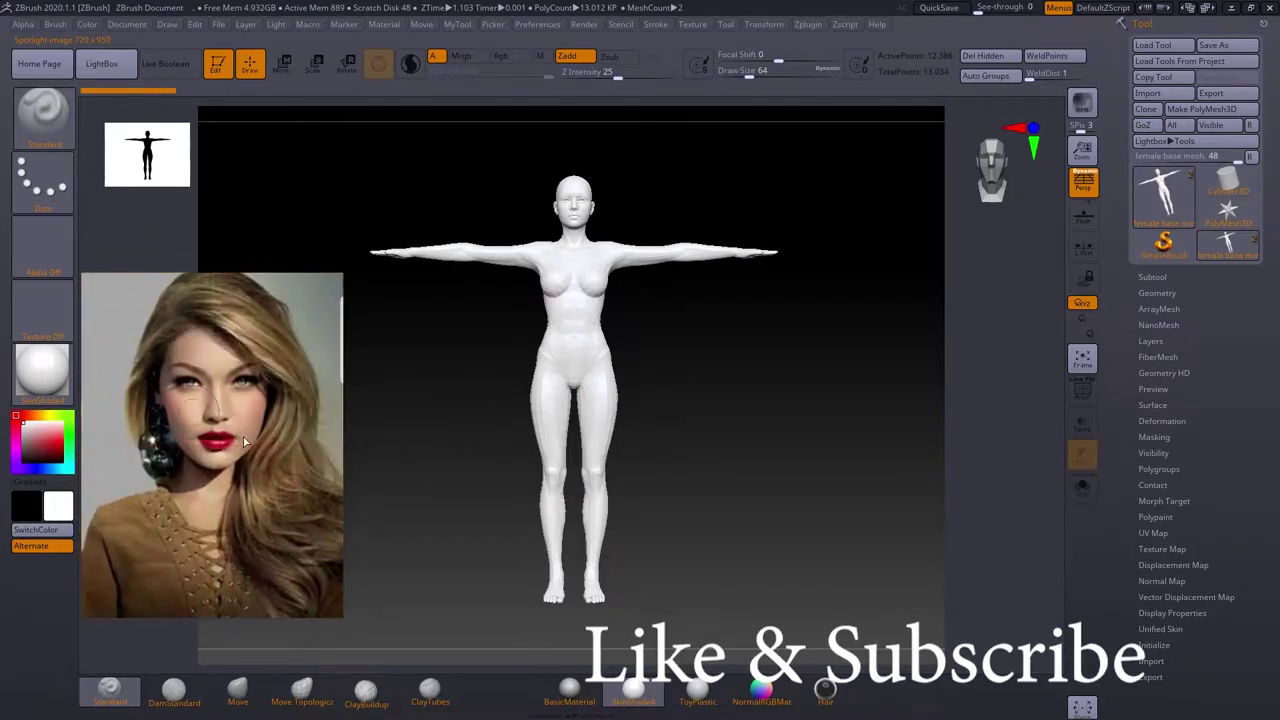
Scroll to view the female base mesh beside the woman's reference photo in Spotlight.
scroll(723, 494, "up", 5)
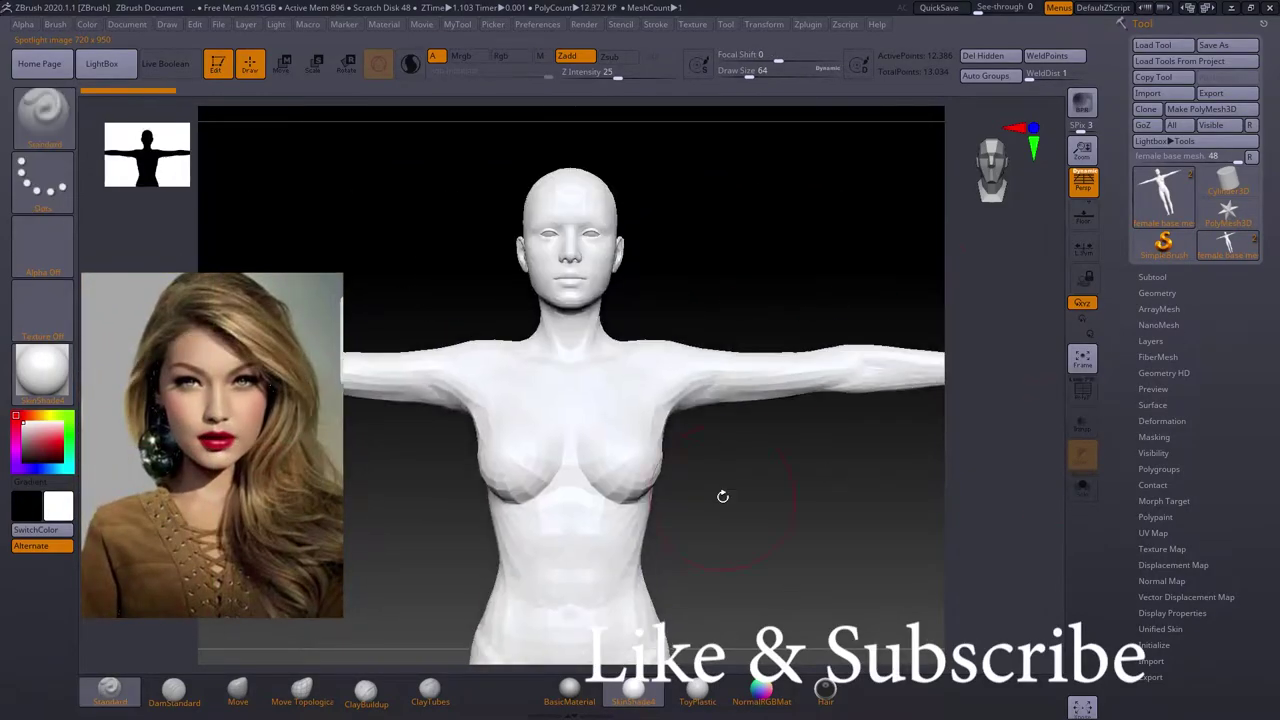
Move the reference photo over the face, make it semi-transparent, and scale it to the head.
key("z")
left_click_drag(200, 400, 600, 390)
left_click_drag(672, 312, 640, 300)
left_click_drag(600, 390, 857, 371)
mouse_move(836, 327)
left_mouse_down()
mouse_move(838, 453)
mouse_move(863, 366)
mouse_move(863, 421)
left_mouse_up()
key("z")
Enlarge the photo slightly and fine-tune its transparency and alignment on the face.
mouse_move(639, 328)
left_mouse_down()
mouse_move(631, 398)
mouse_move(639, 371)
left_mouse_up()
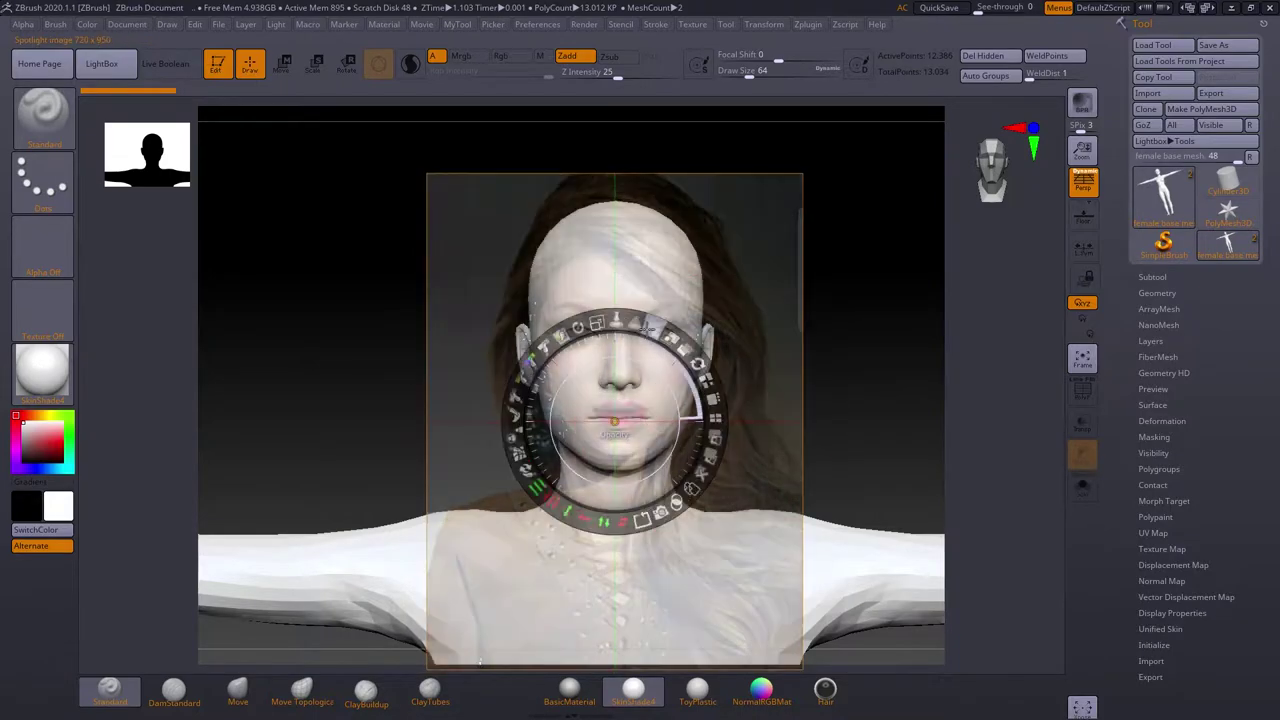
left_click(874, 410)
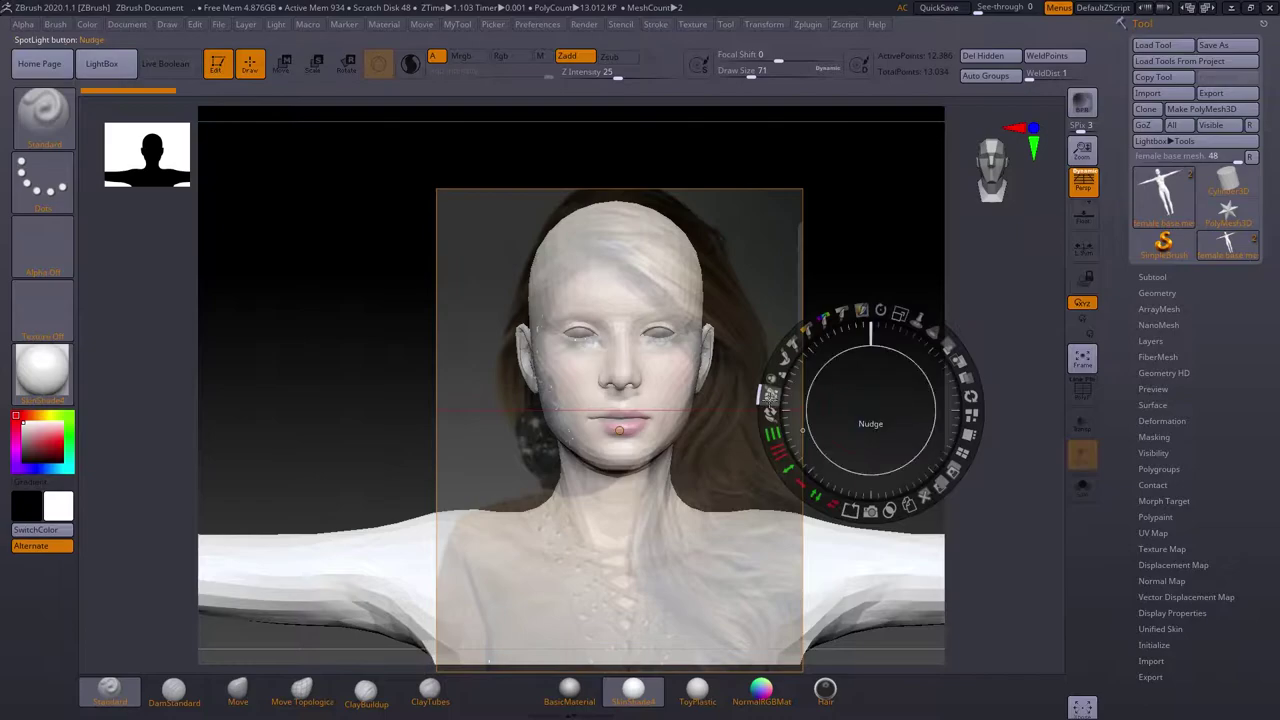
left_click(754, 410)
key("z")
Select the Move brush and adjust the head, sliding it clear of the reference.
key("b")
key("m")
key("v")
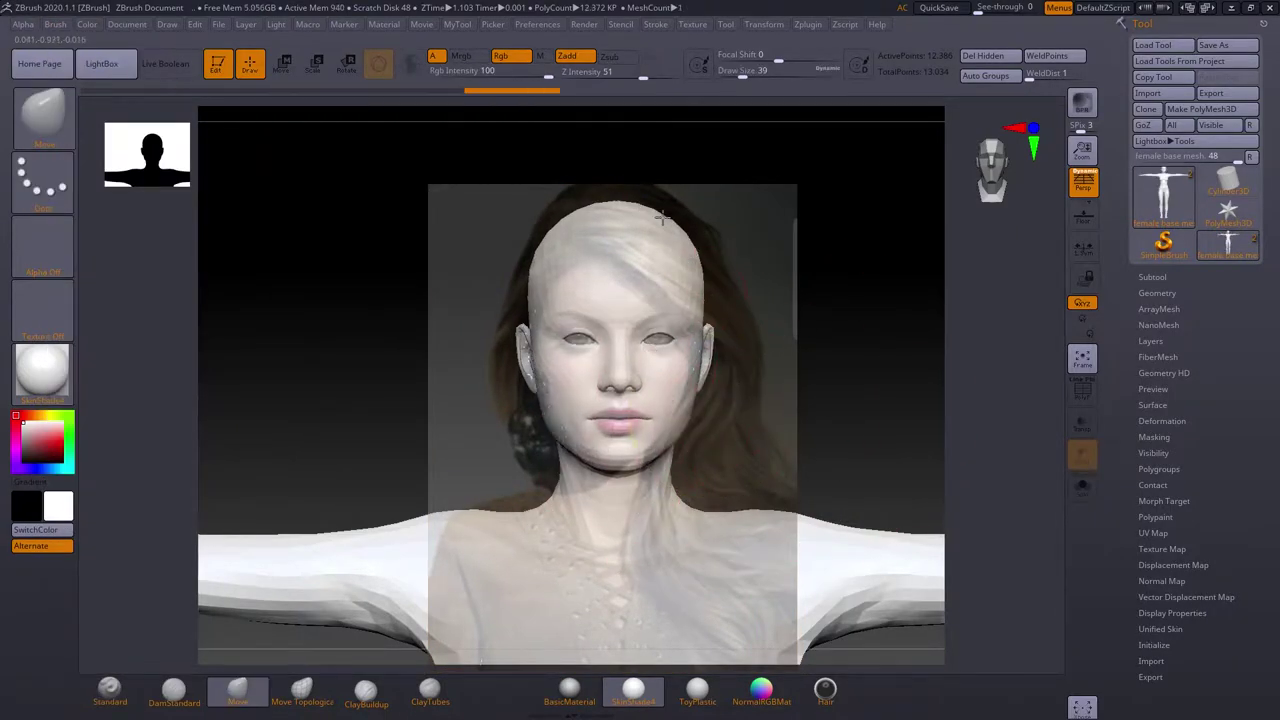
mouse_move(880, 440)
left_mouse_down()
mouse_move(803, 446)
mouse_move(871, 386)
left_mouse_up()
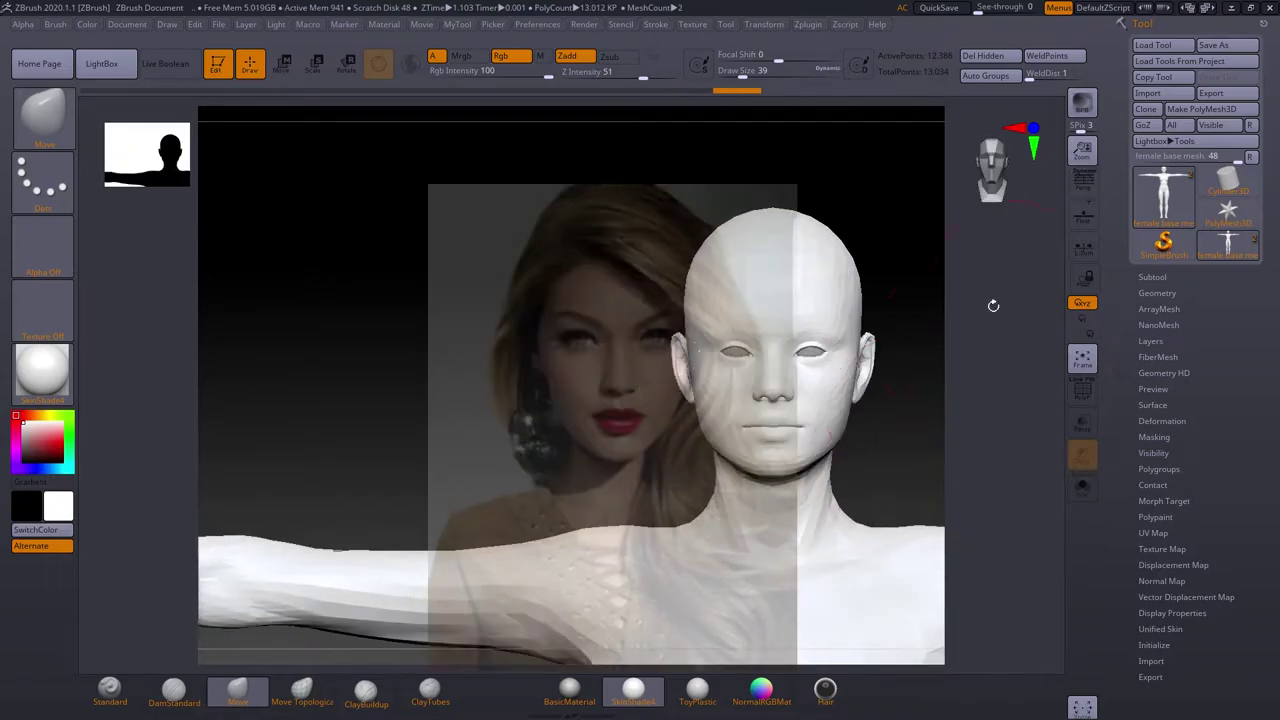
left_click_drag(752, 386, 653, 449)
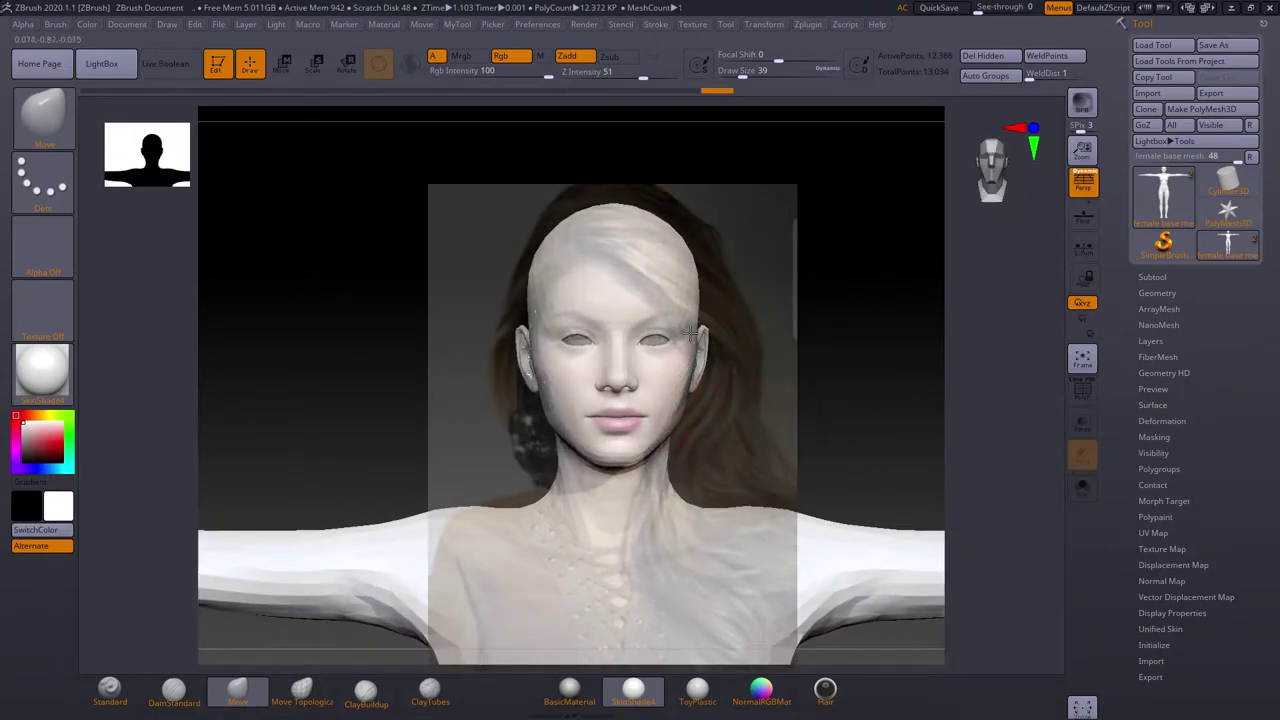
mouse_move(728, 430)
left_mouse_down("alt")
mouse_move(883, 407)
mouse_move(691, 431)
left_mouse_up("alt")
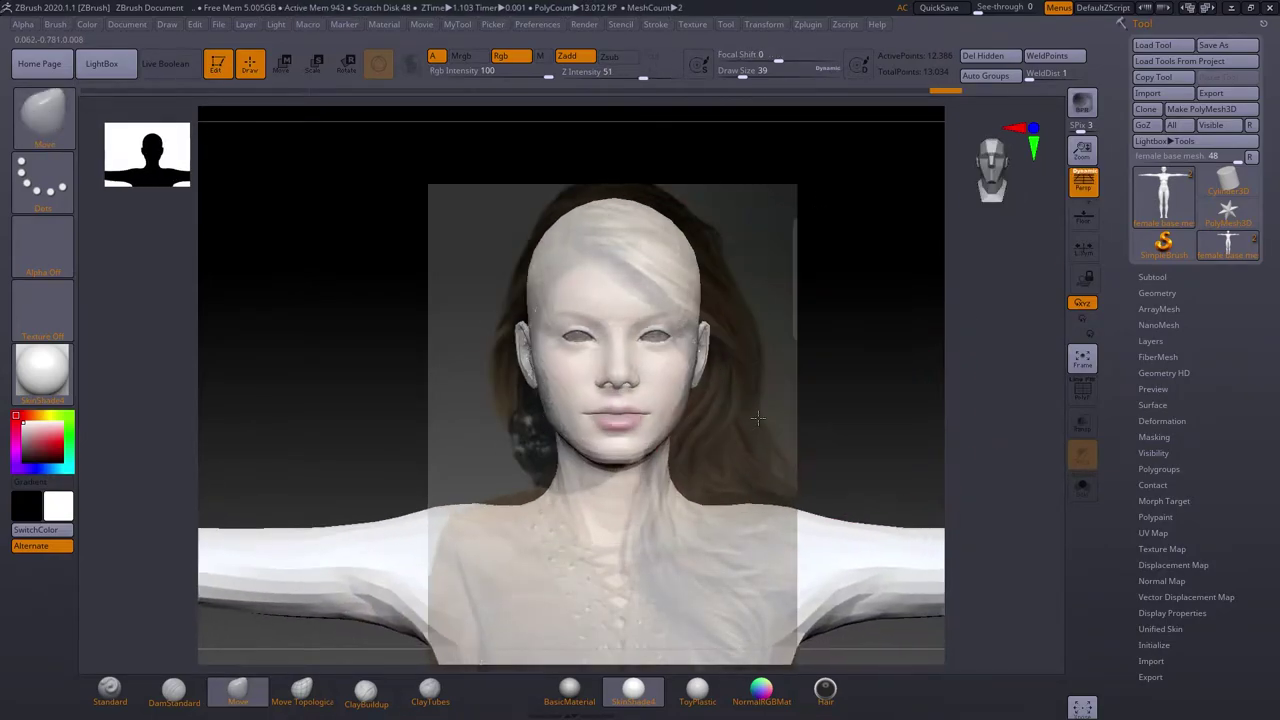
Set the reference photo fully opaque beside the close-up head.
key("shift+z")
key("shift+z")
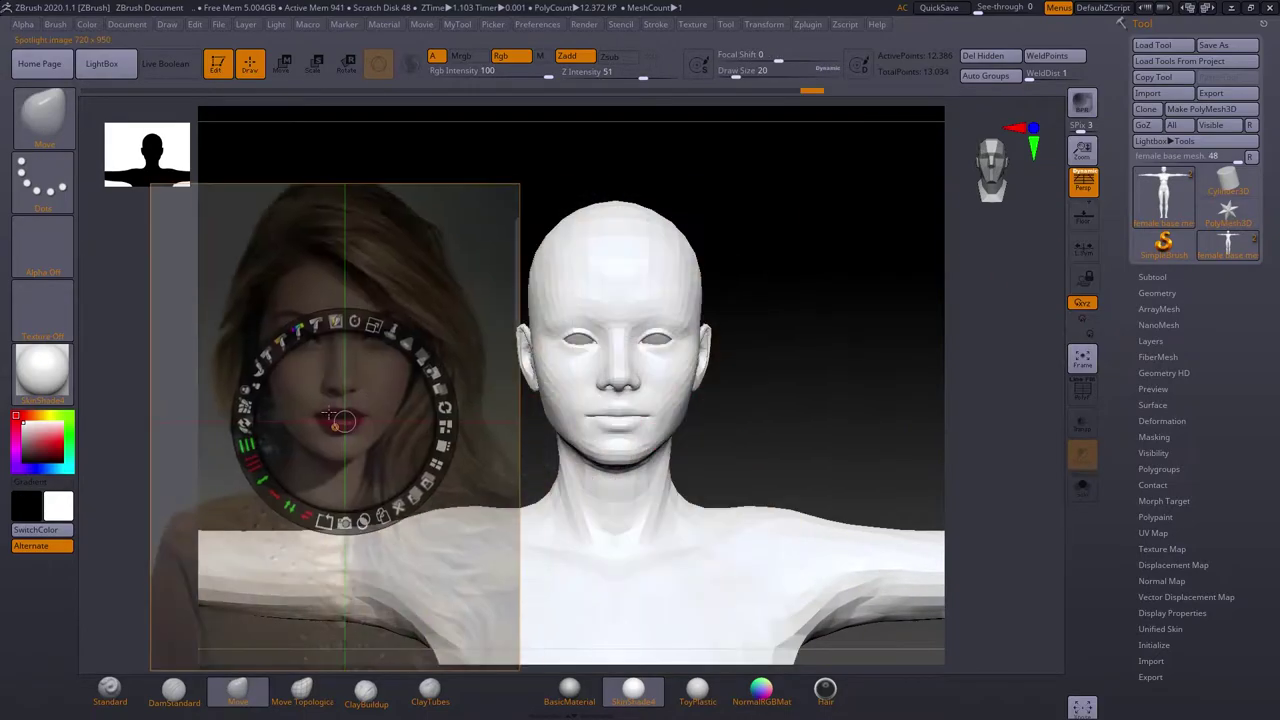
mouse_move(312, 330)
left_mouse_down()
mouse_move(340, 380)
mouse_move(290, 400)
left_mouse_up()
key("shift+z")
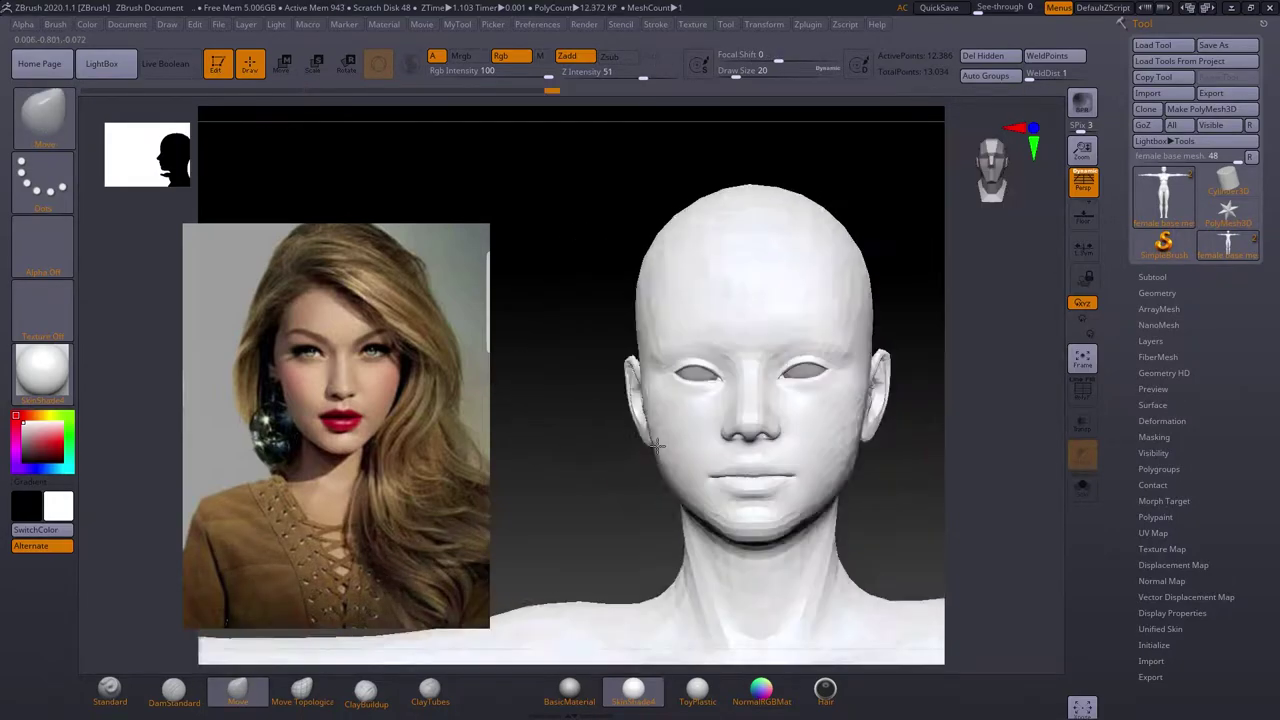
Divide the head mesh in Tool > Geometry, then drop back to SDiv 1.
key("s")
left_click_drag(790, 335, 1010, 330)
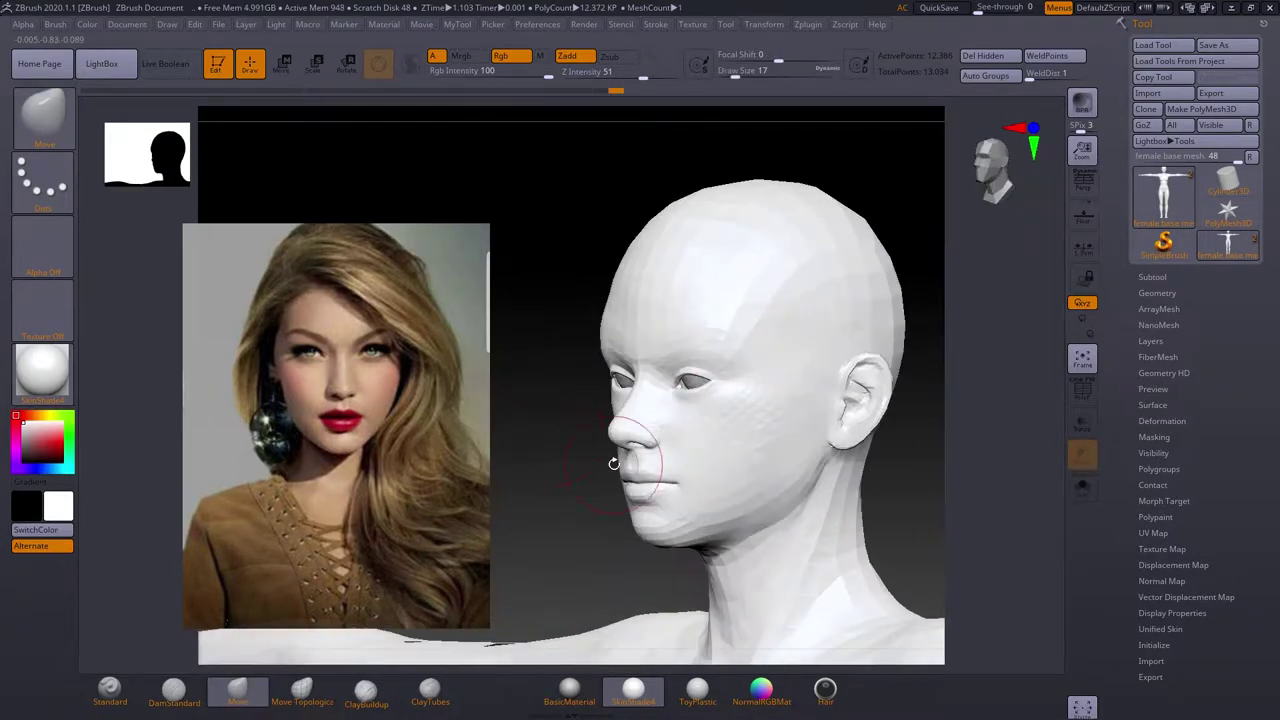
left_click(1157, 293)
left_click(1175, 413)
right_click_drag(960, 430, 814, 486)
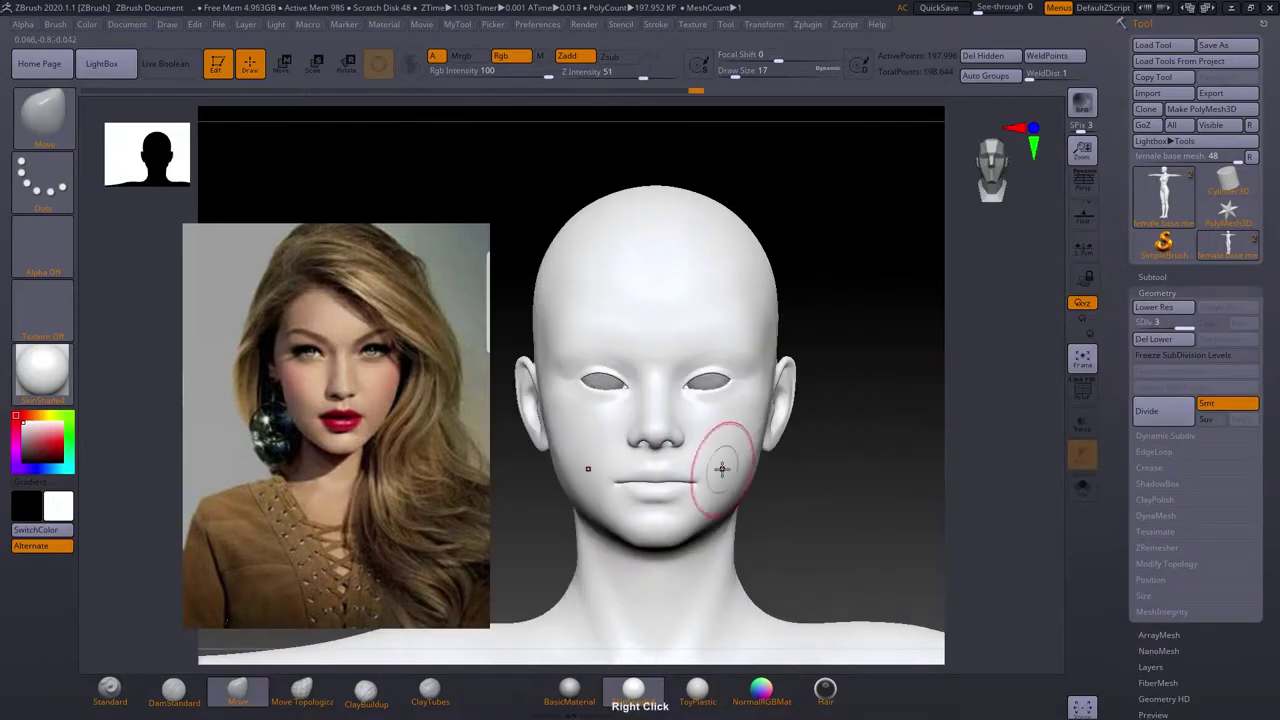
left_click_drag(1163, 325, 1137, 323)
right_click_drag(671, 400, 886, 463)
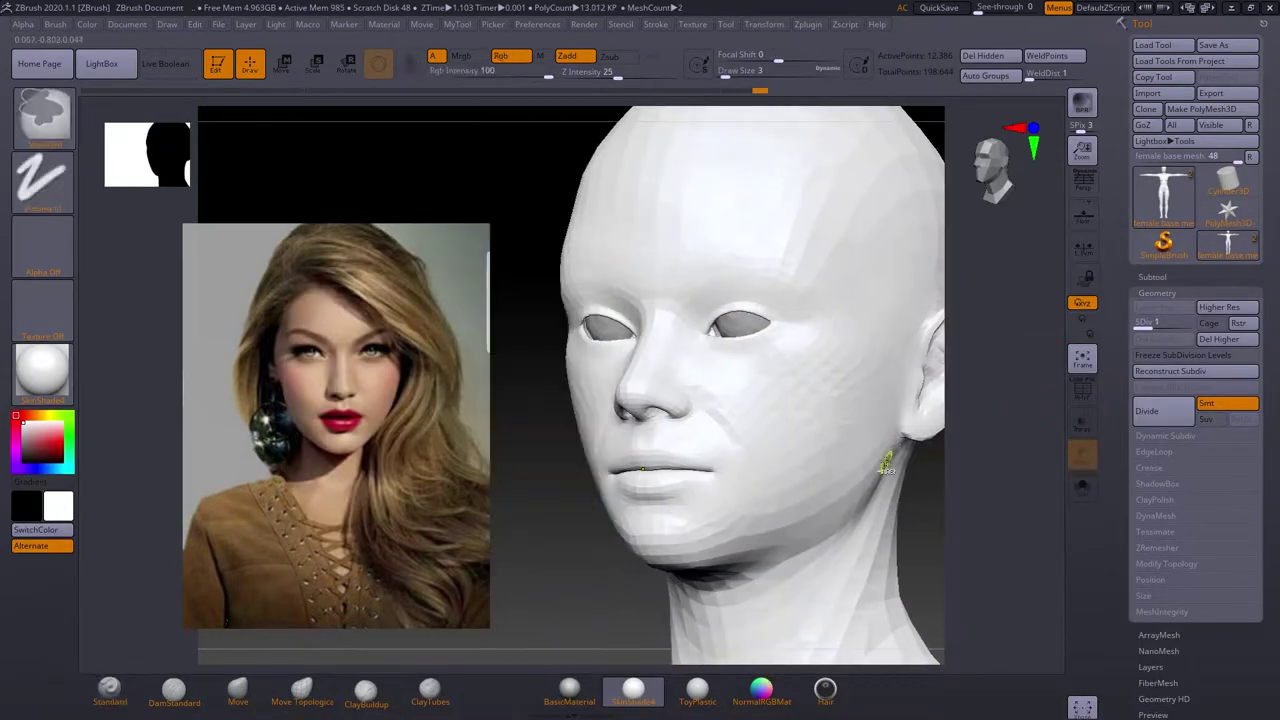
right_click_drag(709, 410, 889, 465)
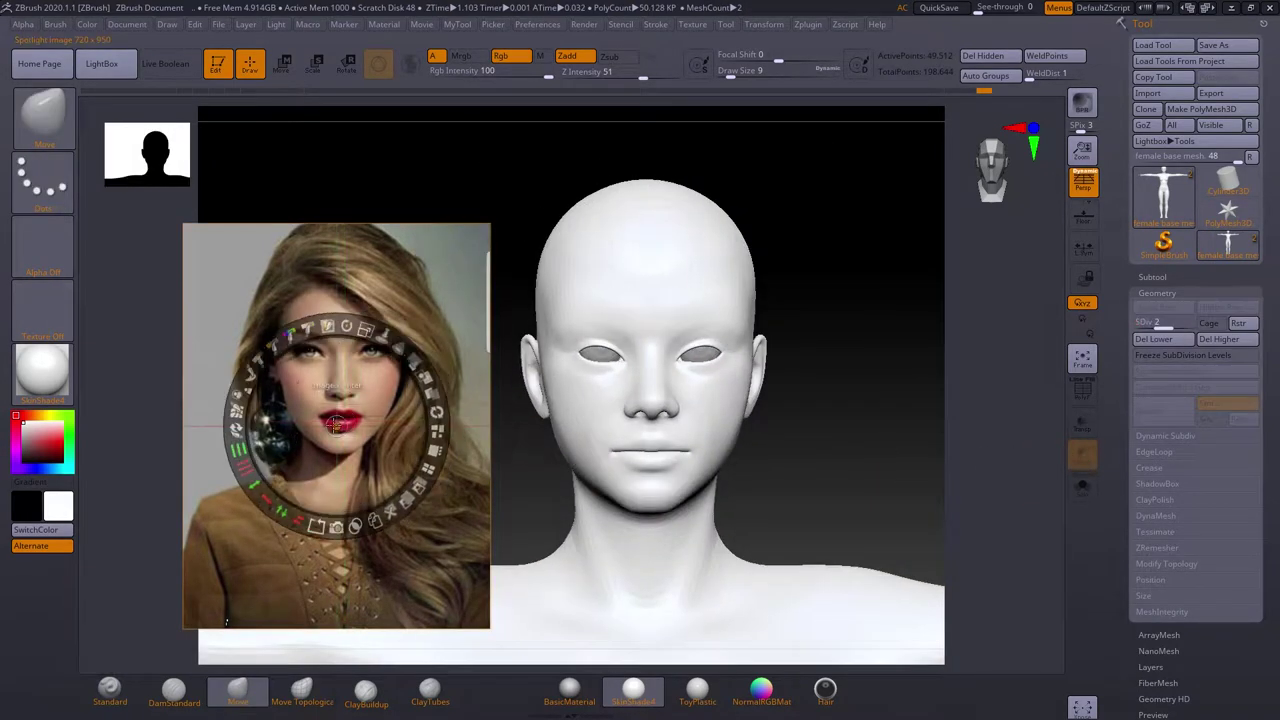
Resize and centre the Spotlight reference photo behind the head, then hide it.
mouse_move(335, 423)
left_mouse_down()
mouse_move(614, 457)
mouse_move(694, 423)
left_mouse_up()
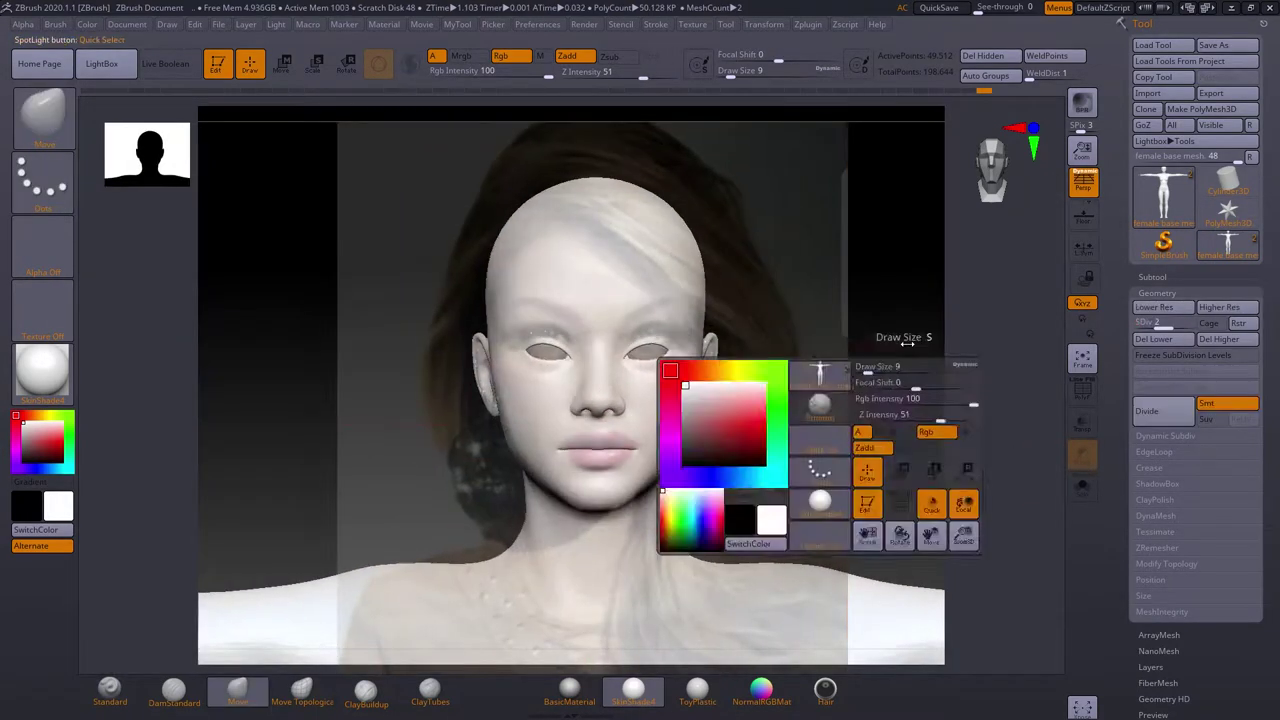
key("z")
key("z")
left_click_drag(771, 429, 594, 452)
mouse_move(623, 356)
left_mouse_down()
mouse_move(611, 418)
mouse_move(908, 428)
mouse_move(606, 452)
mouse_move(628, 388)
mouse_move(618, 402)
left_mouse_up()
key("z")
key("z")
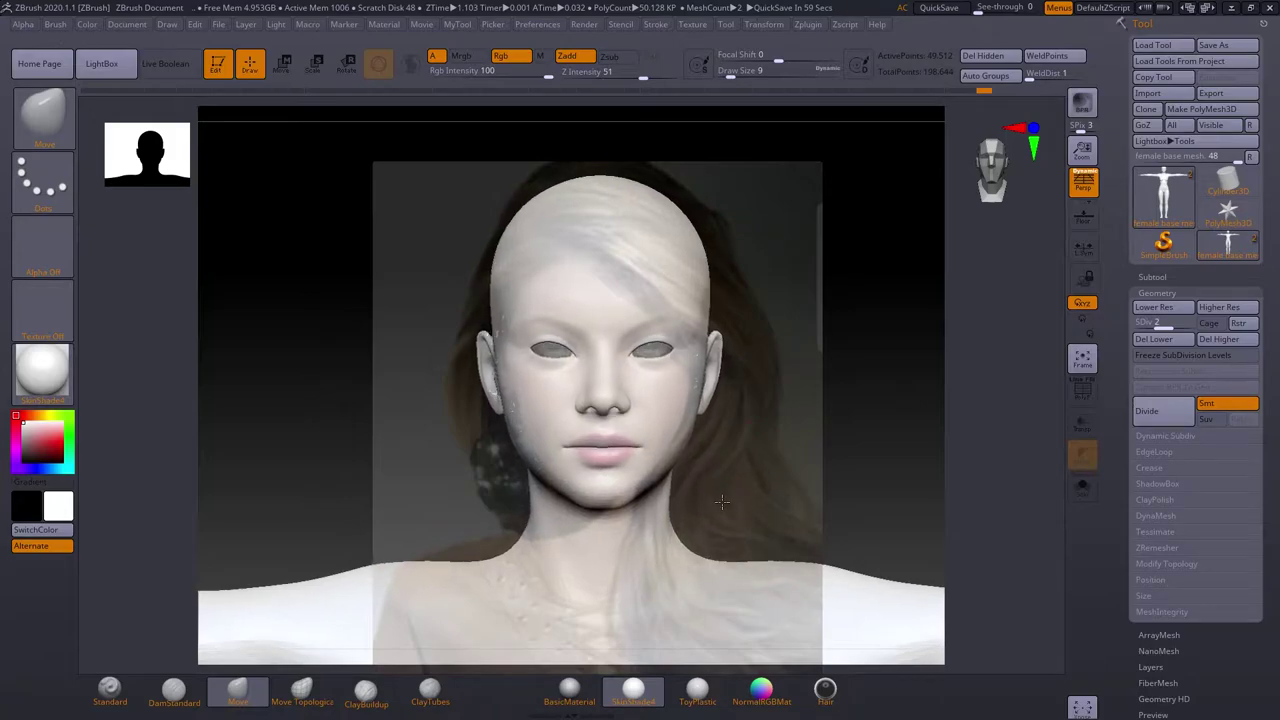
key("z")
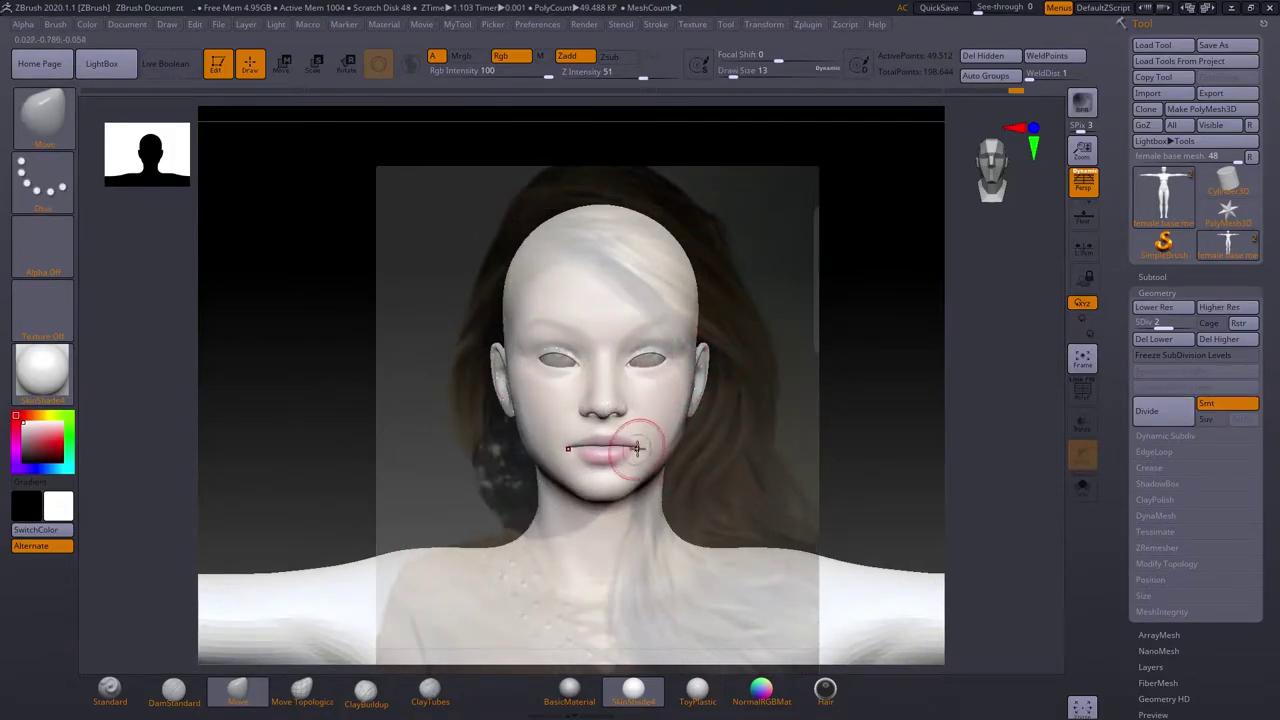
key("shift+z")
Sculpt fuller lips with the Move brush, checking them against the reference photo.
key("b")
key("m")
key("v")
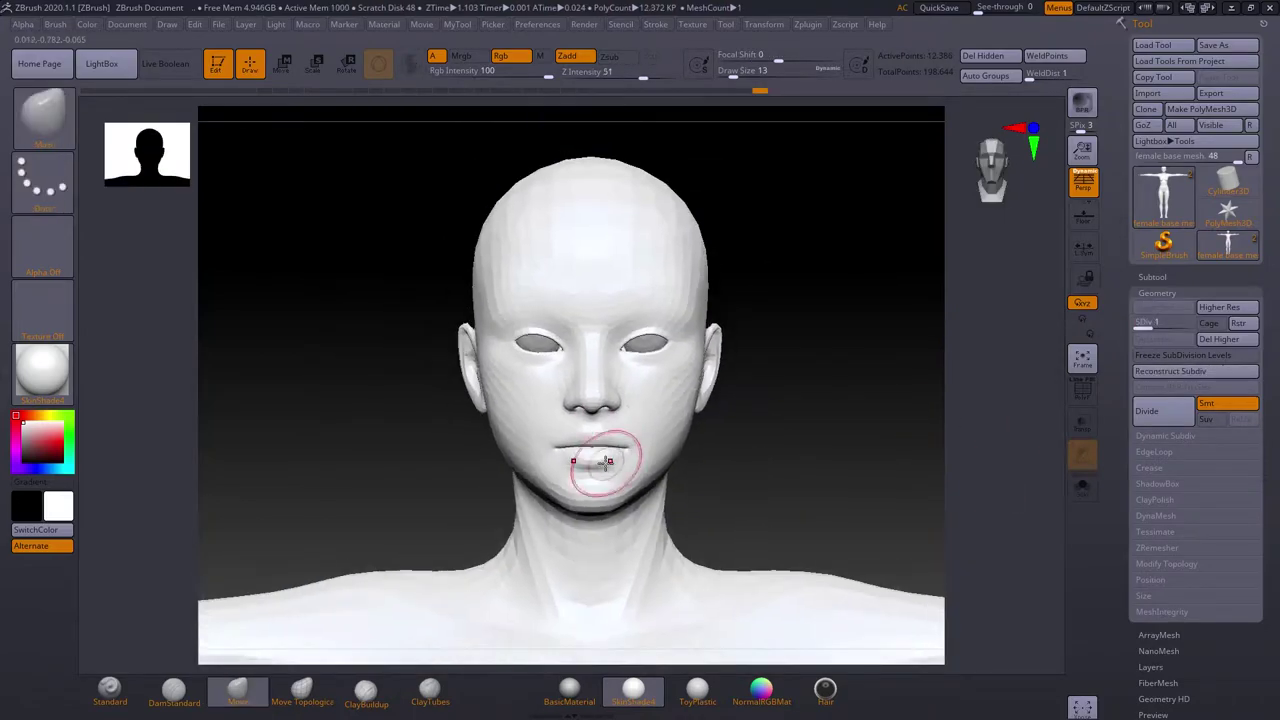
left_click_drag(460, 460, 543, 404)
mouse_move(548, 397)
right_mouse_down()
mouse_move(760, 354)
mouse_move(700, 571)
mouse_move(750, 328)
right_mouse_up()
key("shift+z")
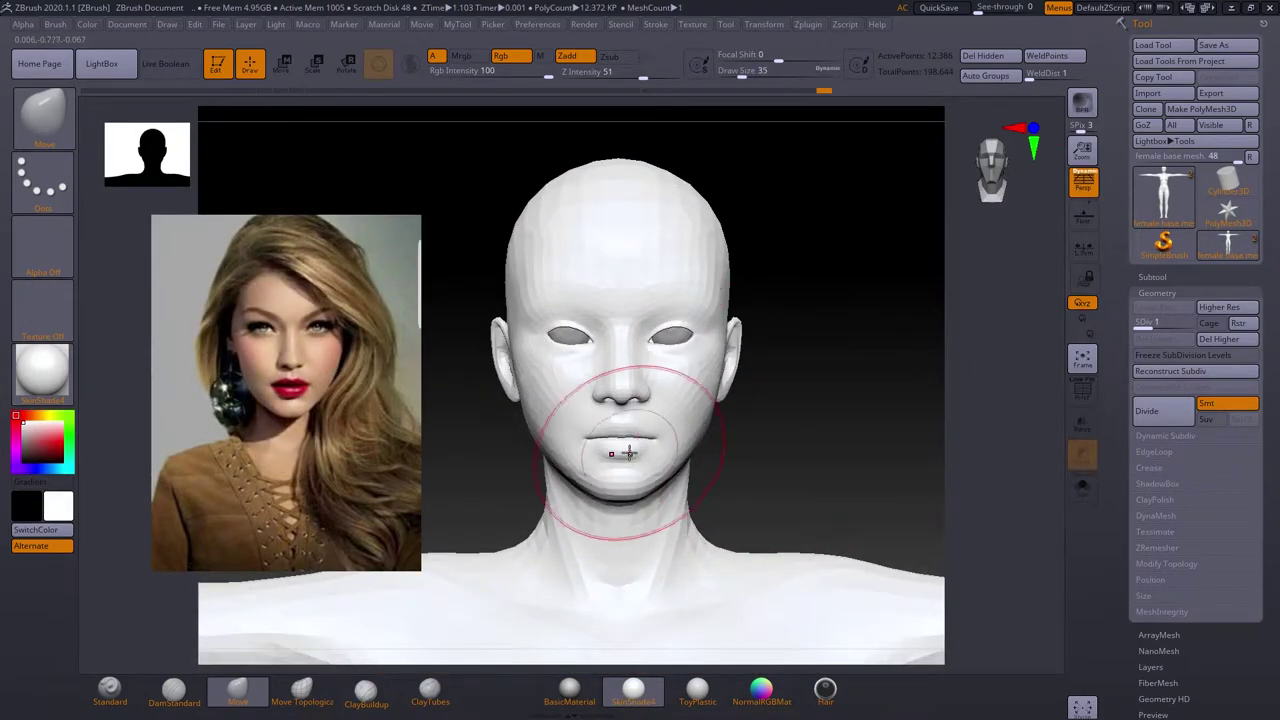
right_click_drag(645, 484, 548, 408)
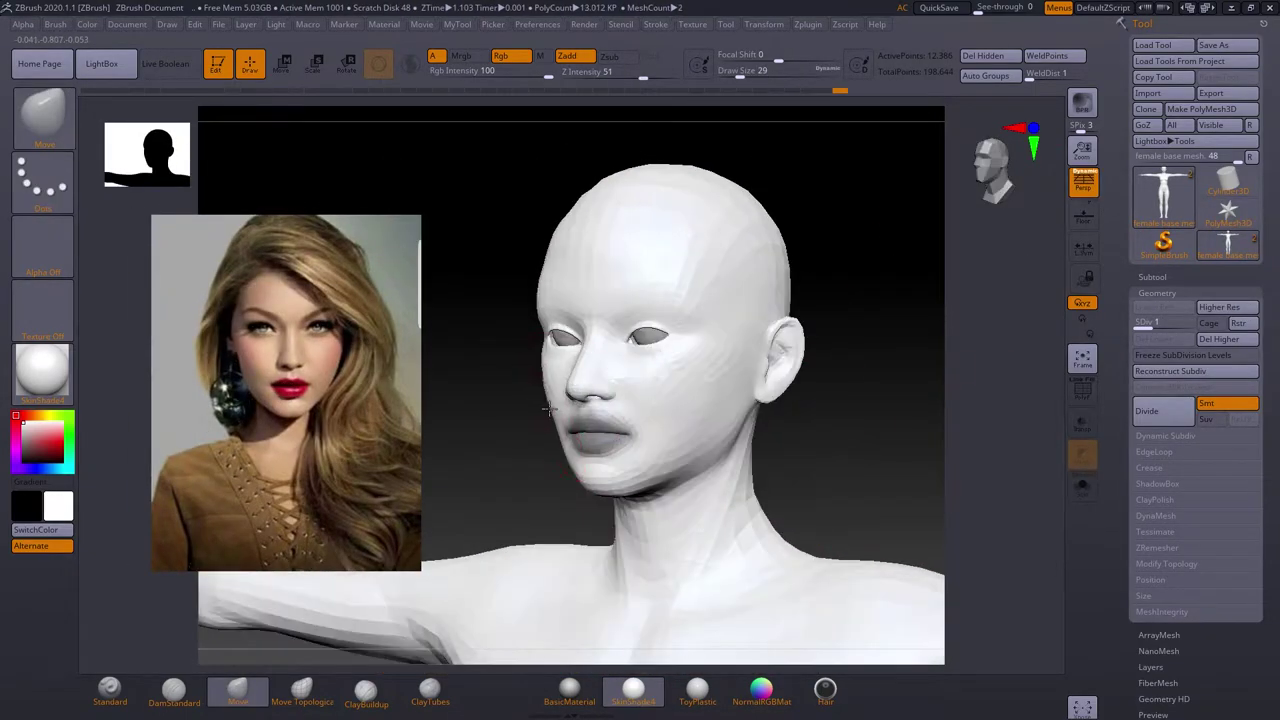
mouse_move(590, 483)
right_mouse_down()
mouse_move(614, 543)
mouse_move(671, 486)
mouse_move(849, 449)
mouse_move(636, 382)
right_mouse_up()
mouse_move(643, 451)
right_mouse_down()
mouse_move(557, 403)
mouse_move(753, 340)
mouse_move(800, 469)
mouse_move(656, 330)
right_mouse_up()
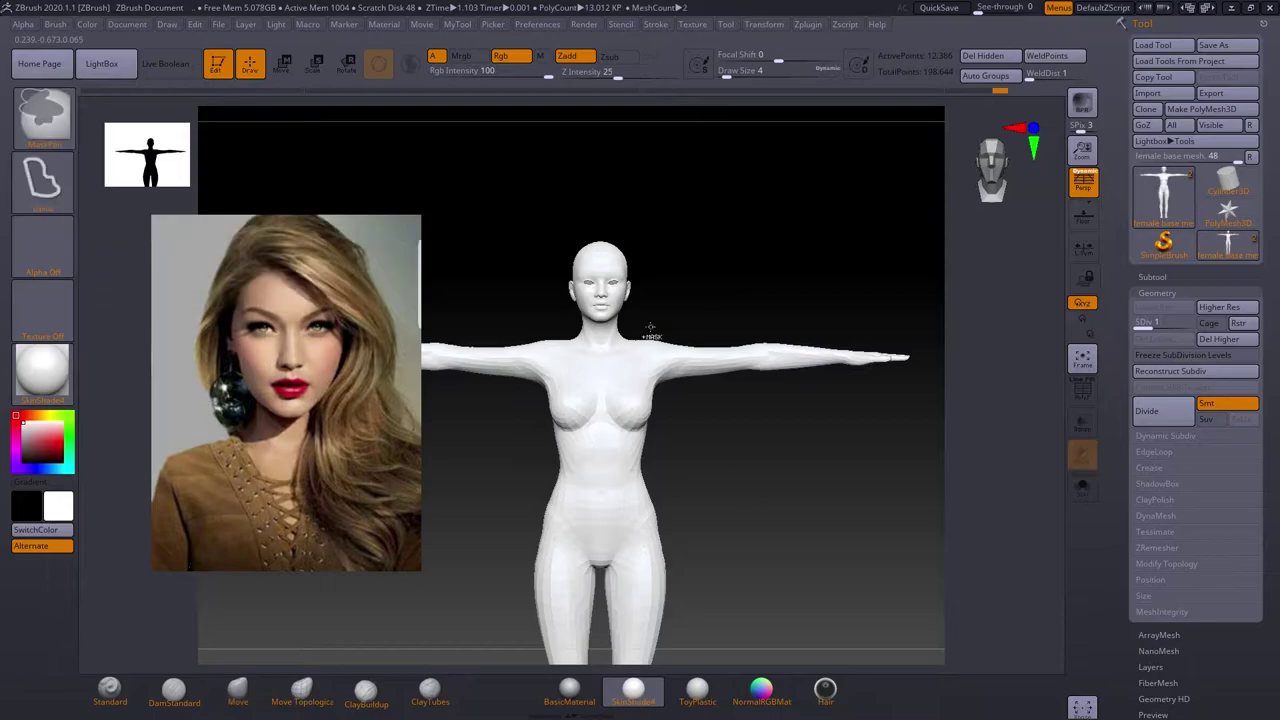
Use Transpose to lower the figure's arms, viewing the mesh with wireframe on.
key("shift+f")
right_click_drag(772, 436, 569, 330, "ctrl")
key("w")
right_click_drag(515, 290, 716, 350, "alt")
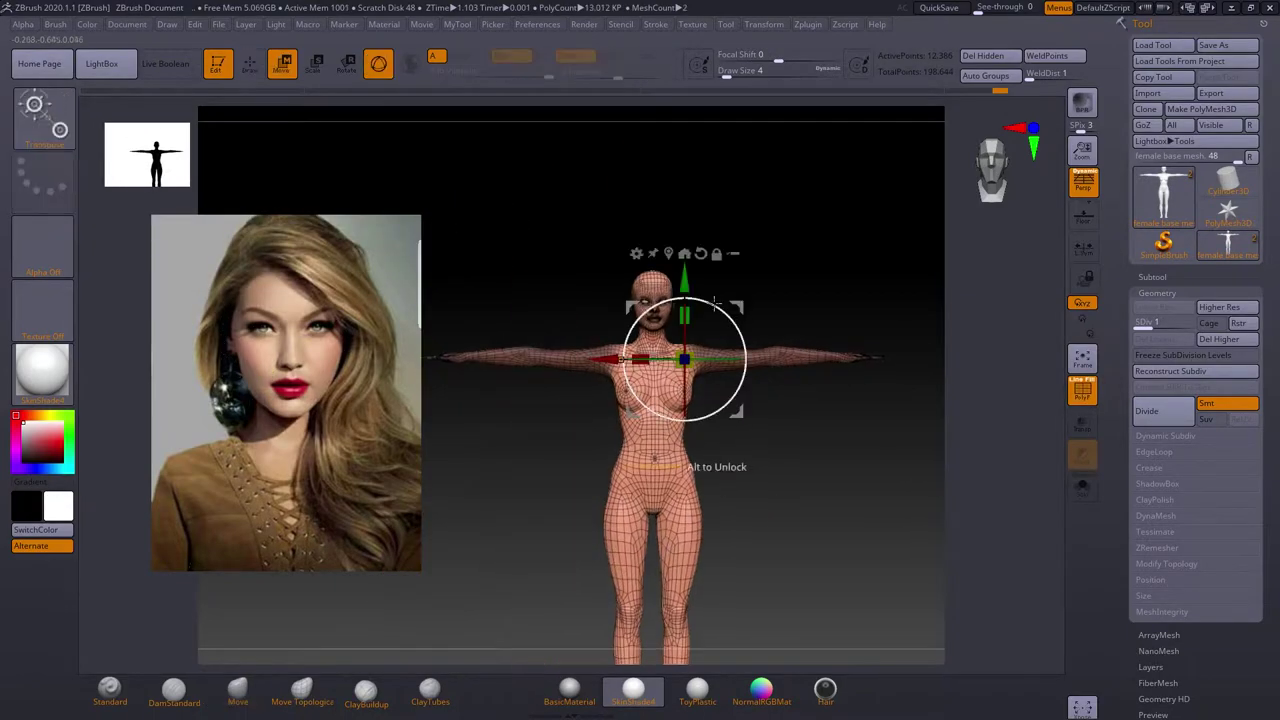
mouse_move(731, 450)
right_mouse_down("alt")
mouse_move(780, 420)
mouse_move(720, 420)
mouse_move(790, 400)
mouse_move(852, 356)
right_mouse_up("alt")
key("q")
Lasso-hide the lower body, keeping the torso, arms and head visible.
key("shift+f")
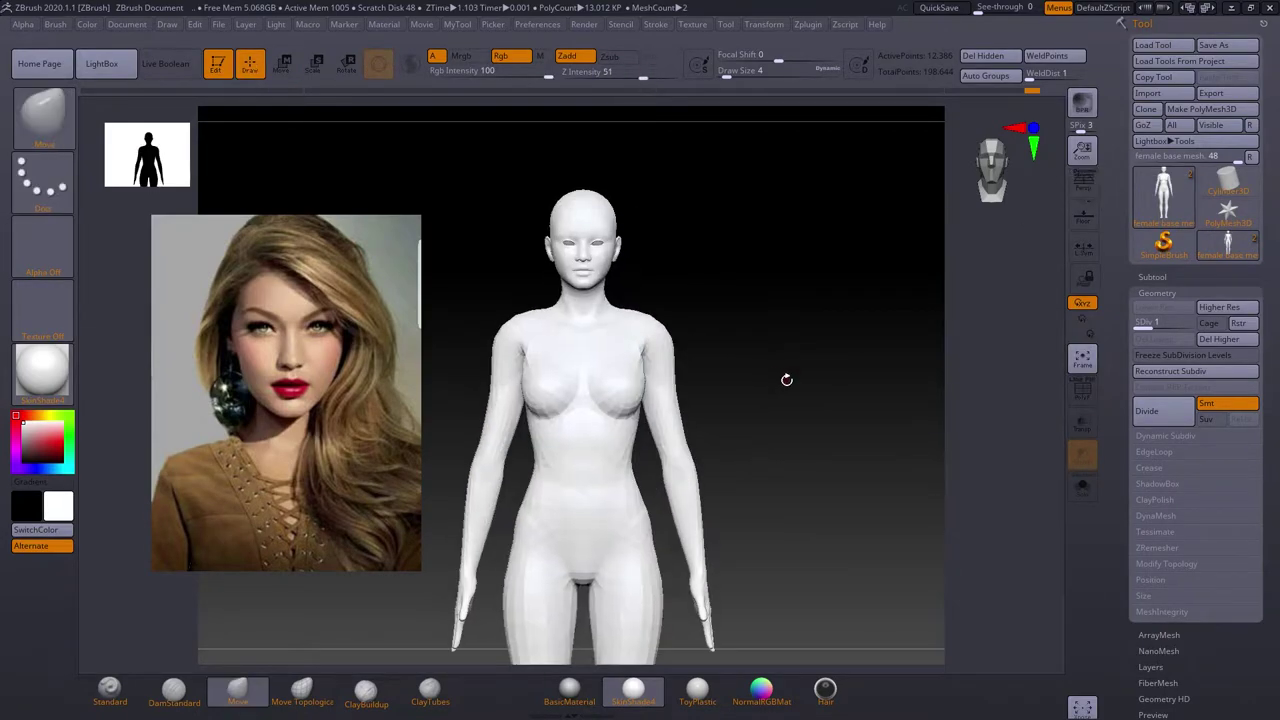
left_click(42, 178)
left_click(320, 189)
left_click_drag(700, 460, 468, 485, "ctrl+shift")
key("shift+f")
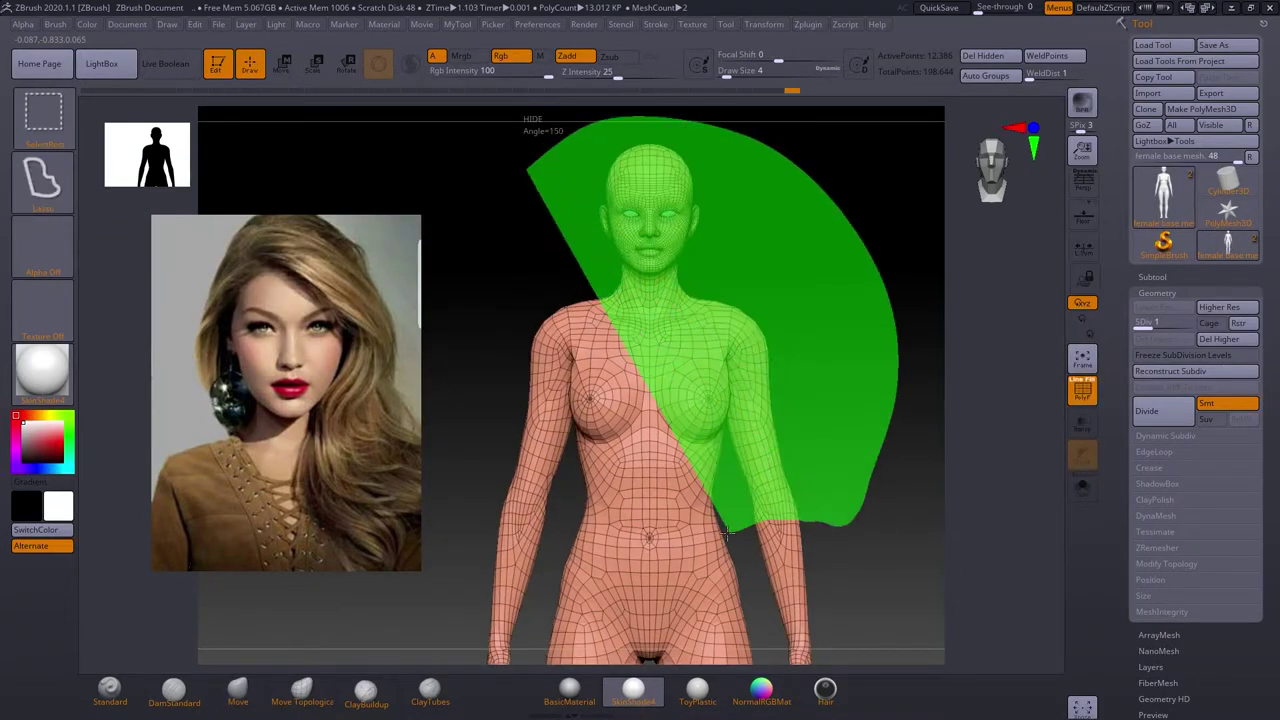
left_click_drag(528, 160, 826, 543, "ctrl+shift")
key("shift+f")
Reshape the chest with an enlarged Move brush from side and angled views.
key("b")
key("m")
key("v")
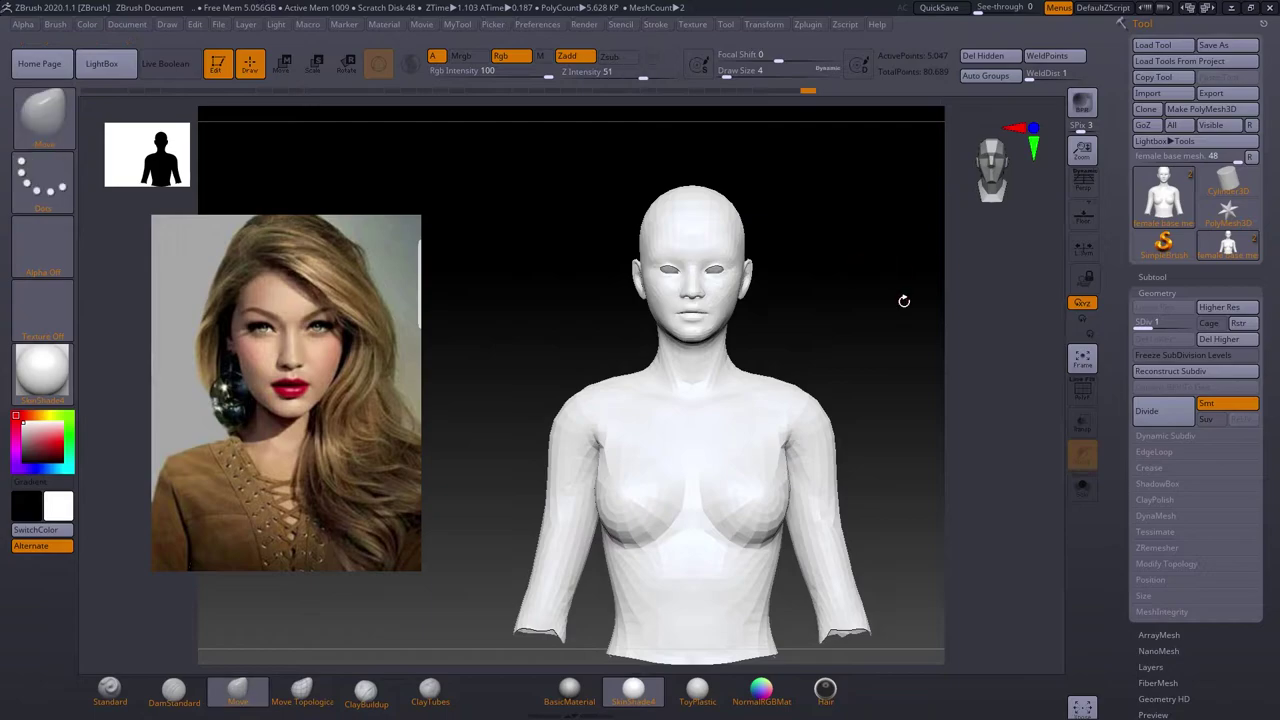
key("s")
mouse_move(860, 300)
left_mouse_down()
mouse_move(729, 476)
mouse_move(688, 418)
left_mouse_up()
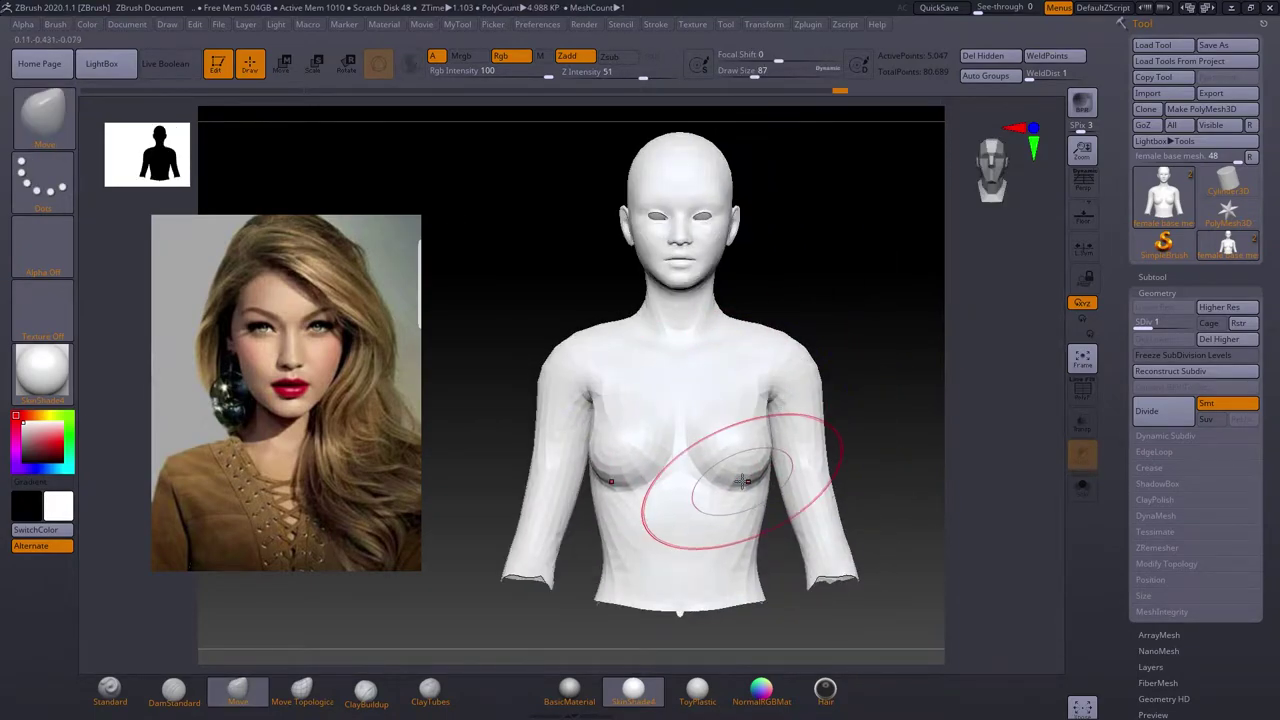
mouse_move(691, 420)
right_mouse_down()
mouse_move(834, 423)
mouse_move(760, 480)
right_mouse_up()
right_click_drag(760, 480, 721, 537, "ctrl")
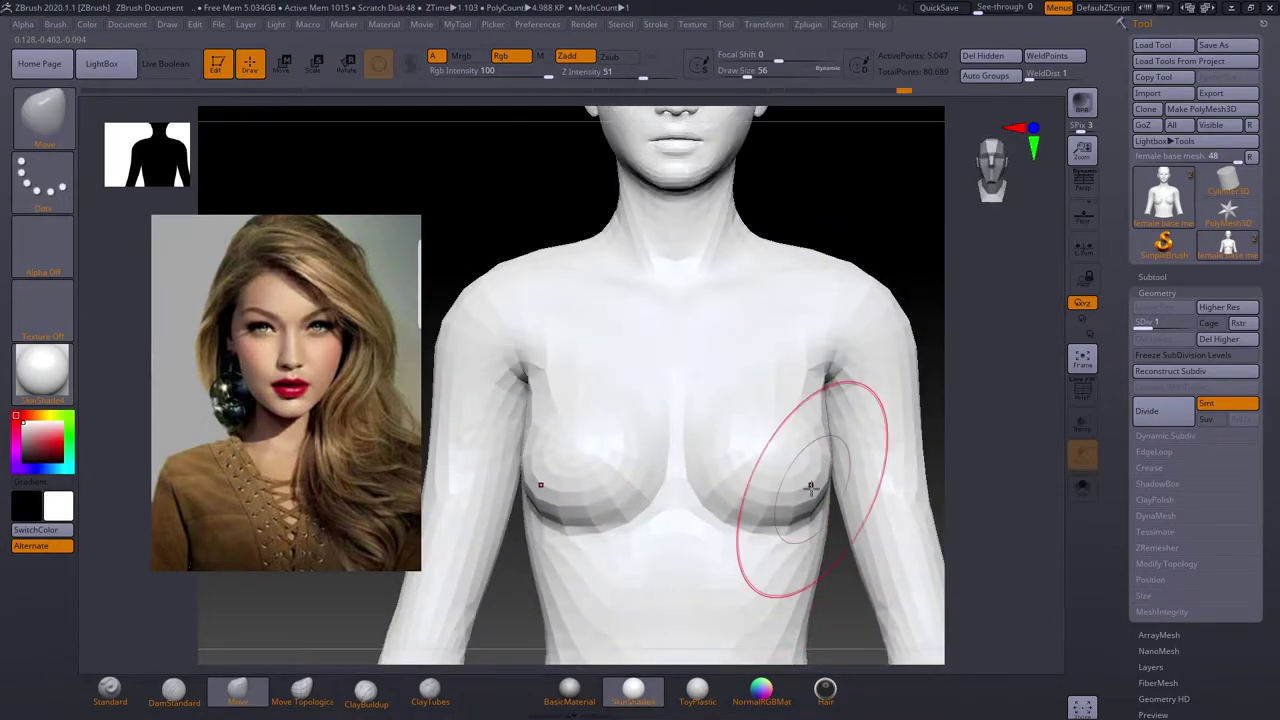
Inspect the torso from several angles, then undo back to the full T-pose body.
key("shift+f")
key("shift+f")
key("f")
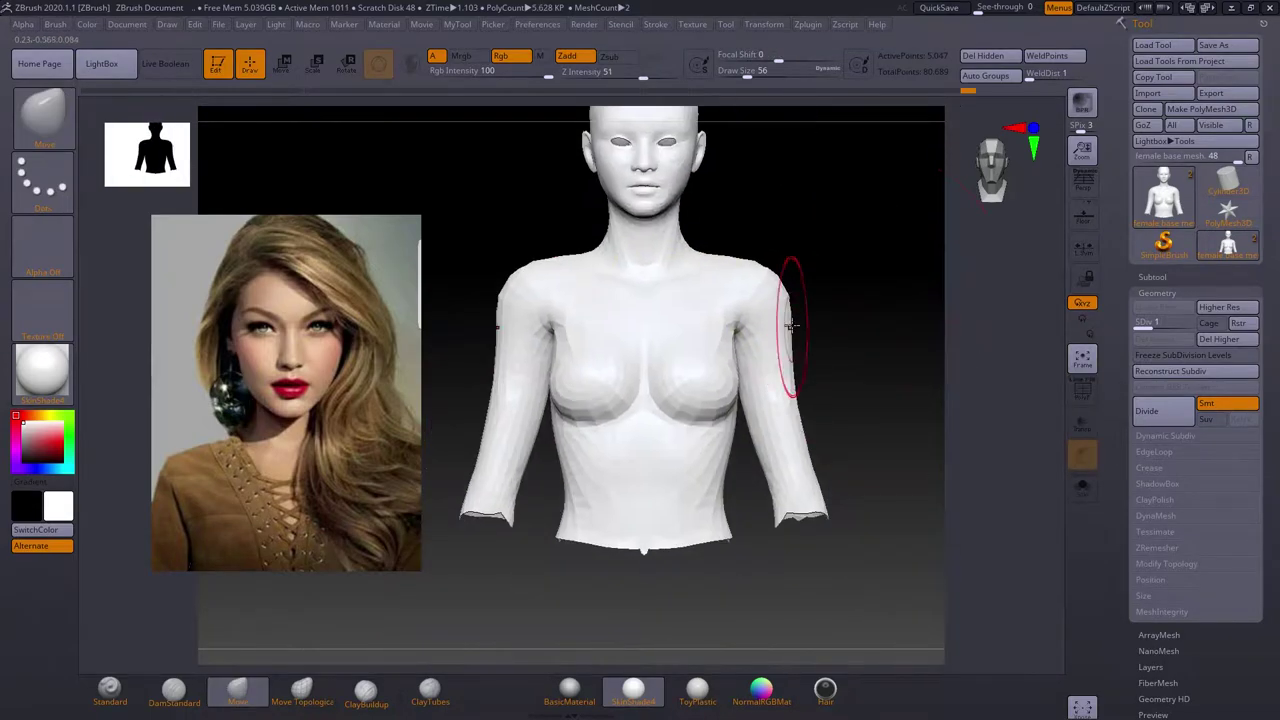
right_click_drag(688, 407, 729, 400, "shift")
right_click_drag(708, 355, 765, 287, "shift")
mouse_move(848, 384)
right_mouse_down()
mouse_move(857, 377)
mouse_move(565, 413)
mouse_move(846, 331)
right_mouse_up()
key("f")
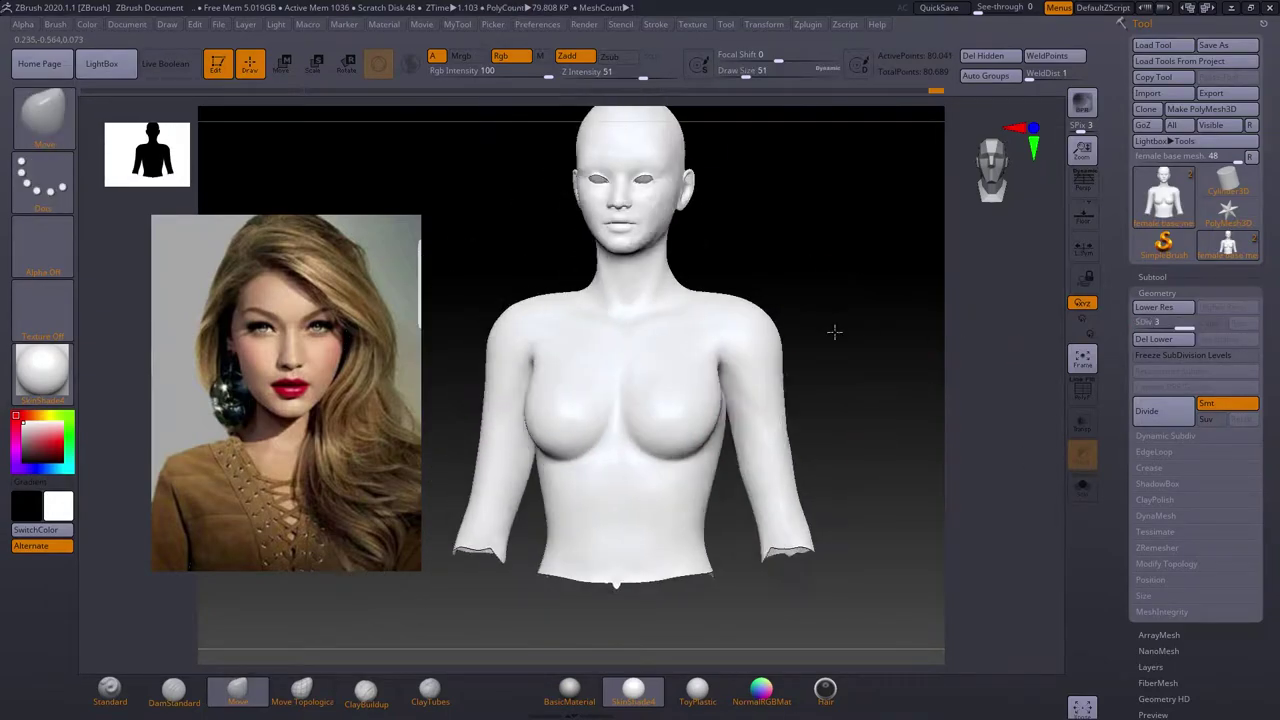
mouse_move(677, 457)
right_mouse_down("ctrl")
mouse_move(877, 523)
mouse_move(836, 365)
right_mouse_up("ctrl")
key("ctrl+z")
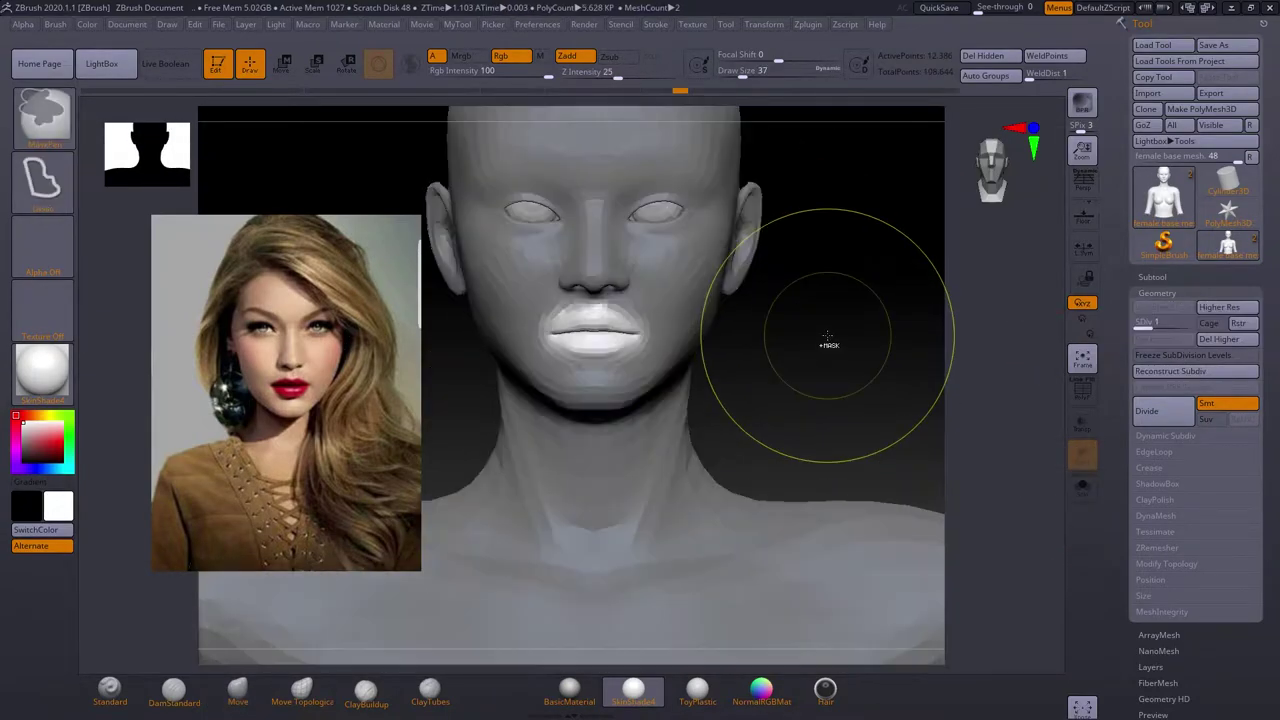
key("Return")
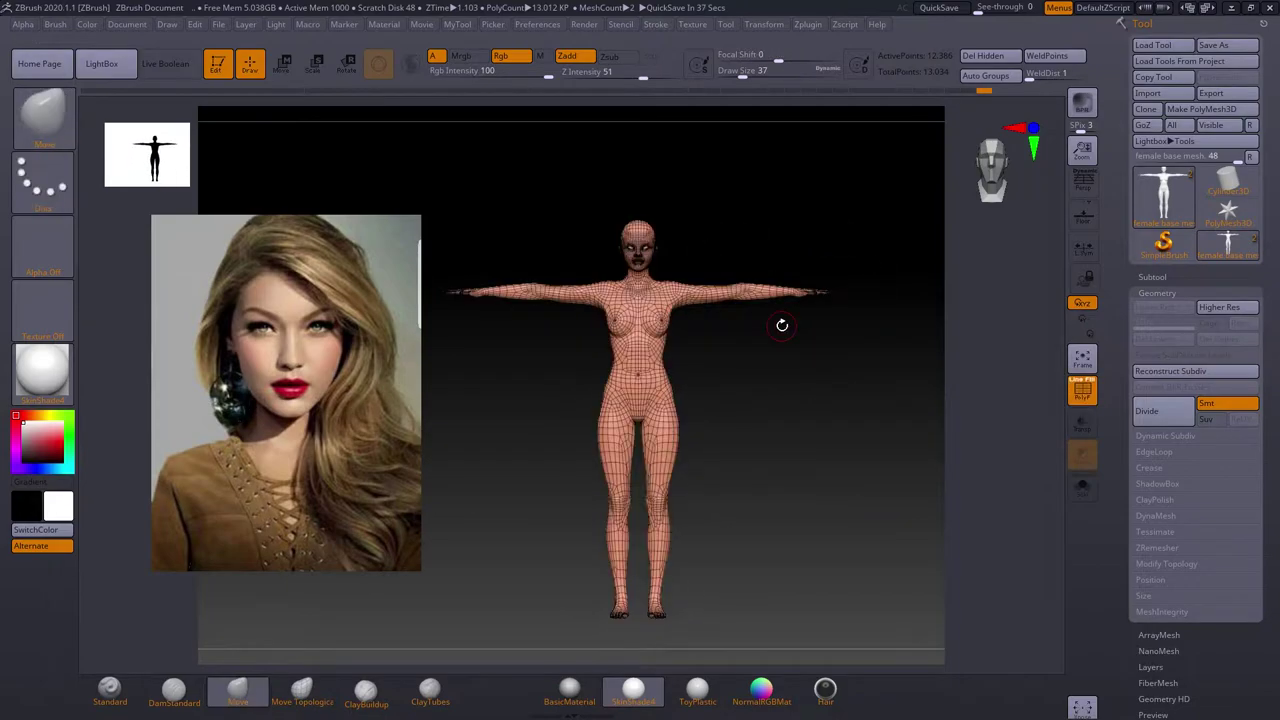
Mask the arms and rotate them down from T-pose with the Move gizmo.
right_click_drag(782, 325, 760, 250, "ctrl")
left_click_drag(940, 300, 575, 345, "ctrl")
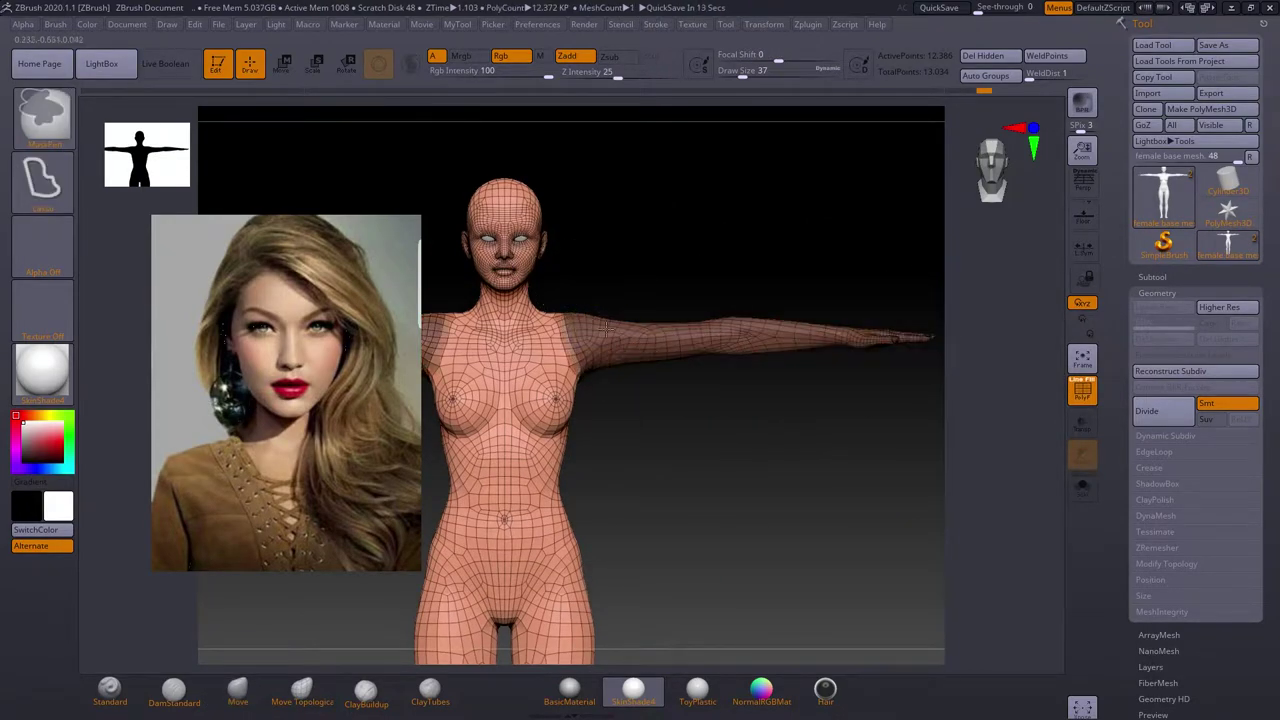
key("w")
left_click_drag(700, 290, 720, 400)
mouse_move(820, 400)
left_mouse_down()
mouse_move(874, 410)
mouse_move(594, 306)
mouse_move(671, 400)
mouse_move(651, 424)
mouse_move(794, 408)
left_mouse_up()
left_click(874, 410, "ctrl")
key("q")
Lasso-hide everything below the upper body and check the bust from the side.
mouse_move(467, 285)
left_mouse_down("ctrl+shift")
mouse_move(592, 497)
mouse_move(752, 474)
mouse_move(834, 434)
left_mouse_up("ctrl+shift")
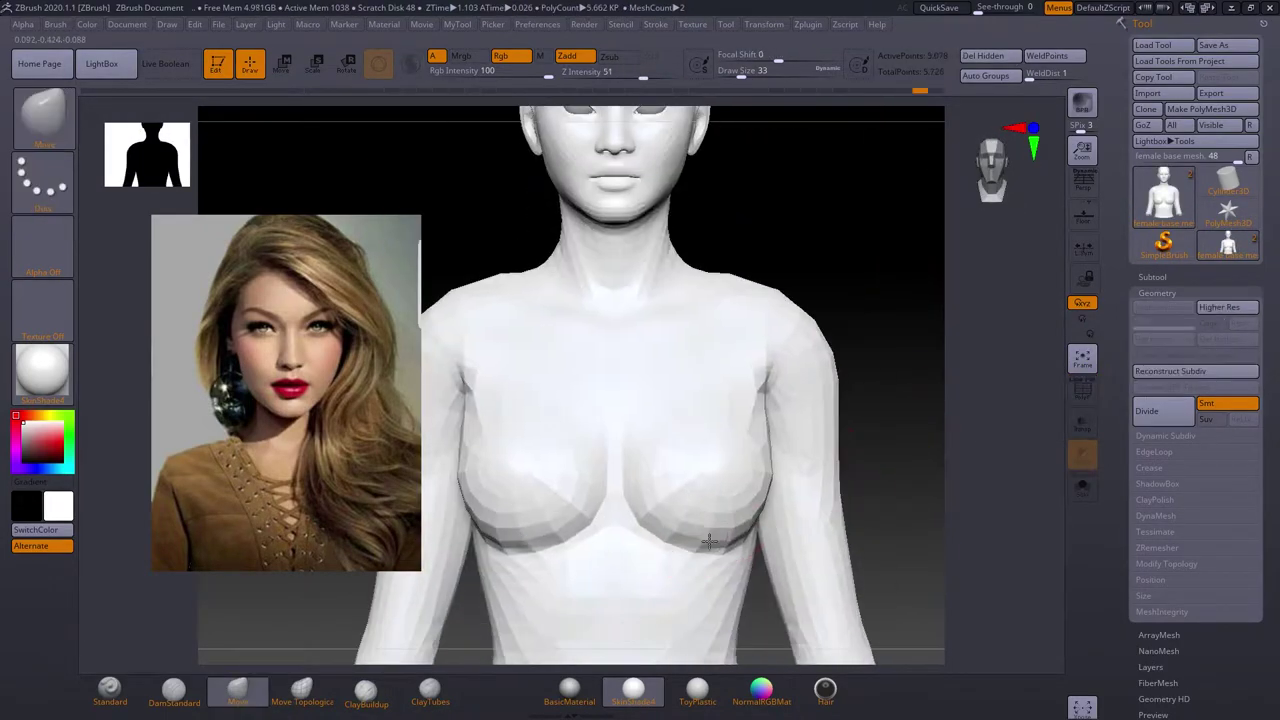
mouse_move(687, 425)
left_mouse_down()
mouse_move(863, 309)
mouse_move(720, 350)
left_mouse_up()
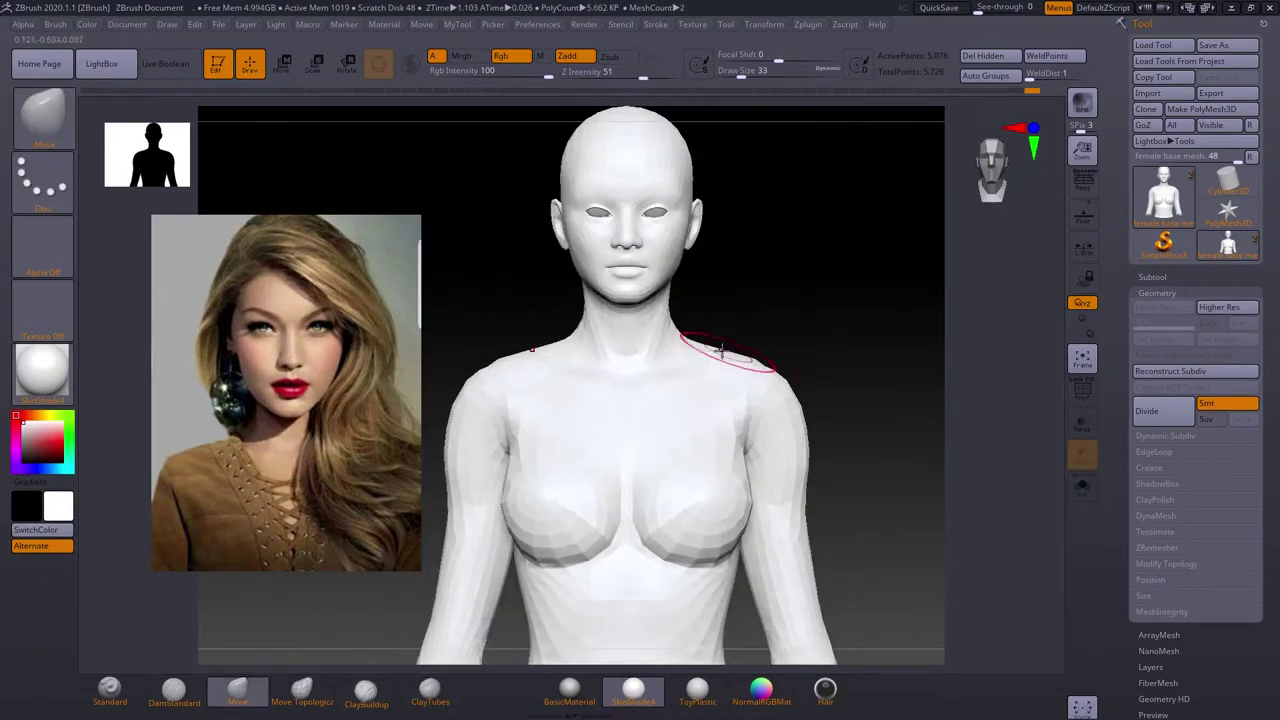
left_click_drag(661, 285, 829, 400)
key("shift+f")
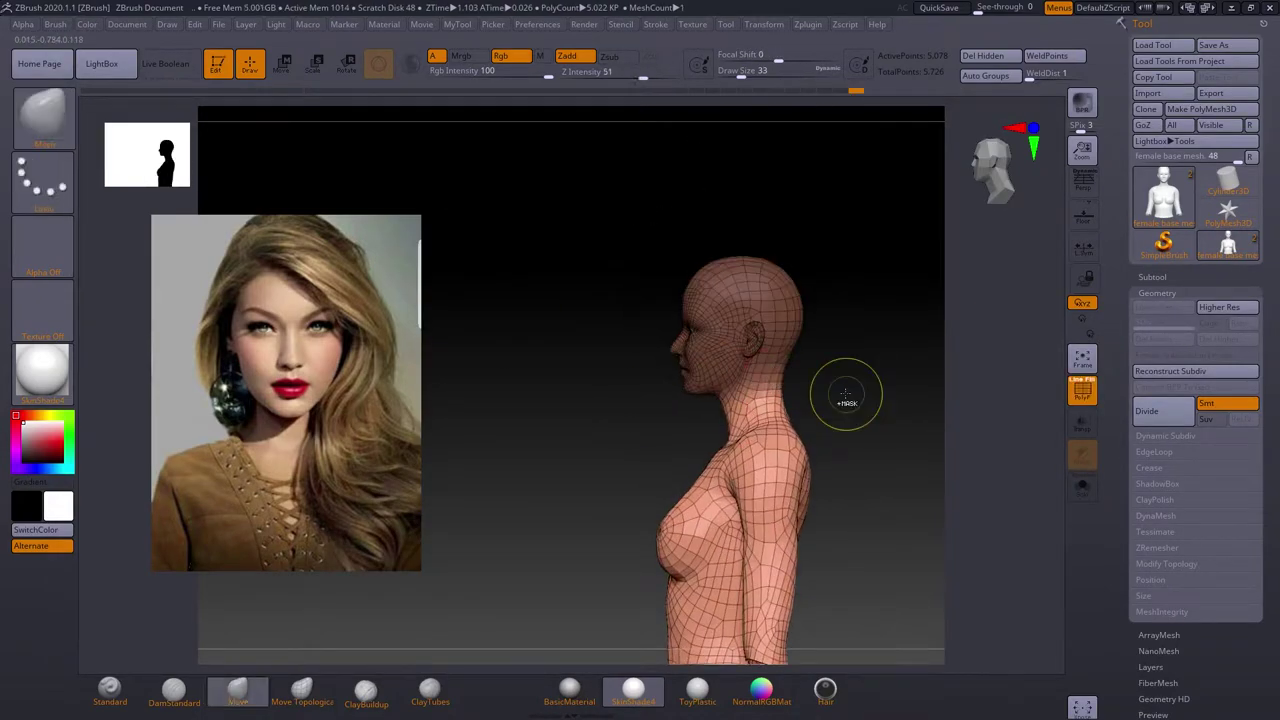
key("w")
mouse_move(880, 300)
left_mouse_down()
mouse_move(820, 310)
mouse_move(880, 320)
mouse_move(820, 330)
mouse_move(766, 369)
mouse_move(746, 364)
mouse_move(786, 337)
left_mouse_up()
Review the bust's profile with the wireframe off and transparency on.
key("space")
key("q")
key("shift+f")
key("w")
mouse_move(708, 549)
left_mouse_down()
mouse_move(799, 451)
mouse_move(911, 383)
mouse_move(880, 303)
mouse_move(720, 330)
mouse_move(604, 416)
left_mouse_up()
mouse_move(678, 372)
left_mouse_down()
mouse_move(834, 331)
mouse_move(830, 450)
left_mouse_up()
mouse_move(510, 284)
left_mouse_down()
mouse_move(851, 423)
mouse_move(720, 386)
left_mouse_up()
Save the project as 'Woman Face 1' in a new folder under Zbrush Creations.
key("ctrl+s")
double_click(352, 339)
key("ctrl+shift+n")
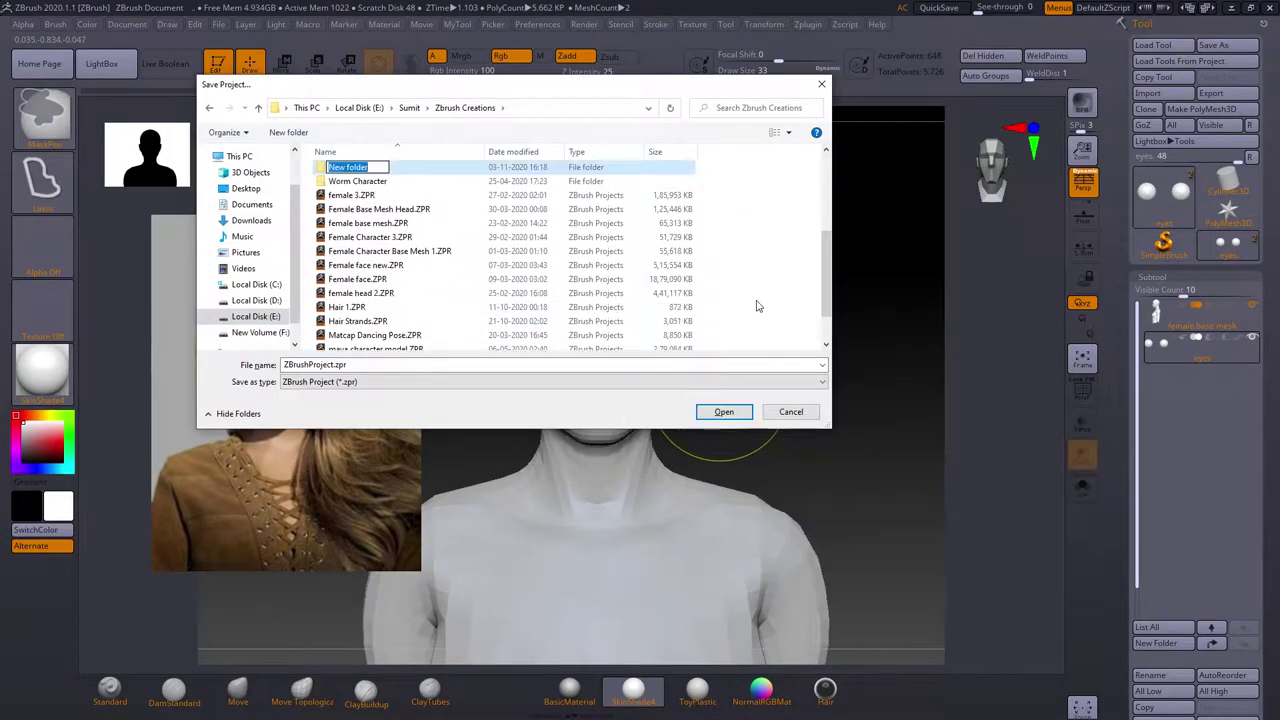
key("Return")
key("Return")
key("Return")
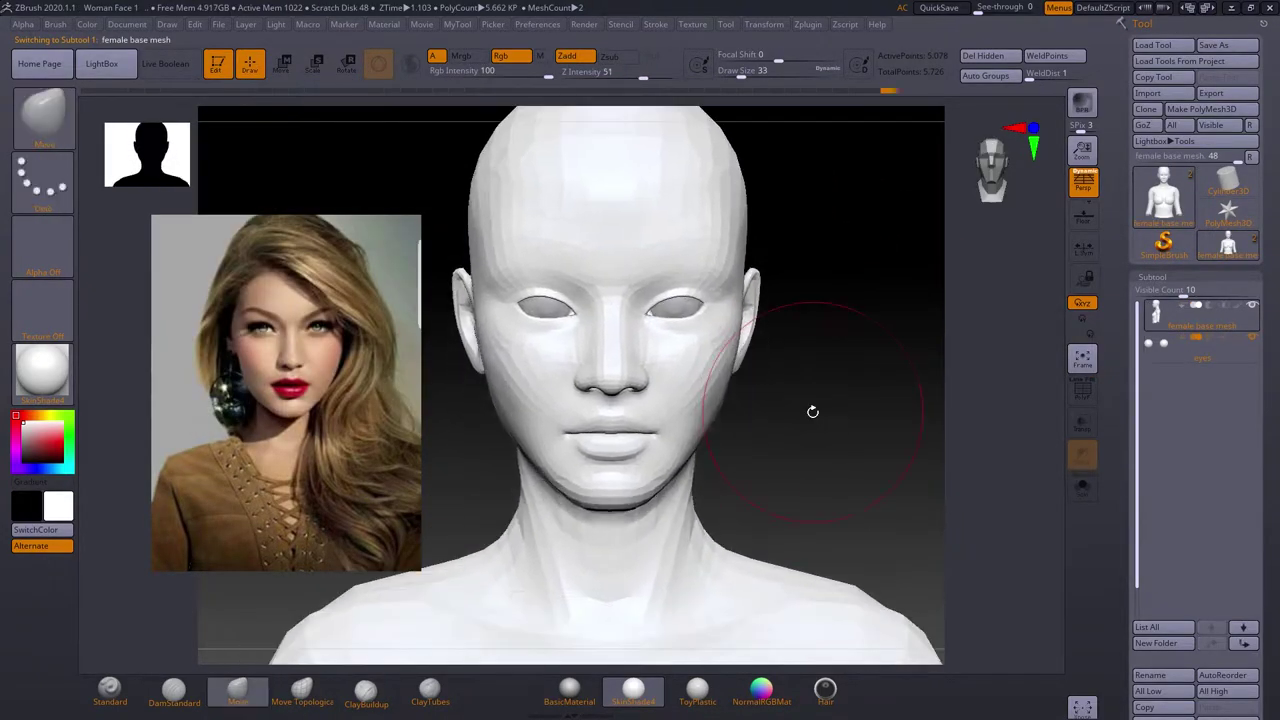
Zoom in on the face and carve the lips' parting line with the Move brush.
right_click_drag(643, 366, 614, 420)
key("b")
key("m")
key("v")
mouse_move(550, 320)
right_mouse_down()
mouse_move(640, 420)
mouse_move(618, 301)
right_mouse_up()
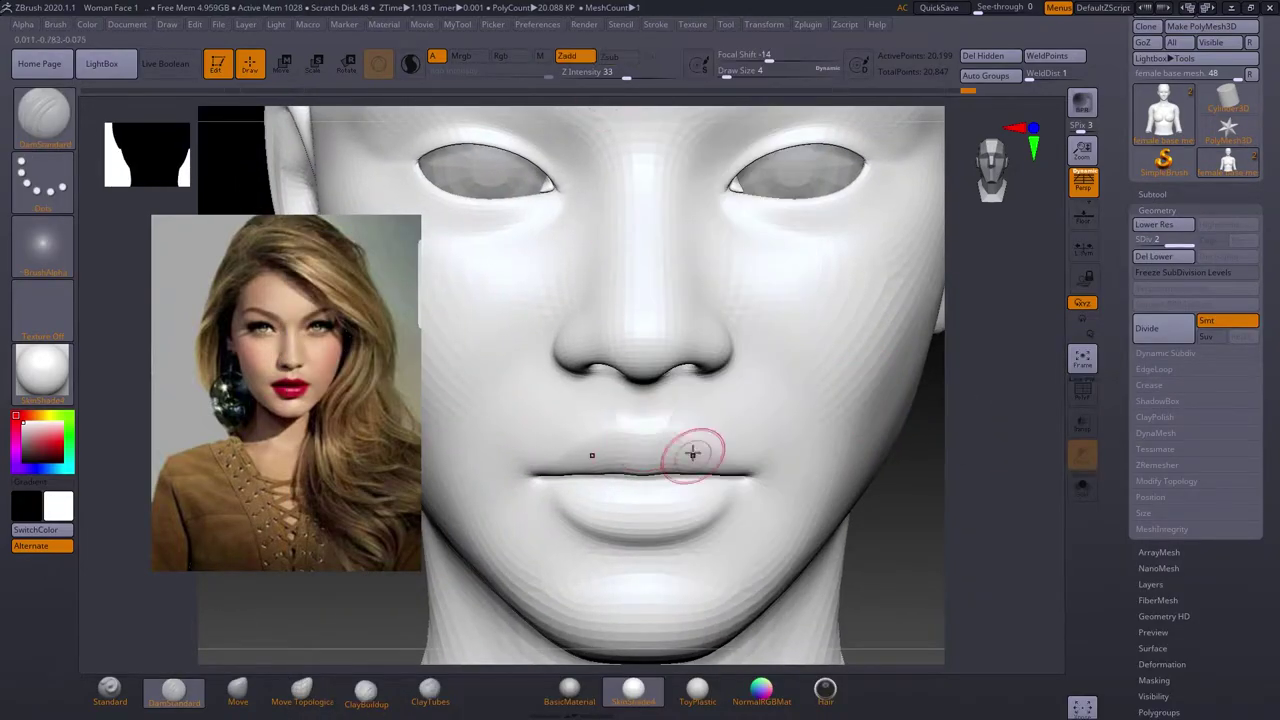
right_click_drag(679, 531, 727, 481)
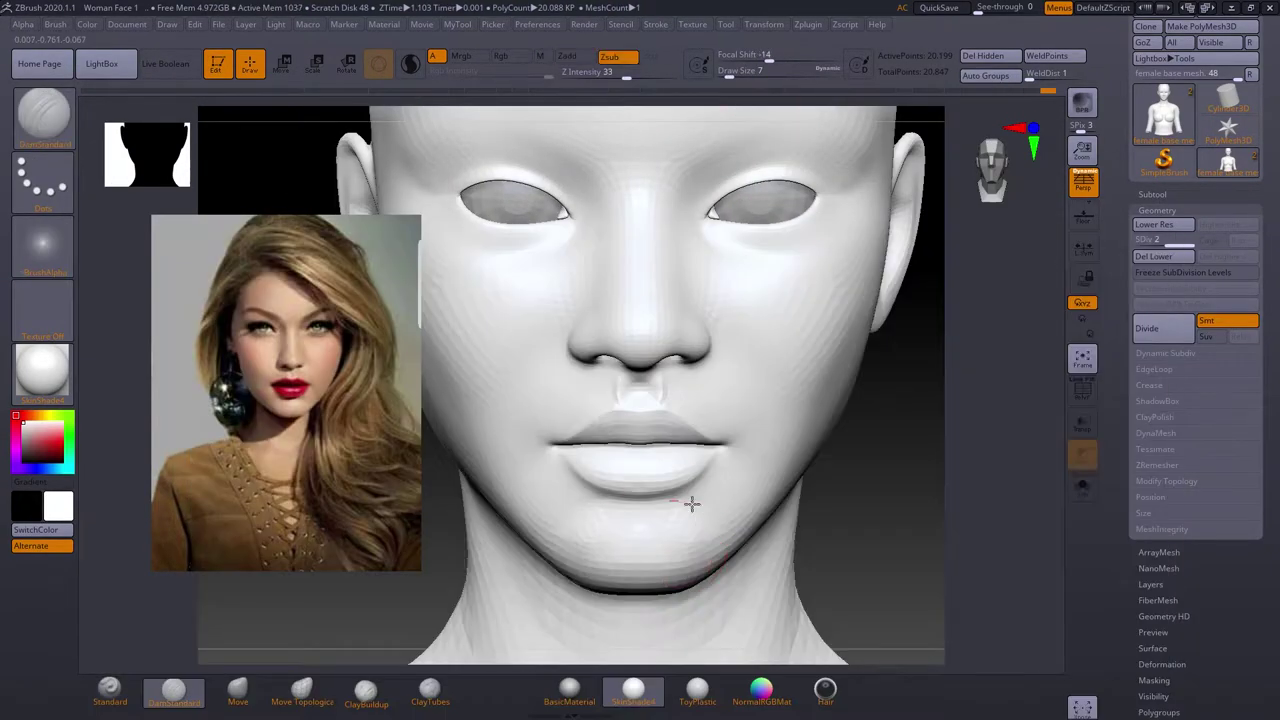
Refine the eyelids with the Standard brush, checking them from three-quarter and profile views.
key("b")
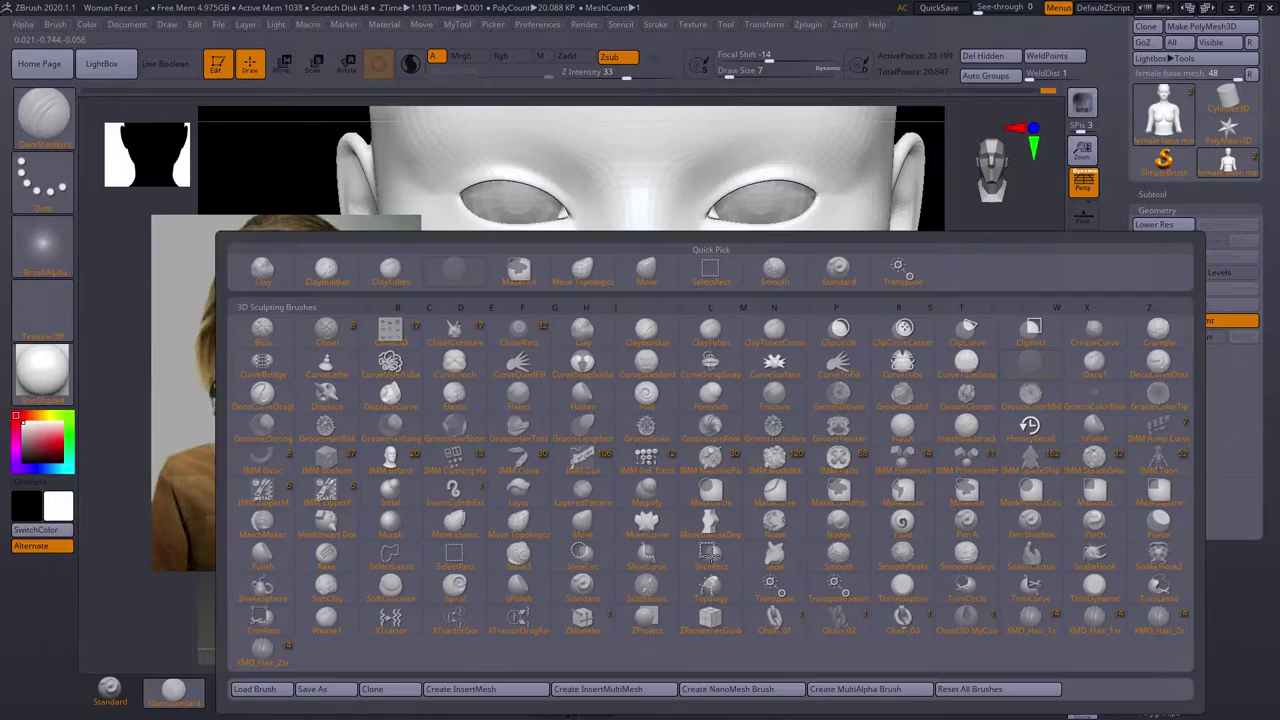
key("s")
key("t")
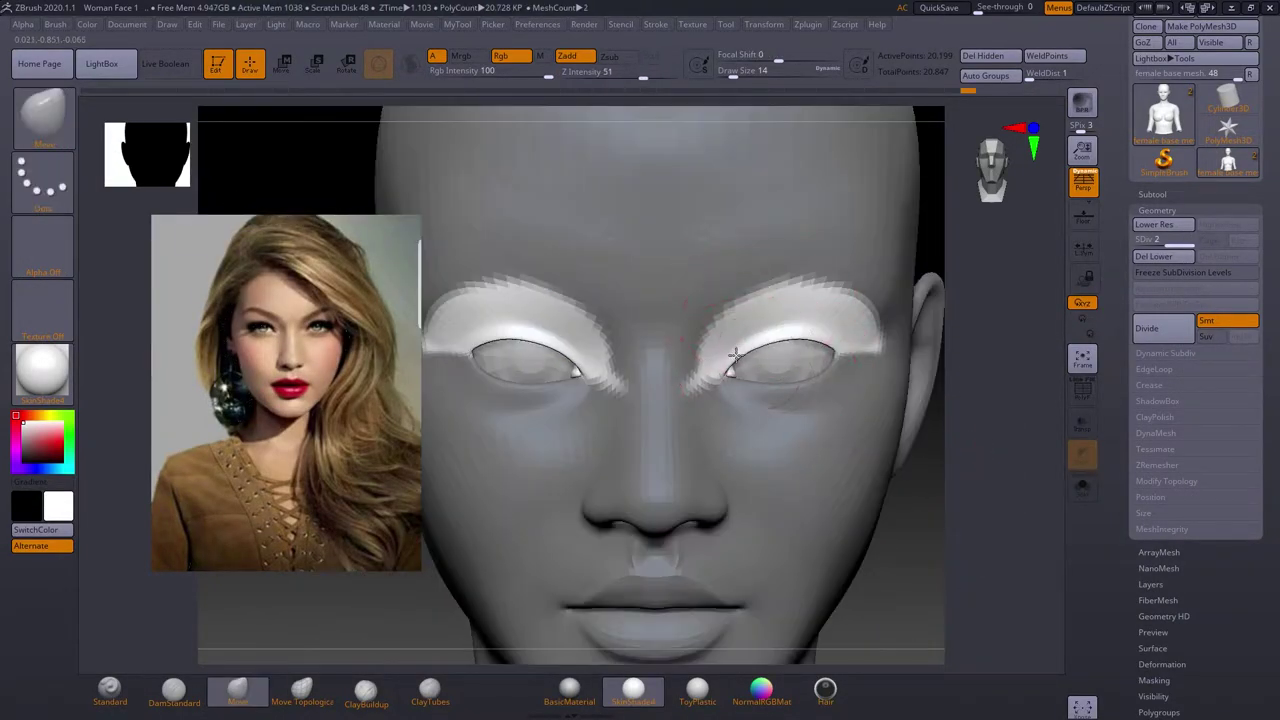
right_click_drag(790, 333, 787, 421)
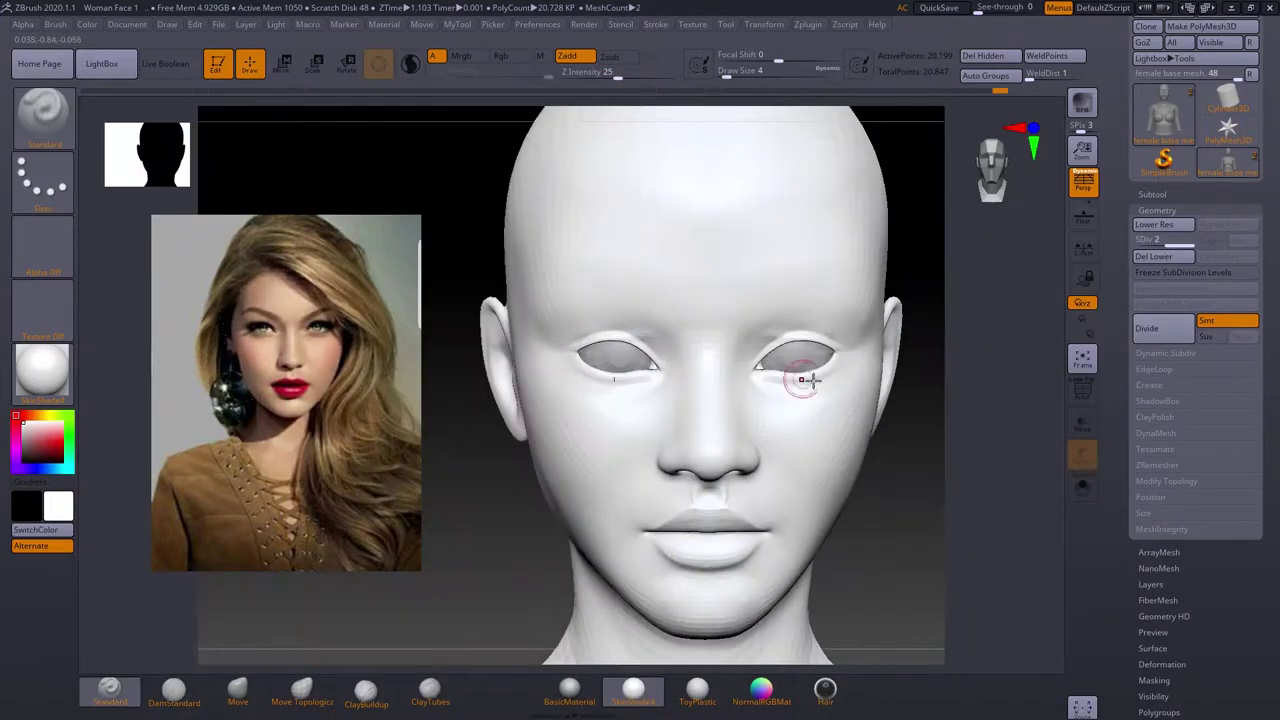
key("s")
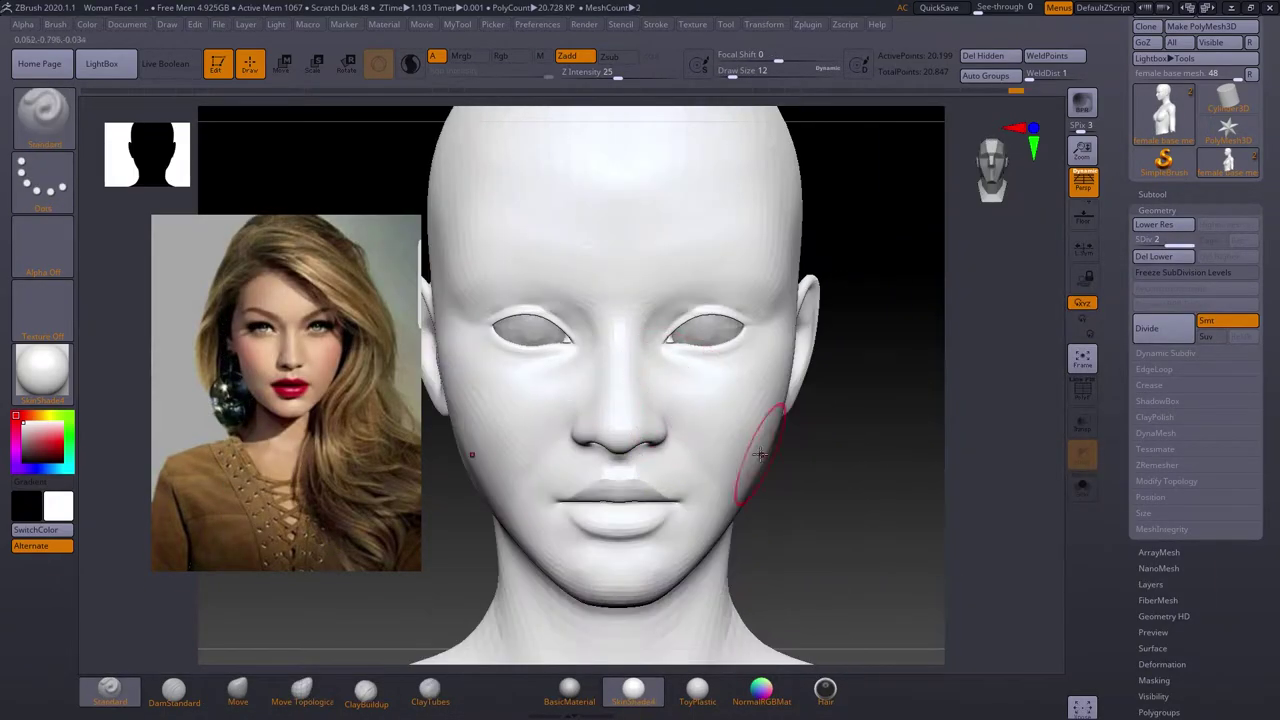
mouse_move(685, 405)
right_mouse_down()
mouse_move(791, 517)
mouse_move(777, 335)
right_mouse_up()
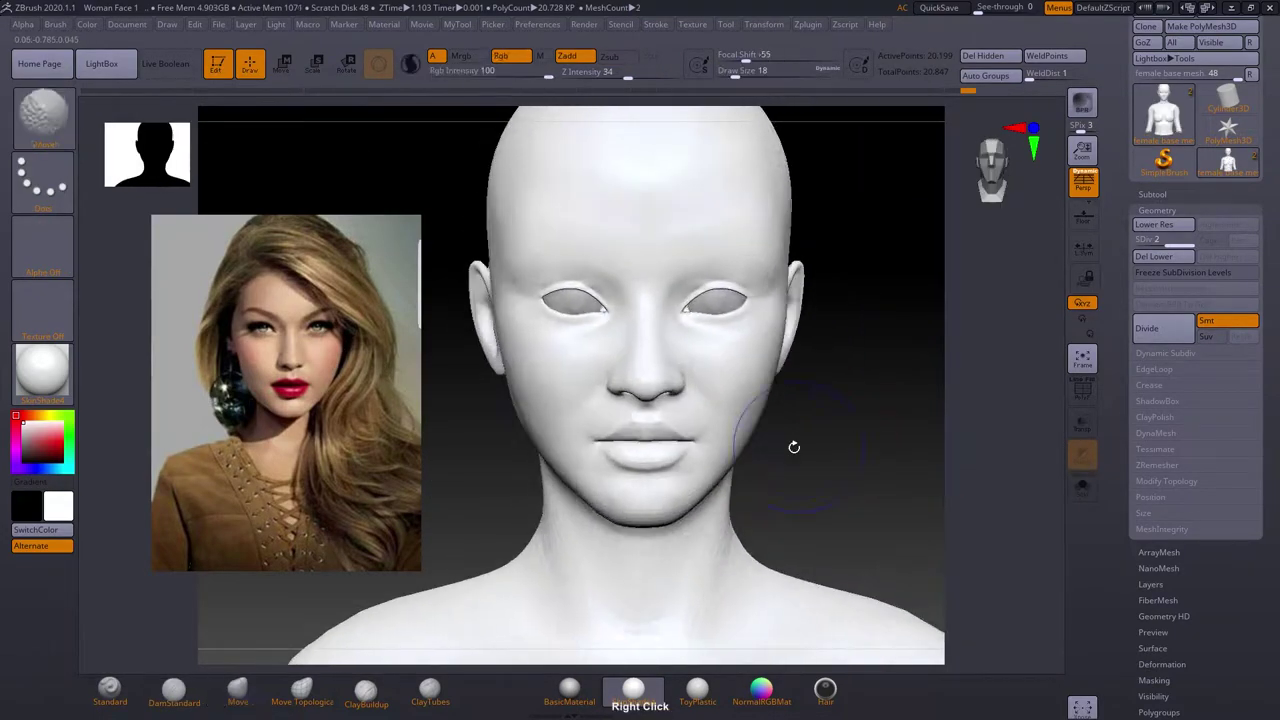
right_click_drag(791, 449, 670, 505)
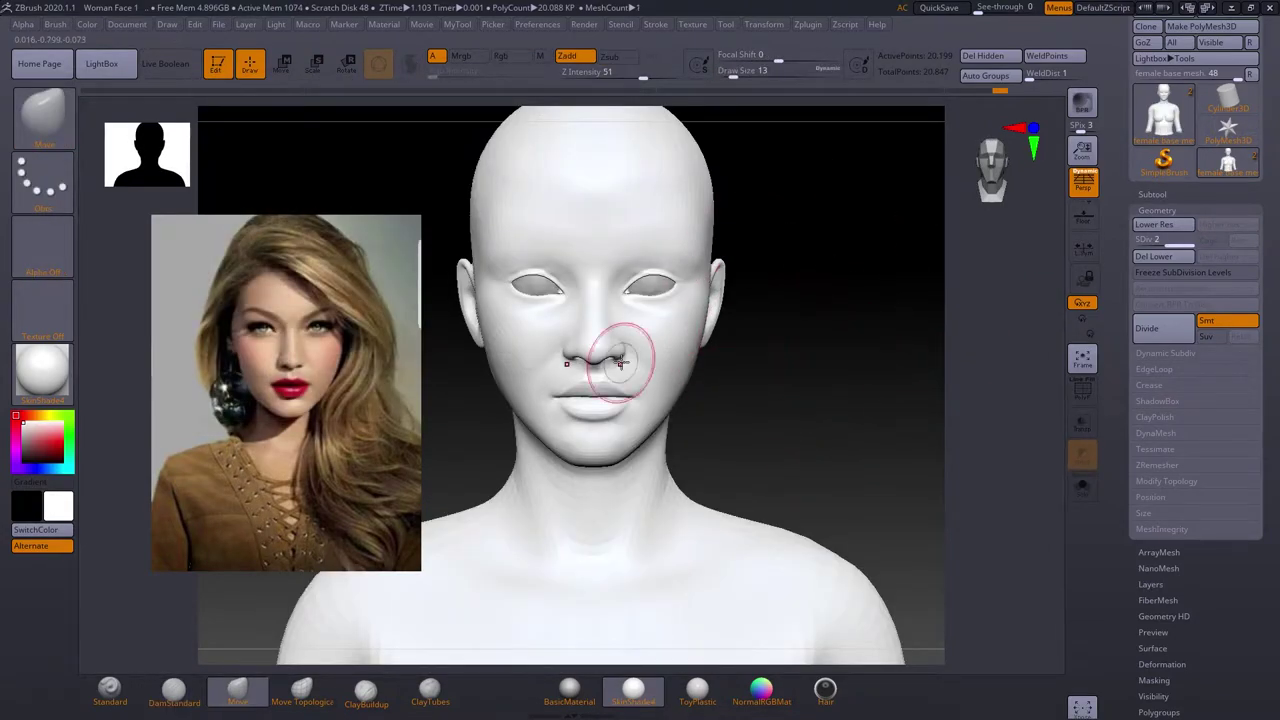
Reshape the face with the Move brush from the profile and front.
key("b")
key("m")
key("v")
mouse_move(803, 337)
left_mouse_down()
mouse_move(903, 366)
mouse_move(803, 323)
left_mouse_up()
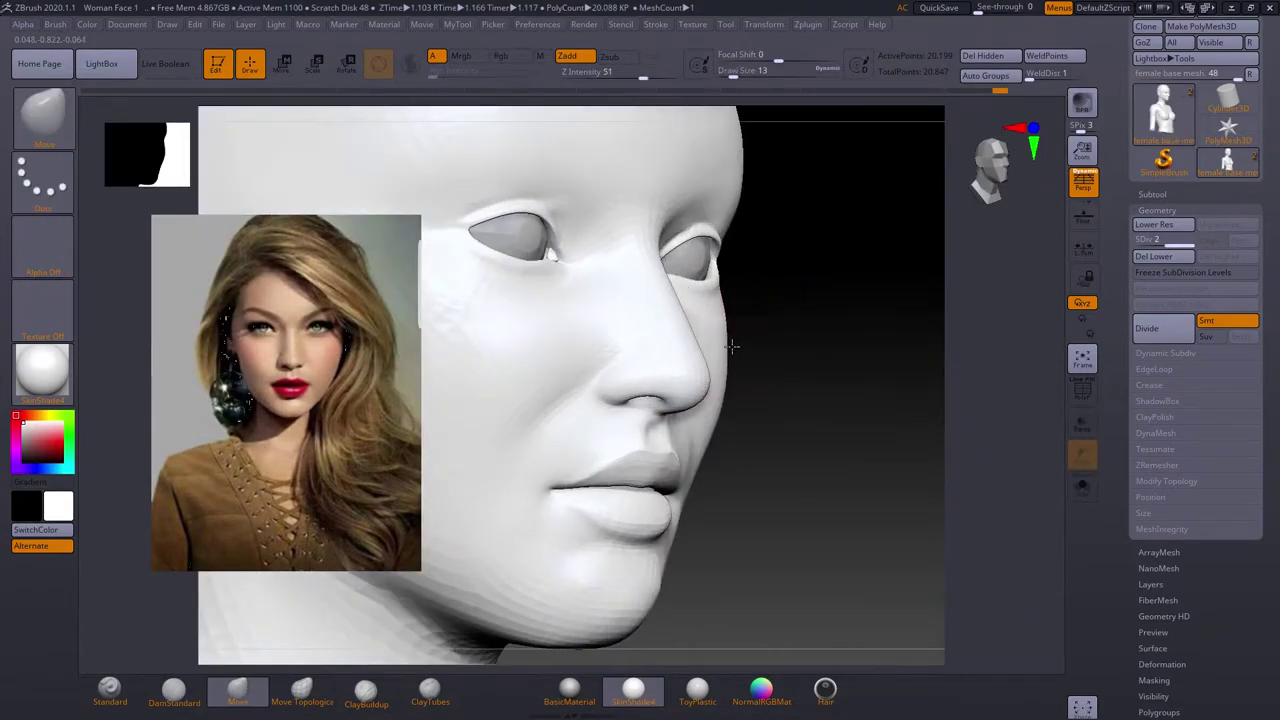
left_click_drag(732, 346, 823, 297)
Carve a crease beneath the right eye with DamStandard and check the ear from the side.
key("b")
key("d")
key("s")
left_click_drag(675, 298, 720, 301)
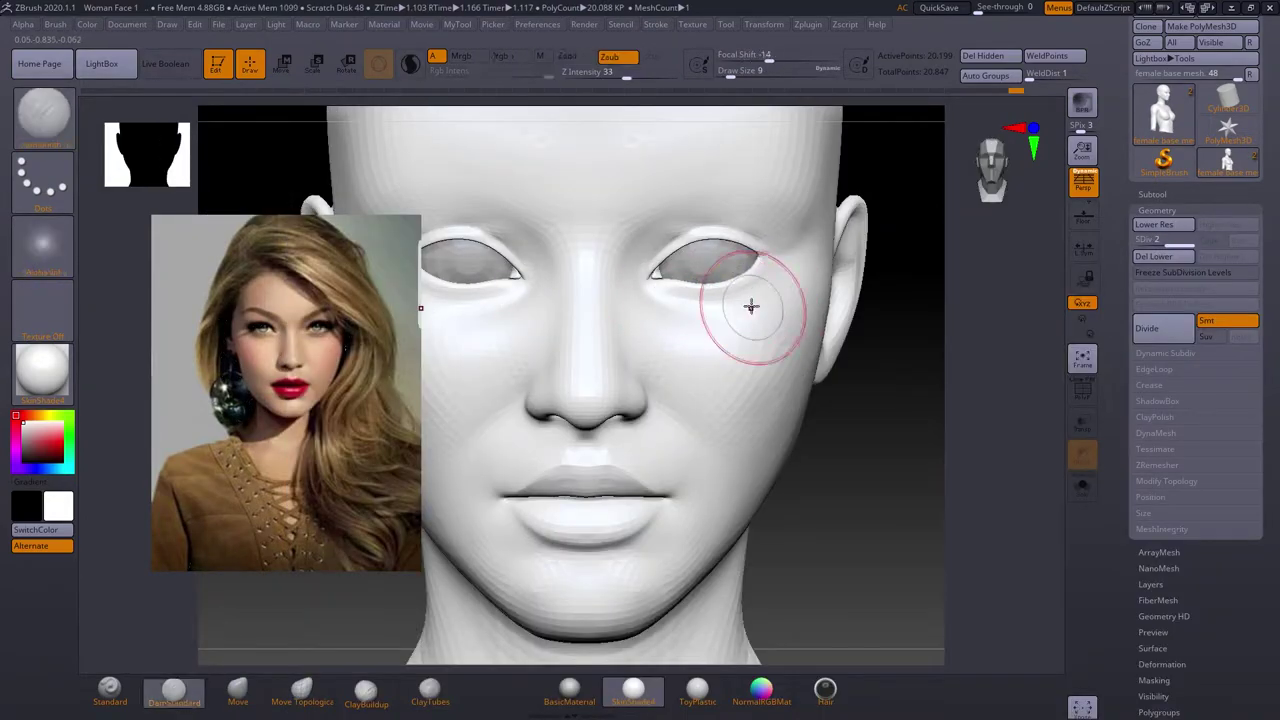
key("f")
mouse_move(767, 163)
left_mouse_down()
mouse_move(794, 409)
mouse_move(783, 484)
left_mouse_up()
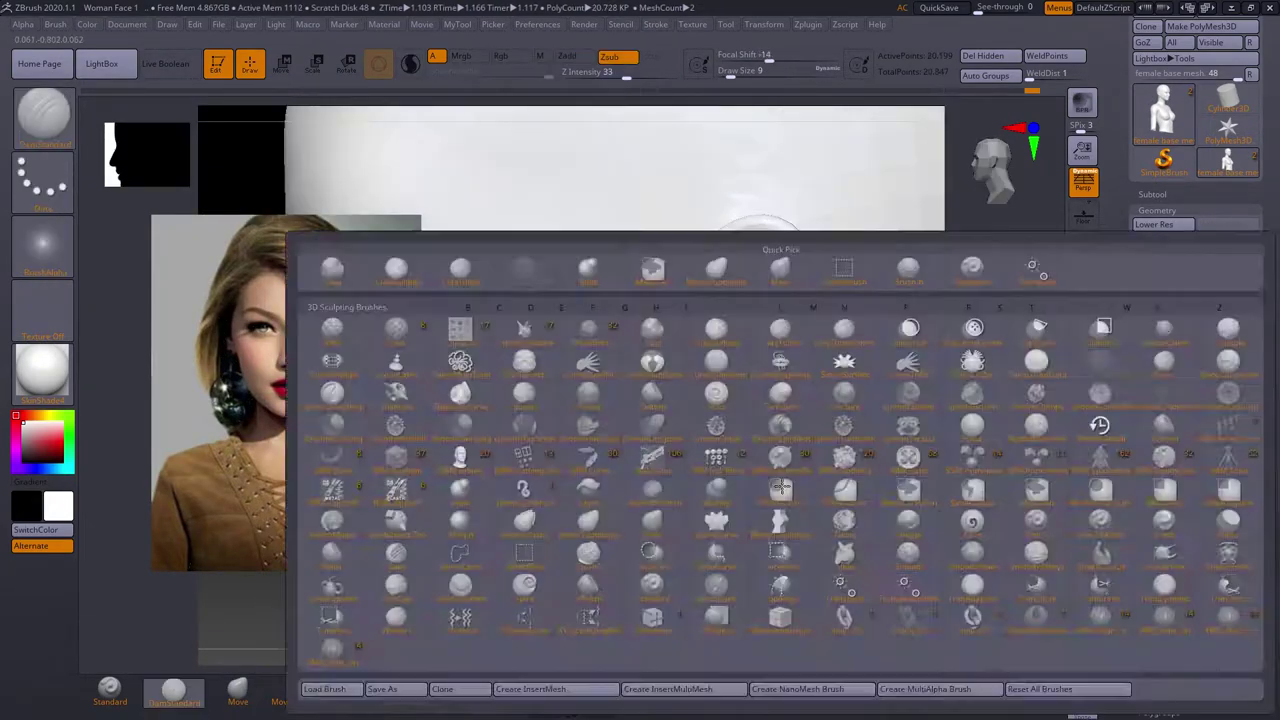
mouse_move(777, 366)
left_mouse_down()
mouse_move(850, 362)
mouse_move(619, 465)
left_mouse_up()
Refine the lips and nose with a small Move brush, viewing them from below.
key("b")
key("m")
key("v")
key("f")
key("bracketleft")
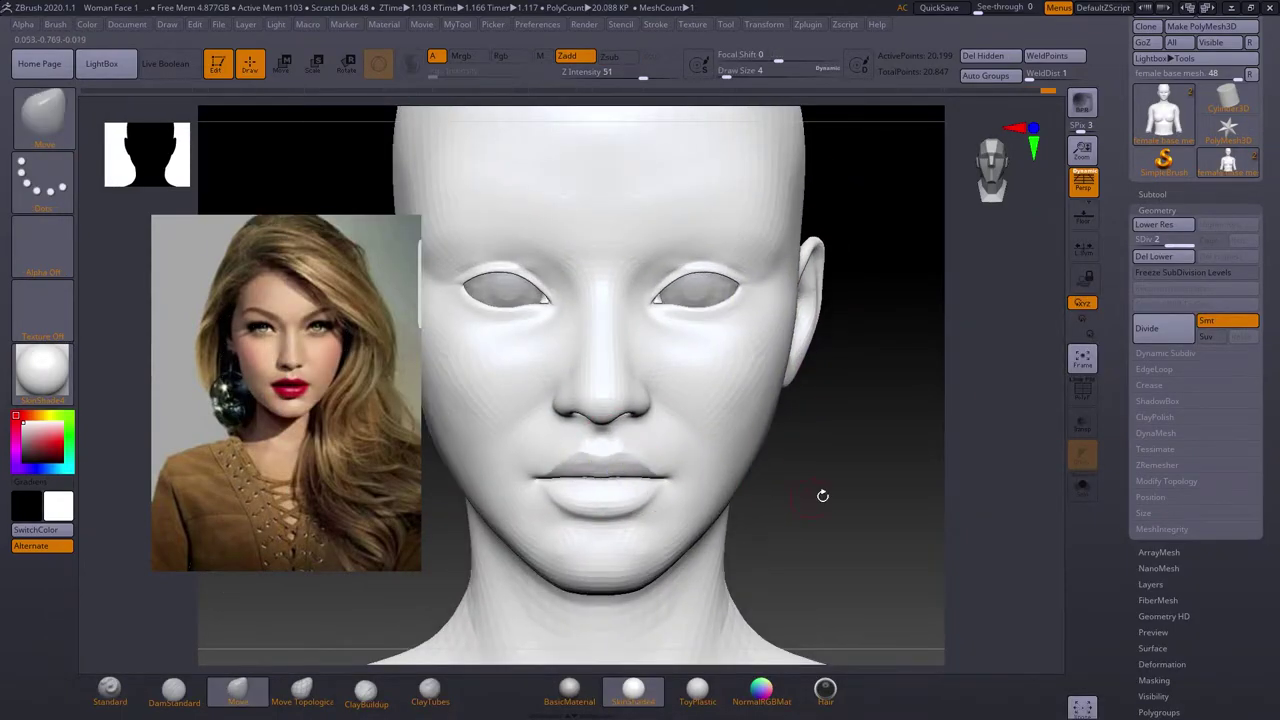
left_click_drag(822, 496, 690, 430, "alt")
mouse_move(718, 393)
right_mouse_down()
mouse_move(820, 440)
mouse_move(795, 486)
mouse_move(817, 346)
right_mouse_up()
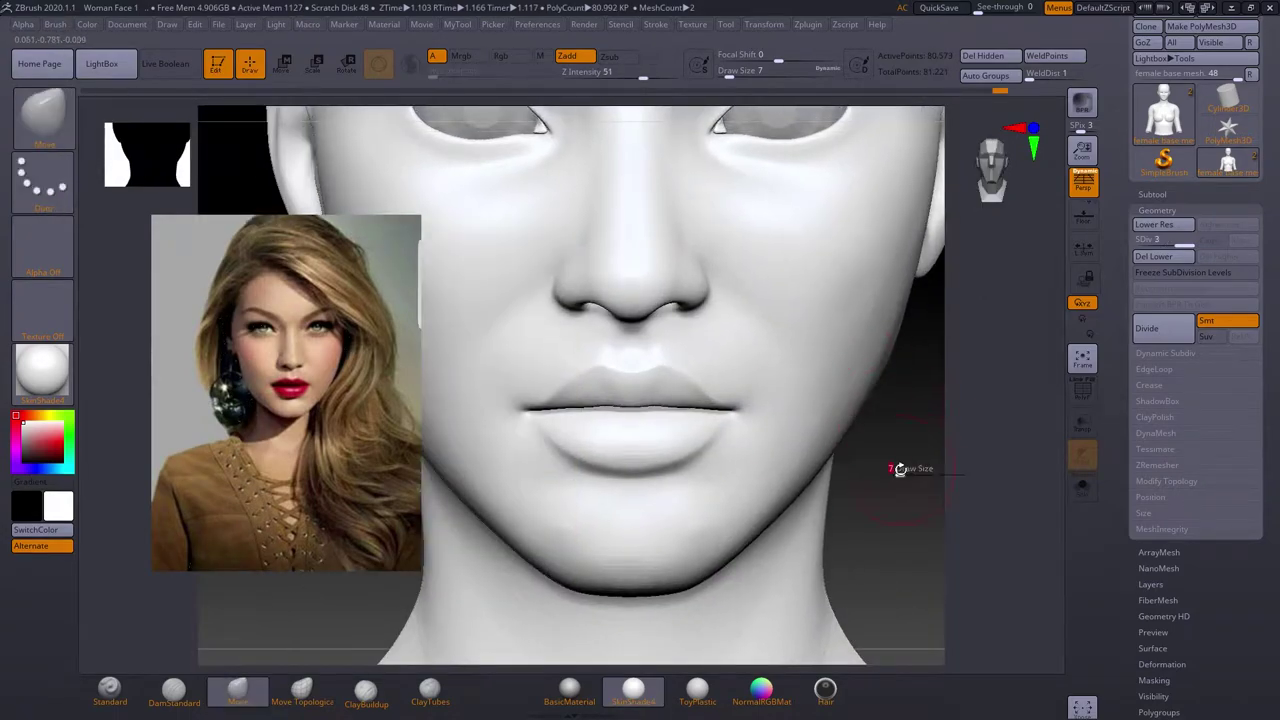
mouse_move(692, 380)
right_mouse_down()
mouse_move(680, 280)
mouse_move(670, 363)
right_mouse_up()
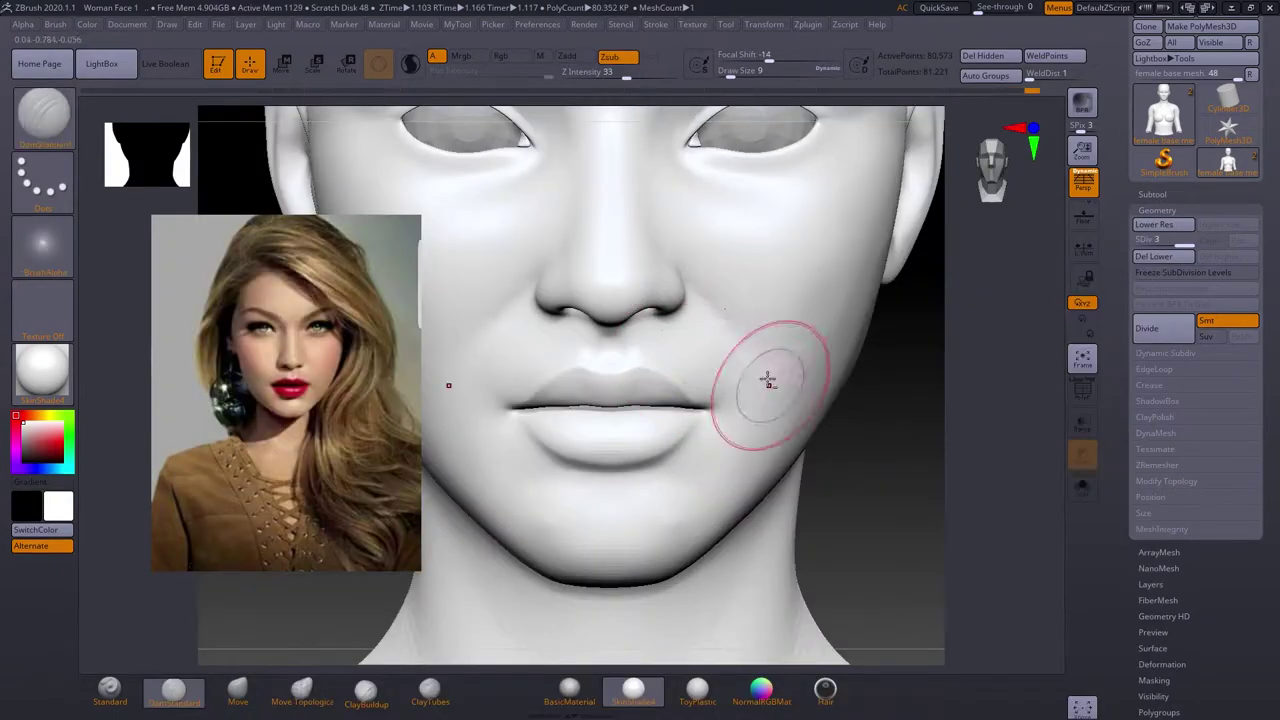
mouse_move(767, 378)
right_mouse_down()
mouse_move(689, 329)
mouse_move(806, 343)
mouse_move(668, 352)
mouse_move(766, 443)
mouse_move(800, 414)
mouse_move(695, 334)
right_mouse_up()
Check the wireframe, then shape the cheeks with the Flatten and Standard brushes.
key("shift+f")
key("b")
key("m")
key("v")
key("shift+f")
key("b")
key("f")
key("l")
key("b")
key("s")
key("t")
mouse_move(686, 471)
right_mouse_down()
mouse_move(700, 409)
mouse_move(807, 388)
right_mouse_up()
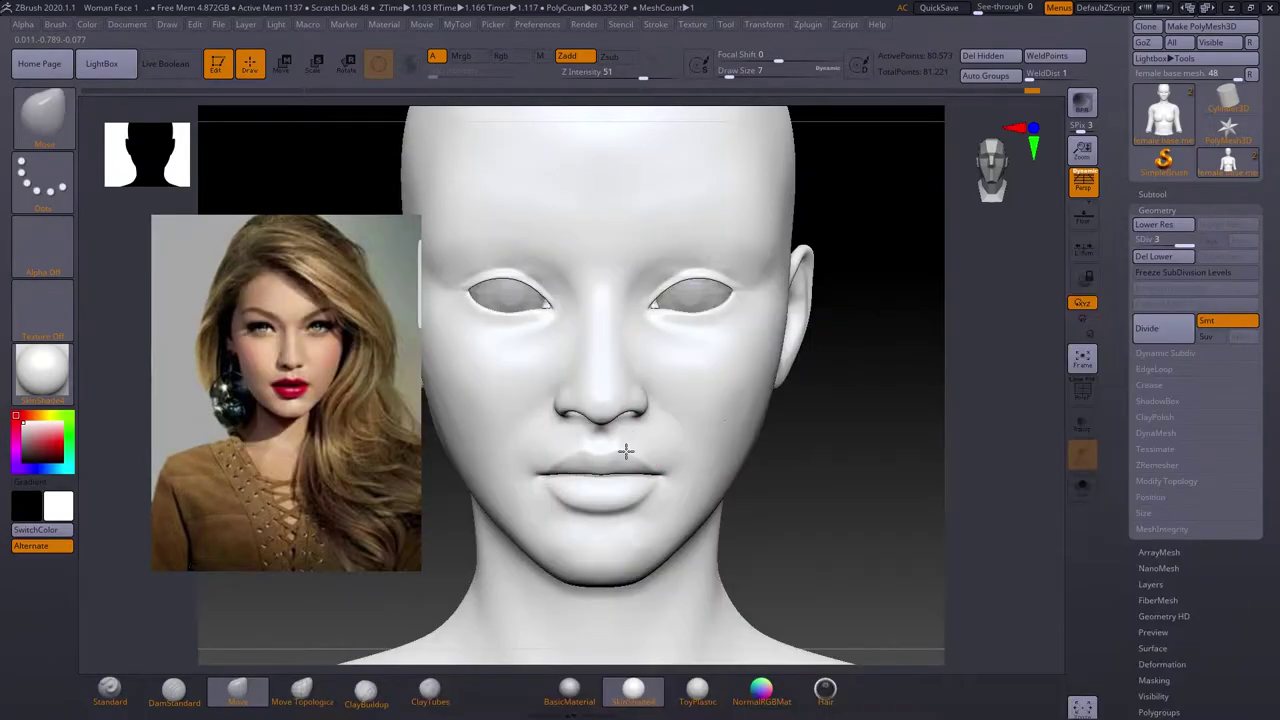
mouse_move(633, 456)
right_mouse_down()
mouse_move(644, 400)
mouse_move(680, 420)
mouse_move(650, 430)
mouse_move(789, 394)
mouse_move(831, 491)
mouse_move(671, 300)
right_mouse_up()
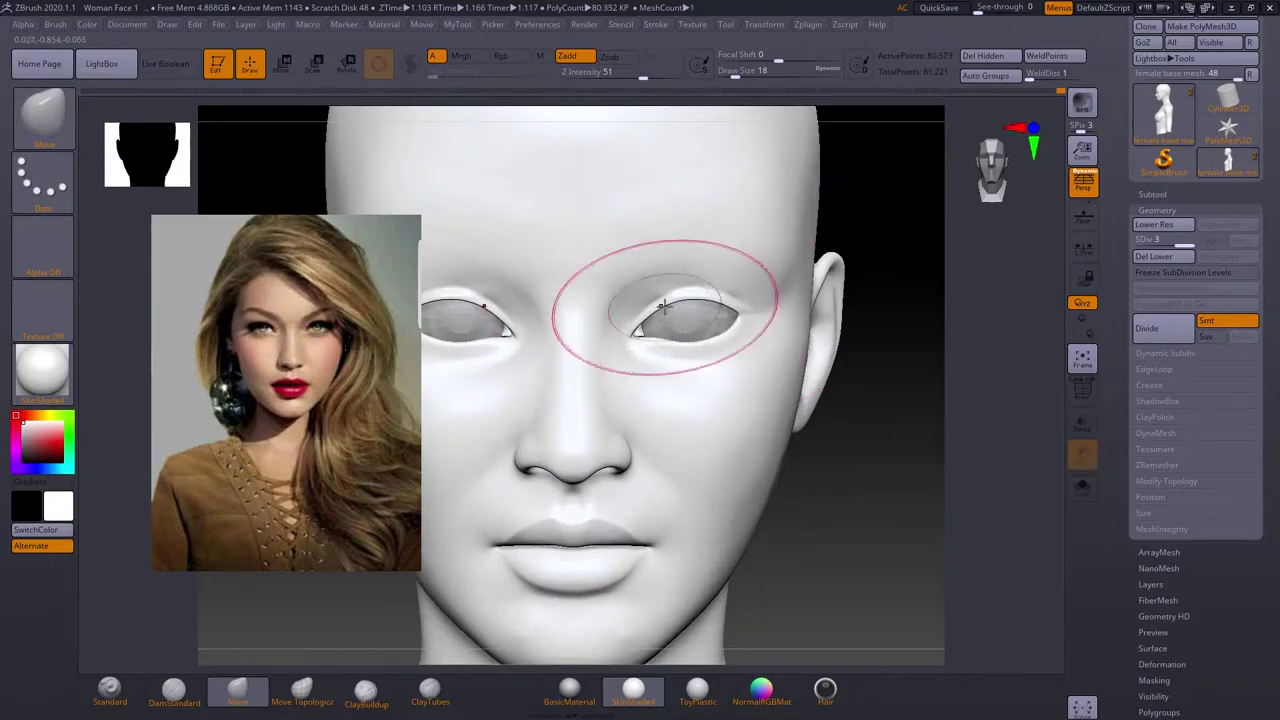
Touch up the neck and ears with DamStandard and Move brushes from three-quarter views.
key("b")
key("d")
key("s")
right_click_drag(680, 376, 626, 438, "alt")
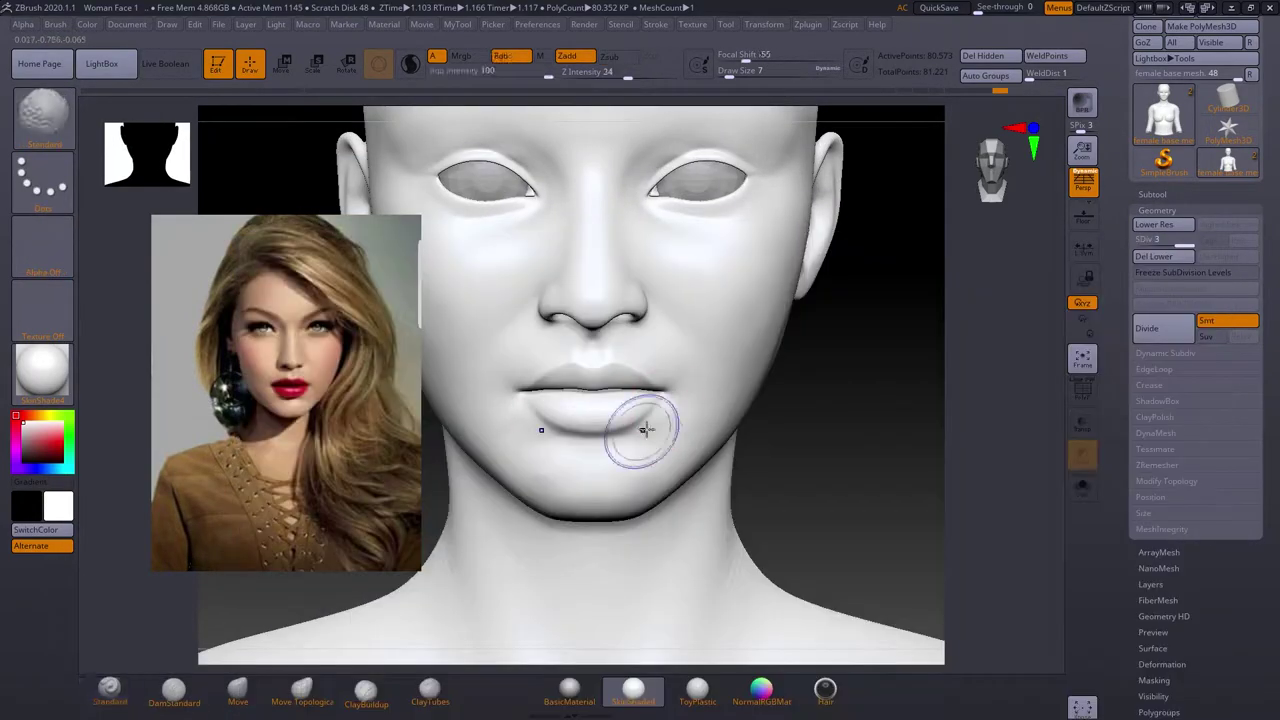
key("b")
key("m")
key("v")
mouse_move(630, 505)
right_mouse_down()
mouse_move(629, 457)
mouse_move(677, 429)
mouse_move(777, 456)
right_mouse_up()
key("b")
key("m")
key("v")
mouse_move(663, 490)
right_mouse_down("ctrl")
mouse_move(774, 414)
mouse_move(731, 443)
mouse_move(846, 457)
mouse_move(838, 396)
right_mouse_up("ctrl")
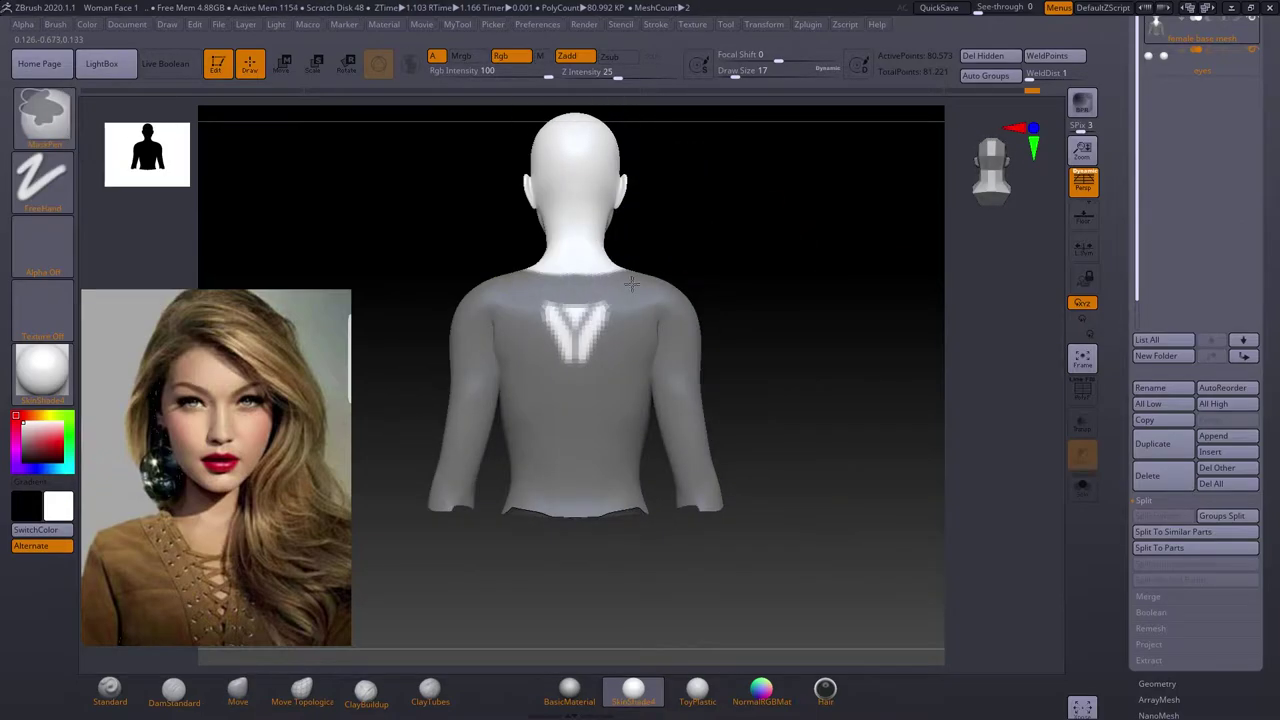
Extract the masked torso and arms as a separate jacket shell.
left_click_drag(631, 284, 583, 343)
left_click_drag(586, 266, 803, 329)
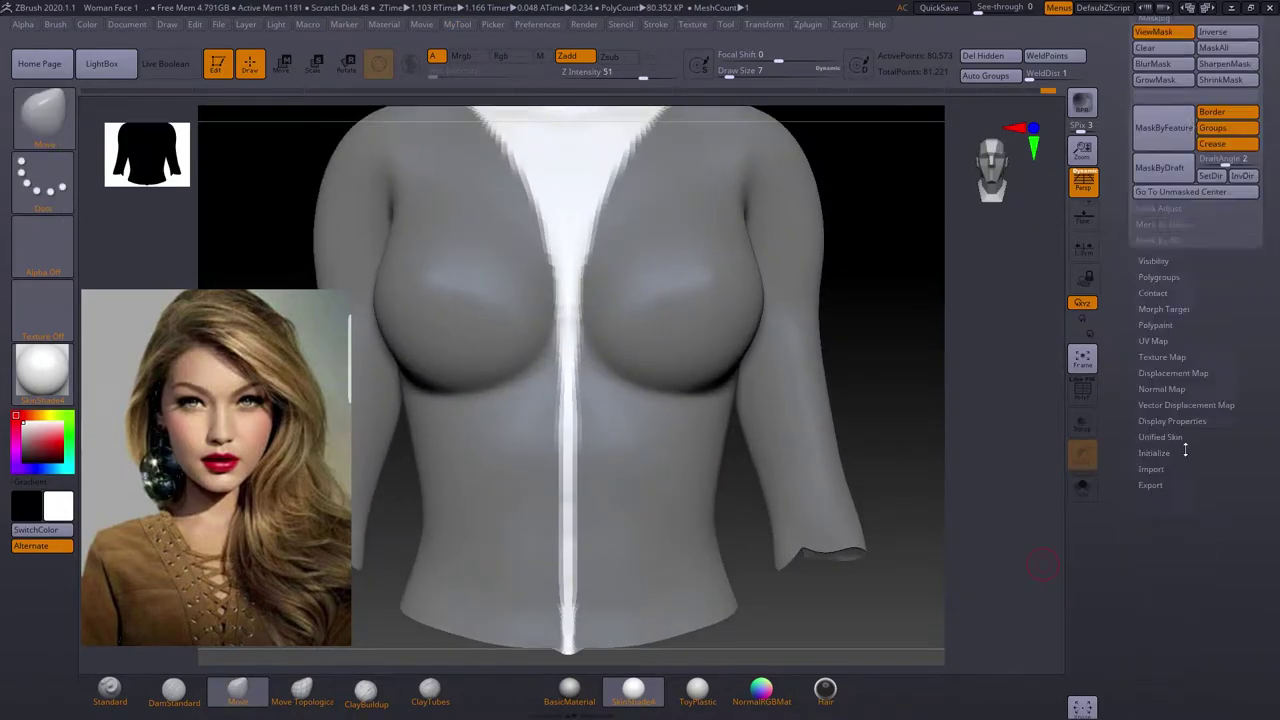
left_click(1148, 558)
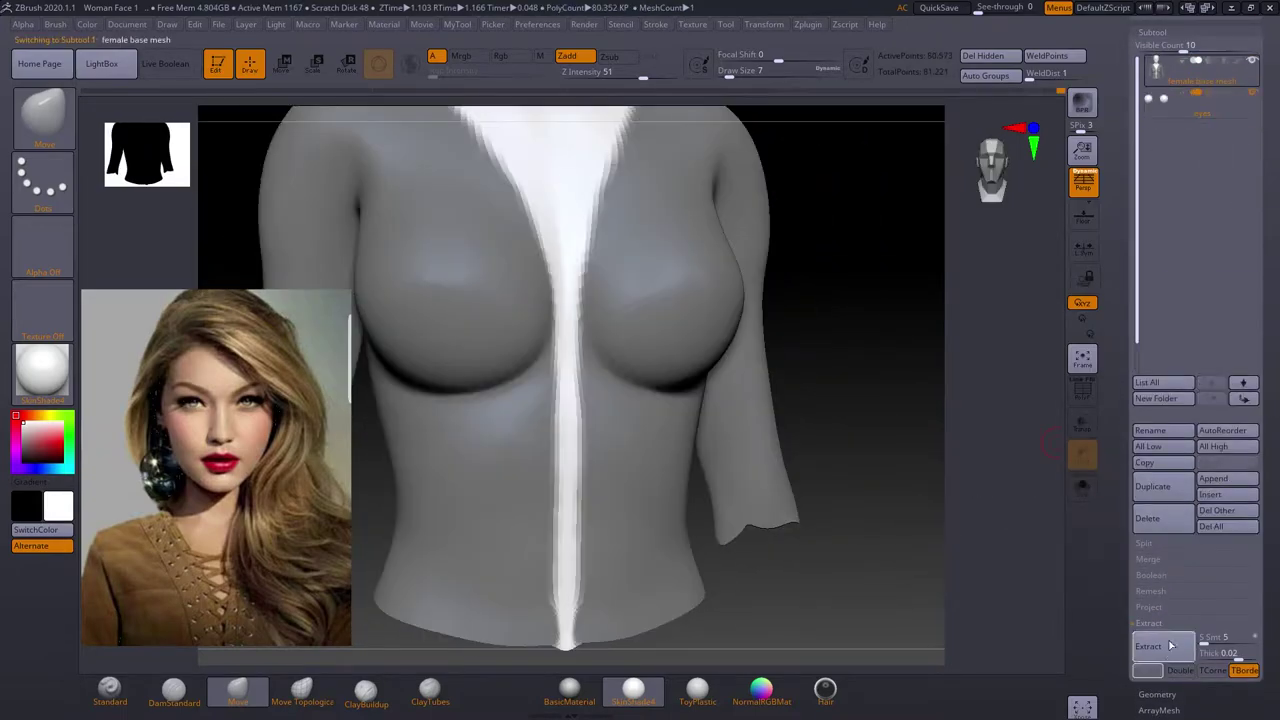
left_click_drag(900, 420, 837, 268, "alt")
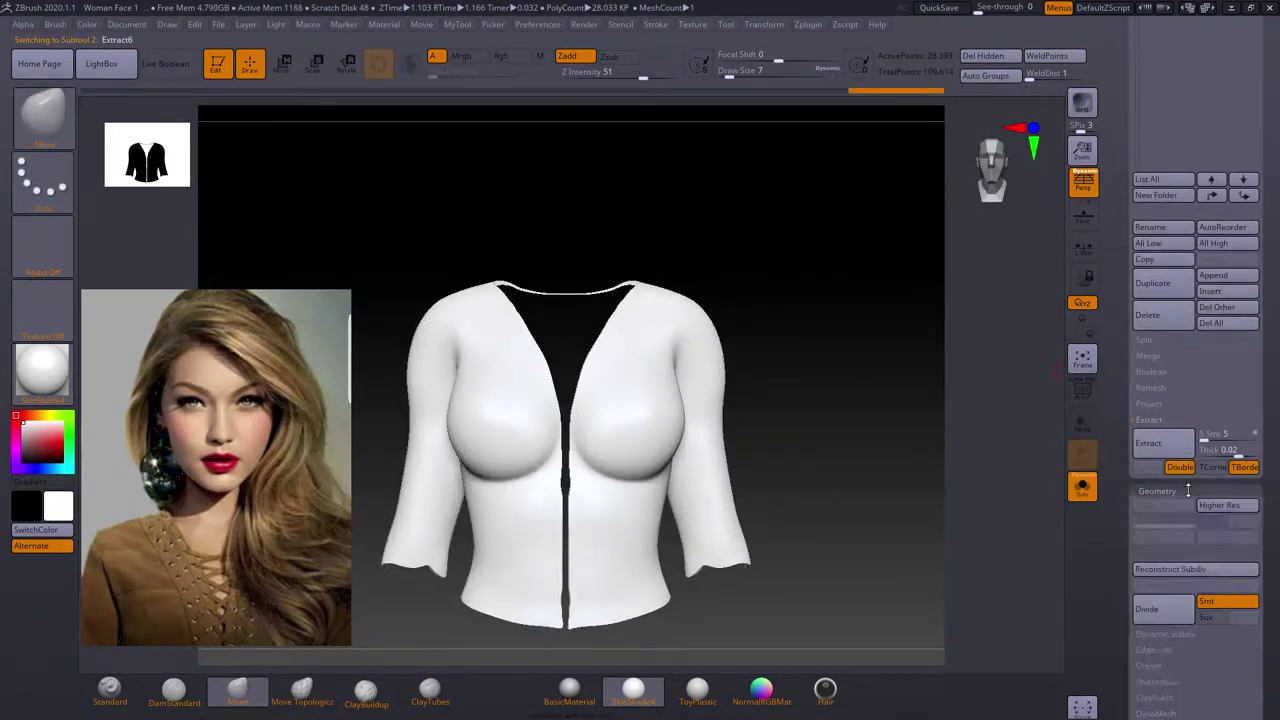
left_click(1157, 461)
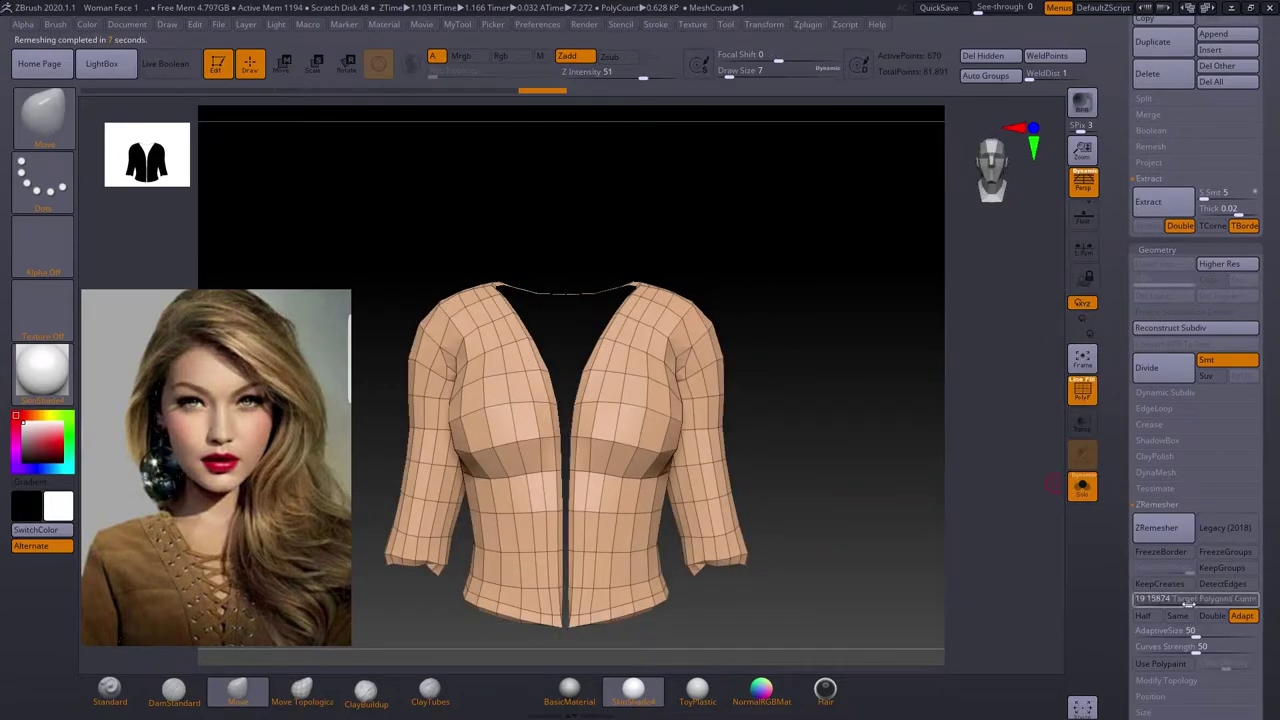
Inspect the remeshed jacket's polygon wireframe and switch to the Move gizmo with W.
key("shift+f")
mouse_move(998, 547)
left_mouse_down()
mouse_move(707, 490)
mouse_move(774, 526)
mouse_move(844, 484)
left_mouse_up()
key("shift+f")
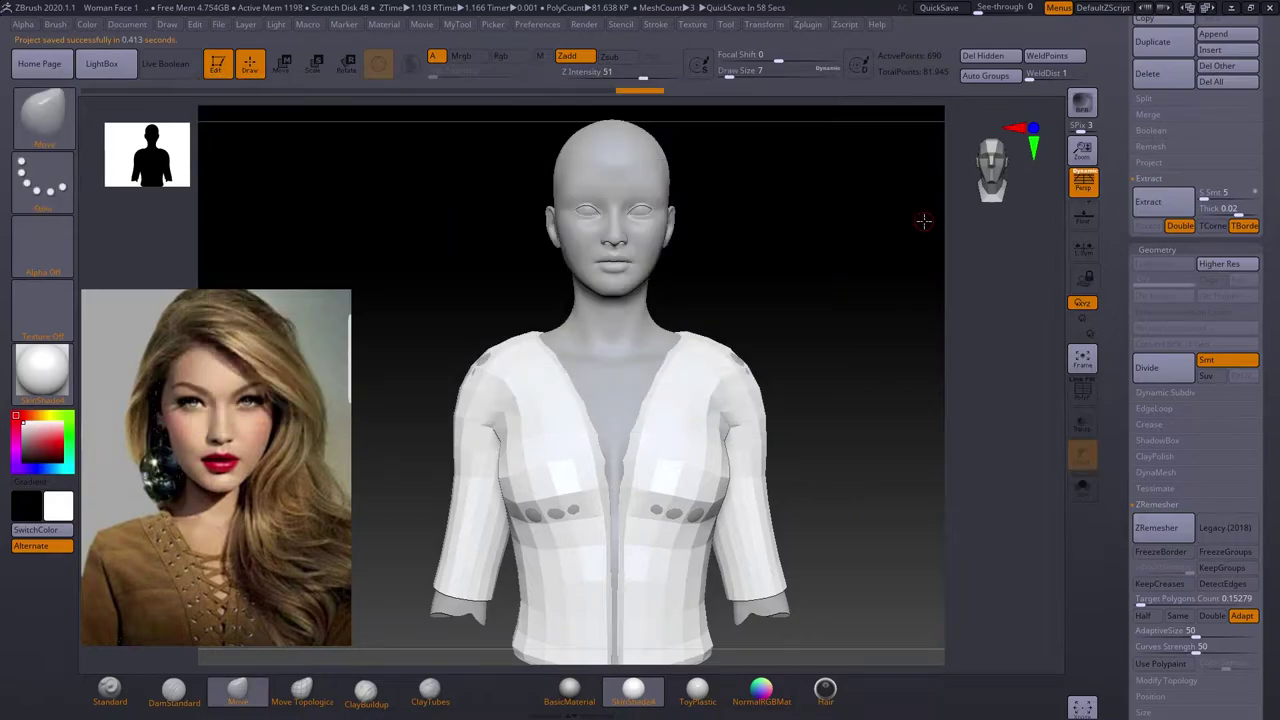
left_click_drag(850, 384, 880, 370)
scroll(1263, 591, "down", 5)
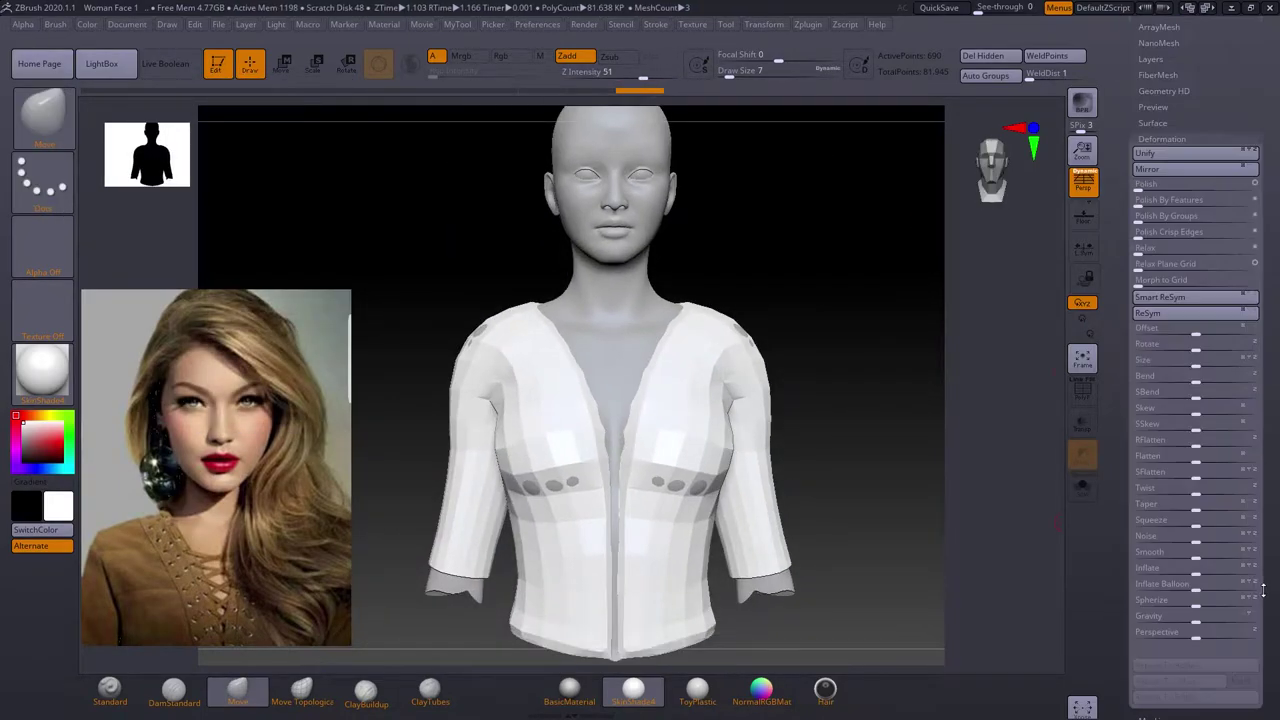
key("w")
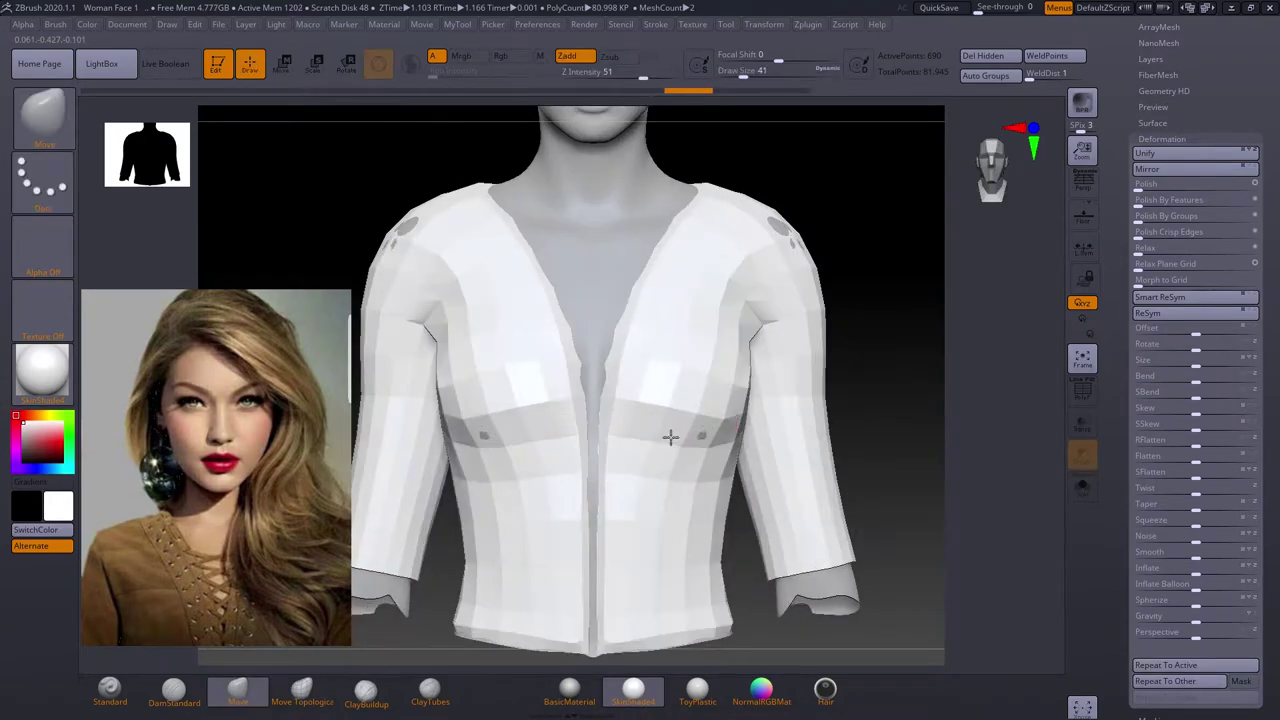
right_click_drag(669, 434, 806, 506)
Check the jacket's polygon flow over both shoulders, then select the female base mesh.
key("shift+f")
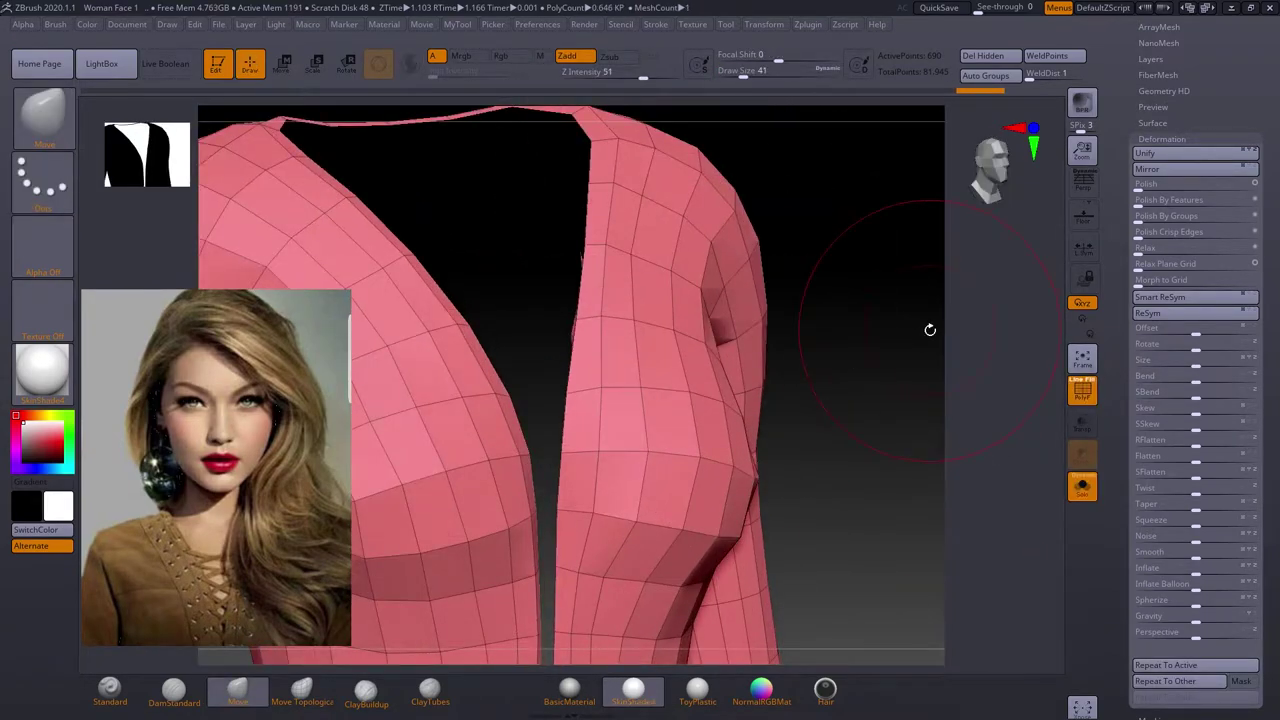
left_click_drag(930, 330, 613, 378)
mouse_move(824, 262)
left_mouse_down()
mouse_move(803, 211)
mouse_move(624, 355)
left_mouse_up()
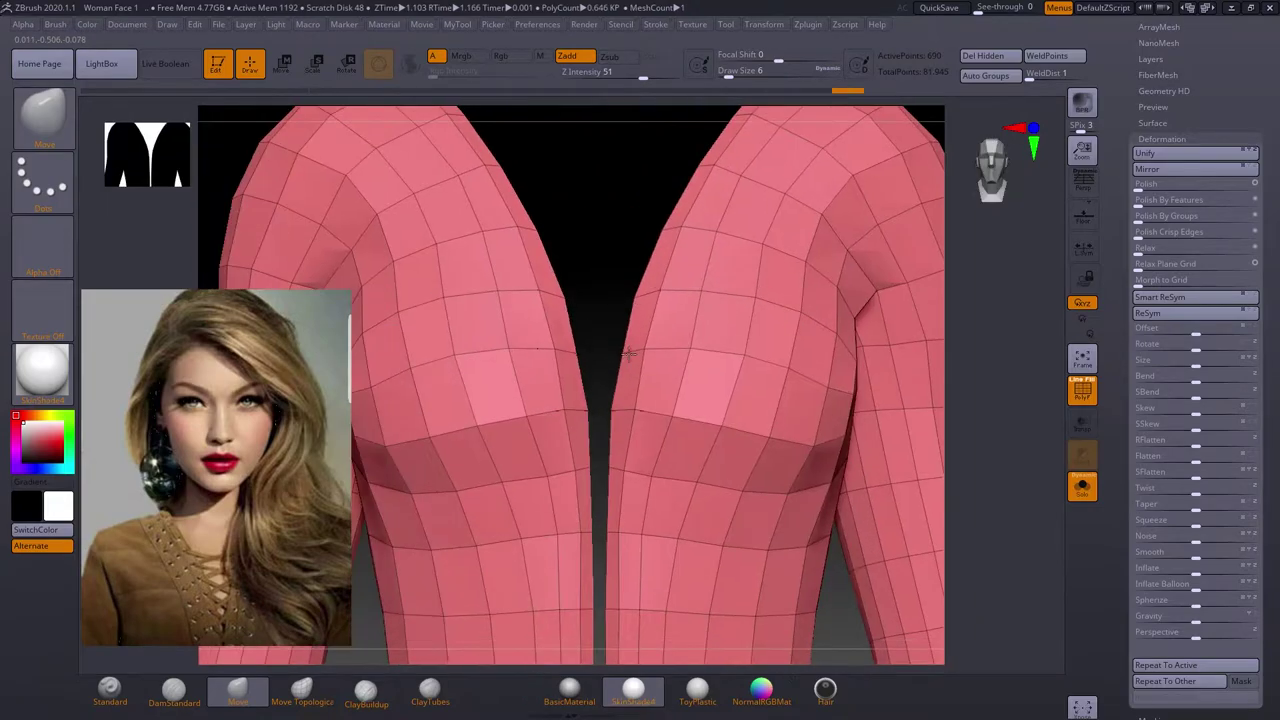
left_click_drag(605, 537, 686, 491, "alt")
key("f")
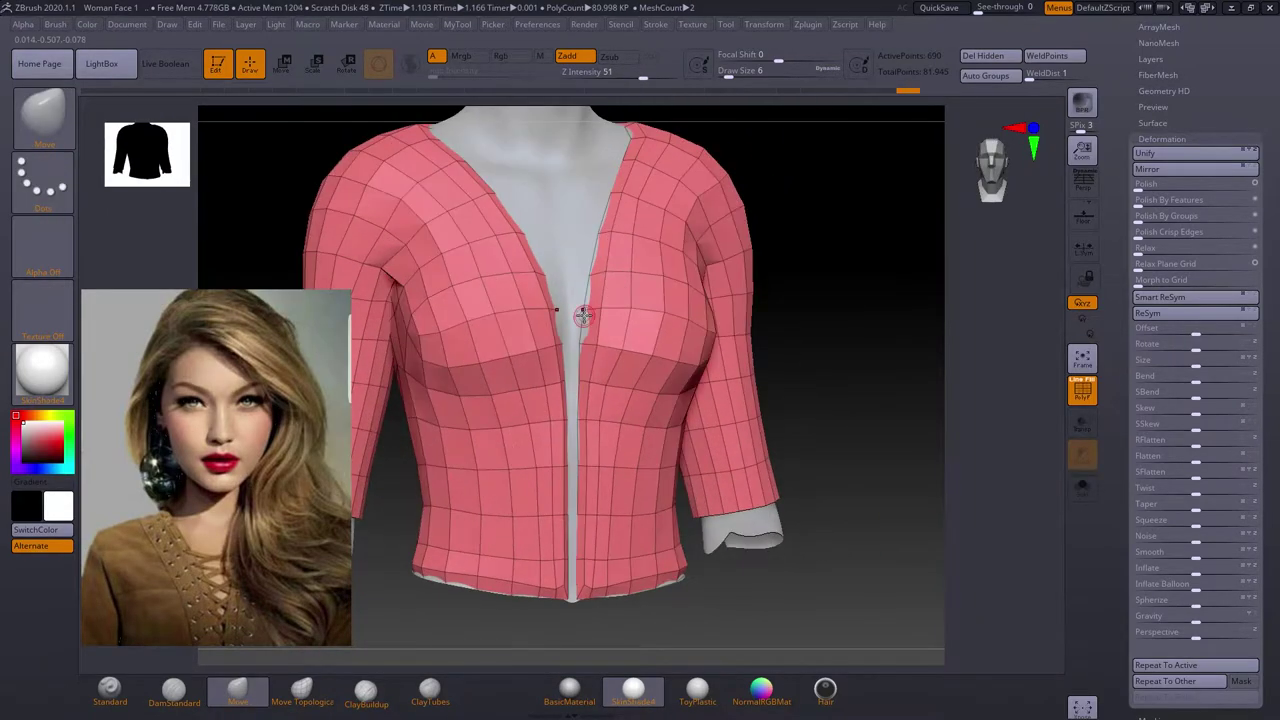
mouse_move(585, 287)
left_mouse_down("alt")
mouse_move(811, 237)
mouse_move(803, 429)
mouse_move(826, 508)
mouse_move(836, 449)
mouse_move(560, 300)
left_mouse_up("alt")
left_click(595, 330, "alt")
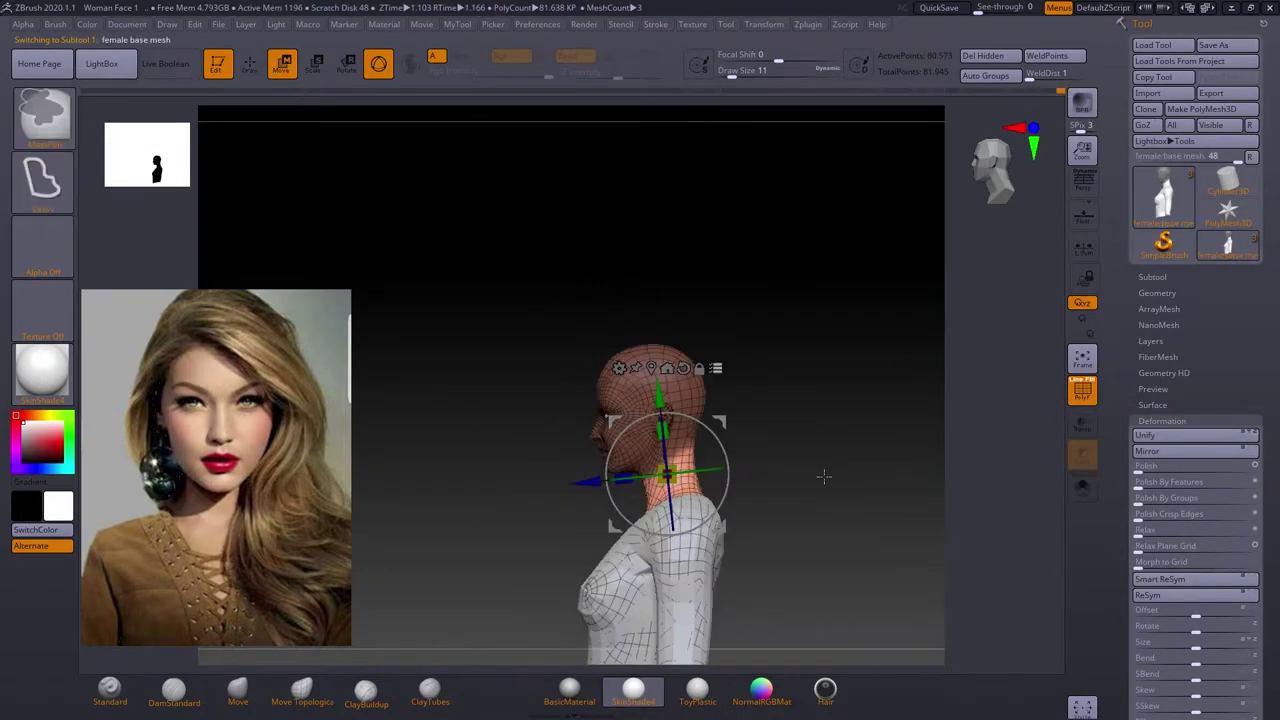
Subdivide the jacket once with Ctrl+D and solo it to view it alone.
mouse_move(838, 435)
left_mouse_down()
mouse_move(826, 443)
mouse_move(800, 346)
left_mouse_up()
key("shift+f")
key("q")
key("ctrl+d")
left_click_drag(891, 383, 862, 394, "alt")
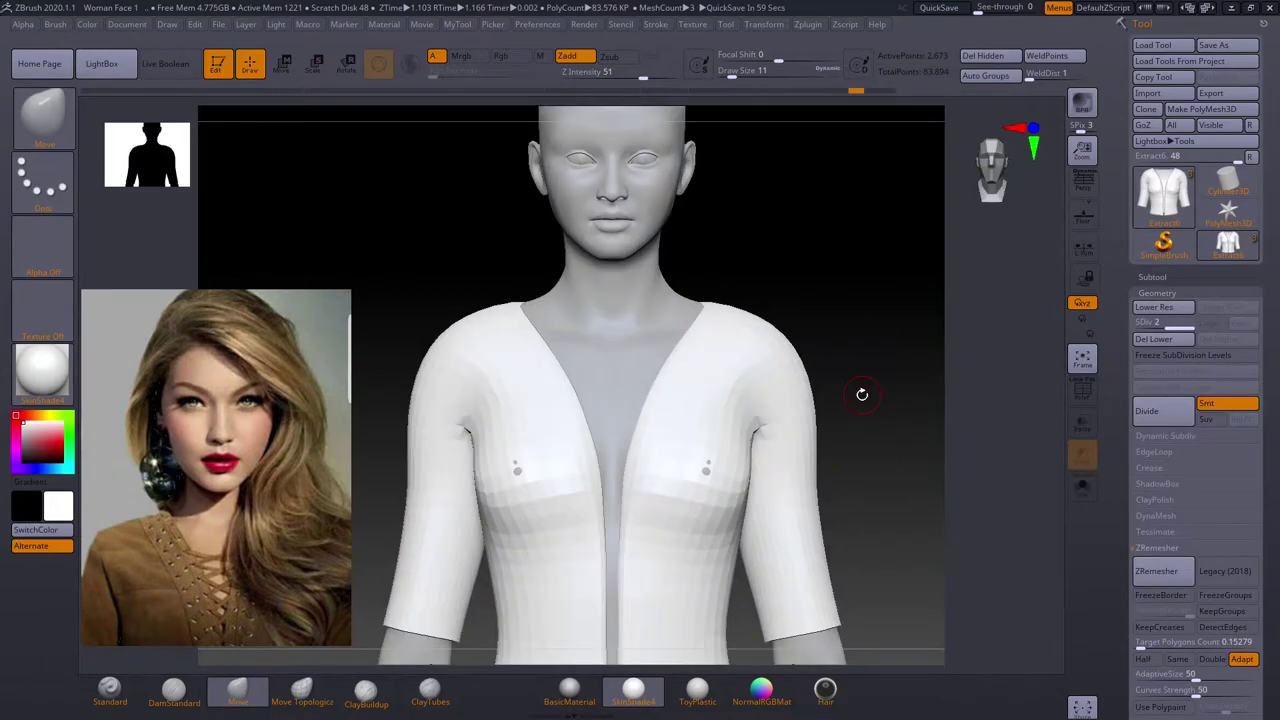
right_click_drag(685, 467, 857, 377, "ctrl")
key("ctrl+shift+s")
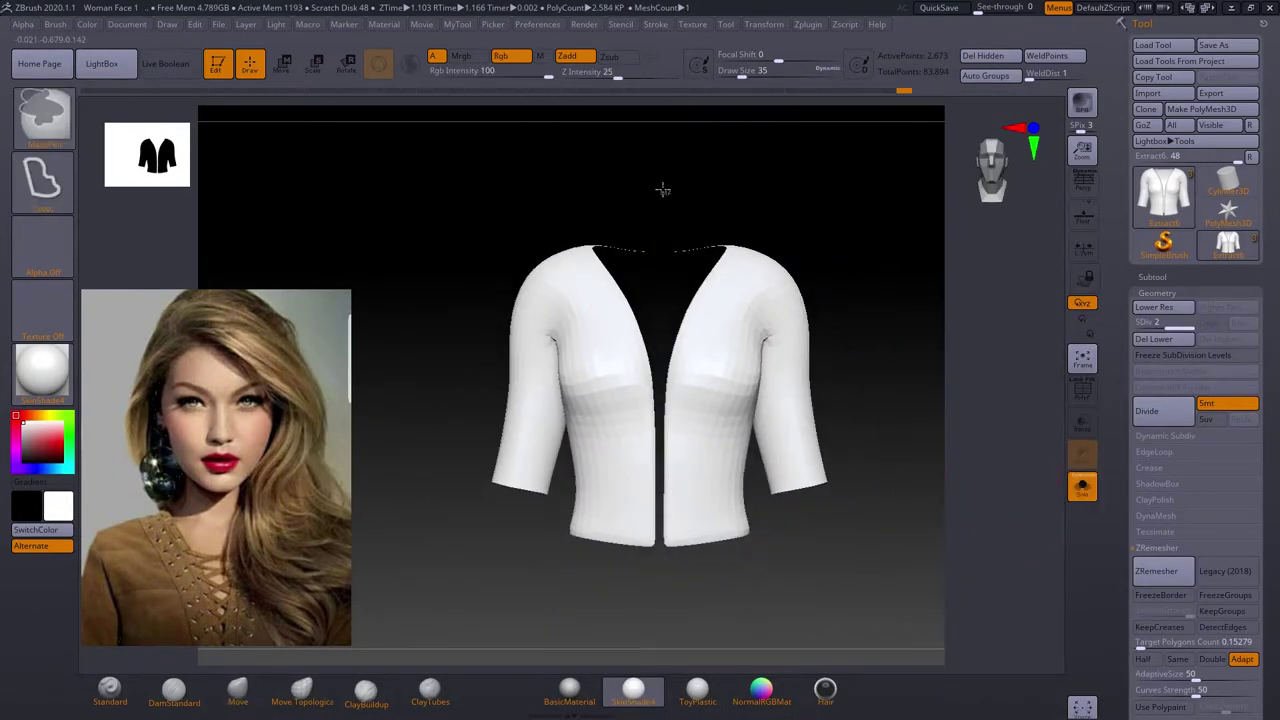
Check the soloed jacket's fit from back, front and top, then select the base mesh.
right_click_drag(663, 194, 702, 170)
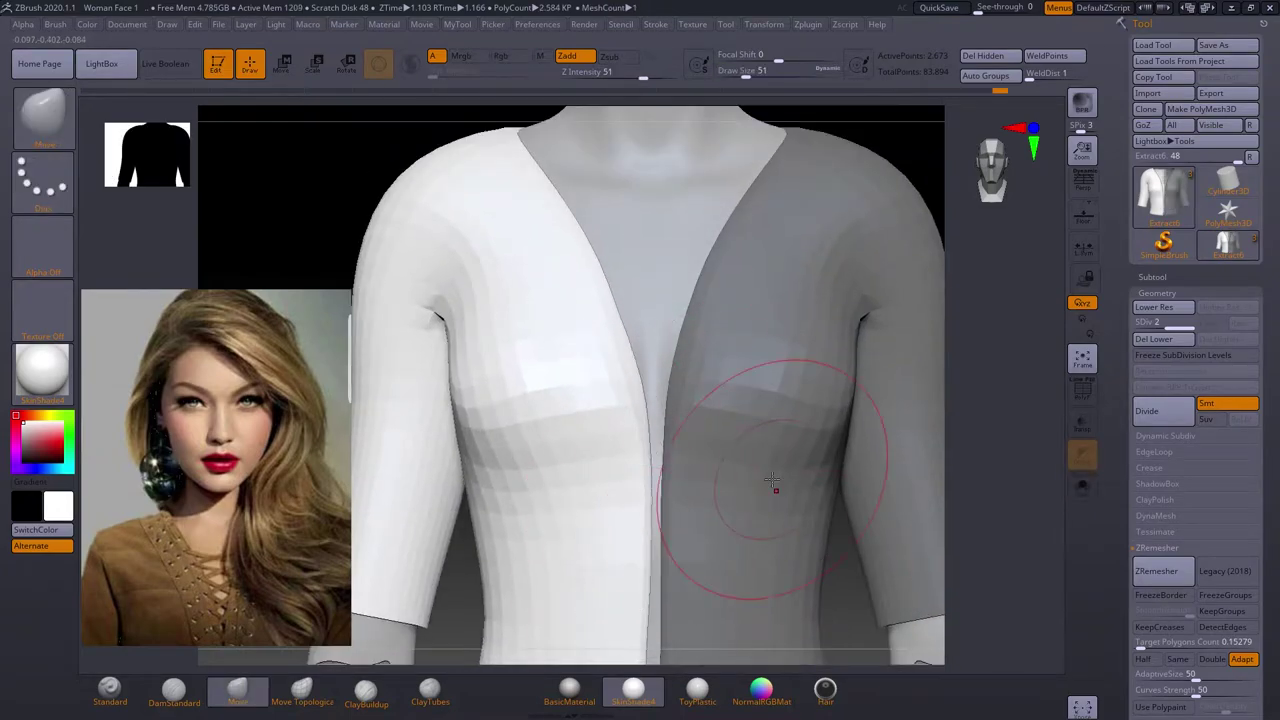
right_click_drag(773, 483, 610, 537, "ctrl")
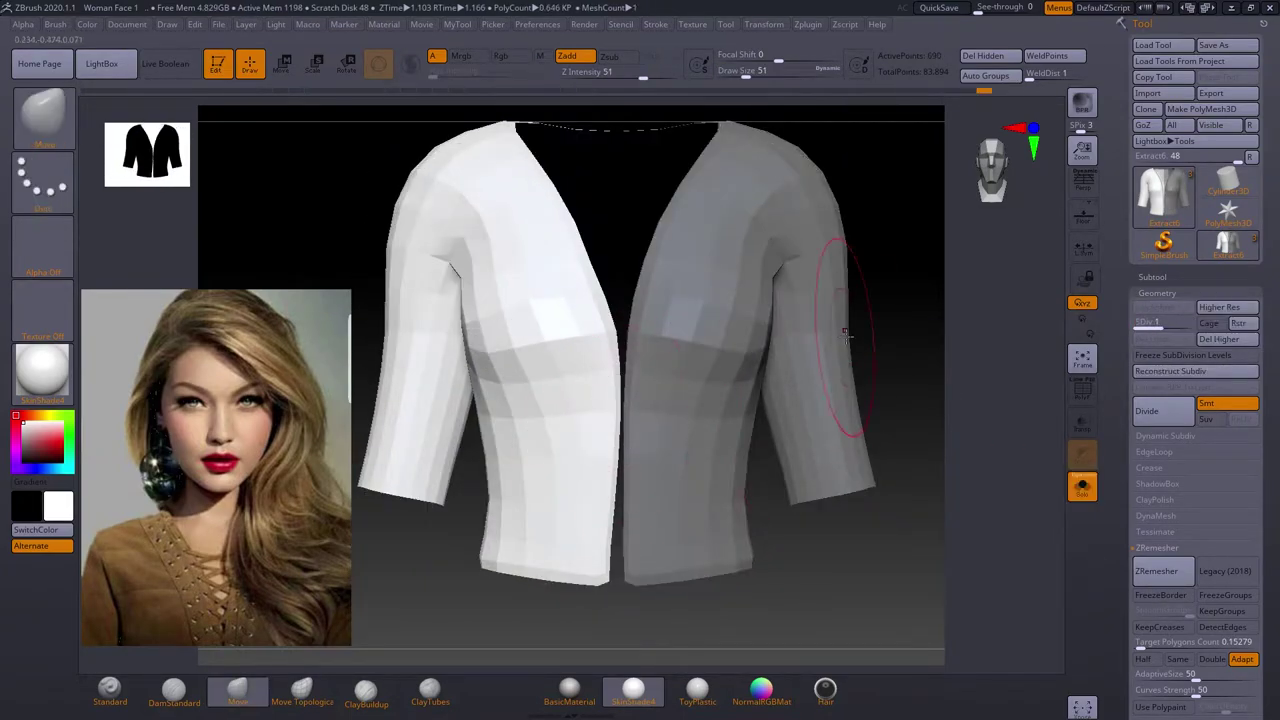
right_click_drag(627, 578, 874, 309)
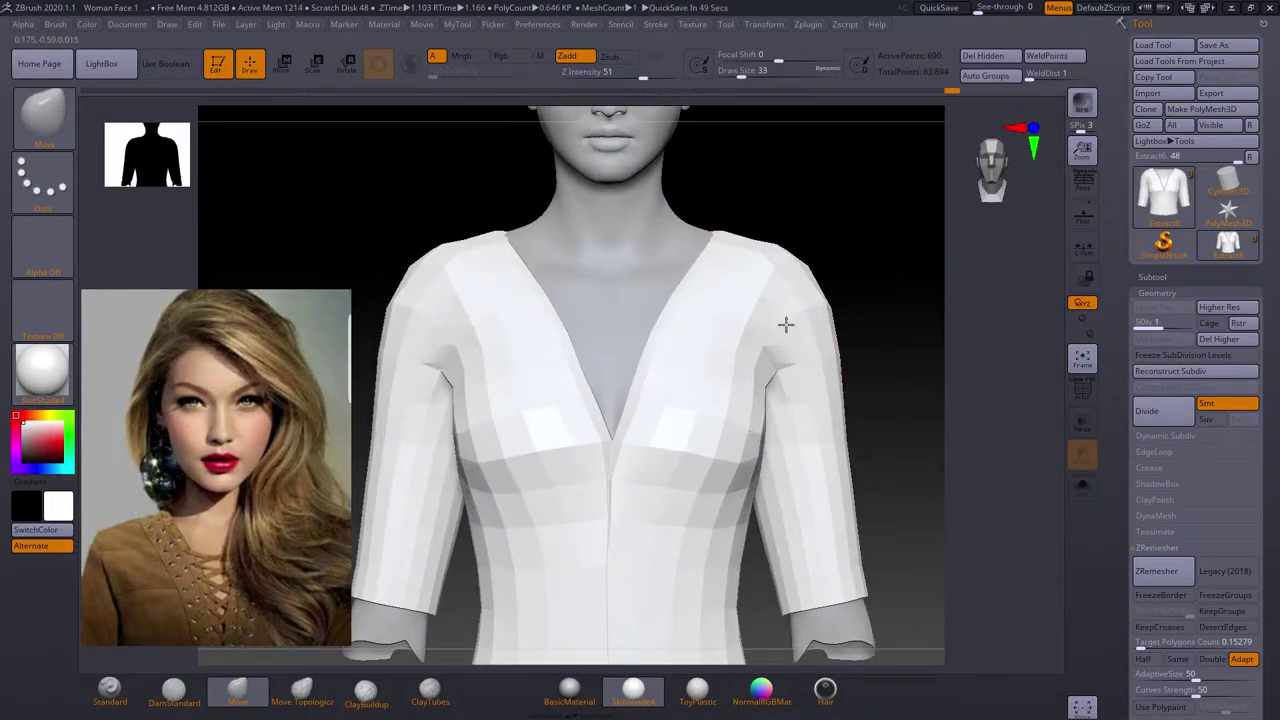
mouse_move(786, 324)
right_mouse_down()
mouse_move(634, 491)
mouse_move(854, 417)
mouse_move(811, 301)
right_mouse_up()
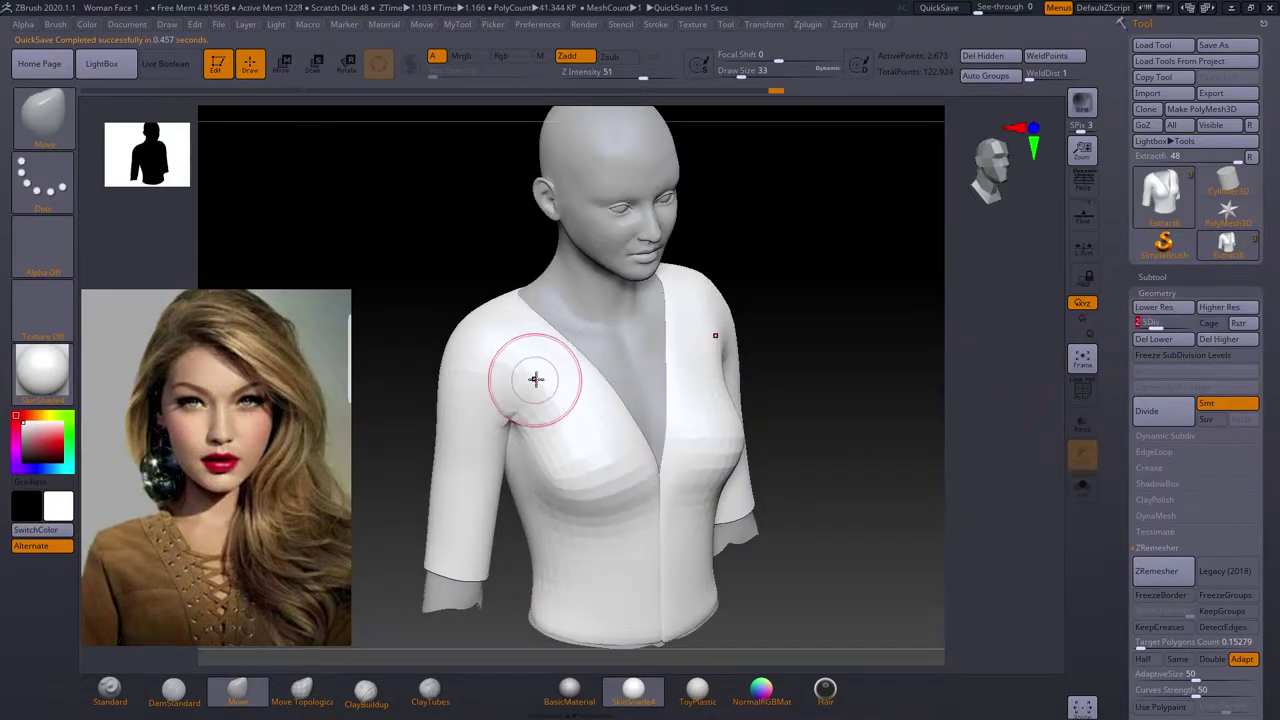
mouse_move(789, 428)
right_mouse_down()
mouse_move(891, 394)
mouse_move(811, 309)
mouse_move(704, 302)
mouse_move(834, 223)
mouse_move(723, 337)
mouse_move(817, 303)
mouse_move(691, 394)
mouse_move(674, 337)
mouse_move(814, 334)
mouse_move(670, 447)
mouse_move(700, 346)
mouse_move(629, 437)
mouse_move(863, 394)
mouse_move(823, 385)
right_mouse_up()
left_click(800, 440, "alt")
Orbit around the bust to examine the shirt's shoulders from several angles.
right_click_drag(800, 440, 800, 290, "ctrl")
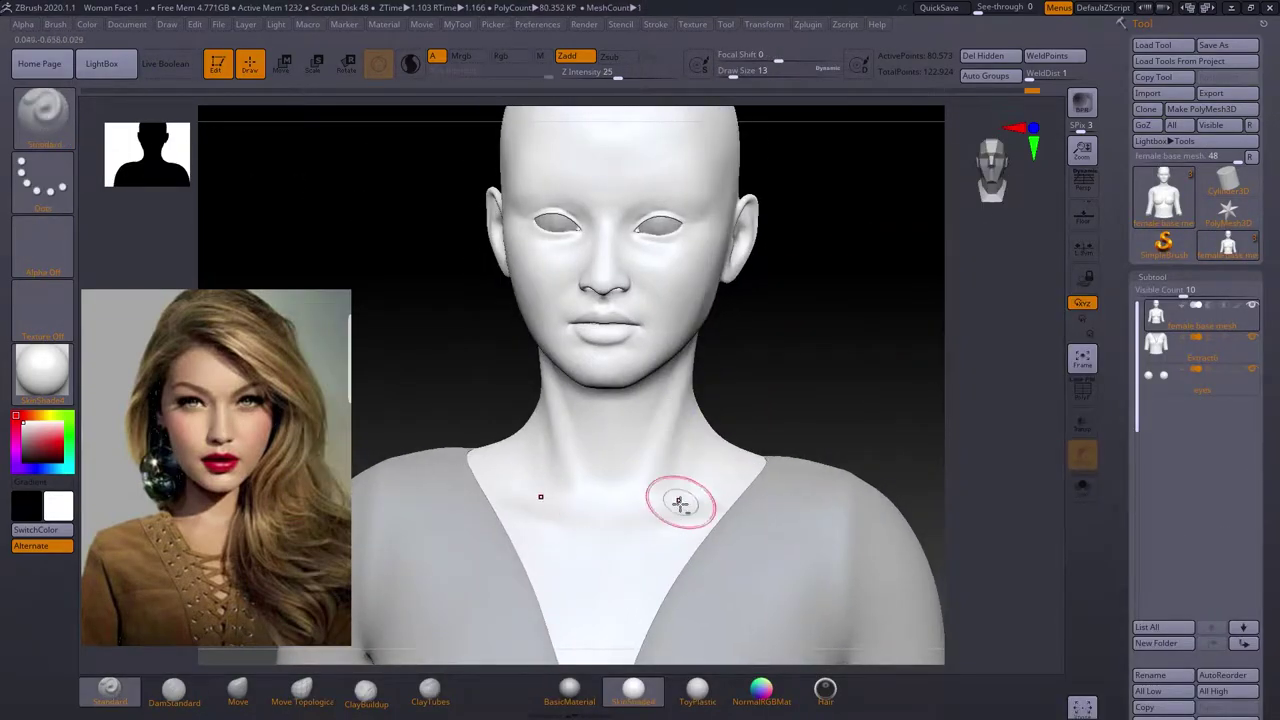
mouse_move(679, 503)
right_mouse_down()
mouse_move(737, 363)
mouse_move(771, 345)
mouse_move(823, 386)
mouse_move(843, 357)
mouse_move(890, 382)
right_mouse_up()
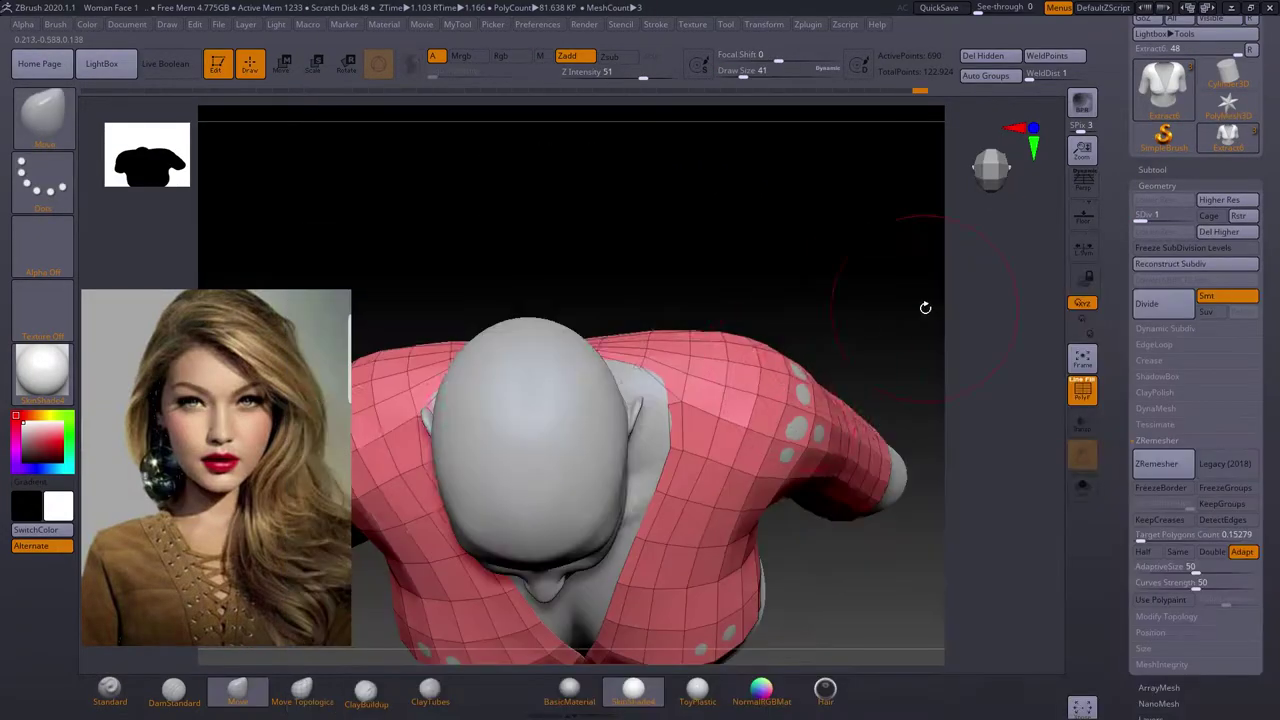
mouse_move(753, 410)
right_mouse_down()
mouse_move(877, 314)
mouse_move(803, 357)
mouse_move(775, 356)
right_mouse_up()
mouse_move(611, 370)
right_mouse_down()
mouse_move(709, 409)
mouse_move(791, 294)
right_mouse_up()
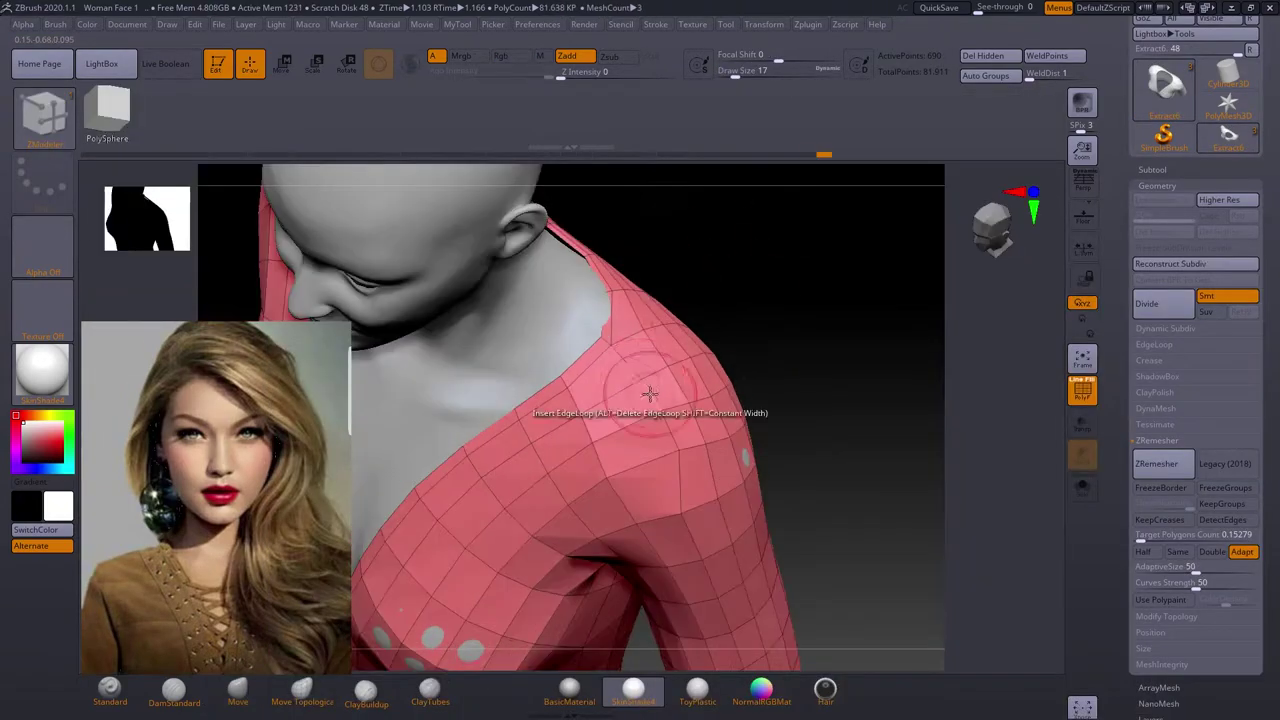
right_click_drag(611, 347, 655, 503)
right_click_drag(674, 447, 728, 389)
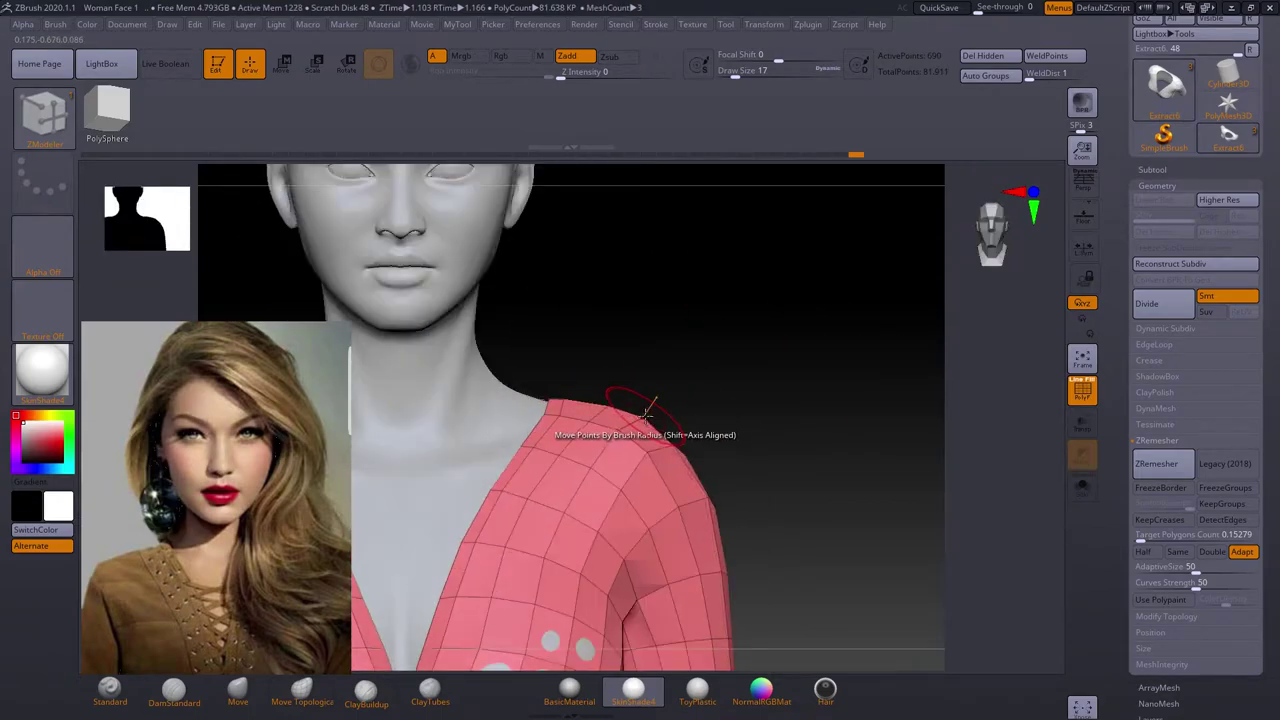
mouse_move(619, 430)
right_mouse_down()
mouse_move(814, 374)
mouse_move(530, 467)
mouse_move(527, 517)
right_mouse_up()
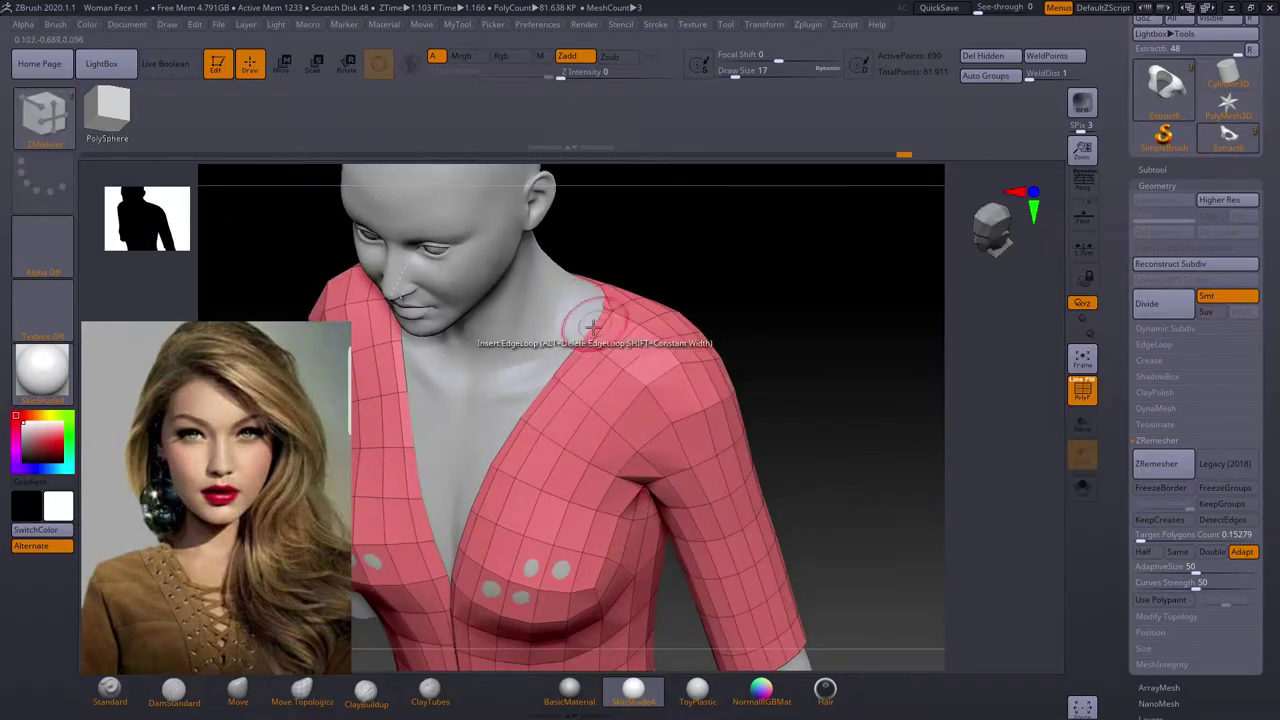
right_click_drag(603, 328, 804, 314)
right_click_drag(617, 461, 761, 430)
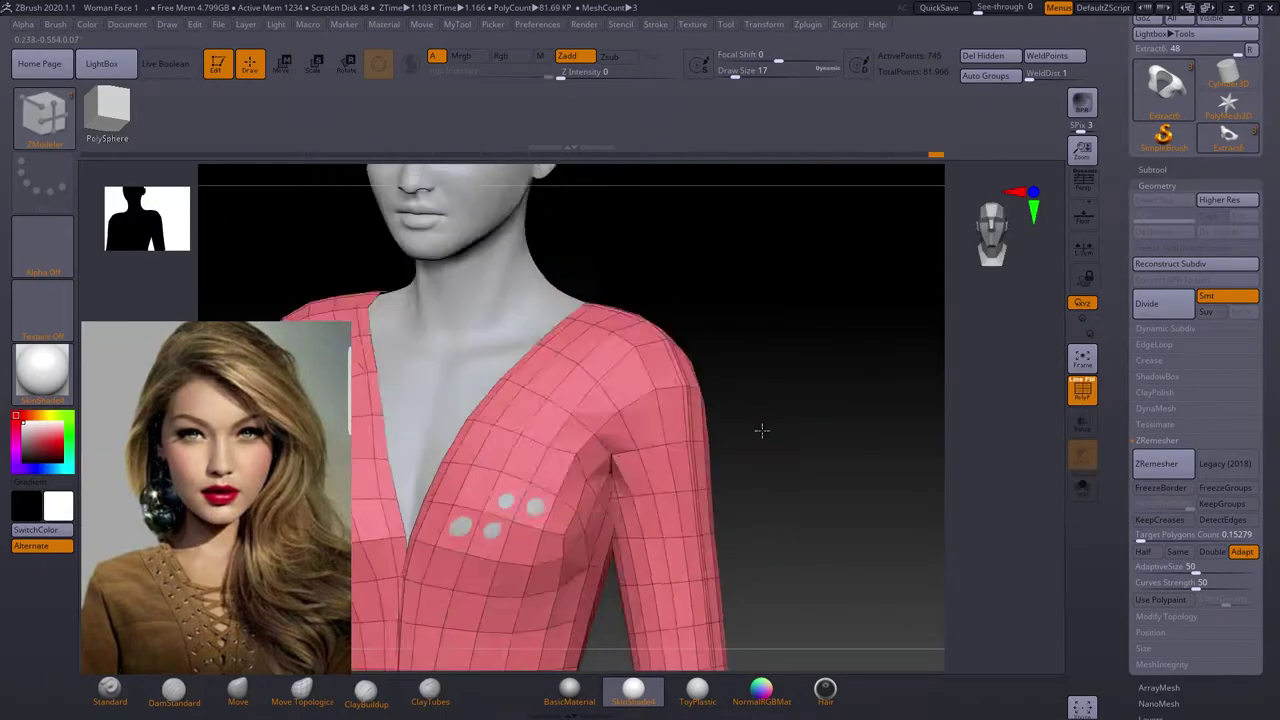
right_click_drag(746, 372, 648, 302, "alt")
Insert edge loops across the shirt's shoulder with ZModeler.
key("b")
key("m")
key("v")
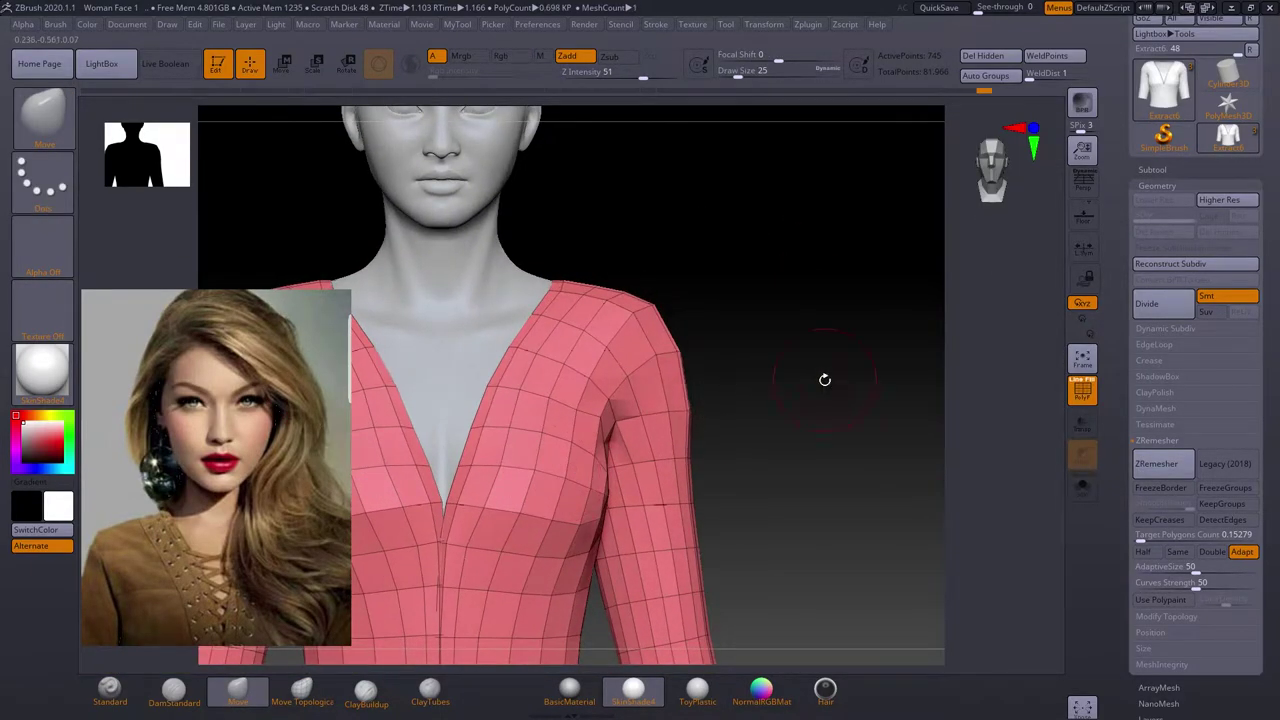
right_click_drag(704, 411, 709, 503)
mouse_move(536, 277)
right_mouse_down()
mouse_move(486, 214)
mouse_move(686, 257)
mouse_move(757, 366)
mouse_move(689, 272)
mouse_move(851, 297)
mouse_move(823, 349)
mouse_move(827, 262)
mouse_move(843, 346)
mouse_move(677, 400)
mouse_move(748, 329)
mouse_move(817, 336)
mouse_move(760, 397)
mouse_move(846, 237)
mouse_move(901, 432)
right_mouse_up()
key("b")
key("z")
key("m")
Reshape the shoulders with Move and DamStandard brushes and return the shirt to SDiv 4.
key("b")
key("m")
key("v")
key("d")
key("d")
key("shift+f")
key("b")
key("d")
key("s")
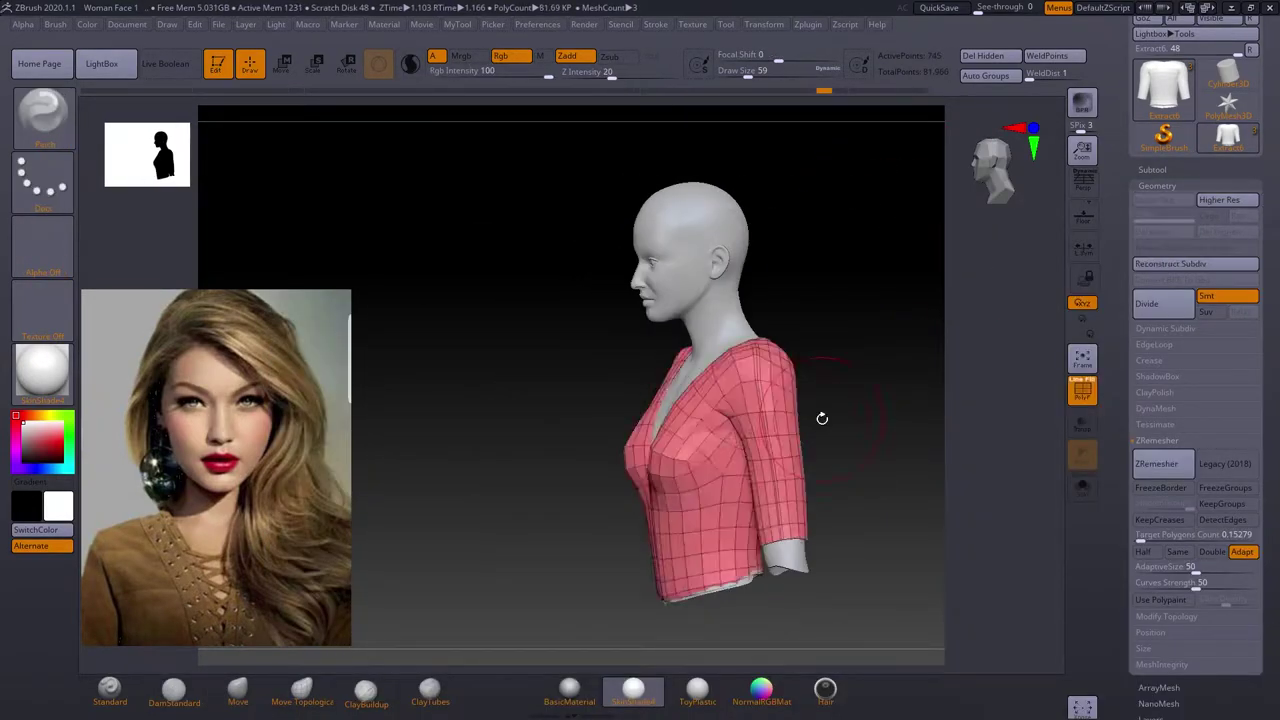
key("Return")
mouse_move(806, 402)
right_mouse_down()
mouse_move(623, 414)
mouse_move(700, 443)
mouse_move(835, 312)
right_mouse_up()
key("shift+f")
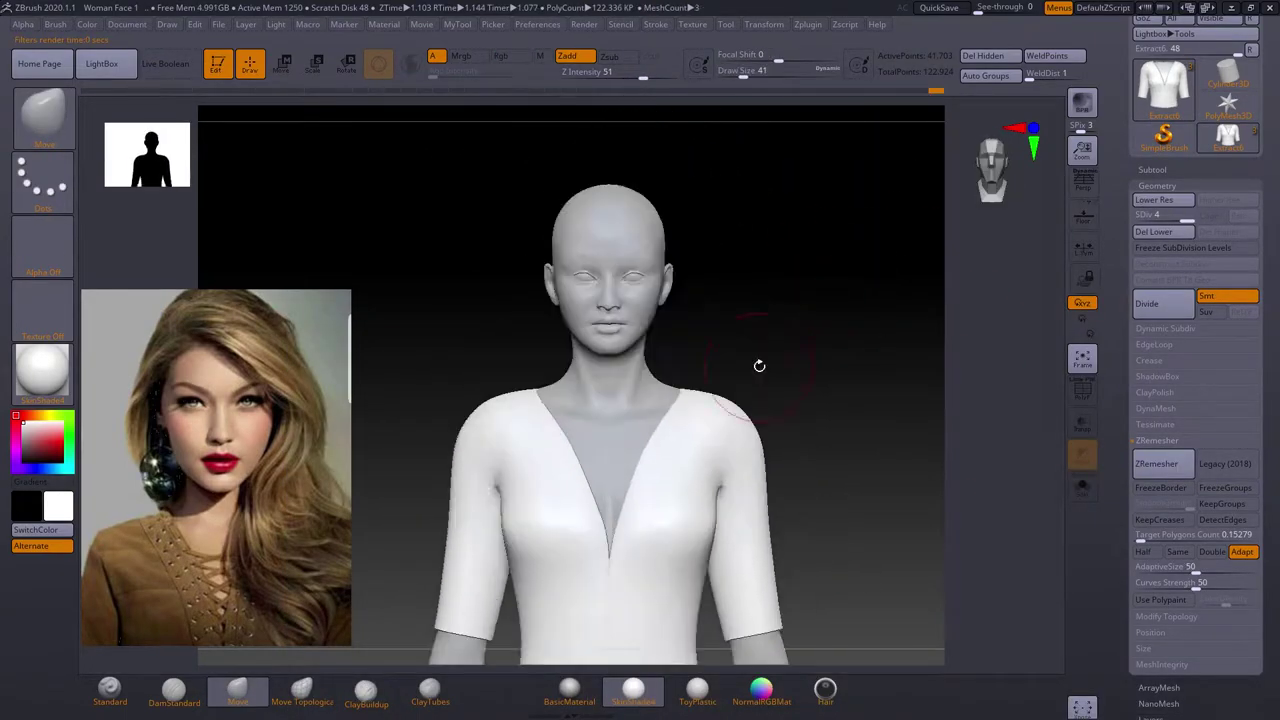
Set the ZModeler QMesh target to Polygroup Island for the earring's oval.
right_click_drag(762, 386, 816, 412, "ctrl")
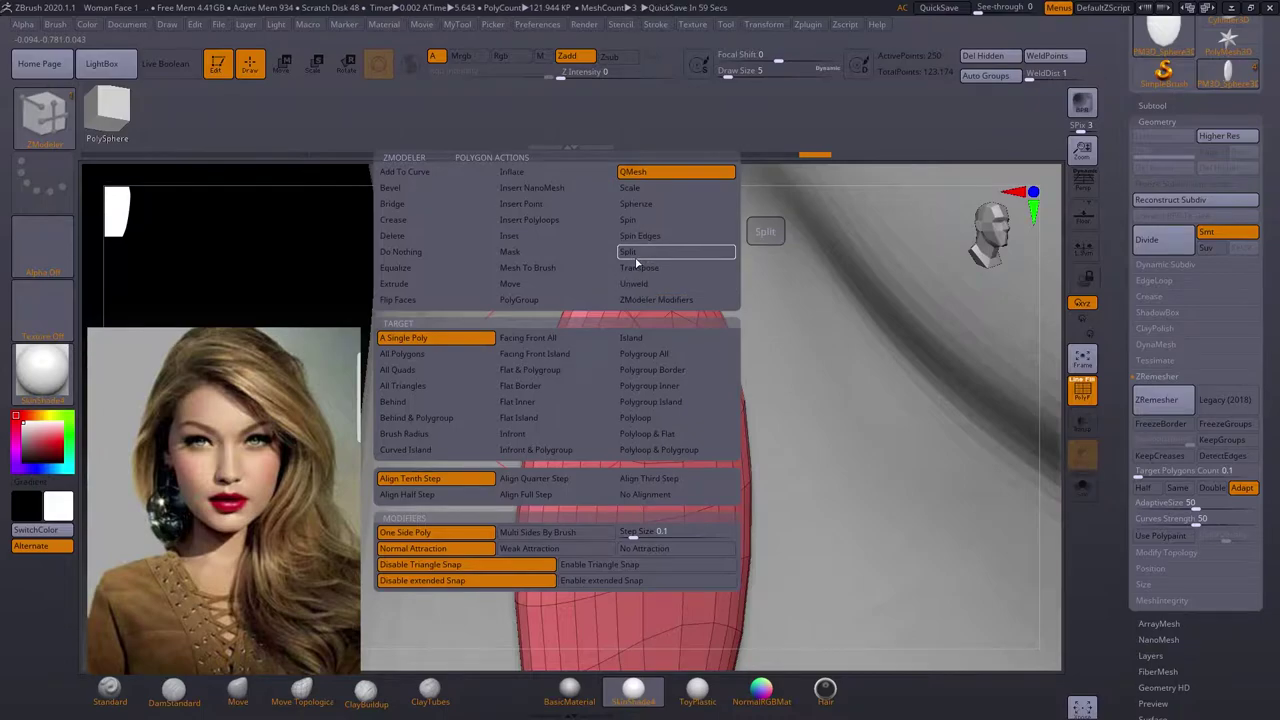
left_click(635, 259)
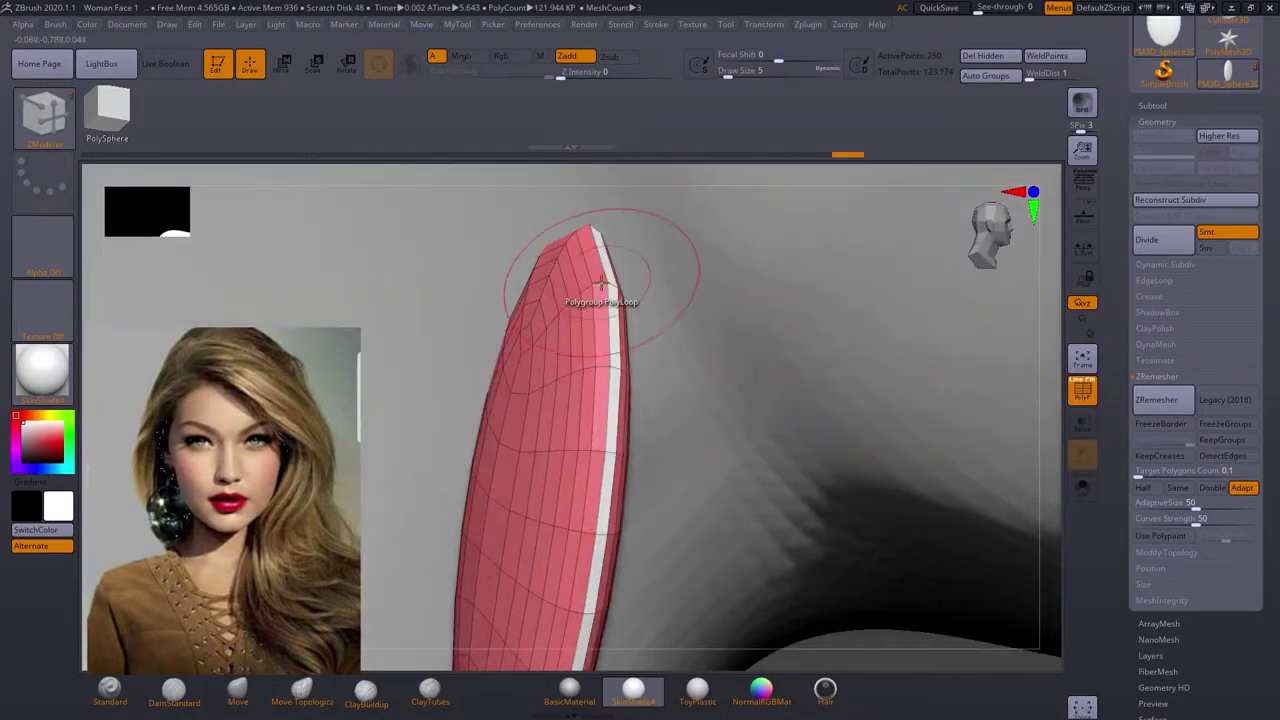
key("space")
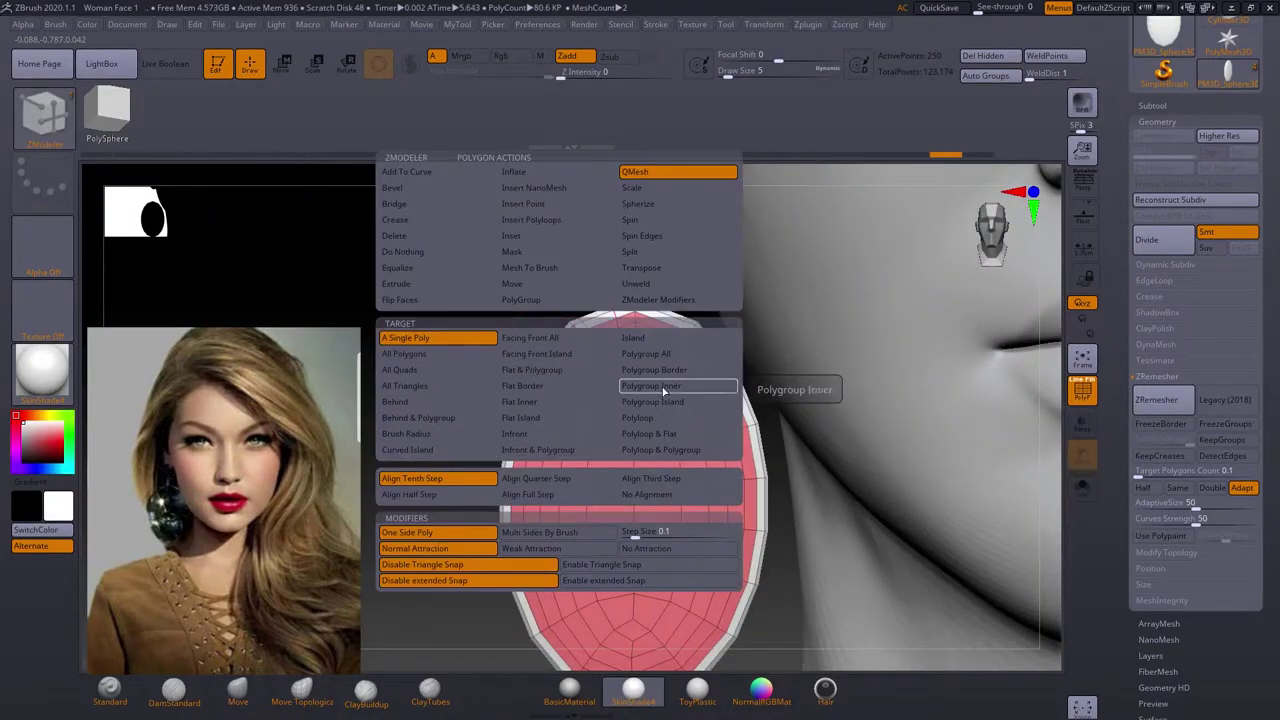
left_click(659, 401)
key("space")
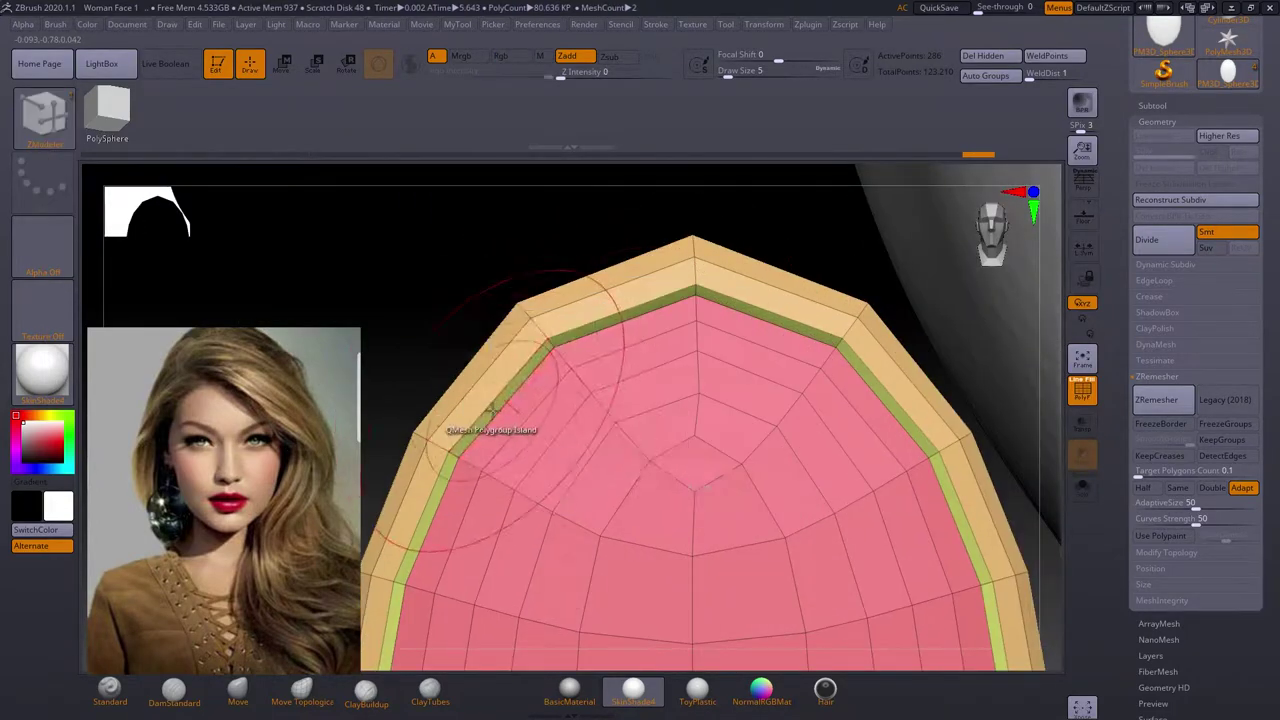
Inspect the oval earring beside the neck and dismiss the remeshing popup.
mouse_move(477, 414)
right_mouse_down()
mouse_move(686, 423)
mouse_move(748, 380)
mouse_move(502, 348)
right_mouse_up()
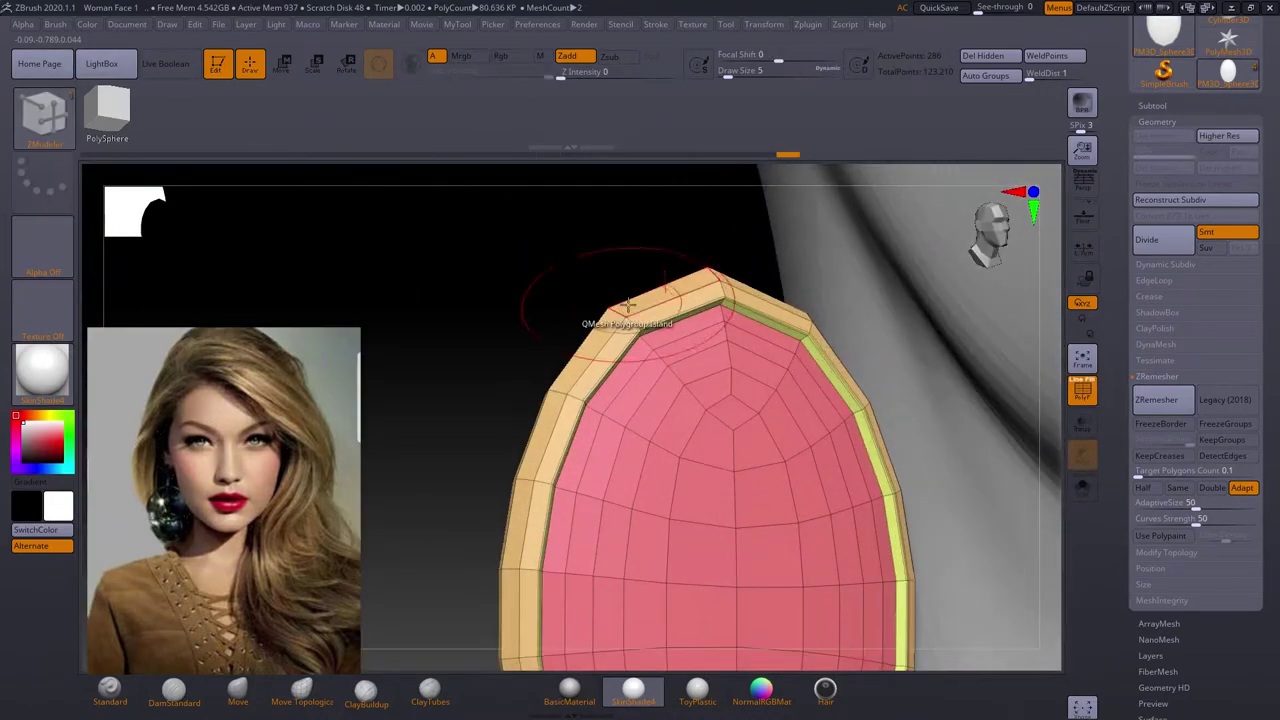
mouse_move(586, 320)
right_mouse_down()
mouse_move(443, 309)
mouse_move(443, 349)
mouse_move(638, 457)
mouse_move(757, 457)
mouse_move(843, 521)
right_mouse_up()
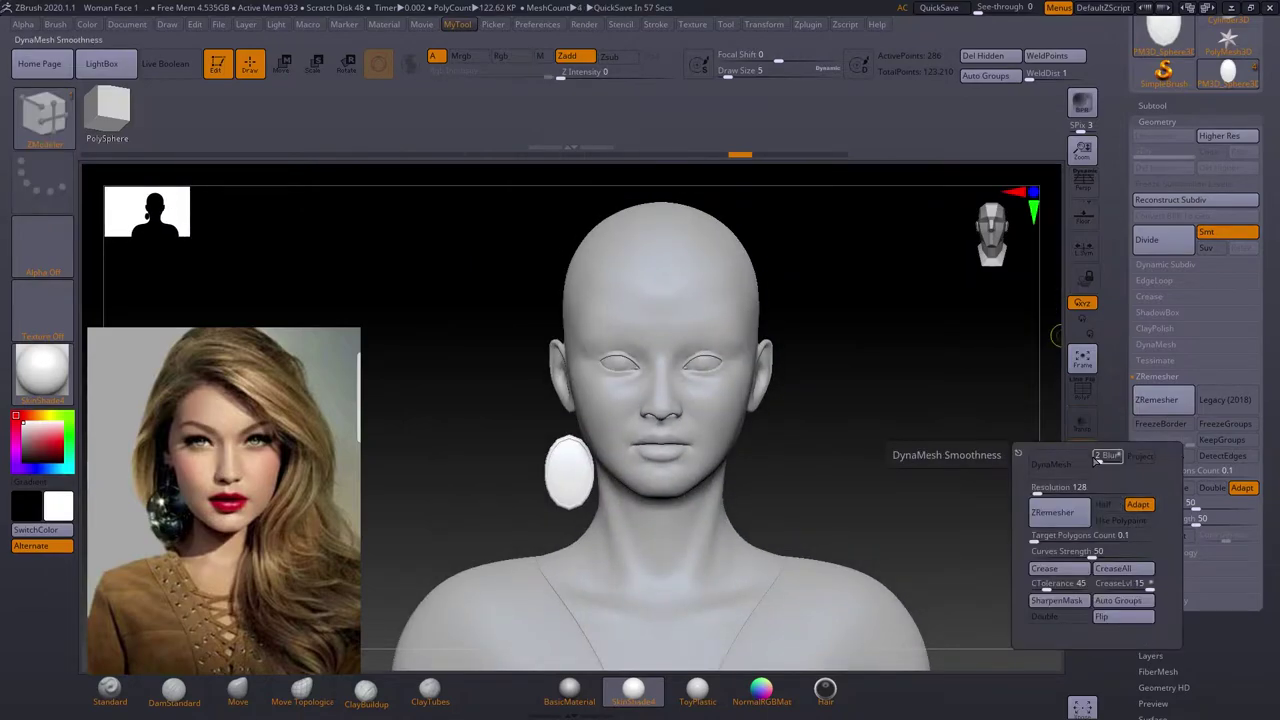
left_click(1160, 560)
mouse_move(841, 419)
right_mouse_down("ctrl")
mouse_move(720, 429)
mouse_move(909, 374)
mouse_move(906, 422)
right_mouse_up("ctrl")
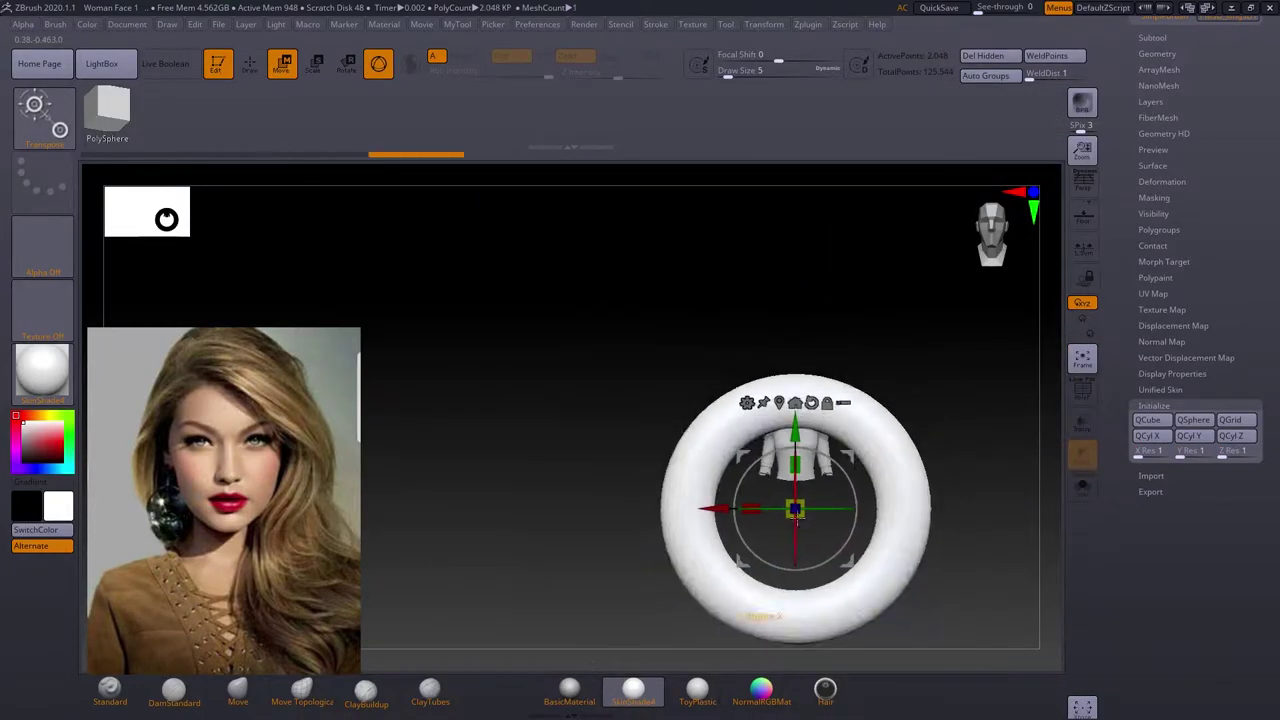
Set remesh adaptive size to 49 and position the earring ring below the ear with the Gizmo.
mouse_move(714, 290)
right_mouse_down("ctrl")
mouse_move(700, 370)
mouse_move(659, 428)
mouse_move(654, 483)
right_mouse_up("ctrl")
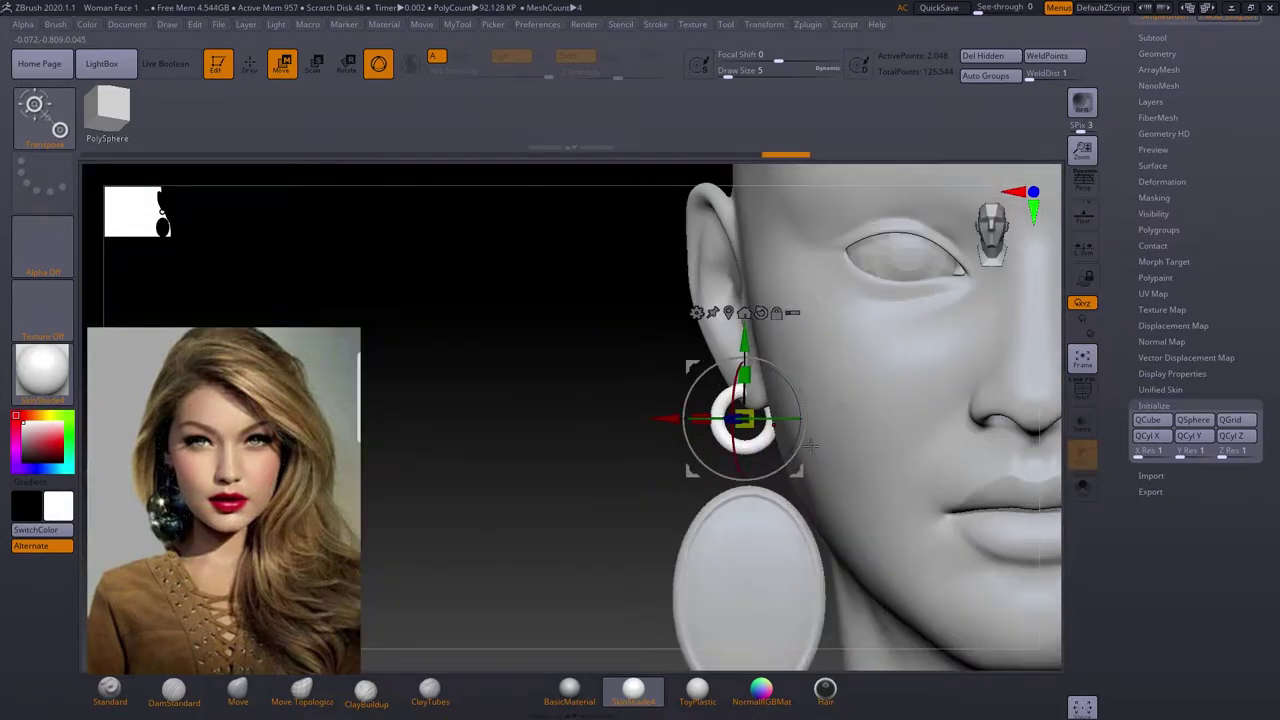
left_click(1197, 430)
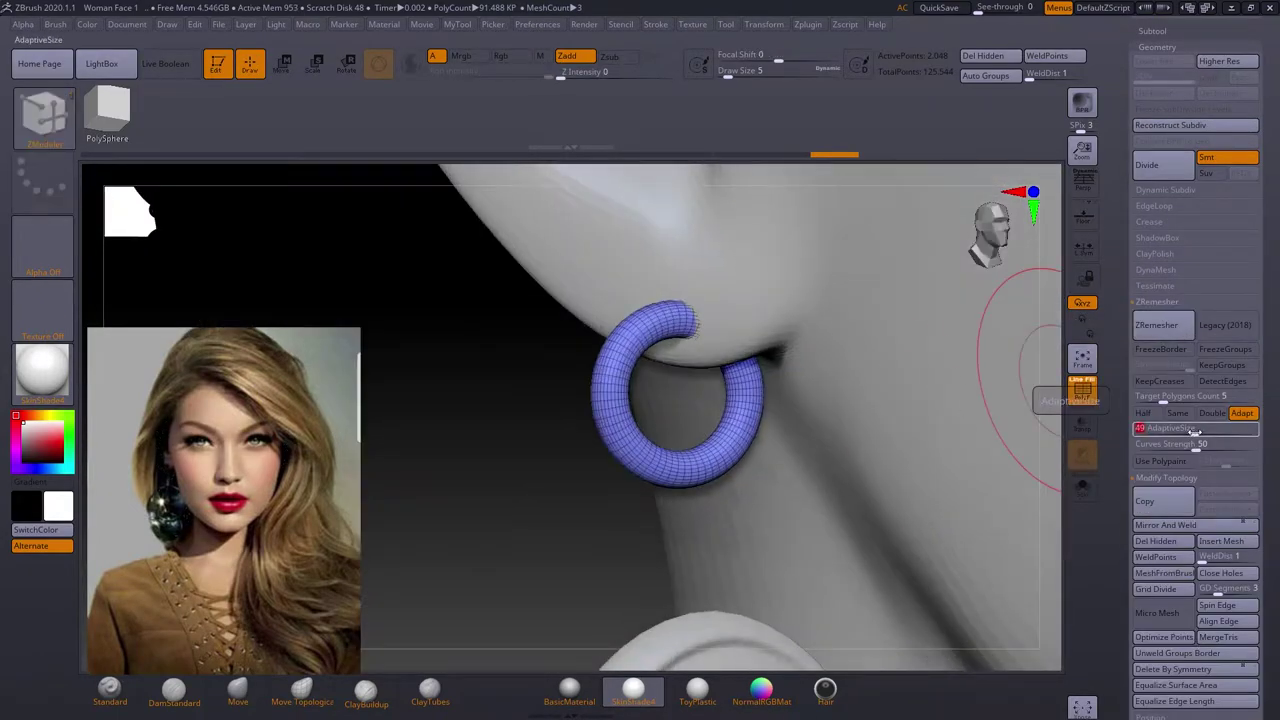
key("f")
key("w")
mouse_move(700, 470)
left_mouse_down()
mouse_move(766, 491)
mouse_move(583, 286)
mouse_move(697, 440)
mouse_move(740, 420)
mouse_move(726, 457)
mouse_move(760, 500)
mouse_move(795, 459)
mouse_move(785, 432)
mouse_move(780, 505)
mouse_move(150, 218)
mouse_move(763, 515)
mouse_move(700, 470)
mouse_move(891, 529)
left_mouse_up()
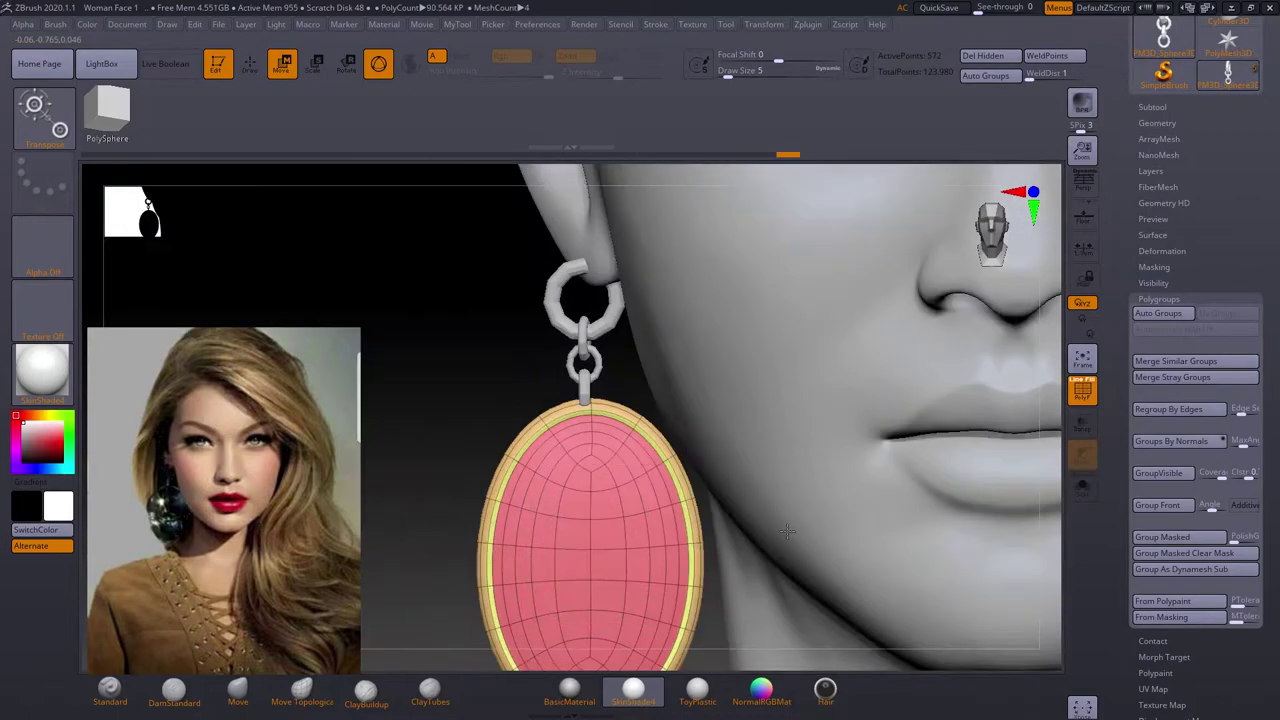
left_click_drag(787, 532, 691, 451)
mouse_move(763, 514)
left_mouse_down()
mouse_move(774, 523)
mouse_move(566, 412)
mouse_move(651, 548)
left_mouse_up()
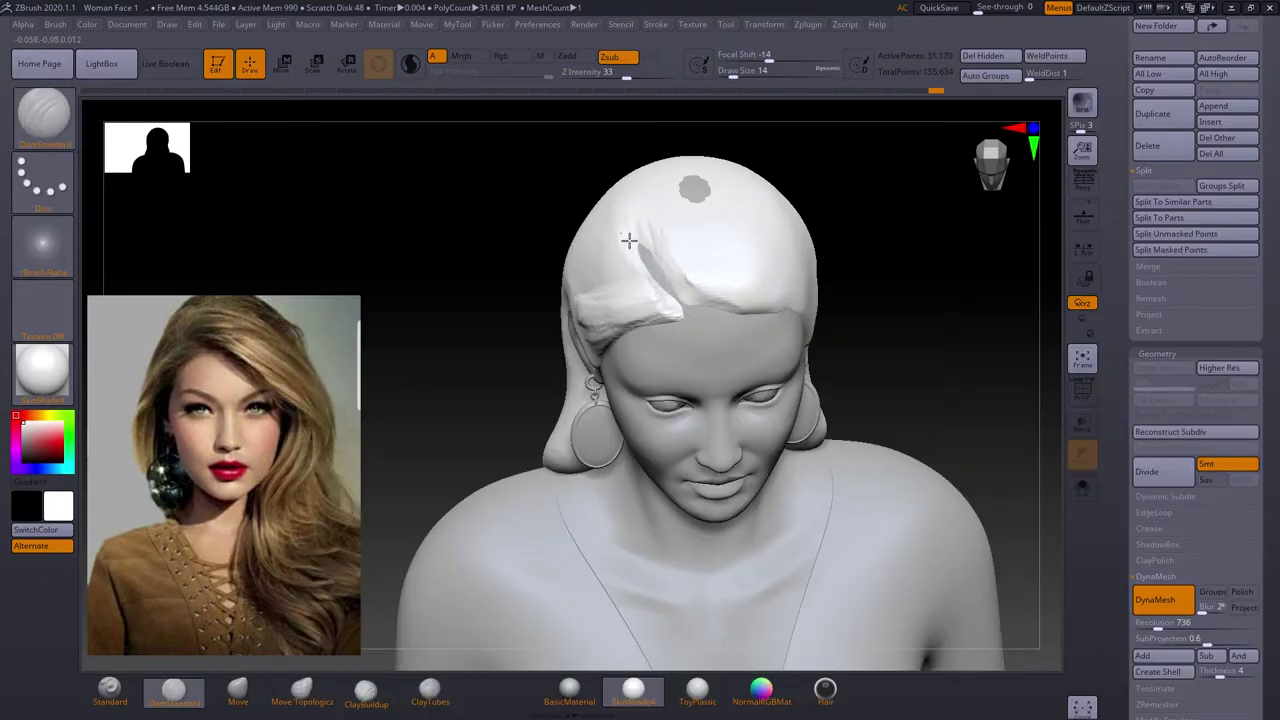
Smooth the dark streak on the hair surface, then return to a front view.
left_click_drag(628, 240, 655, 255, "shift")
key("space")
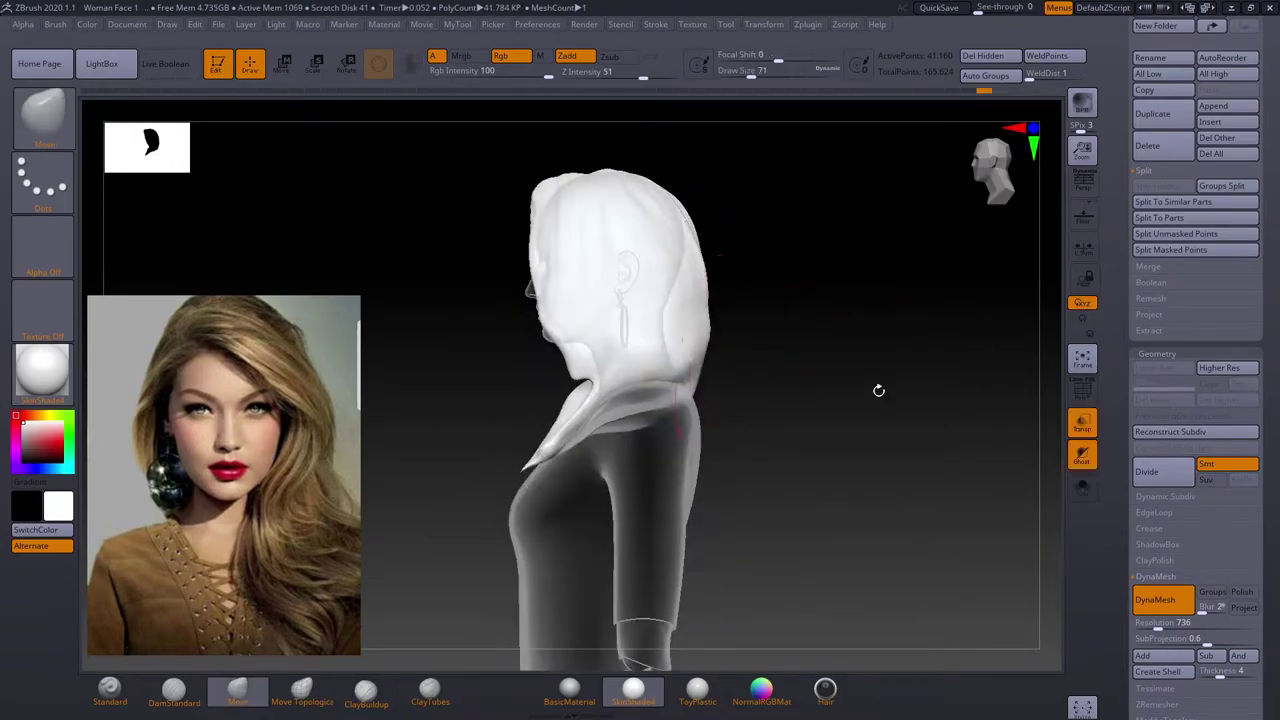
mouse_move(878, 390)
left_mouse_down()
mouse_move(714, 292)
mouse_move(812, 256)
left_mouse_up()
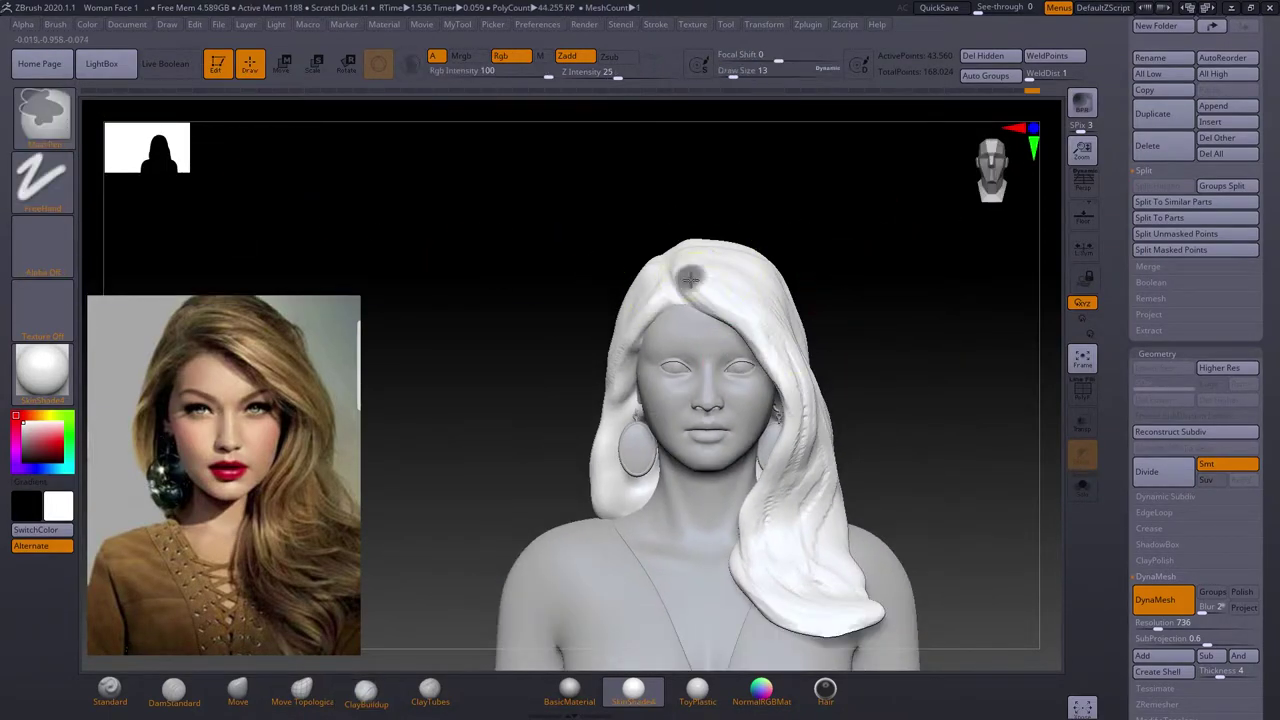
Orbit around the hair to inspect the locks from the side, back and top.
mouse_move(735, 311)
right_mouse_down()
mouse_move(811, 309)
mouse_move(679, 286)
right_mouse_up()
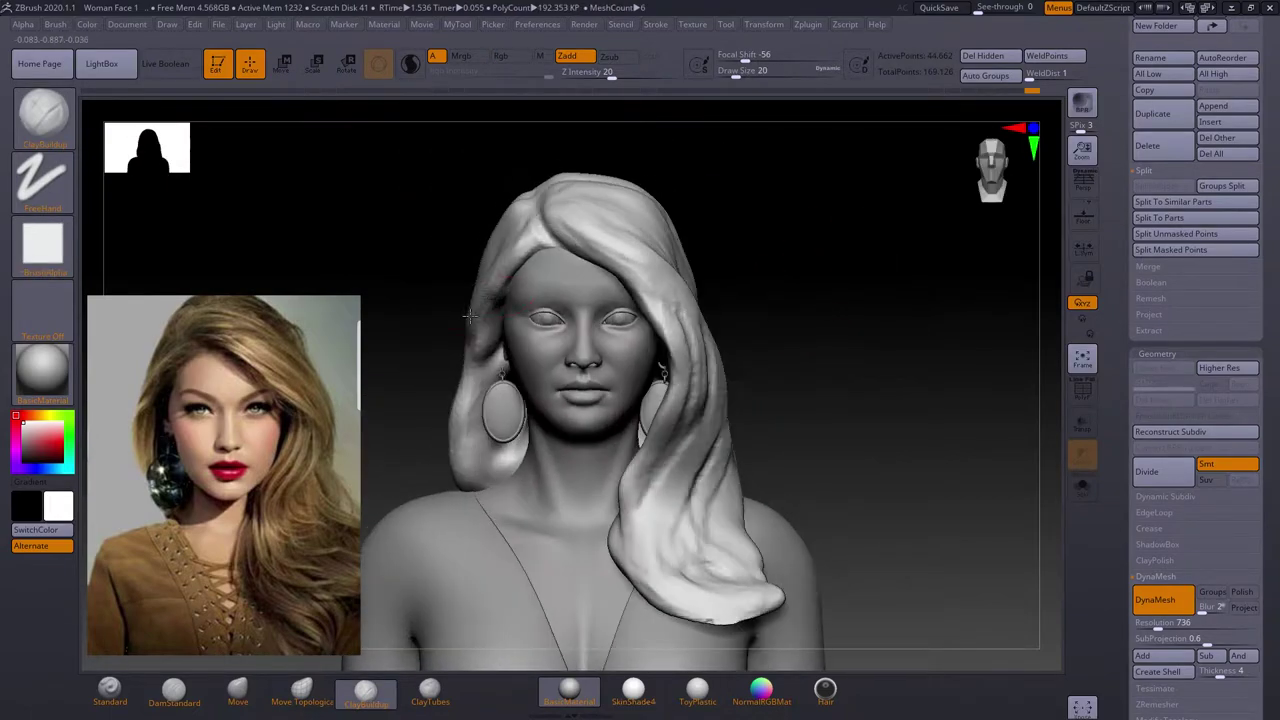
left_click_drag(897, 386, 508, 432)
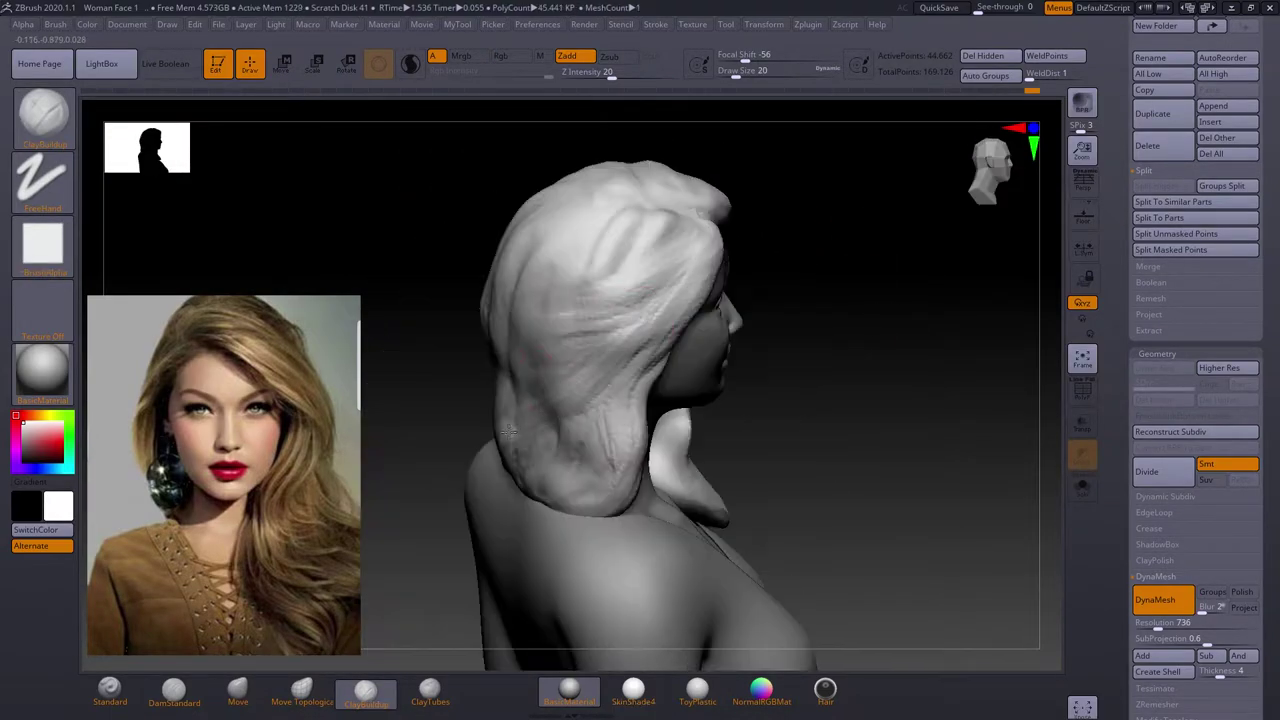
right_click_drag(562, 397, 522, 370)
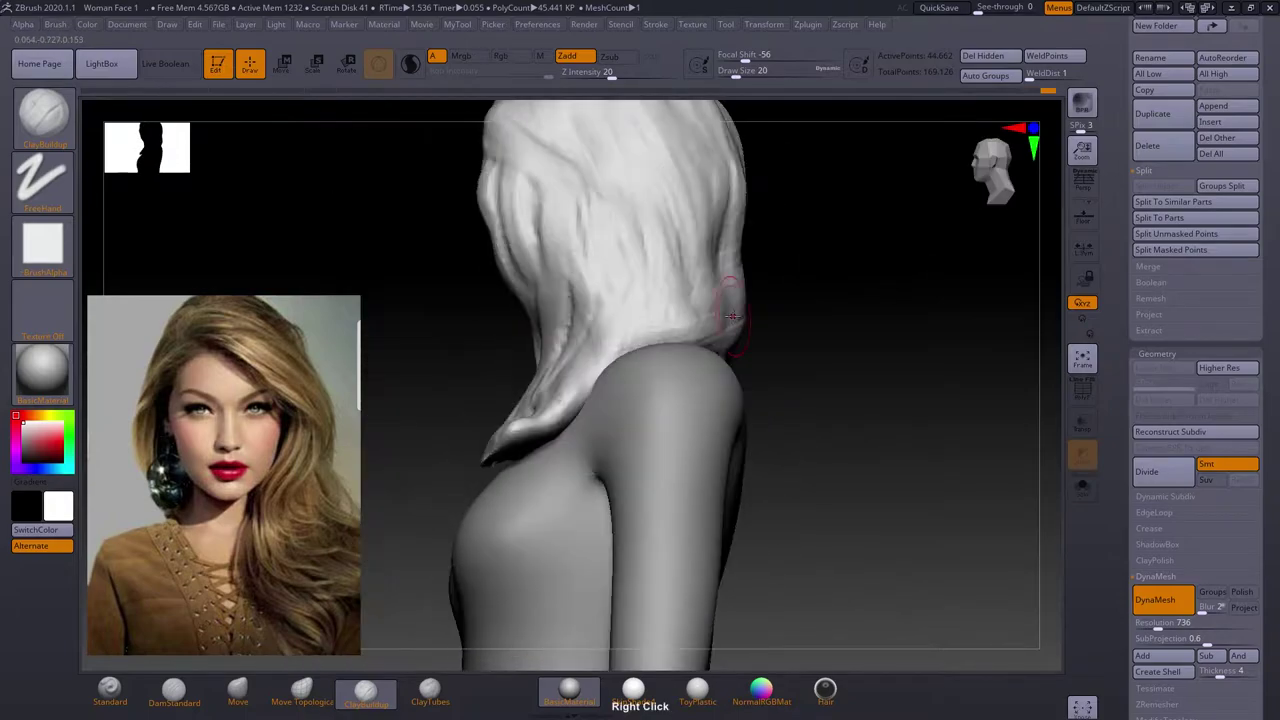
mouse_move(837, 270)
right_mouse_down()
mouse_move(906, 251)
mouse_move(954, 283)
mouse_move(887, 403)
right_mouse_up()
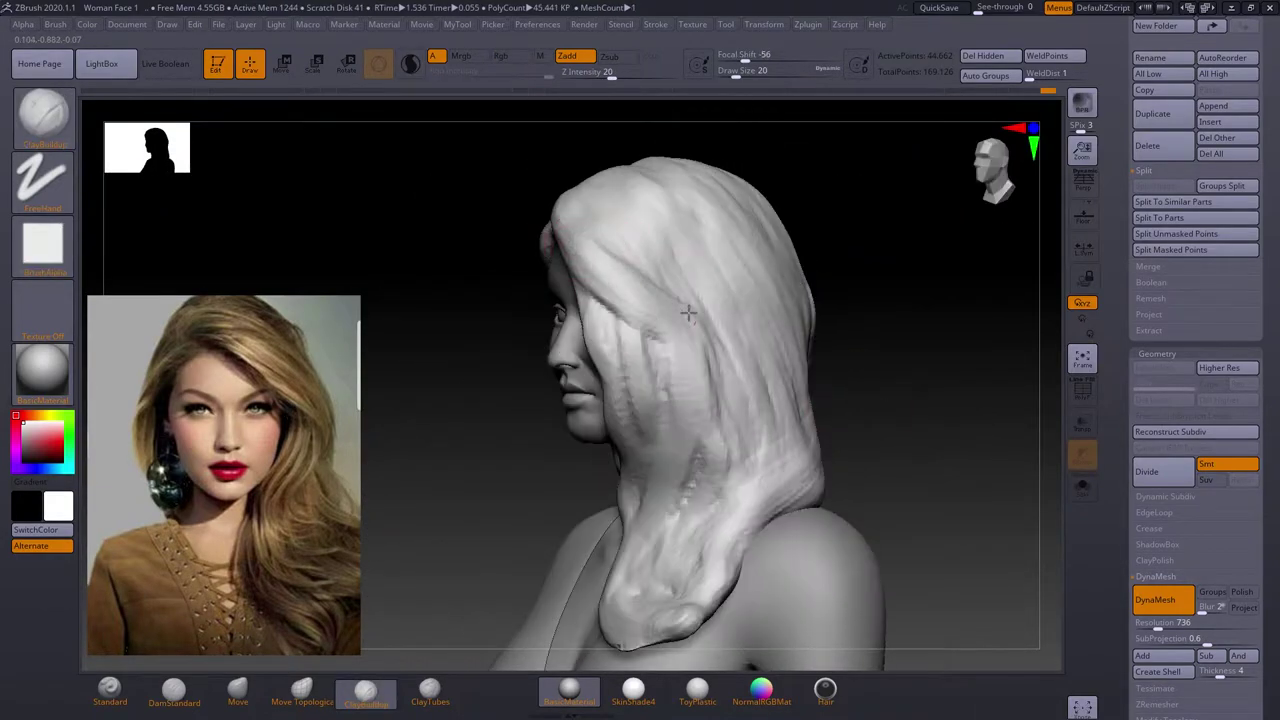
mouse_move(704, 392)
right_mouse_down()
mouse_move(786, 277)
mouse_move(761, 323)
right_mouse_up()
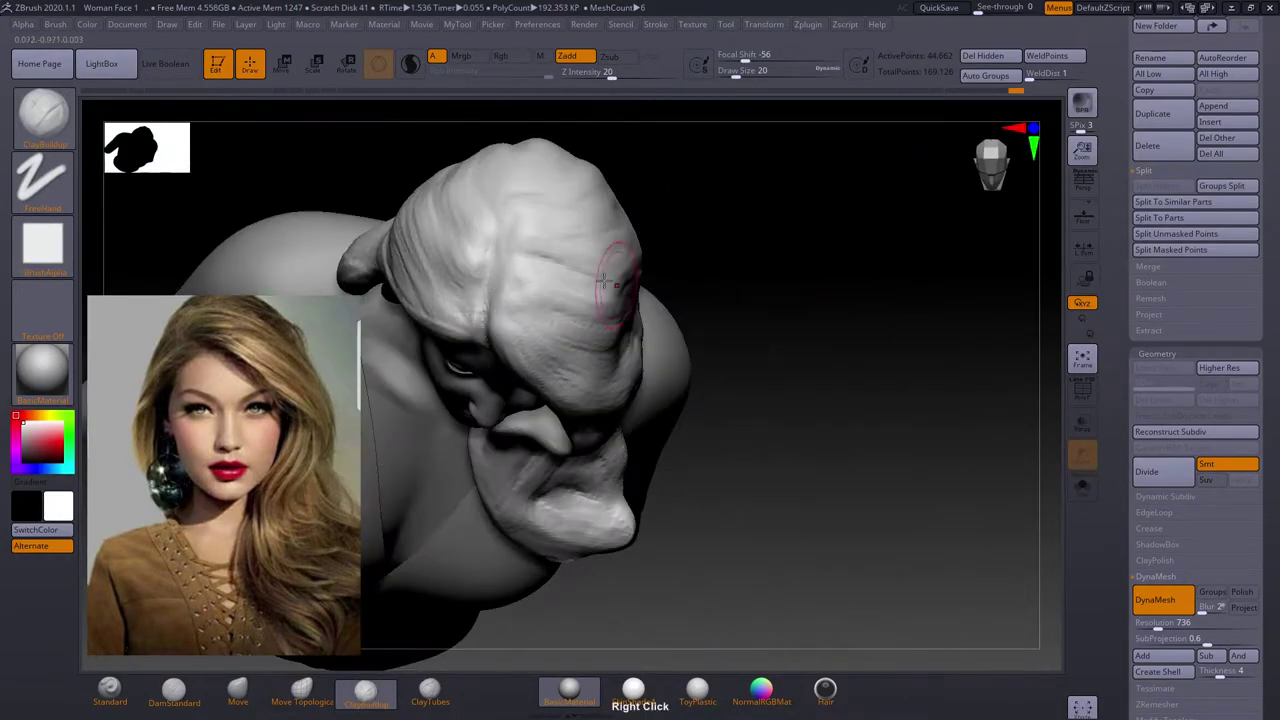
right_click_drag(654, 248, 656, 230)
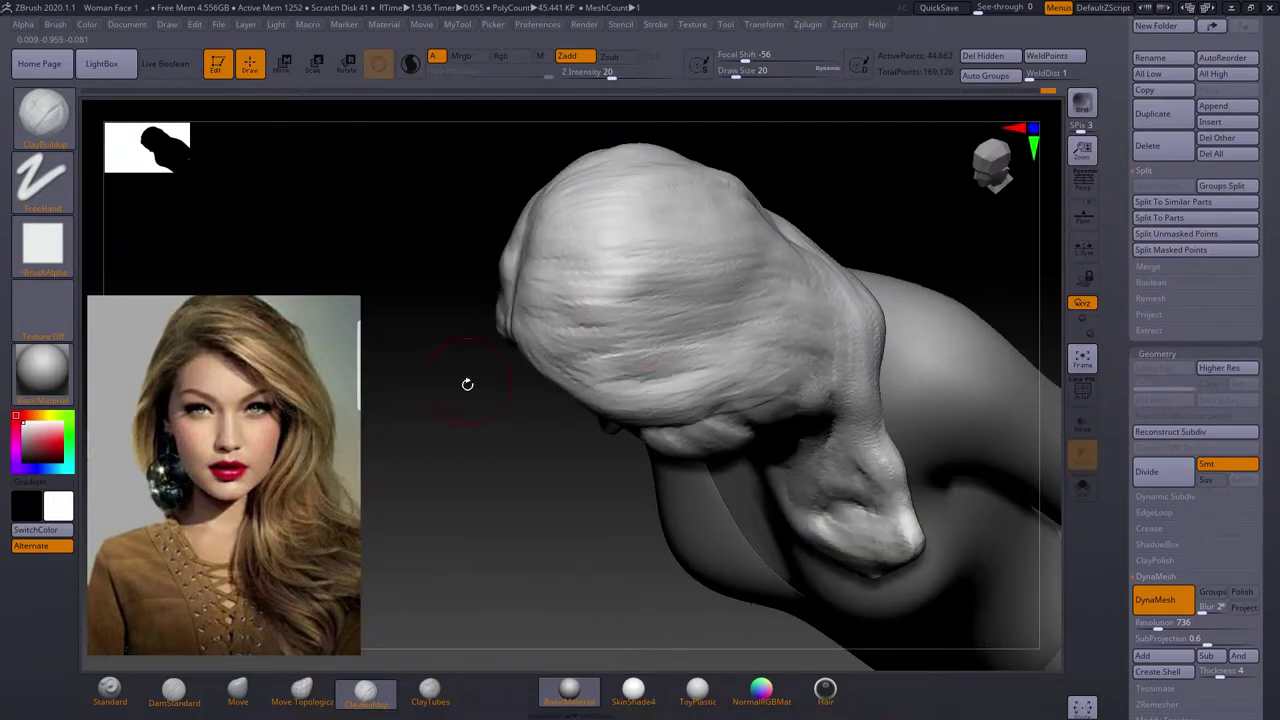
mouse_move(720, 280)
right_mouse_down()
mouse_move(786, 243)
mouse_move(651, 336)
right_mouse_up()
mouse_move(641, 281)
right_mouse_down()
mouse_move(580, 460)
mouse_move(881, 317)
right_mouse_up()
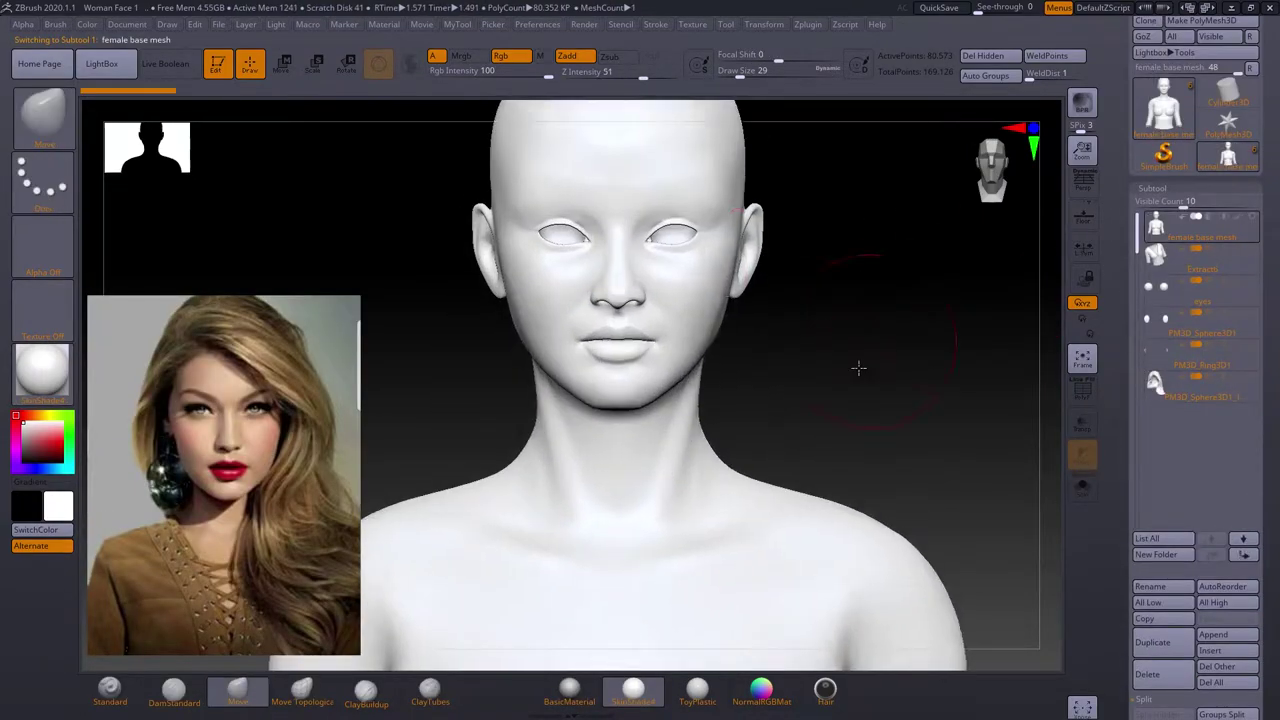
right_click_drag(858, 368, 614, 461, "alt")
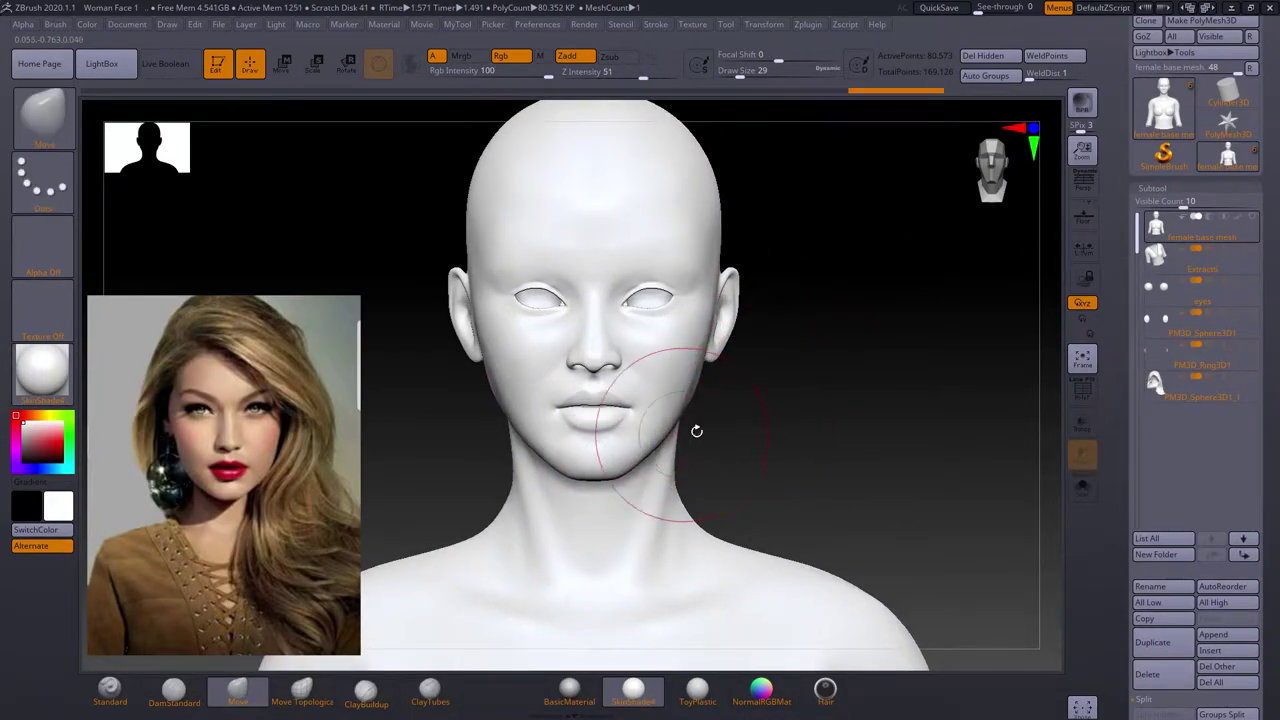
right_click_drag(696, 431, 843, 329, "ctrl")
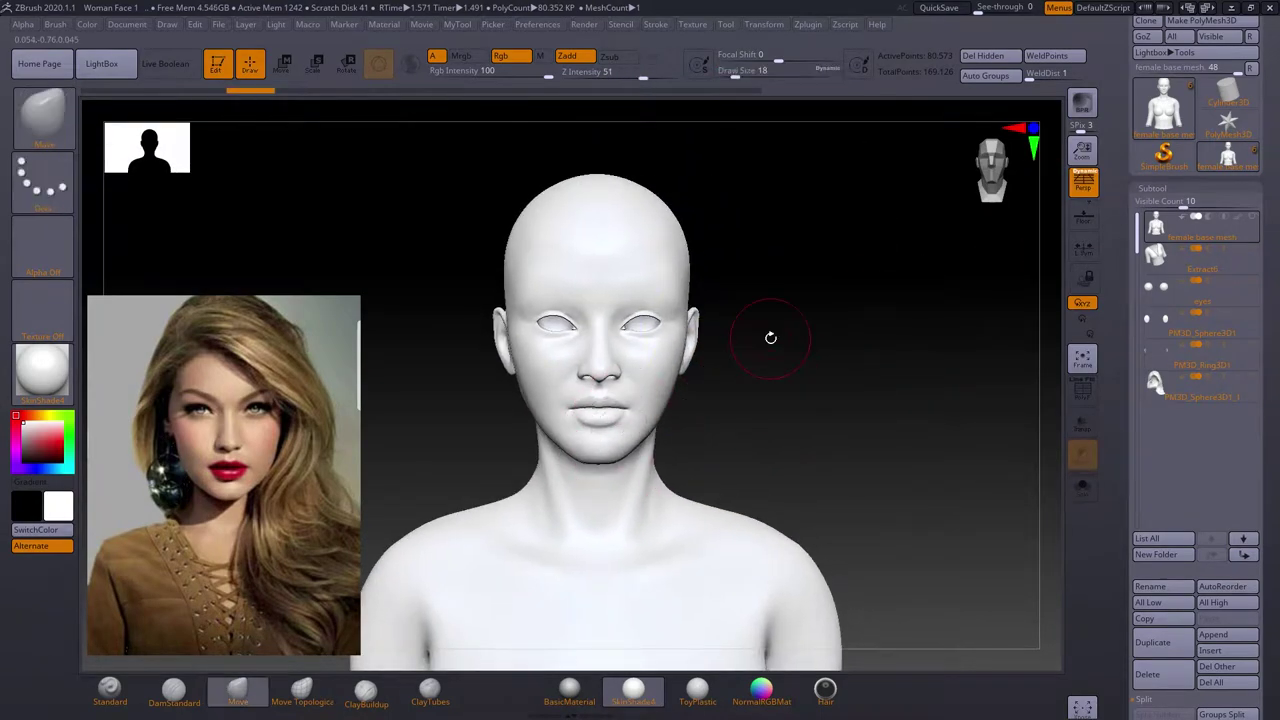
mouse_move(662, 420)
right_mouse_down()
mouse_move(857, 377)
mouse_move(686, 443)
mouse_move(720, 402)
right_mouse_up()
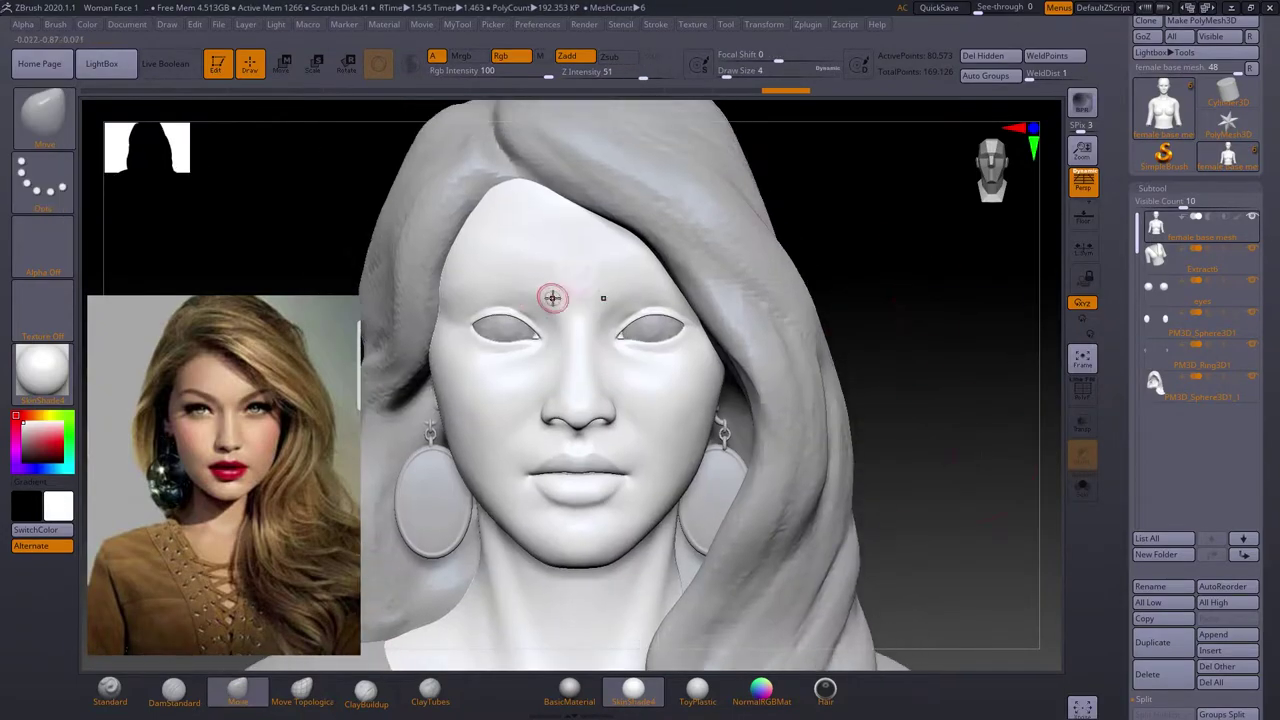
left_click(563, 286, "ctrl+shift")
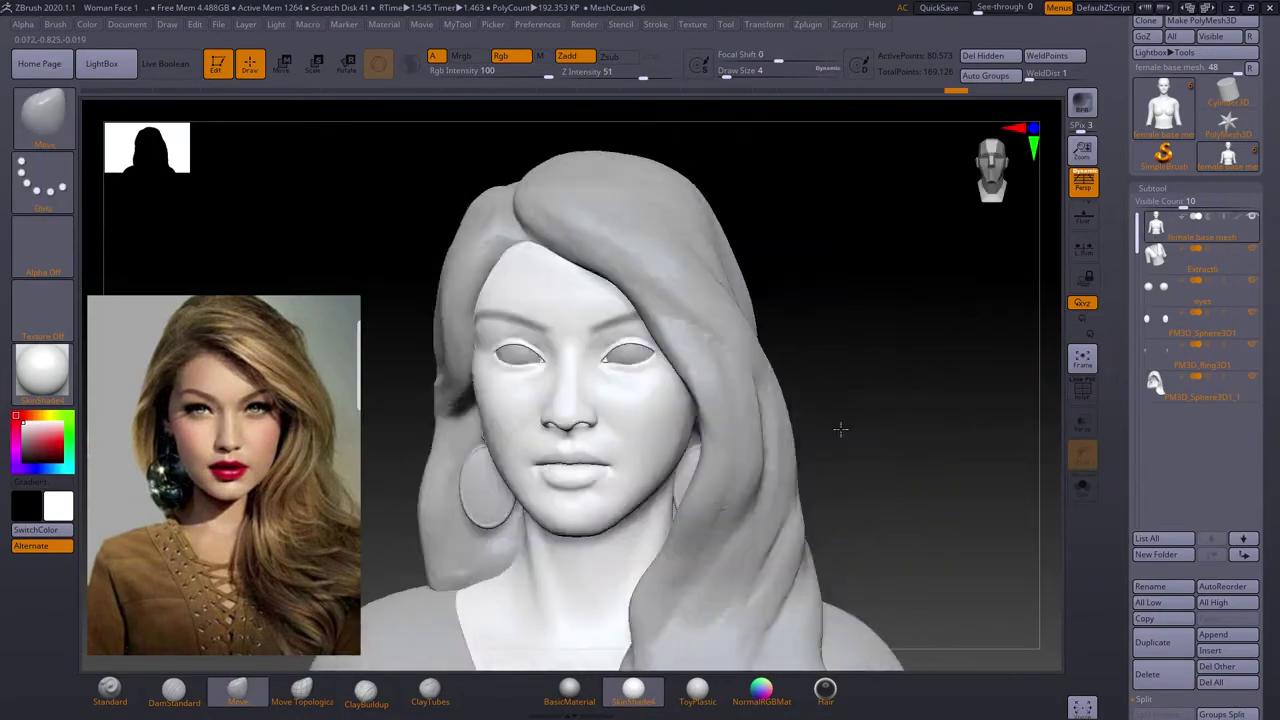
mouse_move(840, 429)
left_mouse_down()
mouse_move(903, 434)
mouse_move(651, 251)
mouse_move(847, 256)
left_mouse_up()
key("s")
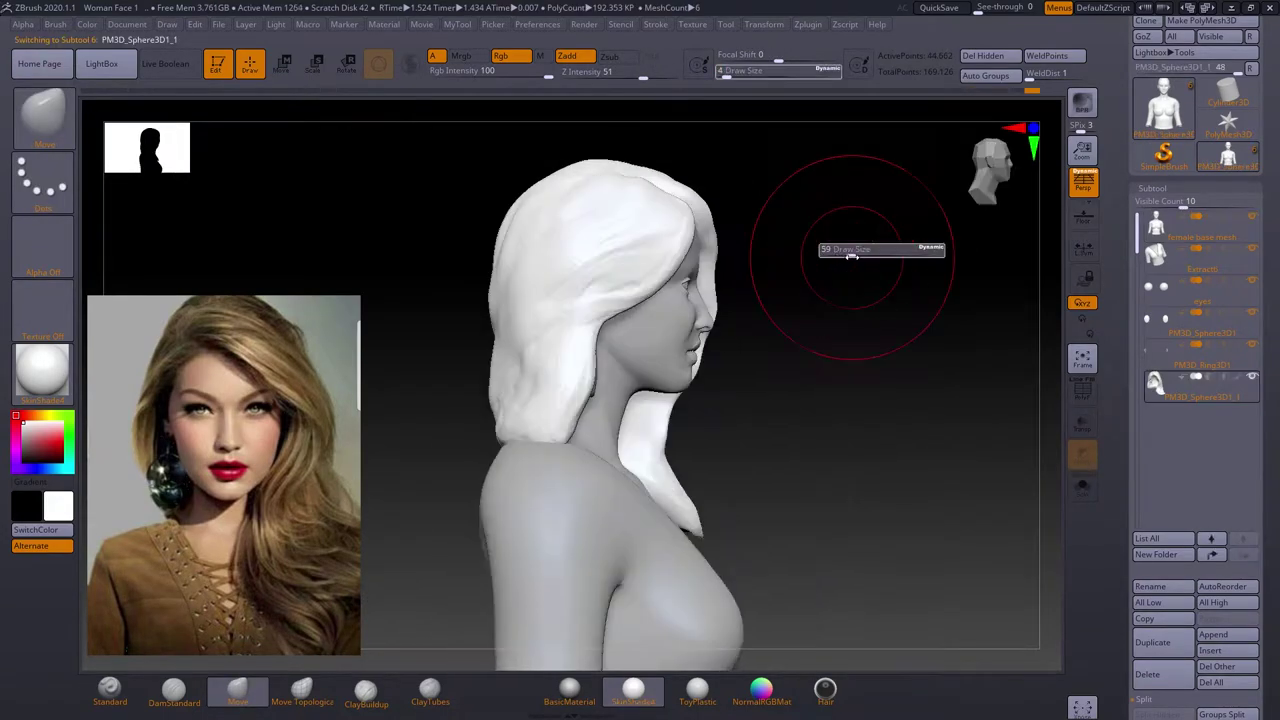
Build up volume on the hair with ClayBuildup, reframing front and back views.
left_click_drag(620, 346, 731, 363)
key("b")
key("c")
key("b")
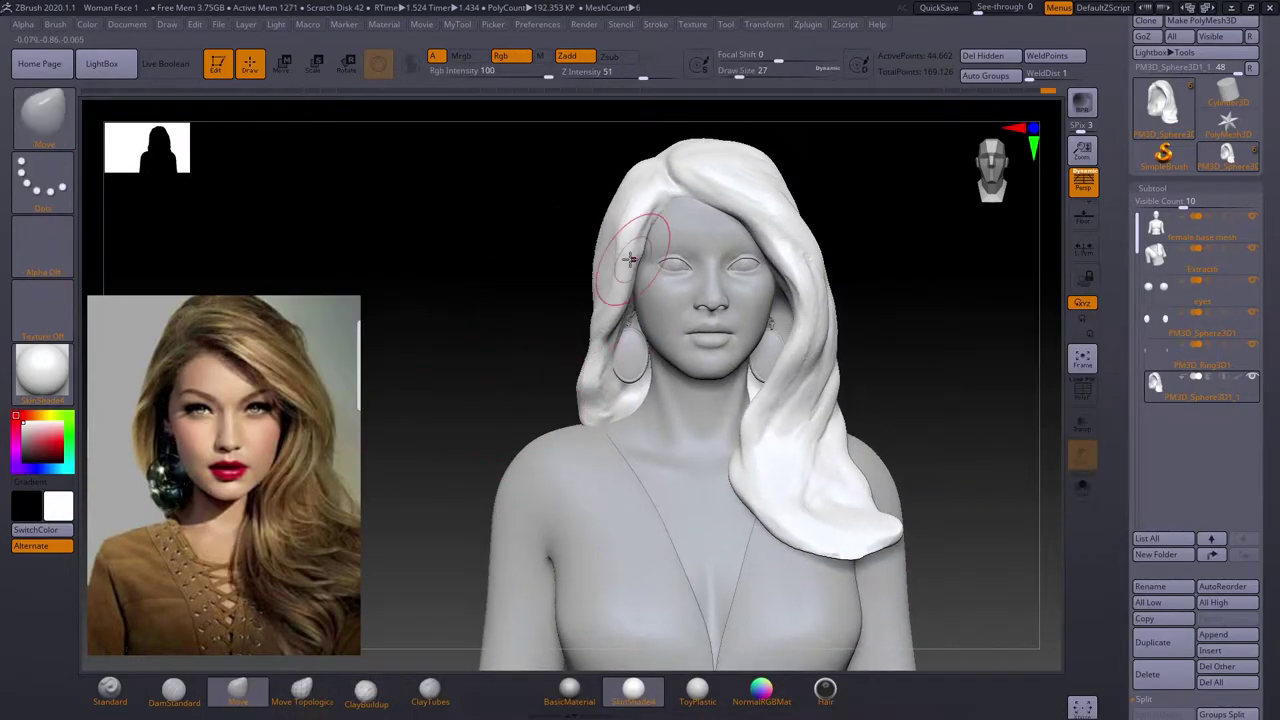
mouse_move(625, 262)
right_mouse_down("alt")
mouse_move(510, 352)
mouse_move(426, 349)
mouse_move(586, 400)
mouse_move(791, 254)
mouse_move(800, 300)
right_mouse_up("alt")
mouse_move(515, 358)
right_mouse_down()
mouse_move(794, 334)
mouse_move(614, 277)
mouse_move(575, 320)
right_mouse_up()
mouse_move(572, 423)
right_mouse_down()
mouse_move(503, 327)
mouse_move(557, 349)
mouse_move(657, 346)
right_mouse_up()
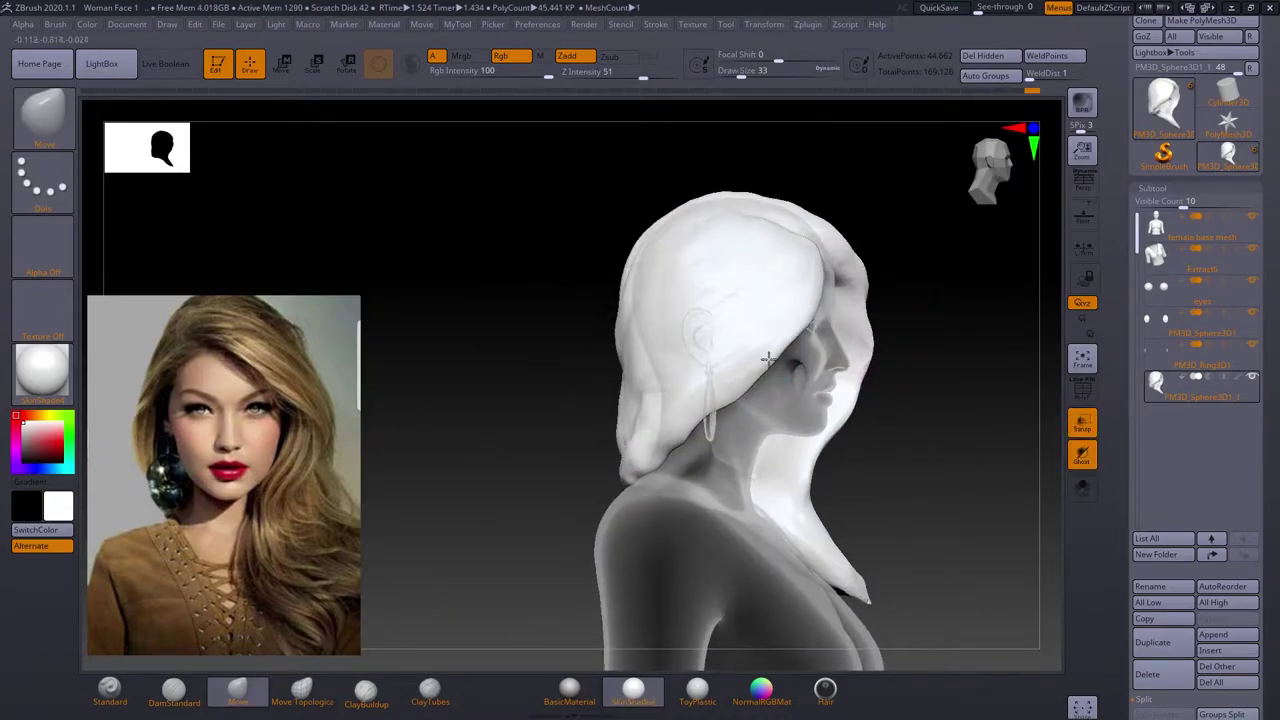
Shift the hair mass with Move, then add more ClayBuildup from three-quarter angles.
key("b")
key("m")
key("v")
right_click_drag(760, 380, 718, 395)
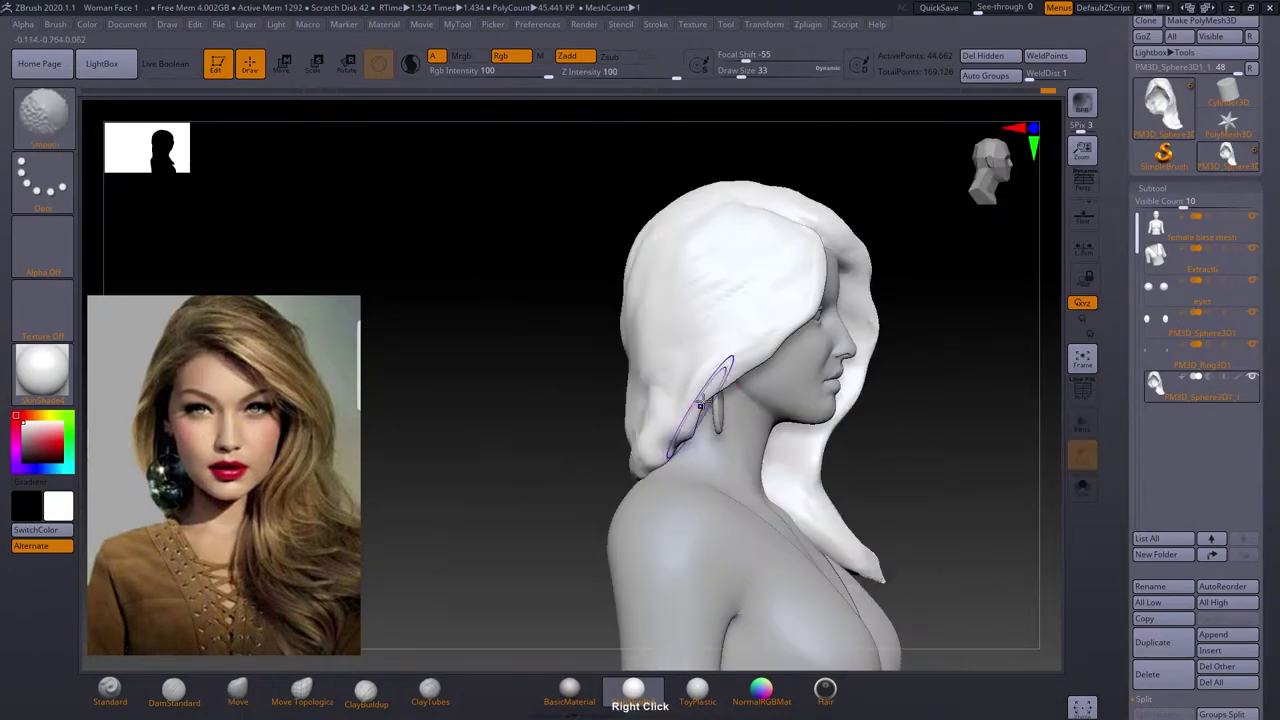
right_click_drag(645, 449, 672, 290)
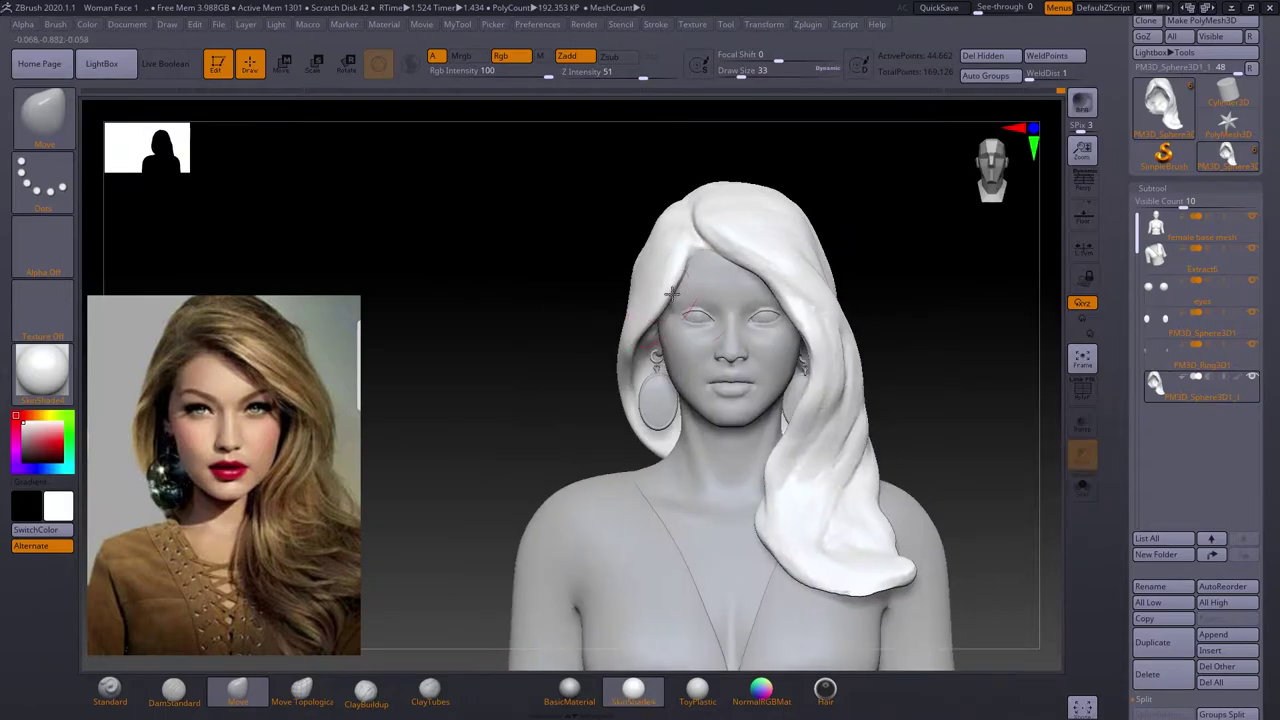
key("b")
key("c")
Refine the soloed hair with Move and ClayBuildup, then turn Solo off.
key("b")
mouse_move(636, 368)
right_mouse_down()
mouse_move(886, 286)
mouse_move(663, 329)
mouse_move(882, 273)
right_mouse_up()
right_click_drag(571, 400, 594, 650)
Apply BasicMaterial and check the hair from rear, side and front views.
left_click(569, 688)
right_click_drag(686, 290, 622, 462)
mouse_move(708, 330)
right_mouse_down()
mouse_move(800, 335)
mouse_move(650, 335)
mouse_move(857, 340)
right_mouse_up()
right_click_drag(651, 386, 717, 289)
mouse_move(830, 347)
right_mouse_down()
mouse_move(850, 380)
mouse_move(700, 390)
mouse_move(895, 405)
right_mouse_up()
key("b")
key("m")
key("v")
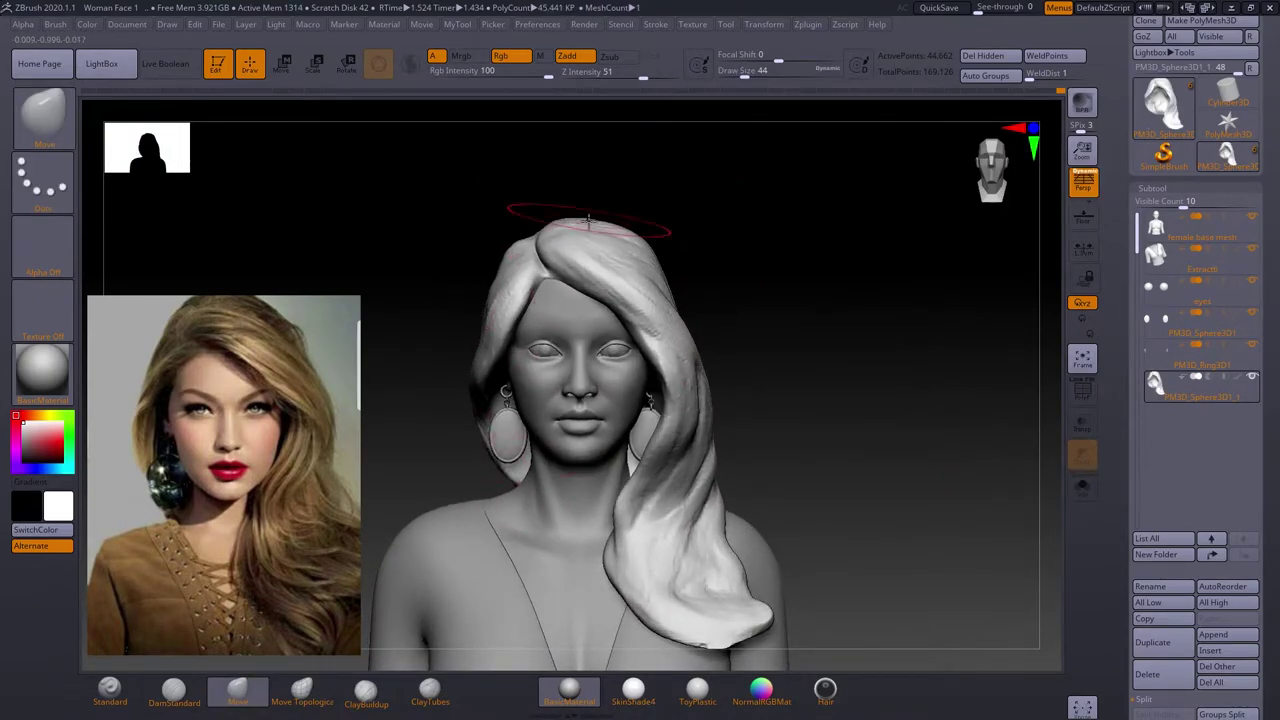
key("alt+s")
mouse_move(589, 219)
right_mouse_down()
mouse_move(826, 434)
mouse_move(567, 258)
mouse_move(877, 400)
mouse_move(837, 400)
mouse_move(1054, 381)
right_mouse_up()
key("b")
key("c")
key("b")
key("alt+s")
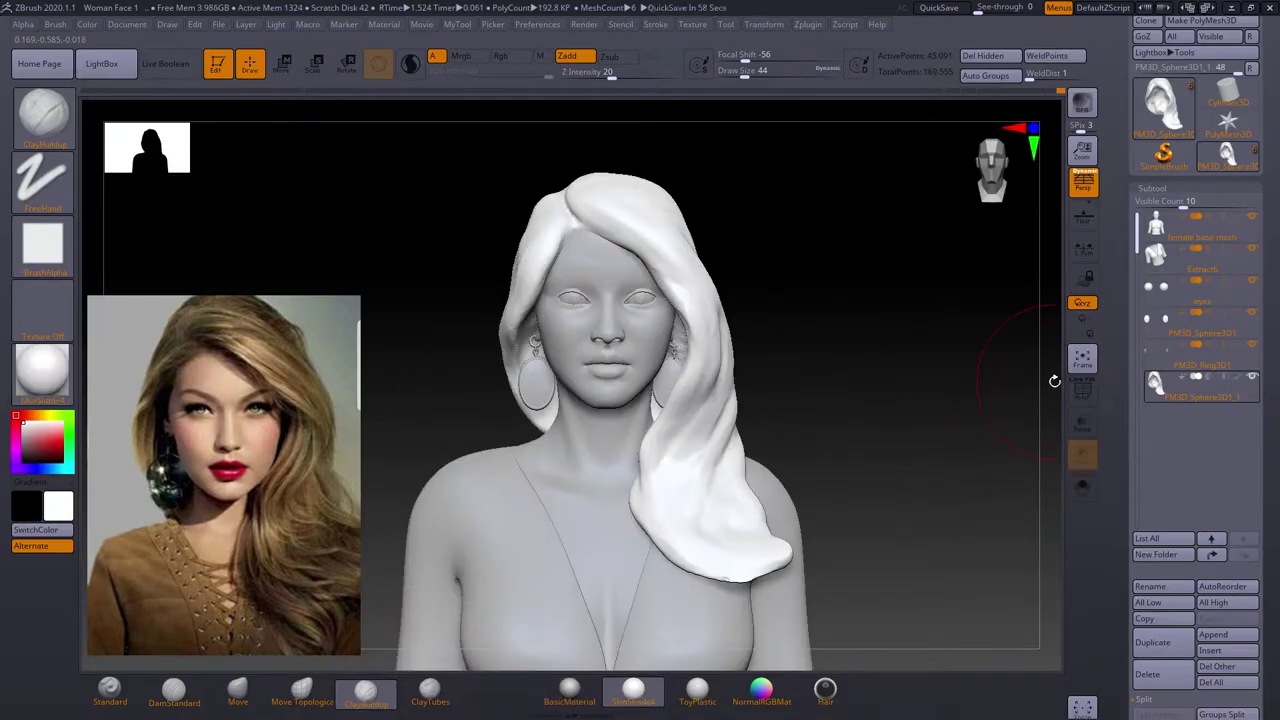
Rename the base mesh subtool to Body and move to the next part.
left_click(790, 470, "alt")
left_click(1179, 591)
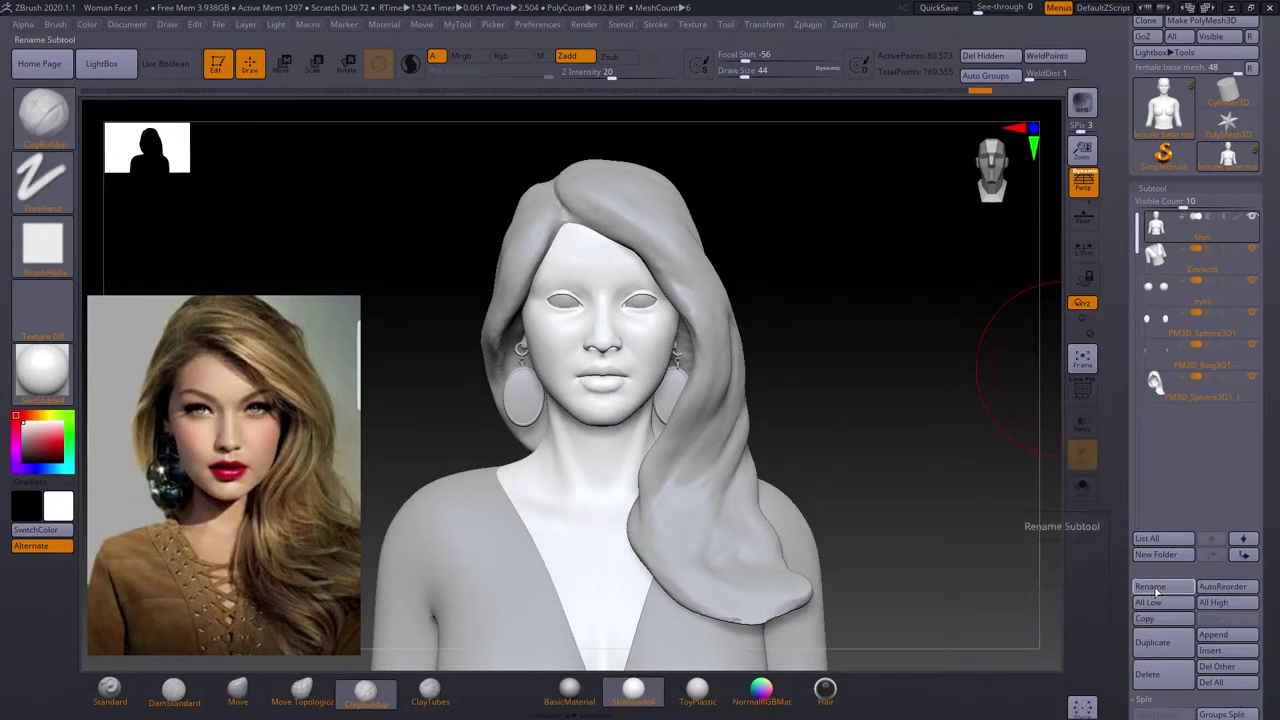
key("Down")
key("Down")
key("Down")
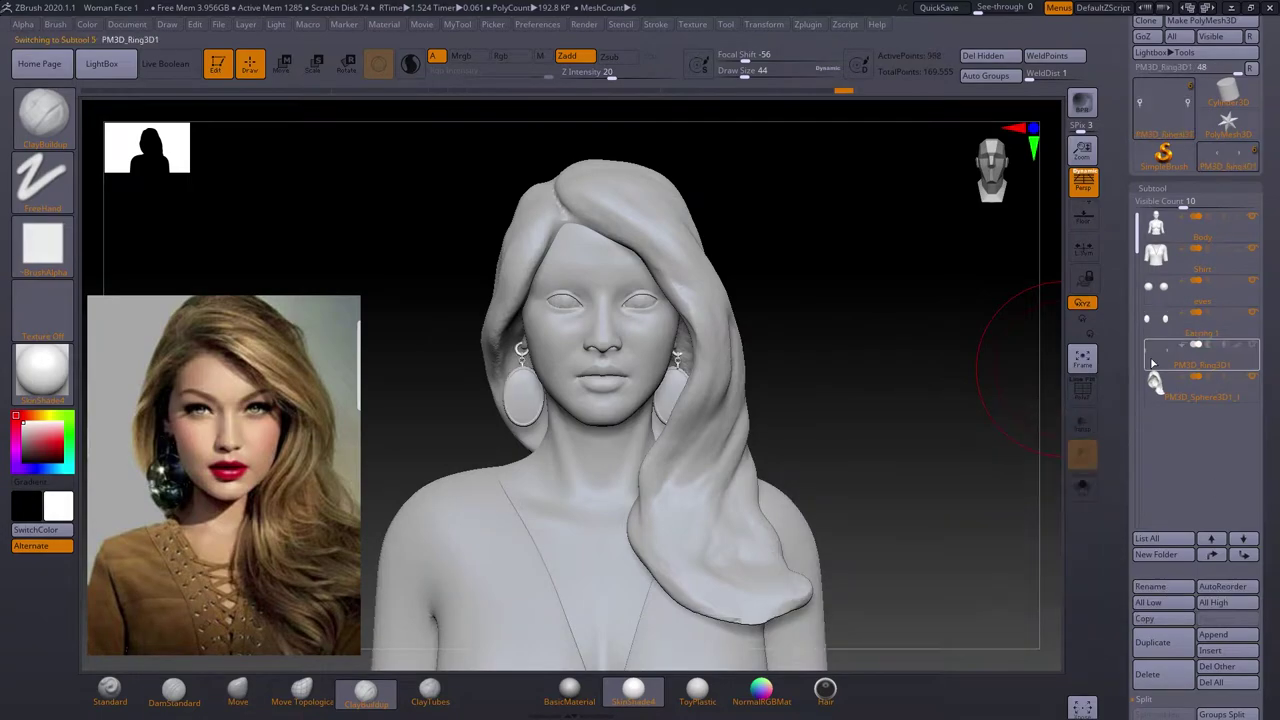
On the Shirt subtool, draw a narrow CurveStrapSnap strap along the V-neckline.
left_click(829, 440, "alt")
mouse_move(543, 371)
right_mouse_down()
mouse_move(805, 442)
mouse_move(837, 485)
right_mouse_up()
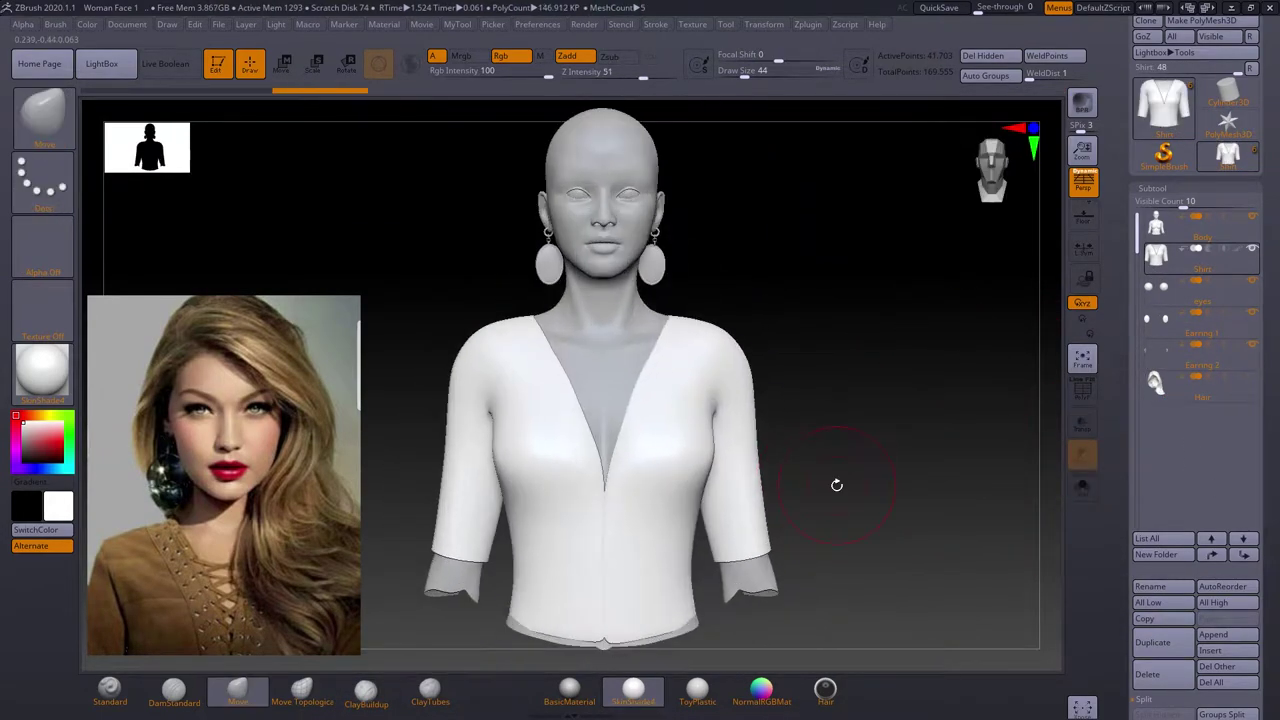
key("b")
left_click(771, 363)
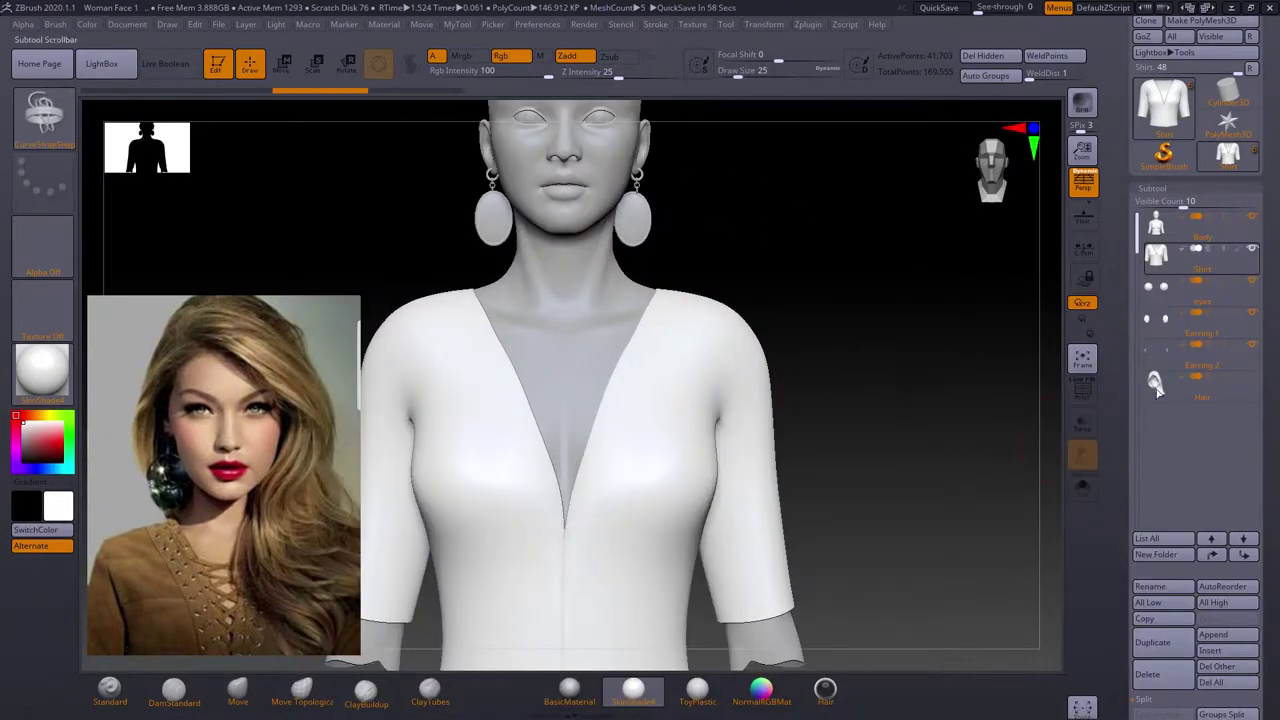
key("b")
left_click_drag(631, 532, 705, 340)
mouse_move(857, 257)
left_mouse_down()
mouse_move(597, 323)
mouse_move(901, 321)
left_mouse_up()
mouse_move(629, 408)
right_mouse_down()
mouse_move(872, 185)
mouse_move(776, 200)
right_mouse_up()
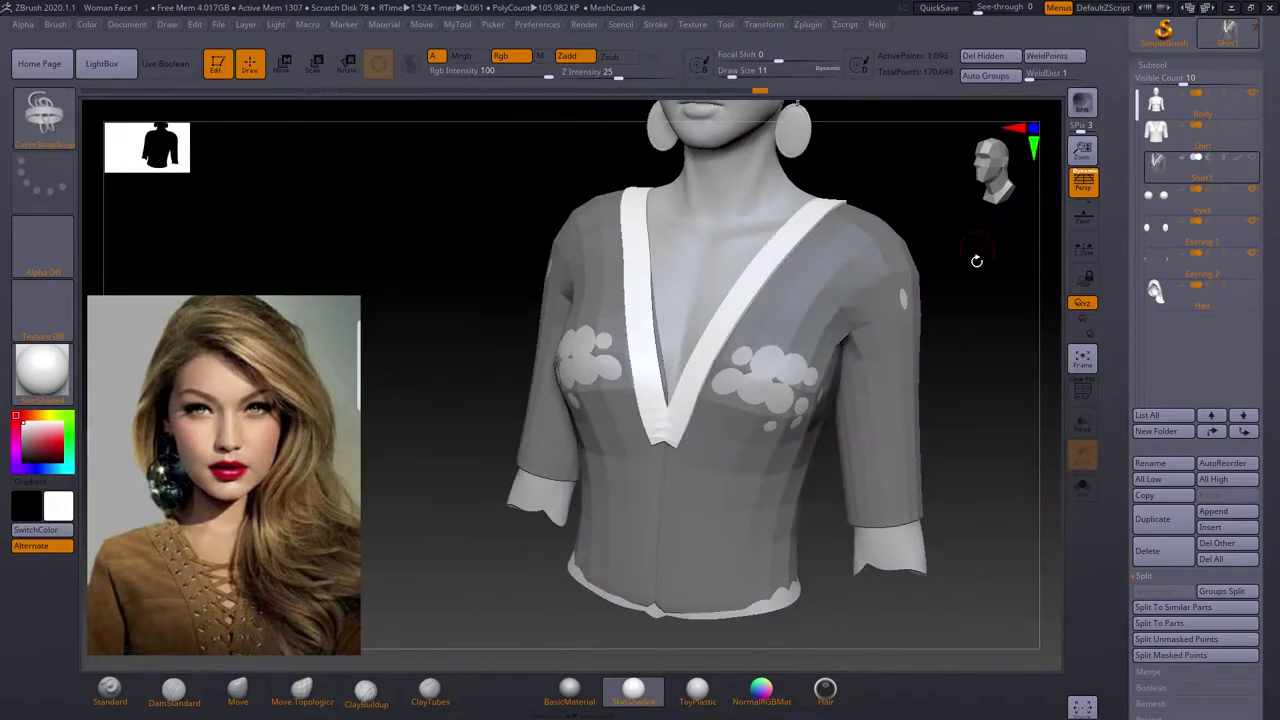
Adjust the neckline strap with Move and CurveStrapSnap, checking it near the earring and from the front.
mouse_move(808, 160)
right_mouse_down()
mouse_move(640, 265)
mouse_move(490, 440)
right_mouse_up()
key("b")
key("m")
key("v")
key("s")
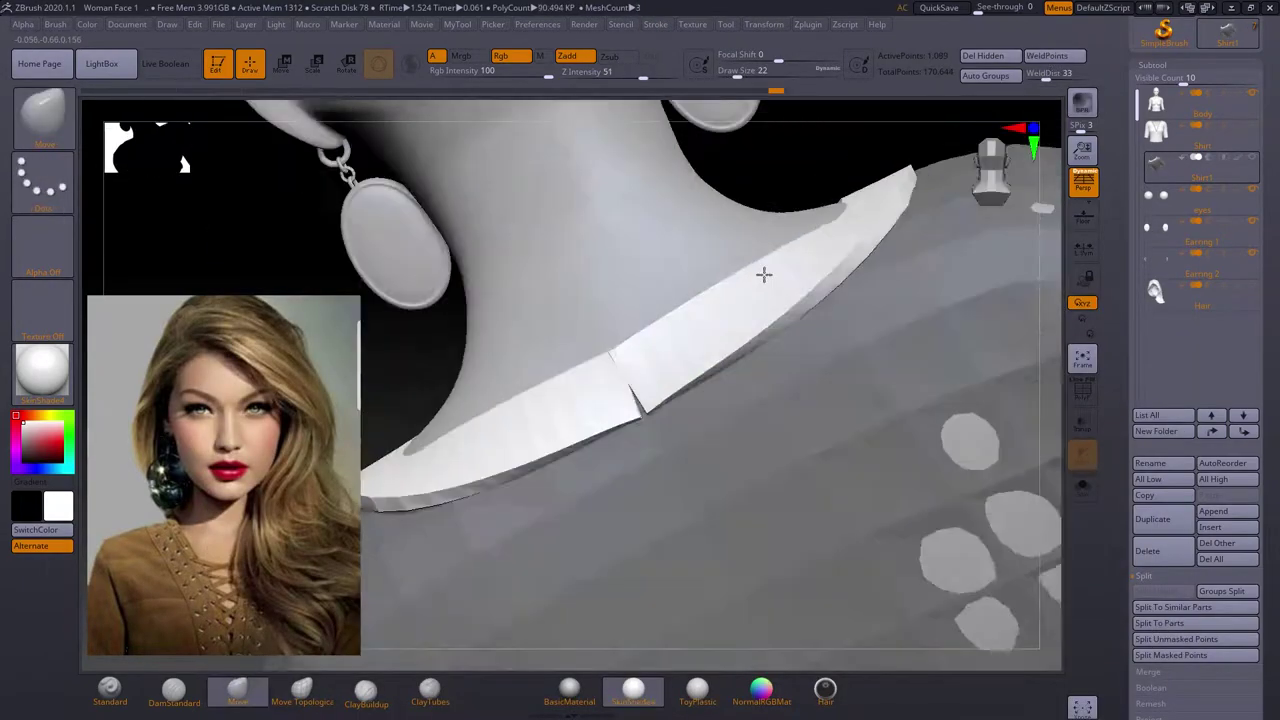
key("b")
key("c")
key("s")
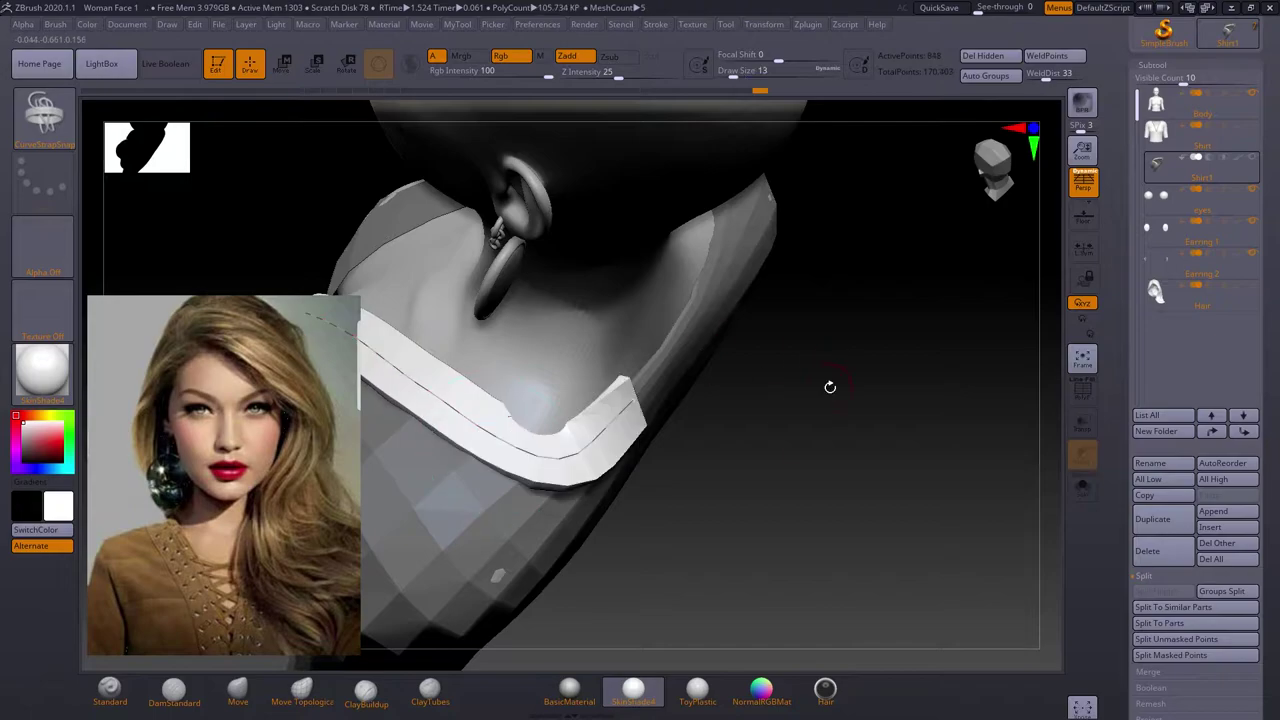
right_click_drag(830, 387, 750, 420)
right_click_drag(482, 451, 525, 452)
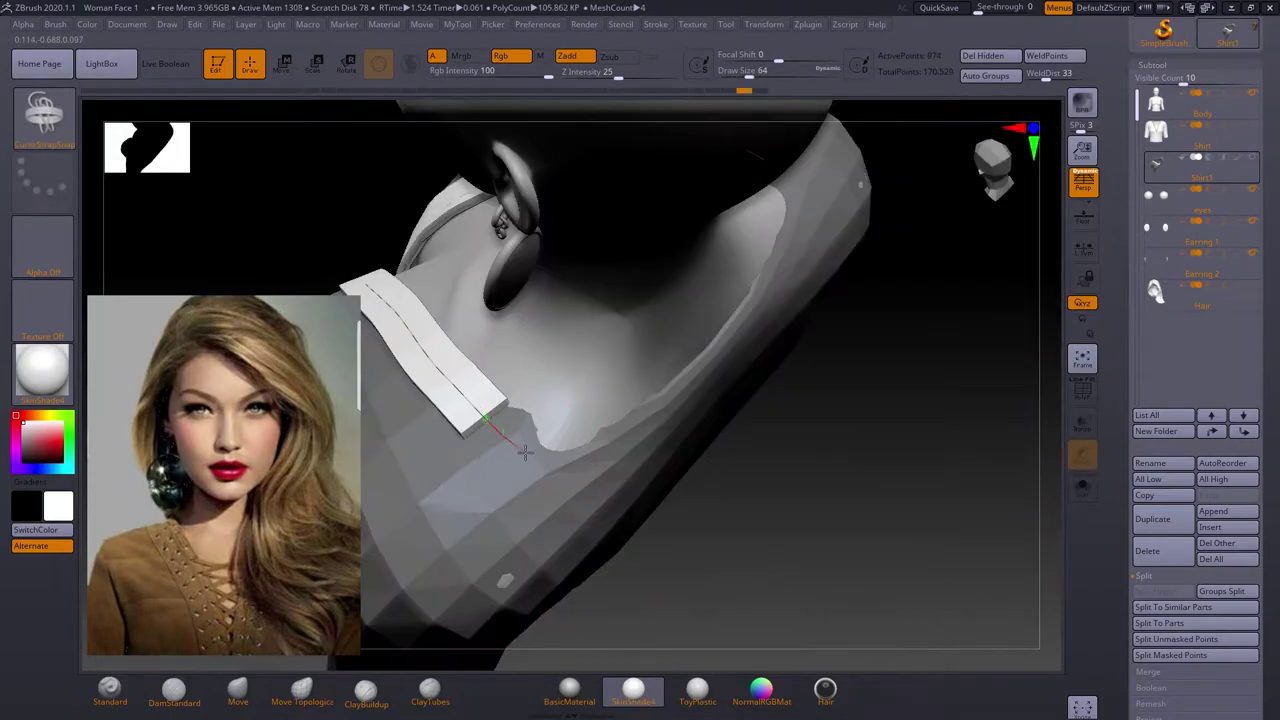
mouse_move(789, 328)
right_mouse_down()
mouse_move(729, 371)
mouse_move(852, 372)
right_mouse_up()
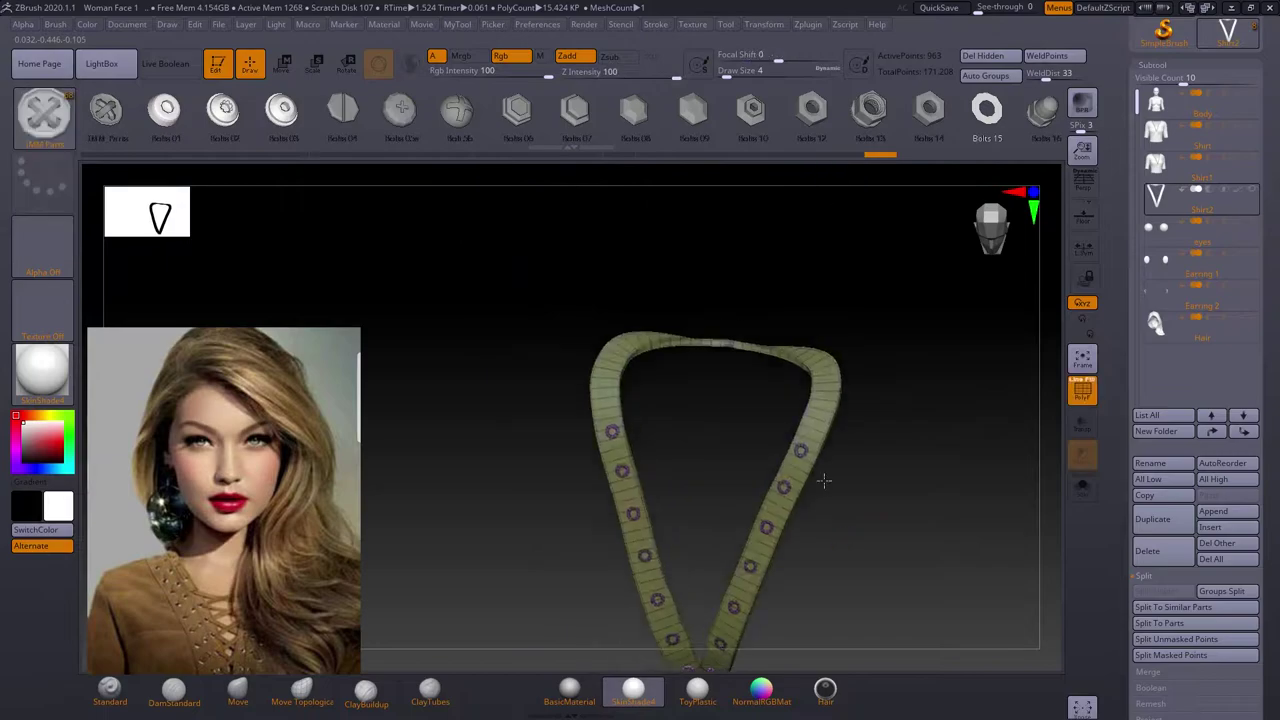
Duplicate a ring off the strap and solo the rings to check their alignment.
left_click(1084, 487)
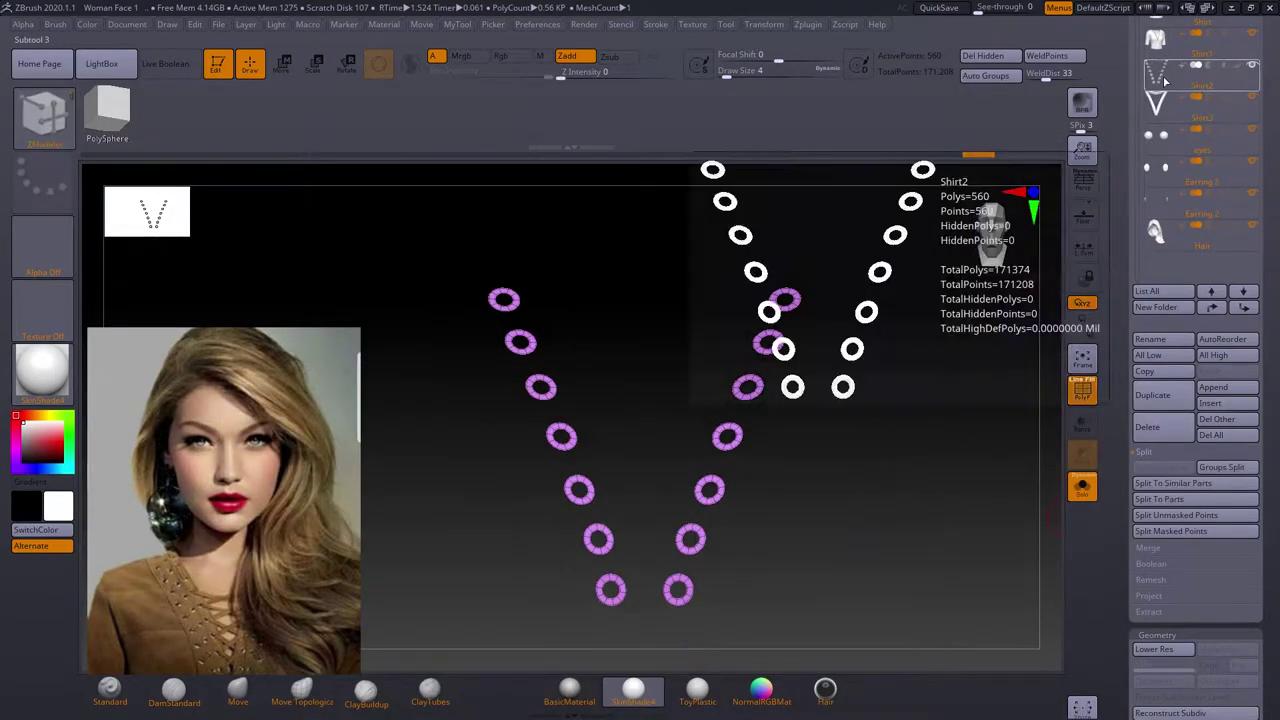
left_click_drag(760, 450, 790, 474)
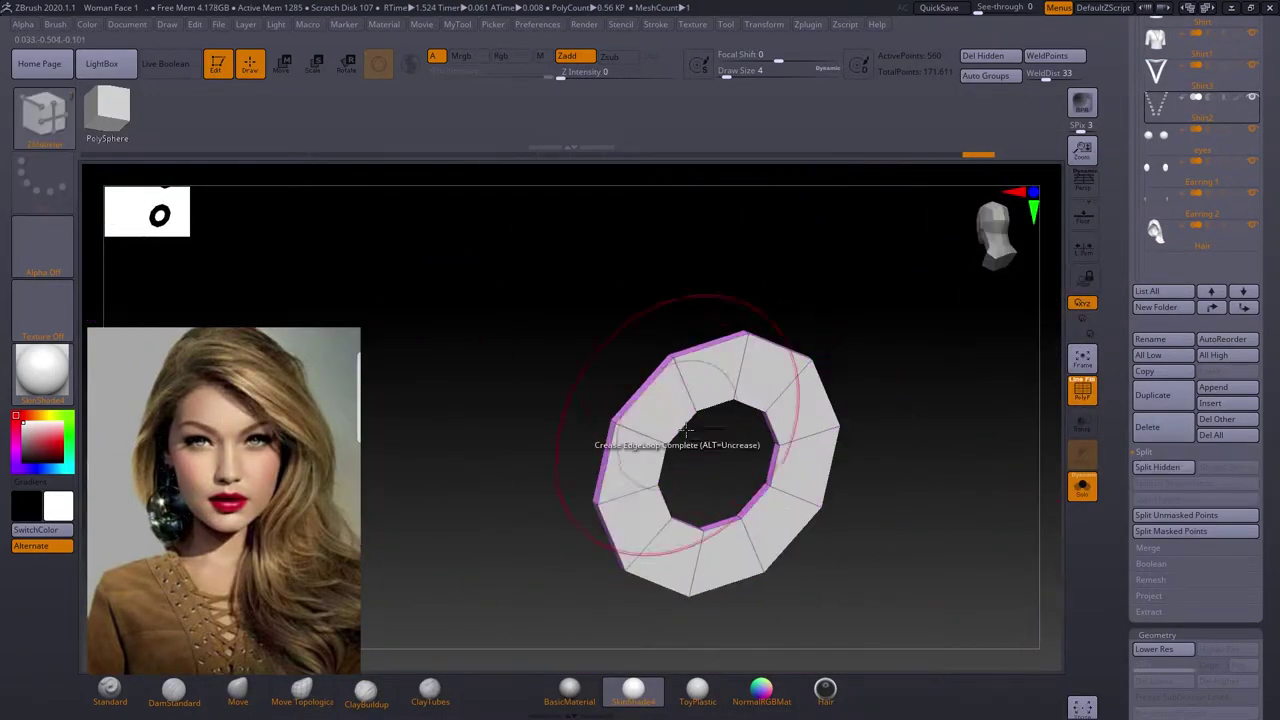
left_click_drag(655, 418, 777, 291)
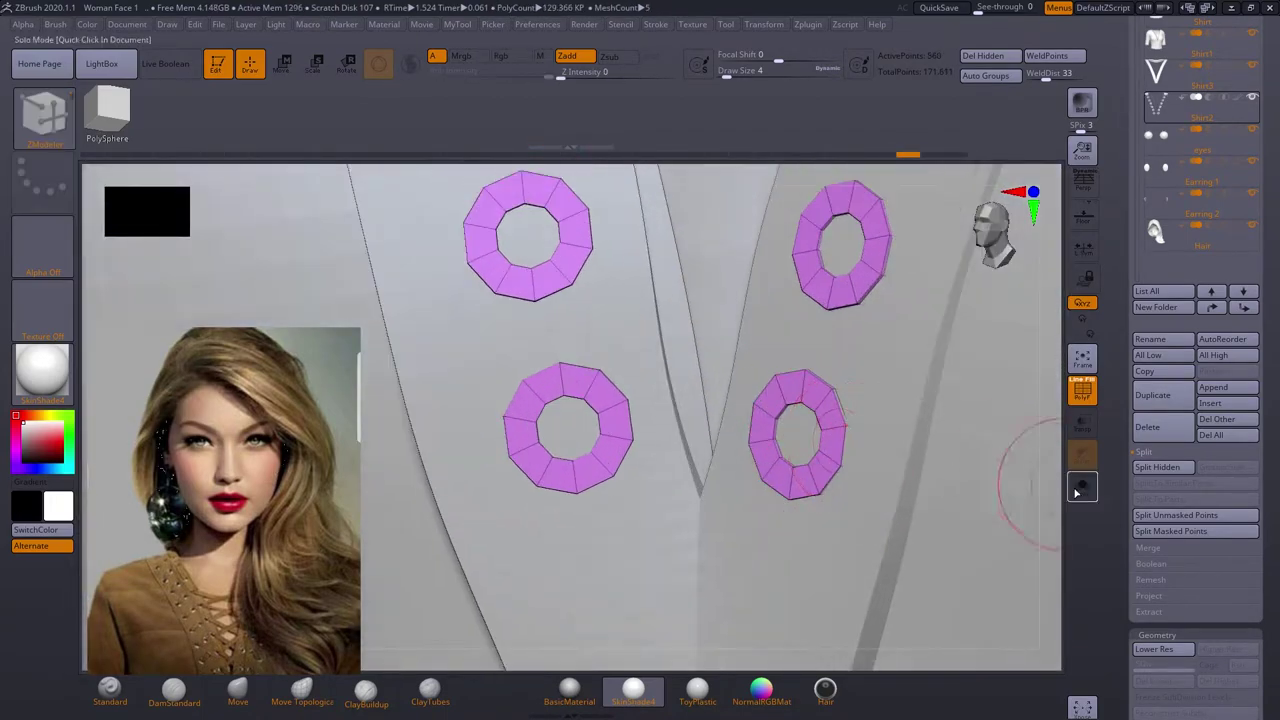
left_click(1081, 488)
mouse_move(793, 435)
left_mouse_down()
mouse_move(686, 371)
mouse_move(586, 429)
mouse_move(723, 494)
mouse_move(607, 333)
left_mouse_up()
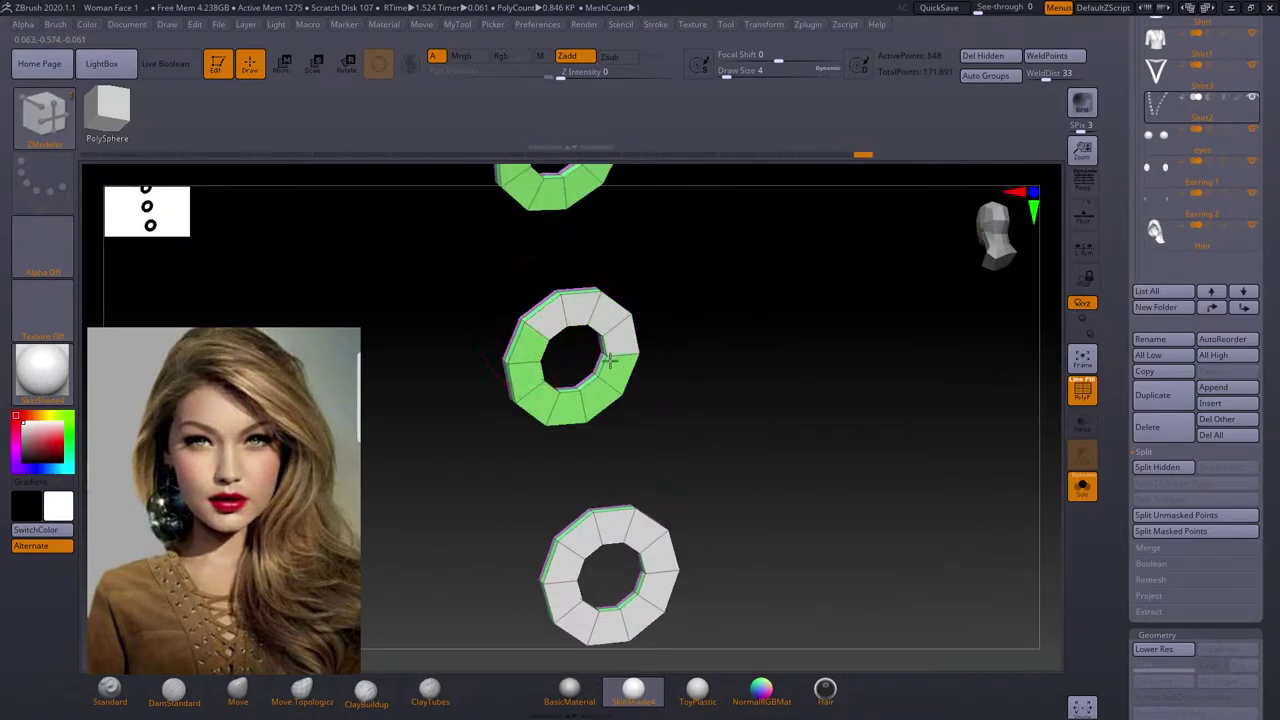
left_click_drag(712, 379, 555, 440)
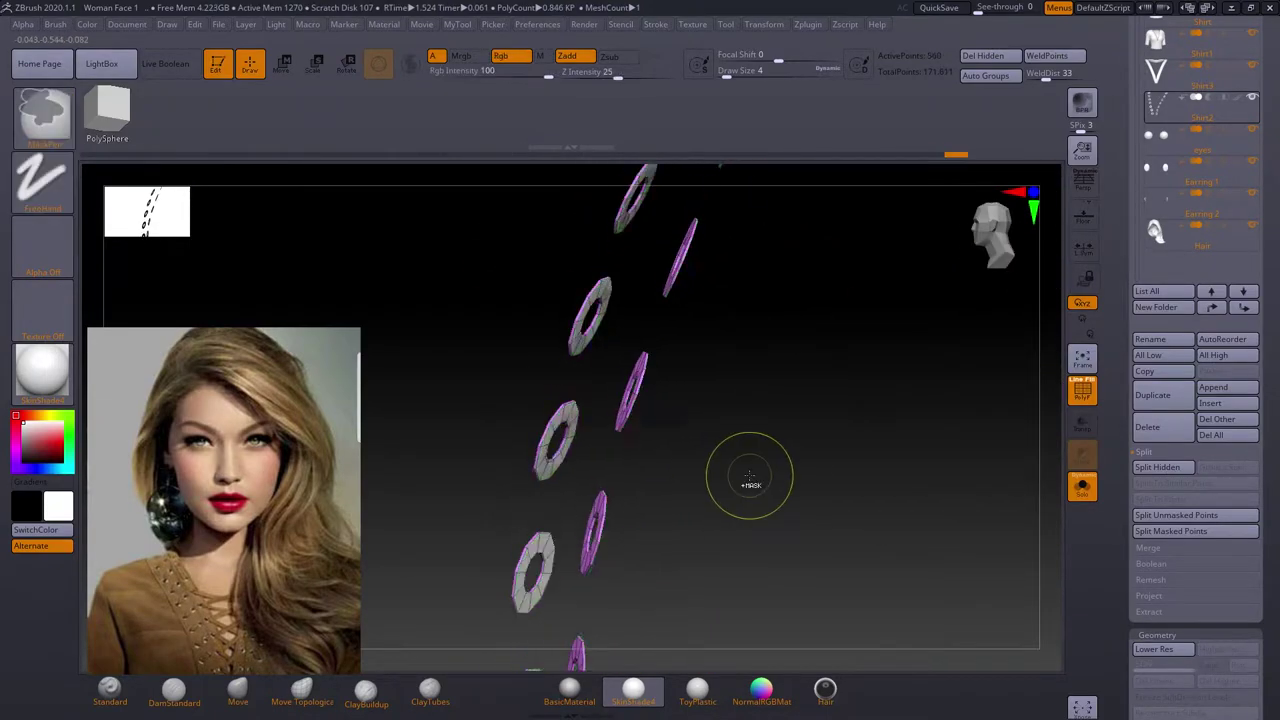
mouse_move(570, 430)
left_mouse_down()
mouse_move(814, 408)
mouse_move(557, 428)
mouse_move(746, 412)
mouse_move(763, 517)
mouse_move(717, 520)
left_mouse_up()
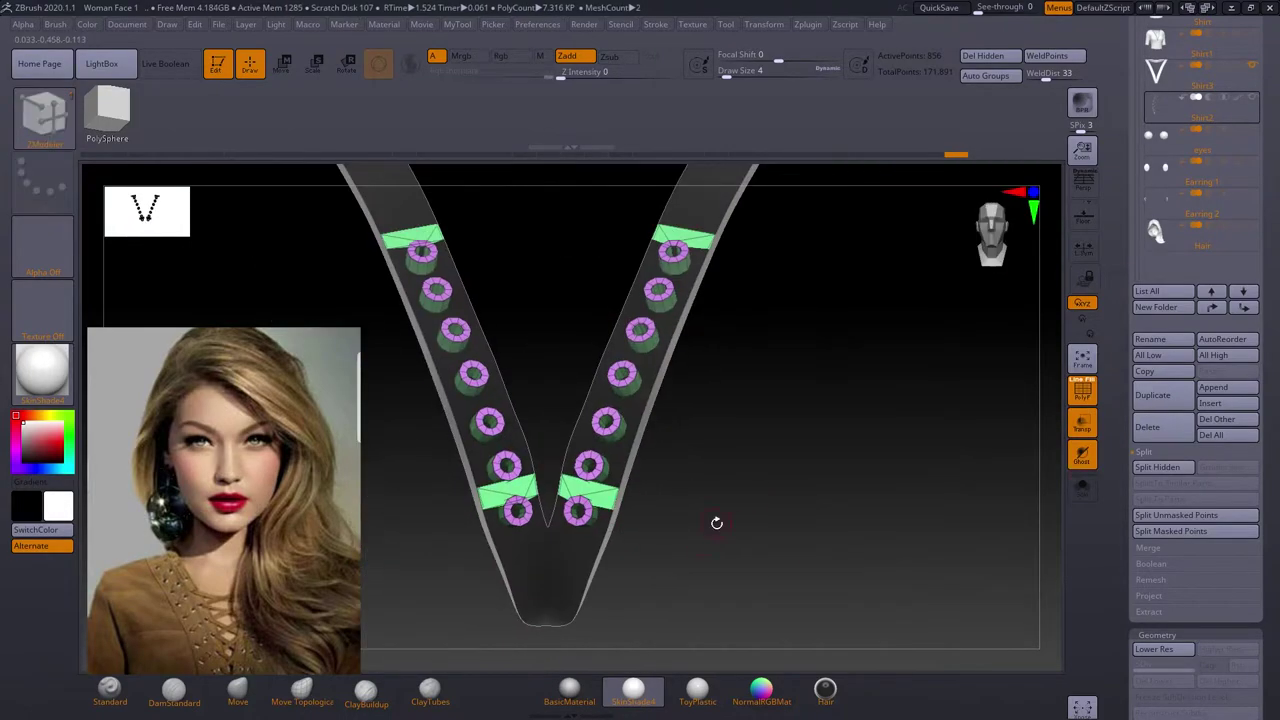
Turn off transparency, assign polygroups to the rings and select the ring subtool.
left_click(1082, 455)
left_click(1158, 550)
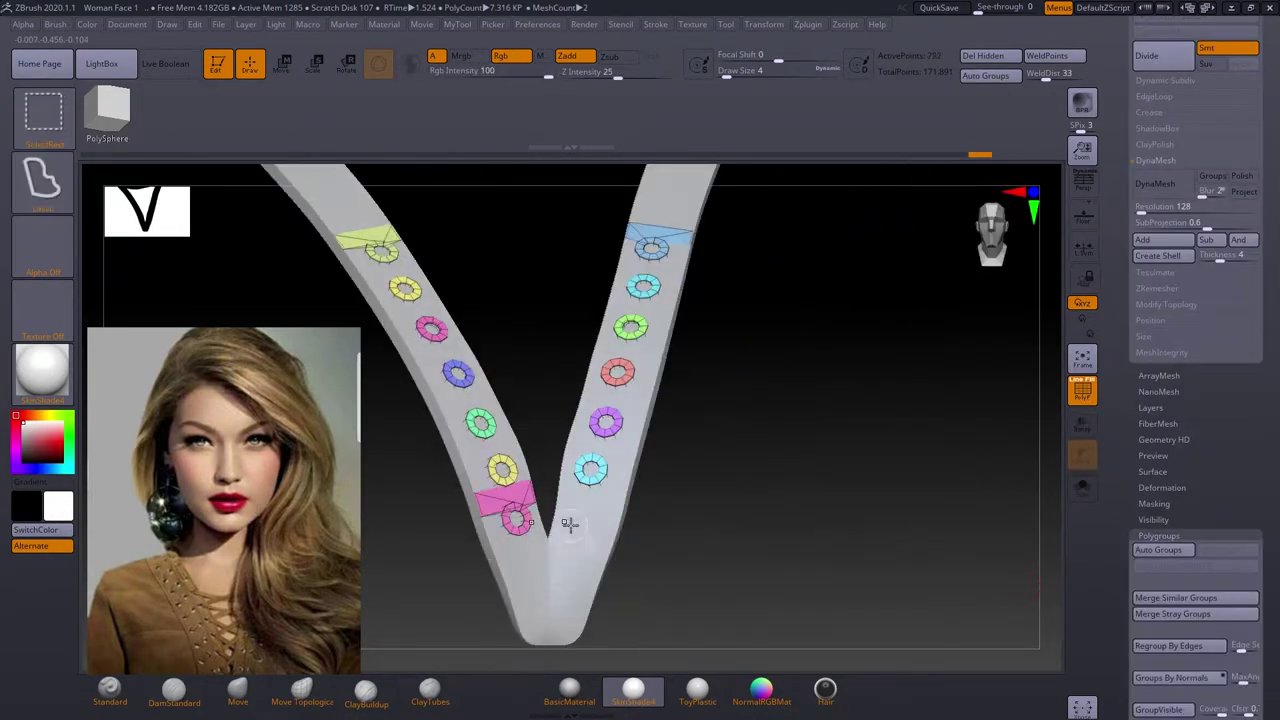
left_click_drag(700, 450, 892, 451)
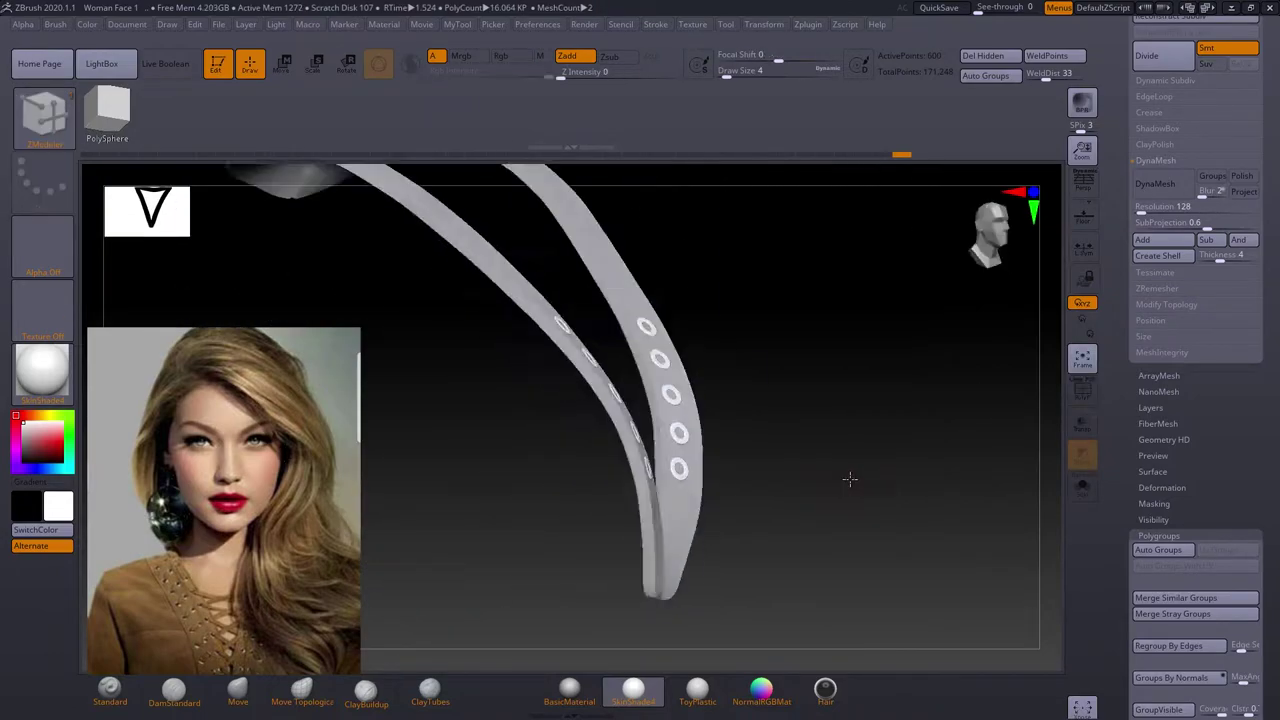
left_click_drag(908, 480, 1044, 400)
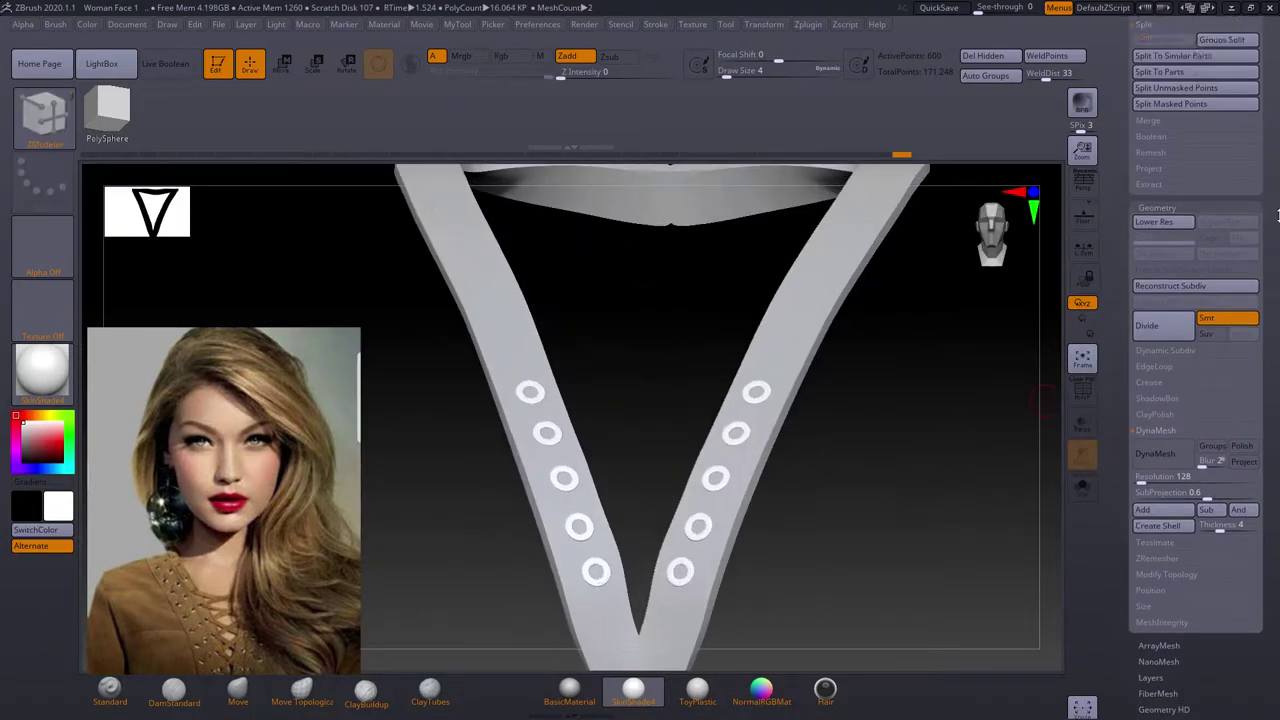
scroll(1250, 300, "up", 5)
left_click(1196, 220)
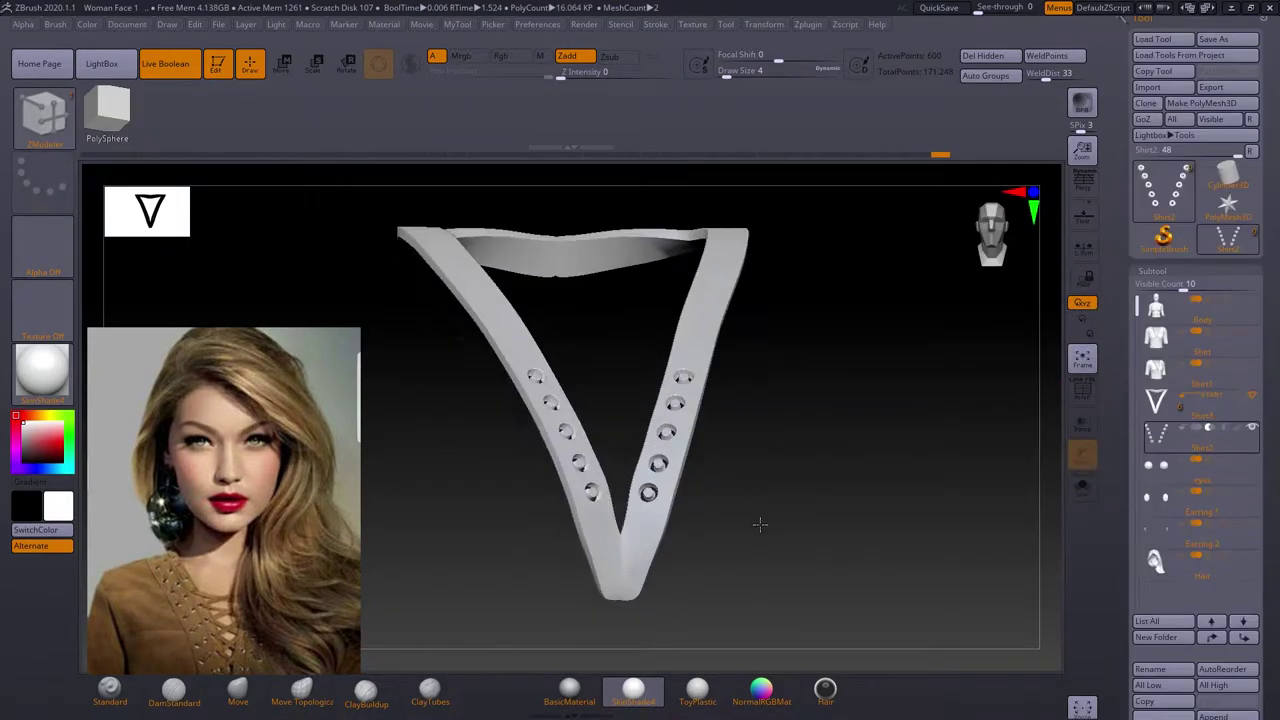
Inspect the remeshed holed strap's holes and wireframe from several angles.
scroll(1210, 570, "down", 3)
scroll(1167, 412, "down", 8)
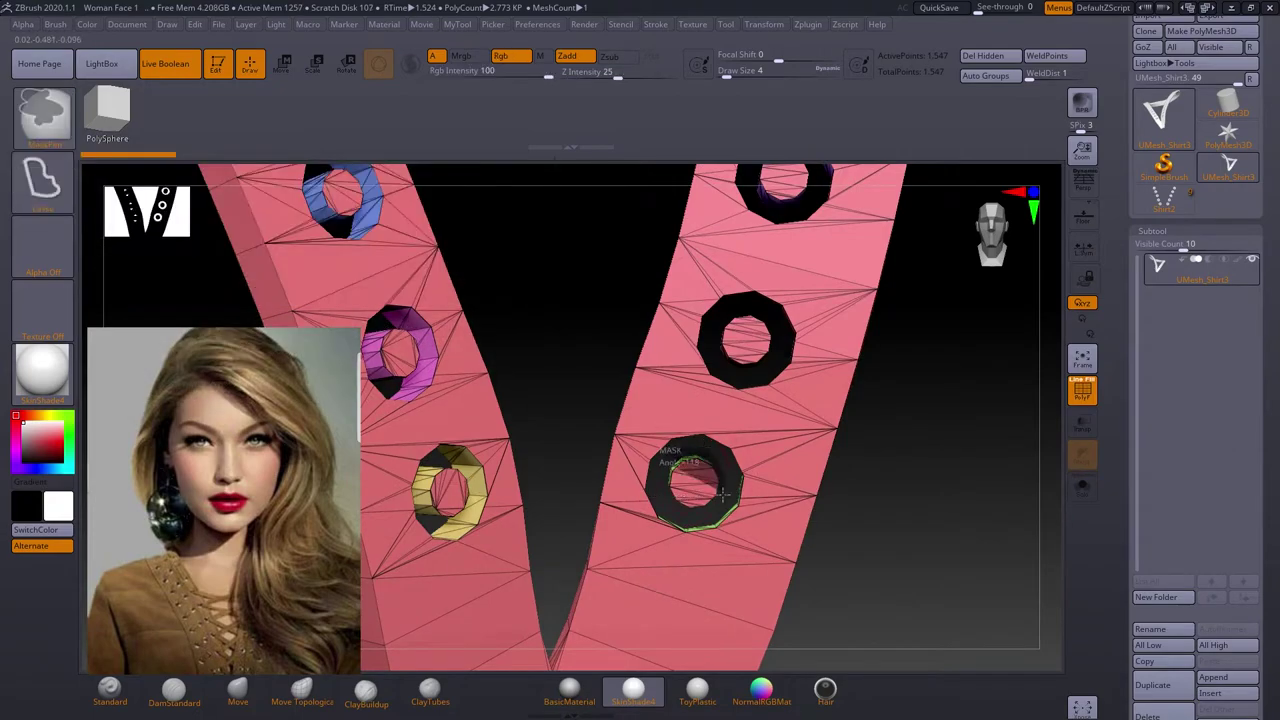
mouse_move(722, 490)
left_mouse_down()
mouse_move(871, 434)
mouse_move(914, 549)
mouse_move(893, 512)
left_mouse_up()
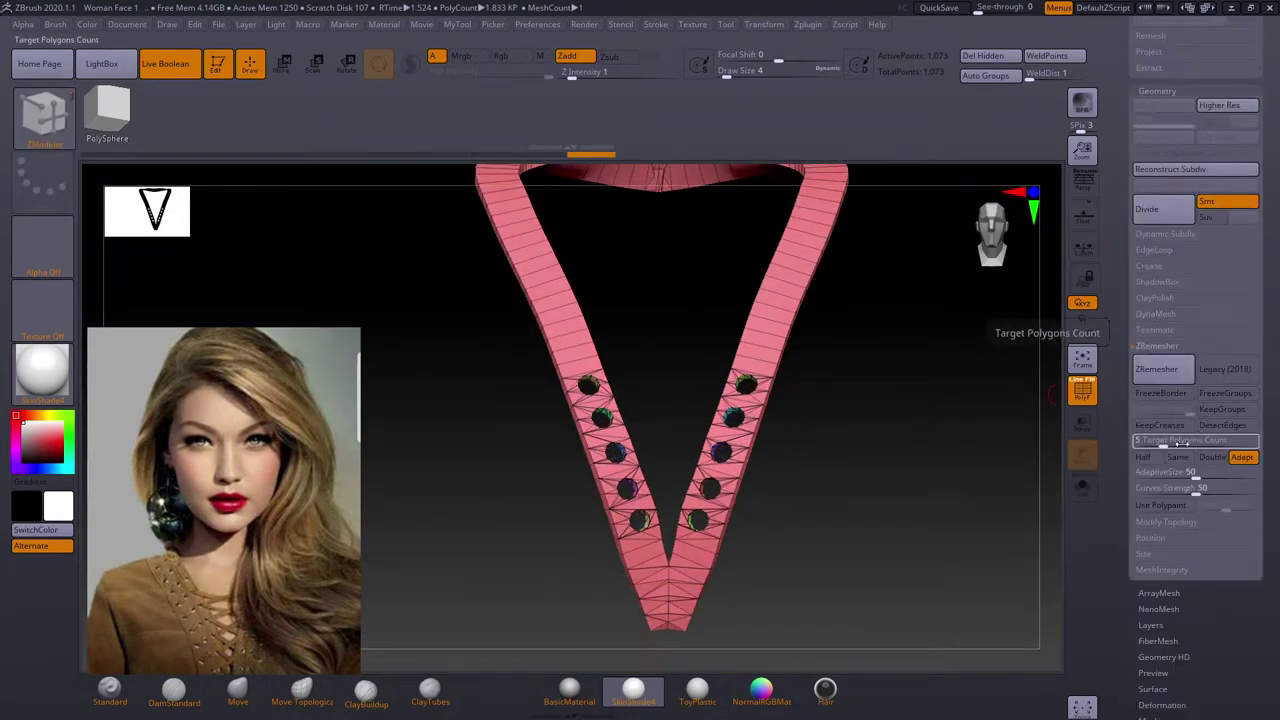
mouse_move(888, 466)
left_mouse_down()
mouse_move(617, 269)
mouse_move(866, 451)
mouse_move(828, 457)
left_mouse_up()
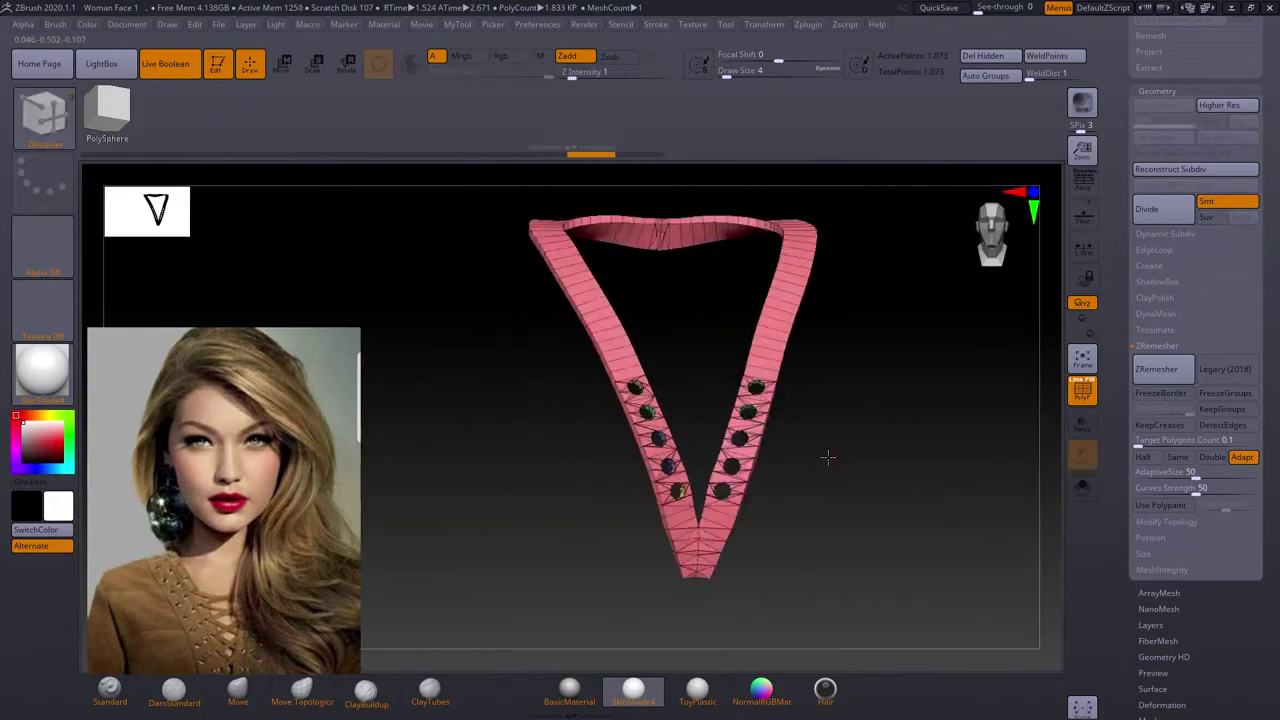
left_click_drag(920, 467, 717, 524)
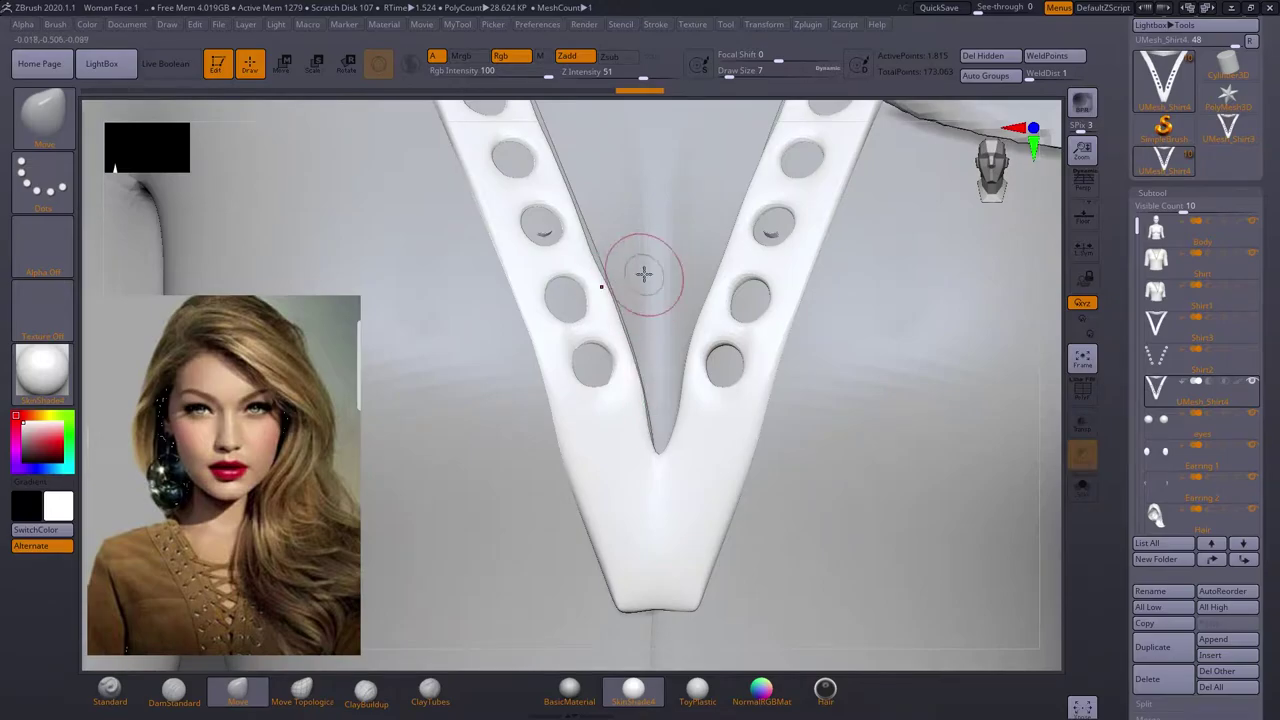
Check the strap holes in Polyframe and Solo, then return to the full bust.
right_click_drag(644, 273, 634, 251)
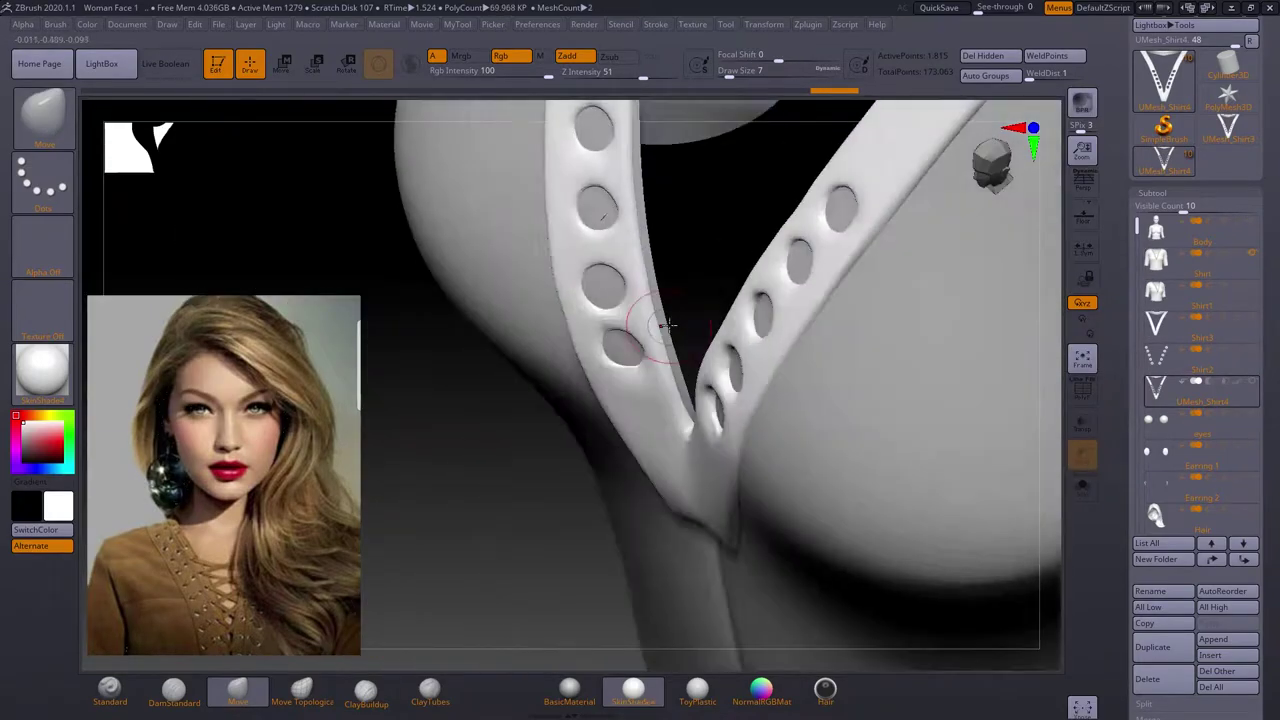
left_click(1082, 390)
left_click(1082, 487)
right_click_drag(920, 374, 900, 360)
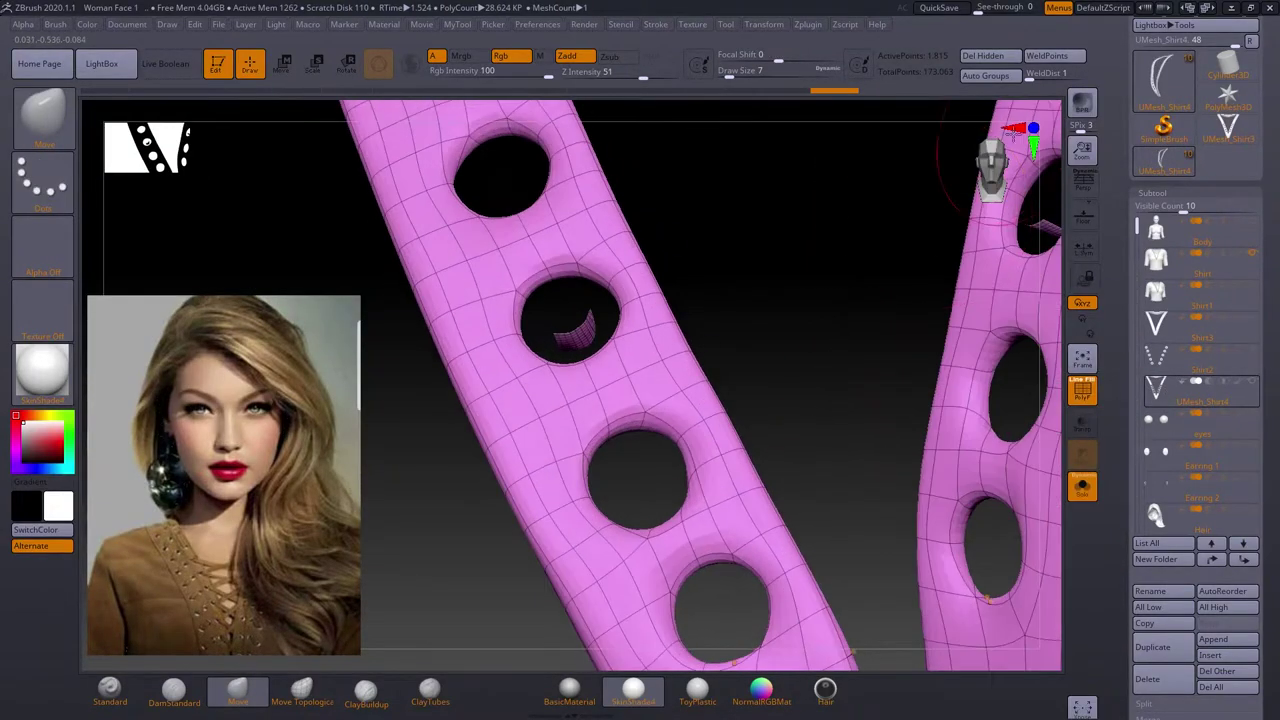
mouse_move(759, 280)
right_mouse_down()
mouse_move(794, 340)
mouse_move(934, 374)
mouse_move(990, 140)
right_mouse_up()
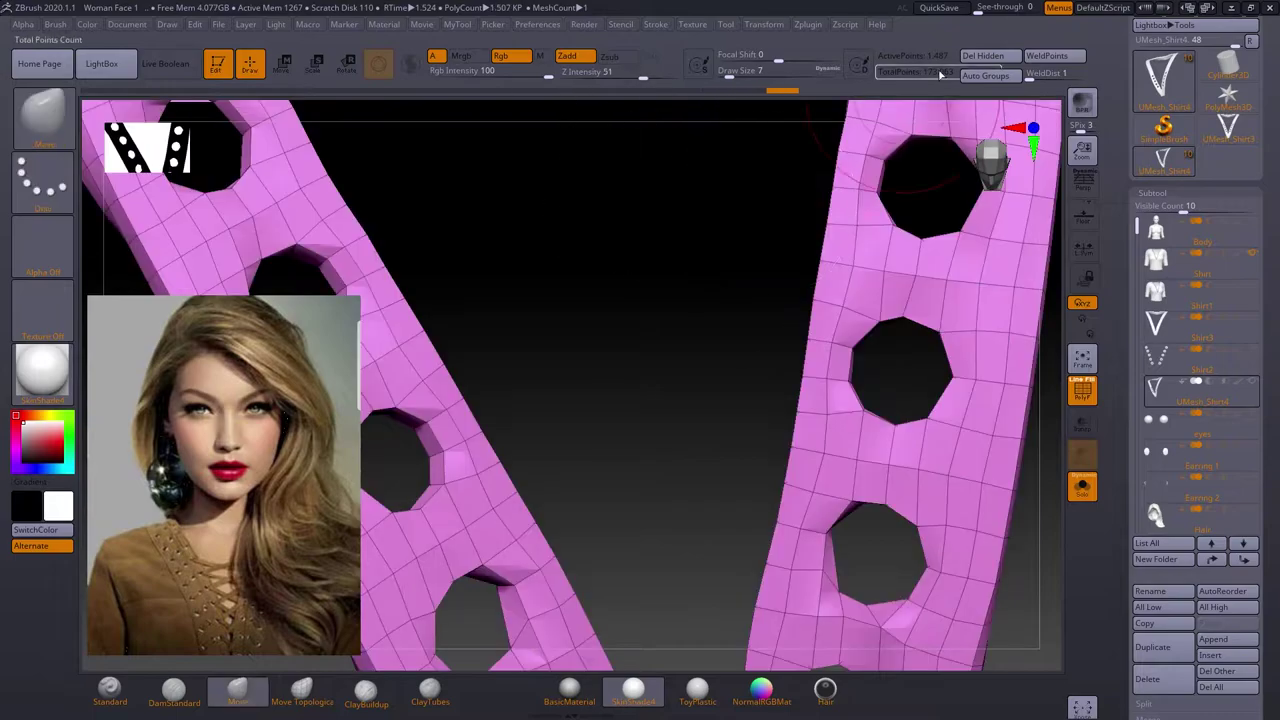
left_click(1082, 487)
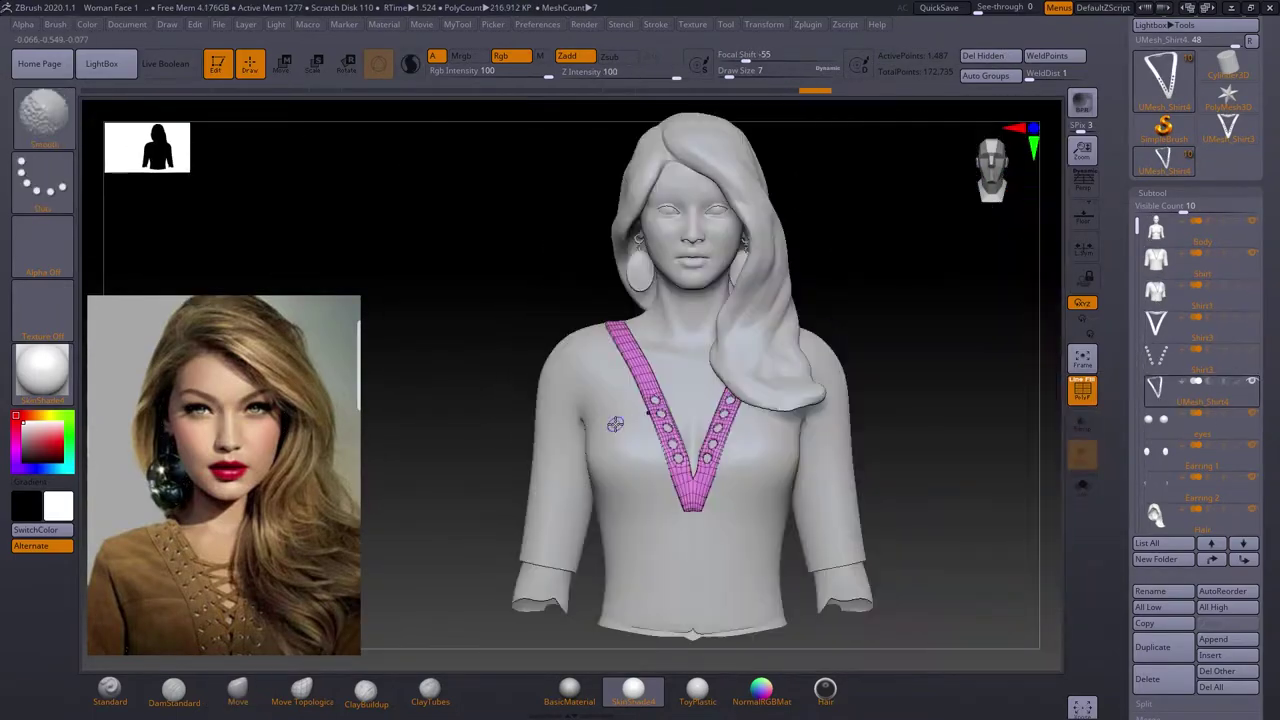
Draw a horizontal cut line across the bust and check it from side and front.
key("shift+f")
left_click_drag(628, 450, 775, 452, "ctrl+shift")
mouse_move(743, 461)
right_mouse_down()
mouse_move(649, 481)
mouse_move(1064, 377)
right_mouse_up()
right_click_drag(650, 480, 601, 412, "shift")
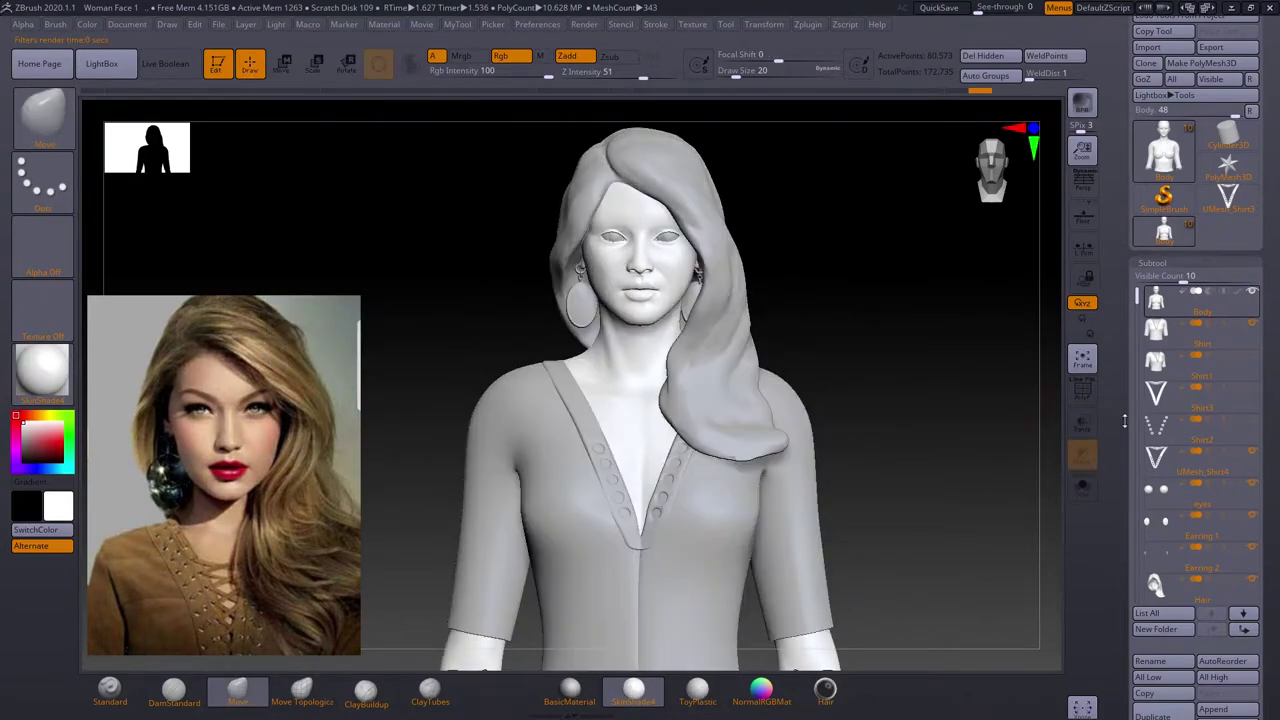
Slice the shirt horizontally across the chest into upper and lower parts.
left_click(765, 408, "alt")
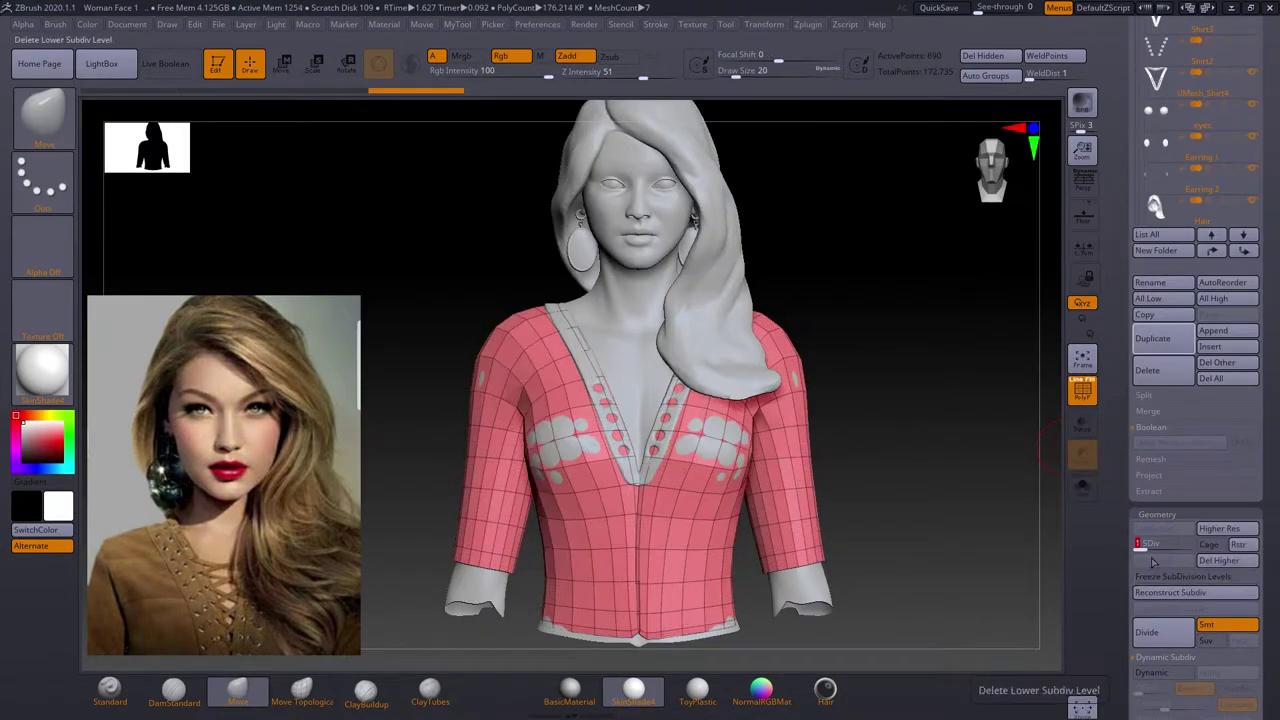
left_click_drag(868, 469, 413, 476, "ctrl+shift")
left_click_drag(873, 483, 393, 483, "ctrl+shift")
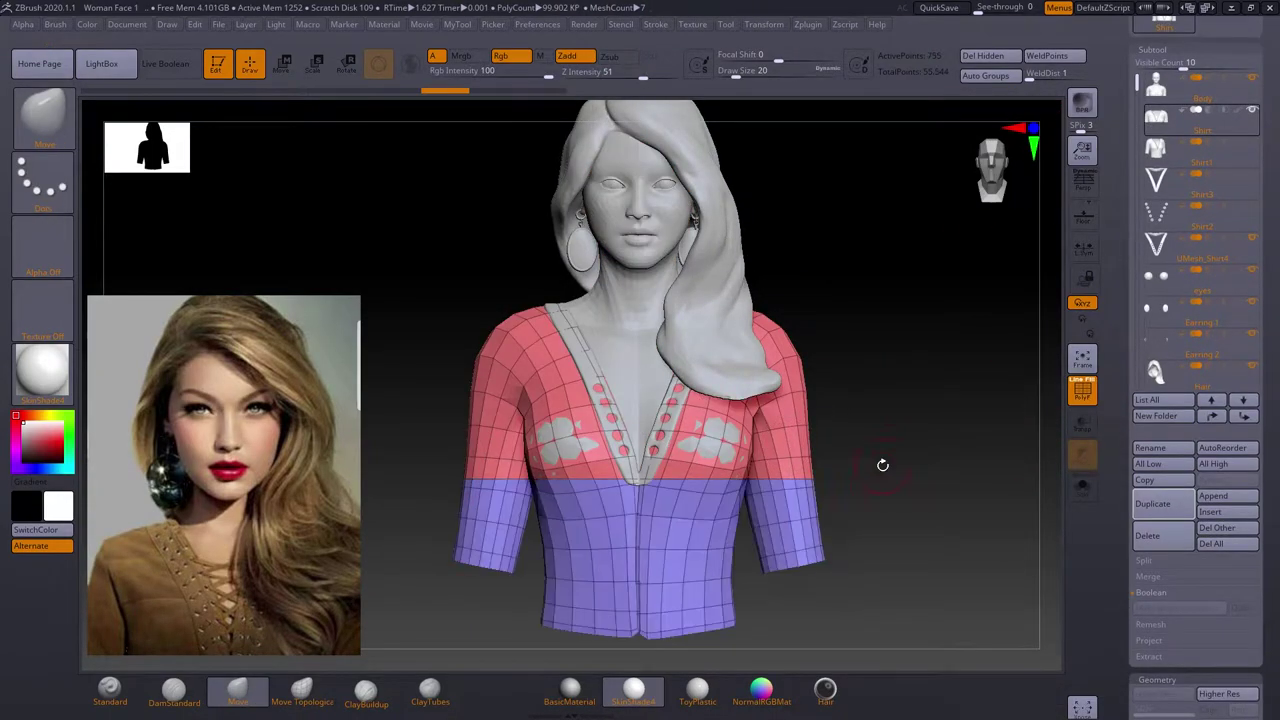
left_click_drag(864, 487, 422, 493, "ctrl+shift")
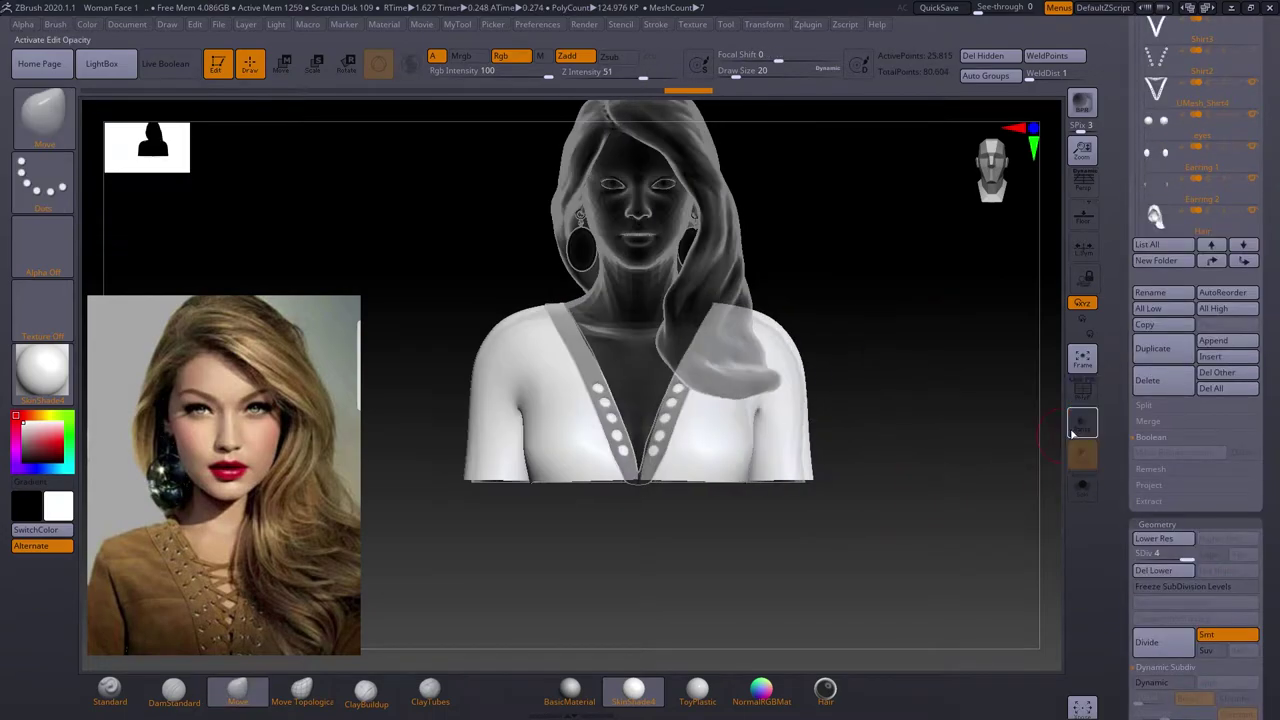
Turn transparency off and review the cut bust from three-quarter and front views.
left_click(1080, 428)
left_click_drag(900, 597, 900, 463, "alt")
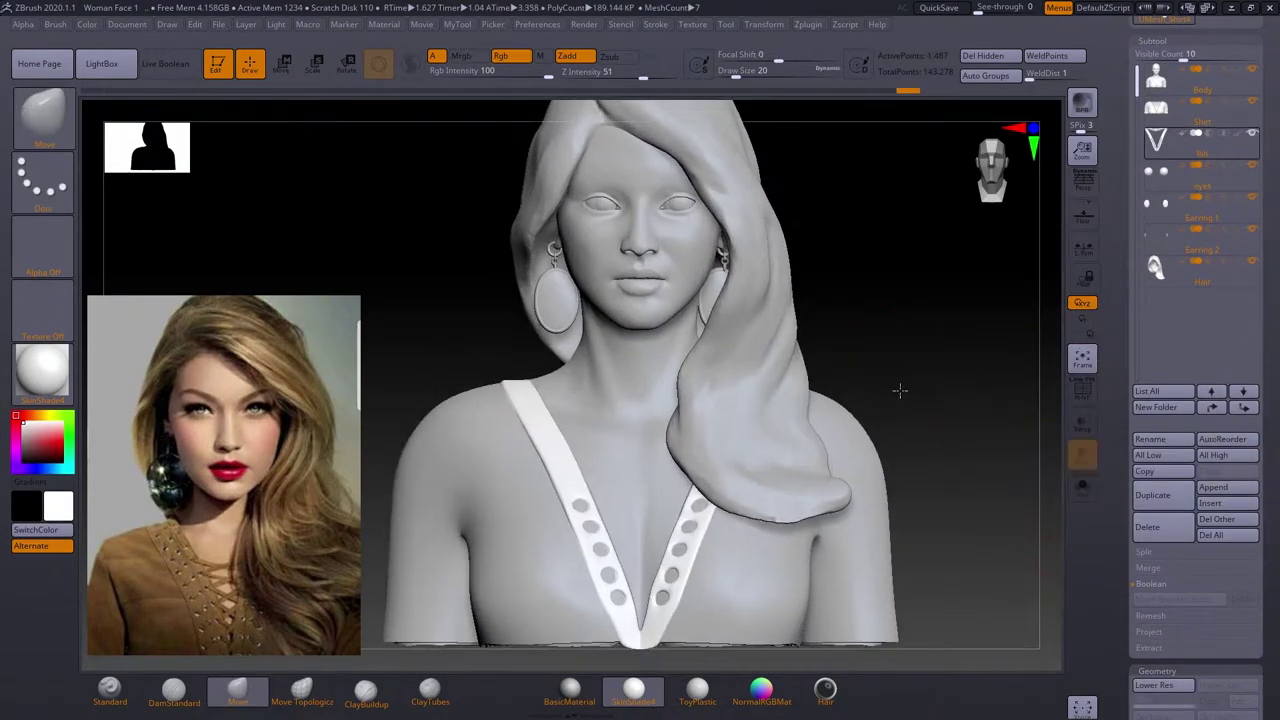
left_click_drag(900, 390, 588, 503)
mouse_move(908, 362)
right_mouse_down()
mouse_move(934, 391)
mouse_move(900, 437)
mouse_move(948, 423)
right_mouse_up()
mouse_move(585, 477)
right_mouse_down()
mouse_move(460, 435)
mouse_move(780, 194)
right_mouse_up()
Solo the shirt subtool and give it BasicMaterial.
key("alt+s")
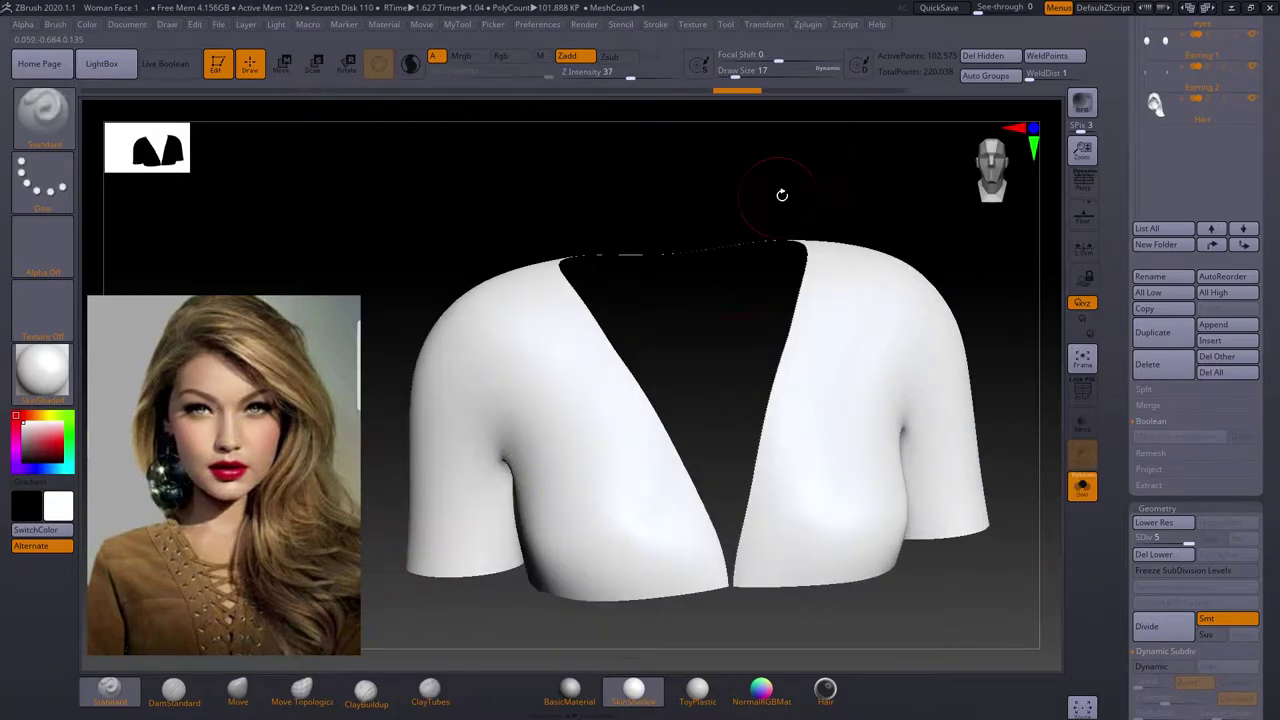
left_click(692, 24)
mouse_move(500, 443)
right_mouse_down()
mouse_move(527, 483)
mouse_move(634, 323)
mouse_move(660, 429)
mouse_move(723, 289)
mouse_move(615, 395)
mouse_move(698, 362)
right_mouse_up()
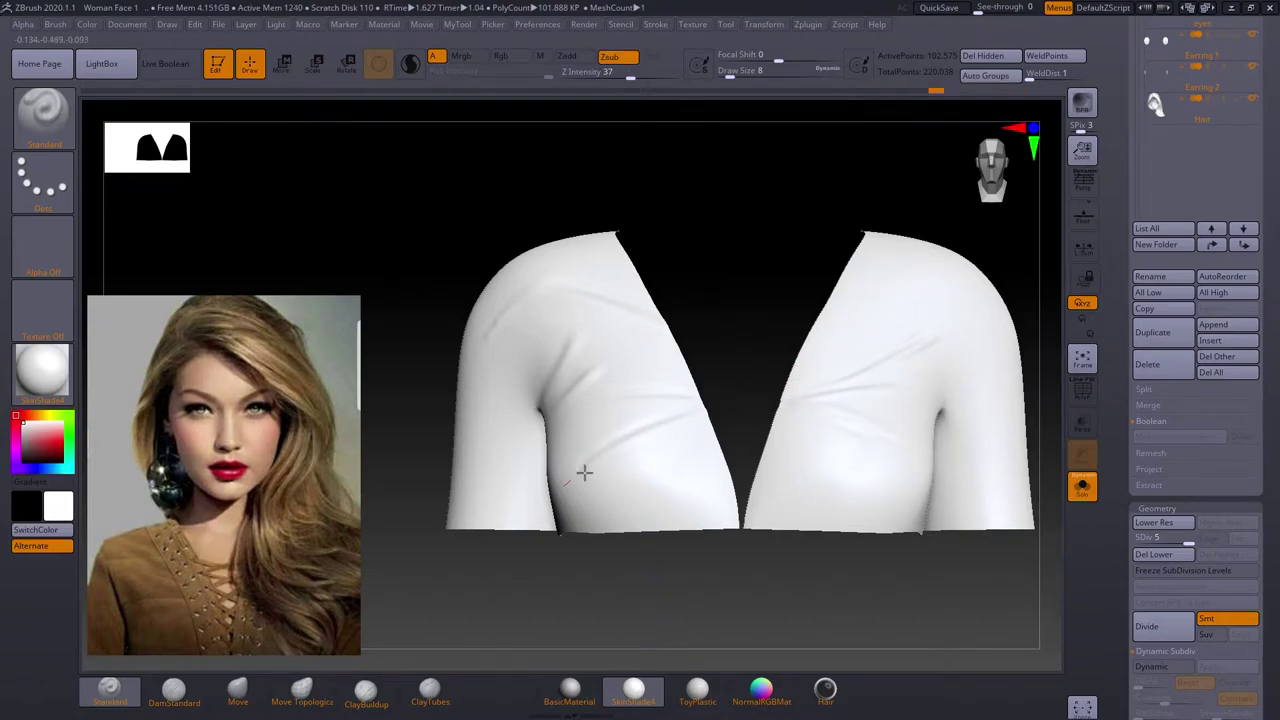
right_click_drag(684, 386, 661, 344)
mouse_move(638, 296)
right_mouse_down()
mouse_move(623, 406)
mouse_move(420, 283)
right_mouse_up()
left_click(569, 688)
Carve DamStandard fabric creases across the shirt's front, shoulders and back, adjusting brush size.
mouse_move(614, 342)
right_mouse_down()
mouse_move(666, 297)
mouse_move(731, 286)
mouse_move(557, 286)
mouse_move(508, 323)
mouse_move(720, 309)
mouse_move(674, 354)
mouse_move(788, 354)
mouse_move(829, 286)
mouse_move(840, 437)
mouse_move(835, 337)
mouse_move(803, 289)
mouse_move(509, 271)
mouse_move(607, 272)
mouse_move(543, 400)
mouse_move(627, 345)
right_mouse_up()
left_click(173, 688)
mouse_move(644, 272)
right_mouse_down("shift")
mouse_move(737, 400)
mouse_move(734, 367)
right_mouse_up("shift")
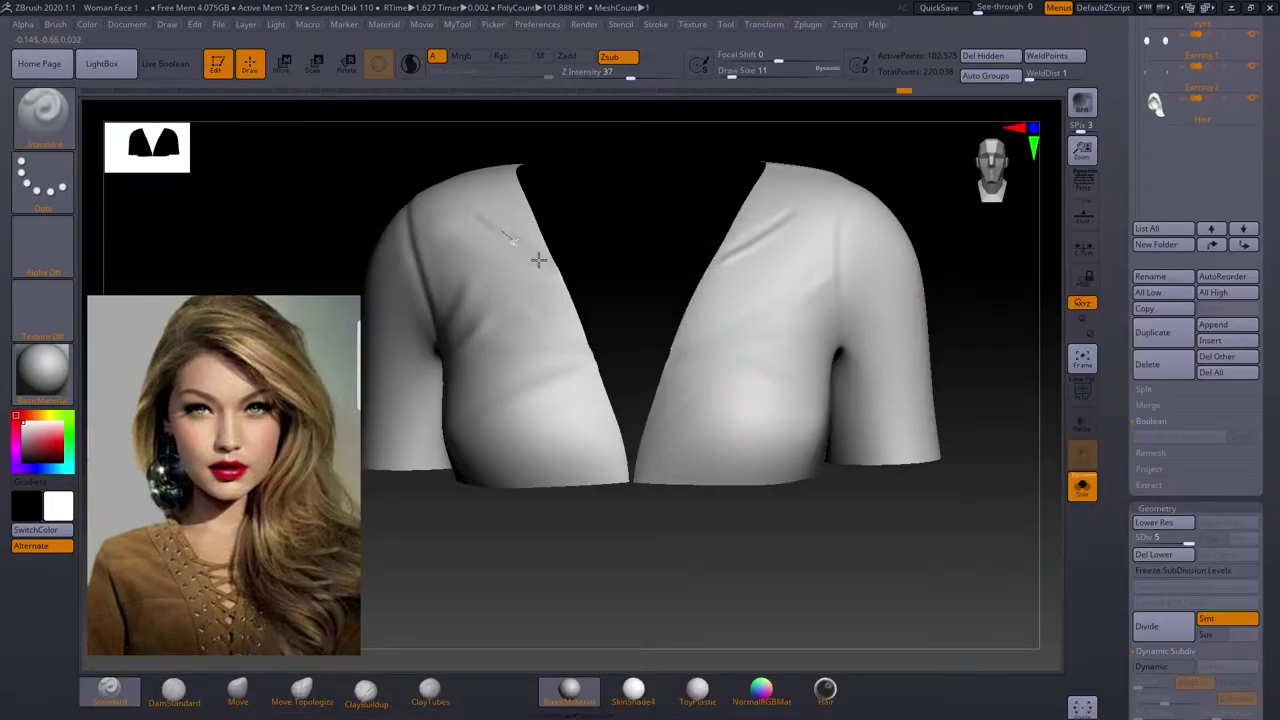
mouse_move(719, 274)
right_mouse_down()
mouse_move(697, 346)
mouse_move(797, 403)
mouse_move(758, 246)
mouse_move(733, 355)
right_mouse_up()
key("s")
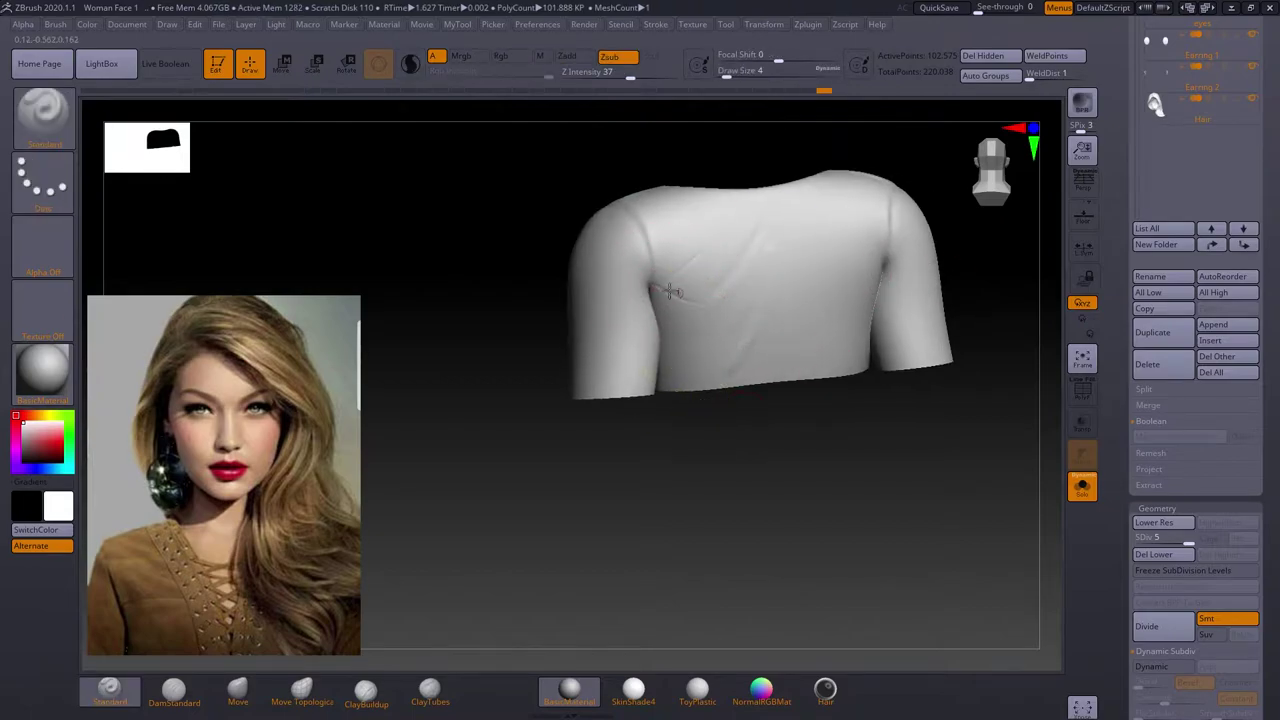
right_click_drag(672, 291, 872, 268)
right_click_drag(750, 345, 763, 296, "shift")
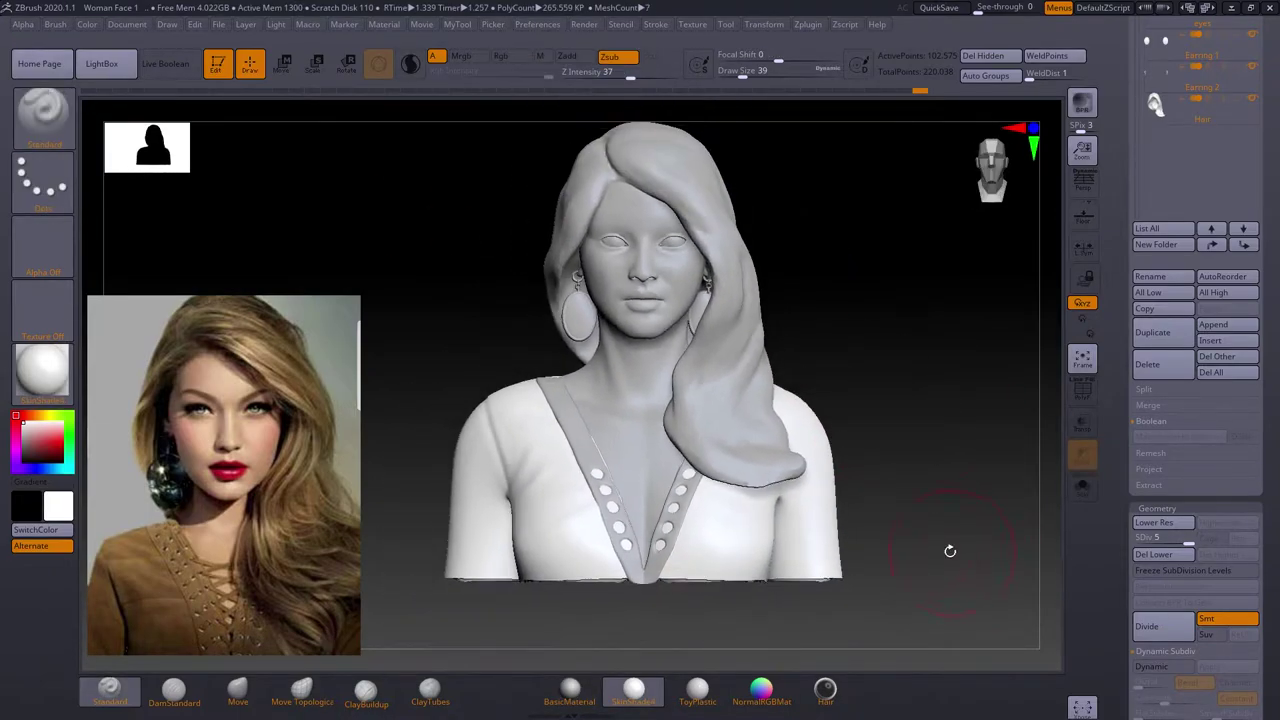
mouse_move(806, 390)
right_mouse_down()
mouse_move(664, 314)
mouse_move(598, 345)
right_mouse_up()
Sharpen the holed V strap's edge into a crease with the Pinch brush.
right_click(657, 335)
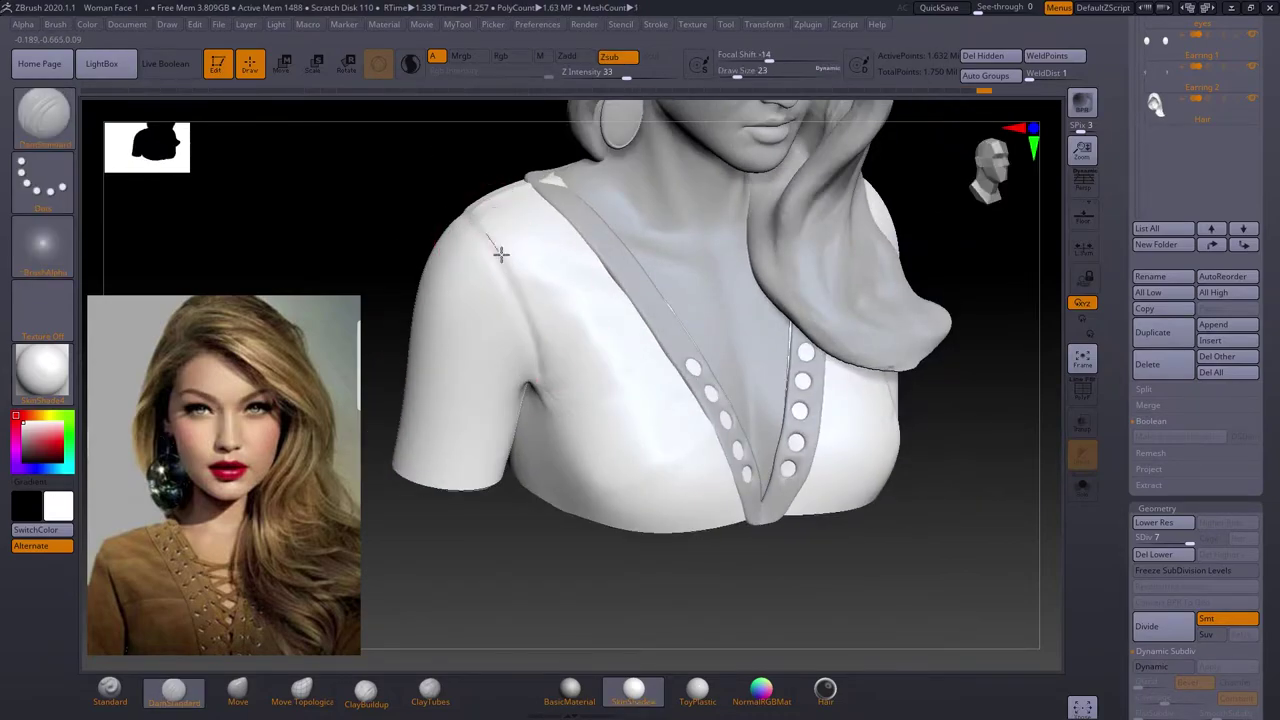
key("b")
key("p")
key("i")
right_click_drag(529, 240, 855, 465)
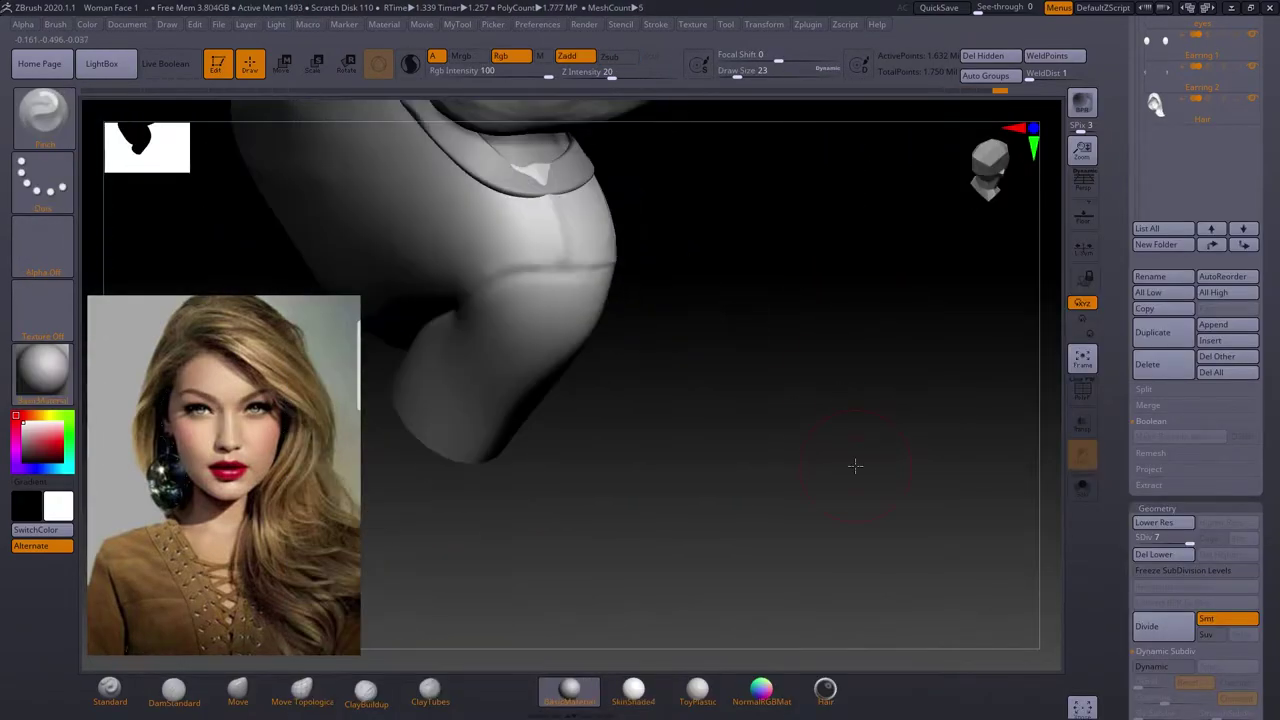
mouse_move(686, 271)
right_mouse_down()
mouse_move(663, 300)
mouse_move(565, 230)
right_mouse_up()
Nudge the strap closer against the chest with the Move brush.
key("b")
left_click(565, 230)
right_click_drag(857, 377, 1031, 360)
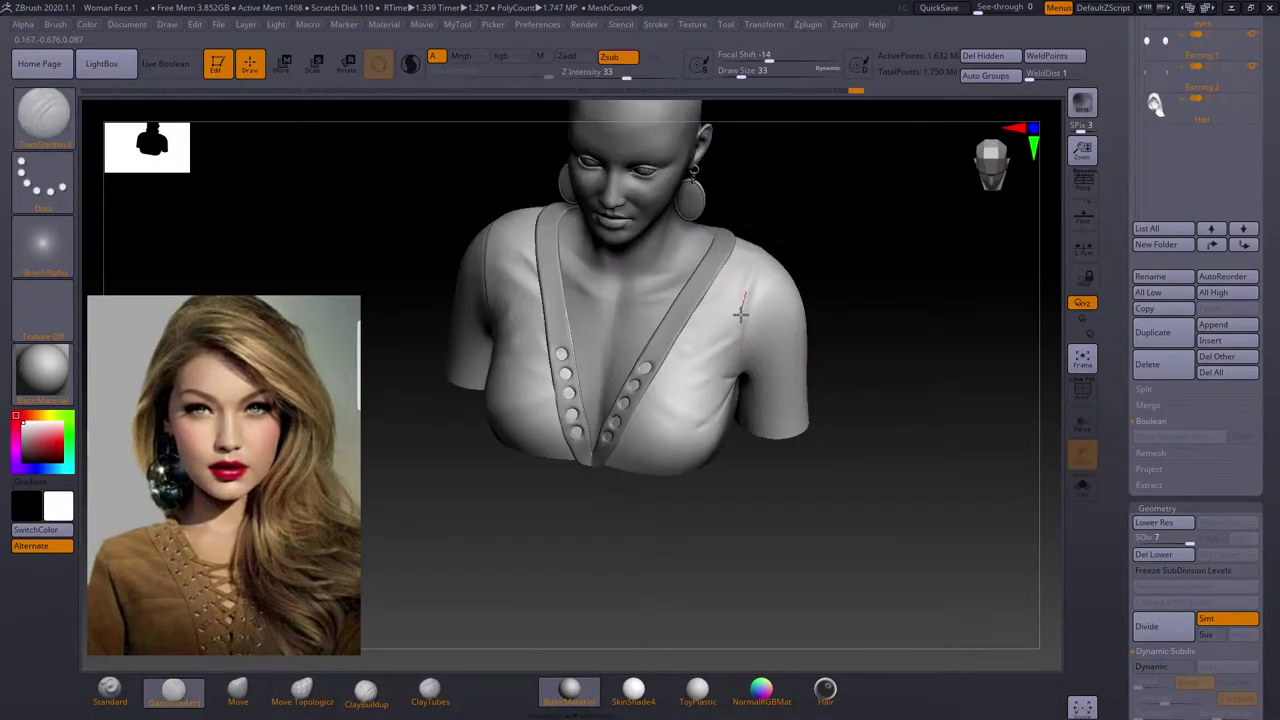
mouse_move(748, 290)
right_mouse_down()
mouse_move(880, 380)
mouse_move(672, 427)
right_mouse_up()
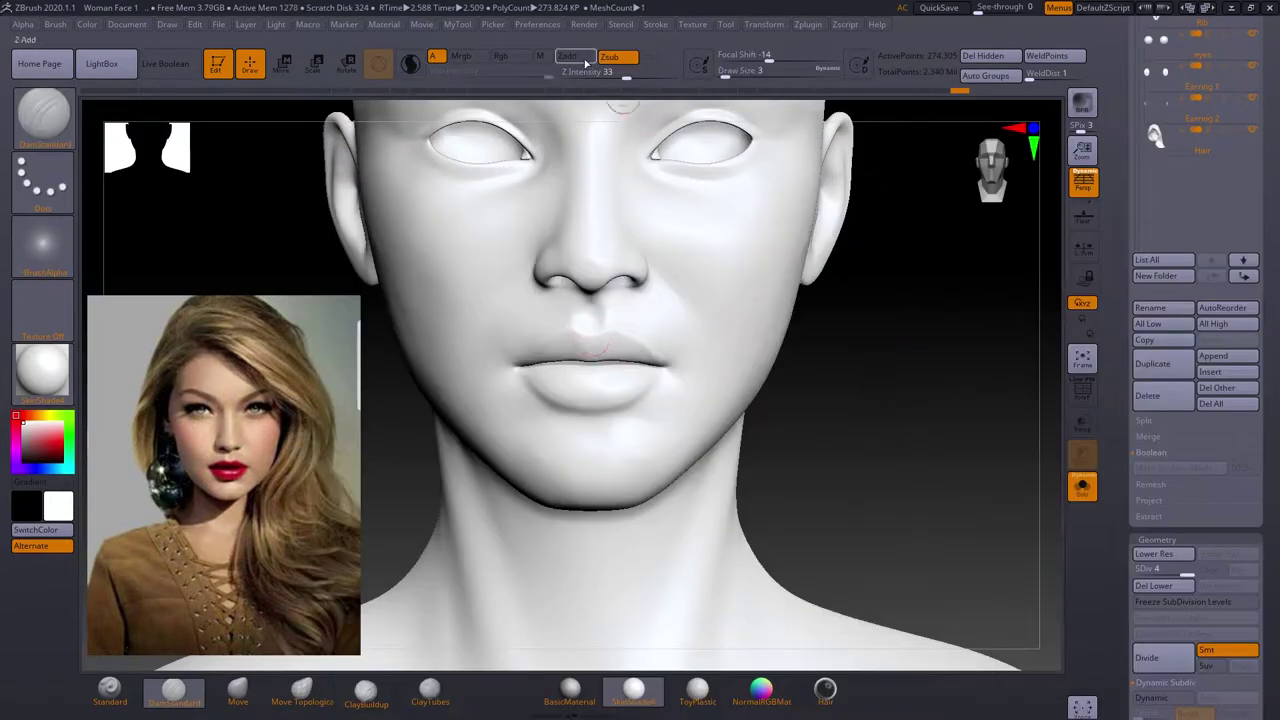
Apply BasicMaterial to the face and raise it one subdivision level with Higher Res.
left_click_drag(584, 405, 754, 257, "alt")
left_click_drag(646, 434, 956, 517)
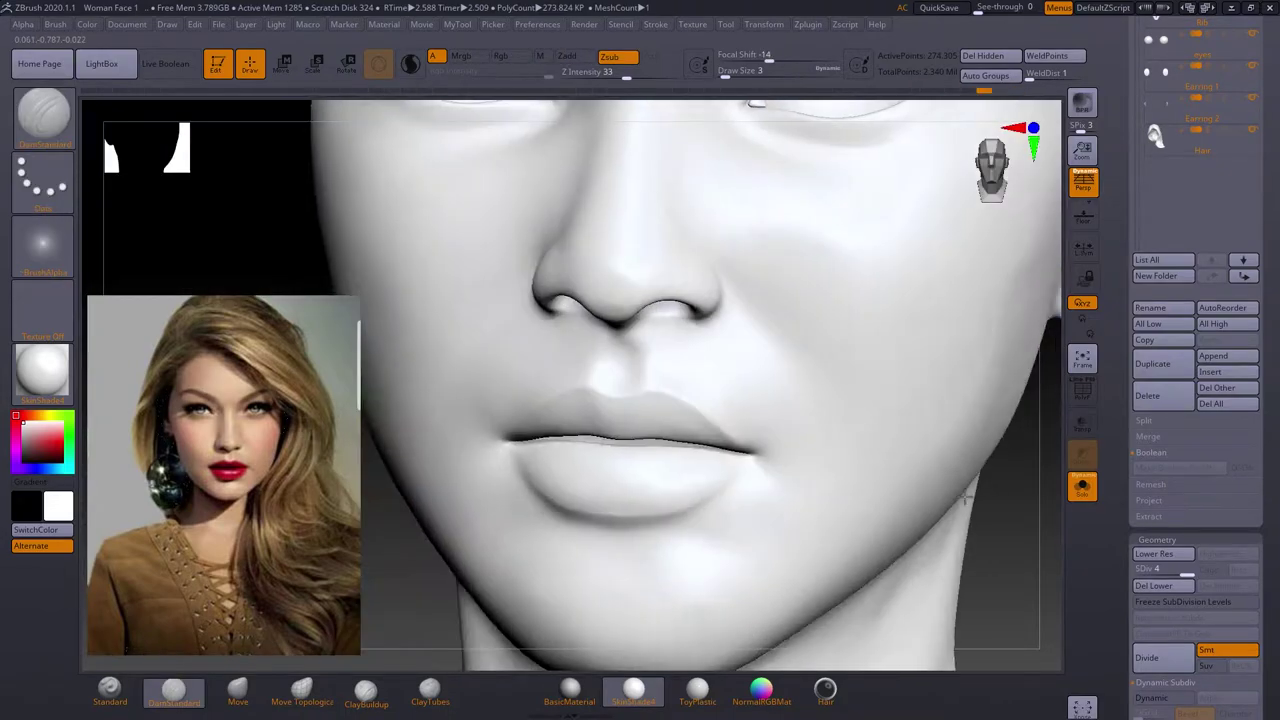
left_click(569, 688)
left_click_drag(640, 574, 850, 412)
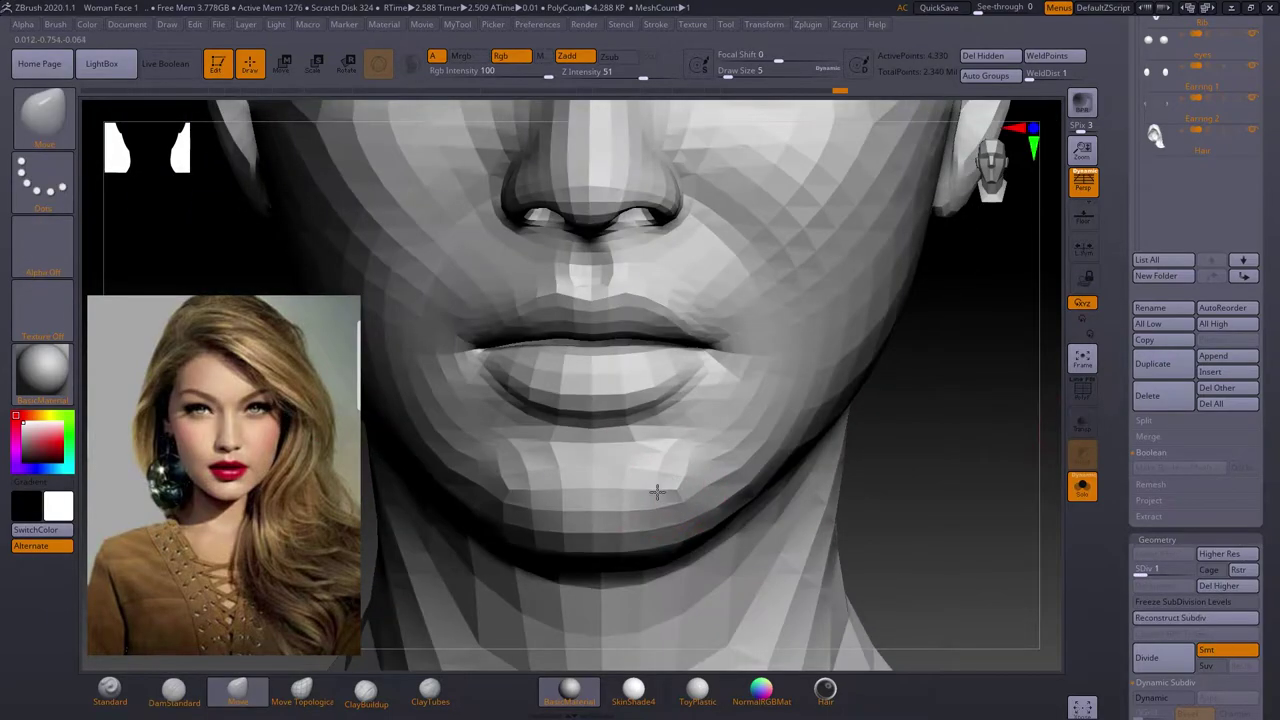
left_click(1140, 568)
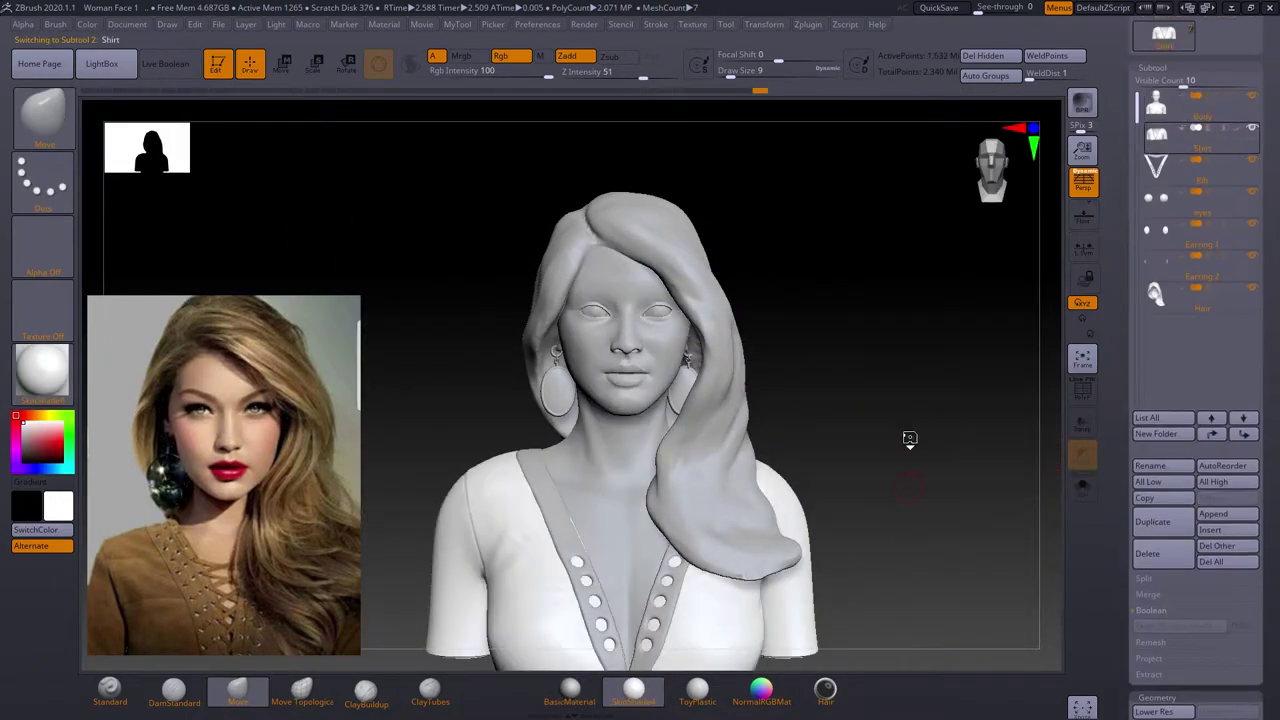
Turn on surface noise for the solo shirt and unwrap its UVs with UV Master.
left_click(1148, 393)
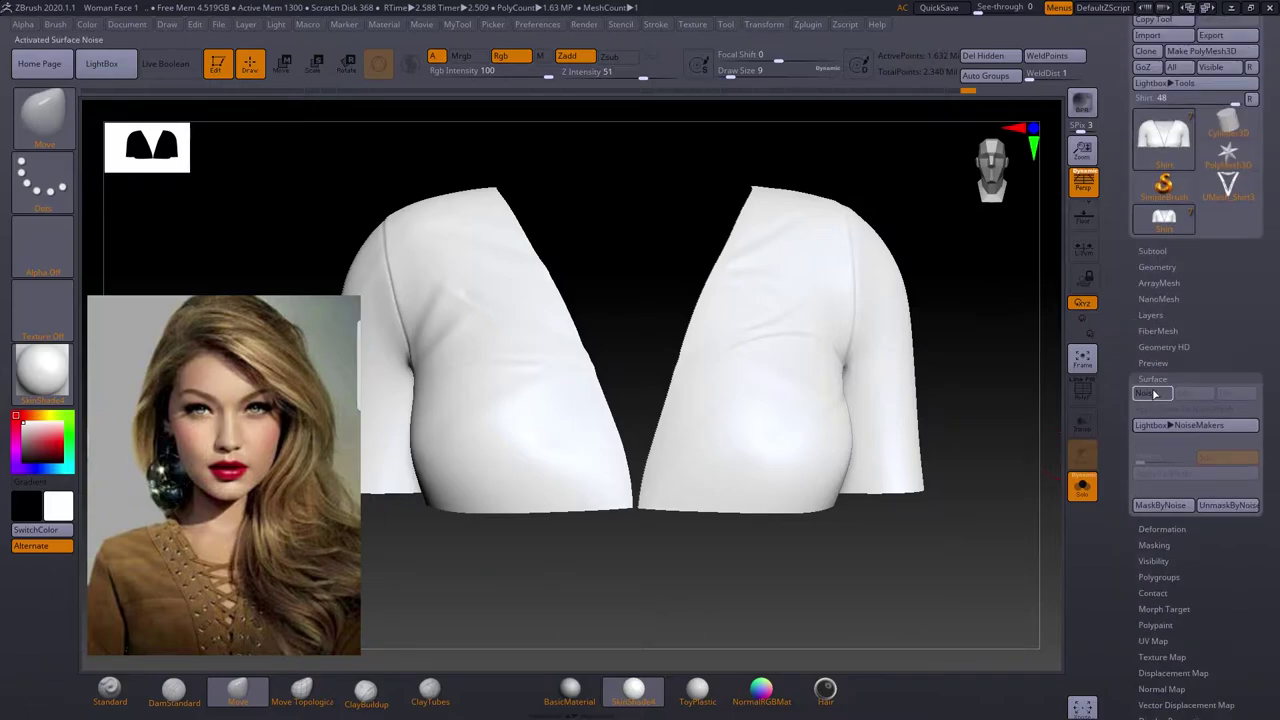
left_click(807, 24)
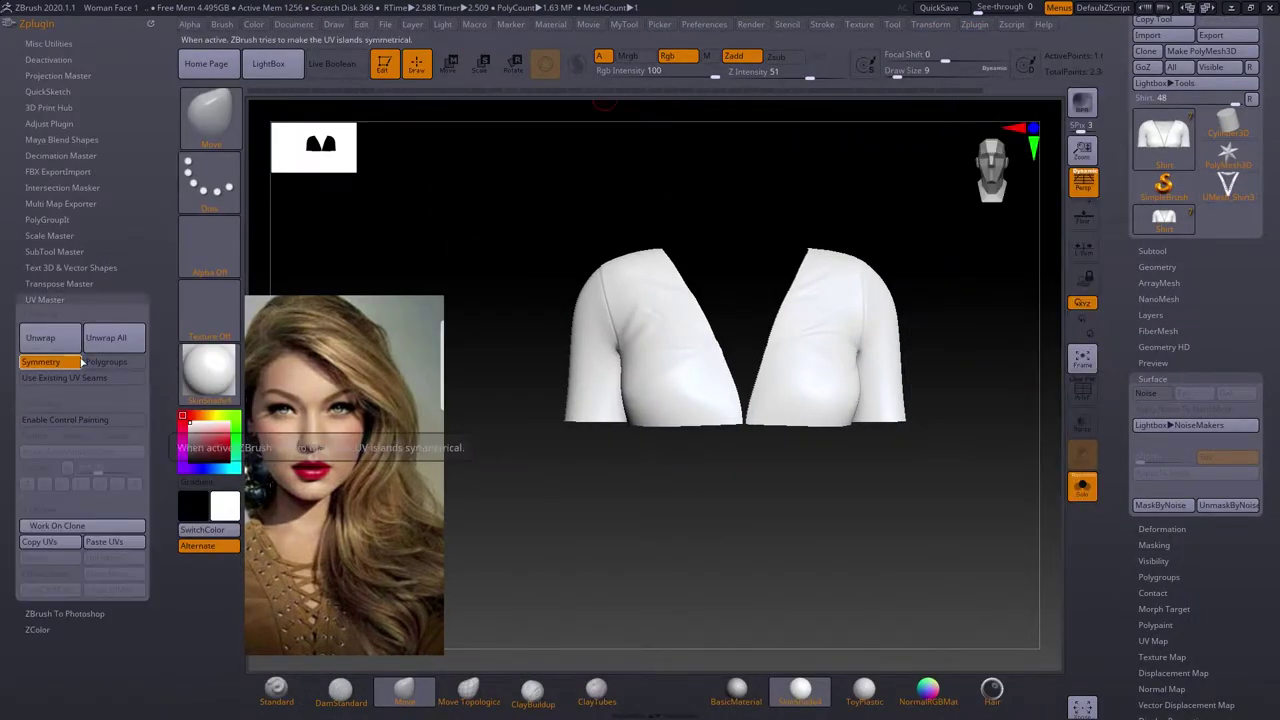
left_click(57, 525)
left_click(40, 337)
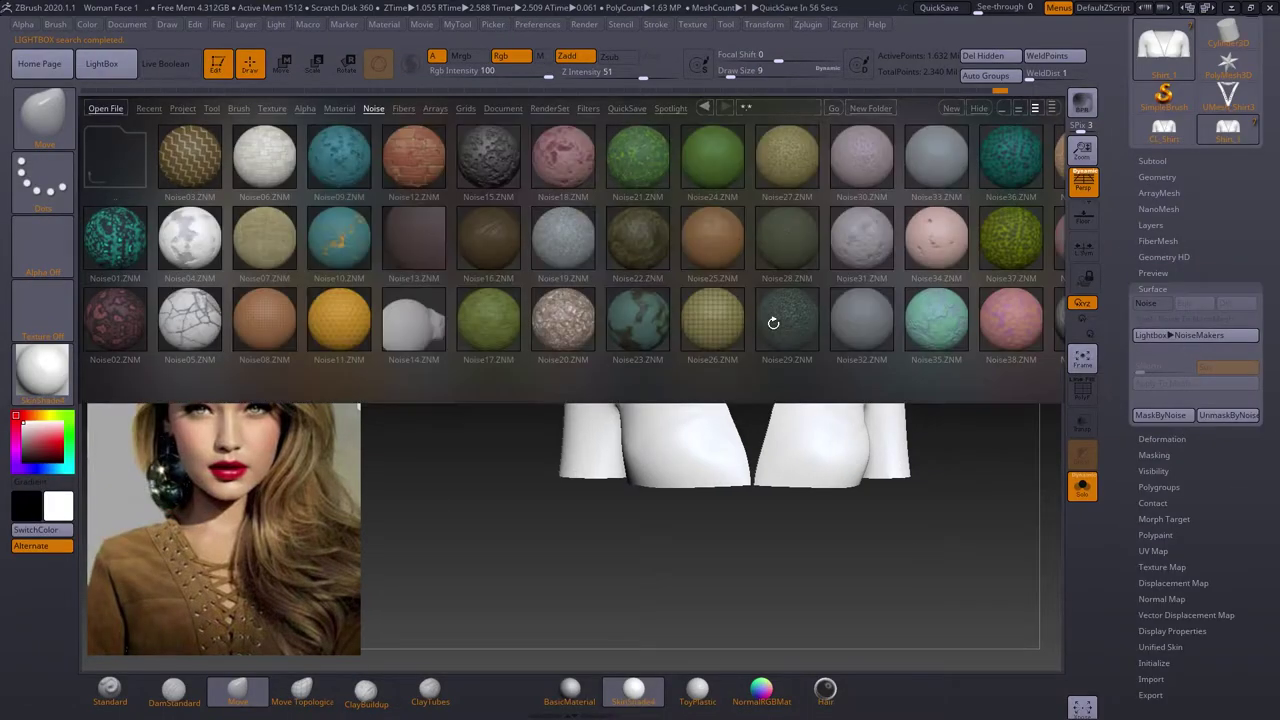
Preview the shirt's surface noise and make it finer and denser.
left_click(1190, 303)
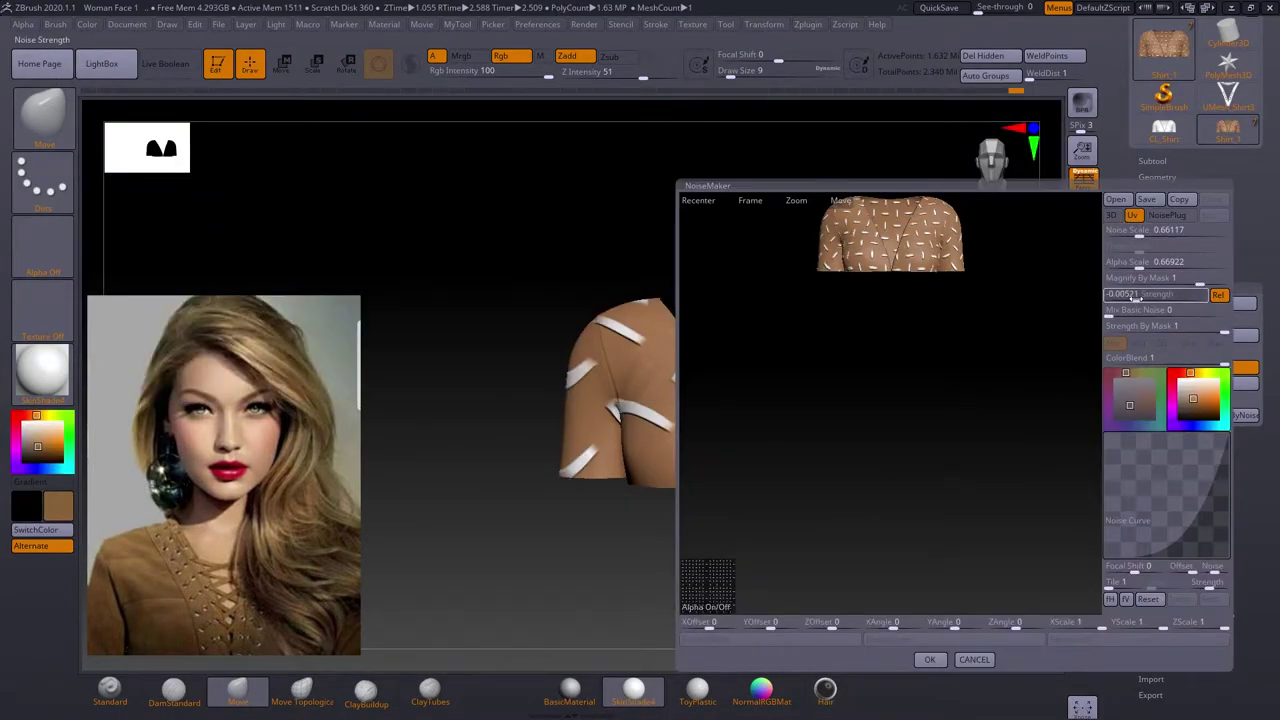
left_click(1135, 232)
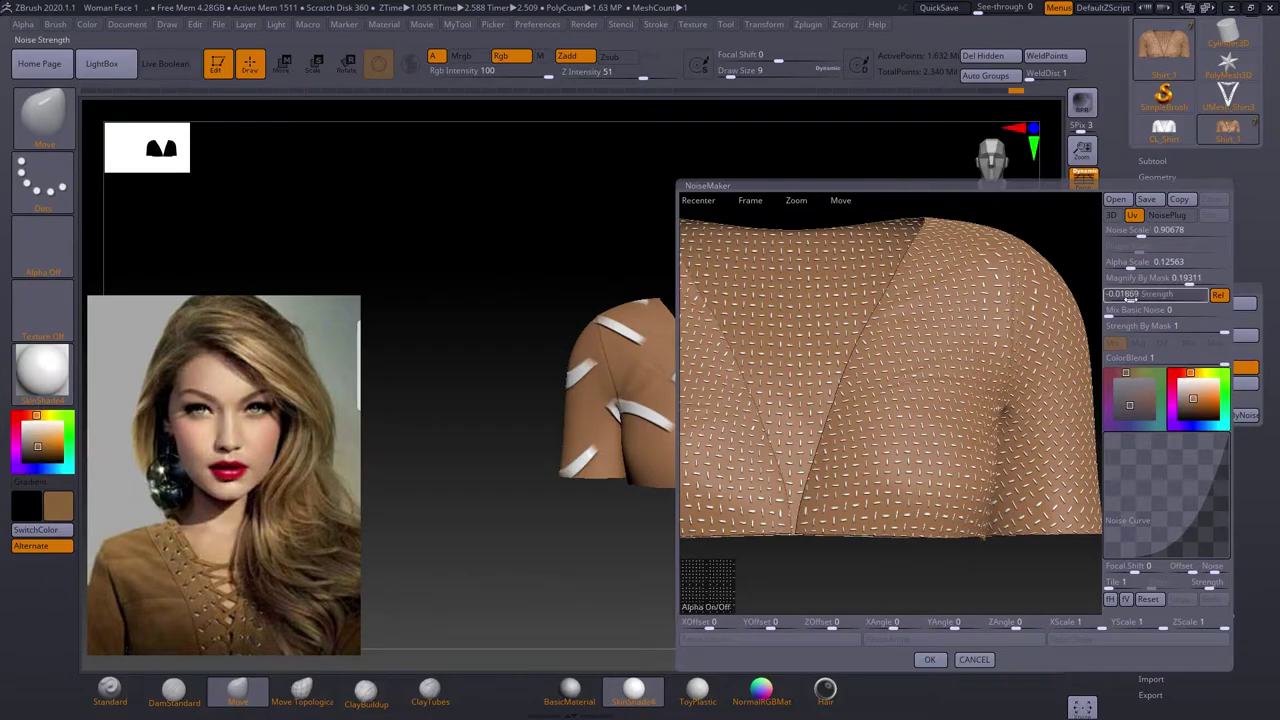
left_click_drag(1130, 263, 1127, 268)
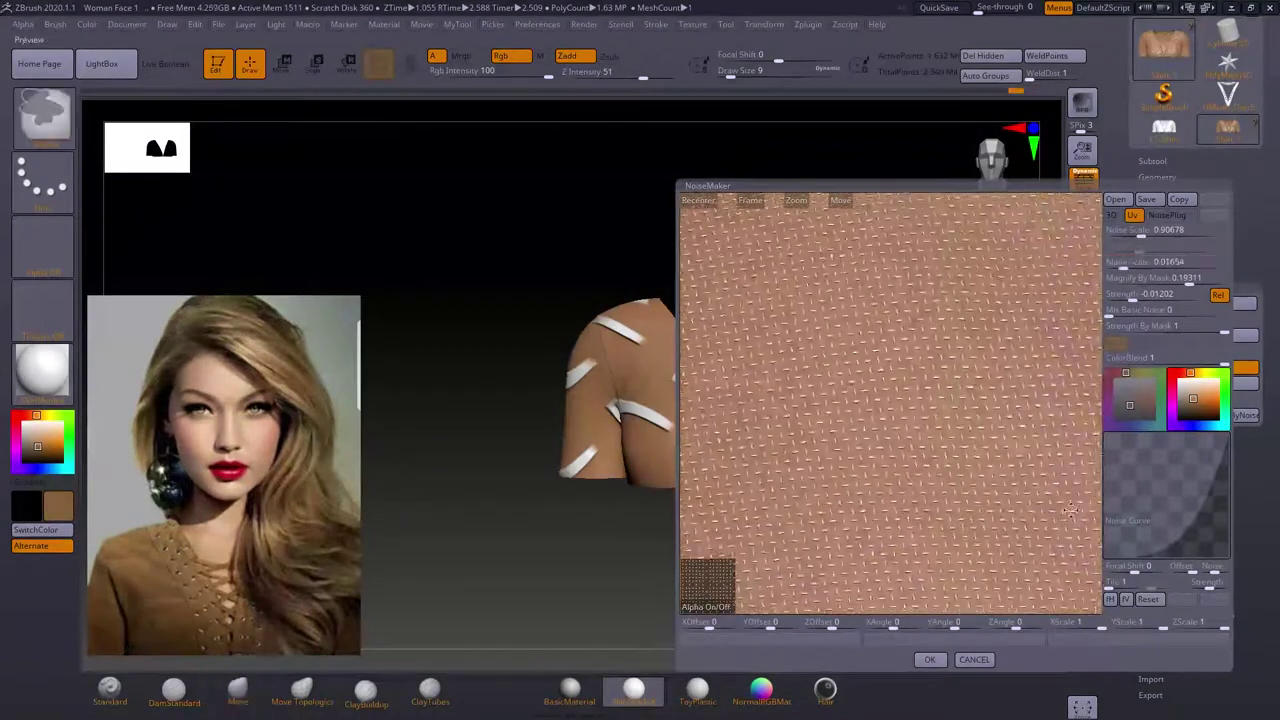
left_click(929, 659)
Apply the Noise50 woven preset to the shirt in UV mode at Plugin Scale 0.002.
left_click(1196, 335)
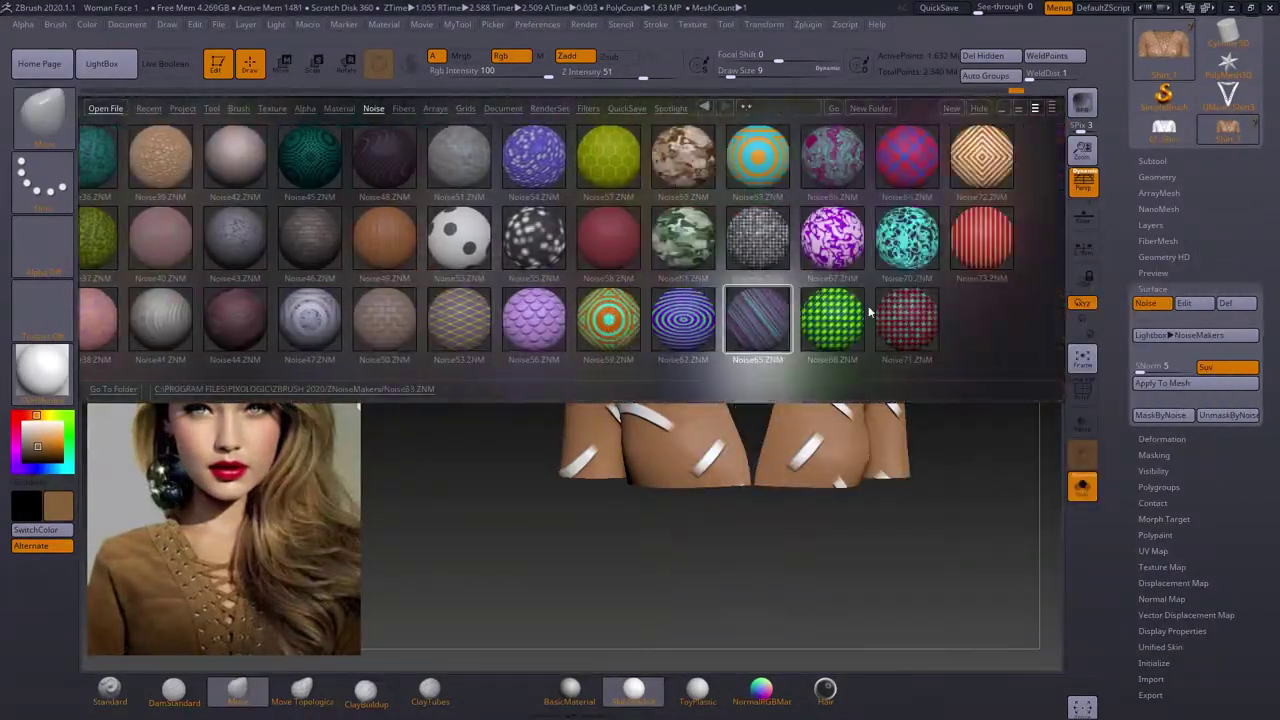
double_click(831, 326)
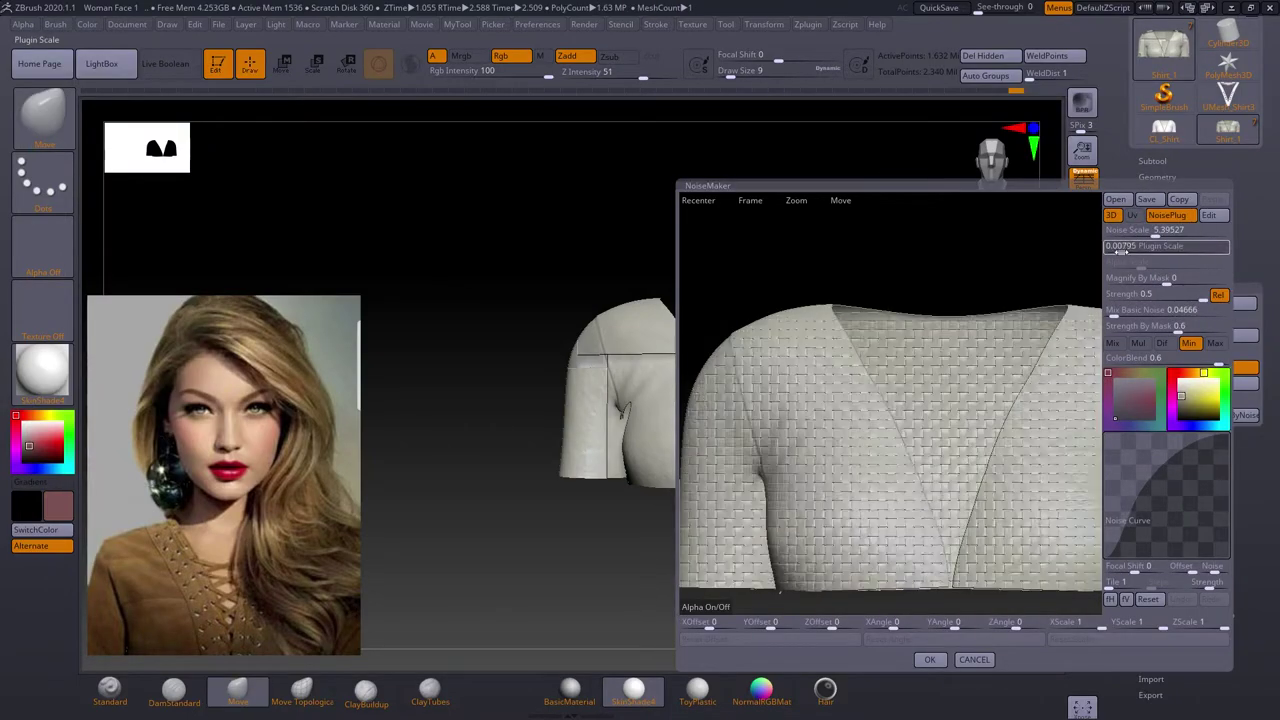
left_click(1132, 215)
left_click_drag(880, 430, 930, 432)
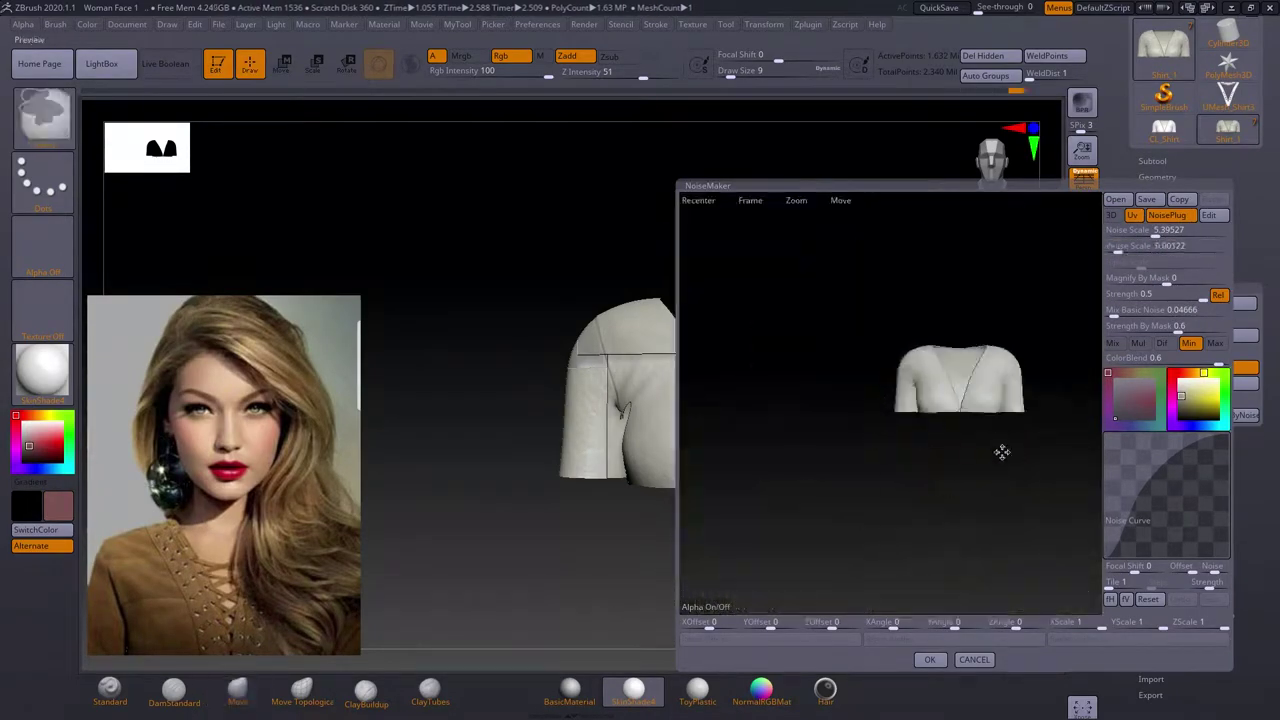
mouse_move(819, 482)
left_mouse_down()
mouse_move(834, 372)
mouse_move(894, 464)
mouse_move(1193, 393)
left_mouse_up()
left_click(929, 659)
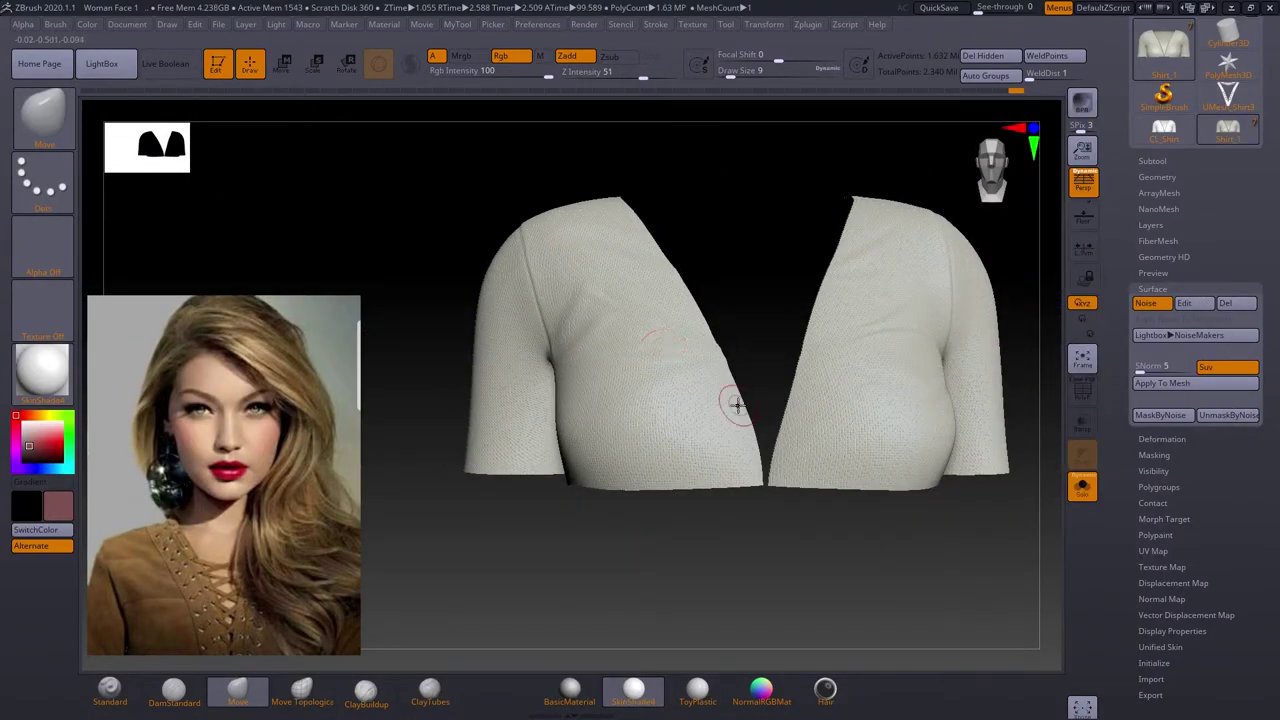
left_click_drag(40, 440, 142, 567)
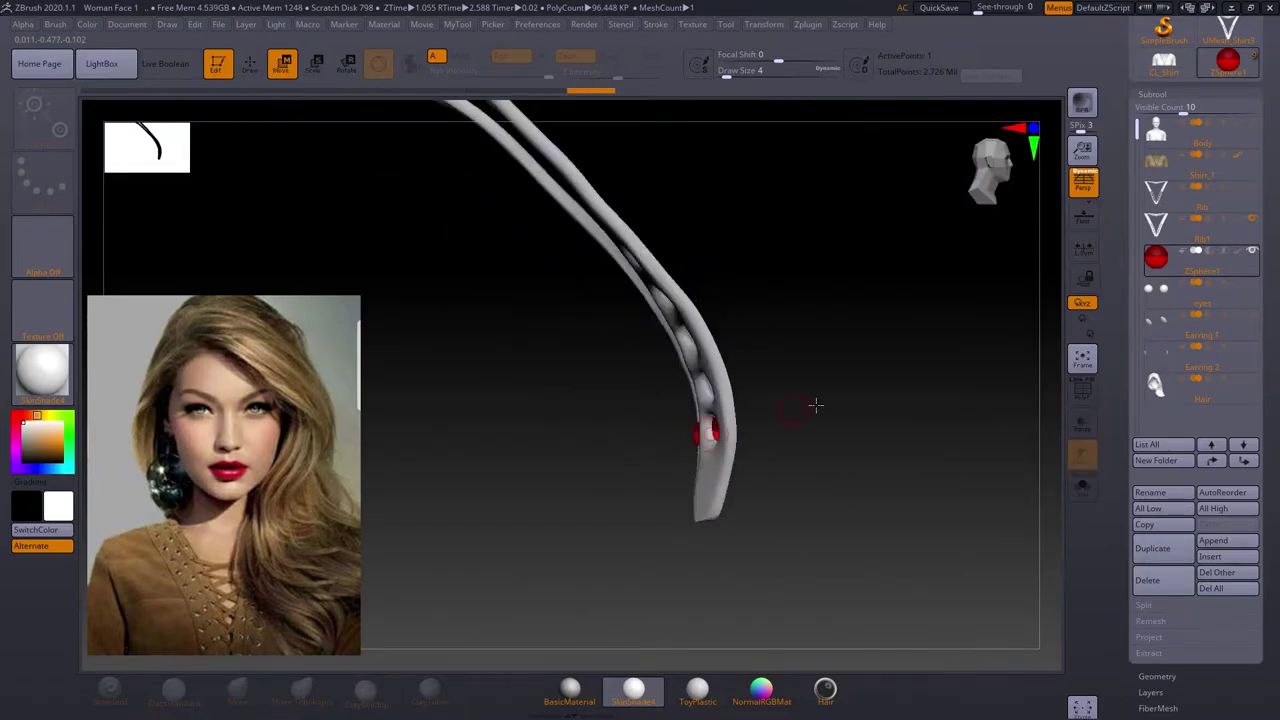
Draw a ZSphere lace down to the bottom of the V and across to the other strap.
right_click_drag(712, 433, 607, 372)
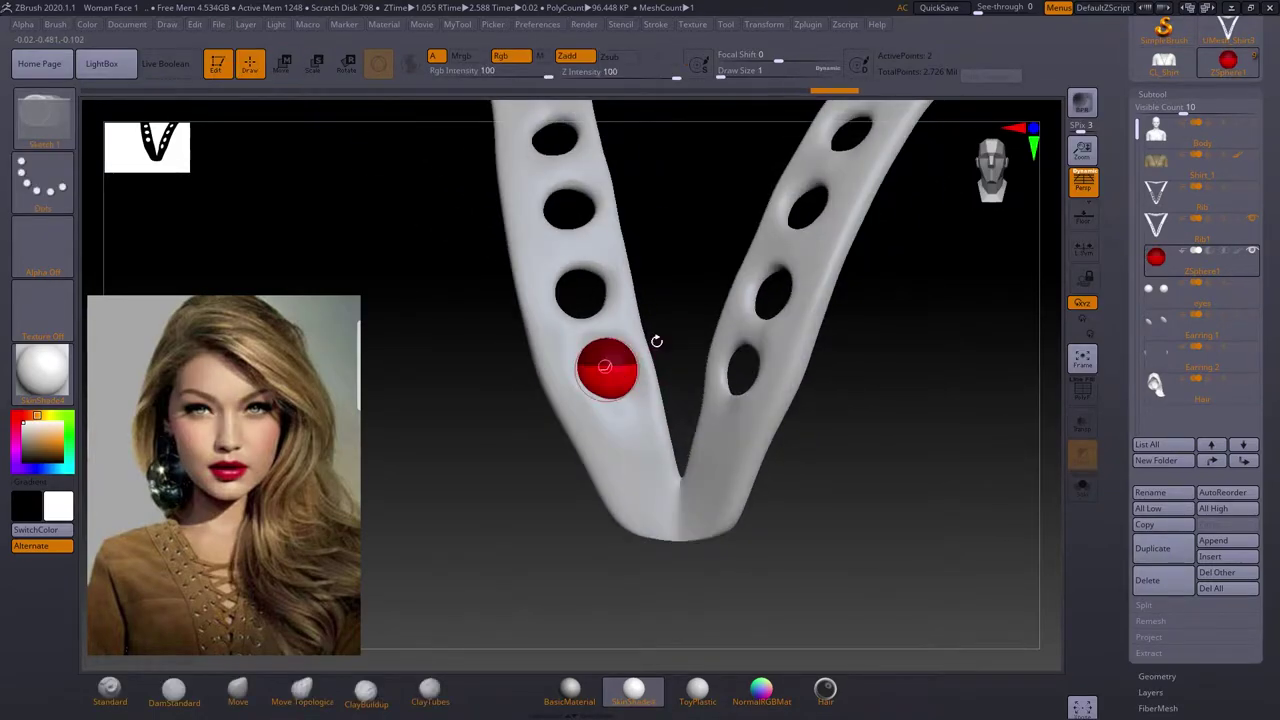
left_click(617, 375)
key("w")
right_click_drag(617, 375, 643, 482)
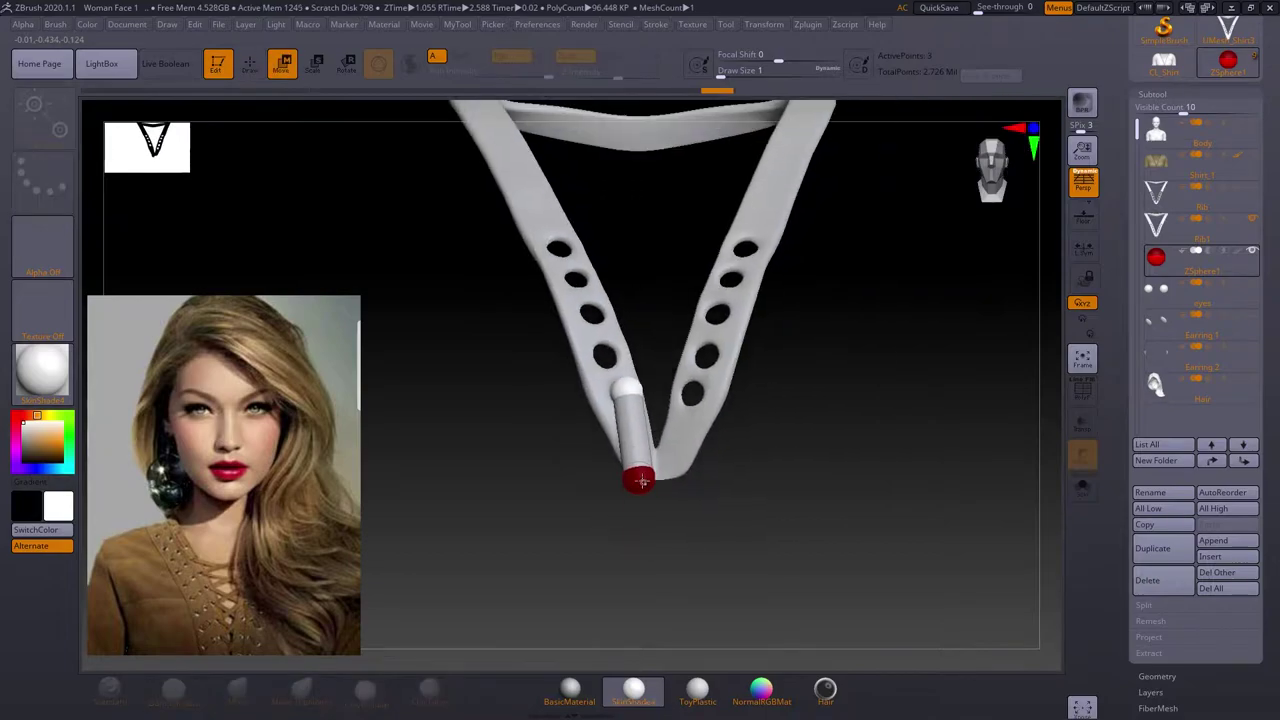
key("q")
right_click_drag(745, 443, 662, 421)
key("w")
key("q")
right_click_drag(776, 495, 808, 424)
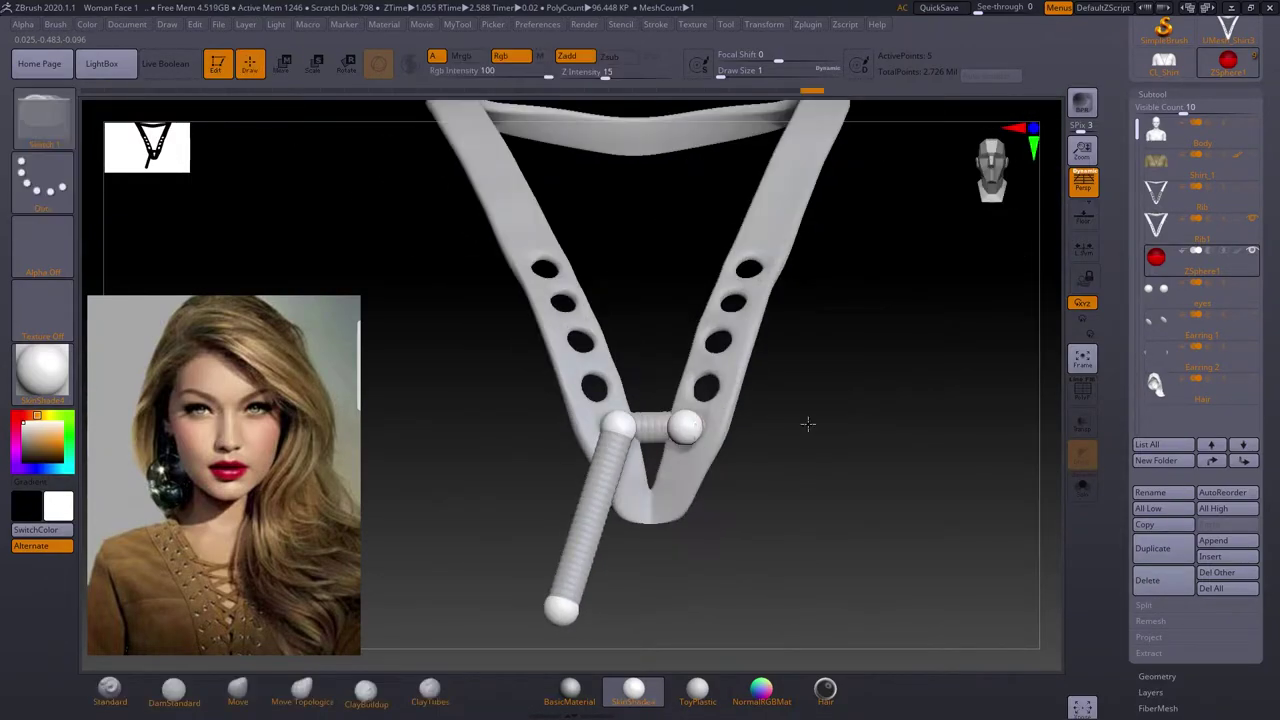
mouse_move(622, 387)
right_mouse_down()
mouse_move(648, 389)
mouse_move(777, 303)
mouse_move(645, 385)
mouse_move(883, 386)
mouse_move(767, 390)
right_mouse_up()
key("w")
key("q")
Thread more ZSphere laces criss-crossing through the strap holes.
right_click_drag(831, 308, 617, 346)
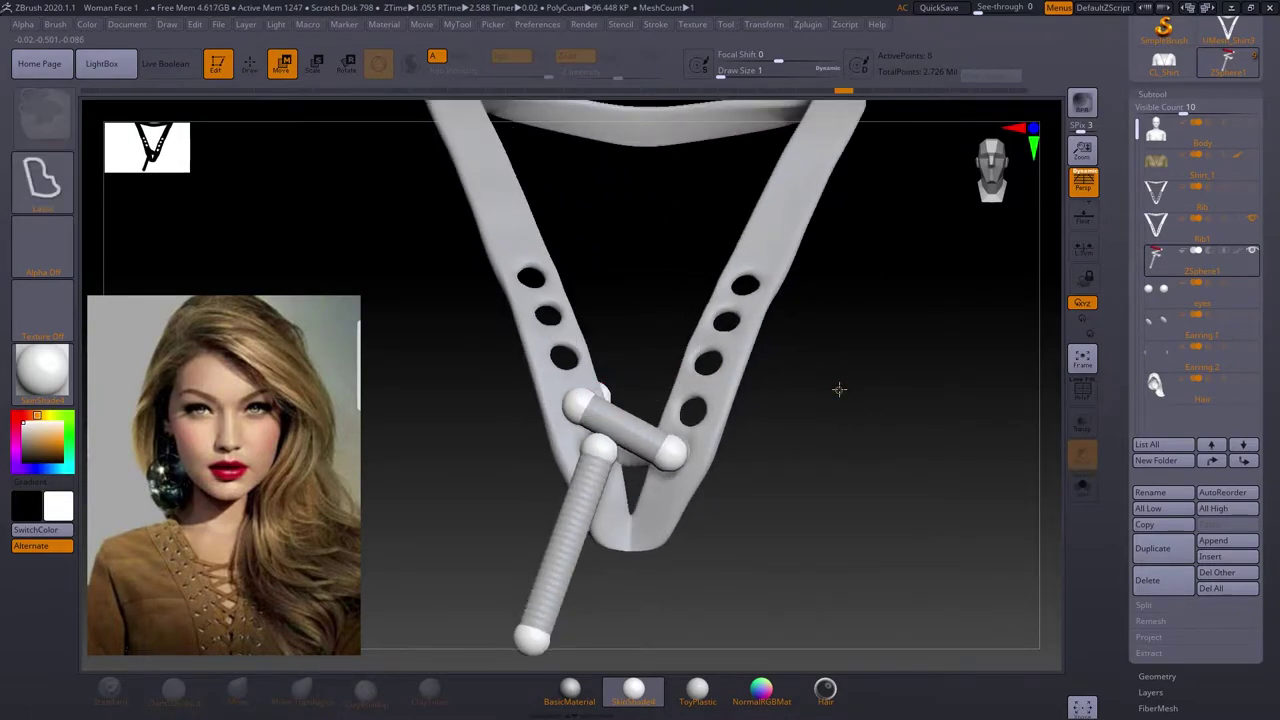
mouse_move(839, 389)
right_mouse_down()
mouse_move(789, 431)
mouse_move(788, 403)
mouse_move(600, 365)
mouse_move(640, 350)
mouse_move(629, 357)
mouse_move(654, 380)
mouse_move(791, 223)
mouse_move(760, 300)
mouse_move(818, 359)
mouse_move(900, 309)
mouse_move(825, 303)
mouse_move(723, 357)
mouse_move(740, 445)
mouse_move(809, 474)
mouse_move(710, 470)
mouse_move(686, 420)
mouse_move(643, 530)
mouse_move(771, 414)
mouse_move(825, 337)
right_mouse_up()
key("q")
key("w")
key("q")
key("w")
key("q")
key("w")
key("r")
right_click_drag(718, 507, 760, 470)
key("q")
Open Adaptive Skin settings and refine the lace ZSpheres along the V neckline.
left_click(1165, 279)
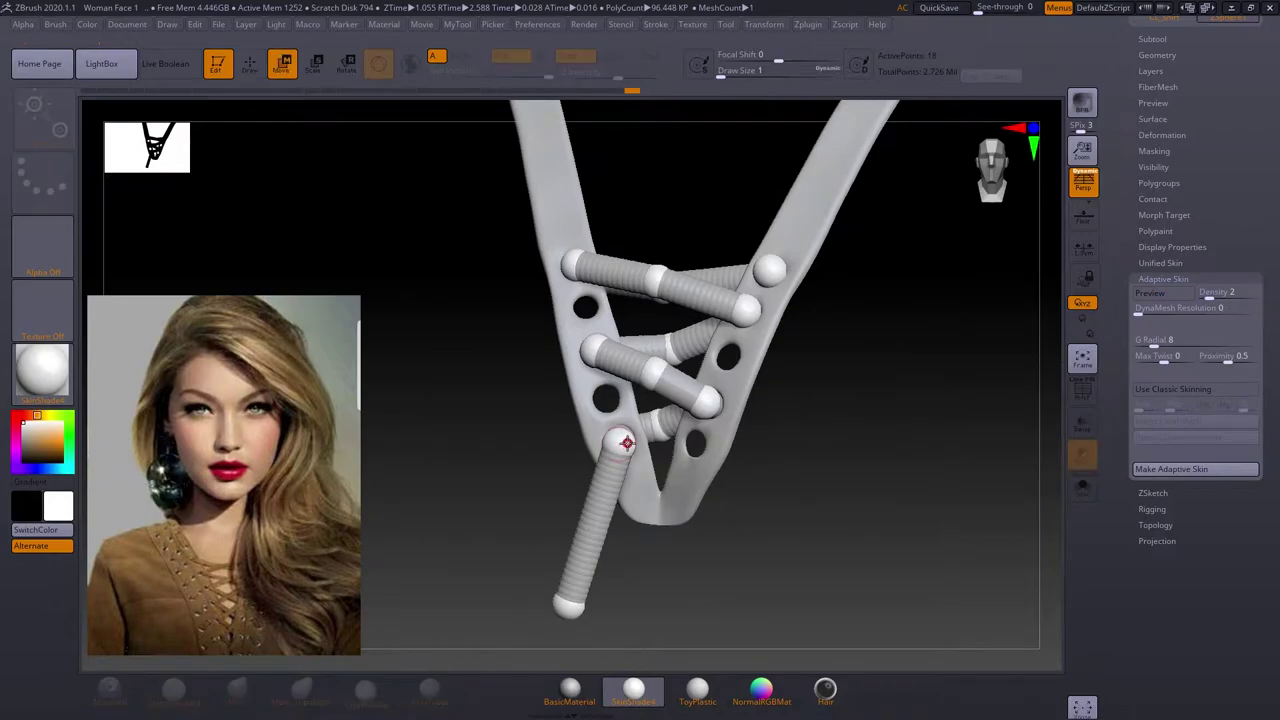
right_click_drag(632, 331, 476, 405)
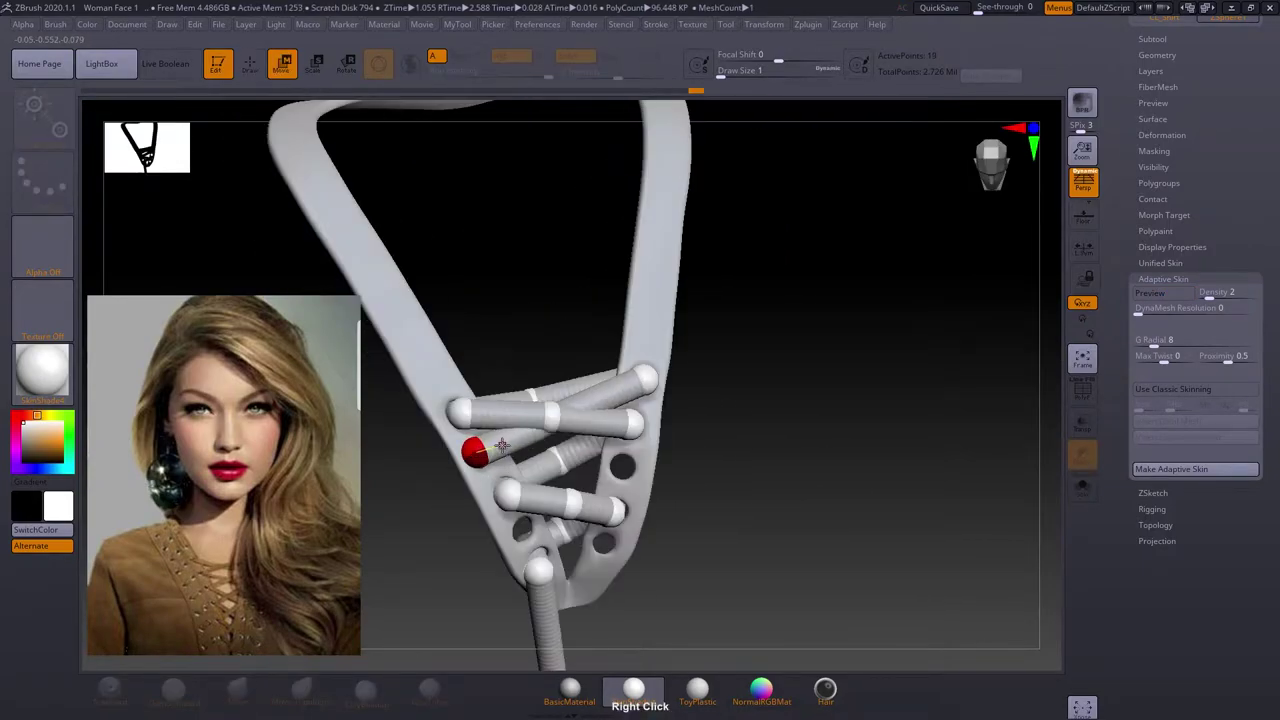
mouse_move(822, 433)
right_mouse_down()
mouse_move(760, 473)
mouse_move(861, 396)
right_mouse_up()
key("w")
right_click_drag(803, 354, 680, 325)
key("q")
key("q")
mouse_move(854, 365)
right_mouse_down()
mouse_move(786, 369)
mouse_move(771, 391)
mouse_move(672, 375)
mouse_move(666, 414)
mouse_move(671, 400)
mouse_move(700, 420)
mouse_move(789, 432)
mouse_move(837, 466)
mouse_move(780, 534)
right_mouse_up()
key("w")
Preview the lacing as a skinned mesh in isolation, then show the full bust.
key("a")
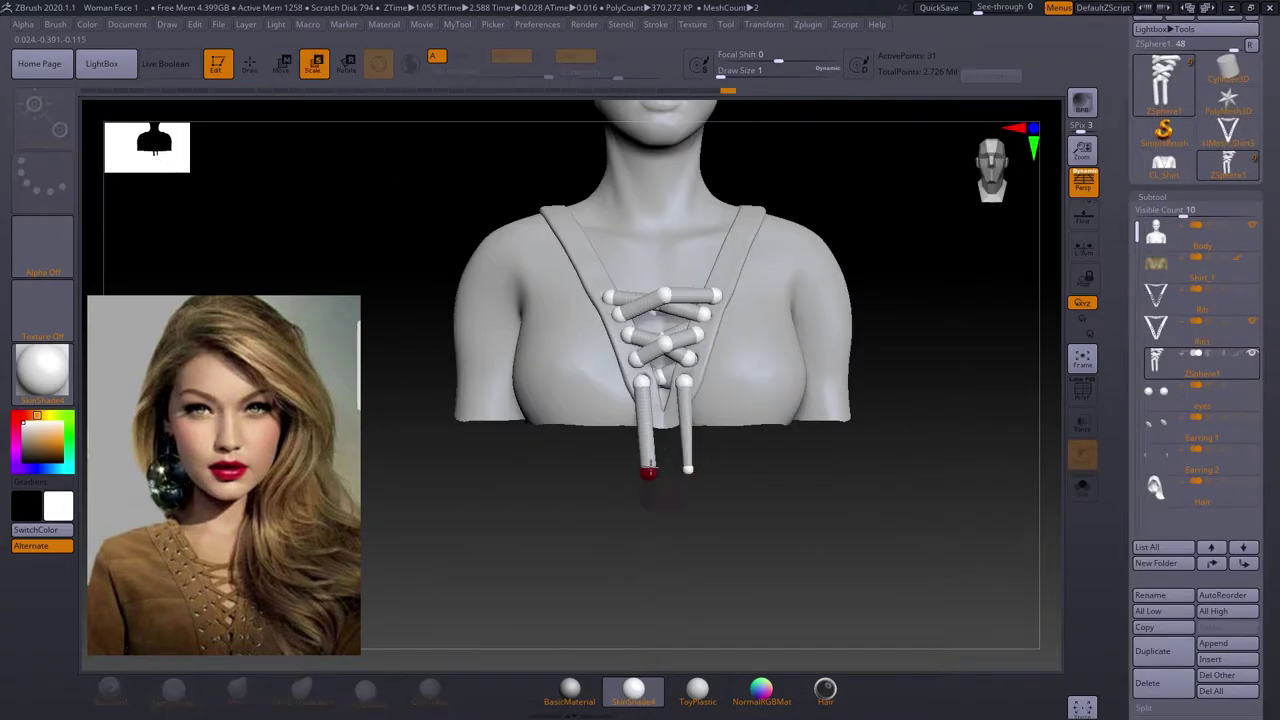
key("f")
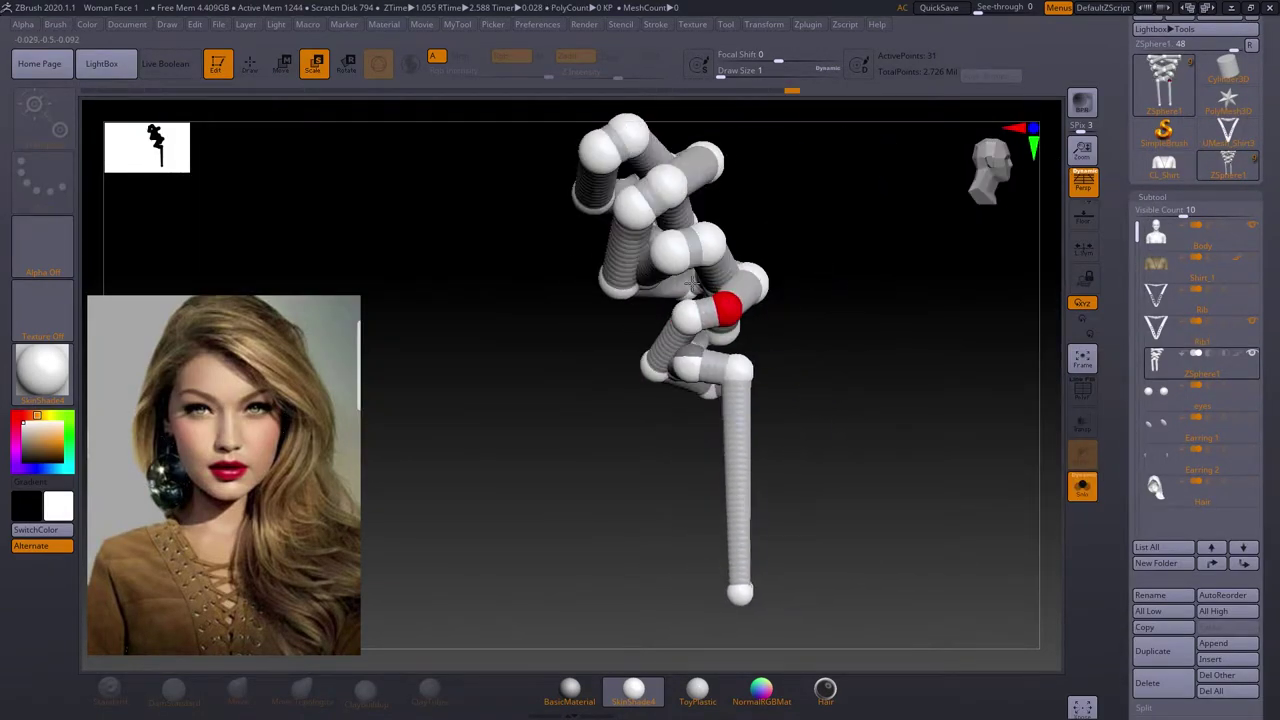
mouse_move(845, 195)
right_mouse_down()
mouse_move(886, 363)
mouse_move(763, 351)
mouse_move(836, 277)
mouse_move(804, 237)
right_mouse_up()
mouse_move(563, 234)
right_mouse_down()
mouse_move(746, 249)
mouse_move(894, 403)
mouse_move(879, 425)
right_mouse_up()
key("a")
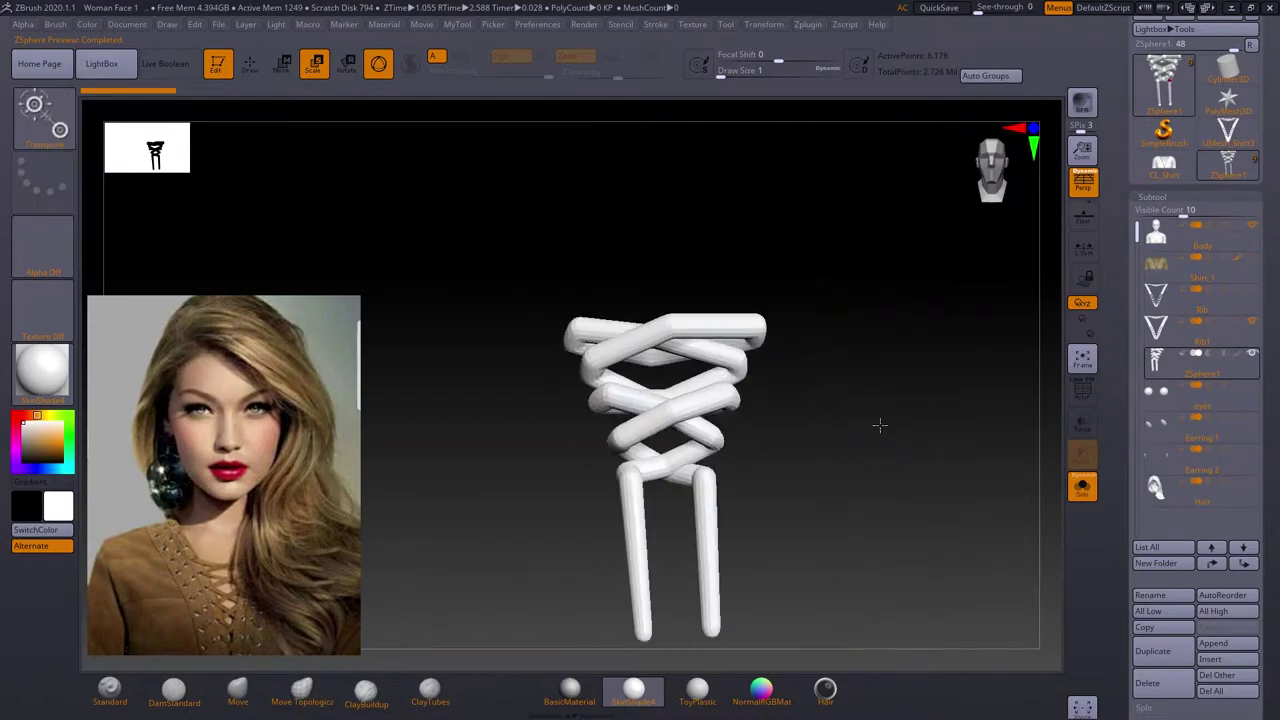
left_click(1082, 487)
scroll(1226, 436, "down", 5)
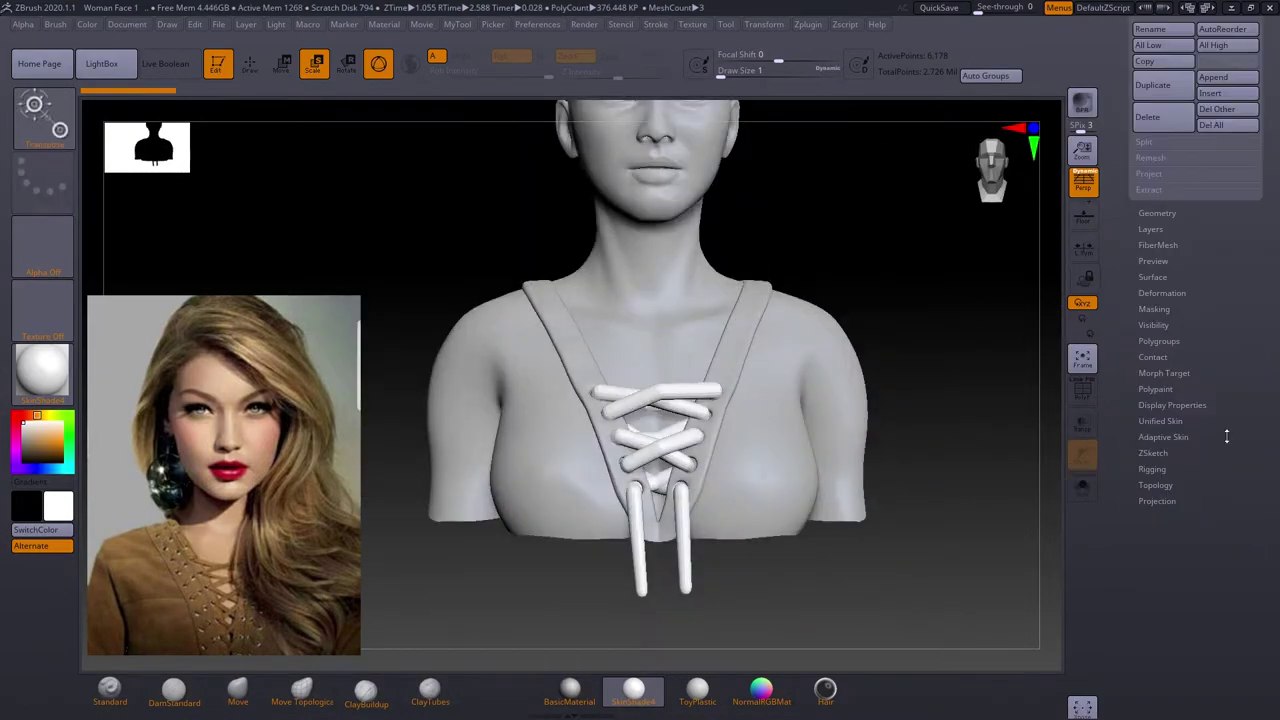
Convert the skinned lacing into the PM3D_ZSphere2 polymesh subtool and inspect it alone.
right_click_drag(843, 480, 834, 465, "alt")
left_click(1157, 127)
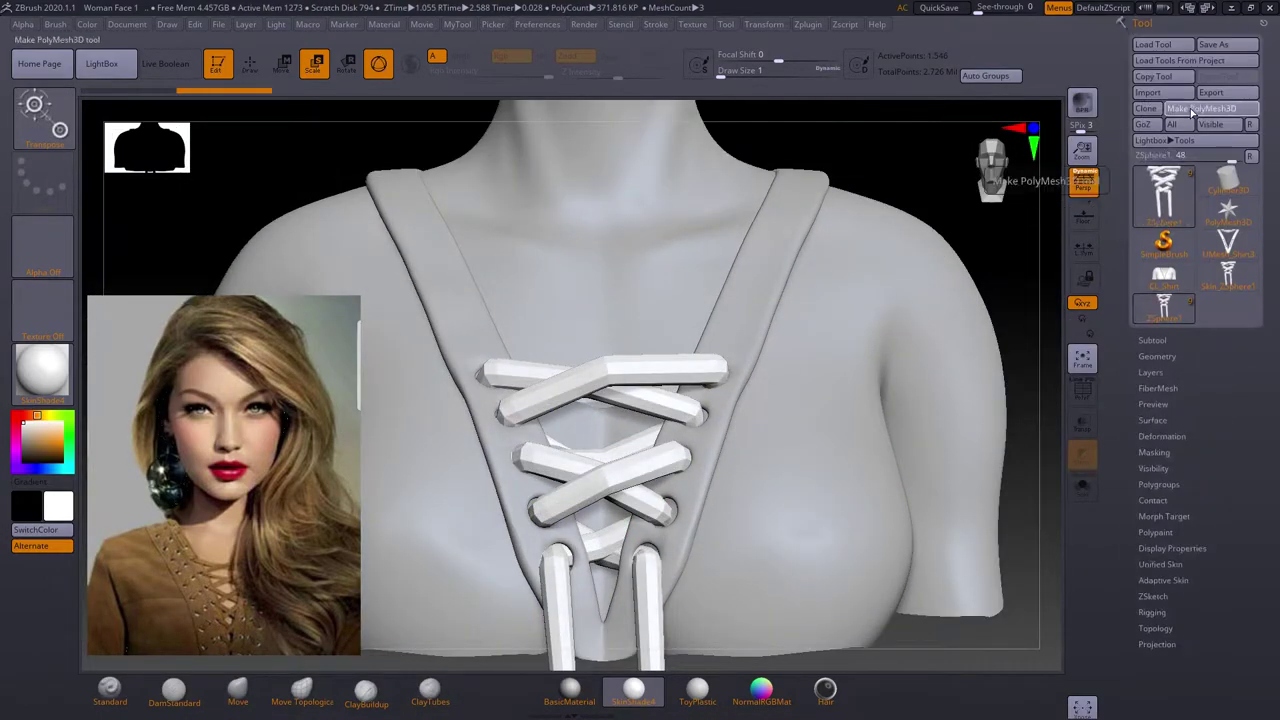
left_click(1192, 110)
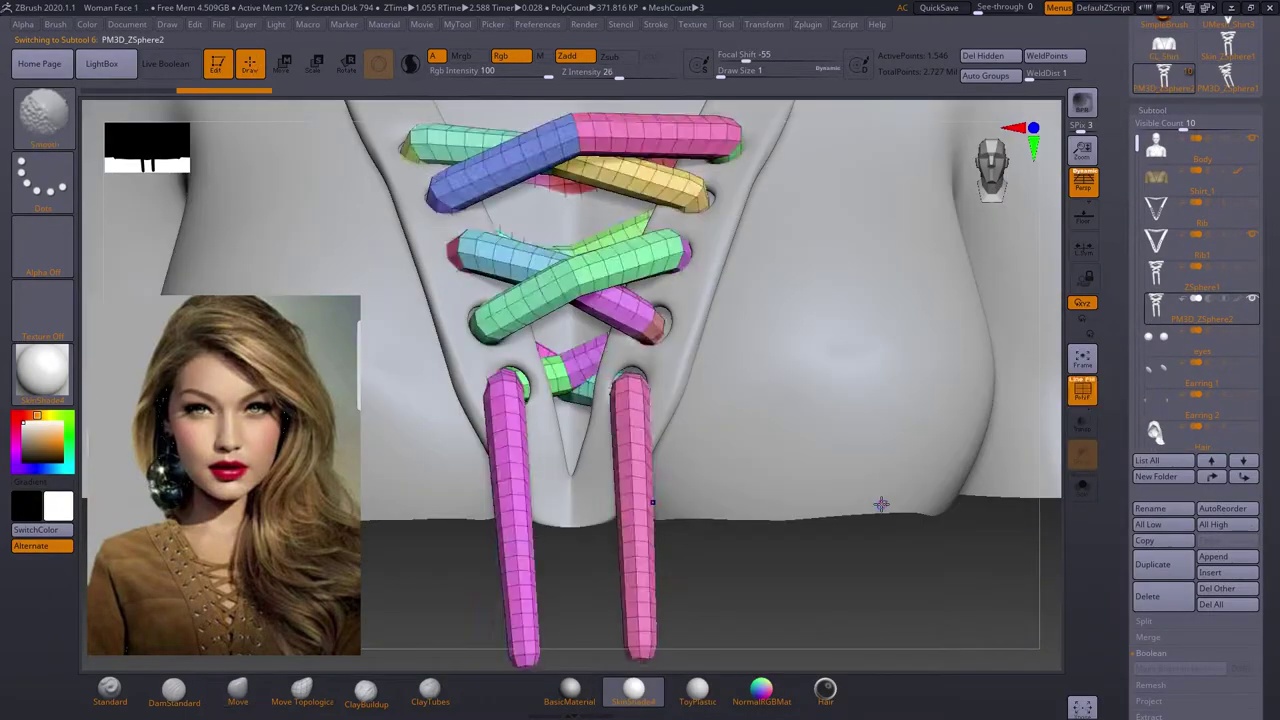
left_click_drag(883, 309, 936, 364)
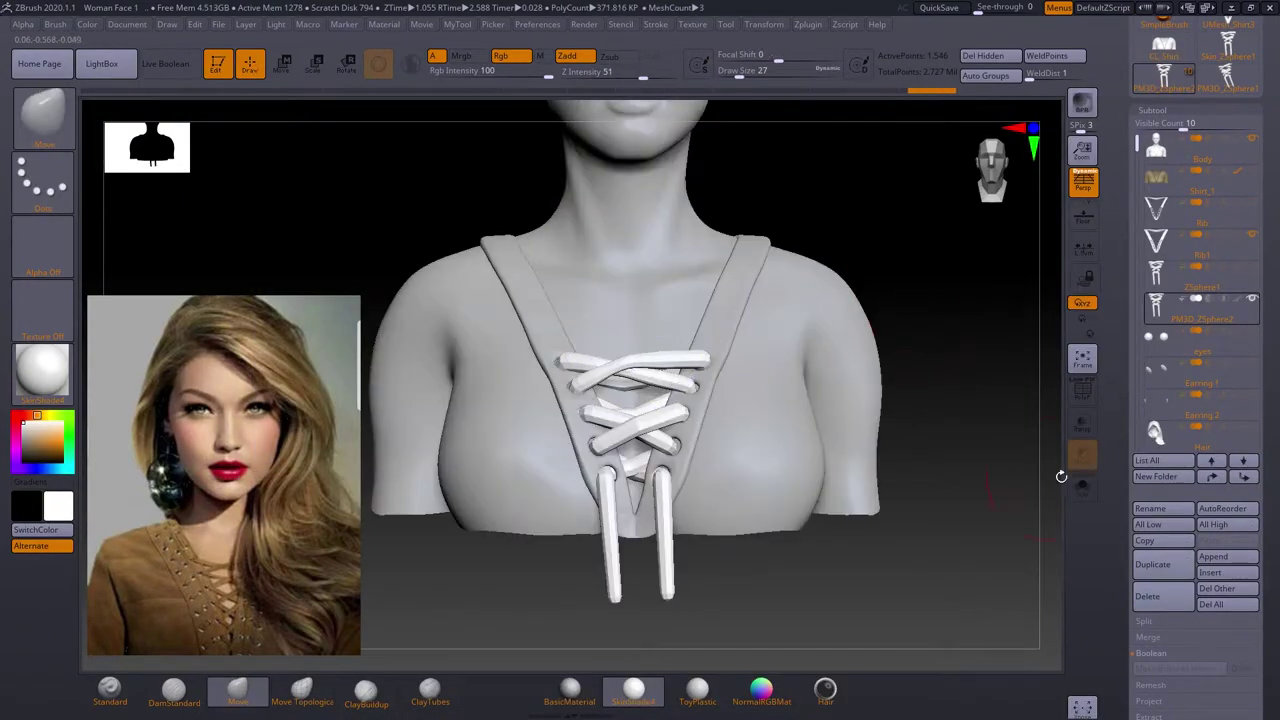
left_click(1082, 486)
left_click_drag(766, 400, 705, 425)
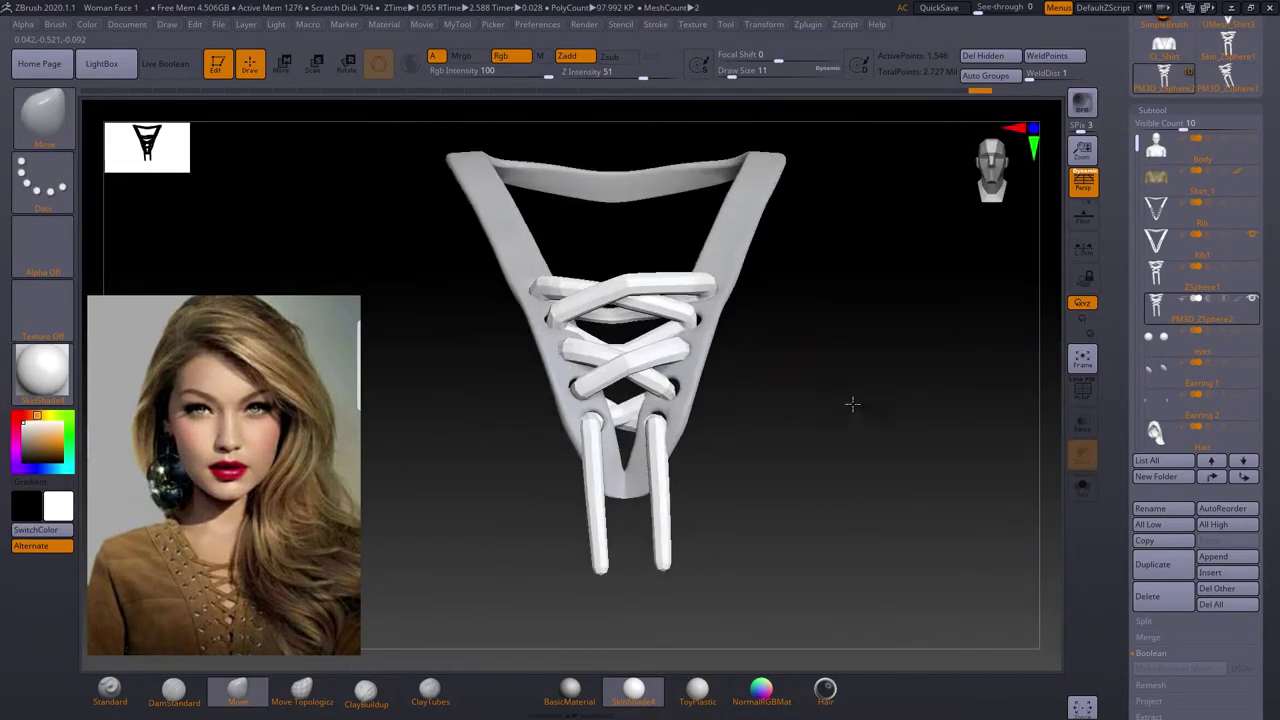
scroll(1267, 543, "down", 5)
mouse_move(836, 437)
right_mouse_down("ctrl")
mouse_move(871, 408)
mouse_move(661, 322)
mouse_move(848, 308)
mouse_move(903, 491)
mouse_move(771, 480)
right_mouse_up("ctrl")
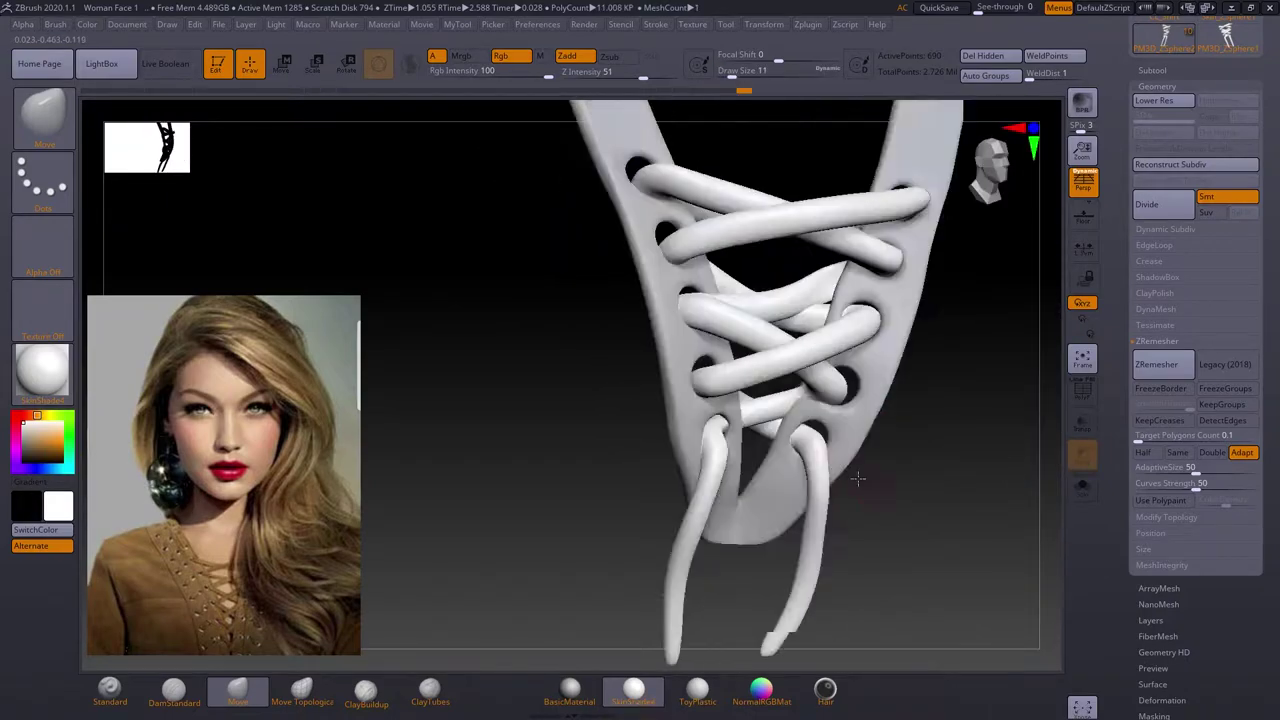
scroll(1176, 230, "up", 5)
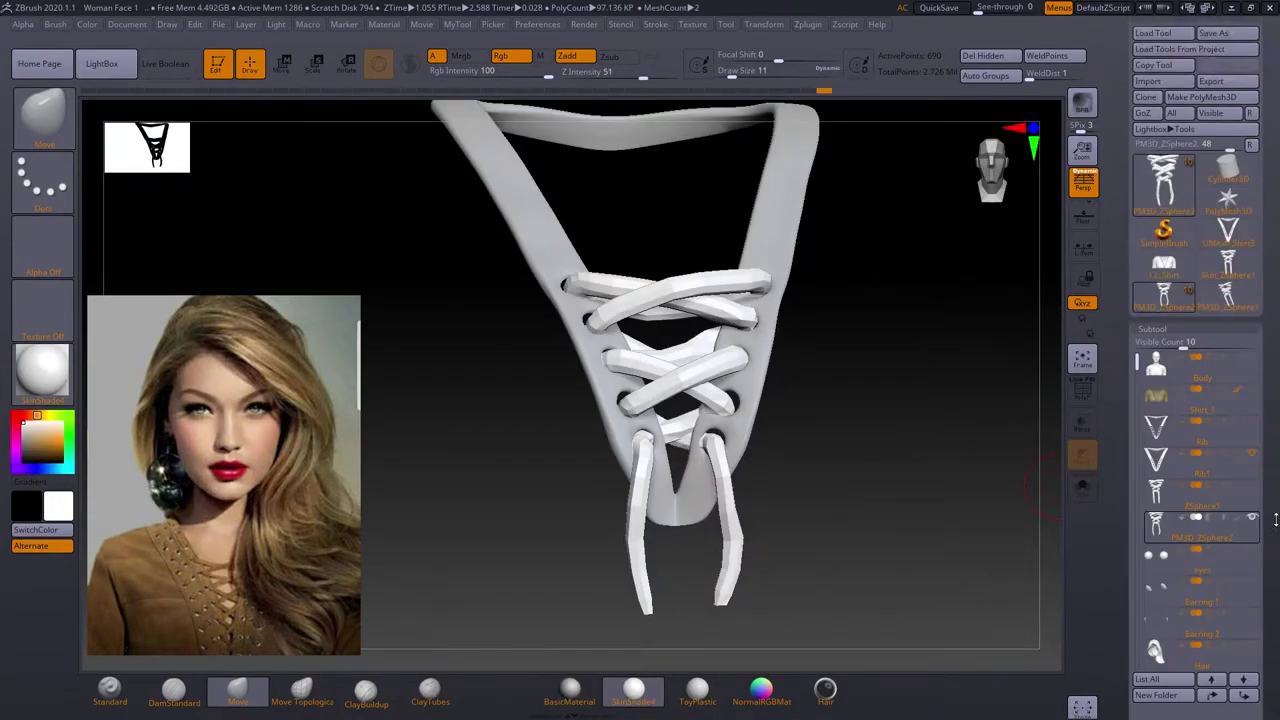
Select the V-neck Rib subtool and check the lacing's fit in the neckline.
mouse_move(780, 420)
right_mouse_down()
mouse_move(830, 330)
mouse_move(849, 256)
right_mouse_up()
right_click_drag(686, 333, 838, 489)
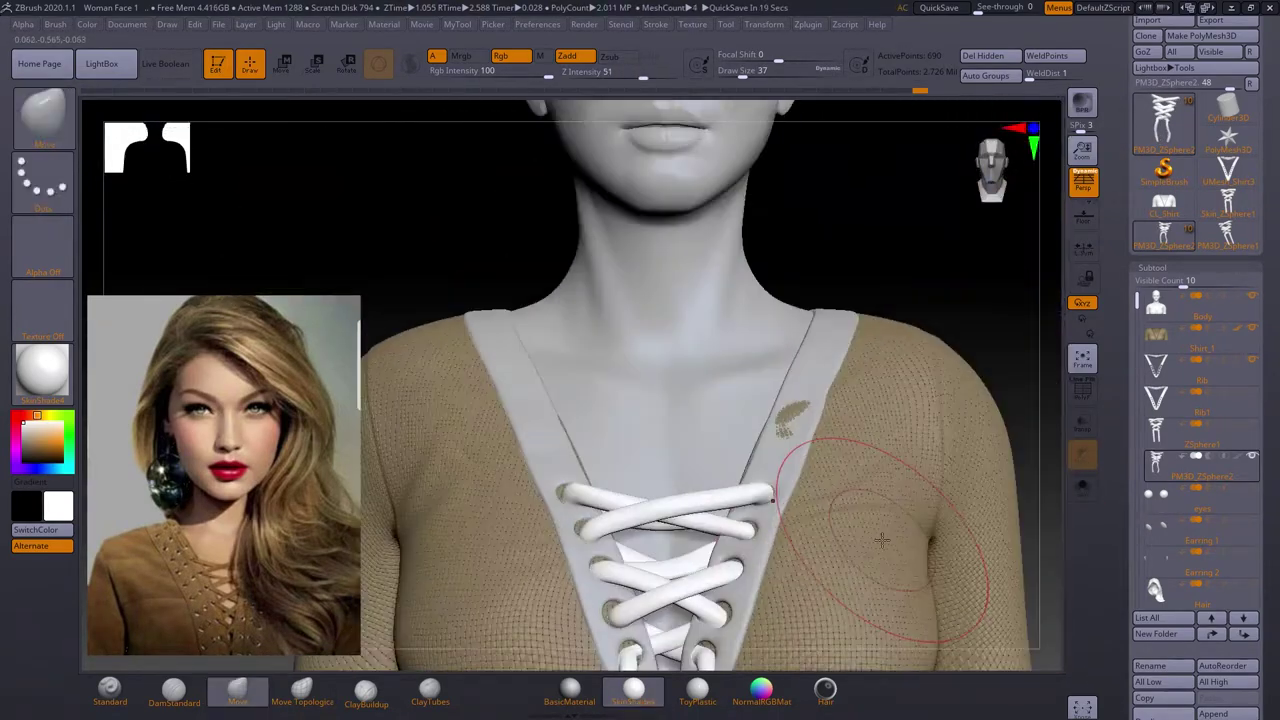
left_click(790, 420, "alt")
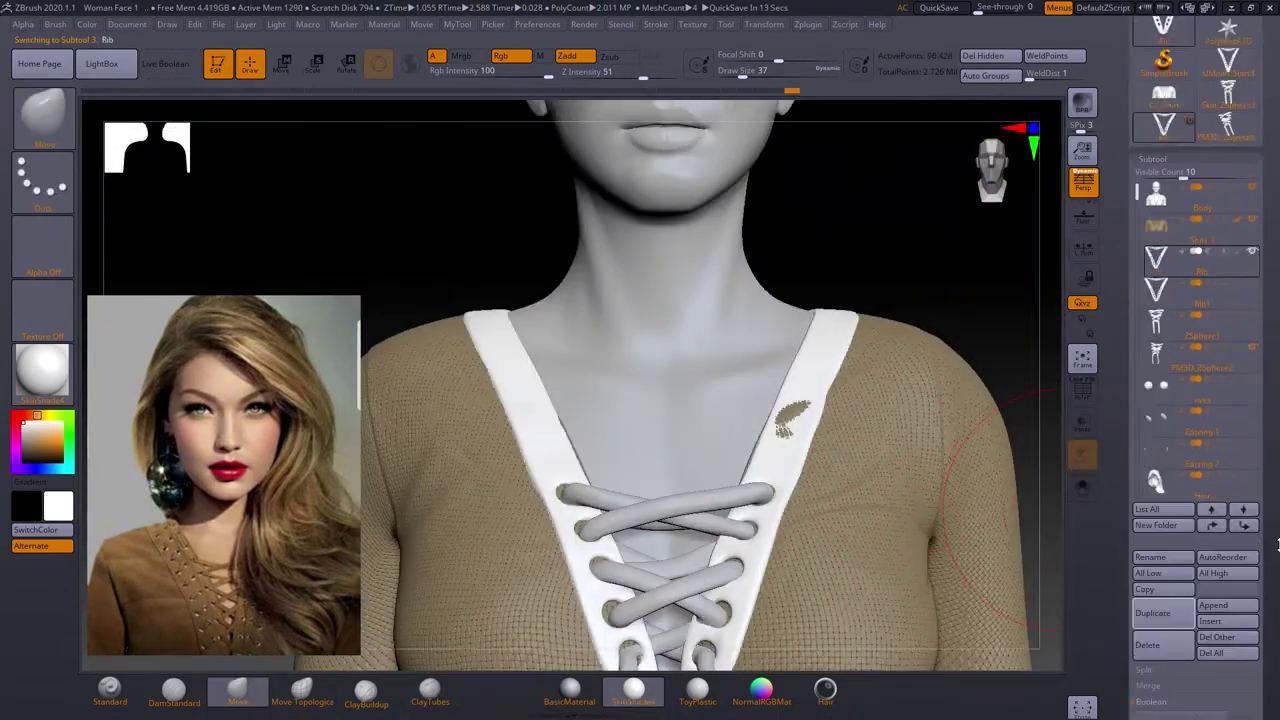
left_click_drag(756, 471, 701, 385)
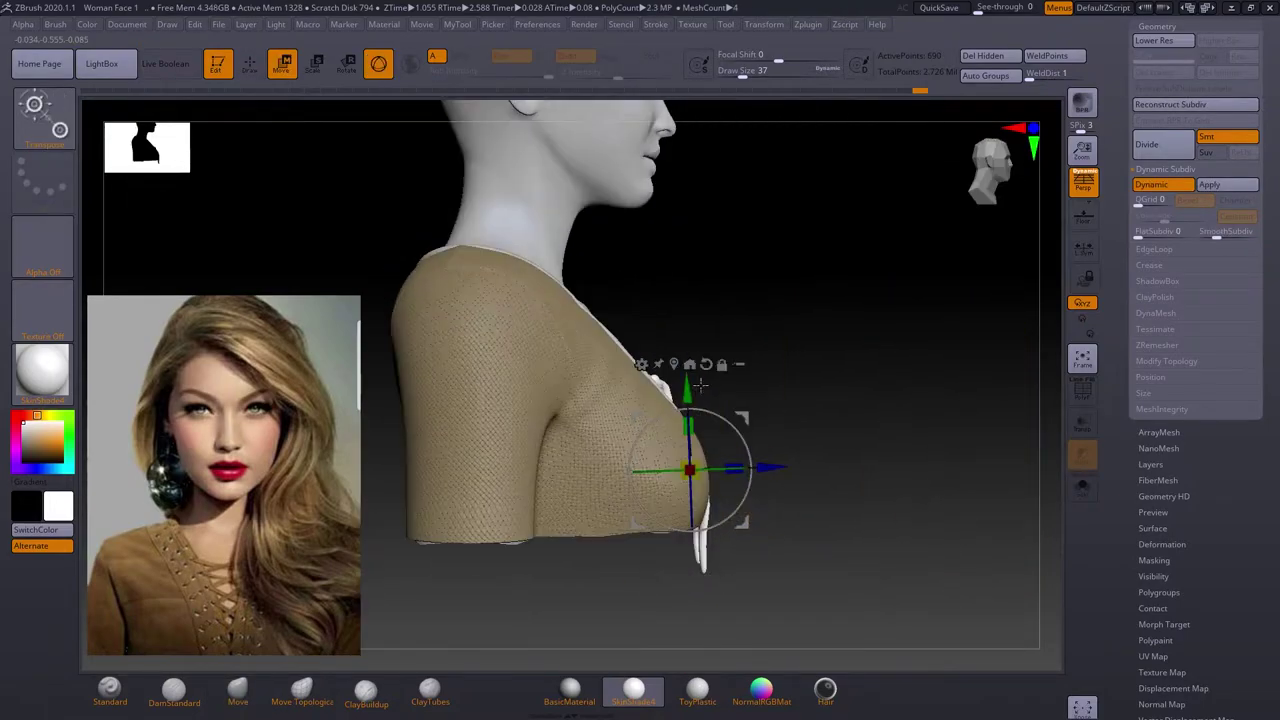
left_click_drag(727, 462, 600, 540)
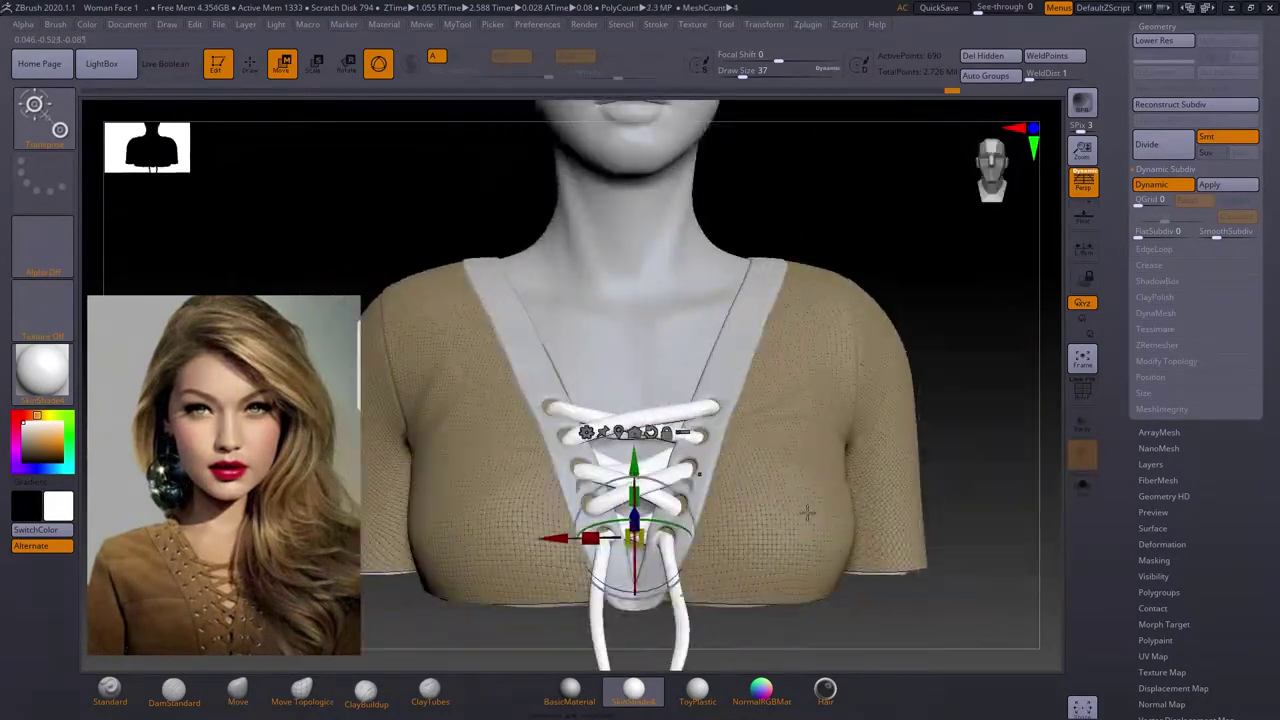
key("q")
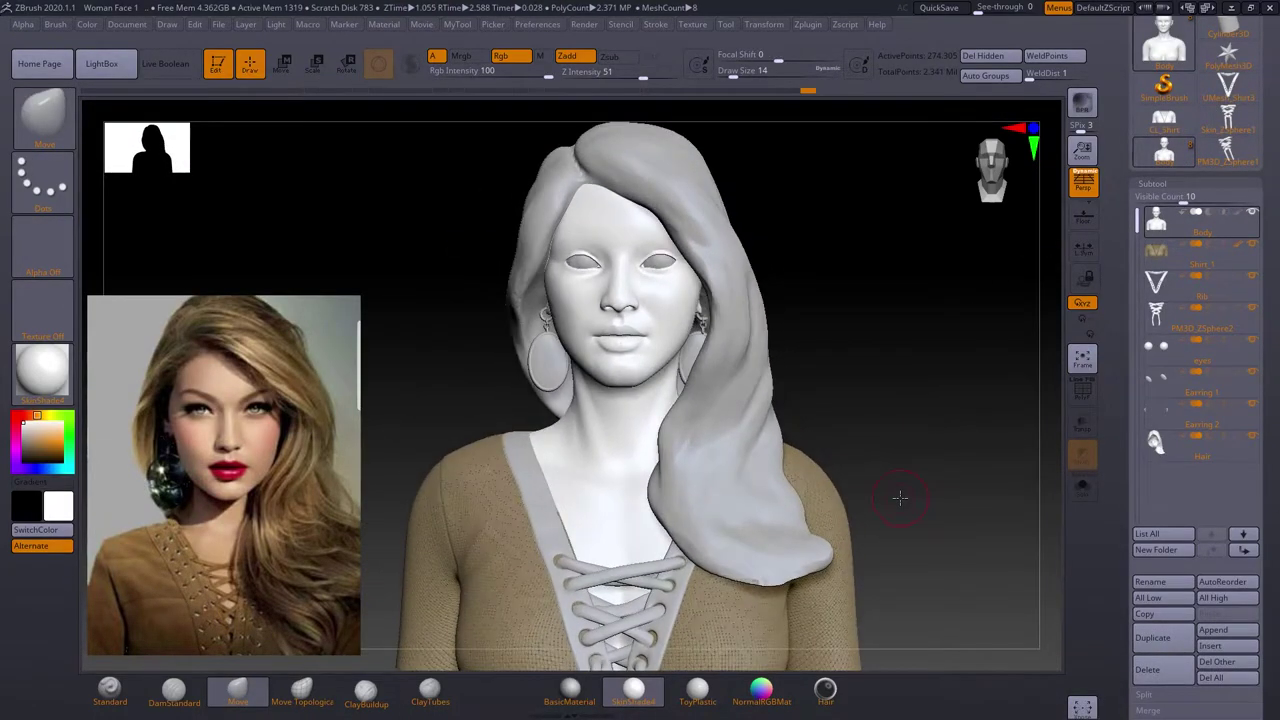
left_click(670, 27)
left_click(384, 24)
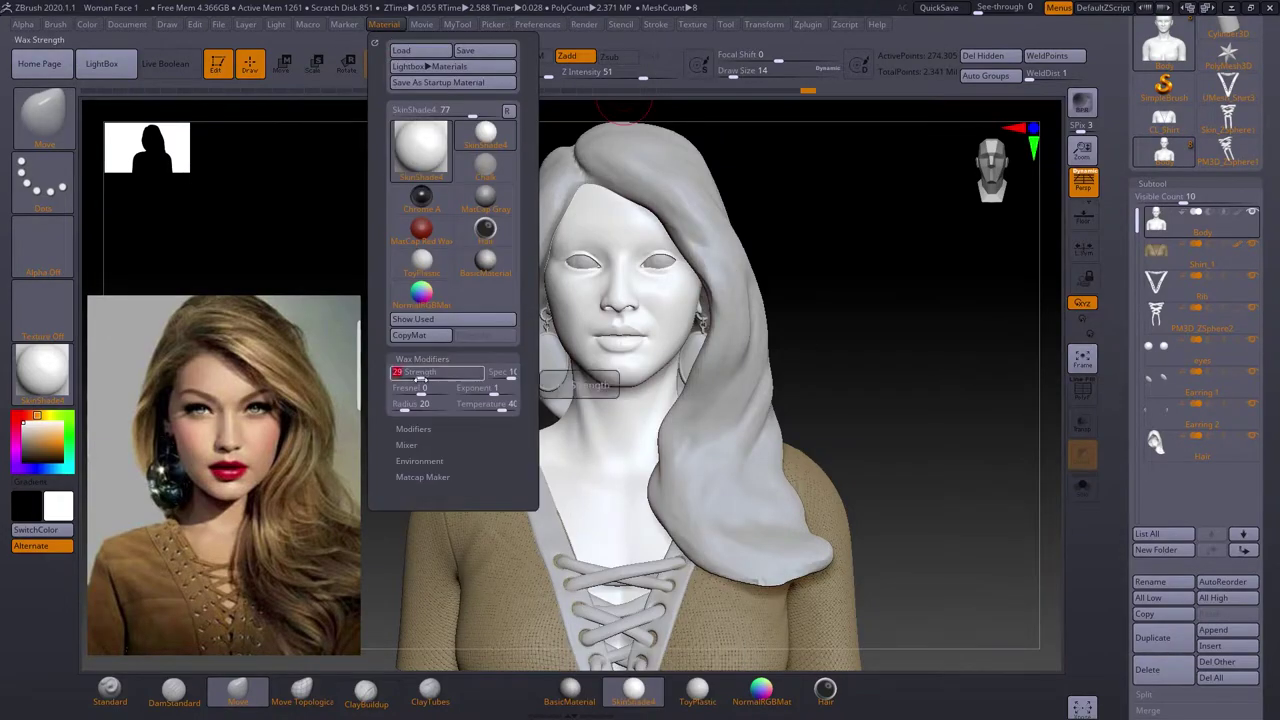
Render a BPR preview and raise the solo Body to subdivision level 5.
left_click(888, 297)
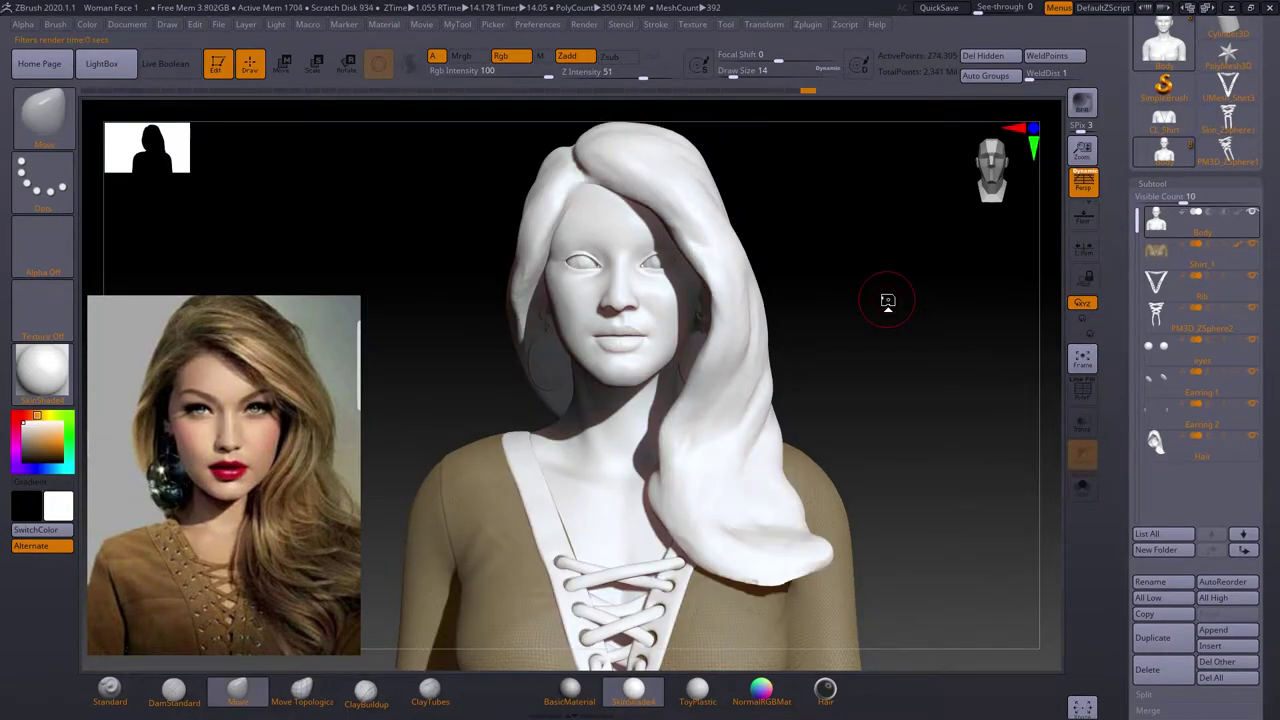
left_click_drag(888, 300, 939, 426)
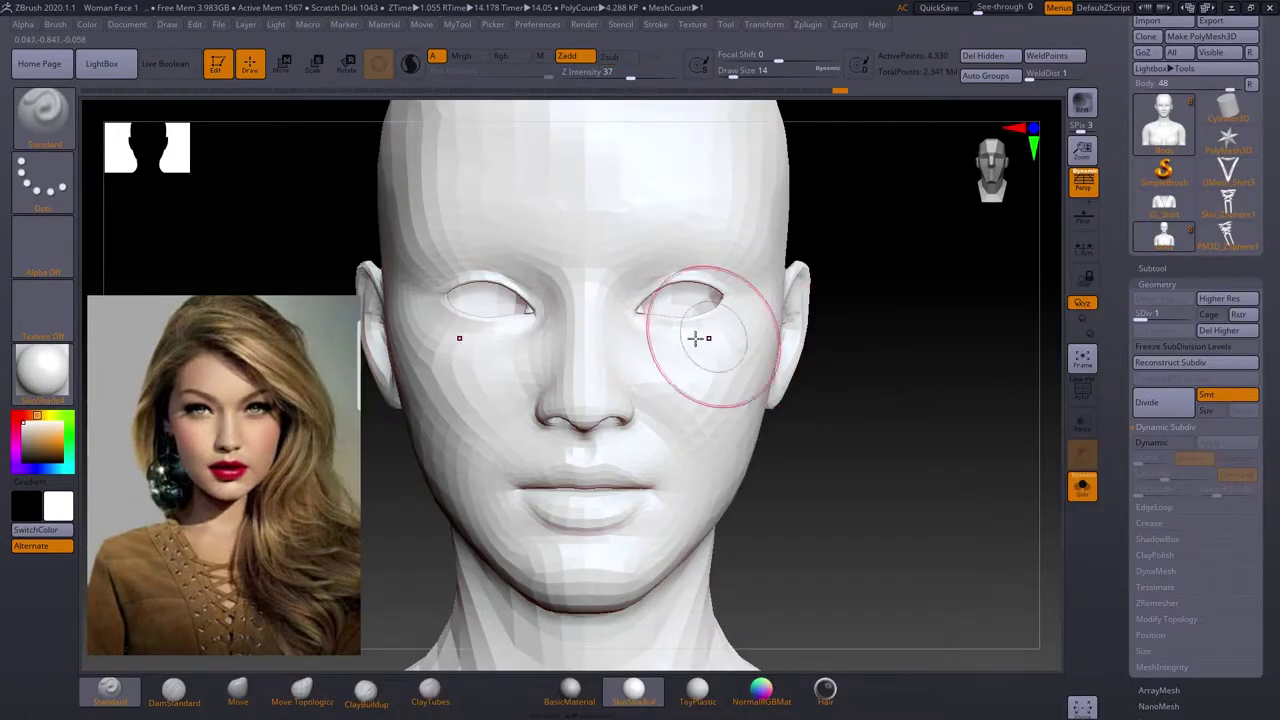
key("d")
key("d")
key("d")
mouse_move(695, 338)
left_mouse_down("alt")
mouse_move(876, 311)
mouse_move(903, 494)
mouse_move(897, 466)
mouse_move(880, 470)
left_mouse_up("alt")
key("ctrl+d")
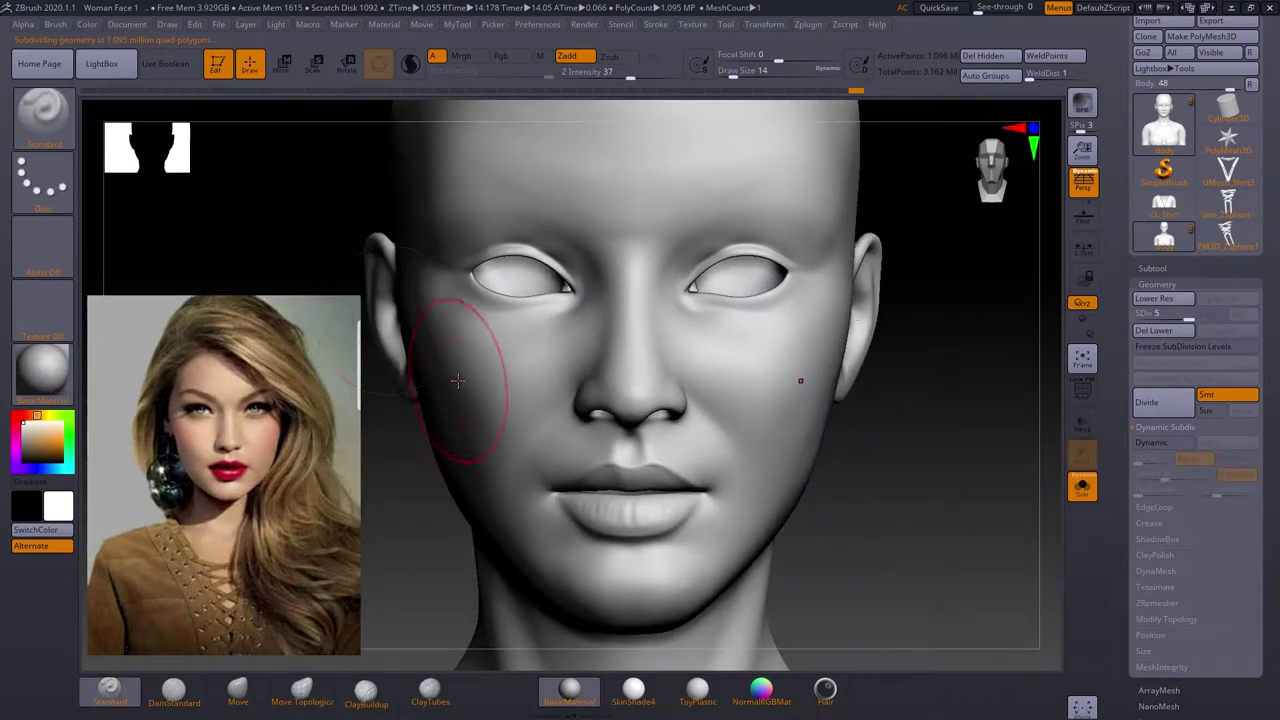
Choose the Colorized Spray stroke and a speckled alpha for pores.
left_click(42, 178)
left_click(343, 192)
left_click(42, 240)
left_click(314, 434)
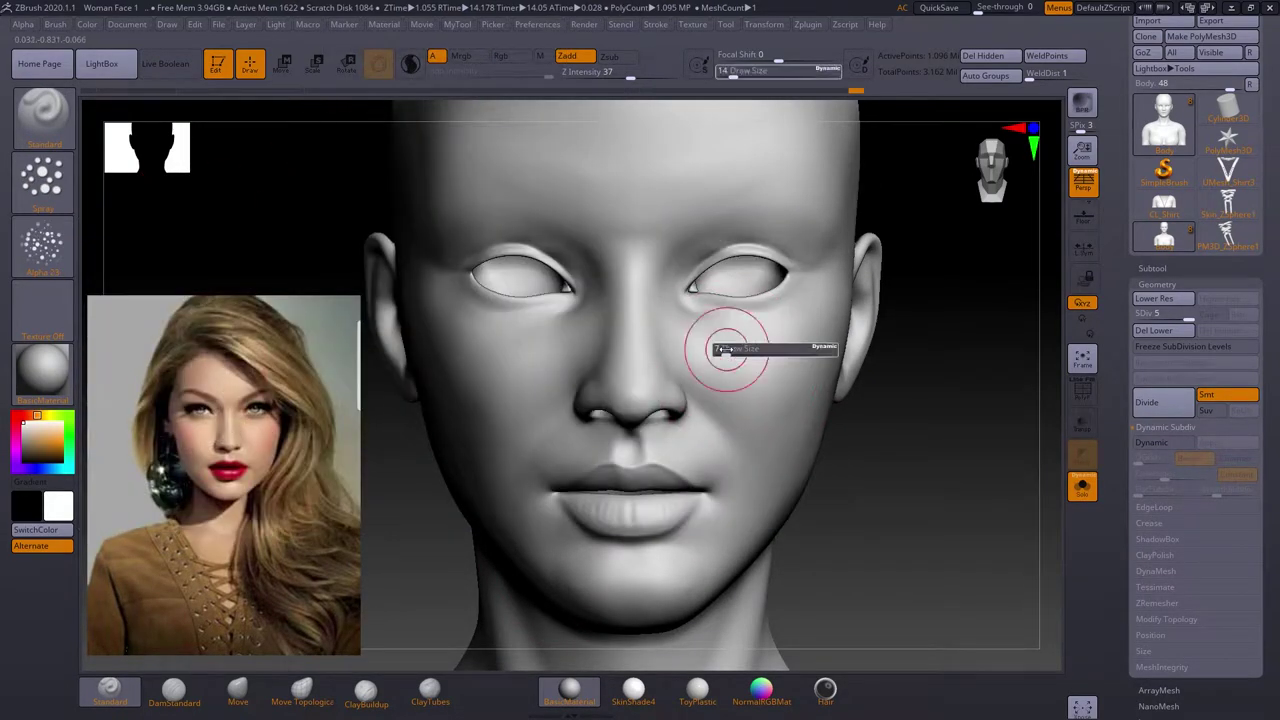
Set the pore brush to intensity 9 and size 8 and work over the nose and eyes.
left_click_drag(737, 357, 855, 408, "alt")
left_click_drag(618, 77, 595, 77)
mouse_move(780, 420)
right_mouse_down()
mouse_move(841, 454)
mouse_move(845, 240)
right_mouse_up()
mouse_move(548, 437)
right_mouse_down()
mouse_move(674, 300)
mouse_move(614, 377)
right_mouse_up()
mouse_move(686, 286)
right_mouse_down()
mouse_move(738, 390)
mouse_move(666, 454)
mouse_move(831, 526)
mouse_move(706, 497)
right_mouse_up()
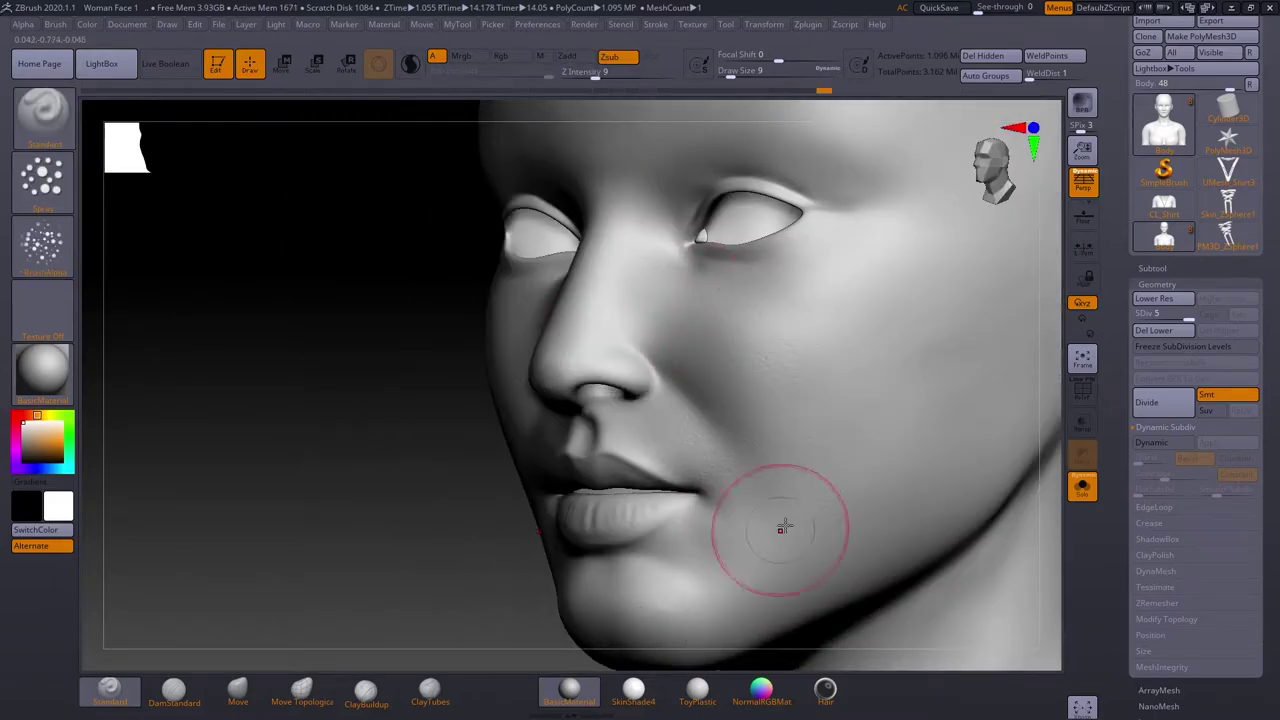
right_click_drag(777, 529, 690, 500)
mouse_move(392, 460)
right_mouse_down()
mouse_move(729, 406)
mouse_move(909, 457)
mouse_move(892, 330)
right_mouse_up()
mouse_move(697, 536)
right_mouse_down()
mouse_move(680, 434)
mouse_move(771, 463)
mouse_move(575, 254)
right_mouse_up()
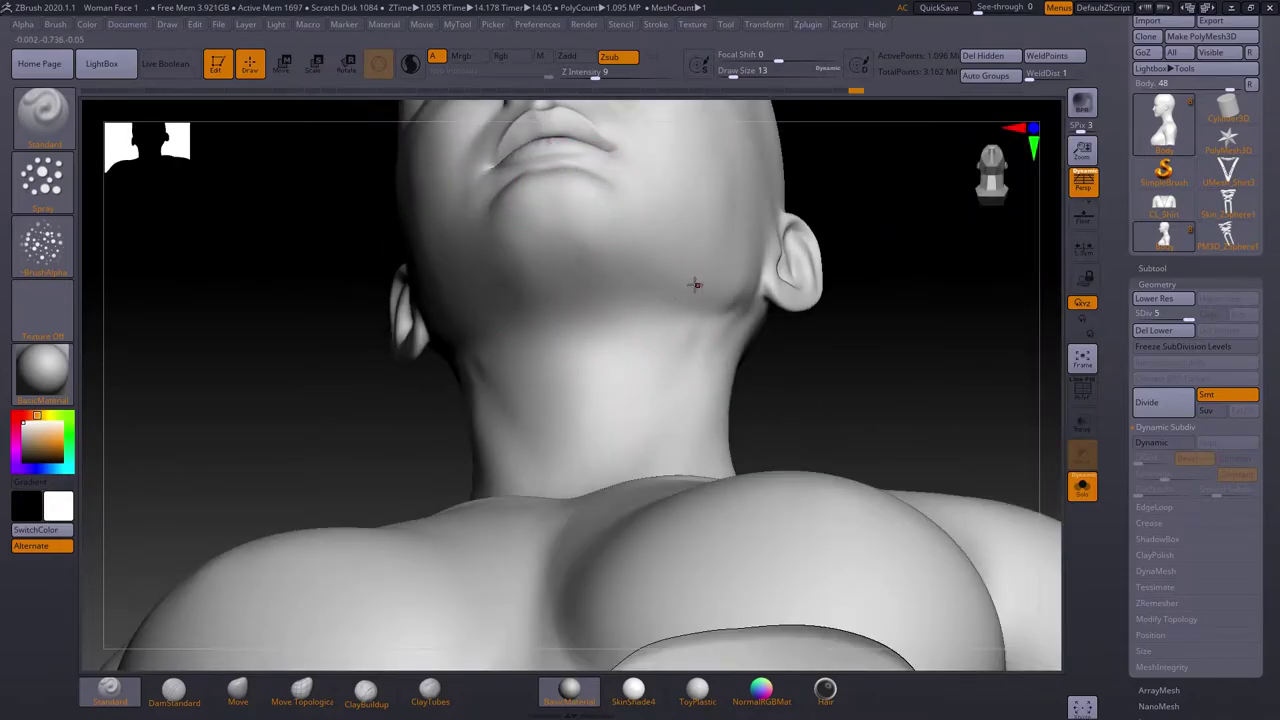
Continue the fine pore texture around the neck, eyes, nose and lips.
right_click_drag(719, 317, 552, 458)
mouse_move(482, 557)
right_mouse_down()
mouse_move(737, 426)
mouse_move(771, 391)
mouse_move(765, 285)
mouse_move(780, 428)
mouse_move(628, 397)
mouse_move(580, 291)
mouse_move(839, 391)
mouse_move(800, 360)
mouse_move(880, 240)
right_mouse_up()
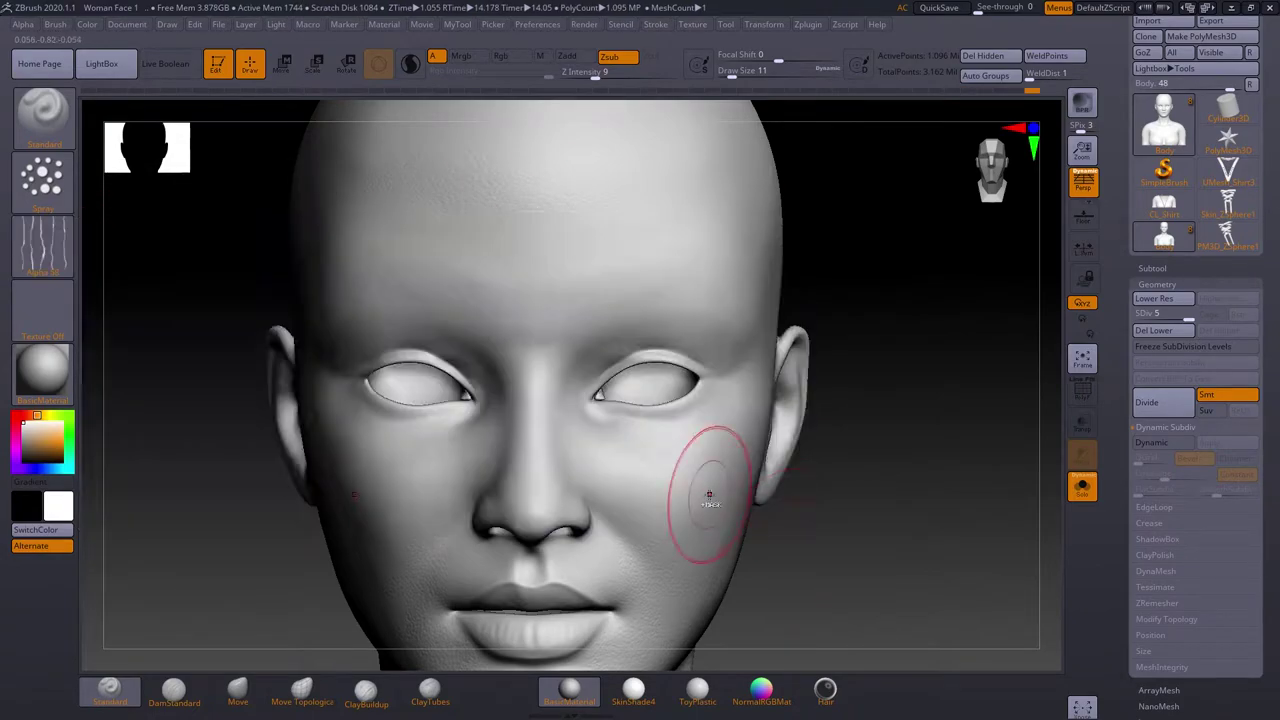
right_click_drag(709, 495, 504, 322, "ctrl")
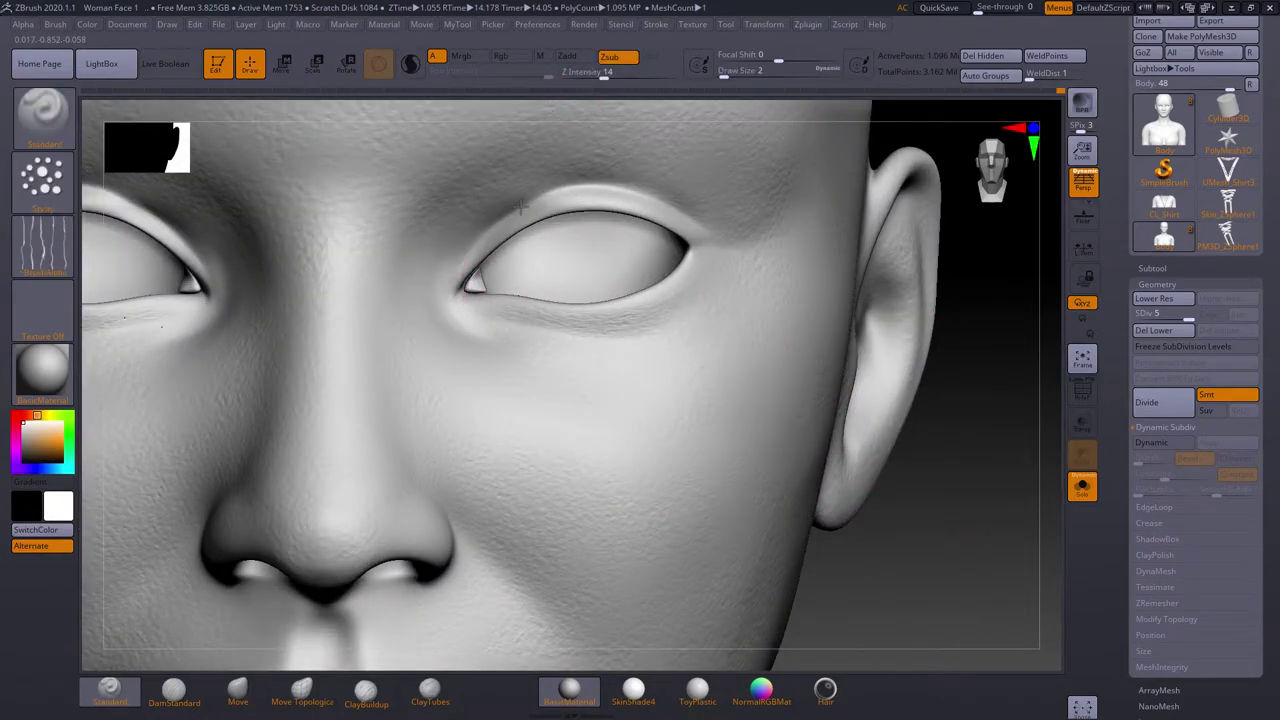
right_click_drag(628, 345, 614, 75)
right_click_drag(662, 287, 482, 316)
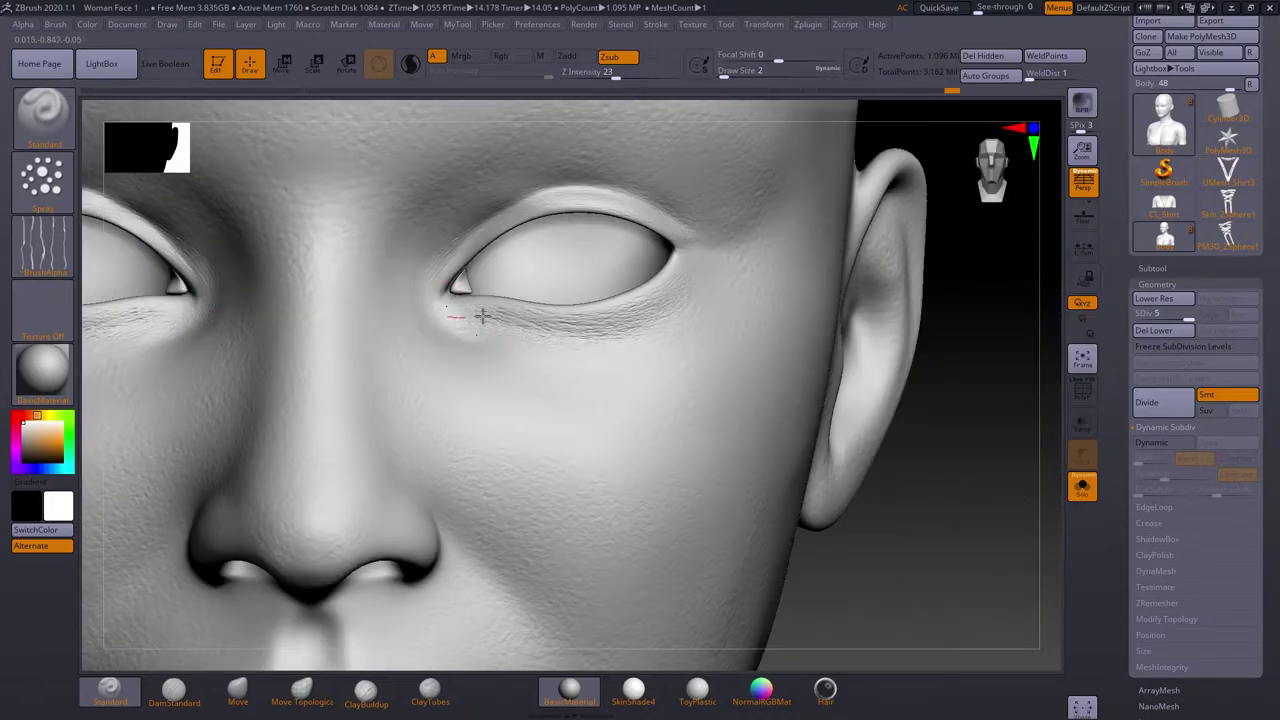
right_click_drag(585, 394, 546, 362, "ctrl")
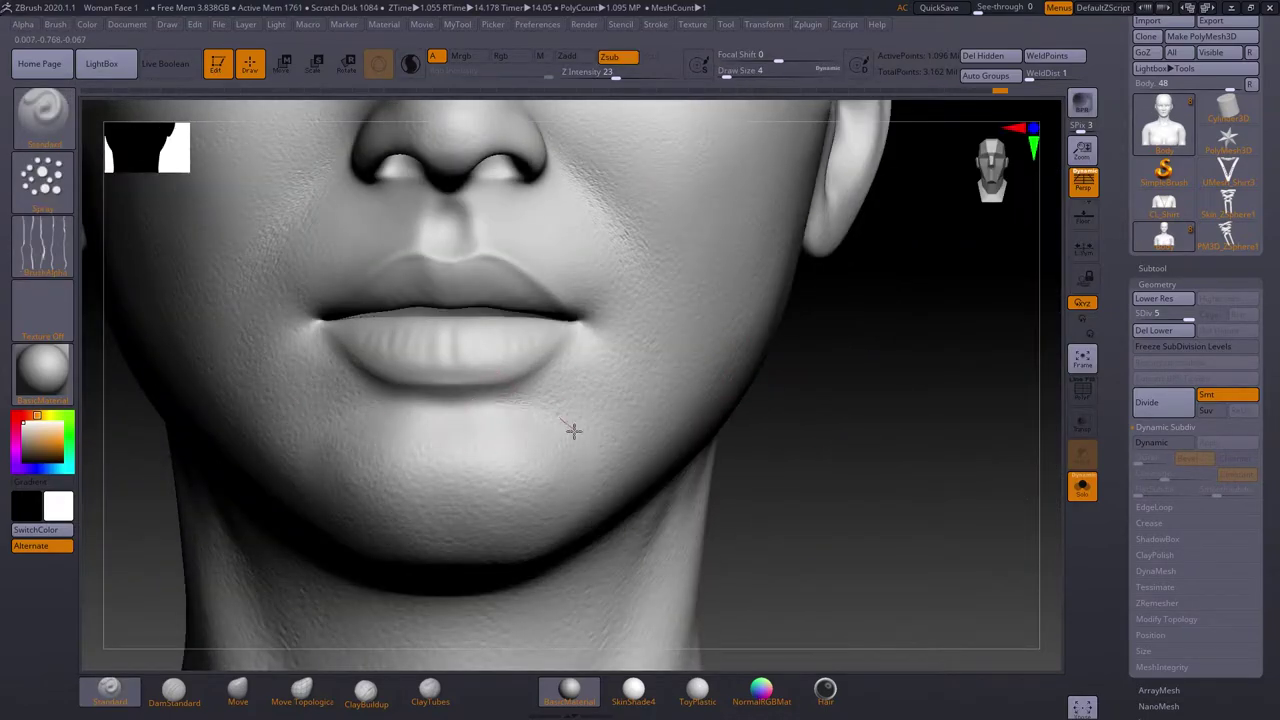
right_click_drag(616, 461, 818, 540)
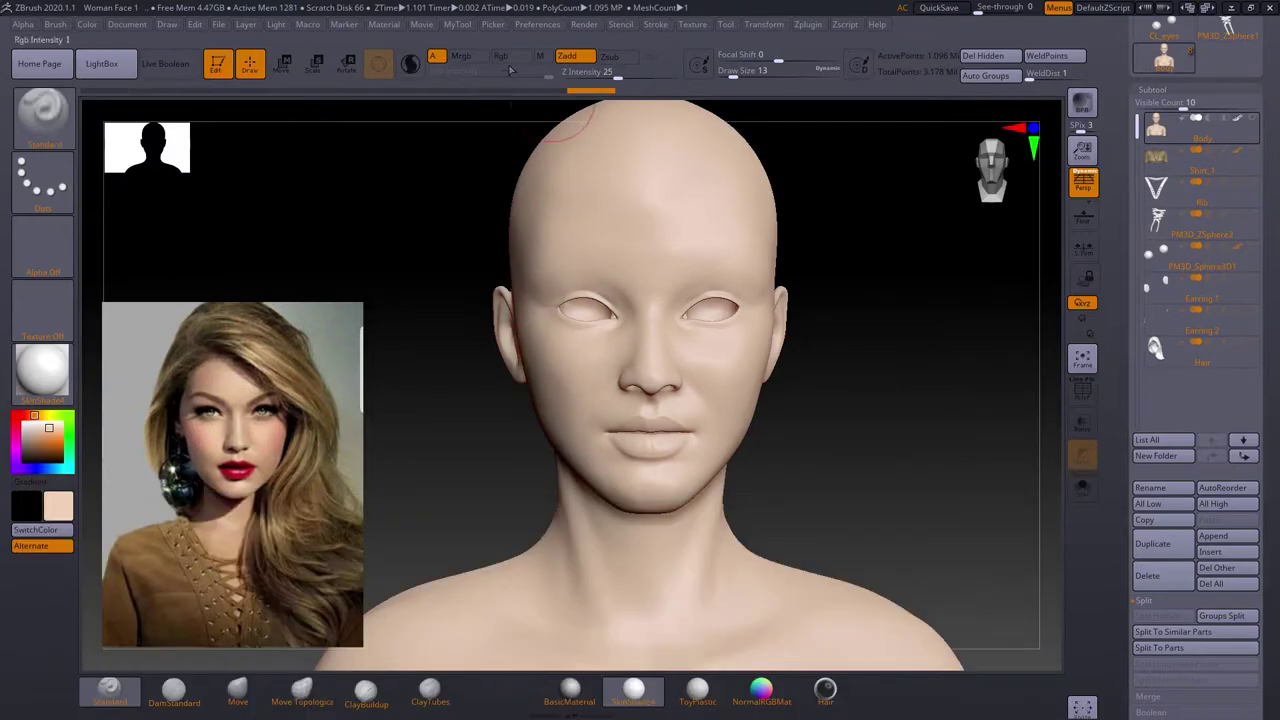
Set the brush to size 18 and polypaint red stripes down the neck.
key("z")
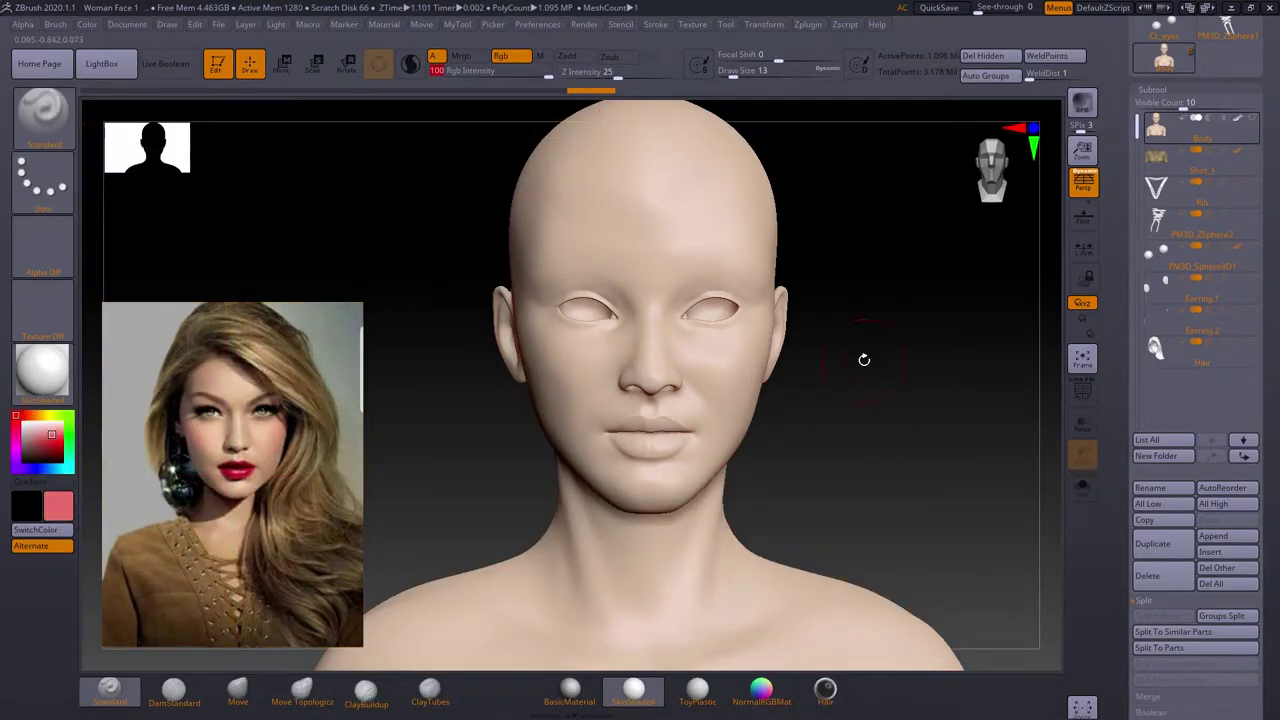
left_click_drag(840, 349, 801, 305)
right_click_drag(906, 375, 740, 320)
right_click(740, 320)
left_click_drag(740, 320, 759, 349)
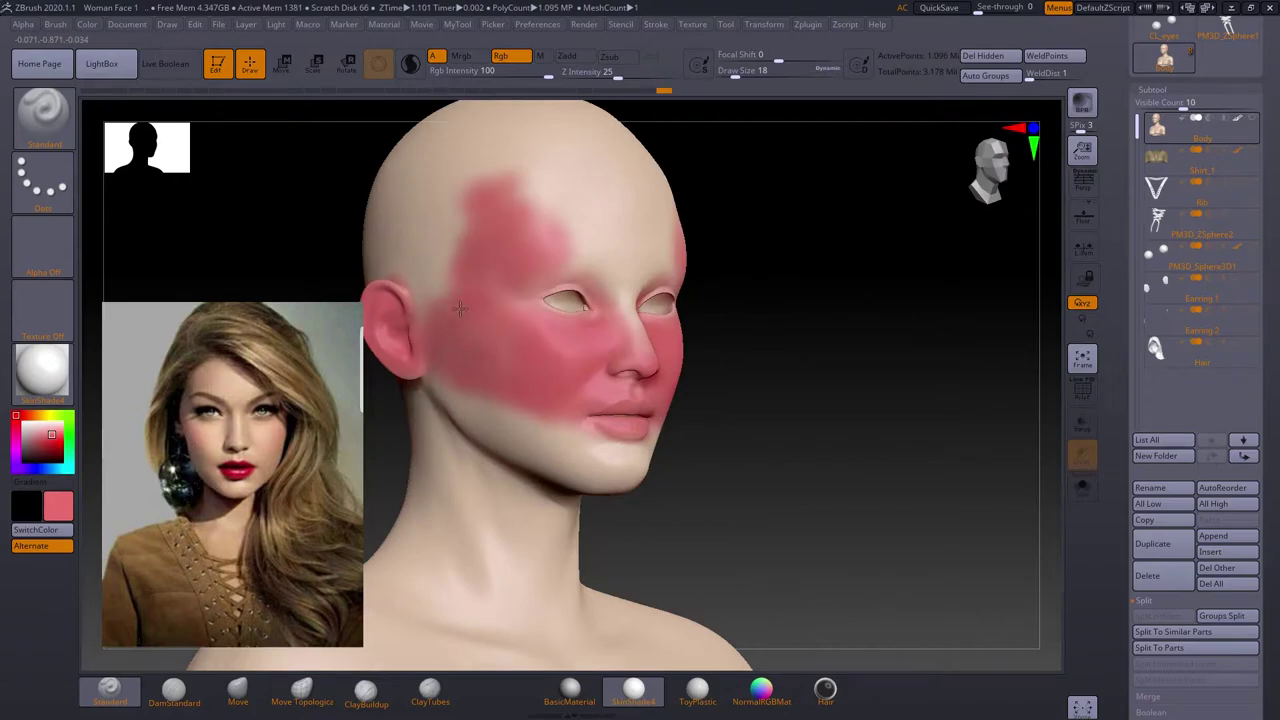
left_click_drag(727, 390, 681, 455)
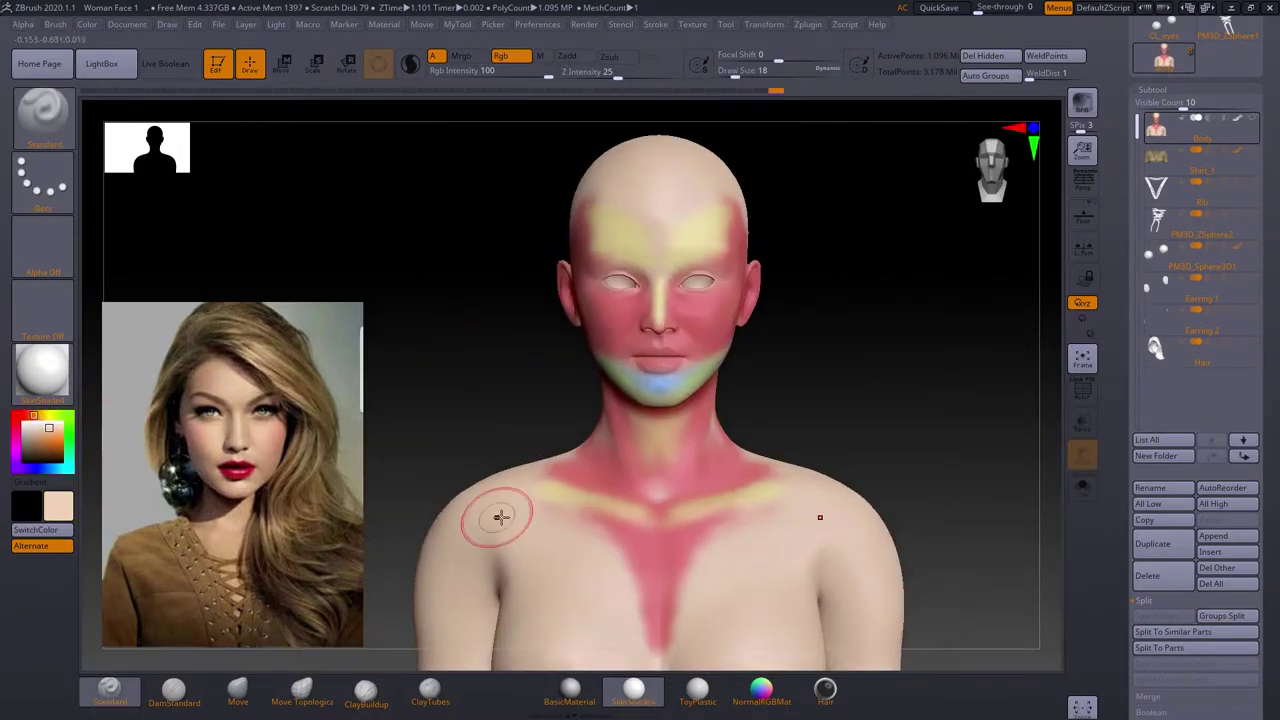
left_click(443, 463)
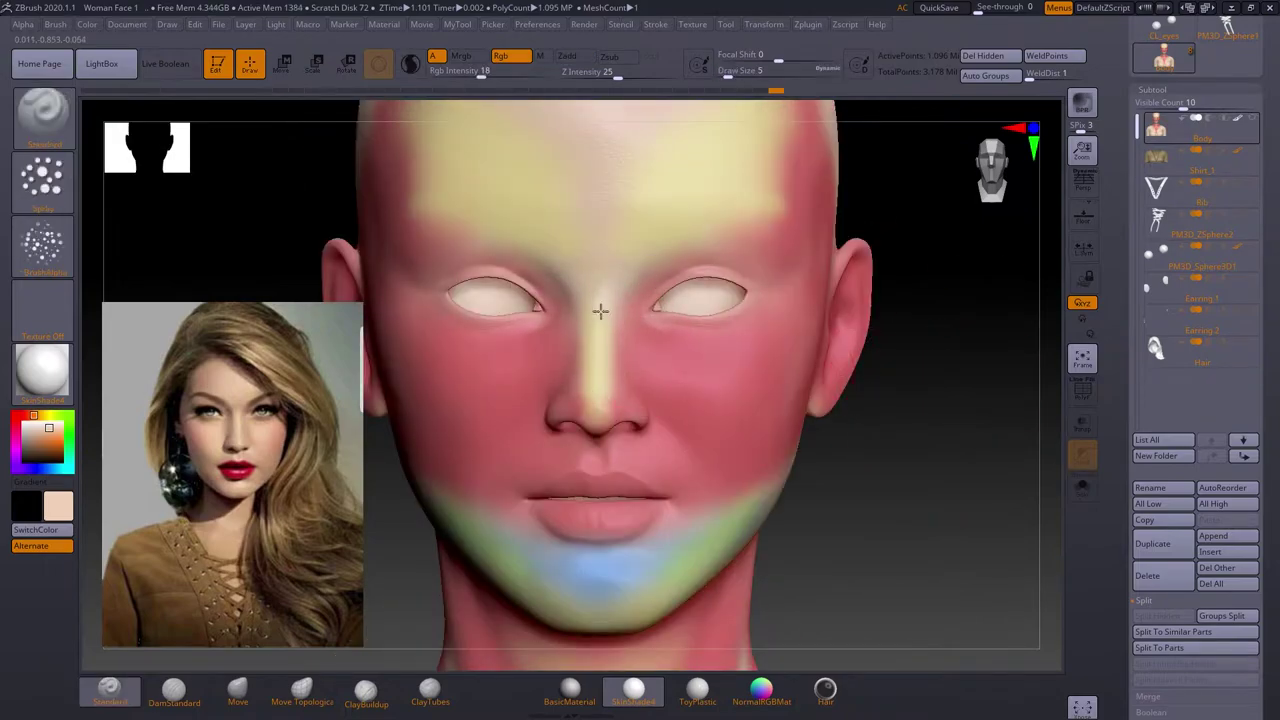
Paint pale skin tone over the nose, cheeks and chin, then lower the colour intensity.
left_click_drag(600, 311, 698, 255)
left_click_drag(790, 237, 651, 594)
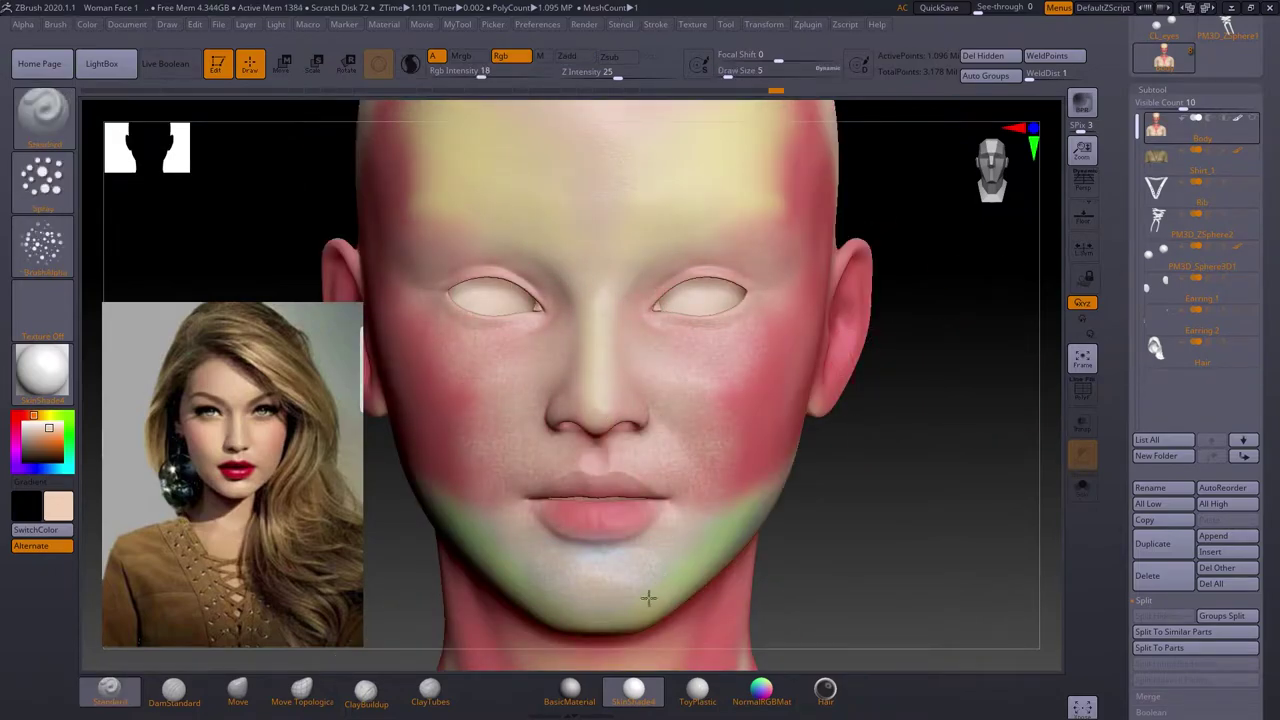
right_click_drag(651, 594, 709, 572)
right_click_drag(748, 438, 754, 423)
left_click_drag(754, 423, 691, 425)
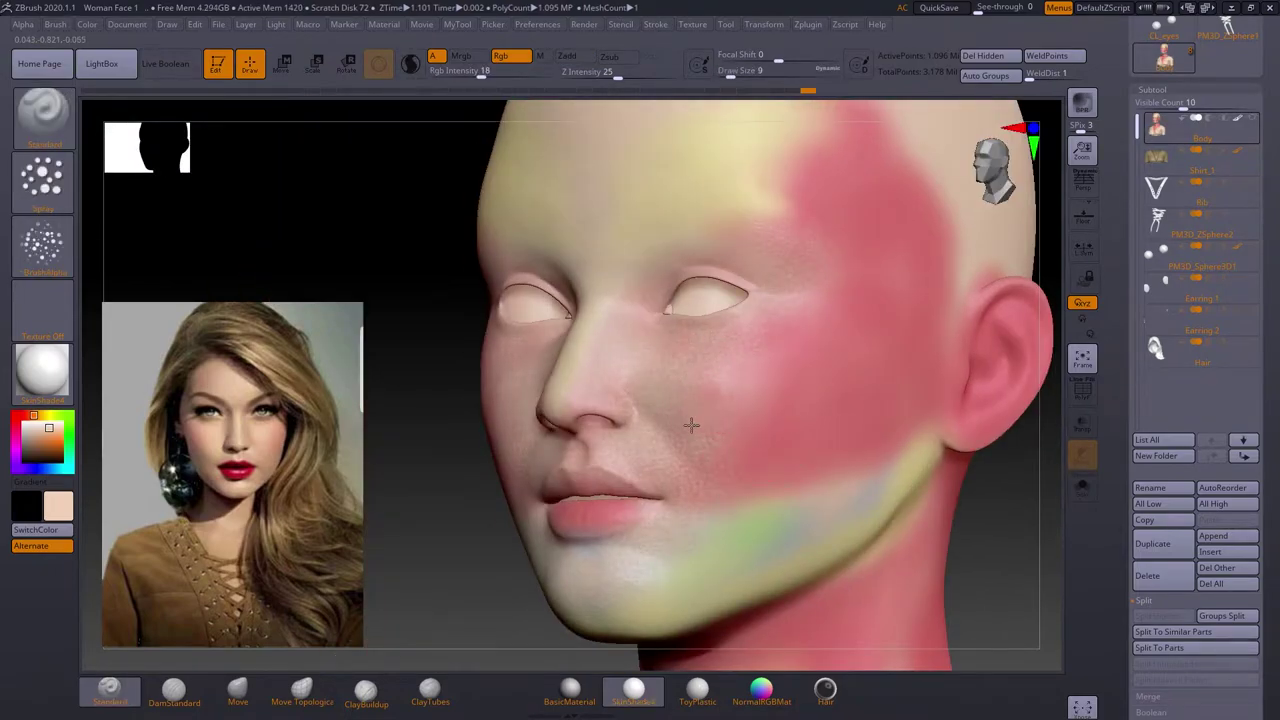
left_click_drag(821, 336, 743, 503)
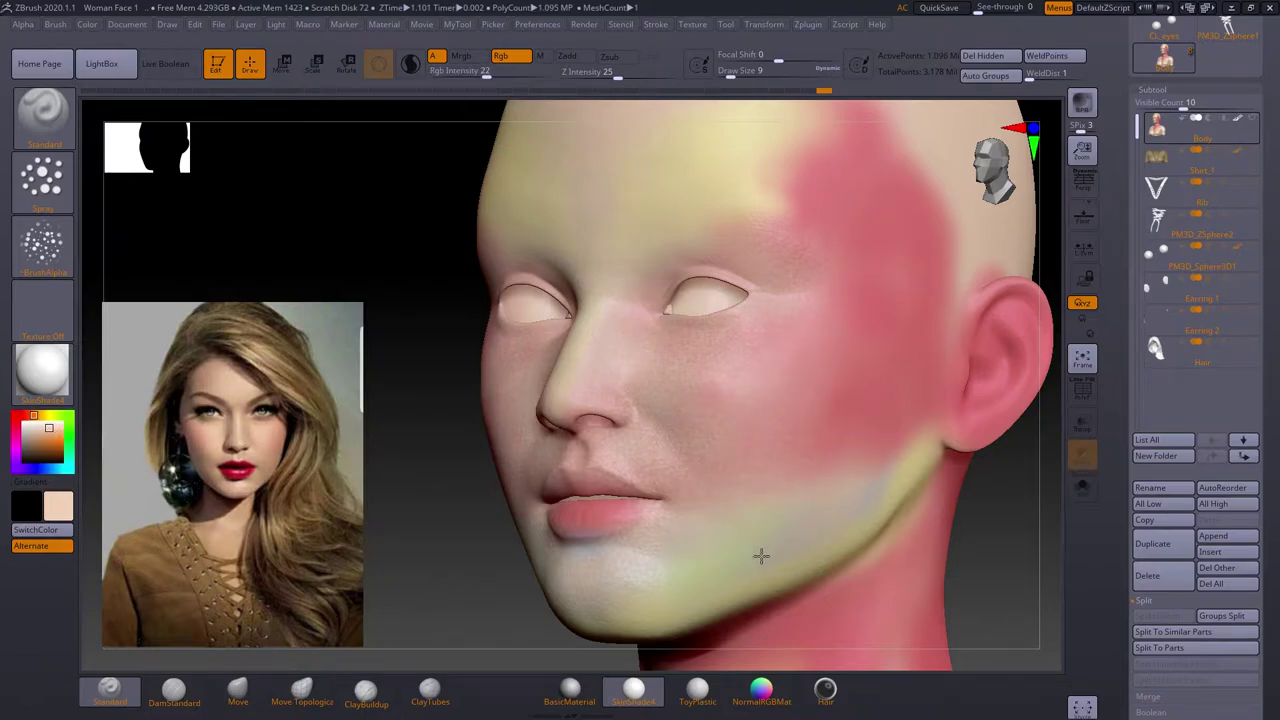
left_click_drag(486, 72, 459, 74)
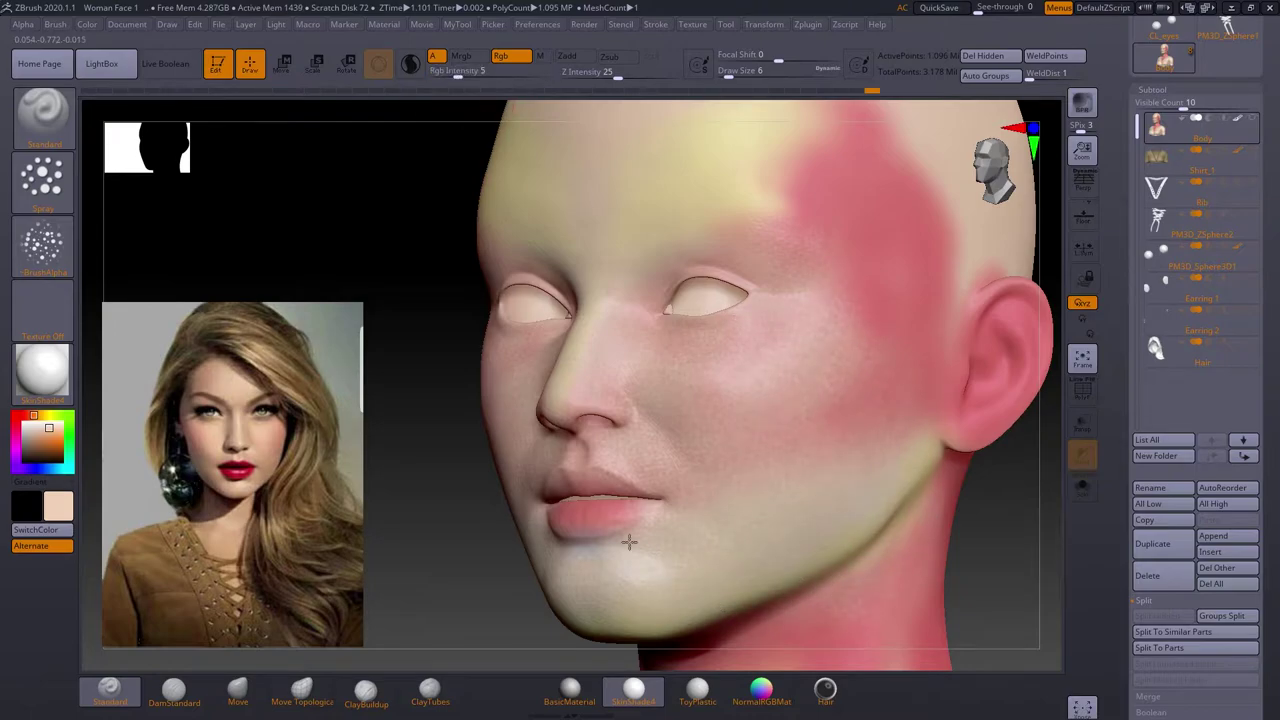
Change the stroke and cover the red on the neck with skin tone.
right_click_drag(590, 557, 670, 390)
right_click_drag(578, 287, 754, 291)
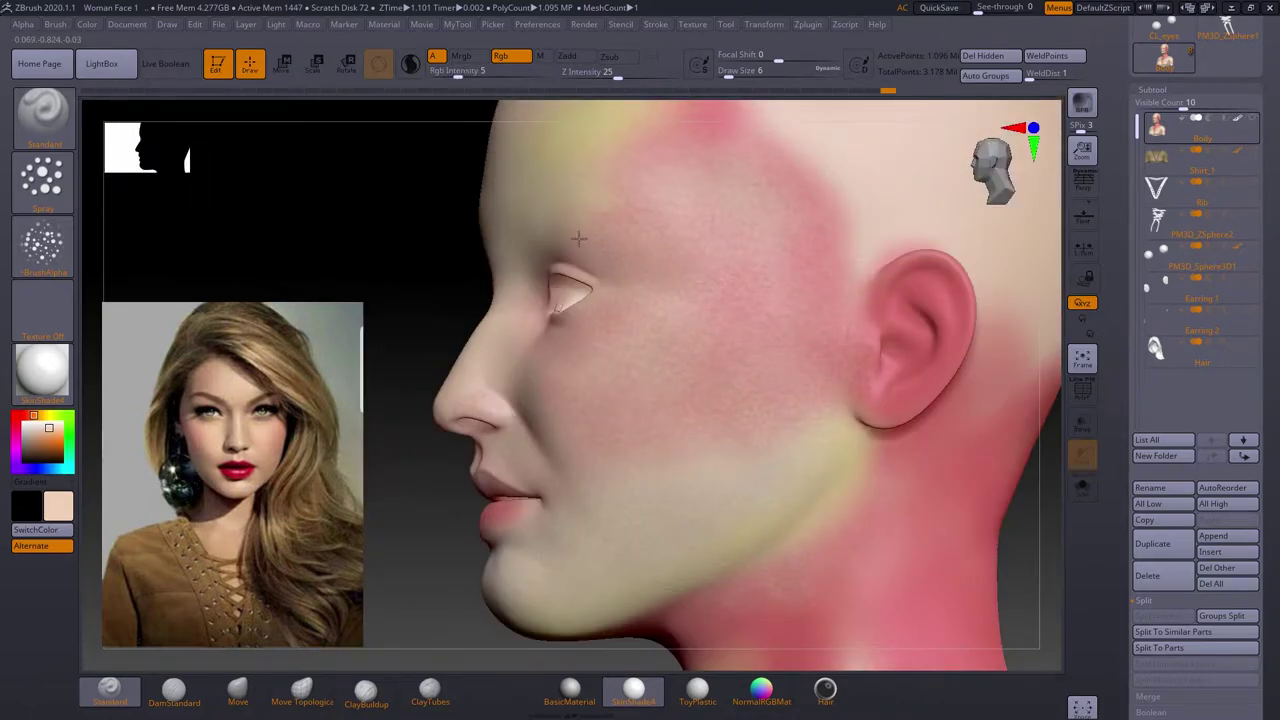
right_click_drag(900, 358, 724, 360)
left_click(42, 178)
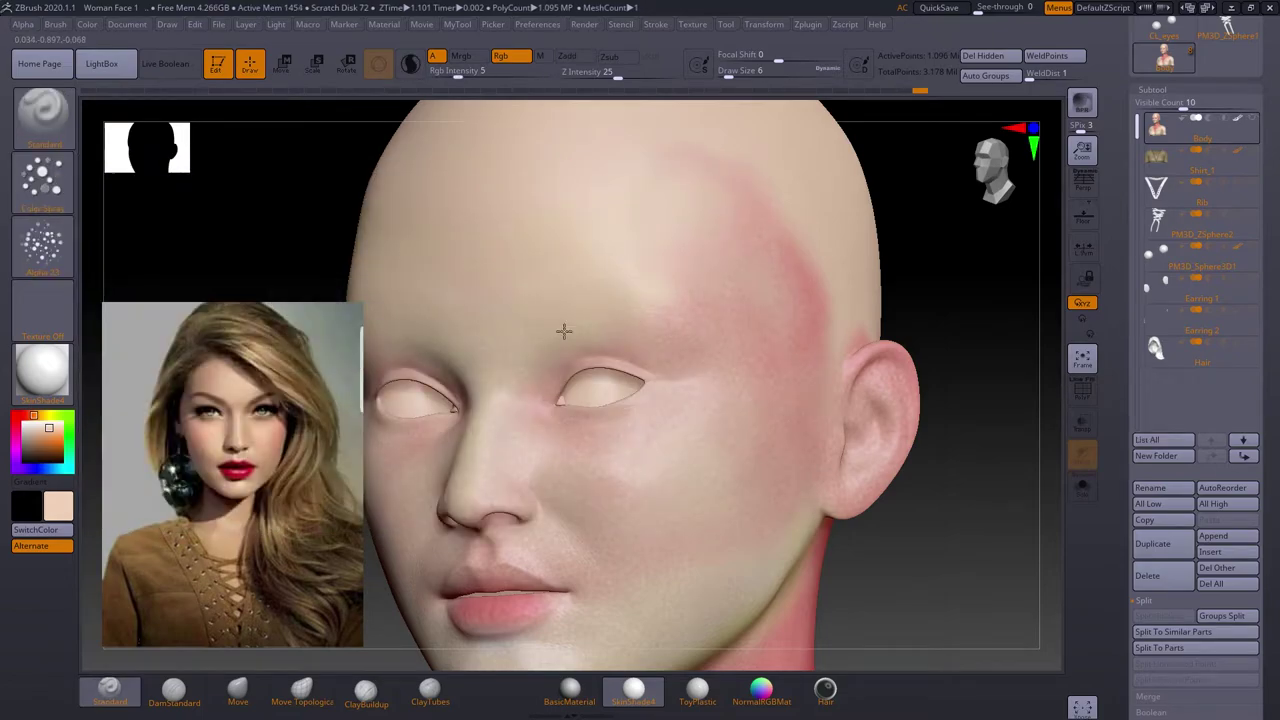
right_click_drag(568, 370, 710, 524, "ctrl")
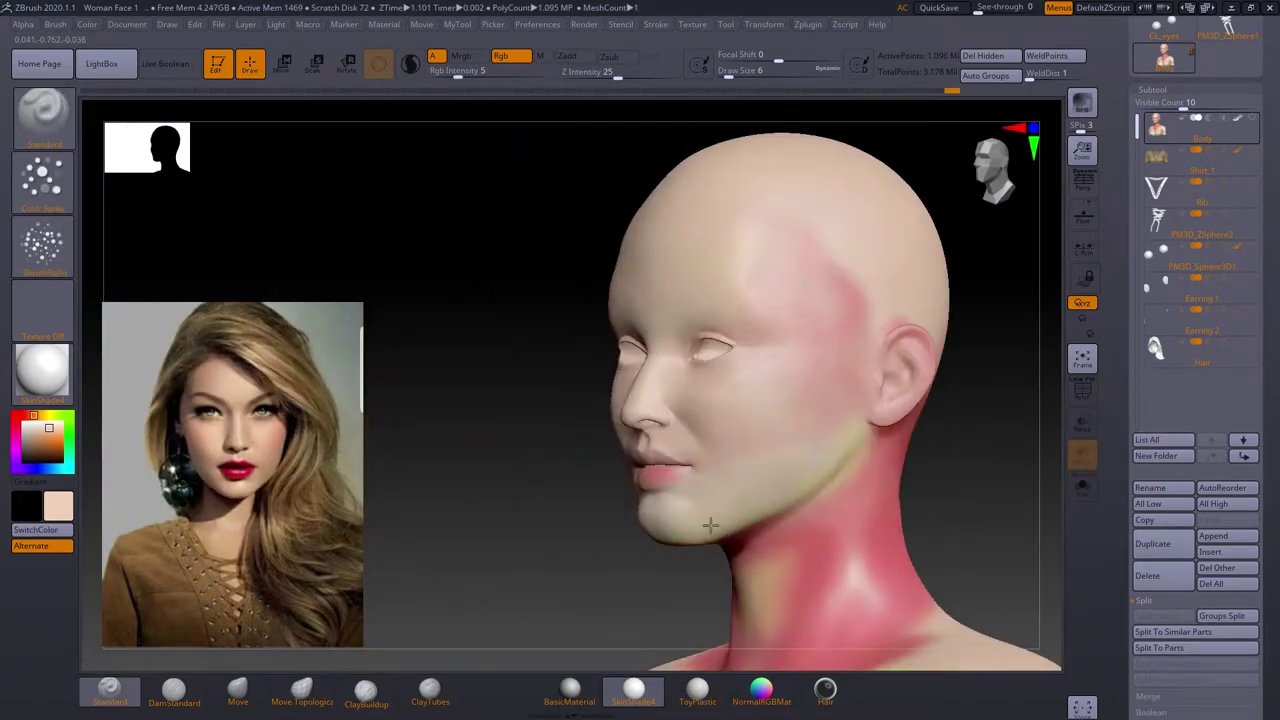
right_click_drag(817, 538, 663, 413)
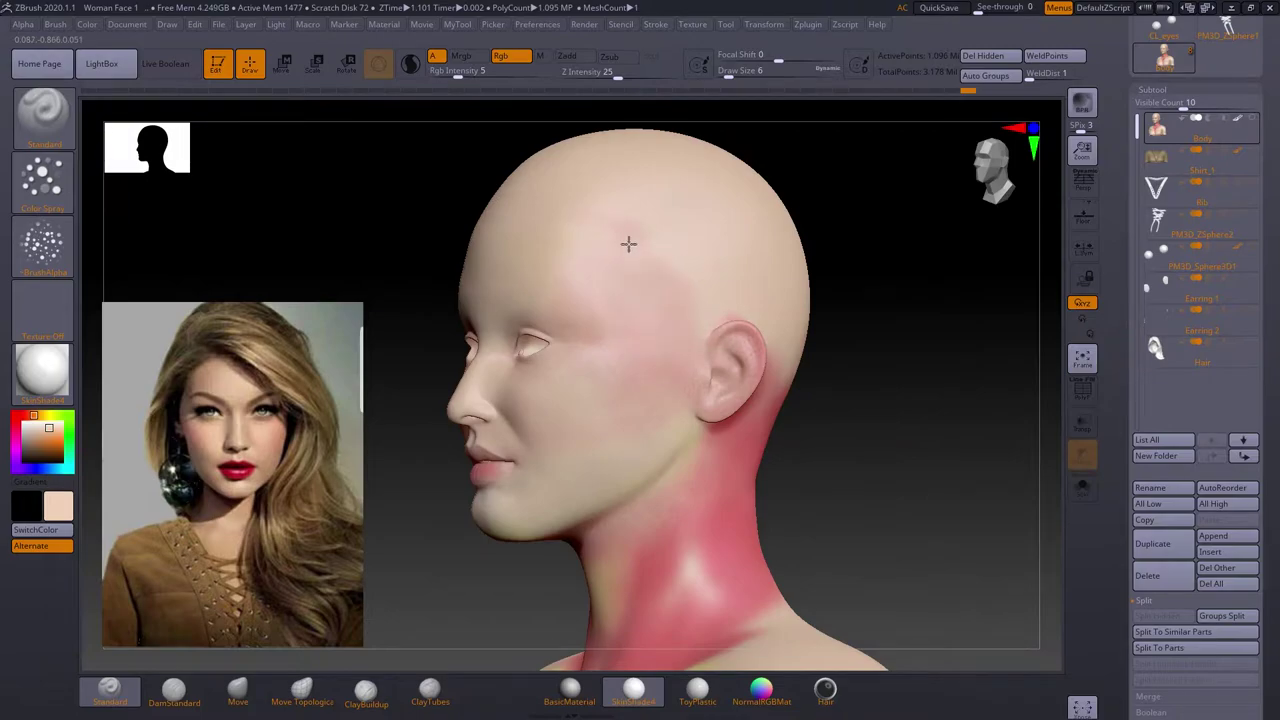
right_click_drag(646, 335, 646, 378, "ctrl")
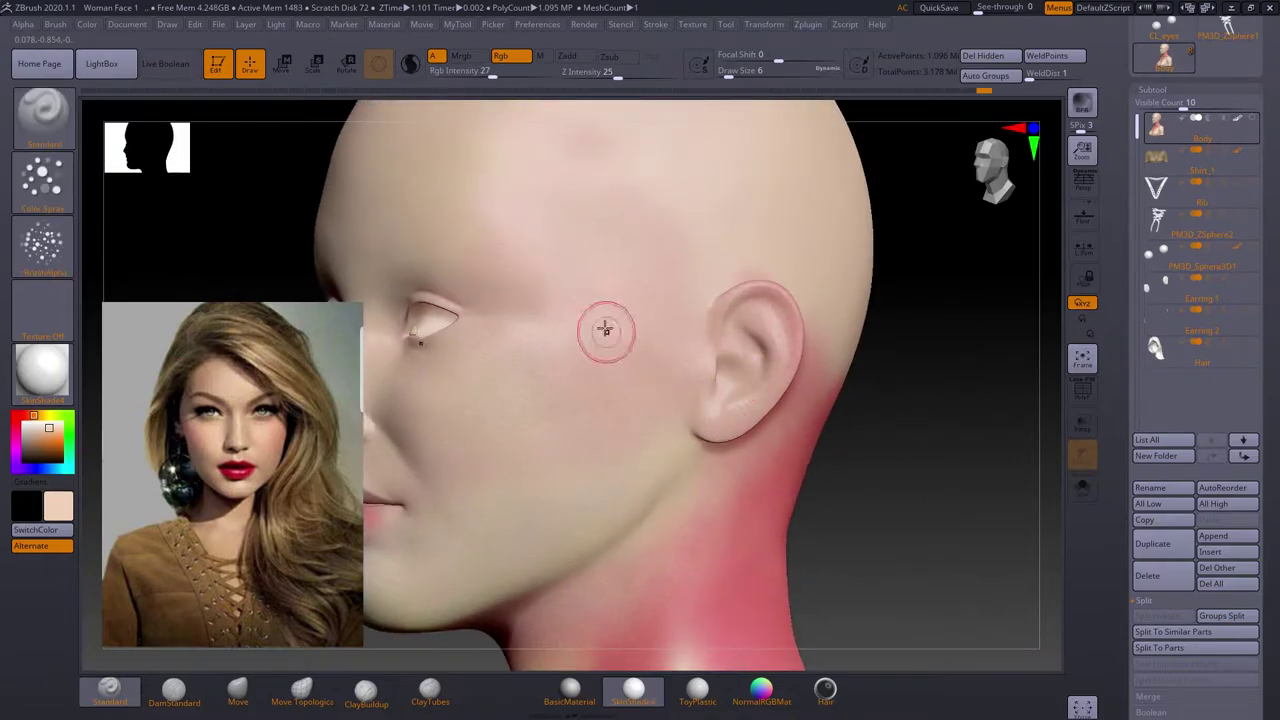
right_click_drag(632, 596, 663, 526)
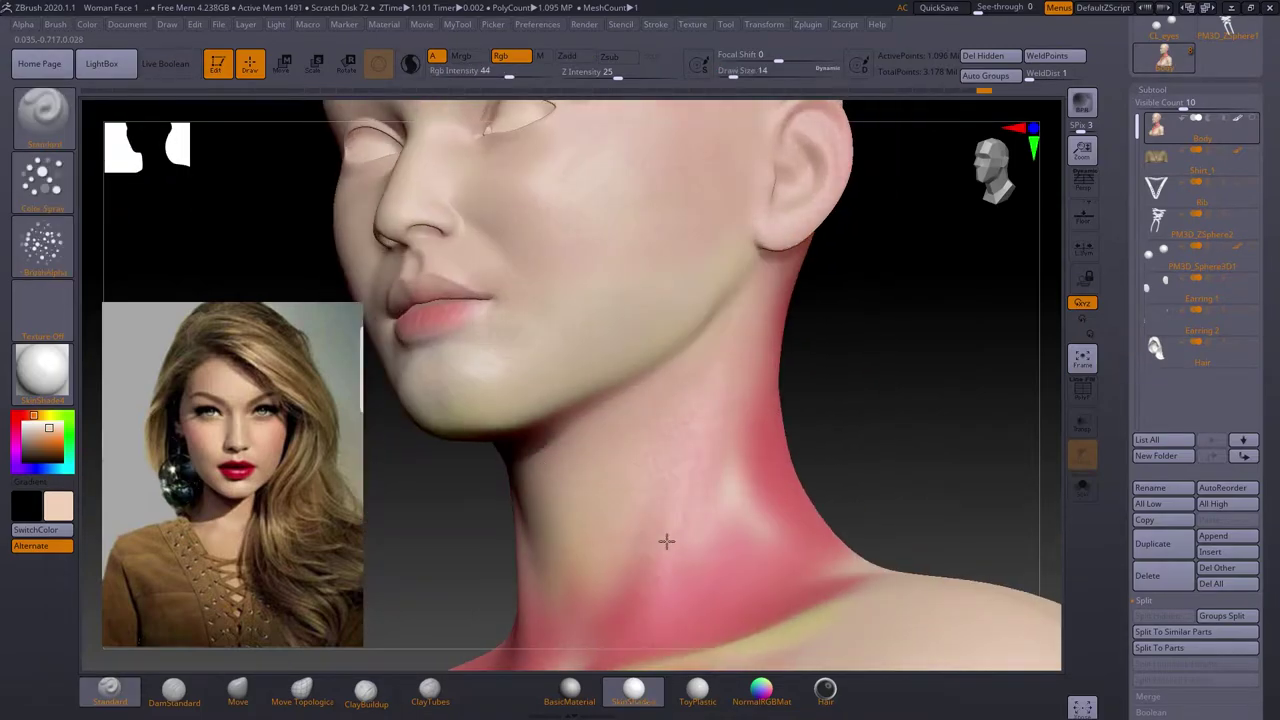
right_click_drag(727, 237, 574, 373)
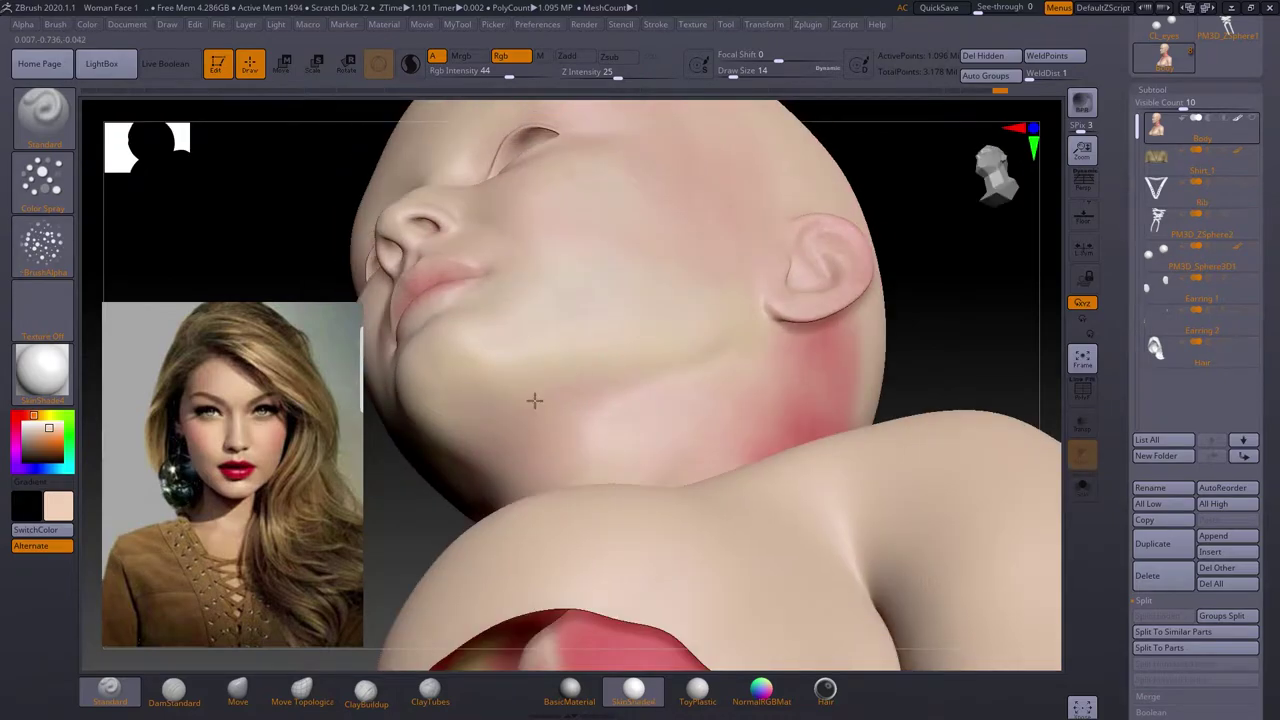
mouse_move(708, 250)
right_mouse_down()
mouse_move(826, 529)
mouse_move(784, 358)
right_mouse_up()
left_click_drag(784, 358, 737, 513)
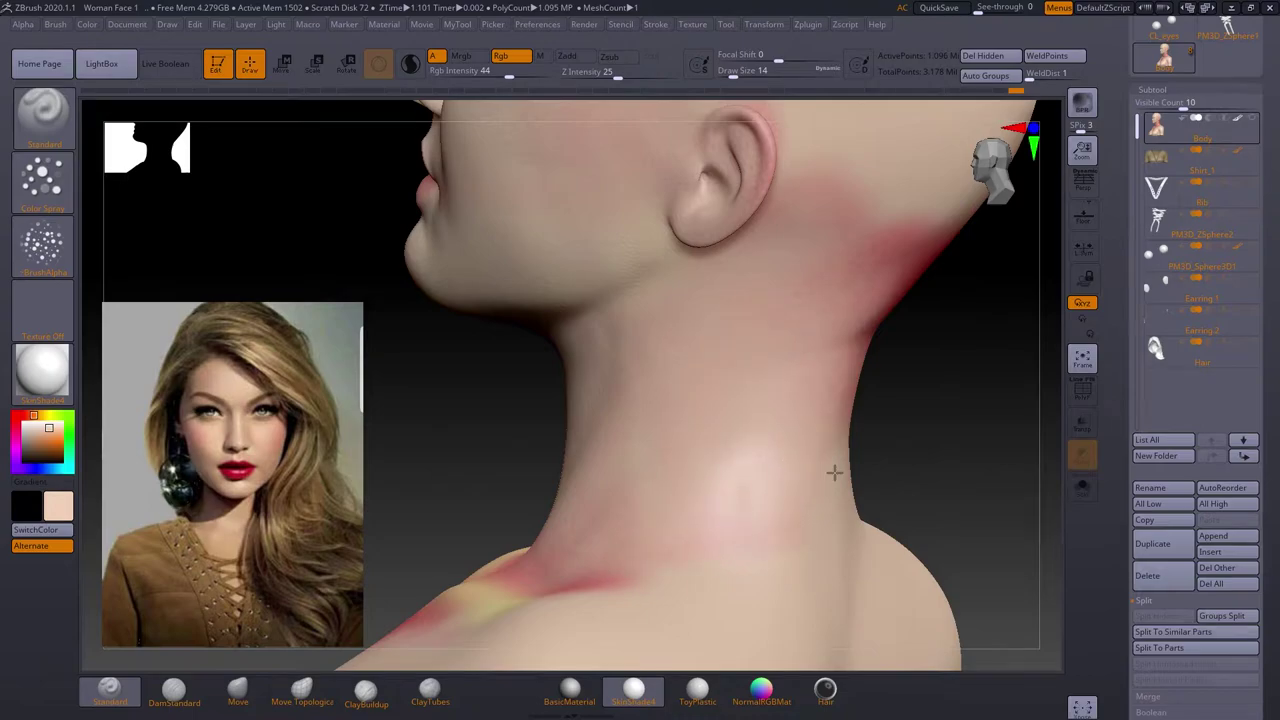
Cover the red tint on the chest and shoulders with skin tone.
right_click_drag(834, 472, 580, 563)
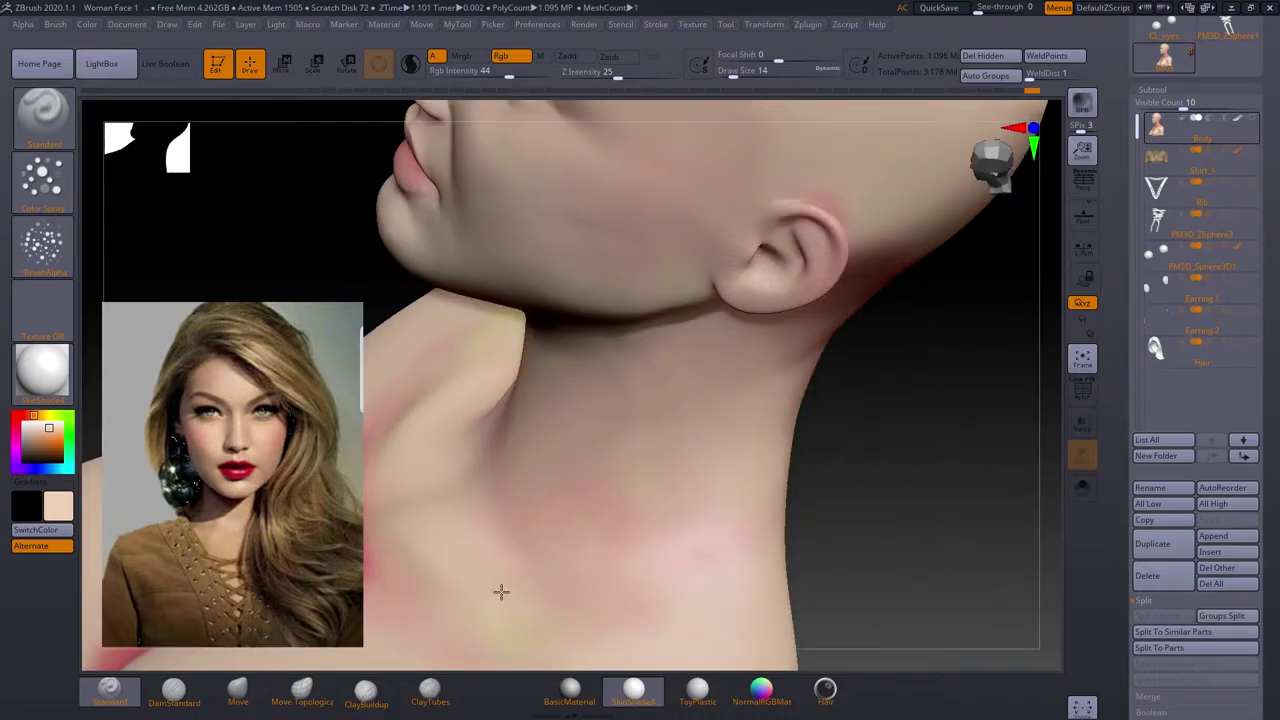
right_click_drag(501, 591, 689, 340)
left_click_drag(689, 340, 764, 356)
mouse_move(642, 489)
right_mouse_down()
mouse_move(711, 177)
mouse_move(861, 279)
right_mouse_up()
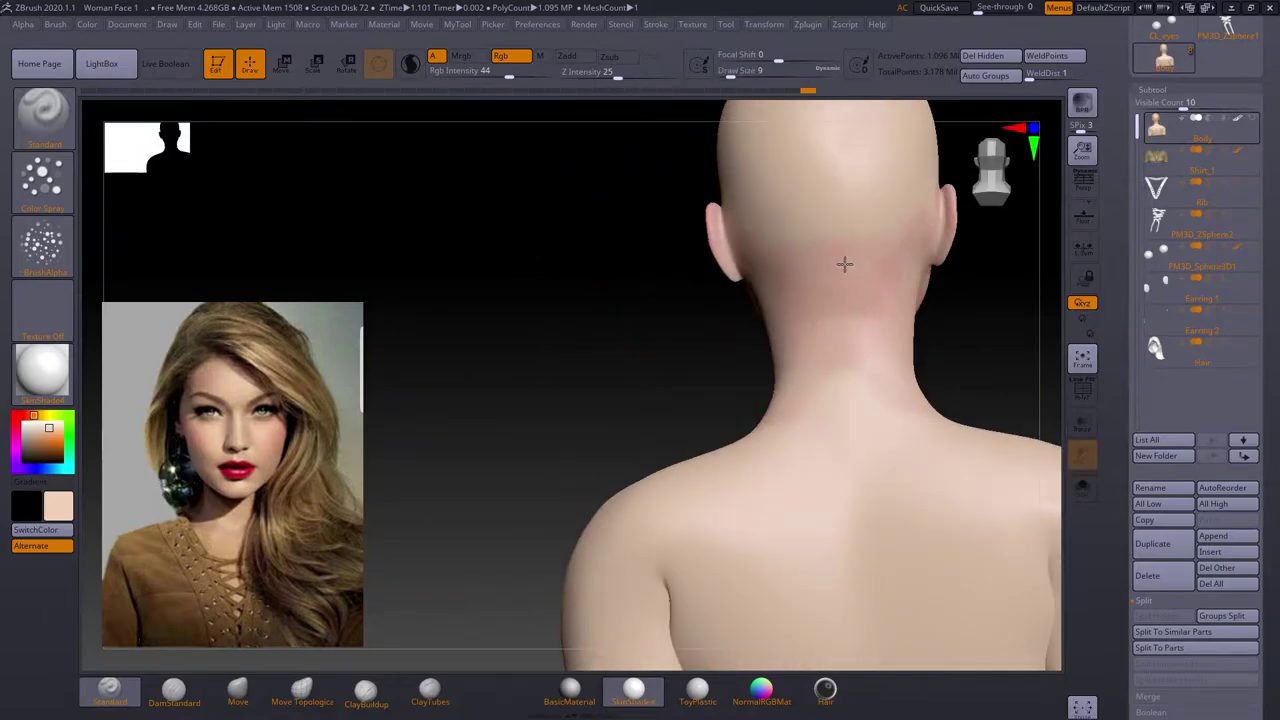
right_click_drag(808, 243, 700, 250)
left_click_drag(42, 440, 237, 470)
mouse_move(700, 250)
right_mouse_down()
mouse_move(729, 218)
mouse_move(654, 277)
mouse_move(843, 423)
mouse_move(933, 451)
mouse_move(595, 290)
right_mouse_up()
mouse_move(595, 466)
right_mouse_down()
mouse_move(684, 374)
mouse_move(749, 397)
mouse_move(711, 432)
right_mouse_up()
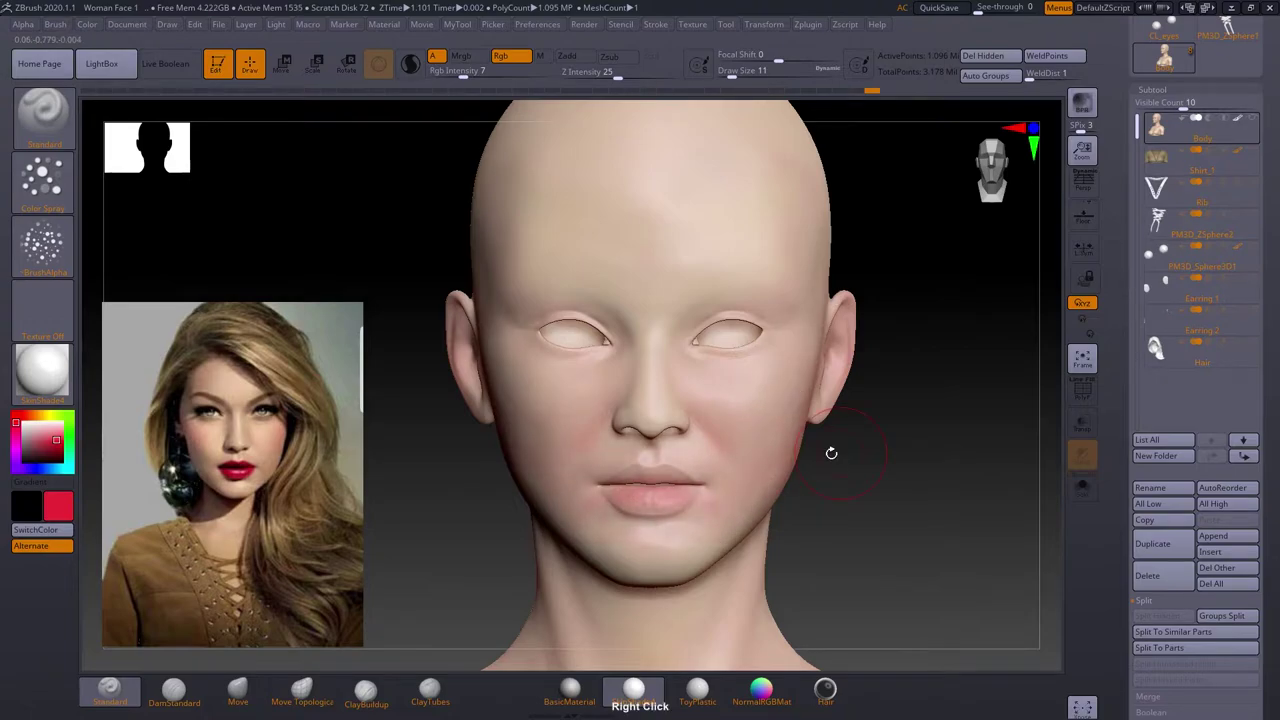
Pick a soft skin tone and warm the cheeks slightly.
right_click_drag(836, 470, 690, 439)
right_click_drag(721, 393, 909, 305, "shift")
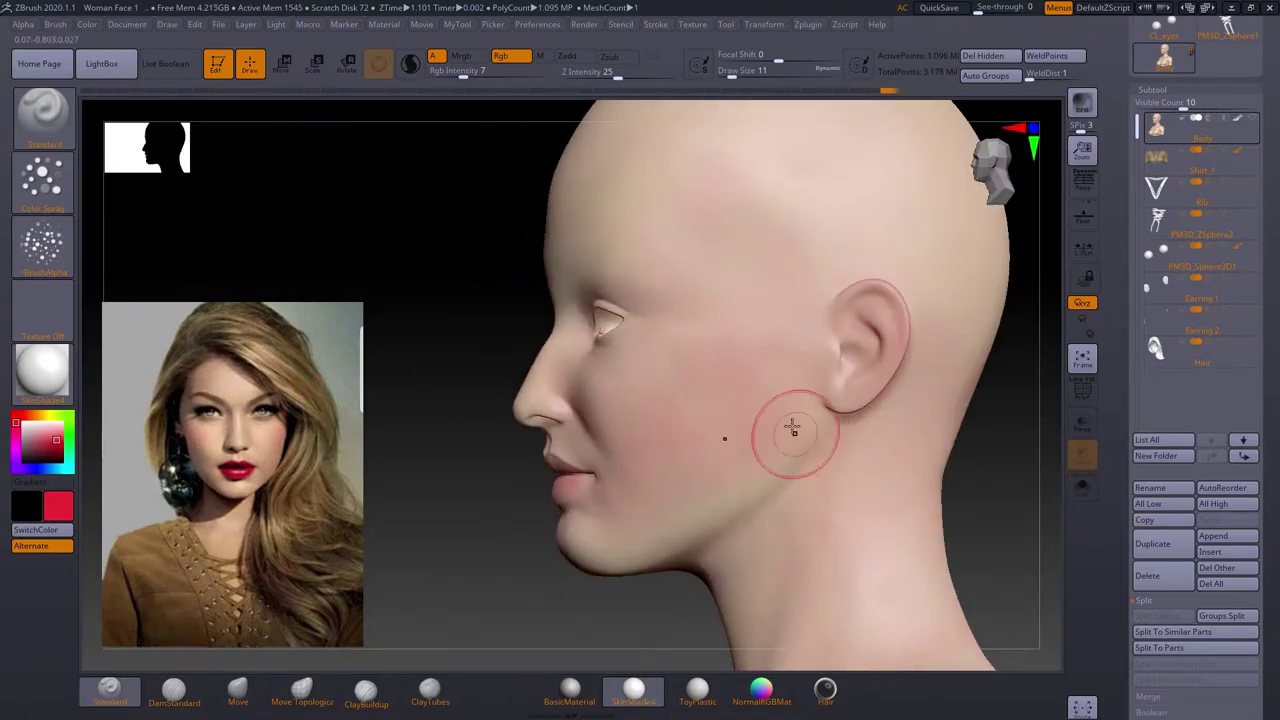
right_click_drag(792, 430, 651, 220, "shift")
mouse_move(723, 314)
right_mouse_down("ctrl")
mouse_move(755, 447)
mouse_move(731, 463)
right_mouse_up("ctrl")
key("c")
mouse_move(803, 343)
right_mouse_down("ctrl")
mouse_move(711, 331)
mouse_move(663, 305)
right_mouse_up("ctrl")
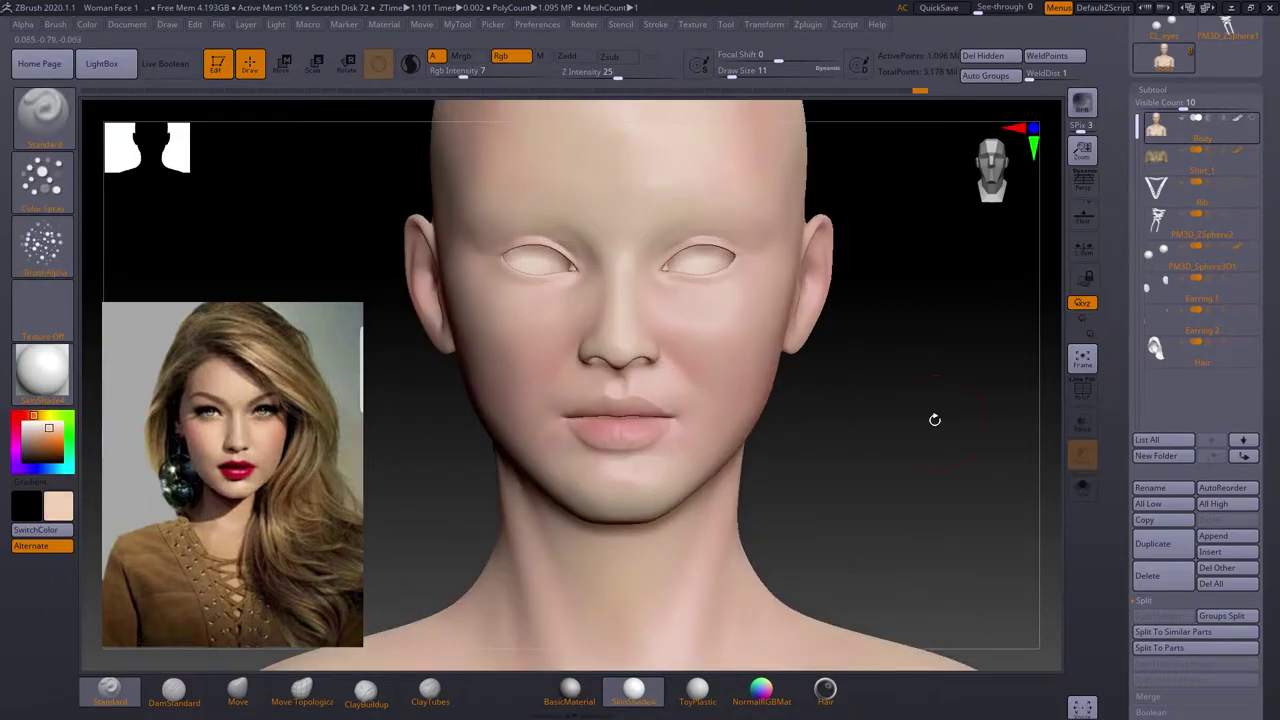
mouse_move(935, 420)
right_mouse_down()
mouse_move(749, 443)
mouse_move(705, 340)
right_mouse_up()
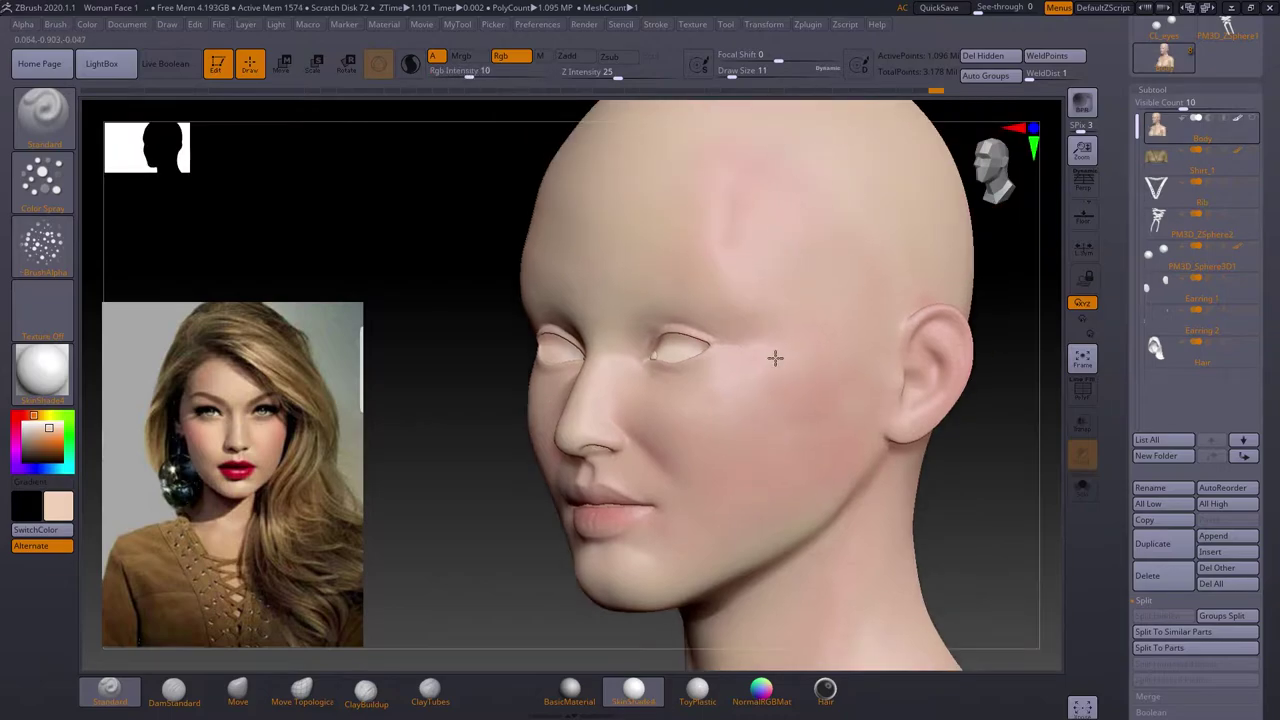
Shade around the eye sockets with a darker brown at low intensity.
mouse_move(845, 525)
right_mouse_down()
mouse_move(593, 408)
mouse_move(645, 450)
mouse_move(683, 523)
mouse_move(699, 528)
mouse_move(831, 360)
right_mouse_up()
key("c")
key("c")
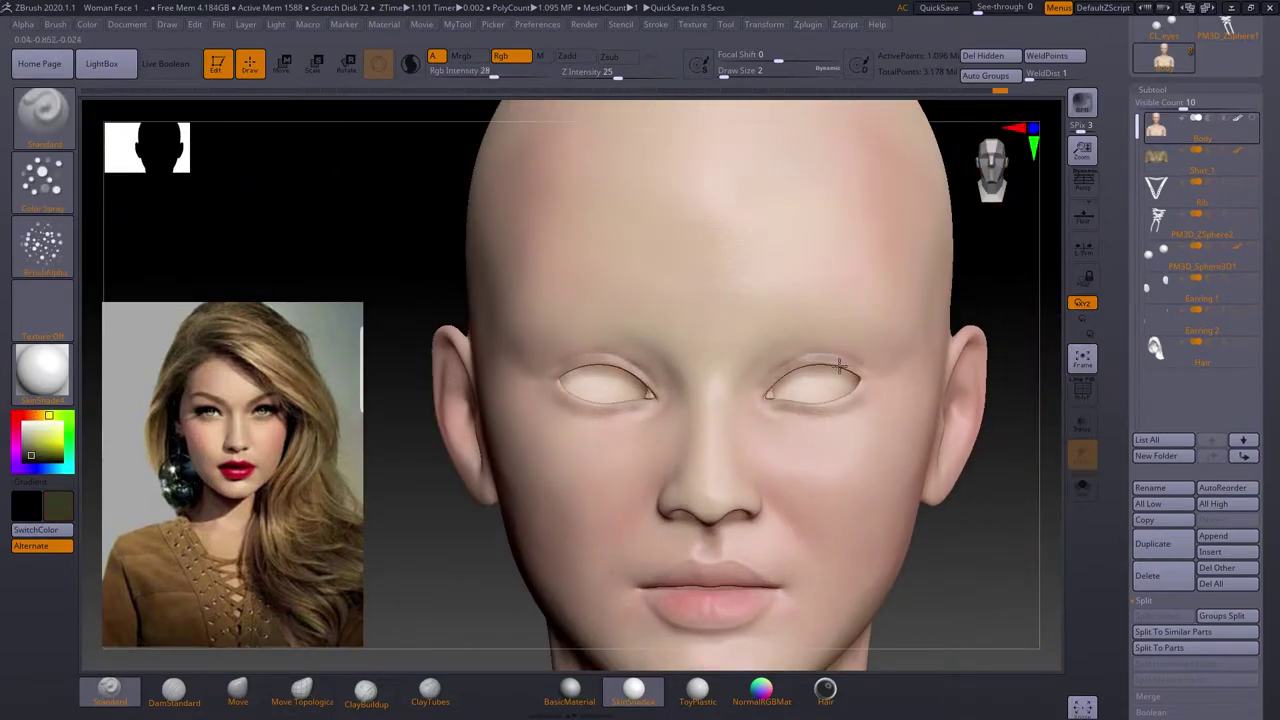
mouse_move(686, 480)
right_mouse_down()
mouse_move(986, 571)
mouse_move(840, 322)
mouse_move(723, 329)
mouse_move(634, 269)
mouse_move(846, 443)
mouse_move(868, 364)
right_mouse_up()
key("c")
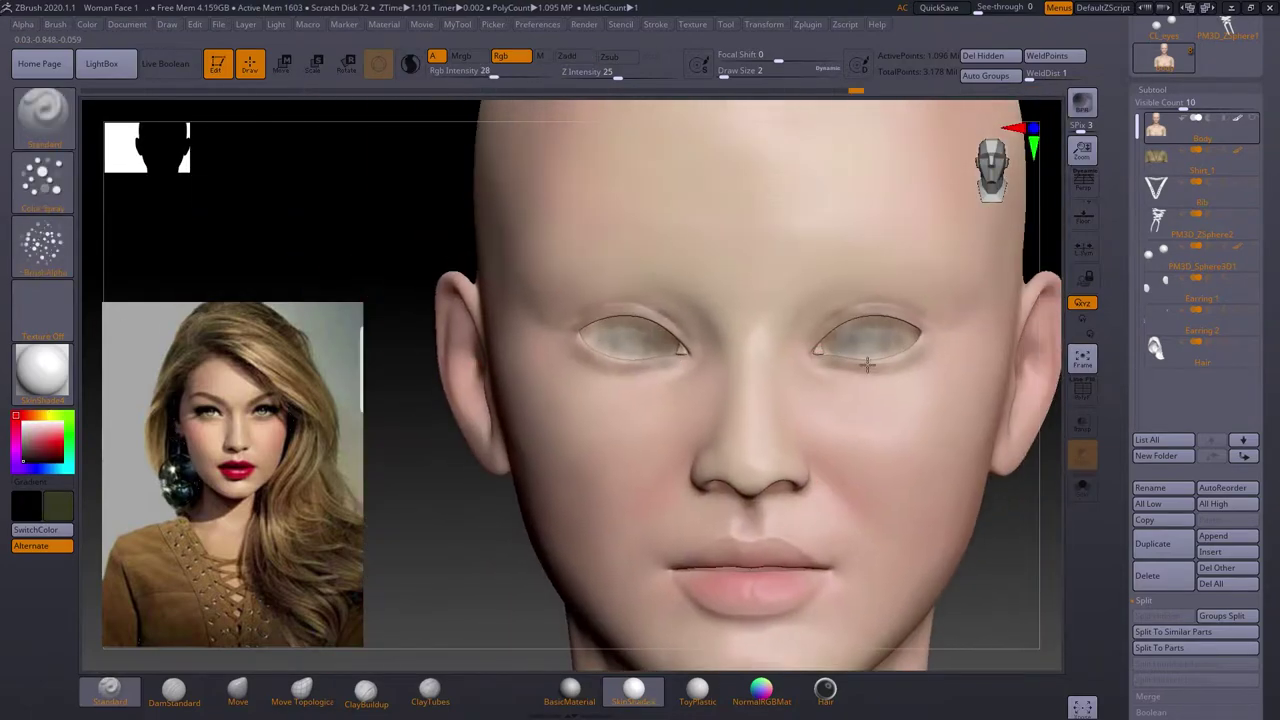
left_click(843, 337, "alt")
Isolate the caruncle subtool, fill it red, and restore the full model view.
left_click(777, 371, "ctrl+shift")
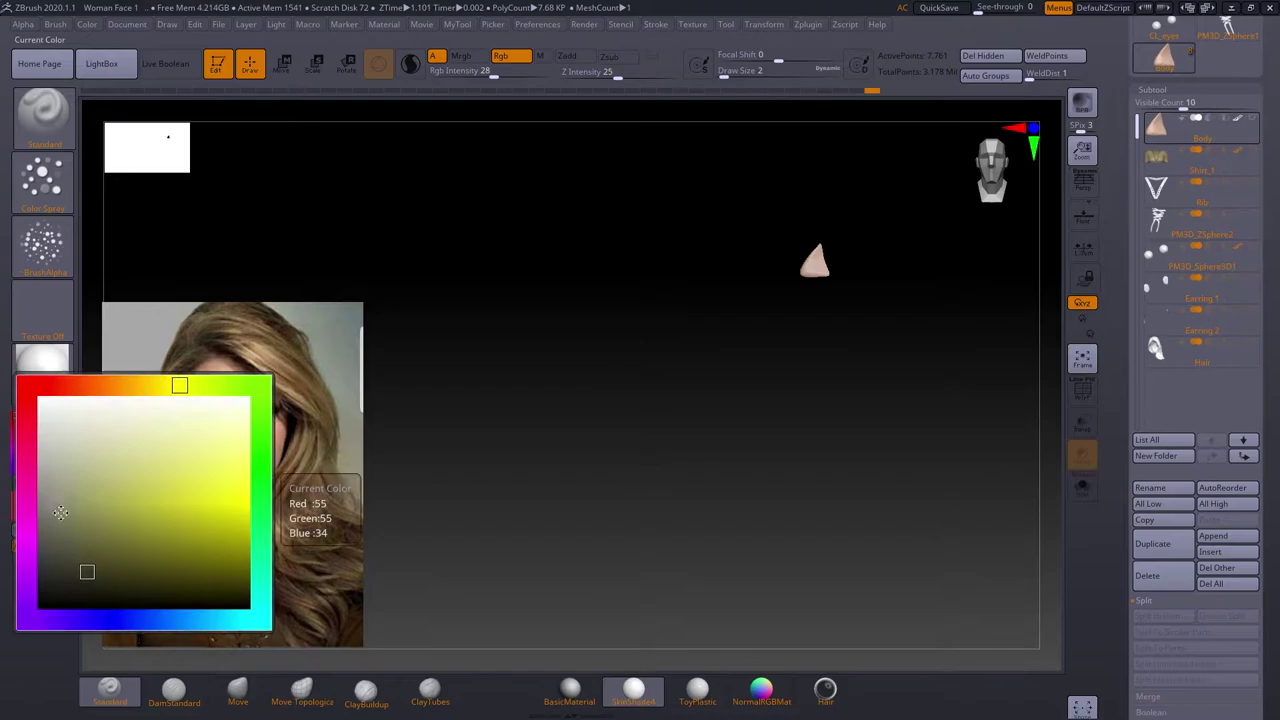
left_click(855, 285, "ctrl+shift")
left_click(491, 286, "ctrl+shift")
right_click_drag(734, 371, 748, 411)
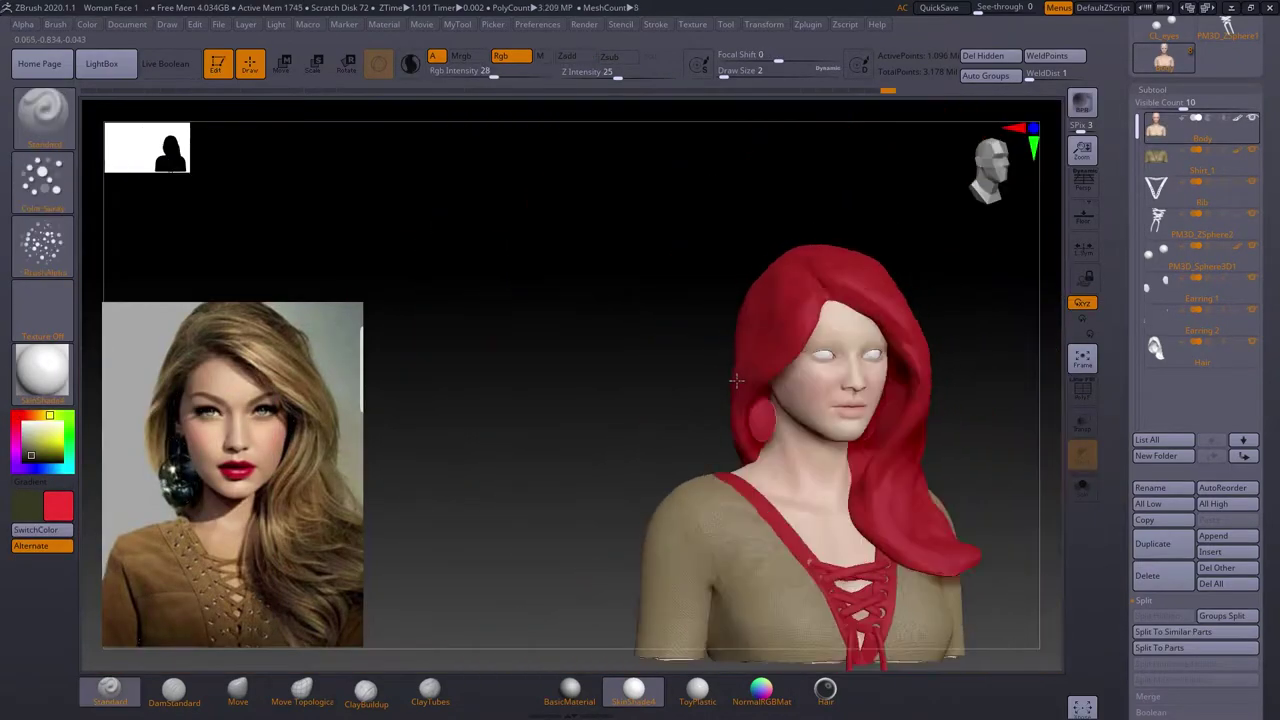
Hide the hair and paint the lips, especially the lower lip, a deeper red.
key("s")
right_click_drag(520, 490, 600, 420, "alt")
left_click(871, 434, "ctrl+shift")
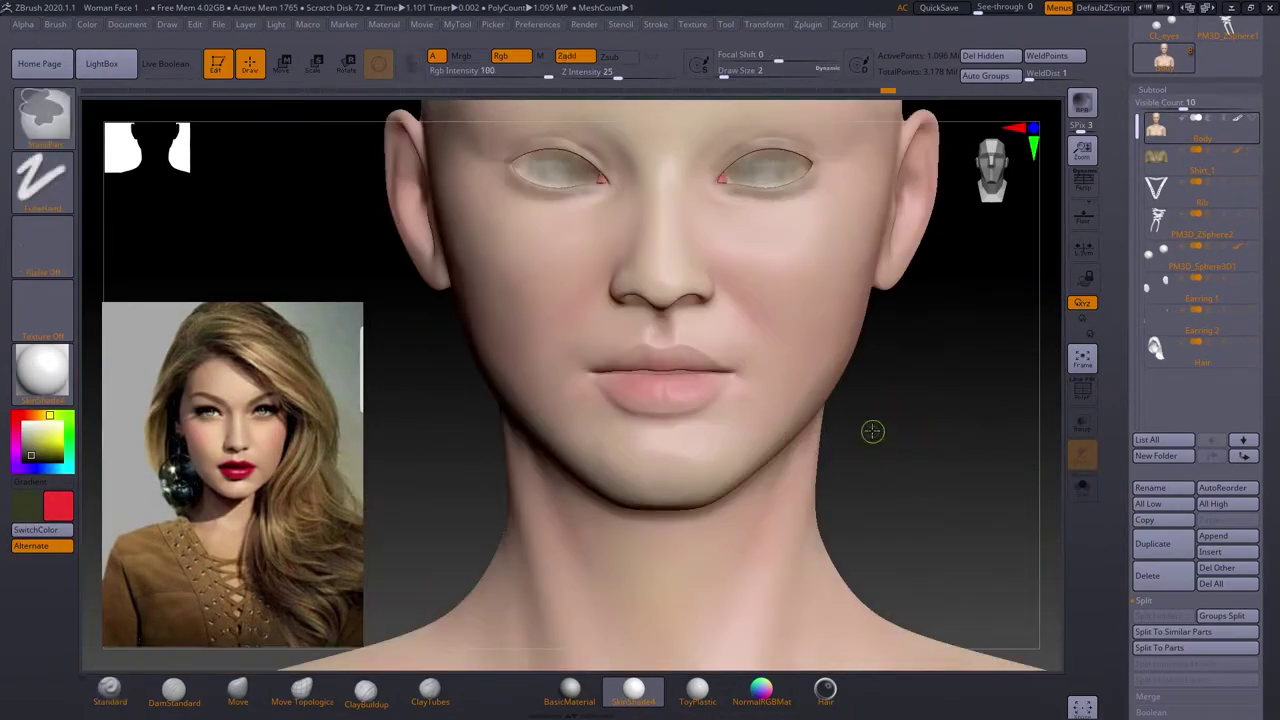
right_click_drag(871, 434, 694, 429, "alt")
left_click_drag(694, 429, 680, 455)
right_click_drag(680, 455, 640, 470)
left_click_drag(580, 470, 603, 498)
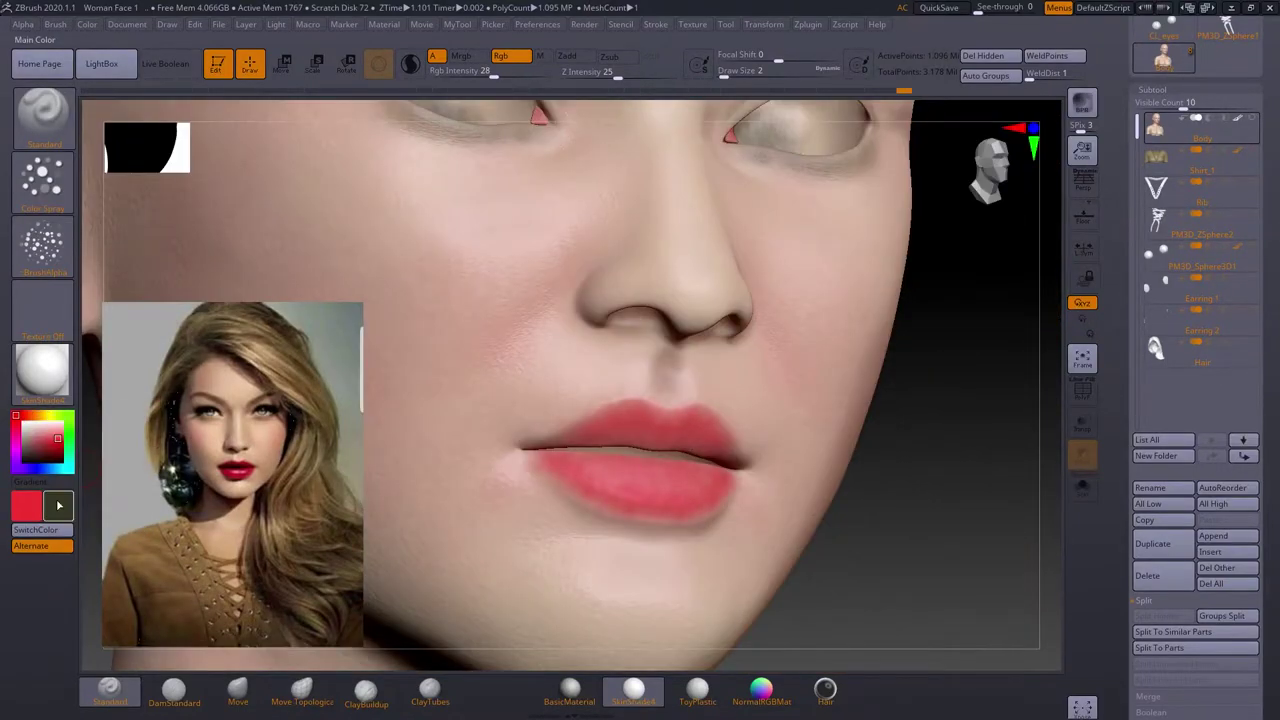
Repaint the upper and lower lips with a darker pink, then switch to salmon red.
left_click(40, 447)
right_click_drag(666, 560, 60, 362, "shift")
key("v")
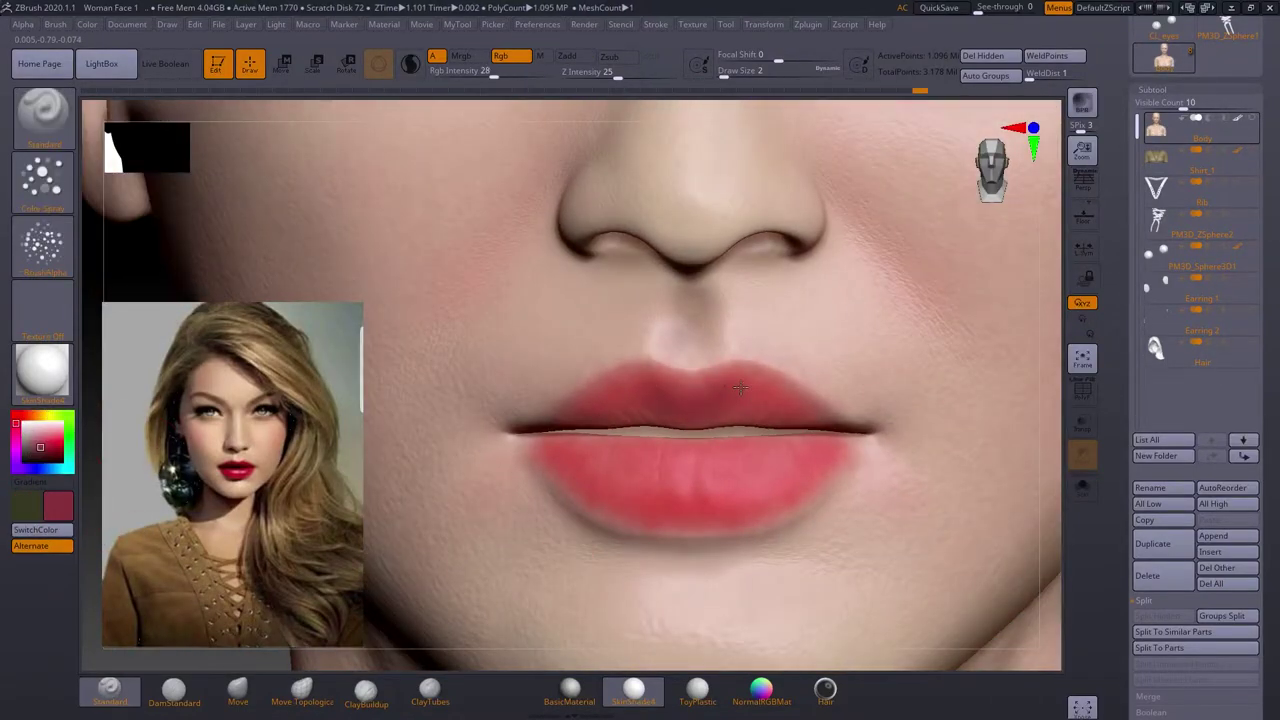
left_click_drag(740, 388, 600, 400)
mouse_move(580, 470)
left_mouse_down()
mouse_move(760, 480)
mouse_move(808, 462)
left_mouse_up()
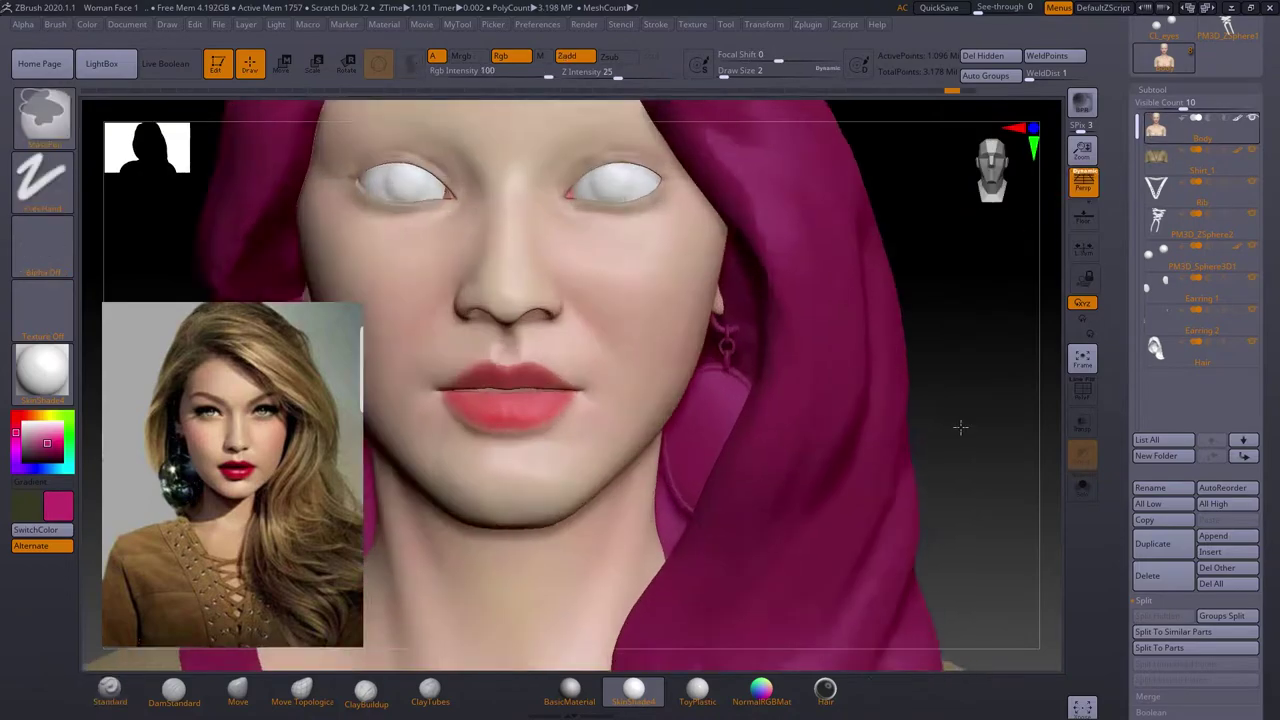
key("c")
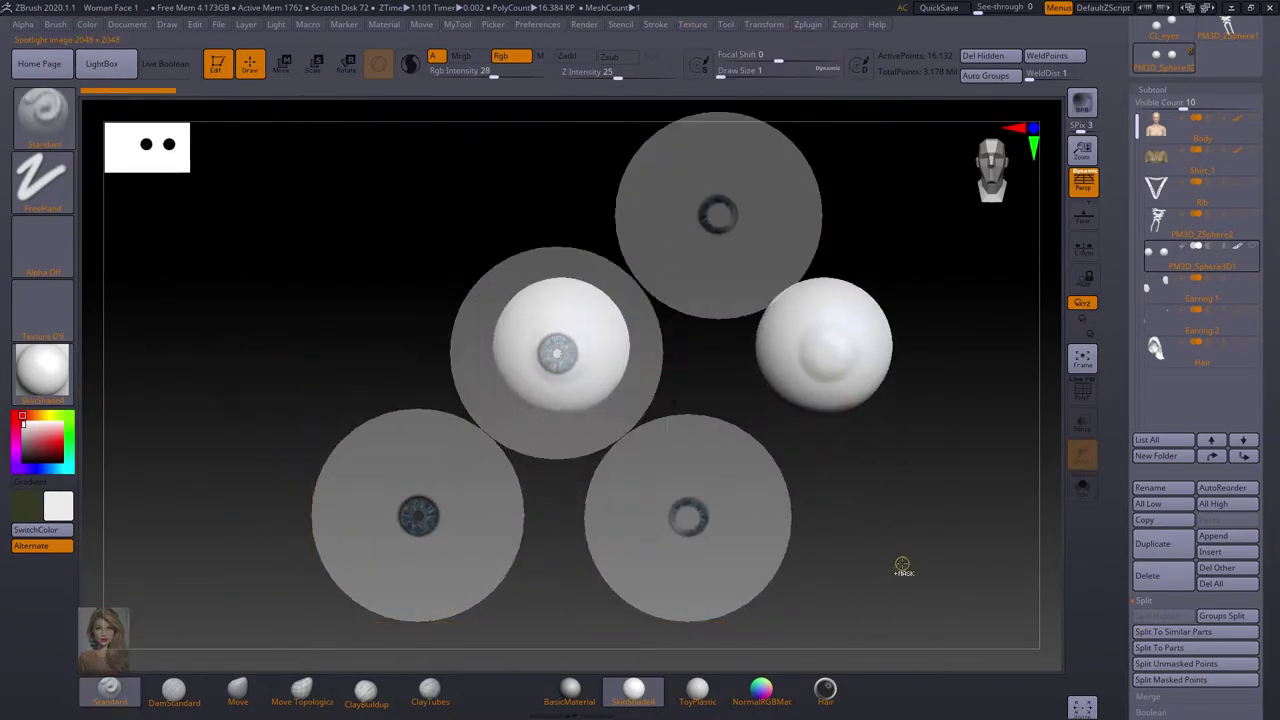
Subdivide the eyeballs, project the blue-grey iris texture onto both, then select the Body subtool.
key("shift+z")
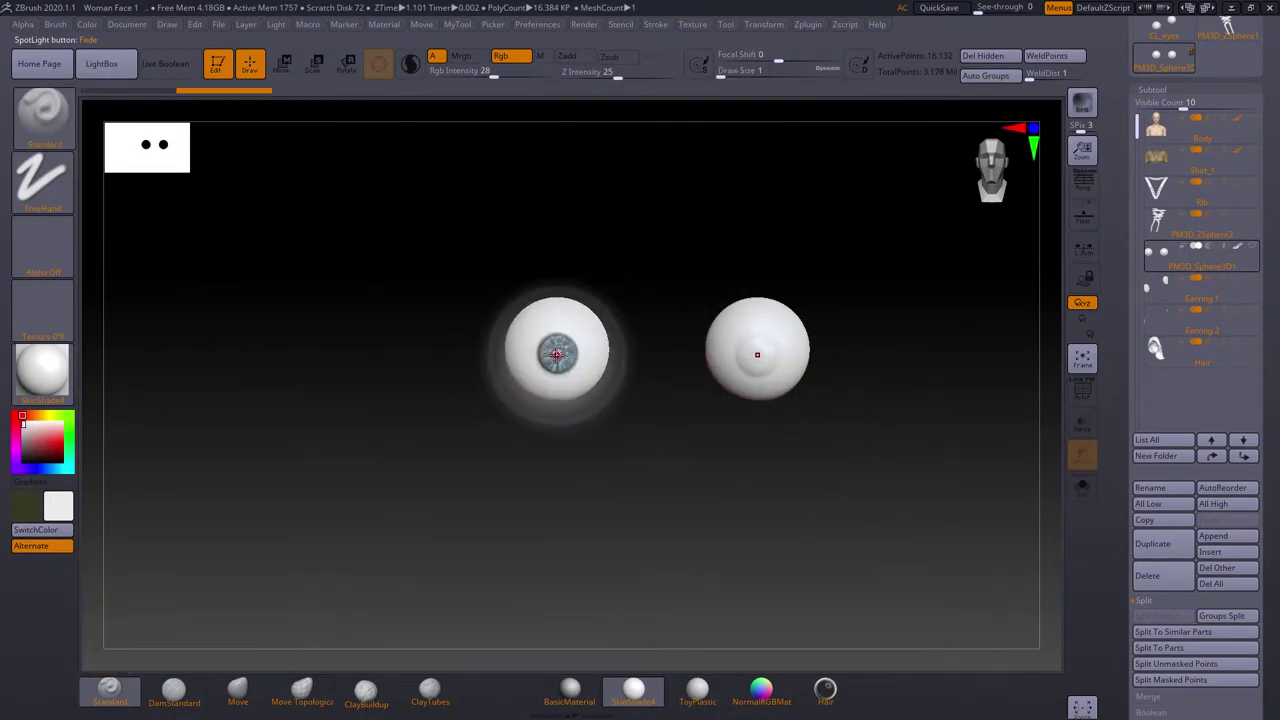
key("ctrl+d")
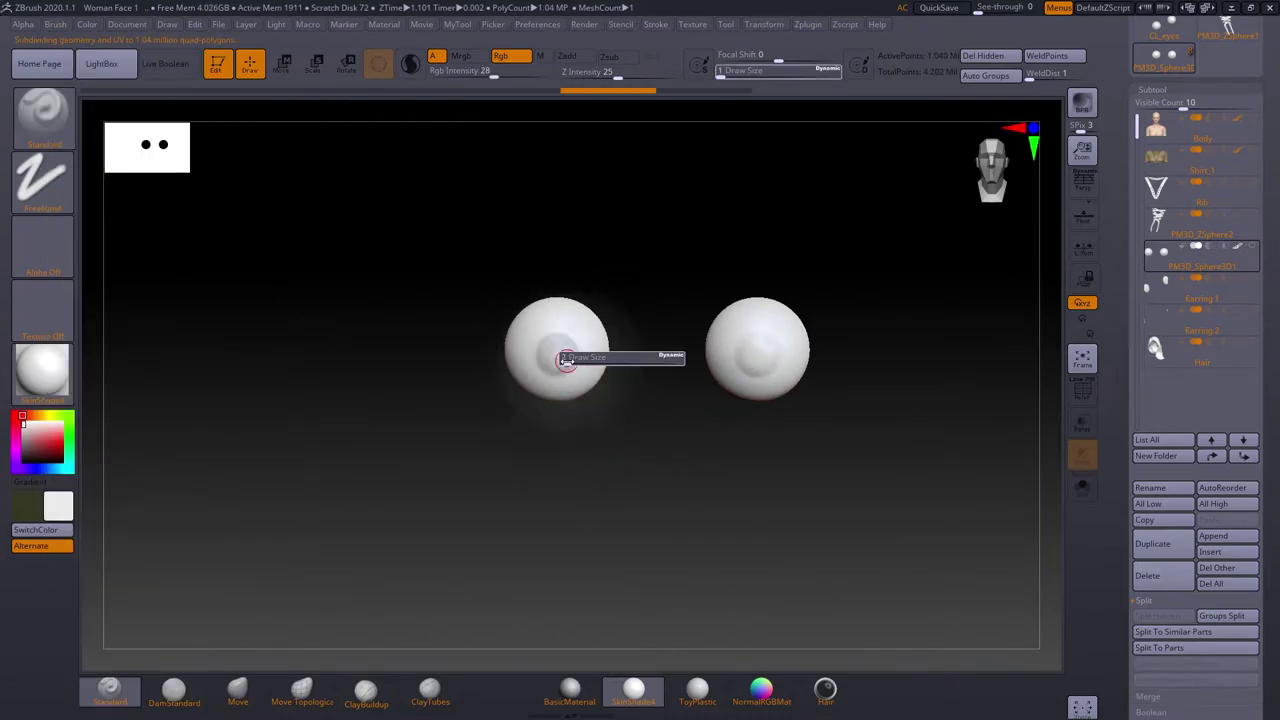
key("shift+z")
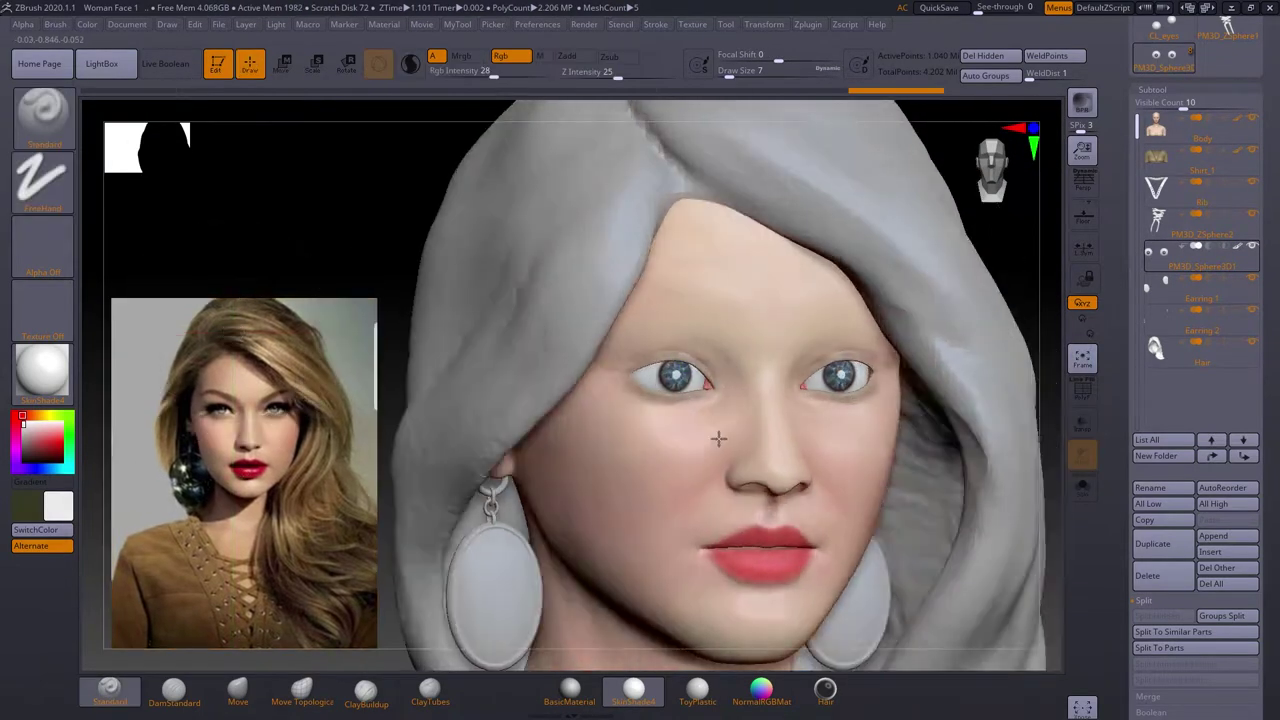
left_click(1158, 126)
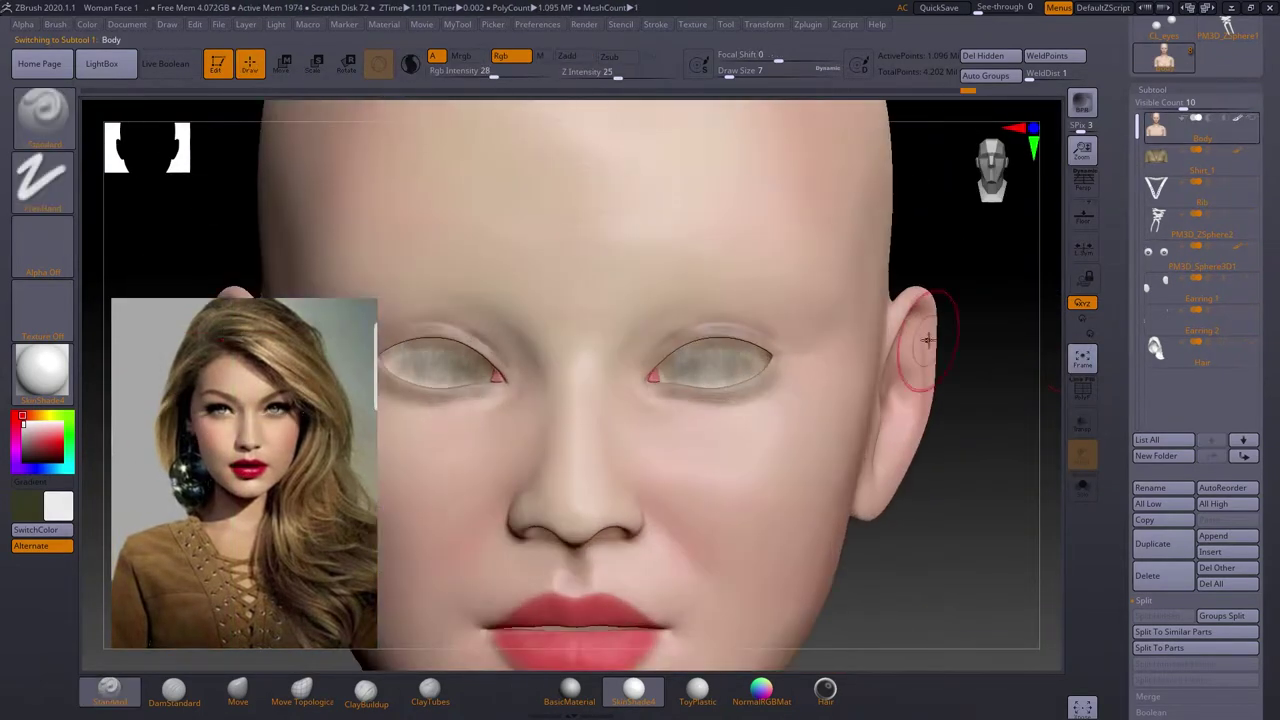
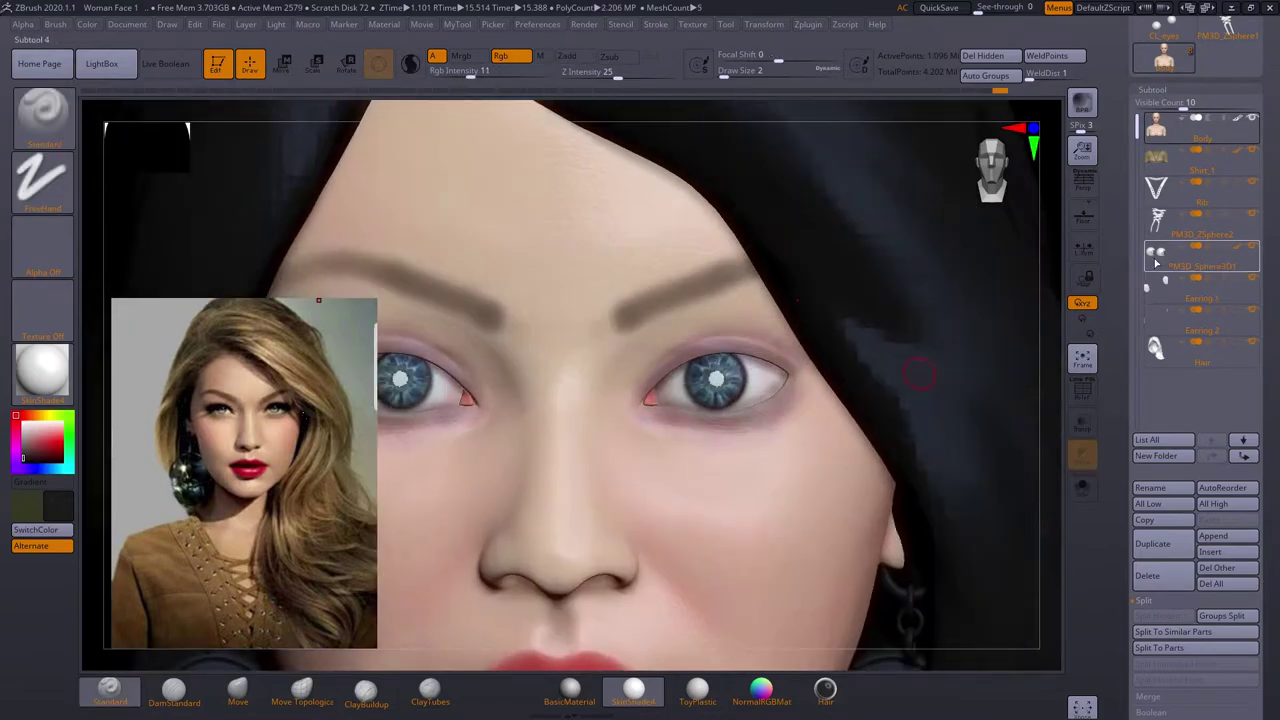
Select the eye subtool and save the ZBrush project.
left_click(1156, 258)
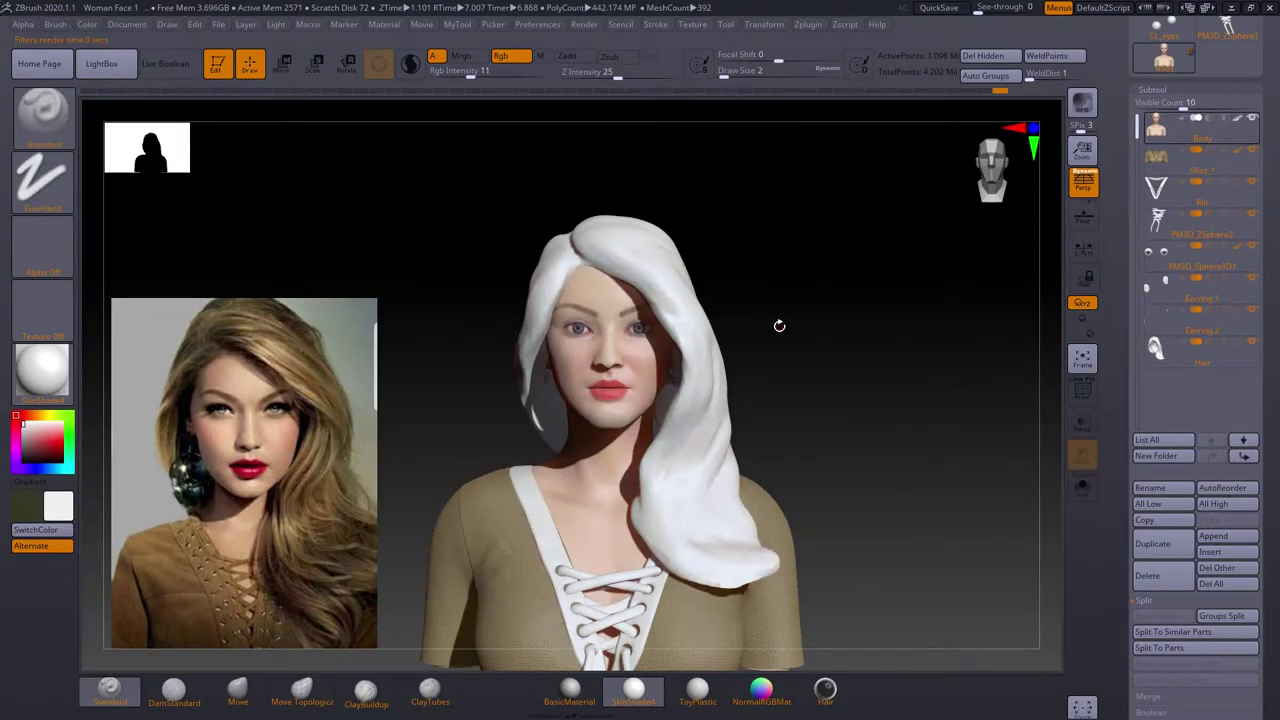
key("Return")
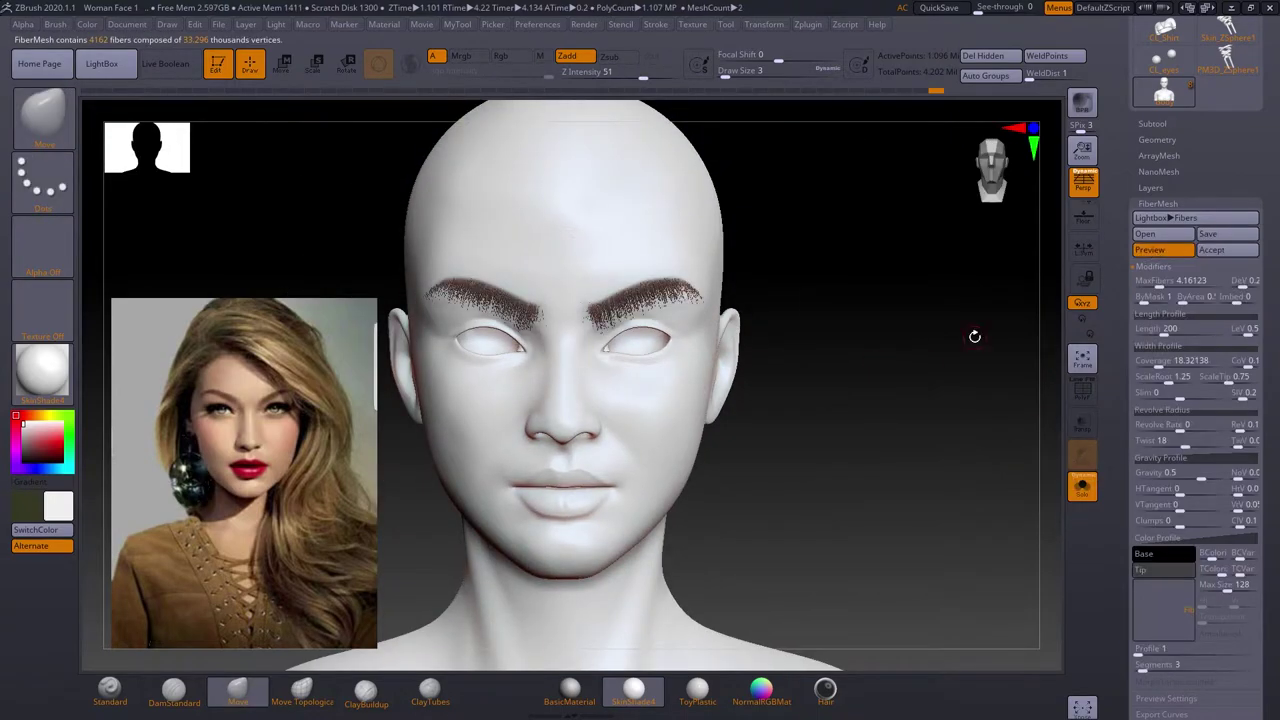
Set the fiber preview visibility to 100 and raise Coverage for denser eyebrows.
left_click(1152, 266)
left_click(1166, 161)
left_click_drag(1215, 181, 1240, 177)
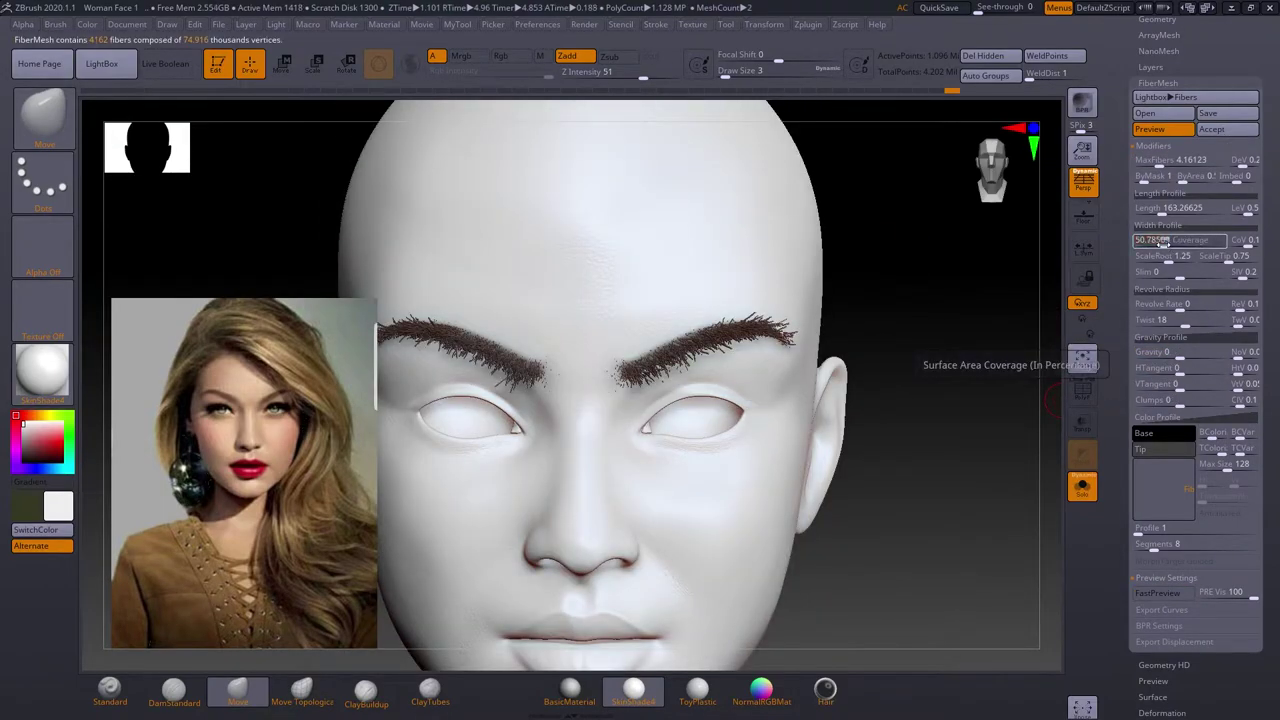
left_click_drag(900, 330, 955, 324)
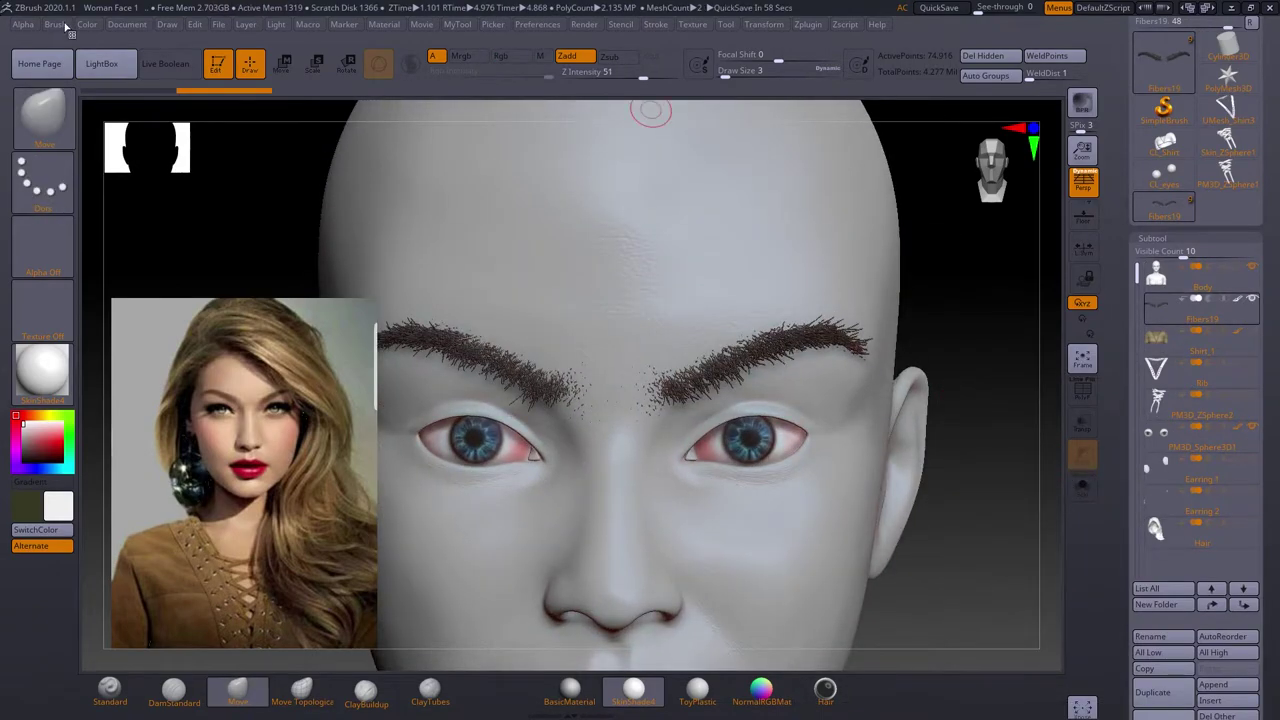
Try the Move Topological and Move brushes, then inspect the brows from several angles.
left_click(55, 24)
left_click(96, 250)
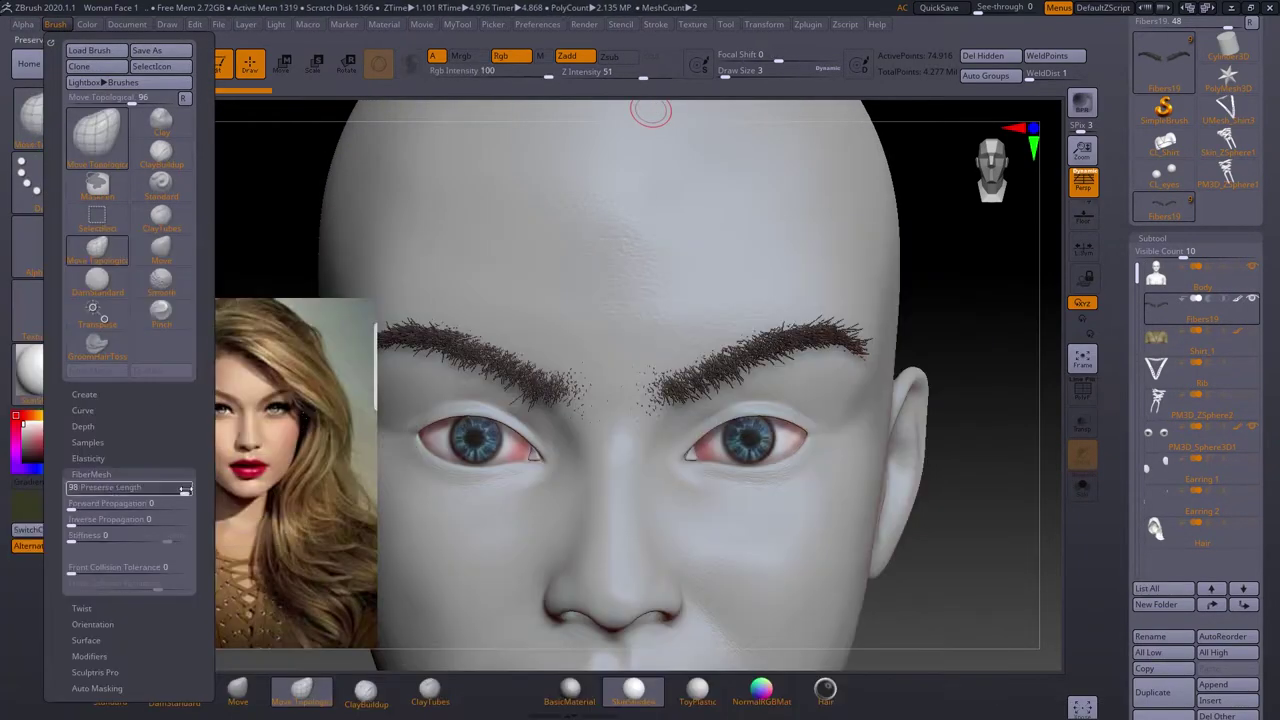
left_click(161, 250)
left_click_drag(938, 273, 760, 420)
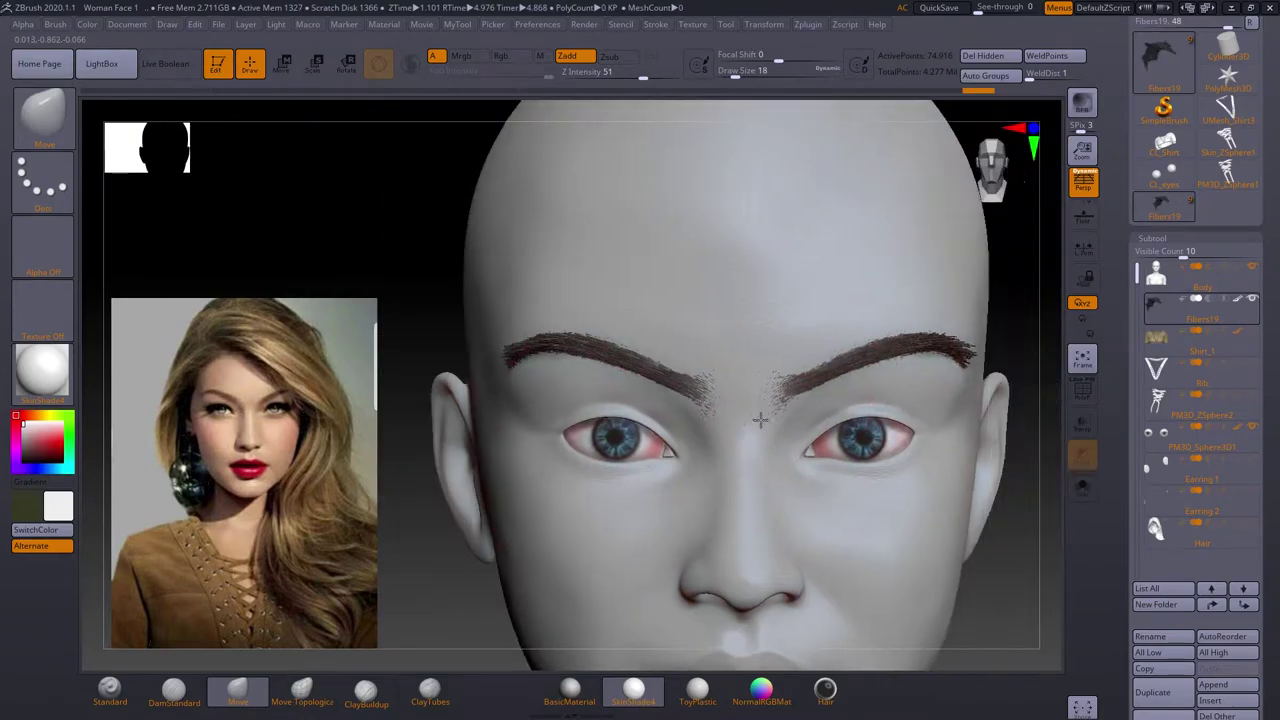
right_click_drag(760, 420, 856, 322)
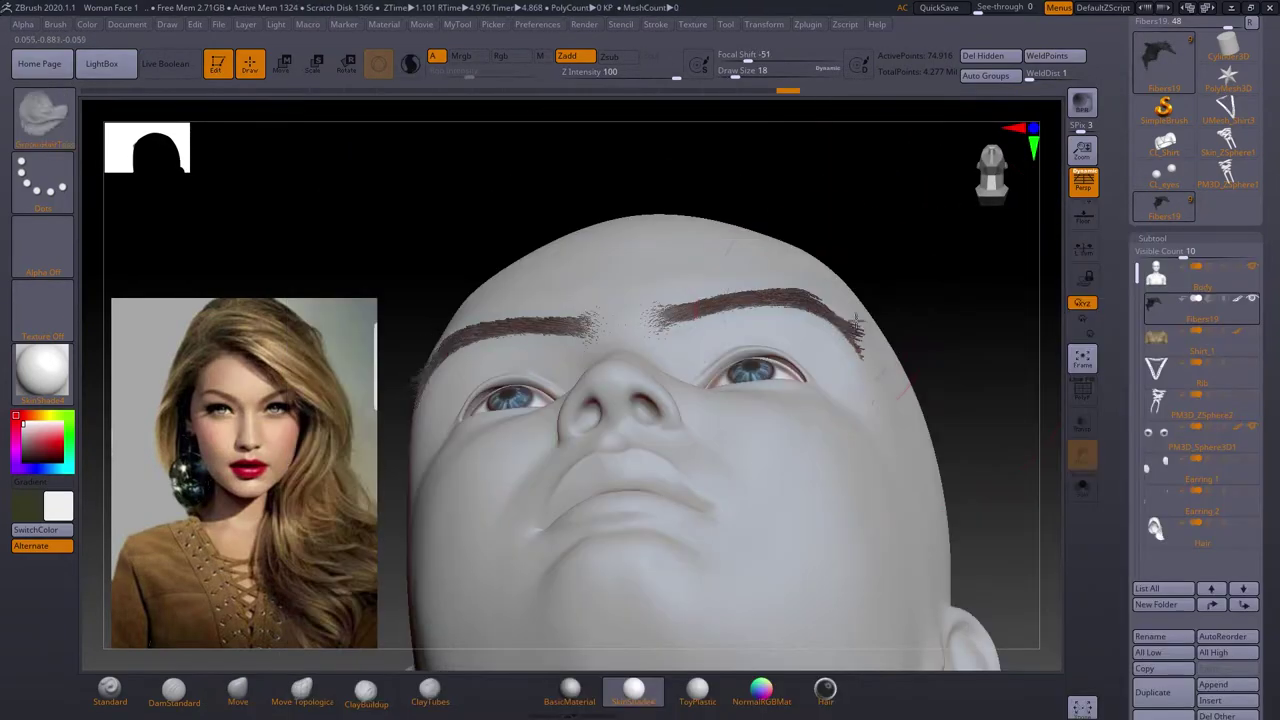
mouse_move(950, 283)
right_mouse_down()
mouse_move(730, 383)
mouse_move(829, 400)
right_mouse_up()
right_click_drag(700, 271, 666, 341, "alt")
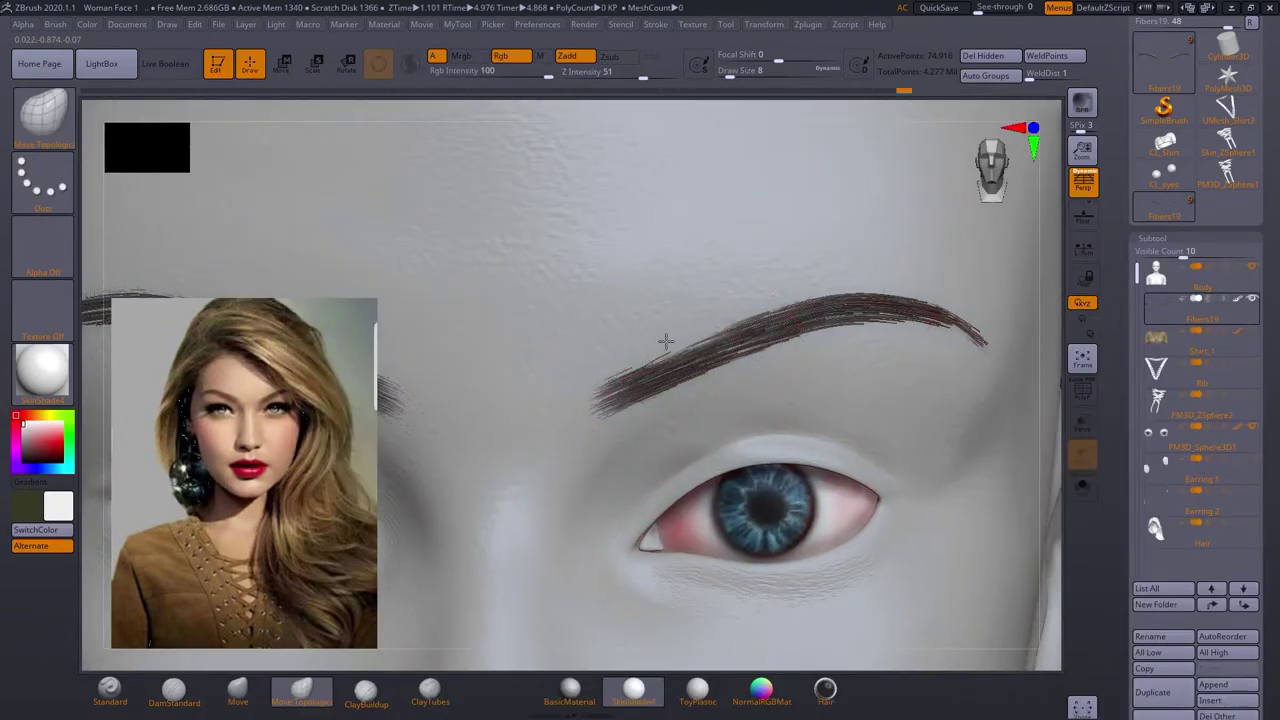
mouse_move(569, 274)
right_mouse_down("alt")
mouse_move(543, 314)
mouse_move(650, 380)
mouse_move(720, 380)
right_mouse_up("alt")
key("f")
right_click_drag(926, 543, 894, 534, "alt")
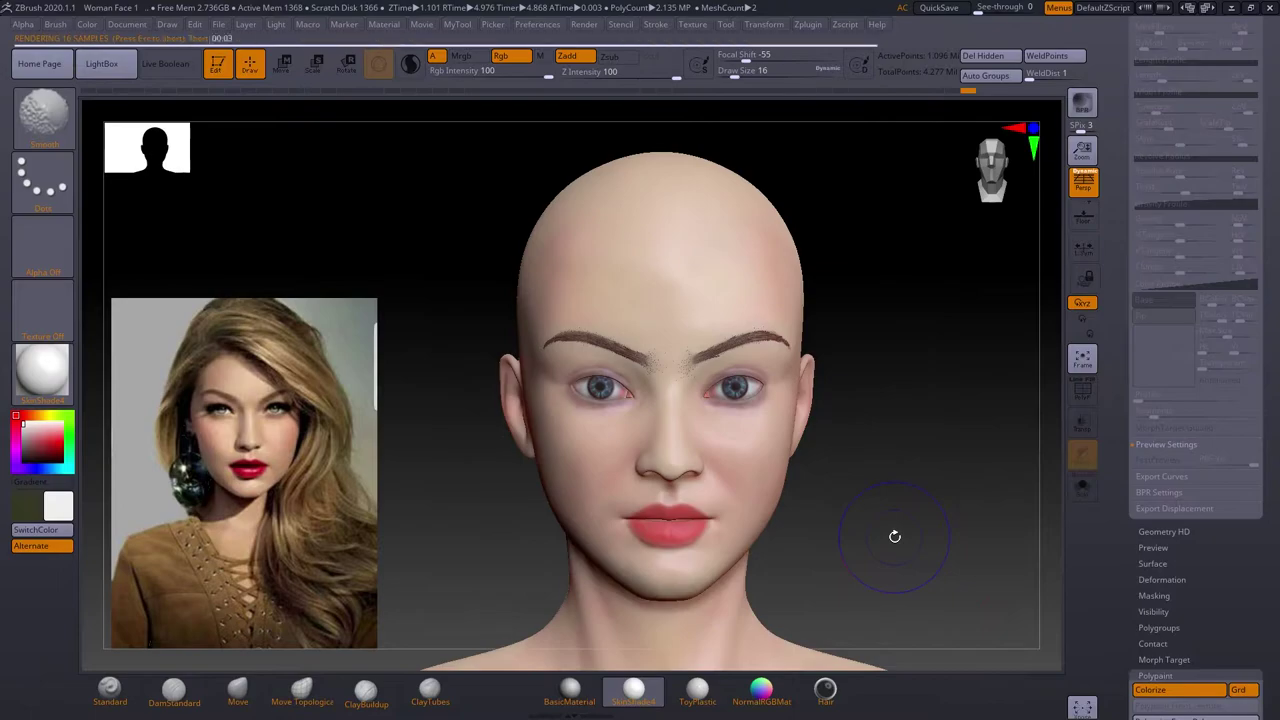
Apply BasicMaterial to the eyebrow fibers.
scroll(1247, 509, "up", 3)
left_click(540, 56)
left_click(42, 370)
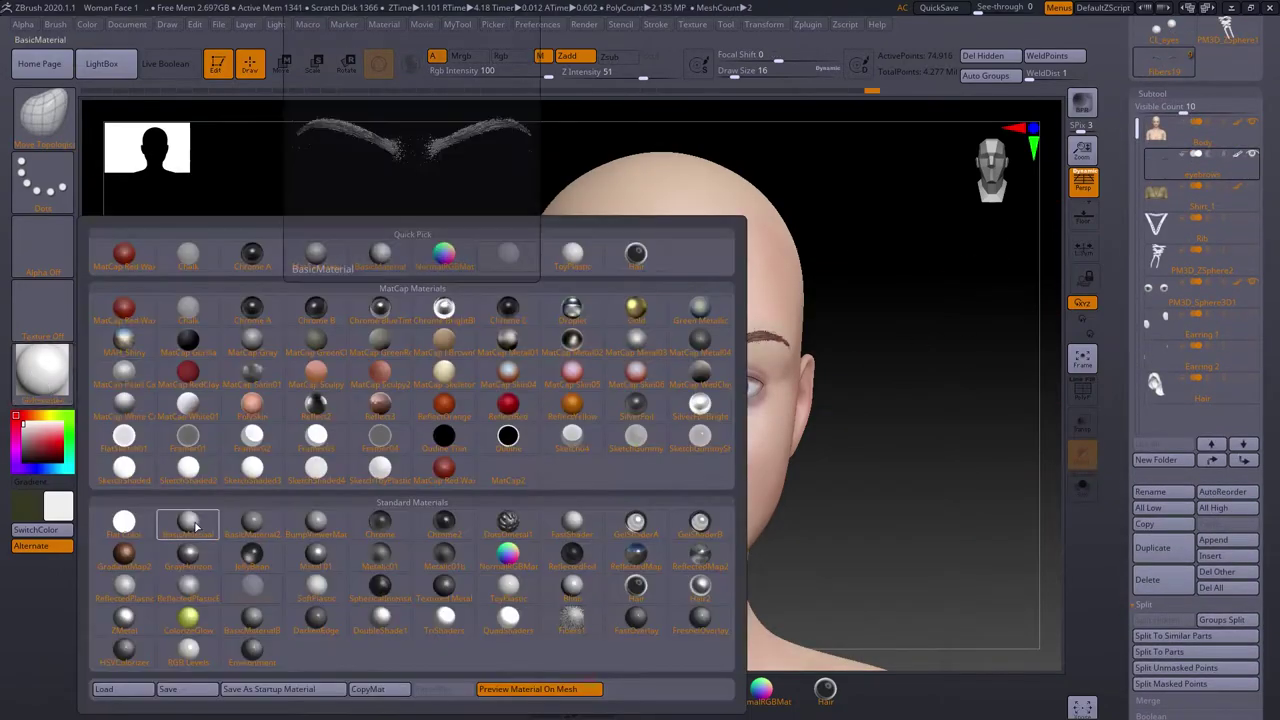
left_click(186, 523)
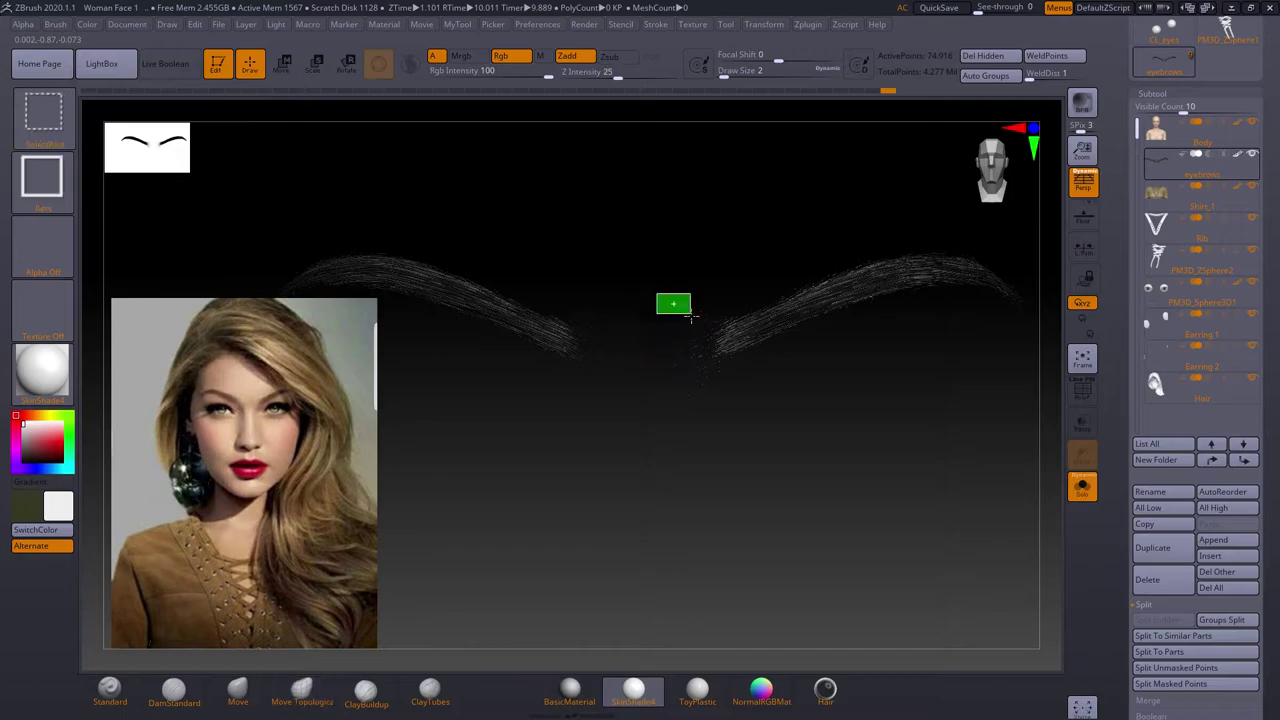
Select the GroomColorMid brush for colouring the brows.
key("b")
key("g")
left_click(1104, 410)
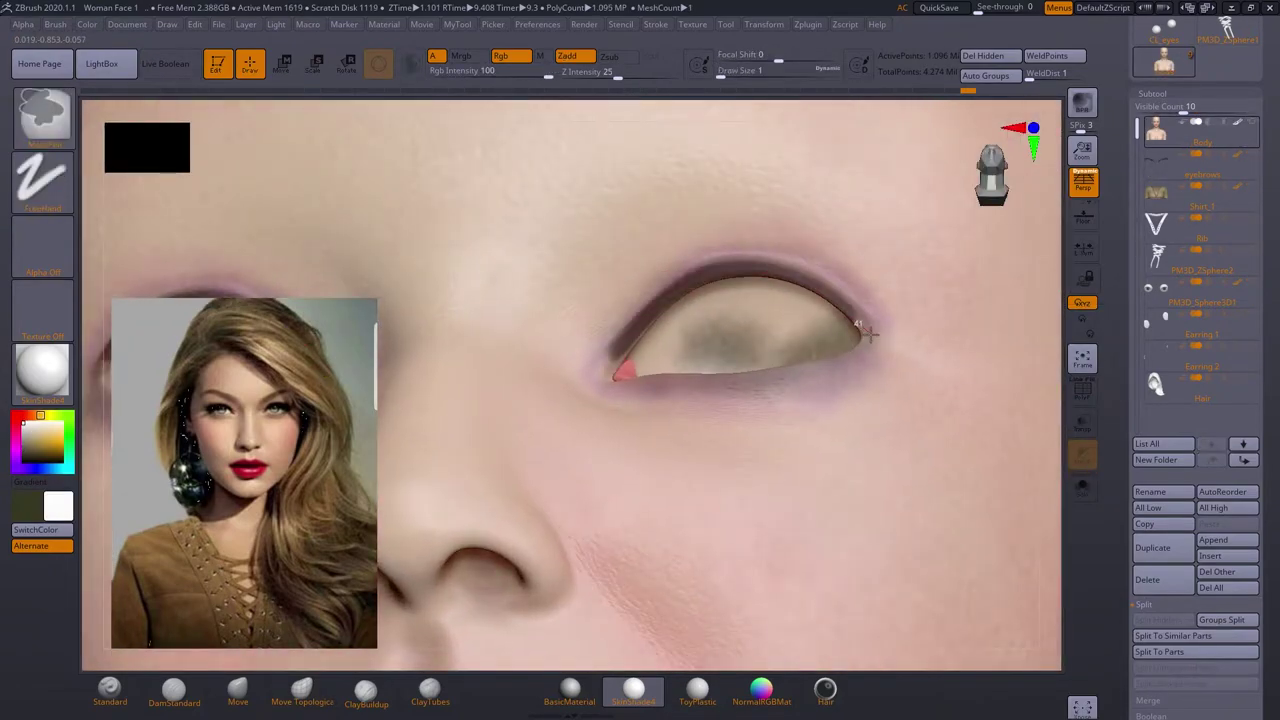
Frame the upper eyelid and confirm an eyelash fiber Length of 175.
middle_click_drag(868, 333, 798, 347)
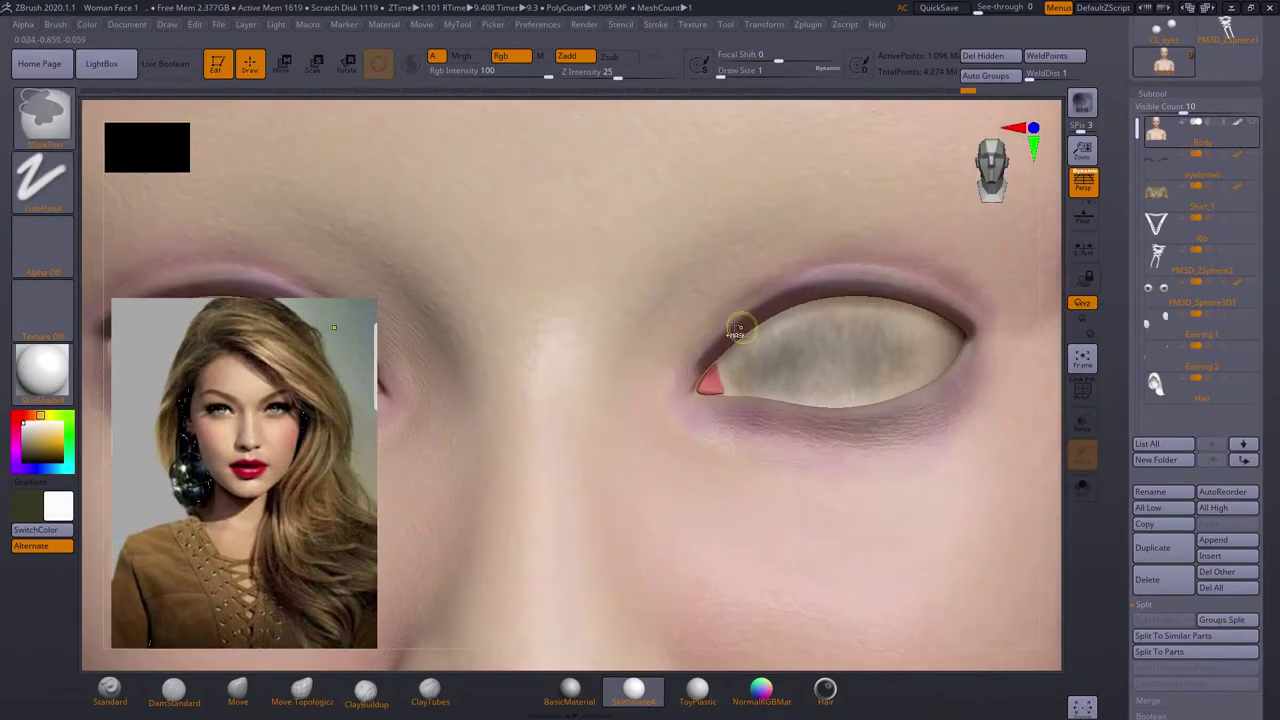
middle_click_drag(789, 287, 883, 374)
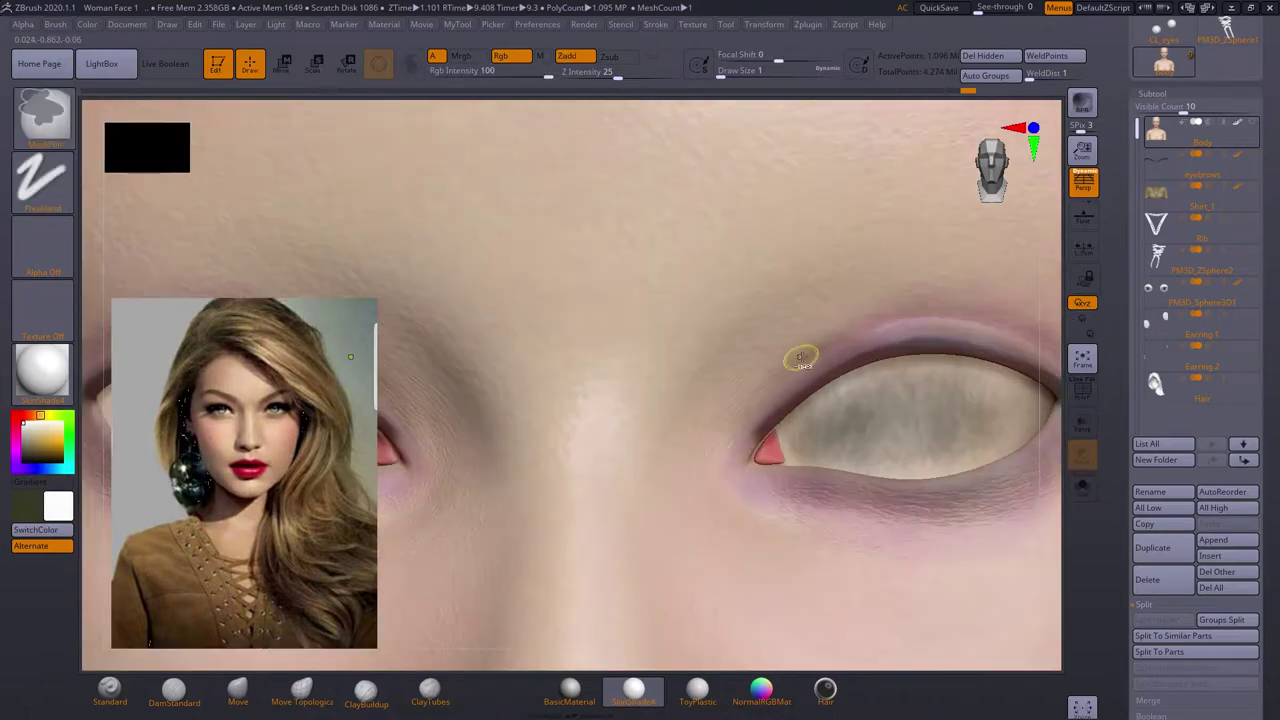
middle_click_drag(1050, 312, 876, 348)
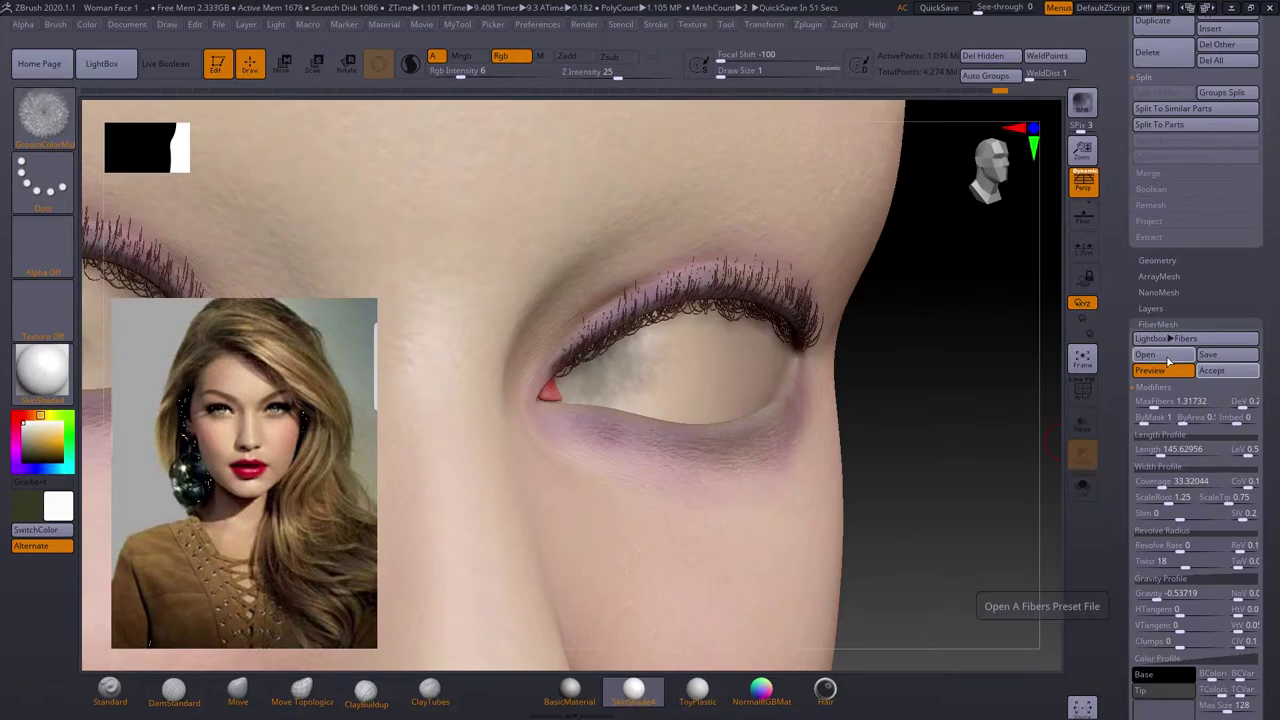
key("Return")
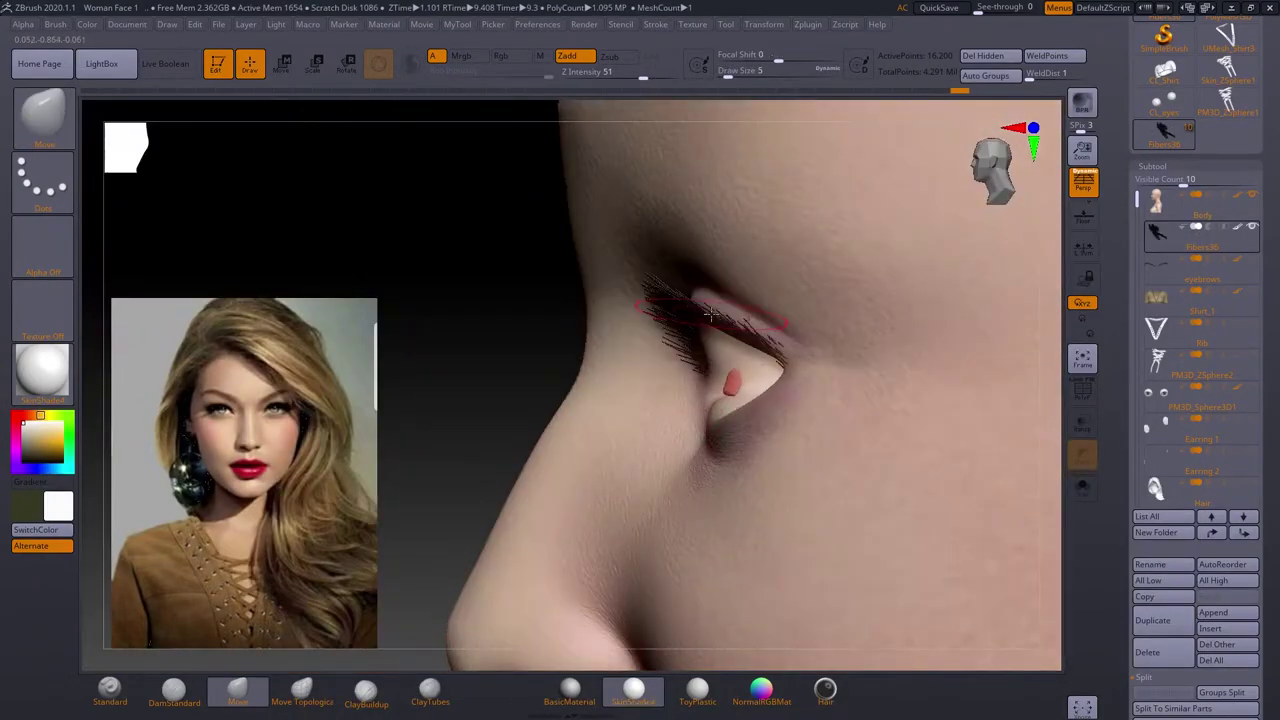
Sweep the left eyelashes outward and downward with the Move brush.
right_click_drag(709, 314, 705, 305)
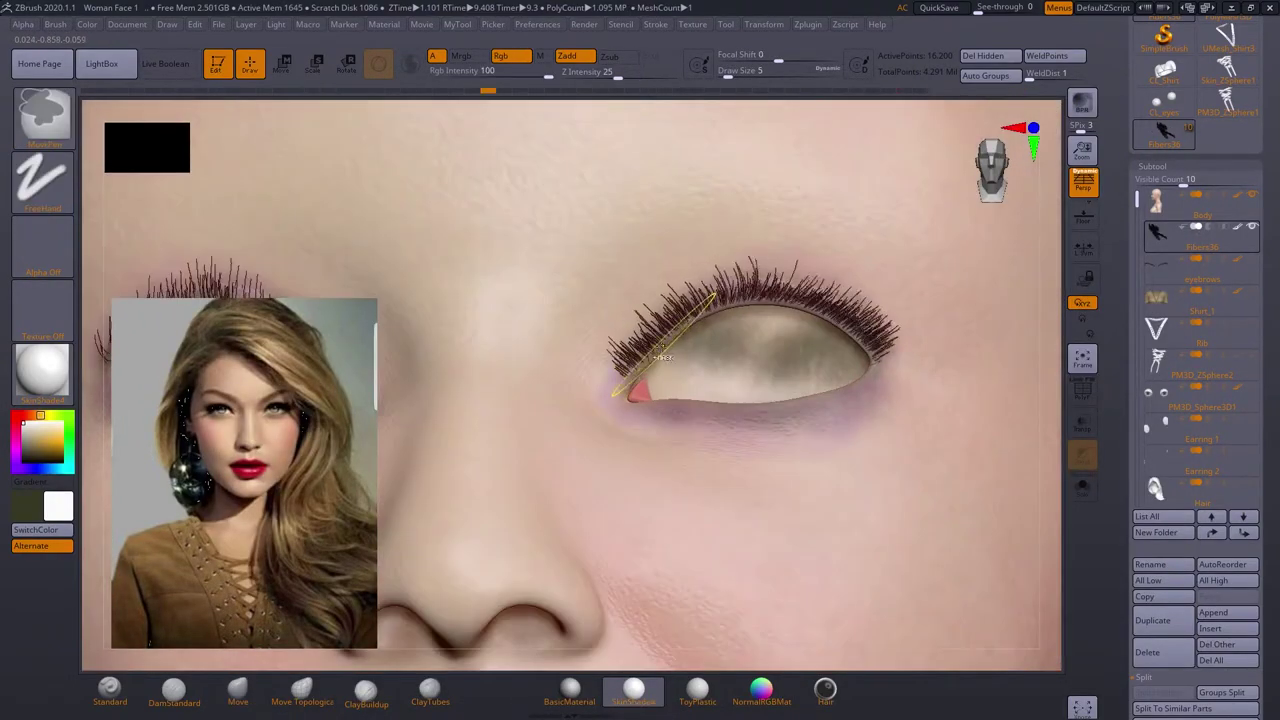
left_click_drag(704, 310, 673, 318)
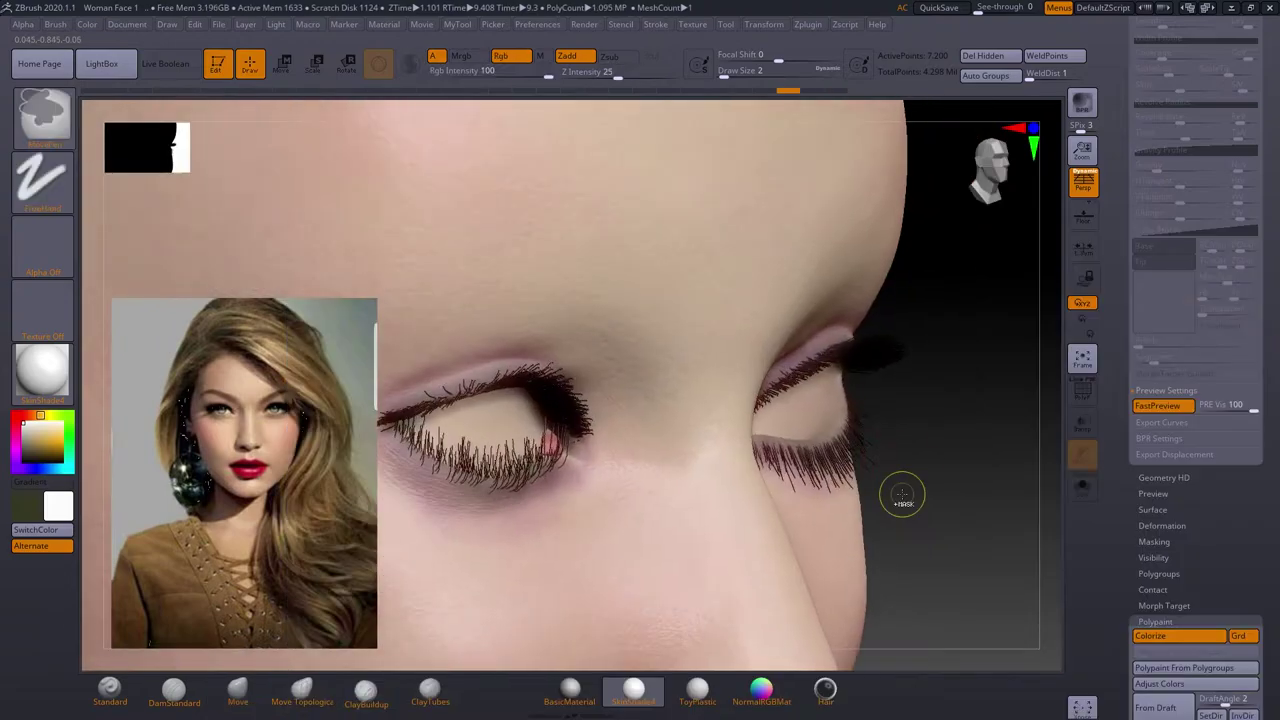
left_click(780, 538)
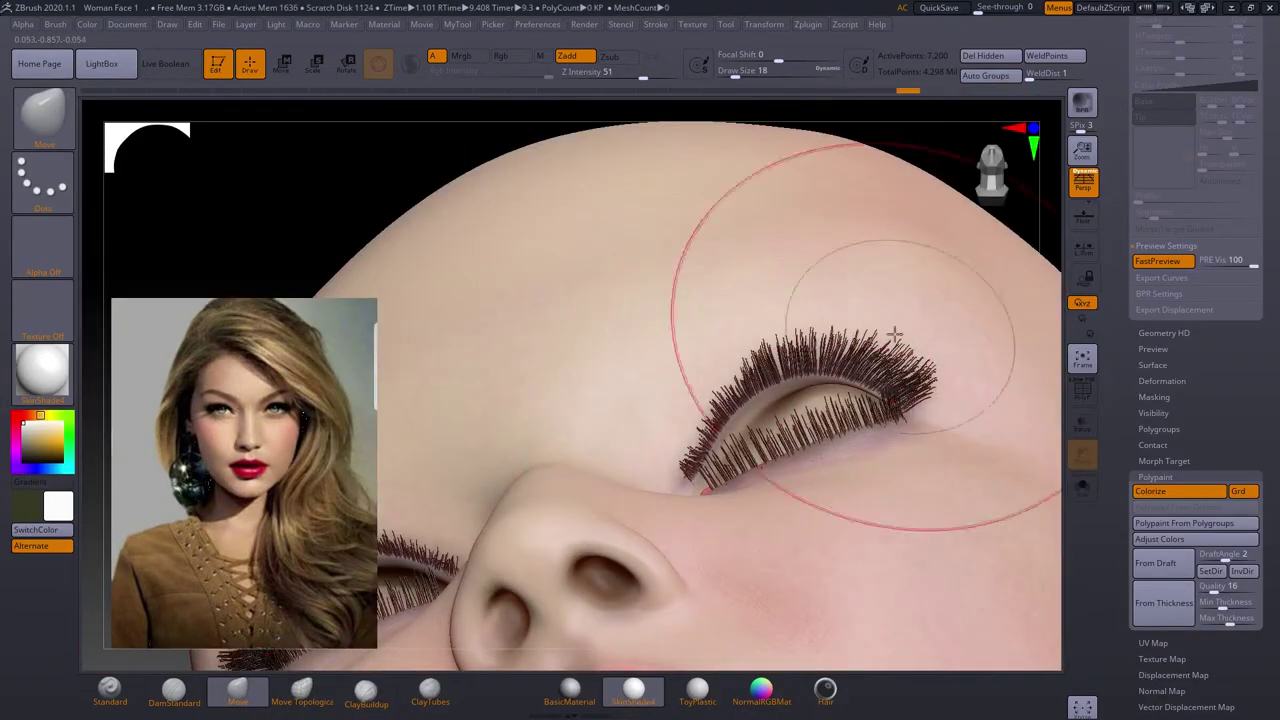
Adjust the brush size from a side view of both eyes and switch to the Pinch brush.
right_click_drag(888, 380, 985, 400)
right_click(985, 400)
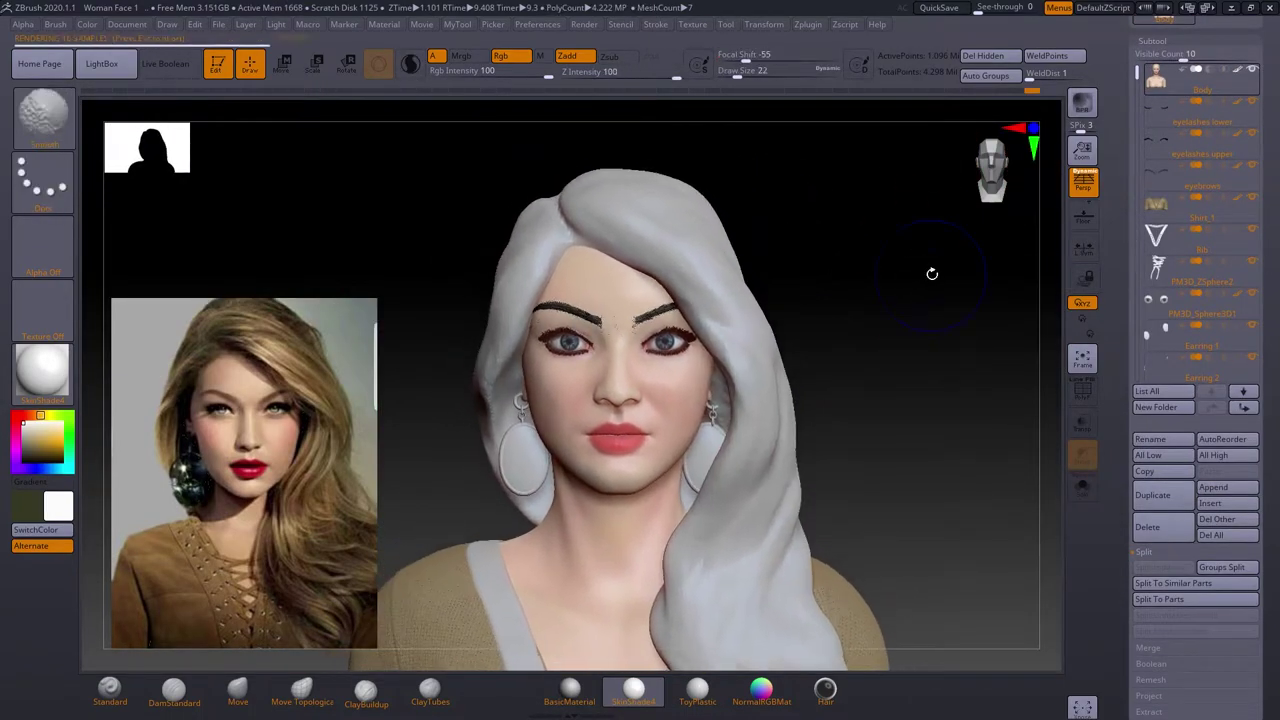
key("b")
key("p")
key("i")
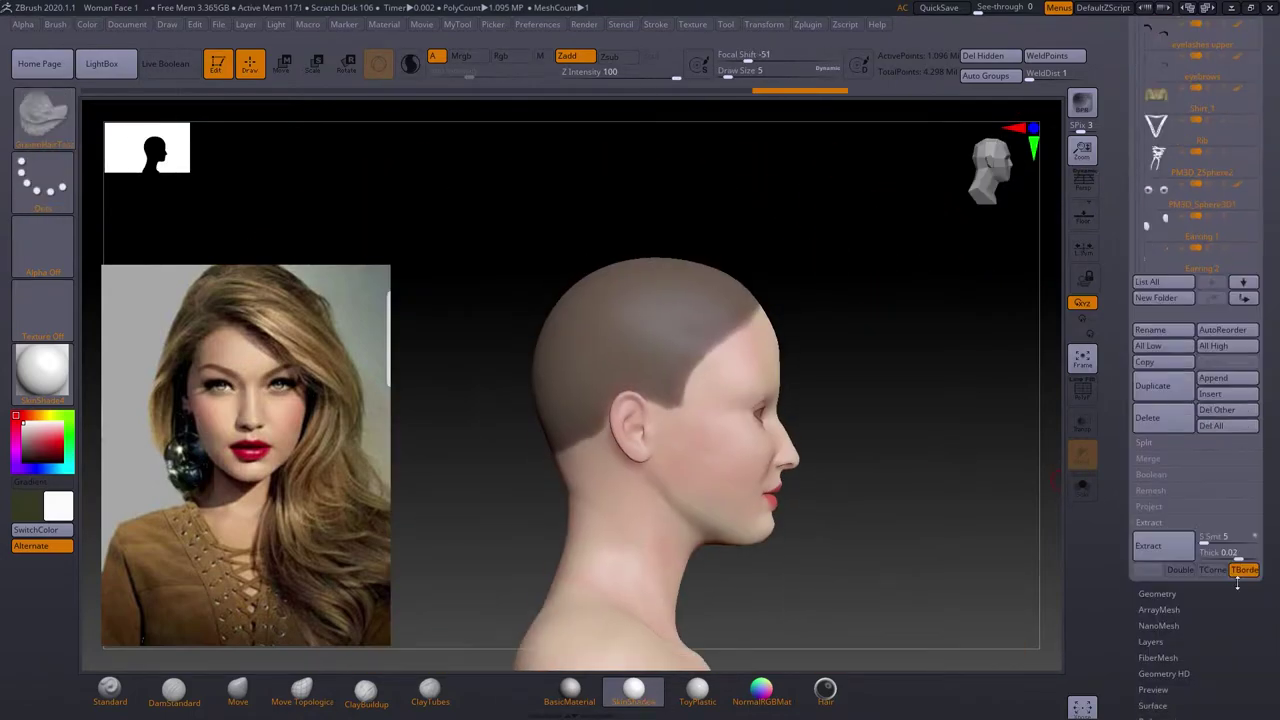
Inspect the extracted scalp shell with PolyFrame on and hide the Body subtool.
left_click_drag(990, 505, 889, 502)
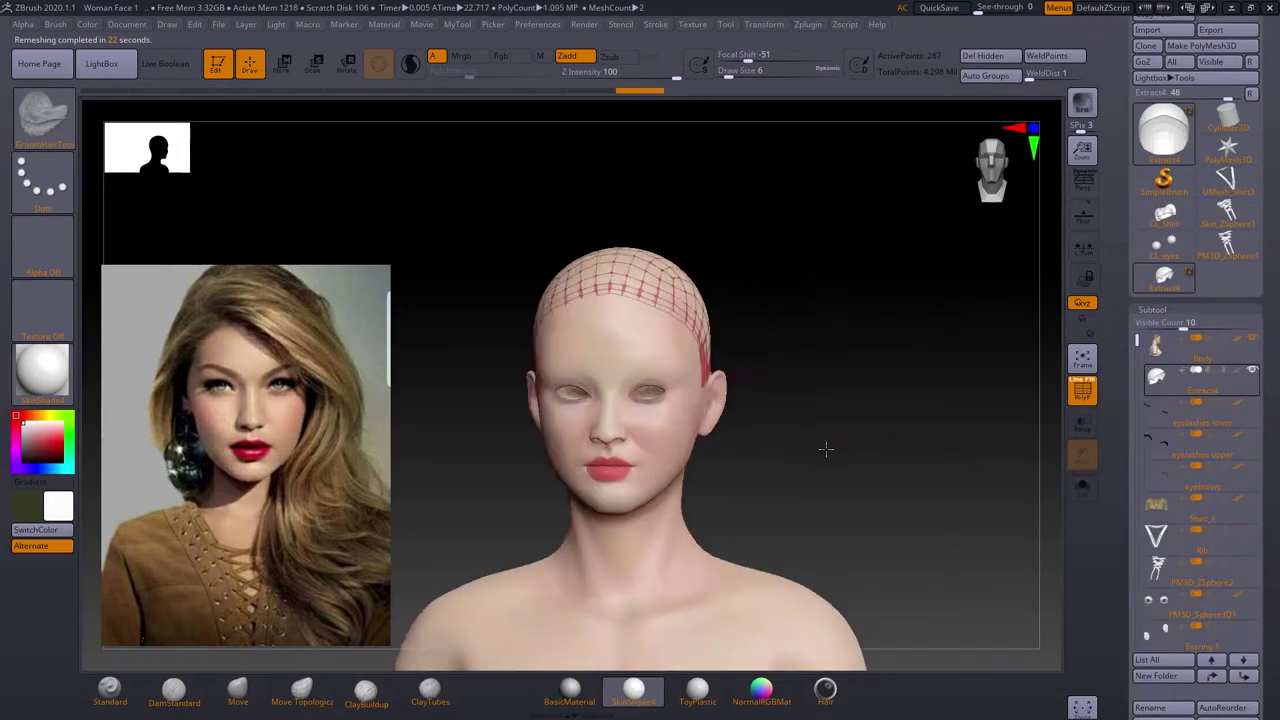
mouse_move(738, 547)
left_mouse_down()
mouse_move(760, 451)
mouse_move(720, 523)
mouse_move(707, 511)
left_mouse_up()
key("shift+f")
key("shift+f")
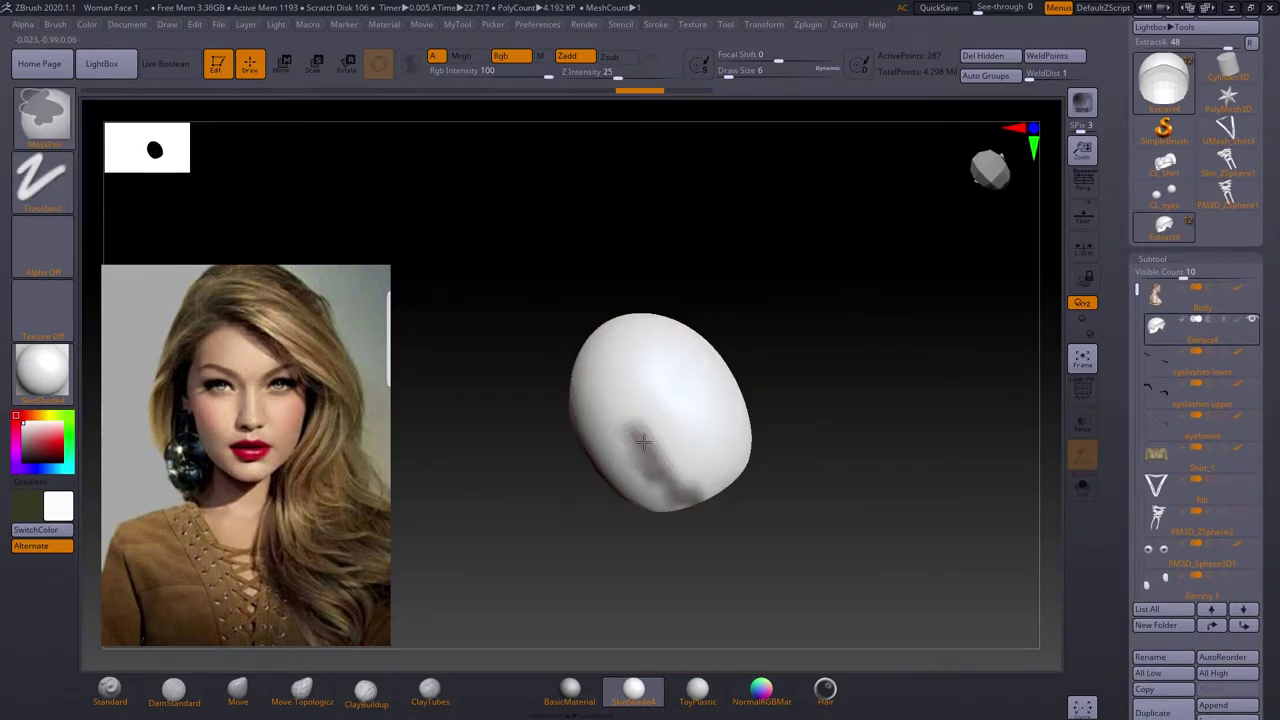
scroll(1170, 600, "down", 3)
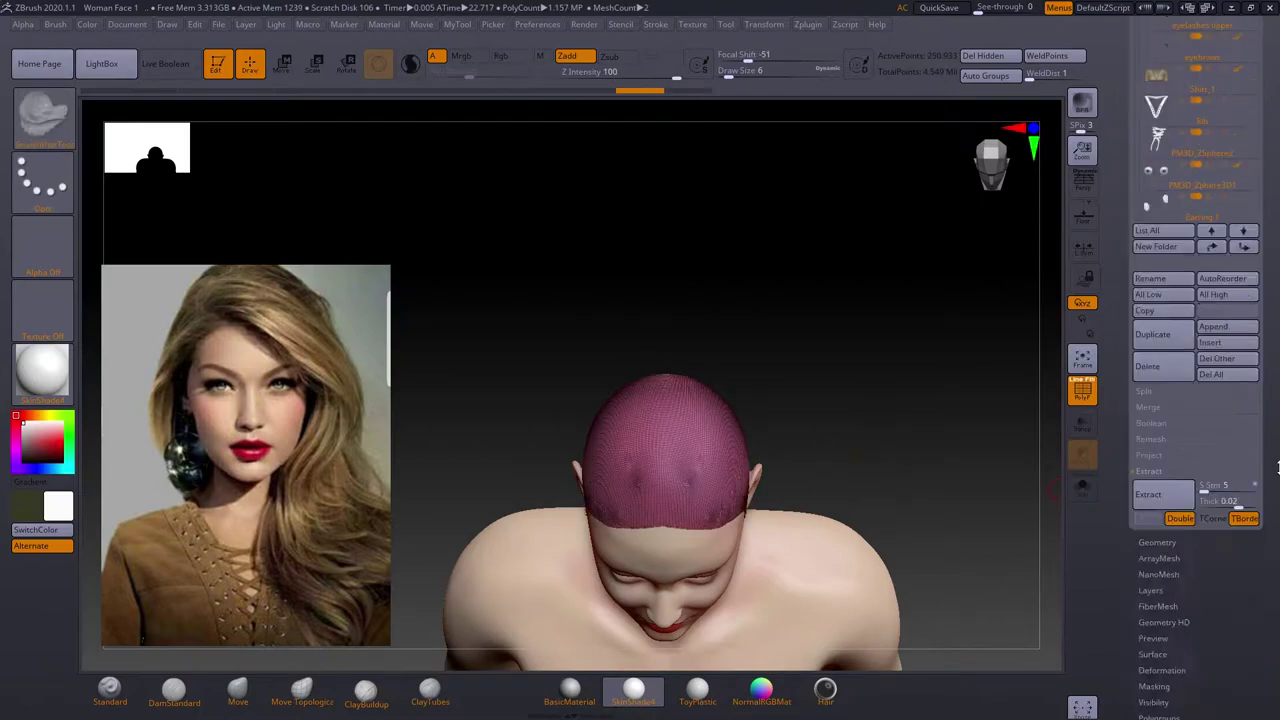
scroll(1170, 610, "down", 3)
left_click(906, 430, "ctrl+shift")
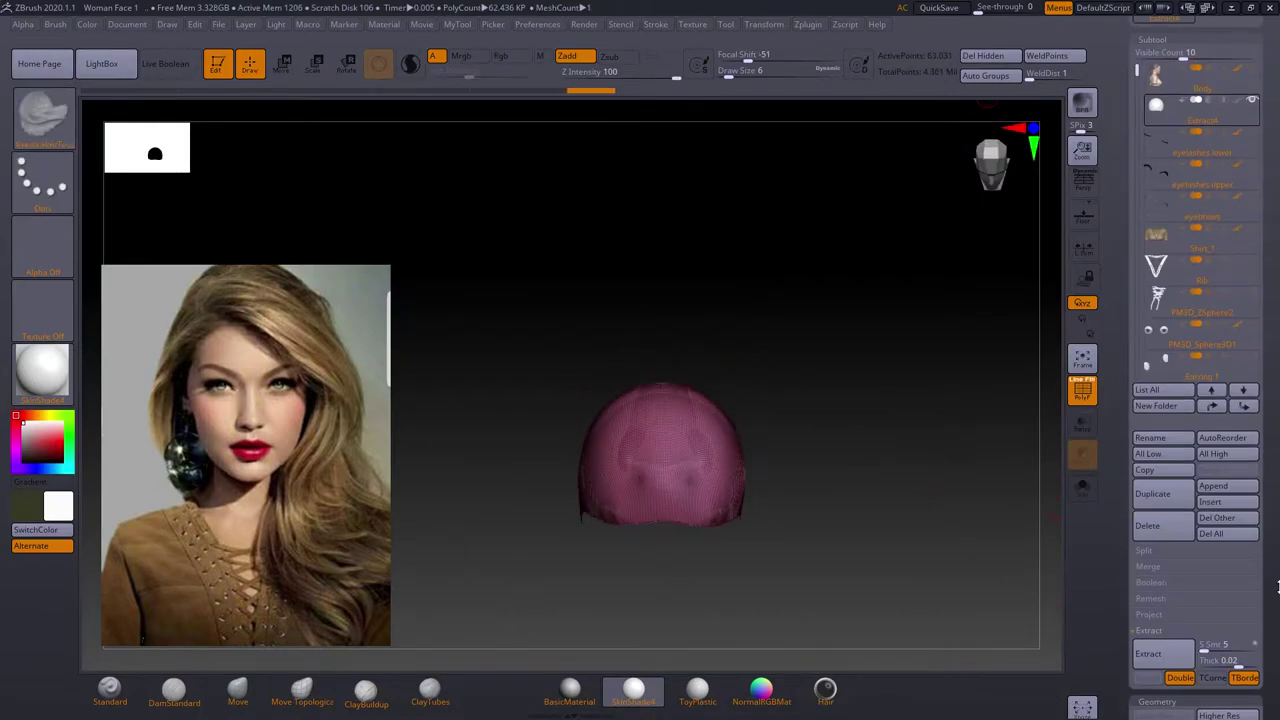
scroll(1175, 293, "down", 5)
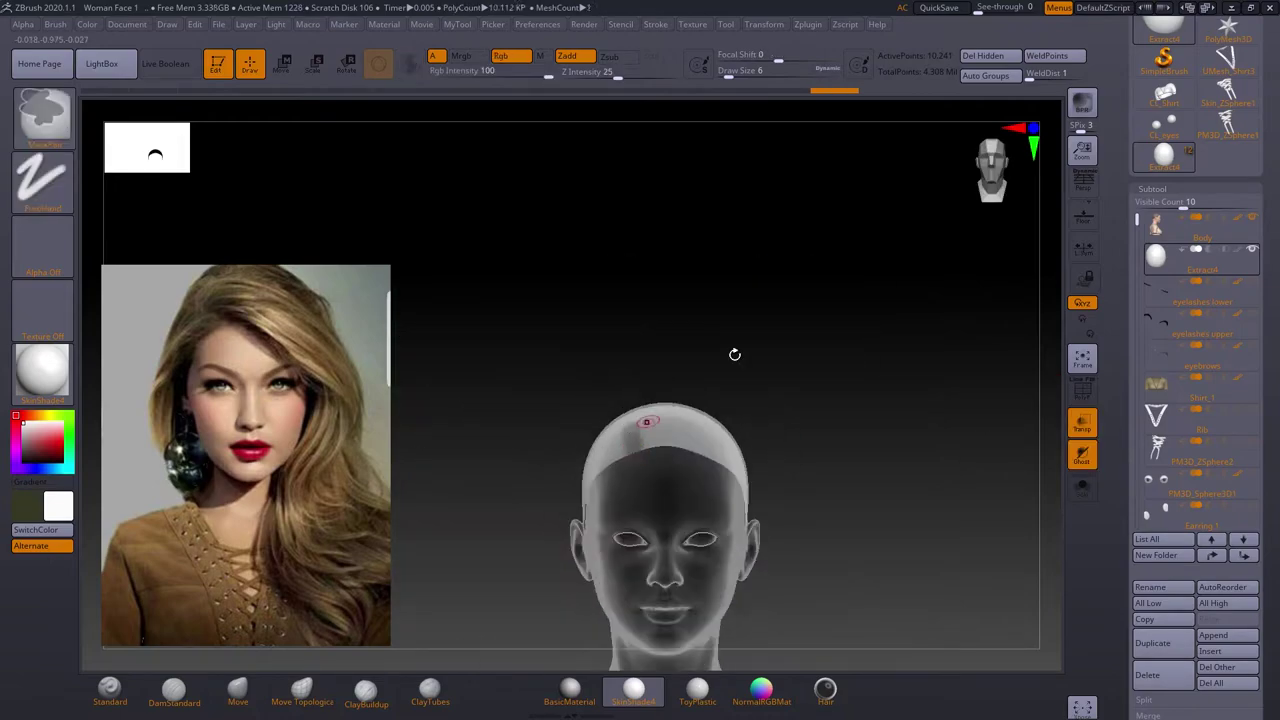
Mask a thin strip on the scalp cap and load a long hair fiber preset.
left_click_drag(734, 354, 640, 420)
left_click_drag(608, 290, 627, 457, "ctrl")
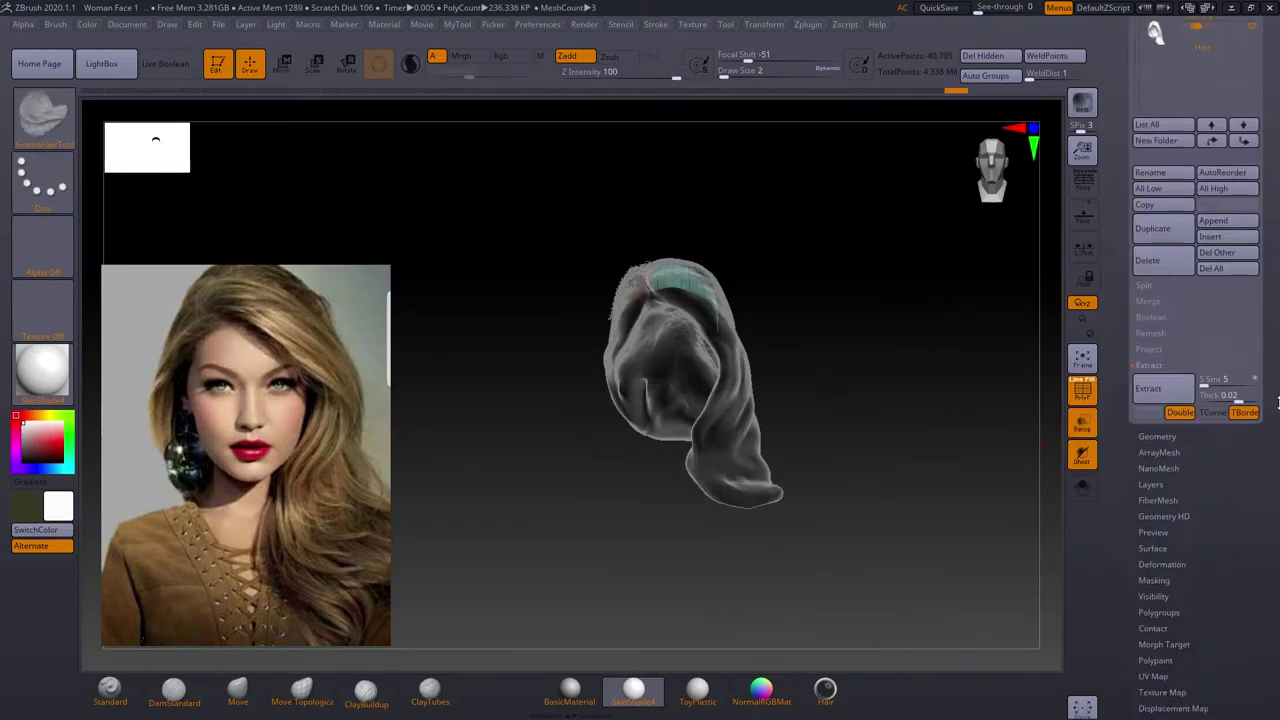
left_click(1169, 254)
double_click(814, 320)
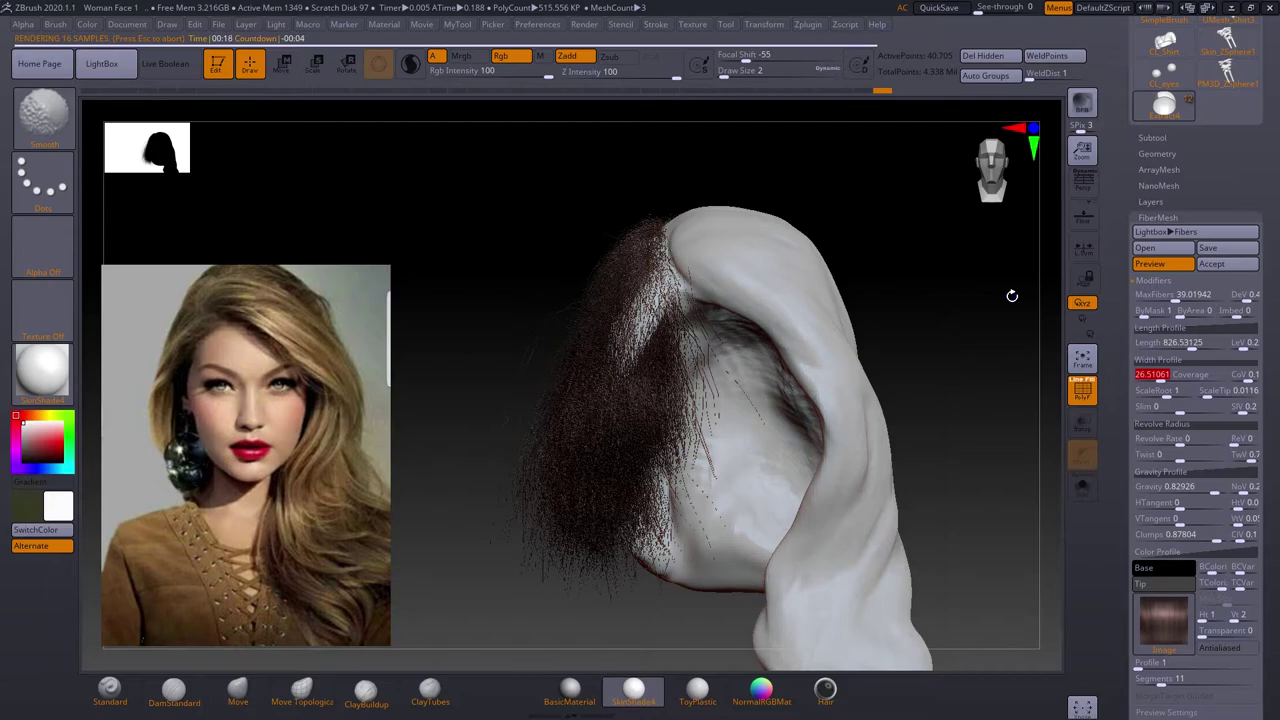
Lower MaxFibers and accept the hair preview as the Fibers17 subtool.
scroll(1275, 447, "down", 3)
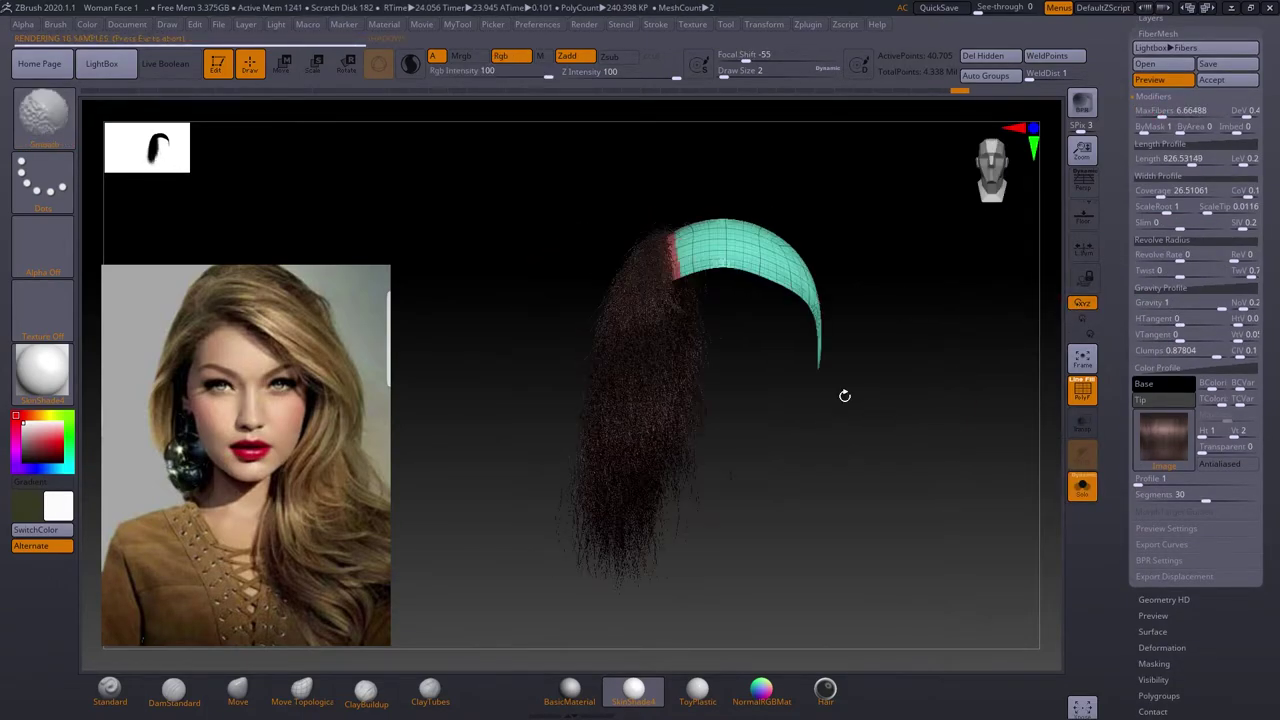
left_click_drag(844, 399, 830, 351)
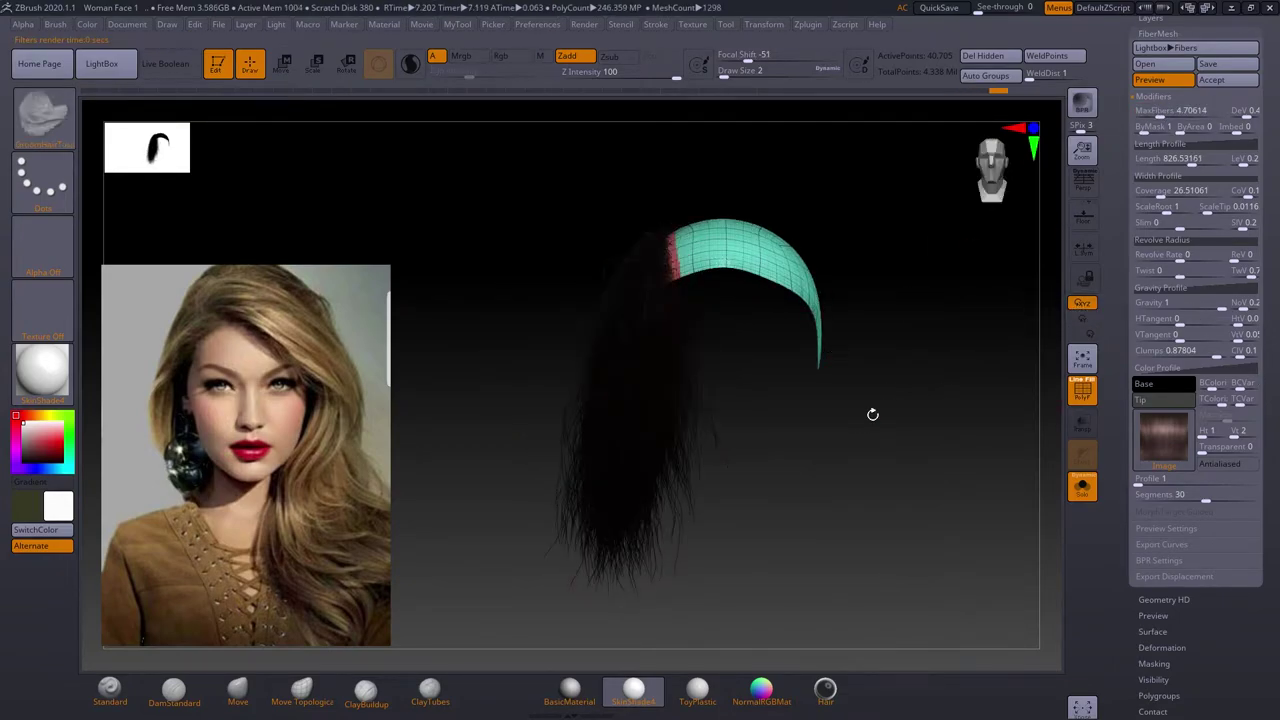
left_click(1183, 533)
left_click_drag(930, 480, 886, 471)
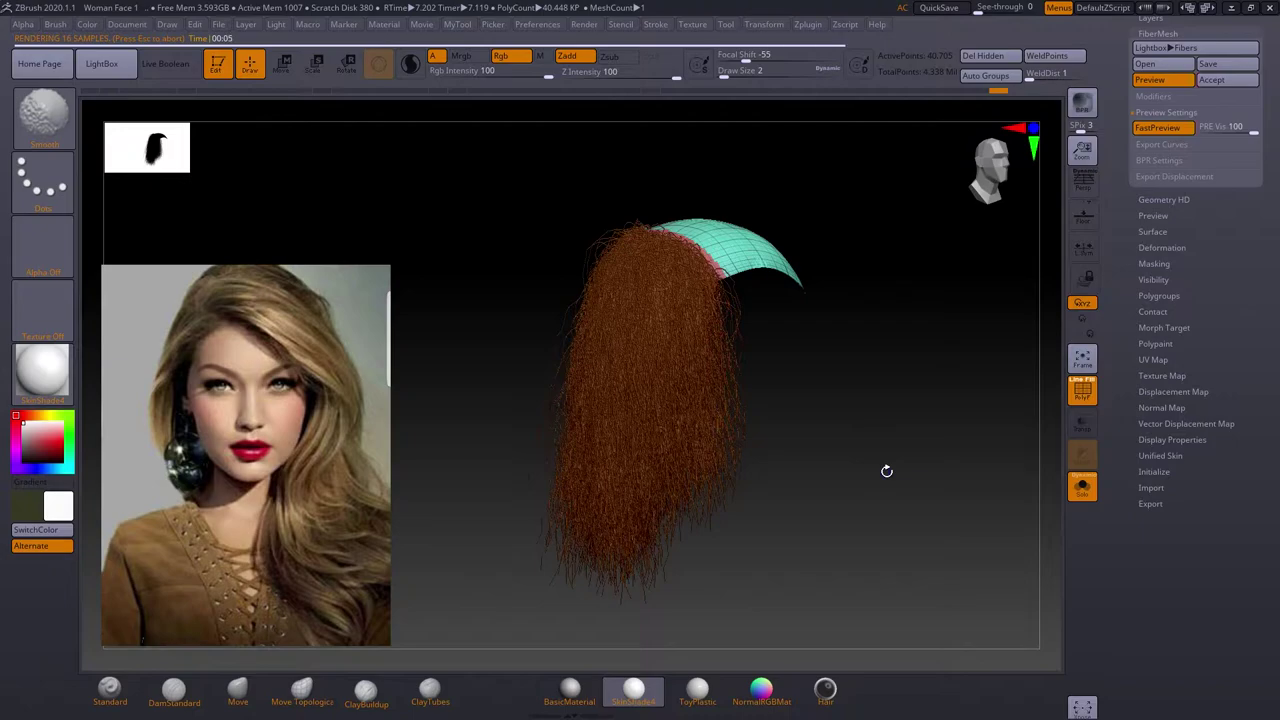
left_click(1227, 79)
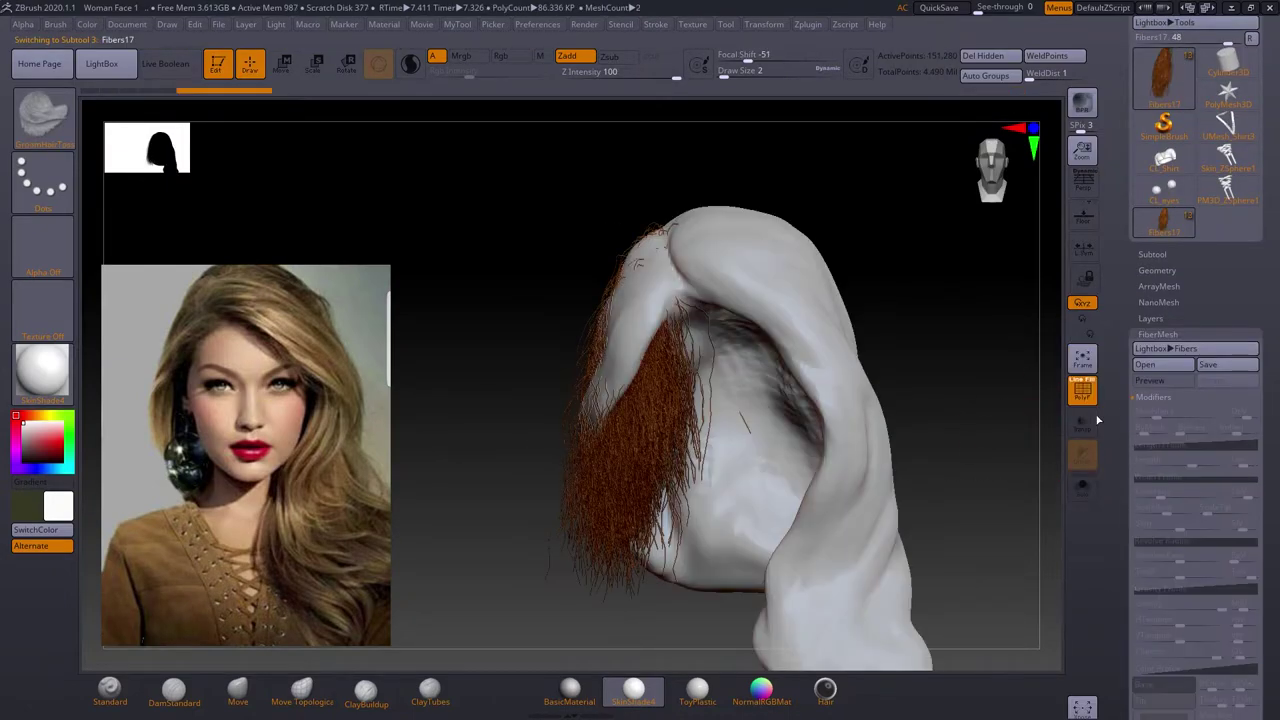
Turn on transparency and bend the hair strands downward with Move and GroomHairToss.
left_click(1082, 422)
key("b")
key("m")
key("v")
right_click_drag(581, 455, 621, 275)
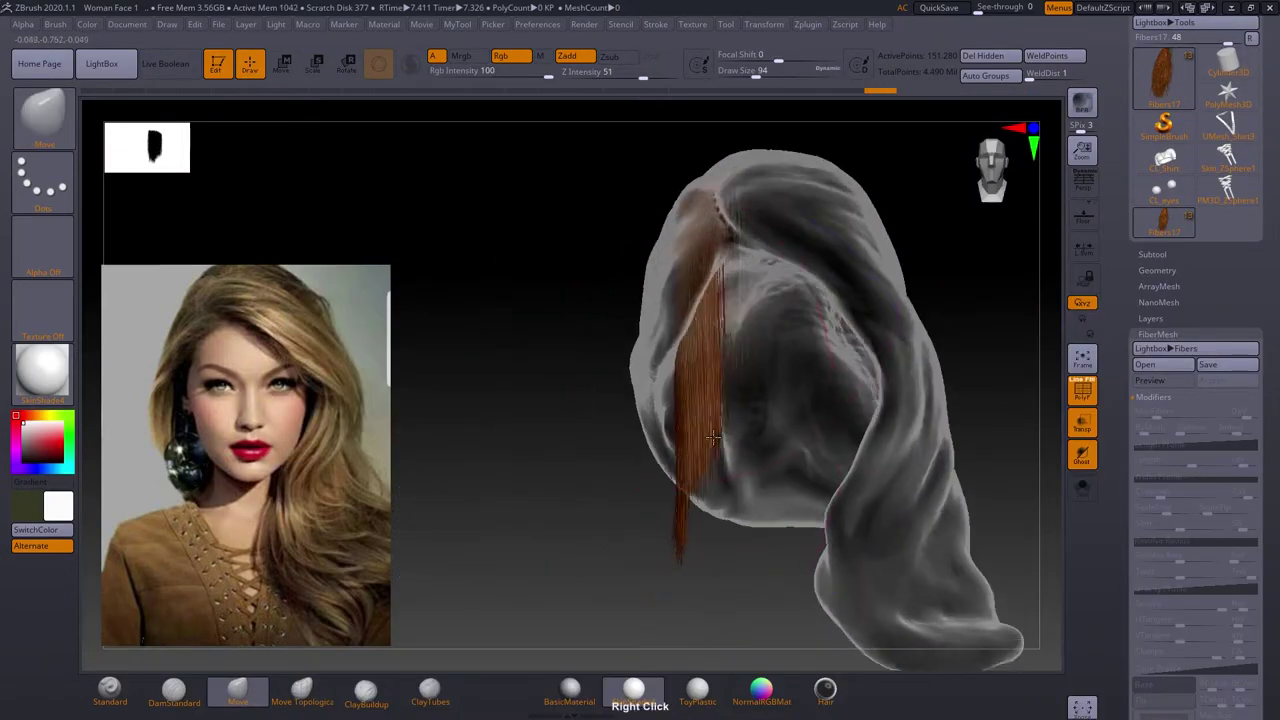
key("b")
key("g")
key("h")
mouse_move(810, 316)
left_mouse_down()
mouse_move(790, 330)
mouse_move(803, 343)
left_mouse_up()
left_click_drag(760, 450, 640, 560)
Return to the Move brush and nudge the strands, adjusting brush size.
scroll(1166, 401, "down", 5)
scroll(1166, 401, "up", 5)
key("b")
key("m")
key("v")
mouse_move(600, 450)
right_mouse_down()
mouse_move(741, 423)
mouse_move(512, 390)
mouse_move(580, 489)
mouse_move(709, 308)
mouse_move(900, 430)
mouse_move(513, 195)
mouse_move(493, 302)
mouse_move(595, 370)
right_mouse_up()
key("s")
Show the face, body and grey hair guide mesh and check the hair all around.
left_click(1082, 455)
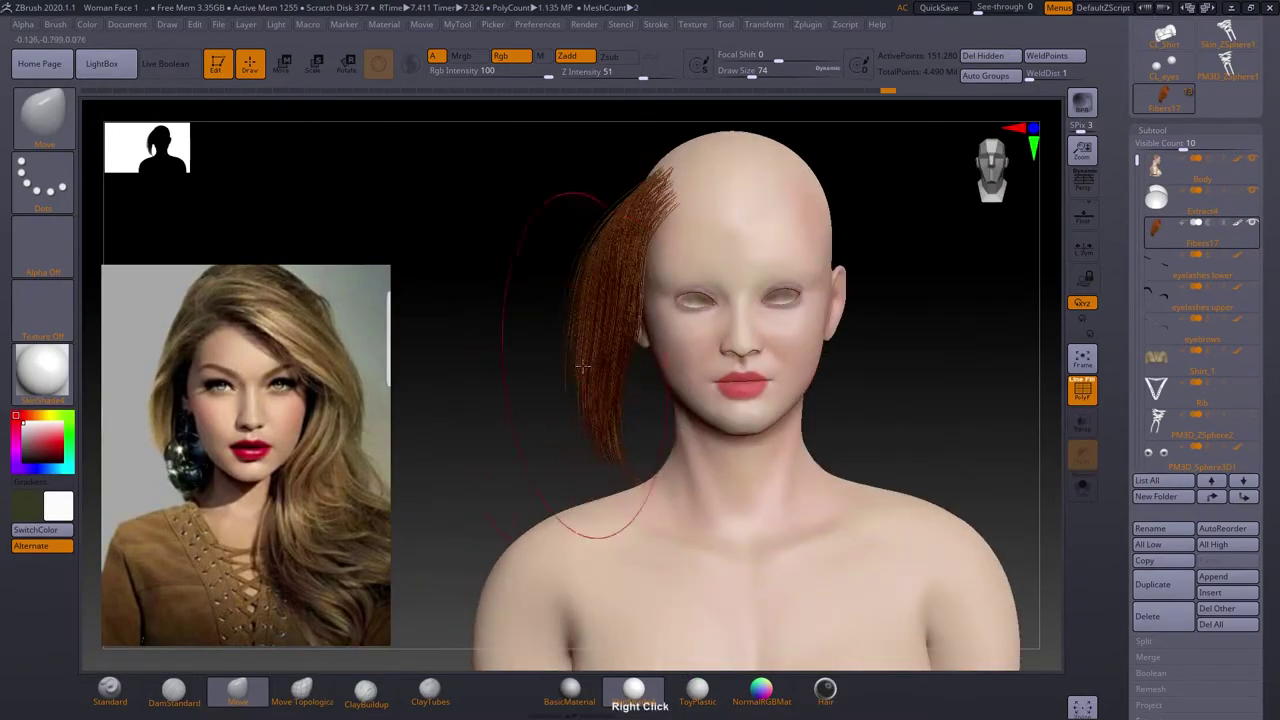
left_click(1249, 309)
right_click_drag(480, 380, 652, 375)
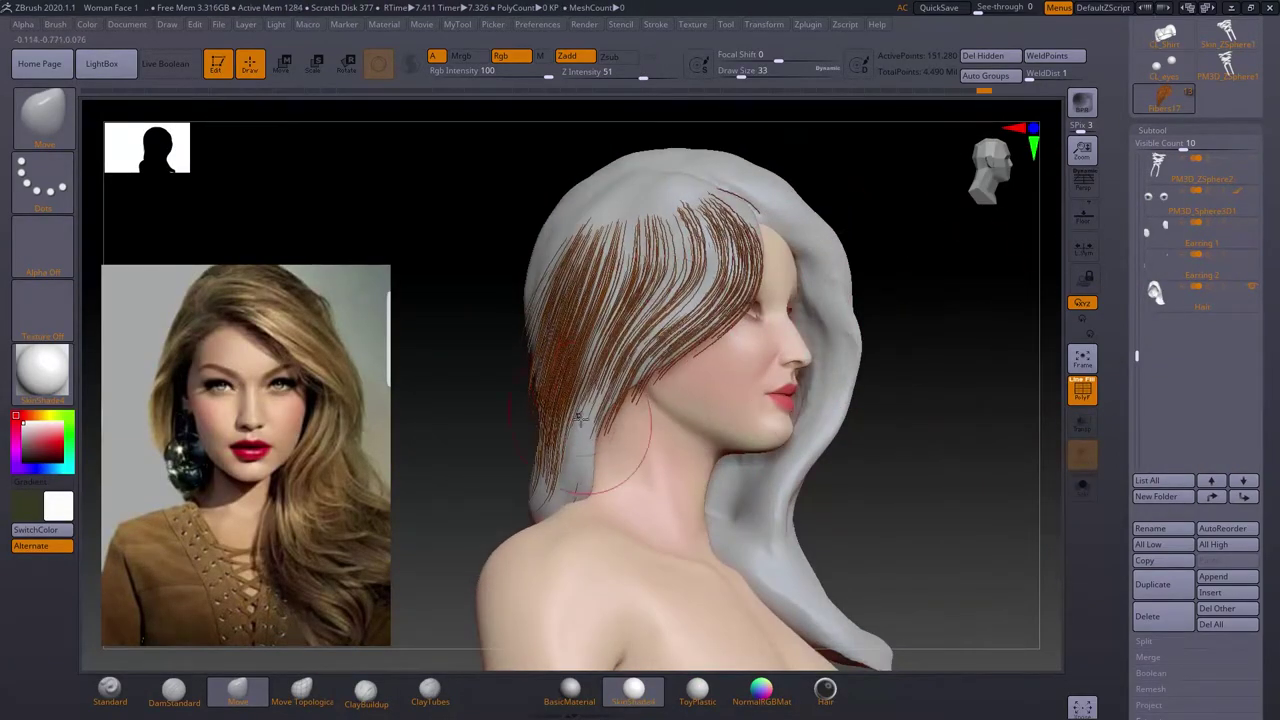
key("space")
mouse_move(694, 553)
right_mouse_down()
mouse_move(657, 471)
mouse_move(620, 452)
right_mouse_up()
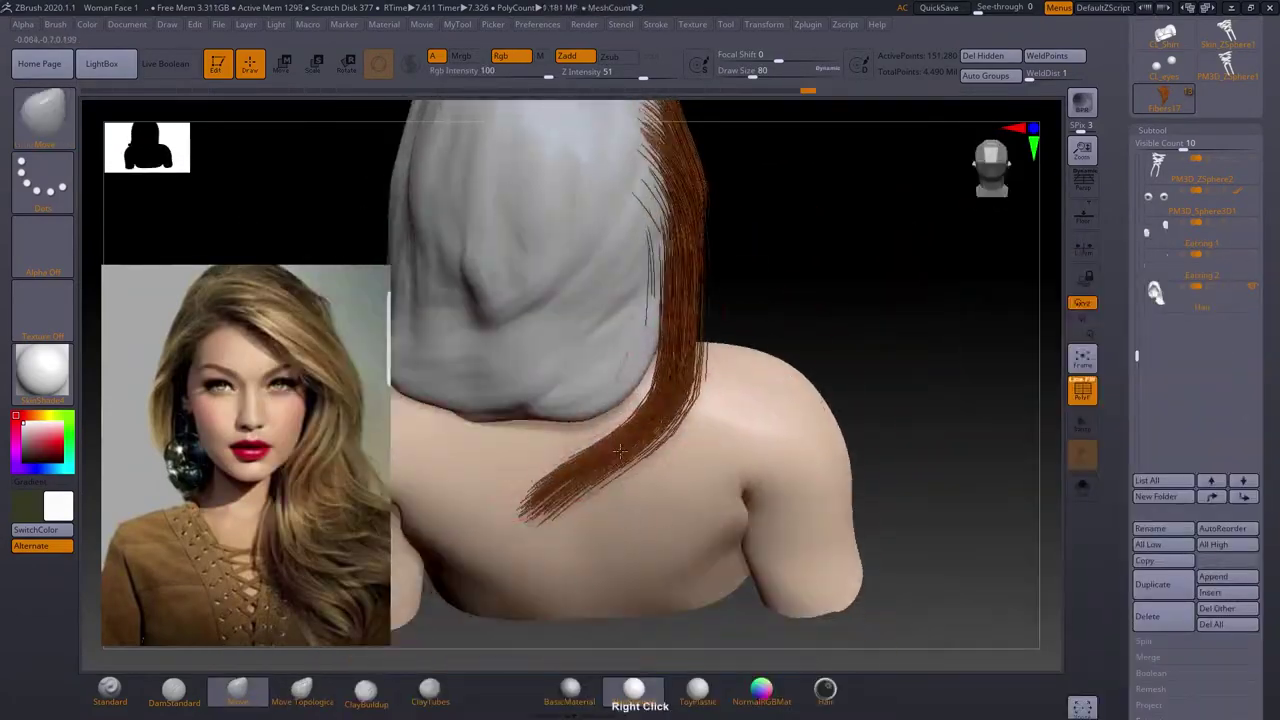
right_click_drag(588, 388, 720, 400)
scroll(1258, 560, "down", 5)
right_click_drag(850, 230, 704, 215)
mouse_move(528, 436)
right_mouse_down()
mouse_move(571, 486)
mouse_move(900, 400)
right_mouse_up()
With Move Topologic, select Extract4 and curve the hair strands downward.
key("b")
key("m")
key("t")
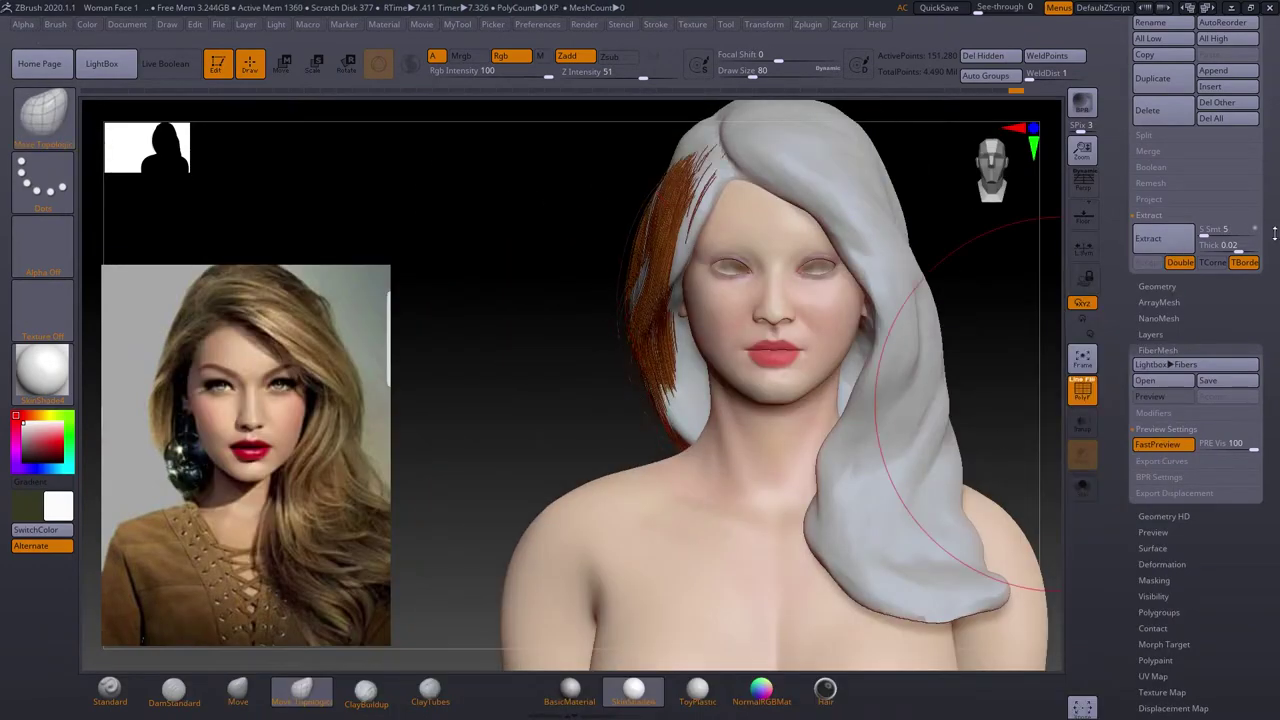
left_click_drag(1254, 220, 1254, 569)
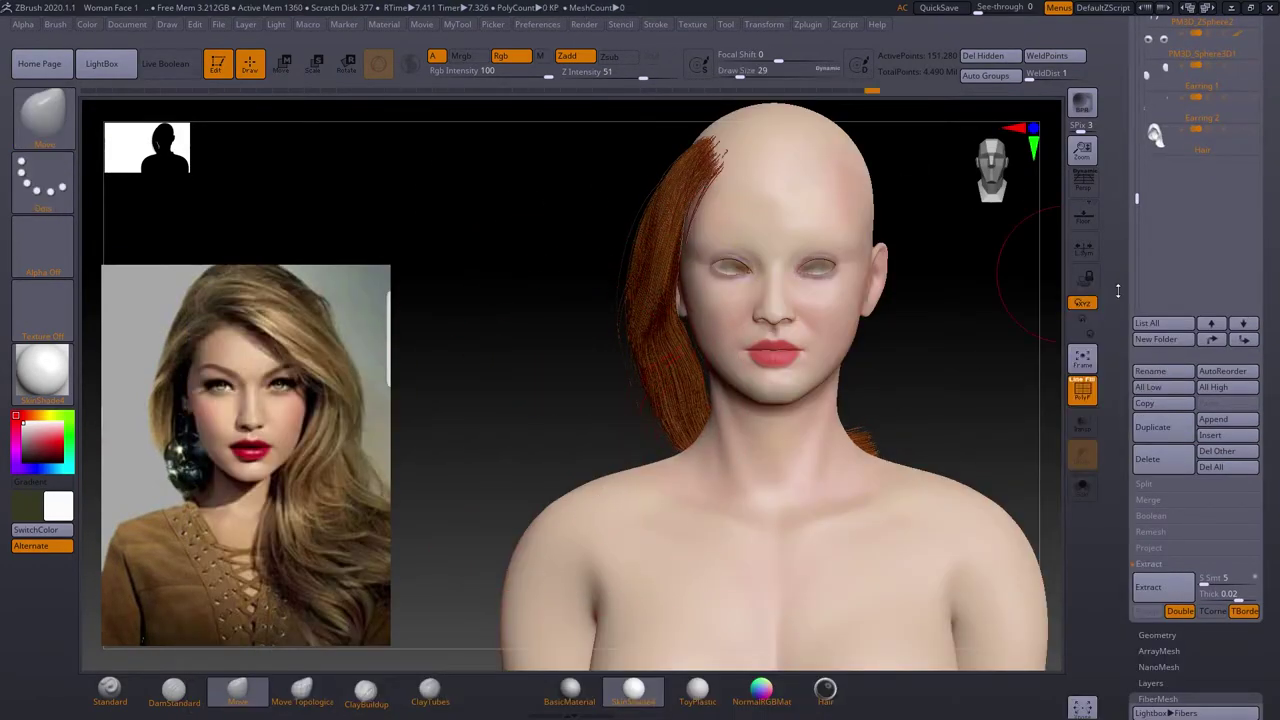
right_click_drag(900, 420, 693, 400)
mouse_move(590, 471)
right_mouse_down()
mouse_move(829, 349)
mouse_move(800, 360)
mouse_move(818, 355)
right_mouse_up()
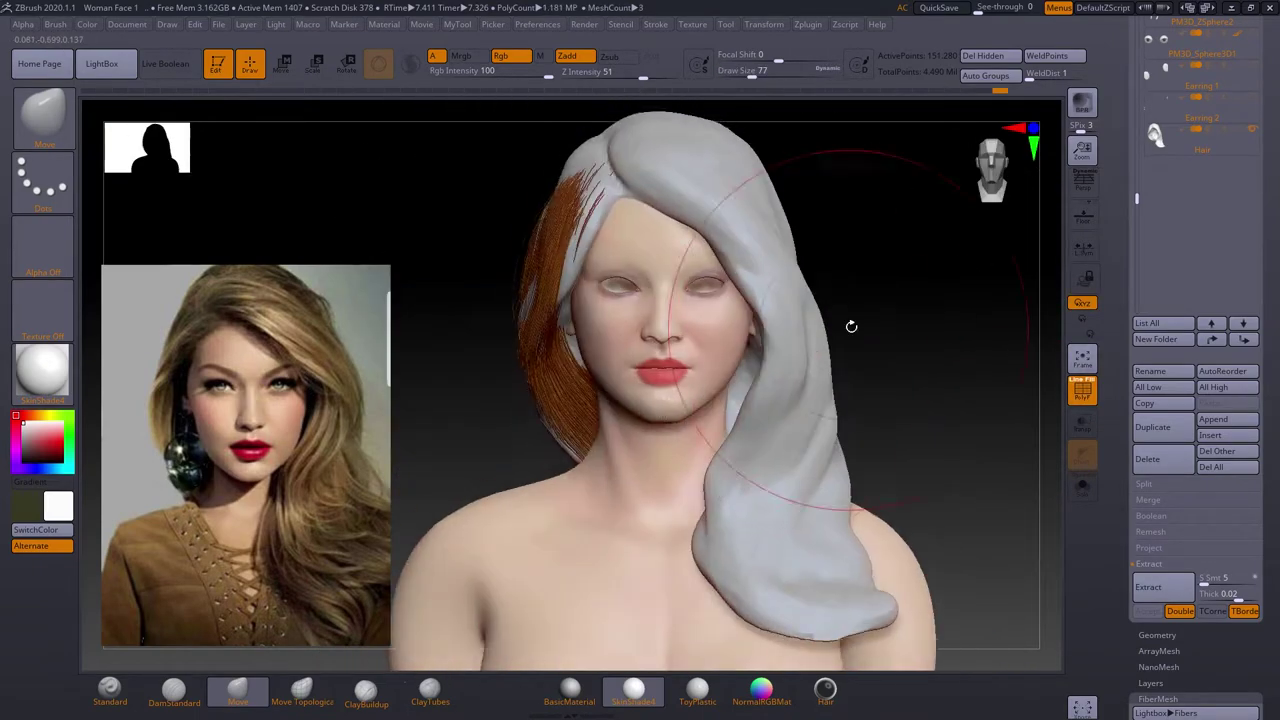
scroll(1200, 300, "up", 5)
left_click(1153, 401)
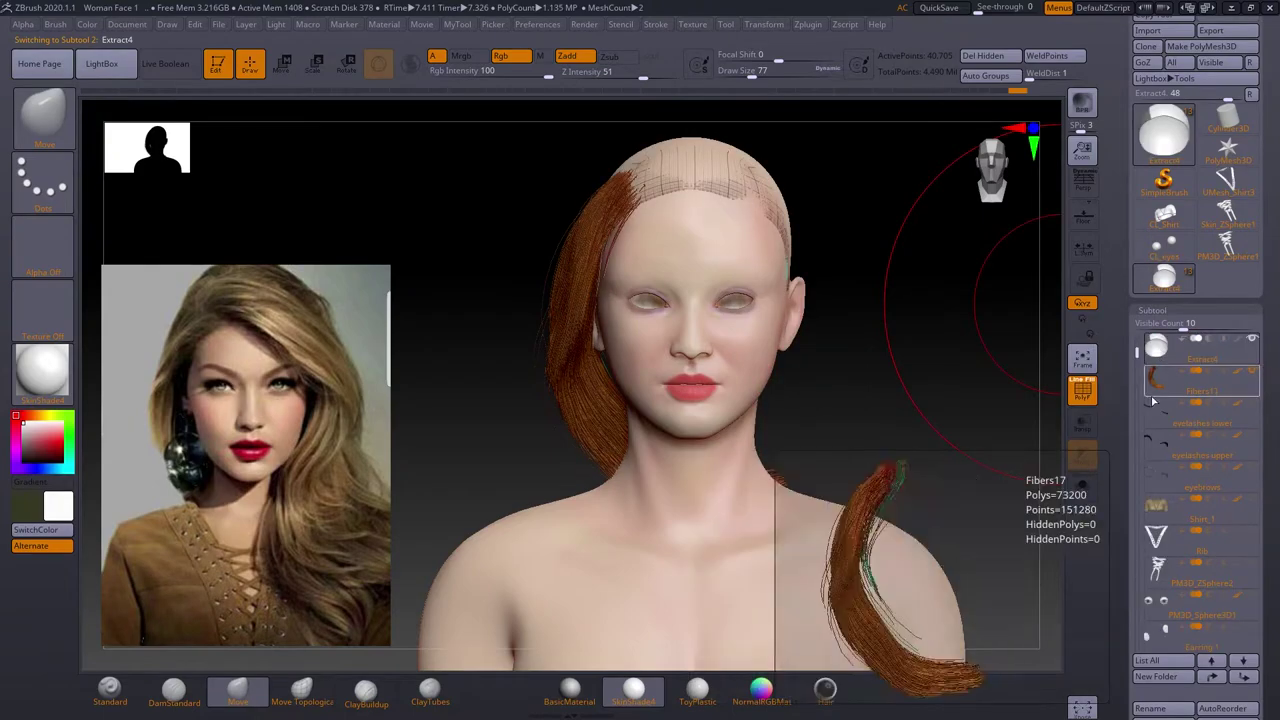
right_click_drag(980, 400, 808, 393)
mouse_move(810, 185)
right_mouse_down()
mouse_move(955, 483)
mouse_move(926, 443)
mouse_move(727, 338)
right_mouse_up()
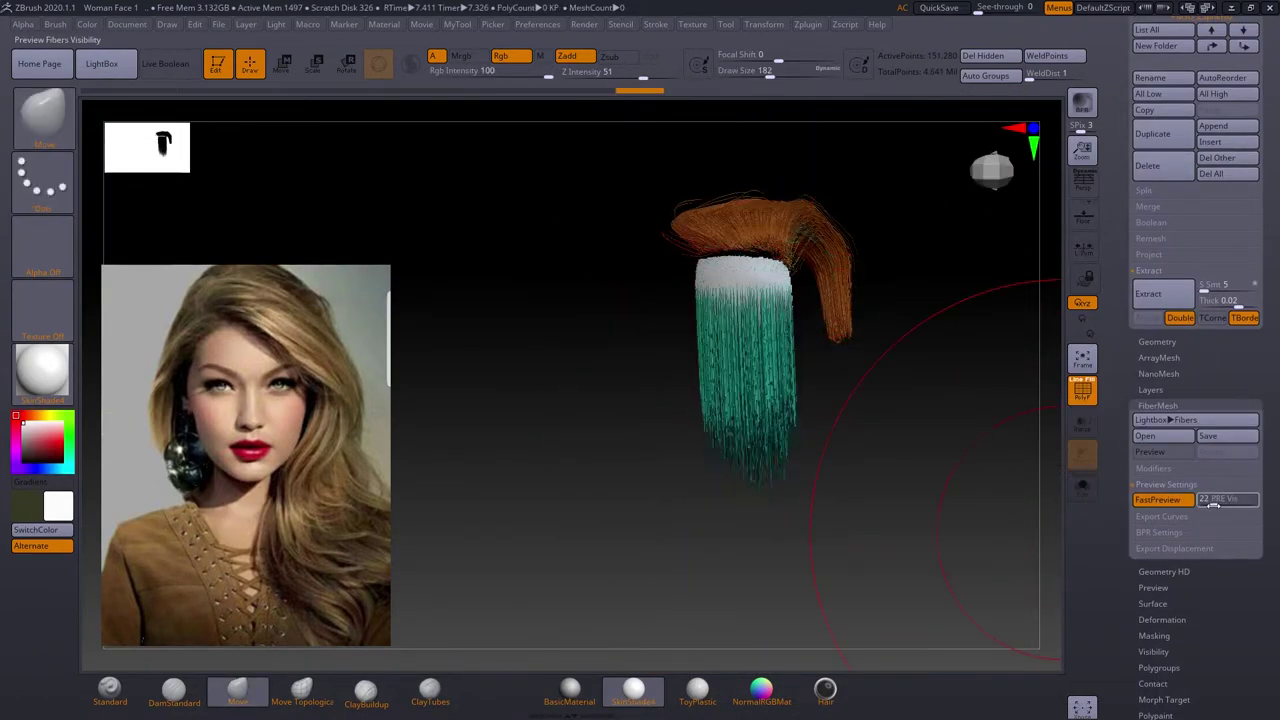
right_click_drag(900, 420, 780, 380)
scroll(1195, 300, "up", 5)
Show the face and head subtools again and shrink the brush size to 74.
left_click(1237, 118)
right_click_drag(720, 470, 799, 382)
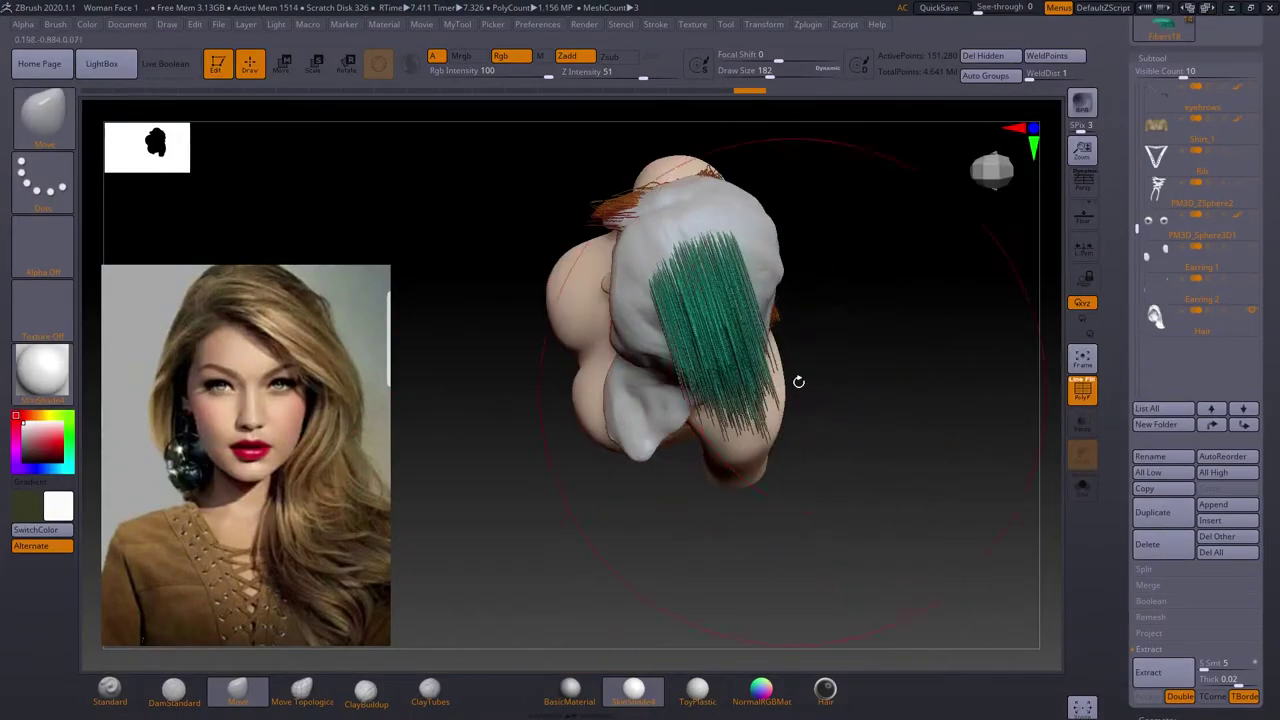
mouse_move(838, 283)
right_mouse_down()
mouse_move(900, 350)
mouse_move(934, 318)
right_mouse_up()
scroll(1195, 400, "down", 5)
key("s")
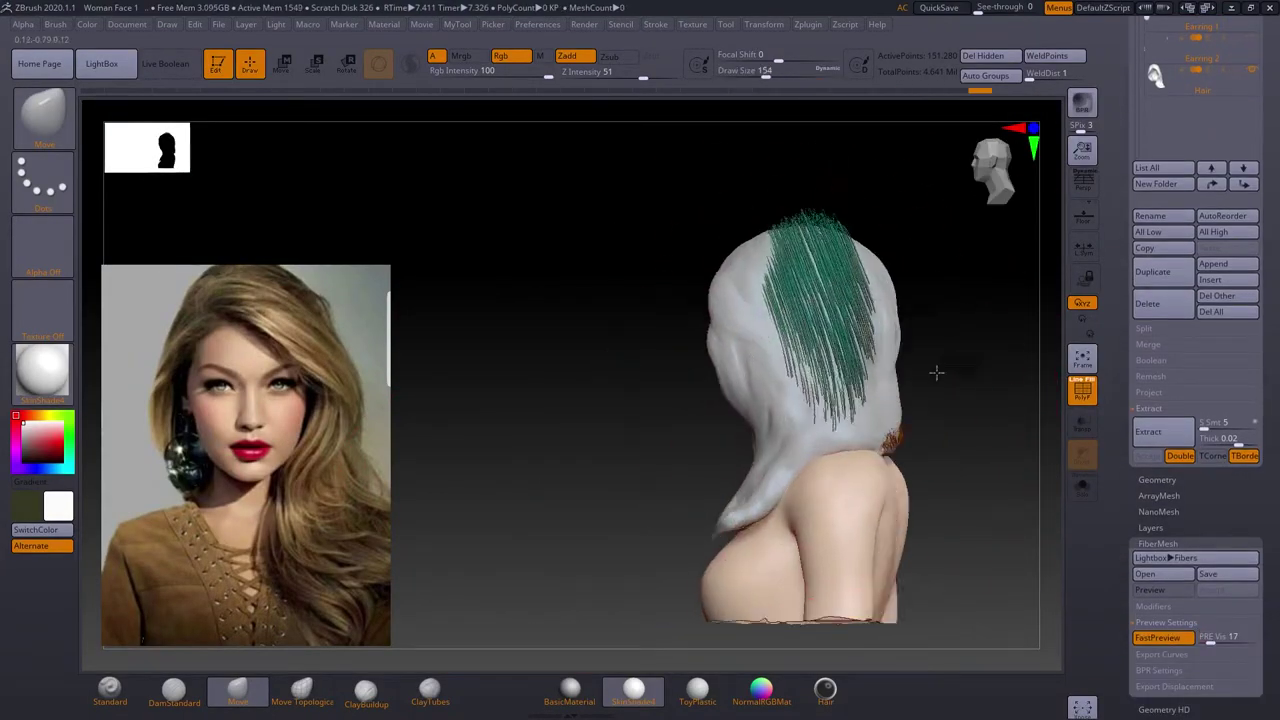
right_click_drag(936, 372, 880, 290)
key("s")
left_click_drag(920, 284, 880, 284)
right_click_drag(789, 271, 766, 310)
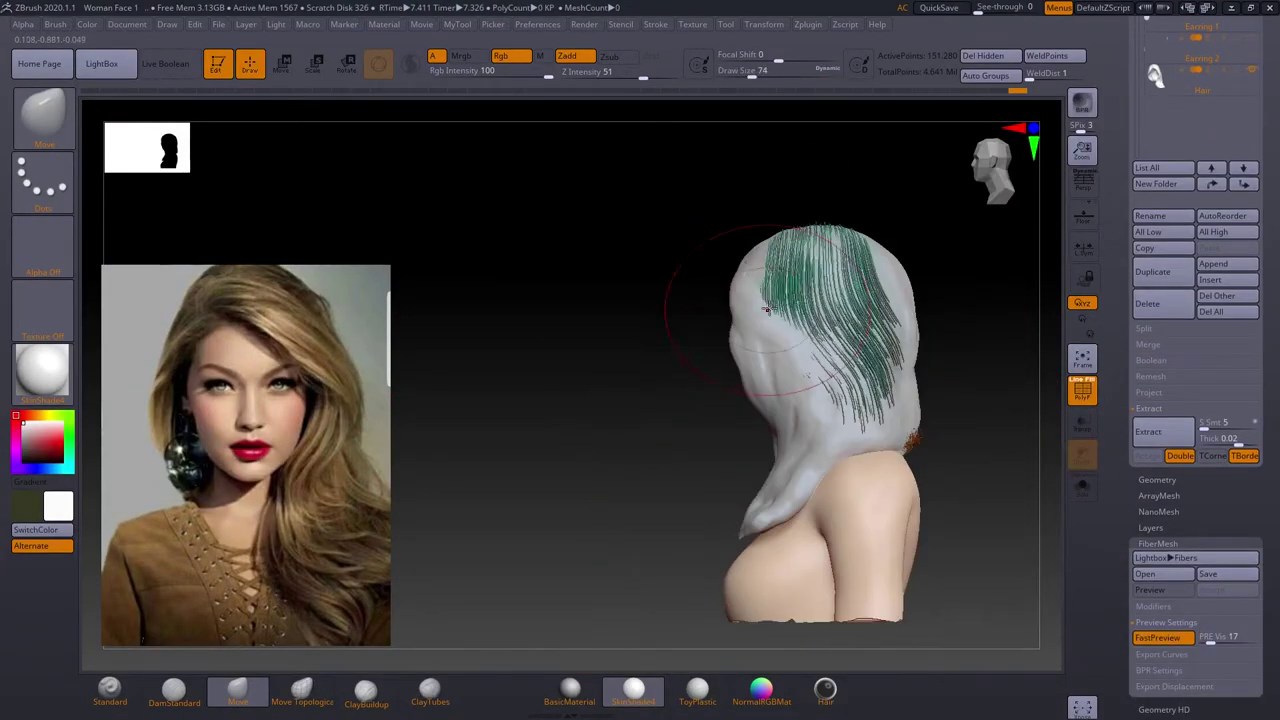
Review the hair in see-through mode, turn off polygroup colours and save the project.
left_click(1082, 422)
right_click_drag(960, 400, 797, 398)
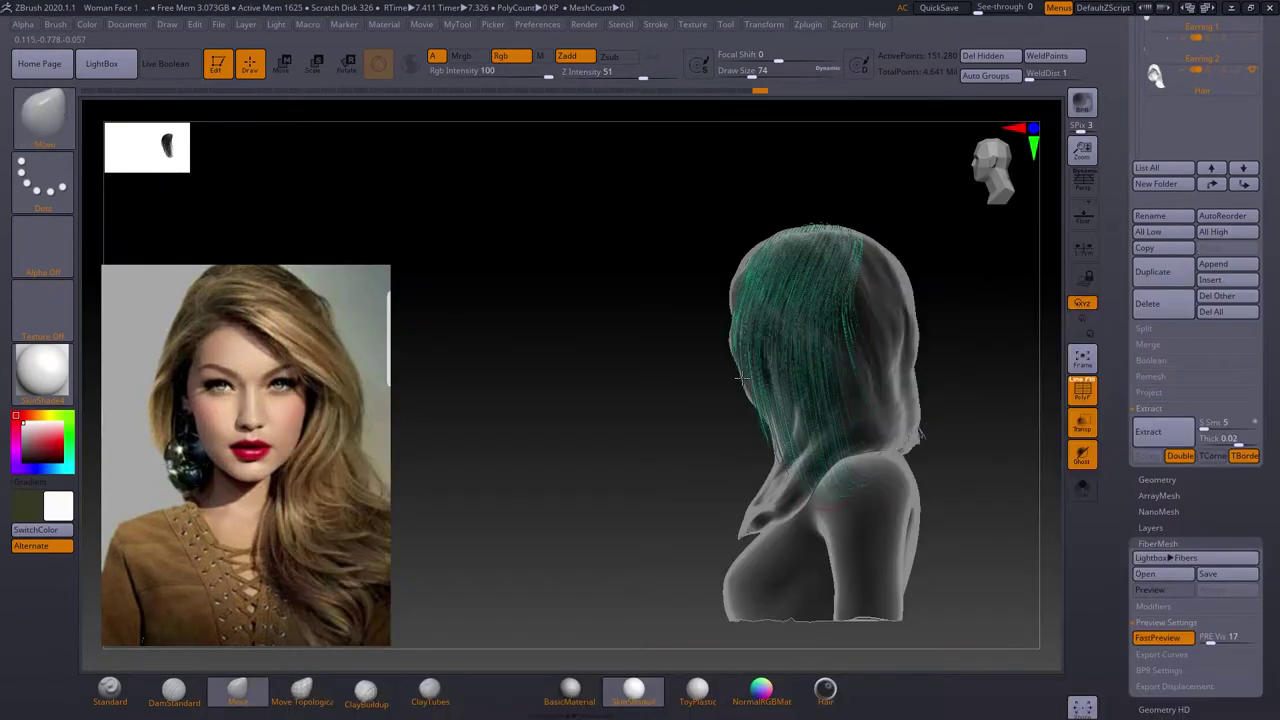
mouse_move(963, 363)
right_mouse_down()
mouse_move(880, 380)
mouse_move(1000, 380)
mouse_move(900, 380)
right_mouse_up()
left_click(1082, 422)
right_click_drag(700, 228, 832, 440)
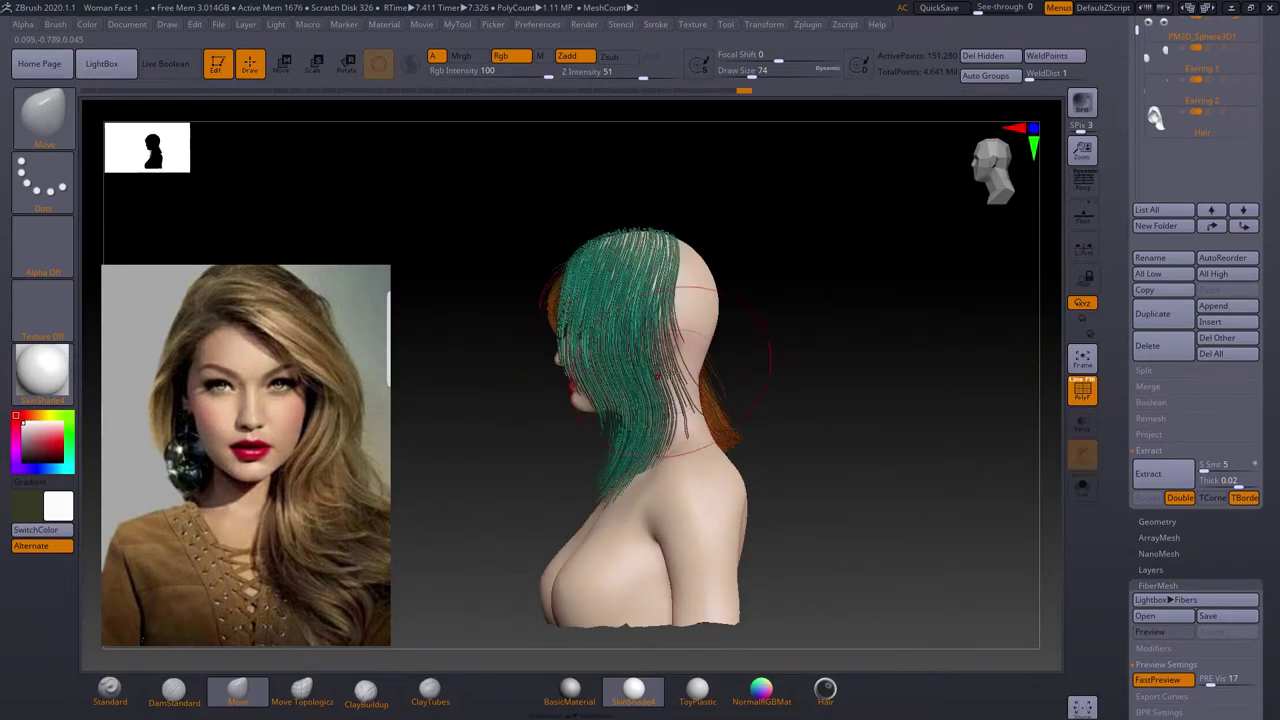
key("shift+f")
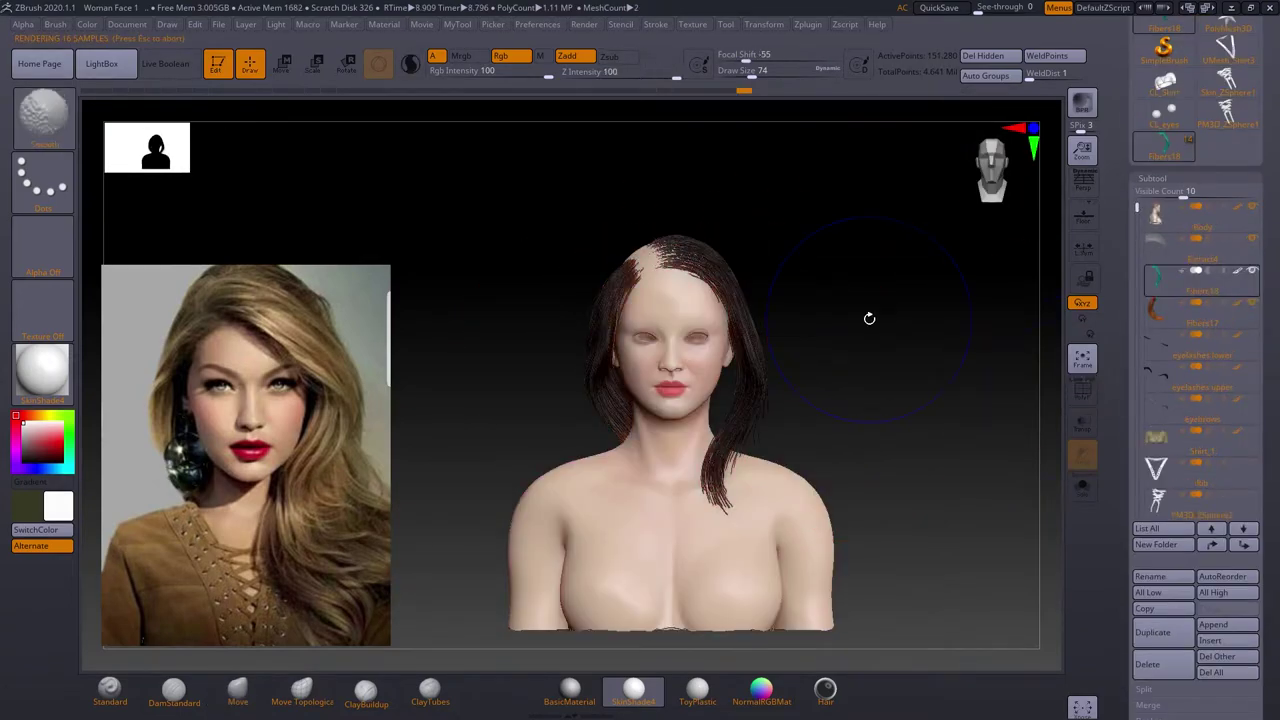
key("ctrl+s")
double_click(388, 173)
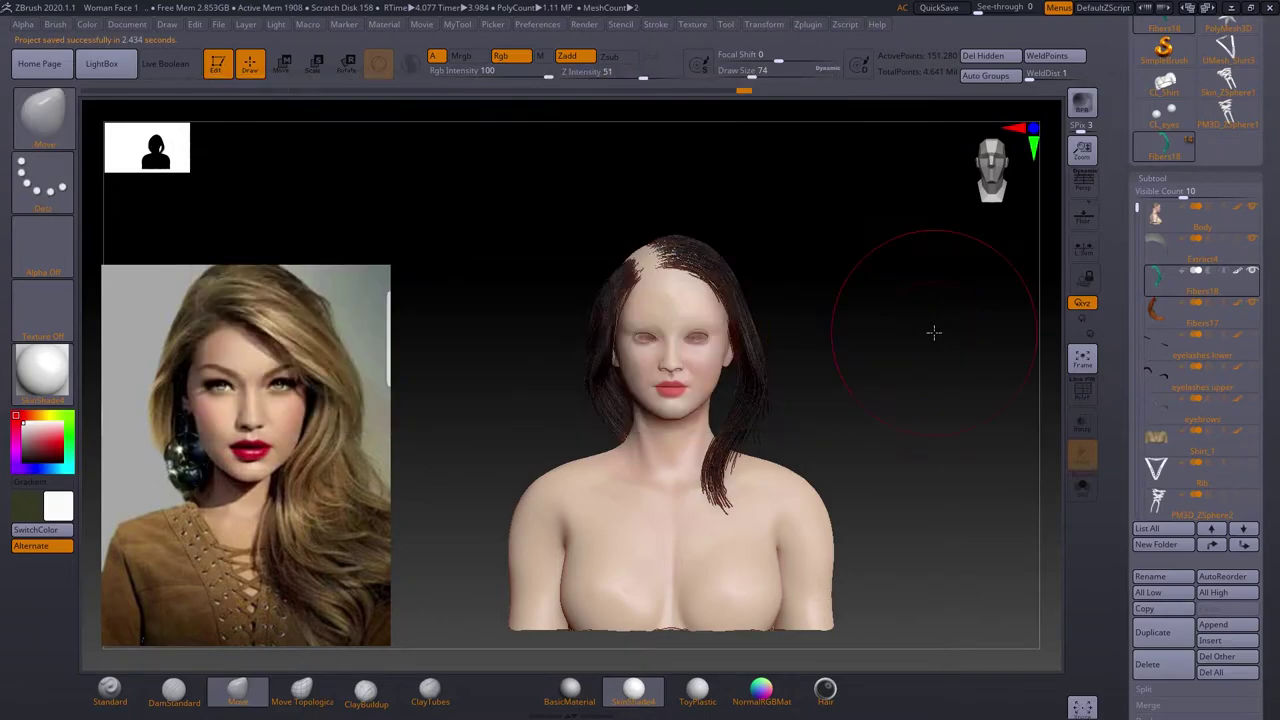
Select Fibers17 and accept the next hair fiber preview as the Fibers18 subtool.
left_click_drag(873, 396, 737, 419)
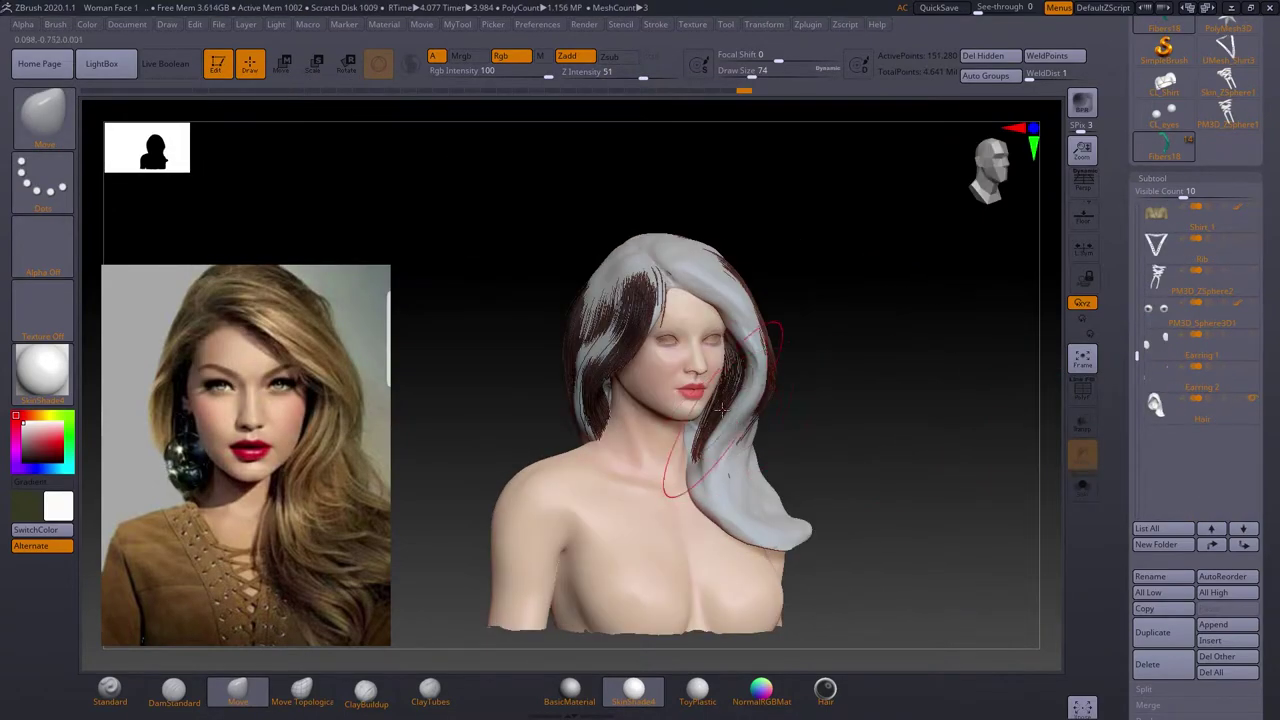
mouse_move(720, 419)
right_mouse_down()
mouse_move(835, 300)
mouse_move(737, 191)
mouse_move(809, 294)
mouse_move(563, 357)
right_mouse_up()
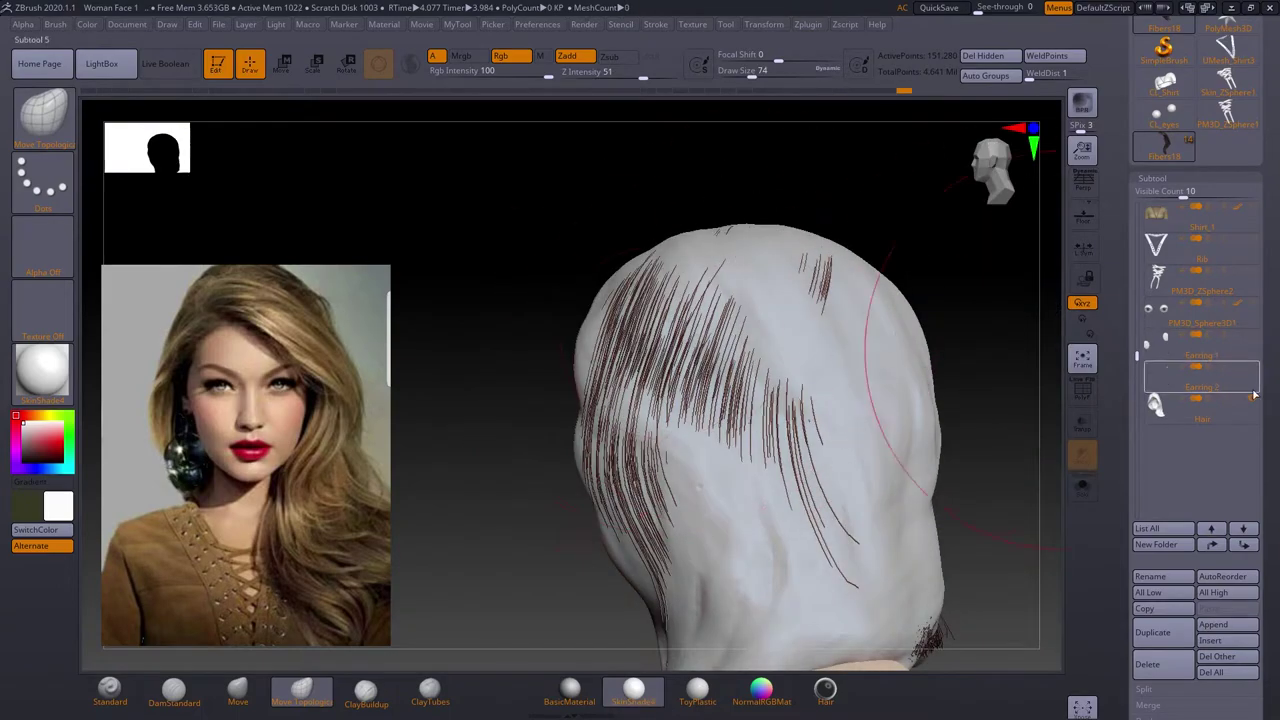
mouse_move(745, 380)
right_mouse_down()
mouse_move(880, 380)
mouse_move(745, 378)
right_mouse_up()
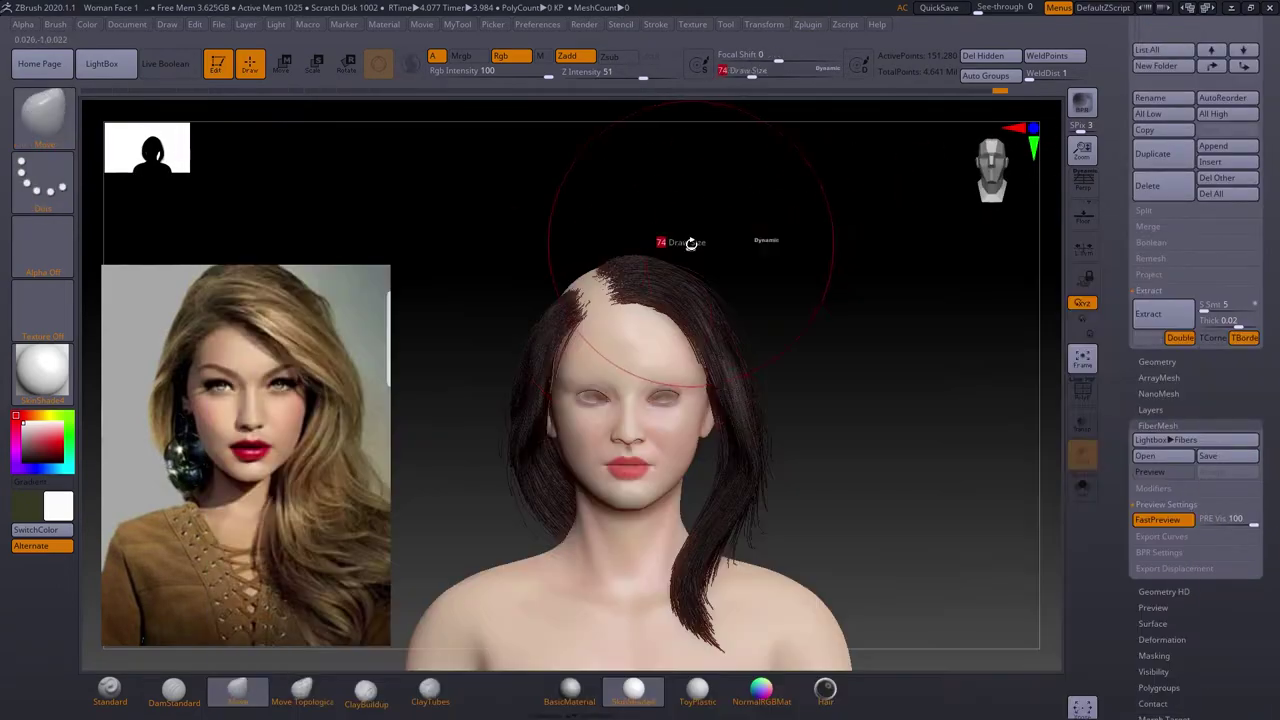
right_click_drag(691, 243, 700, 330)
left_click(640, 260, "alt")
mouse_move(550, 255)
right_mouse_down()
mouse_move(800, 186)
mouse_move(680, 266)
mouse_move(780, 191)
right_mouse_up()
scroll(1276, 612, "down", 3)
scroll(1276, 612, "down", 3)
mouse_move(700, 300)
right_mouse_down()
mouse_move(549, 274)
mouse_move(714, 277)
mouse_move(594, 405)
mouse_move(783, 389)
mouse_move(823, 366)
right_mouse_up()
scroll(1158, 317, "up", 5)
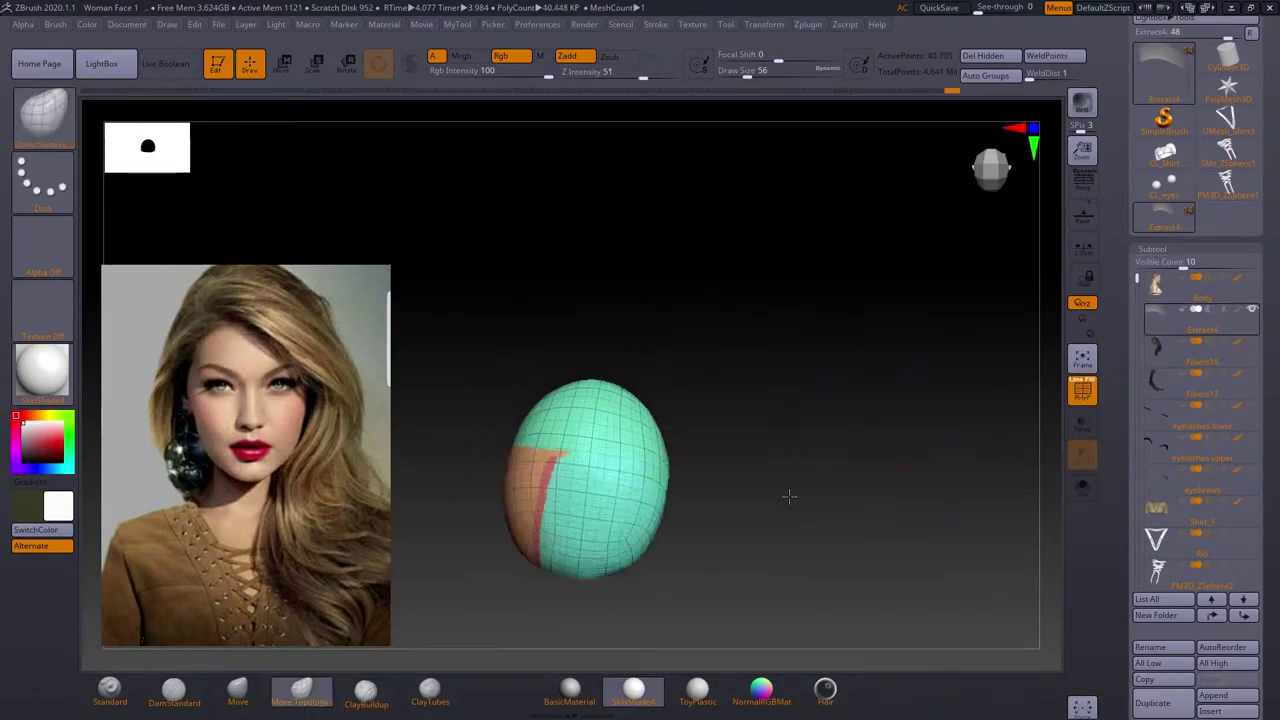
left_click(1211, 547)
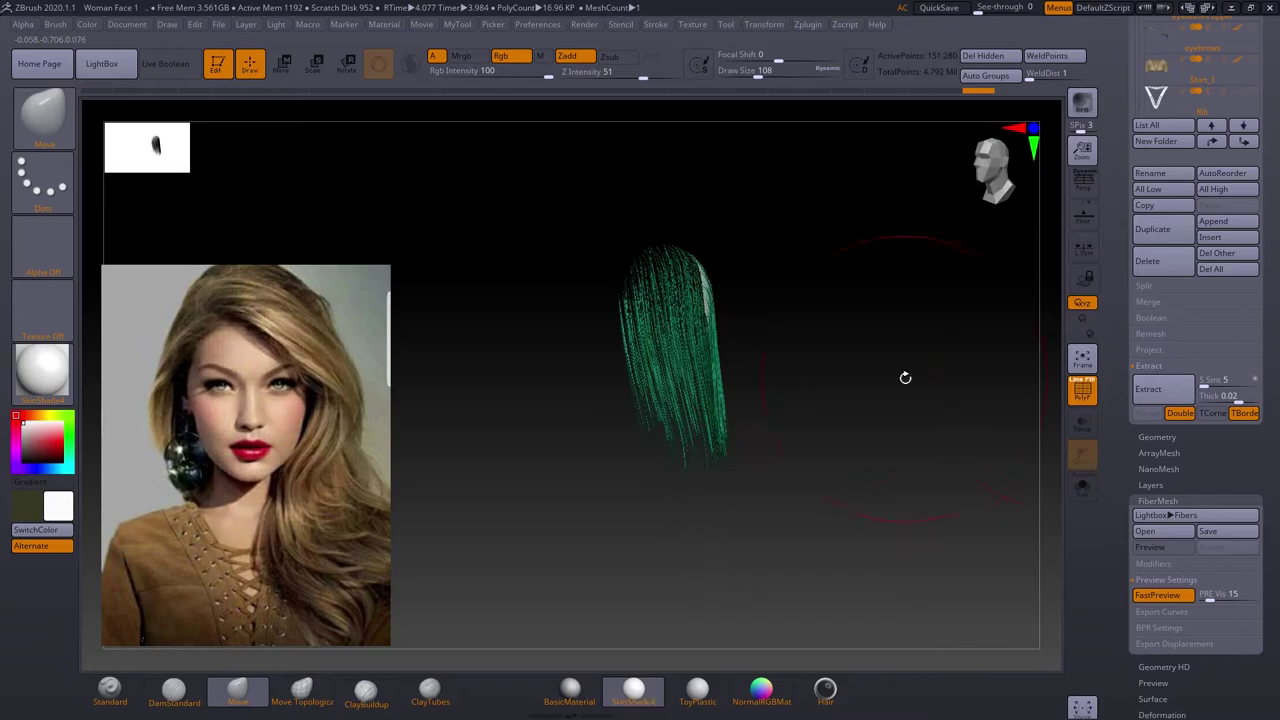
right_click_drag(846, 391, 810, 378)
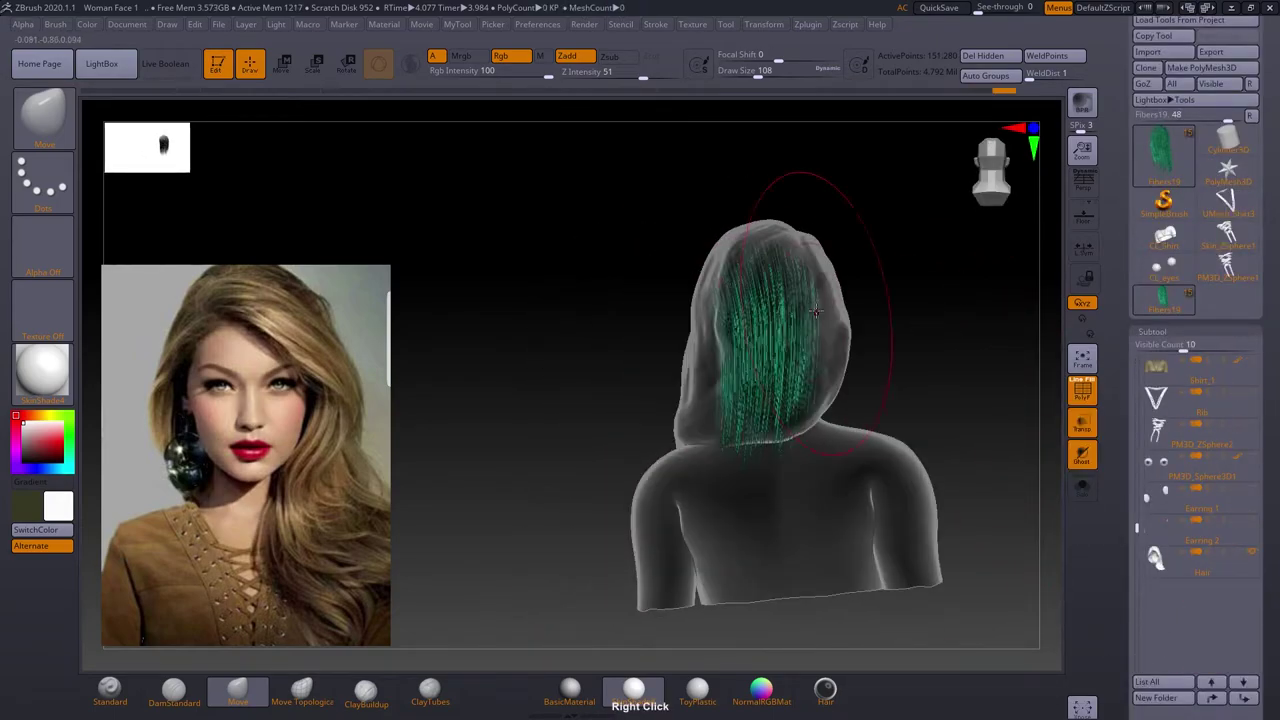
right_click_drag(903, 358, 909, 310)
mouse_move(694, 386)
right_mouse_down()
mouse_move(780, 320)
mouse_move(681, 413)
right_mouse_up()
mouse_move(768, 358)
right_mouse_down()
mouse_move(880, 394)
mouse_move(778, 413)
mouse_move(760, 400)
mouse_move(788, 413)
right_mouse_up()
mouse_move(526, 507)
right_mouse_down()
mouse_move(760, 331)
mouse_move(831, 306)
mouse_move(921, 373)
right_mouse_up()
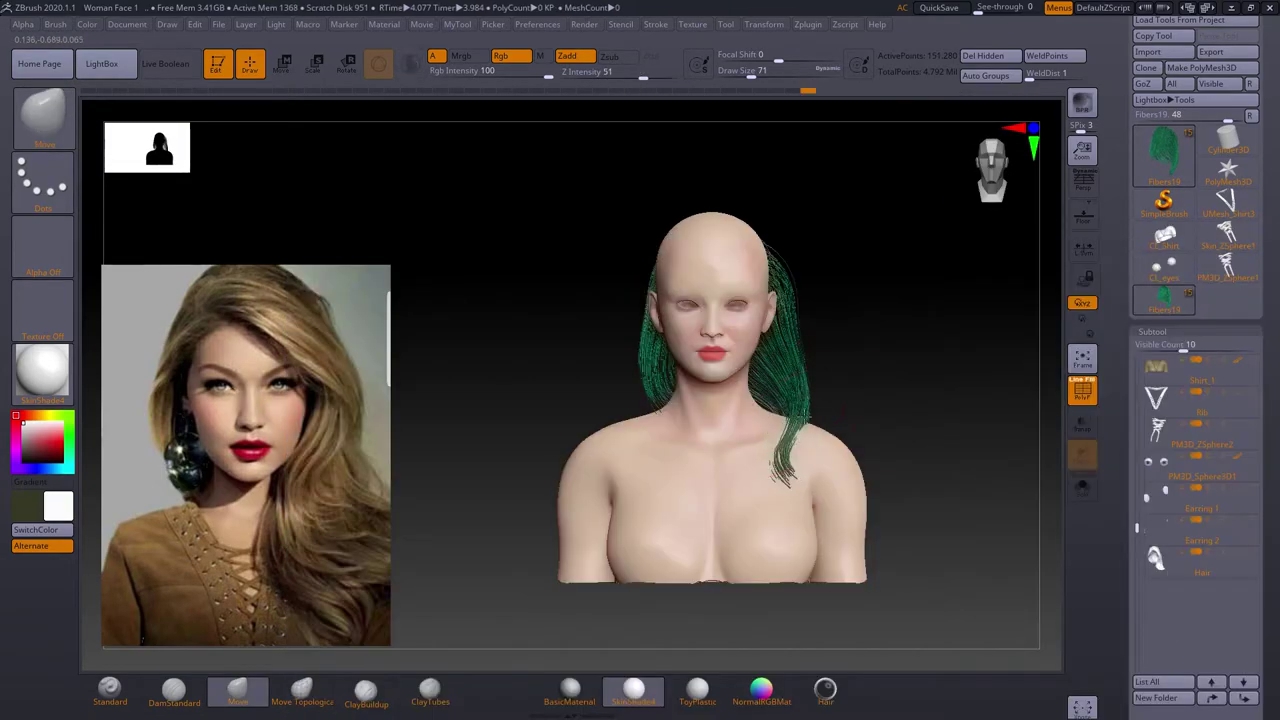
right_click_drag(620, 458, 751, 458)
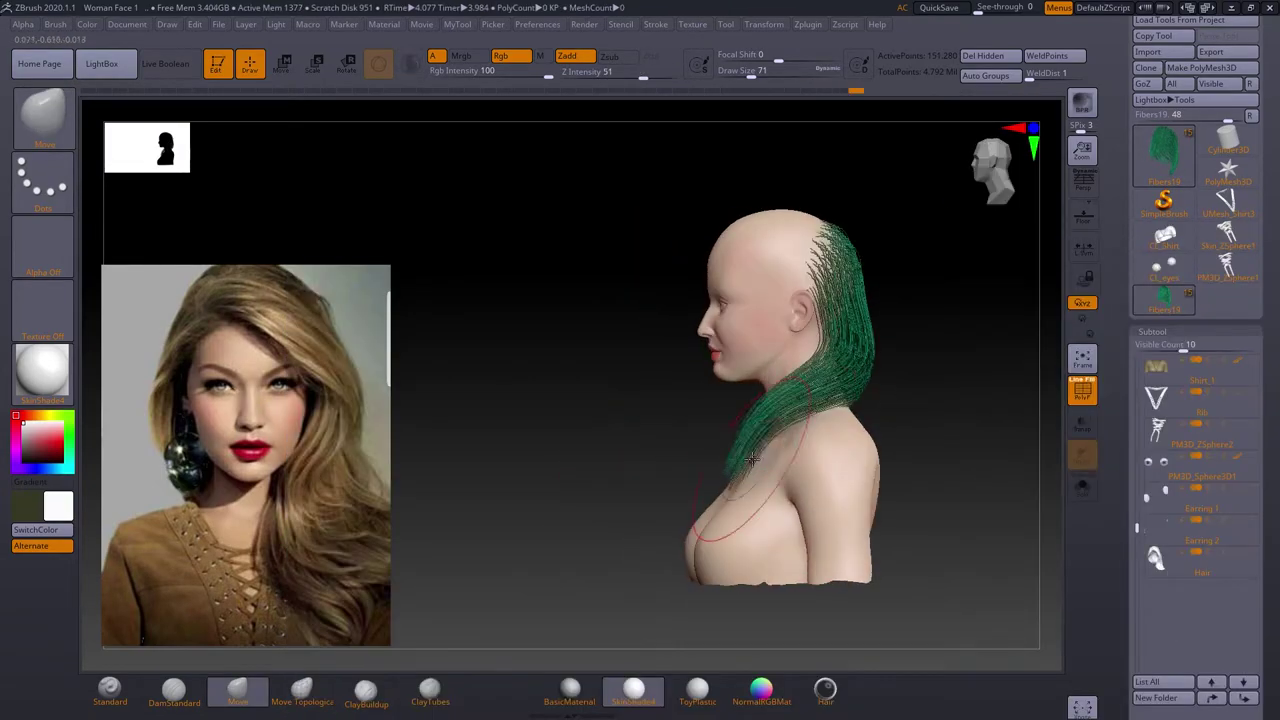
right_click_drag(860, 367, 1015, 510)
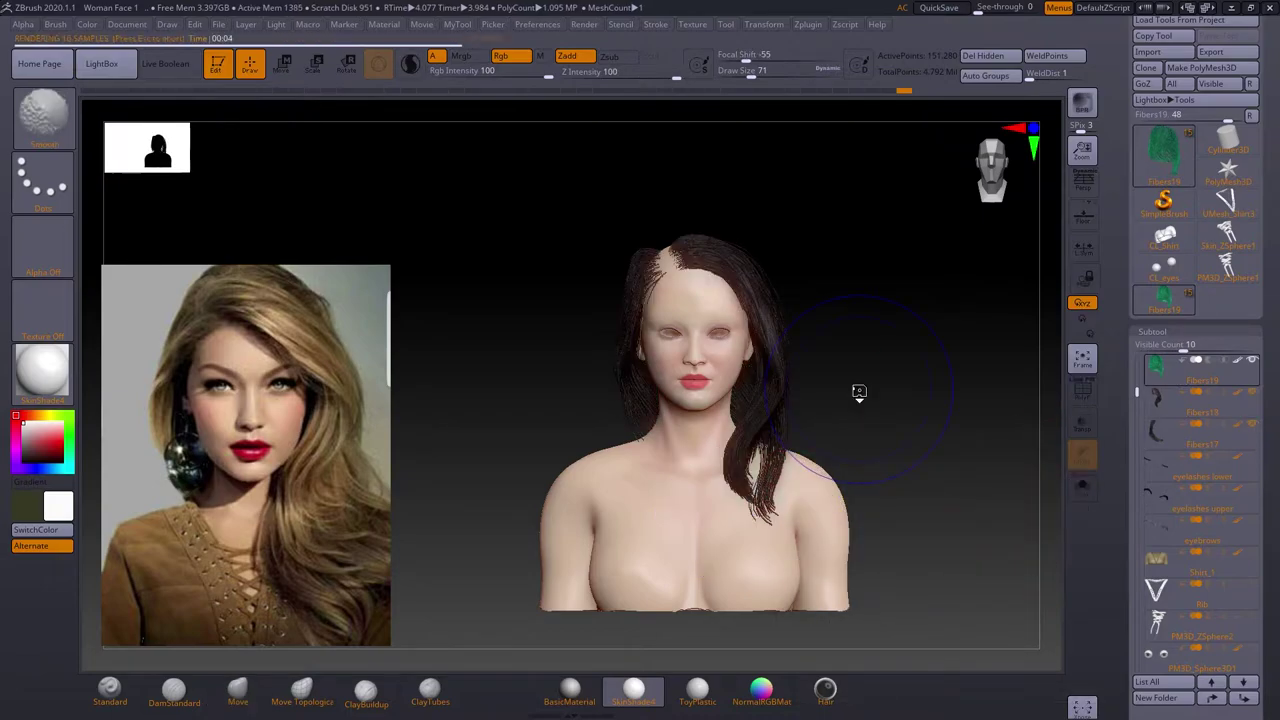
key("b")
key("m")
key("v")
right_click_drag(857, 386, 697, 478)
left_click(697, 478, "alt")
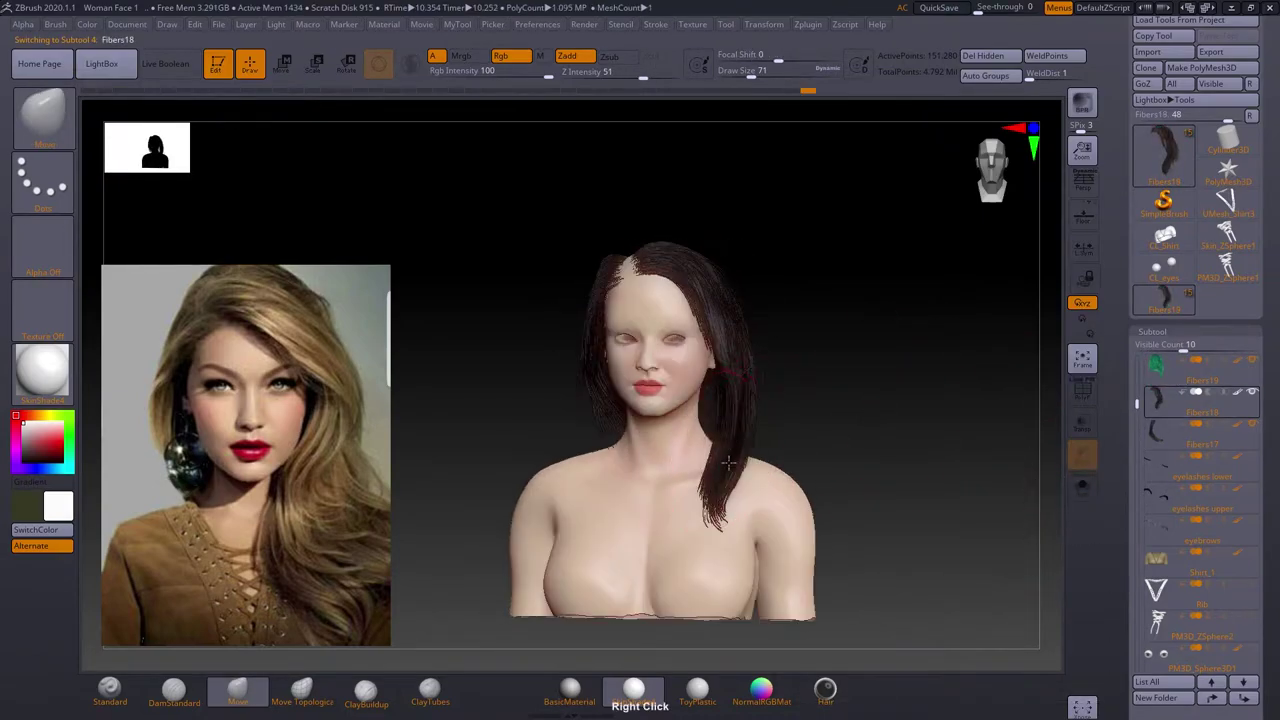
mouse_move(725, 341)
right_mouse_down()
mouse_move(766, 271)
mouse_move(673, 418)
right_mouse_up()
right_click_drag(860, 400, 1050, 440)
right_click_drag(644, 412, 1150, 125)
left_click(1150, 127)
mouse_move(1000, 300)
right_mouse_down()
mouse_move(729, 406)
mouse_move(606, 580)
right_mouse_up()
mouse_move(742, 388)
right_mouse_down()
mouse_move(820, 380)
mouse_move(960, 330)
mouse_move(1143, 176)
right_mouse_up()
mouse_move(549, 398)
right_mouse_down()
mouse_move(622, 472)
mouse_move(906, 414)
mouse_move(760, 363)
mouse_move(783, 326)
mouse_move(880, 310)
right_mouse_up()
left_click_drag(1137, 150, 1137, 127)
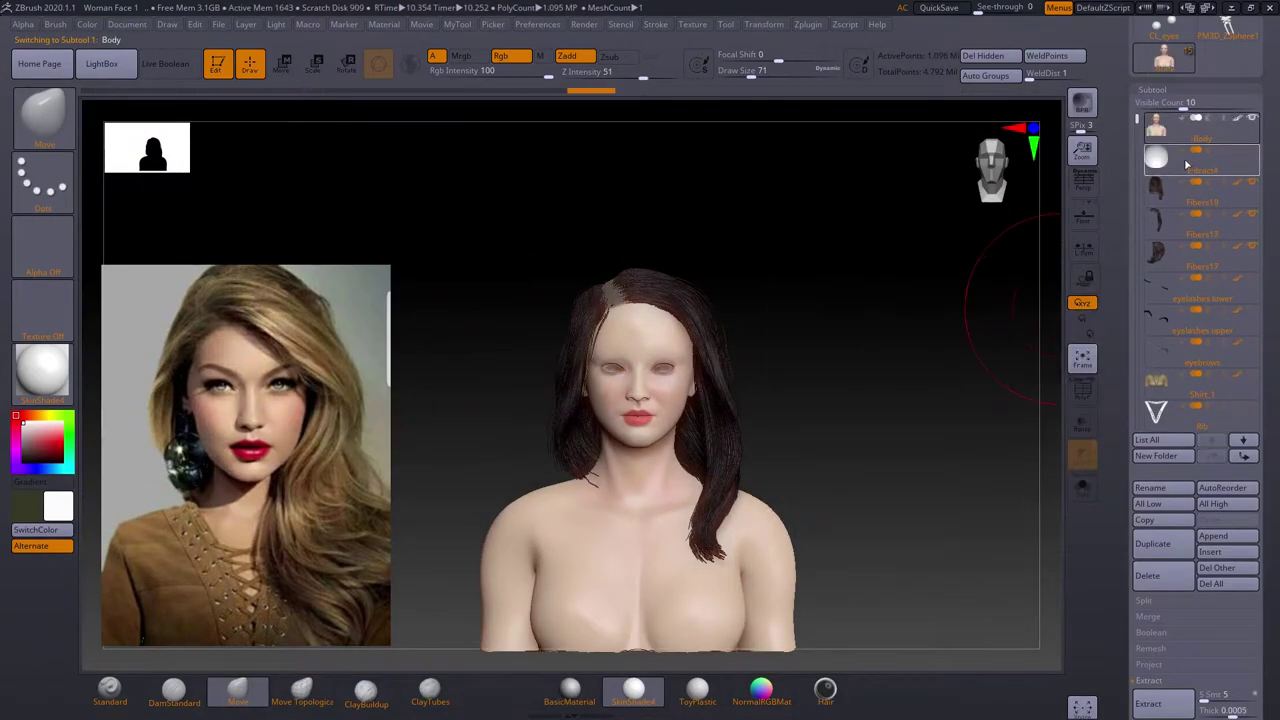
Select Extract4 and make it transparent and ghosted to see the hair strand.
left_click(1187, 165)
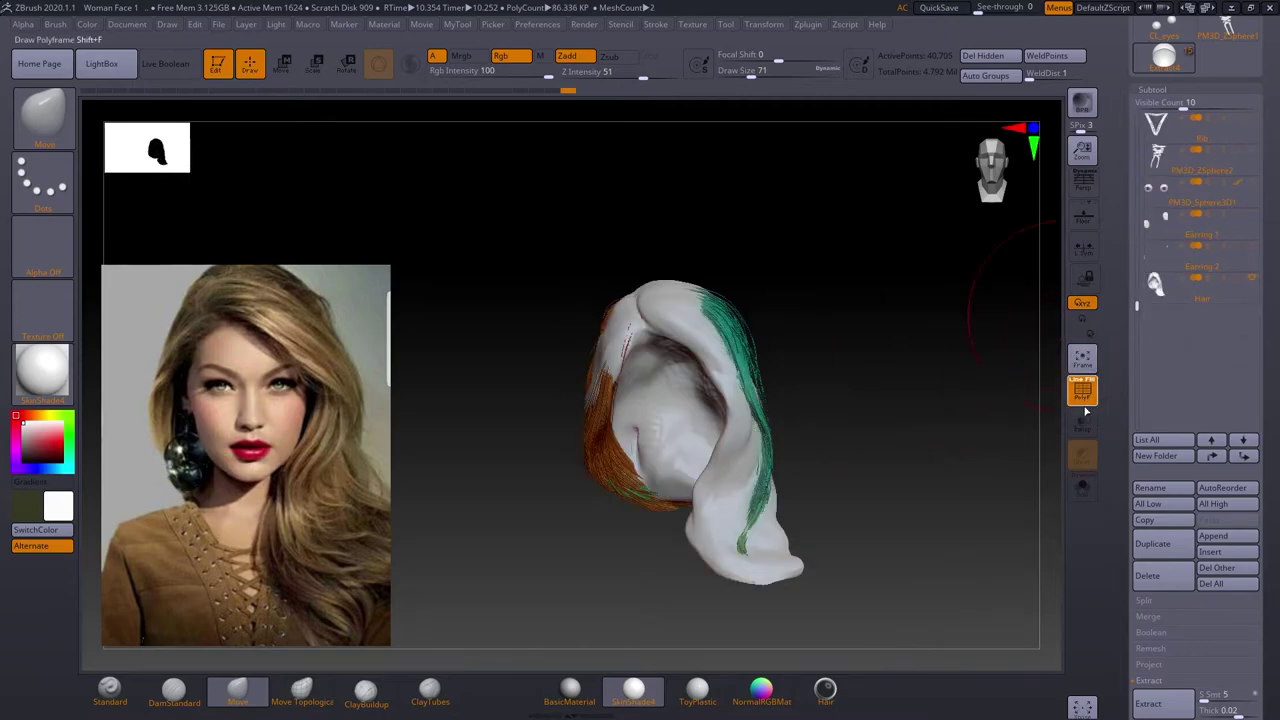
left_click(1082, 423)
key("s")
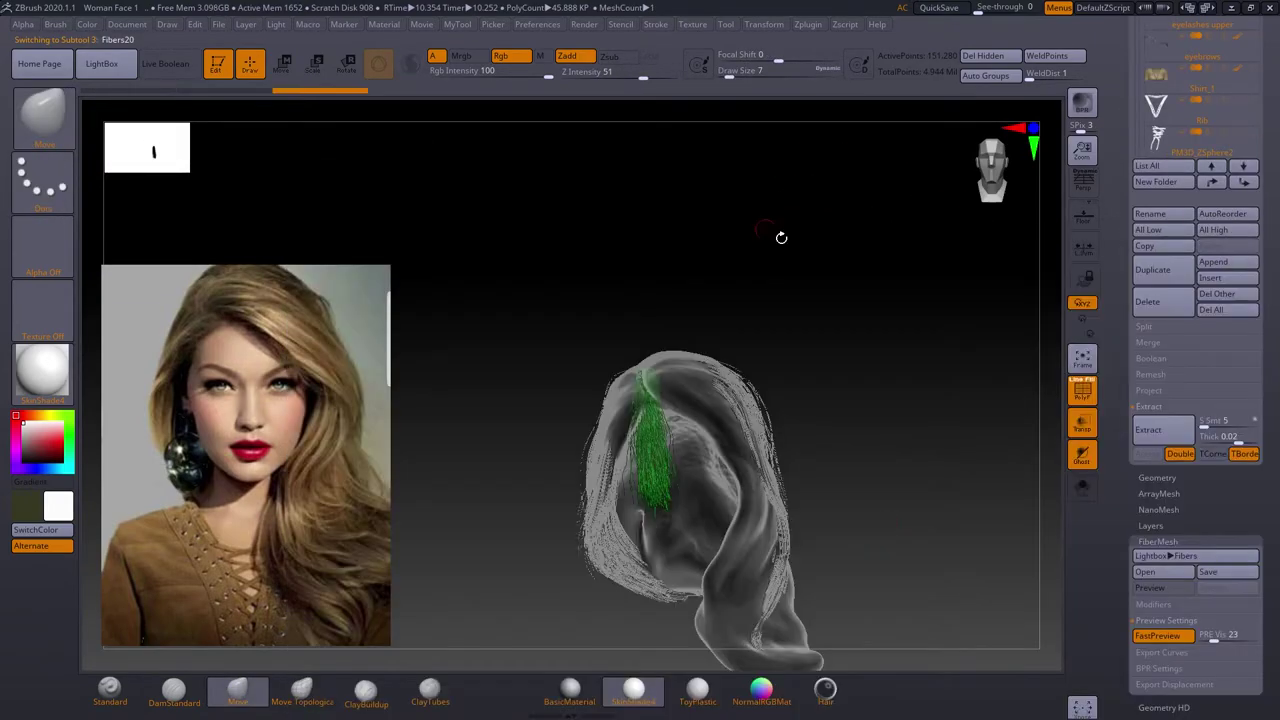
right_click_drag(641, 252, 691, 357)
mouse_move(877, 286)
right_mouse_down()
mouse_move(754, 280)
mouse_move(774, 289)
right_mouse_up()
mouse_move(912, 302)
right_mouse_down()
mouse_move(871, 422)
mouse_move(923, 414)
mouse_move(920, 289)
mouse_move(900, 240)
mouse_move(872, 388)
mouse_move(960, 420)
mouse_move(740, 314)
mouse_move(711, 437)
mouse_move(802, 430)
right_mouse_up()
Switch to the Move brush and orbit the head to check the new strand.
right_click(872, 388)
key("b")
key("m")
key("v")
mouse_move(830, 310)
right_mouse_down()
mouse_move(760, 340)
mouse_move(871, 360)
mouse_move(628, 318)
mouse_move(760, 450)
mouse_move(742, 490)
right_mouse_up()
Alternate Move Topologic, Move and Smooth on the hair, then reselect Extract4.
key("b")
key("m")
key("t")
key("b")
key("m")
key("v")
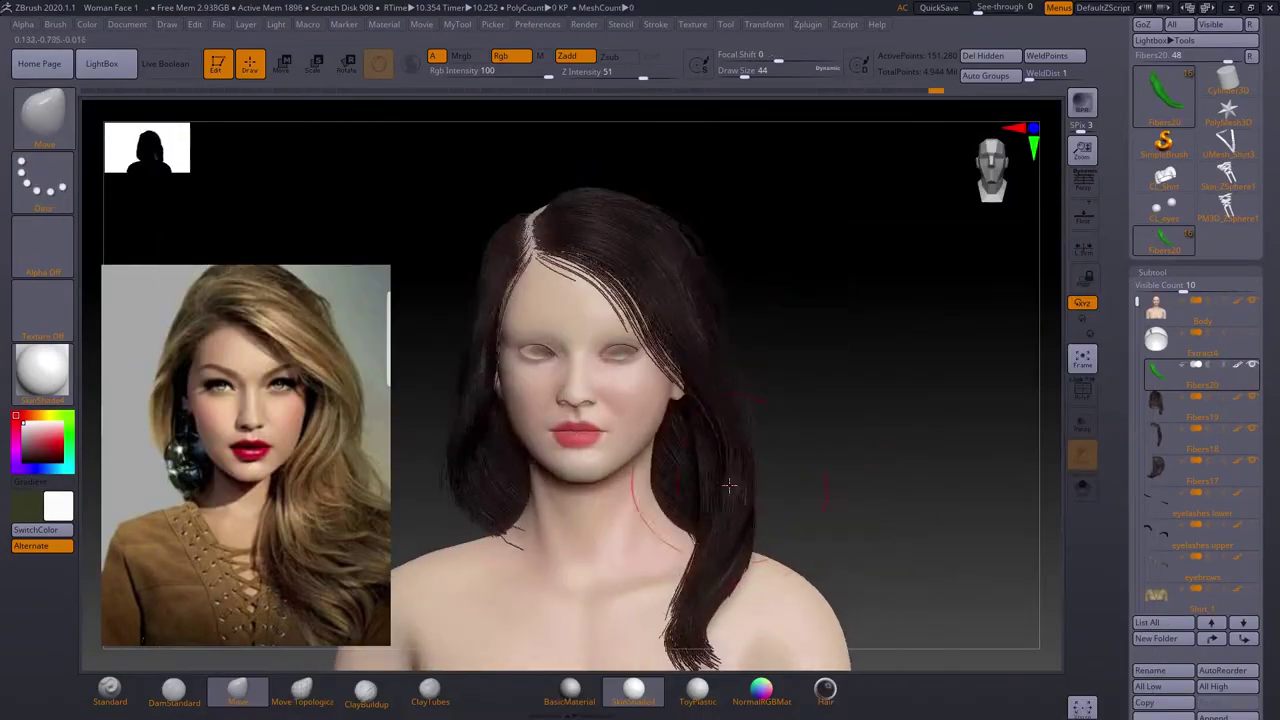
key("shift")
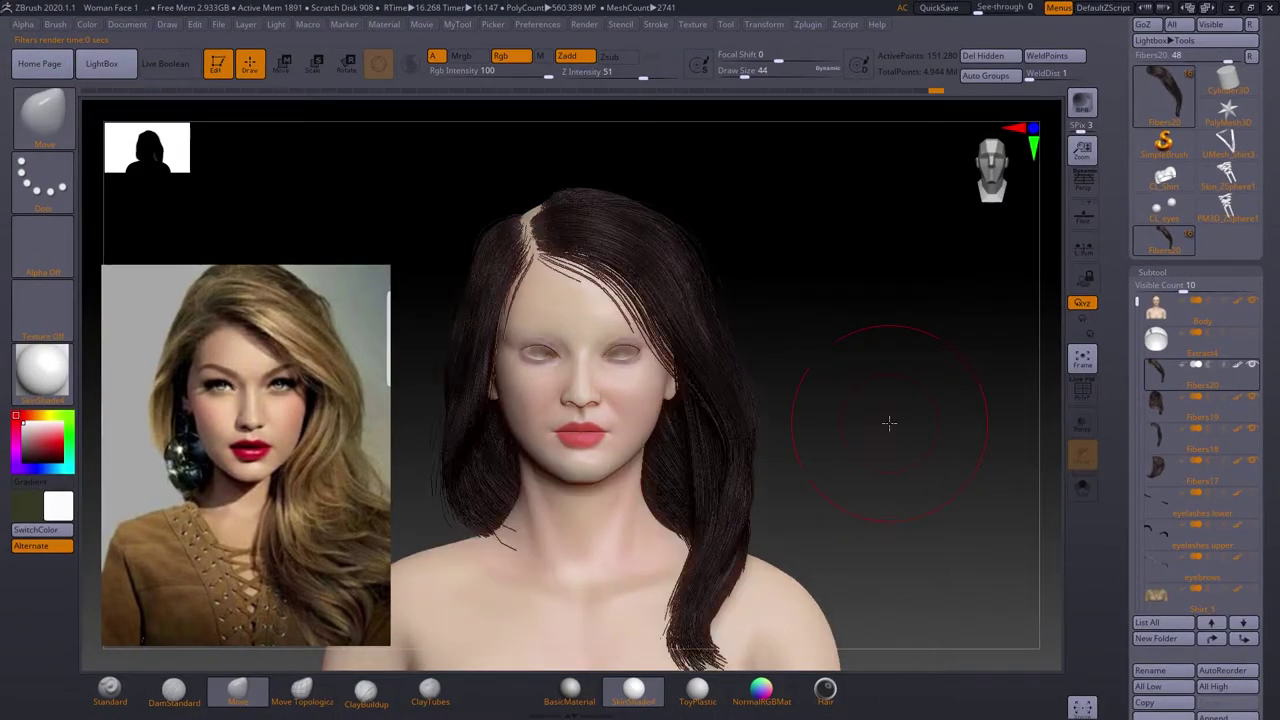
right_click_drag(889, 424, 822, 300)
left_click(822, 290, "alt")
Inspect the new Fibers22 hair from several angles, then show the body and face again.
key("s")
mouse_move(1003, 537)
right_mouse_down()
mouse_move(843, 394)
mouse_move(939, 561)
right_mouse_up()
mouse_move(587, 250)
right_mouse_down()
mouse_move(820, 471)
mouse_move(760, 340)
right_mouse_up()
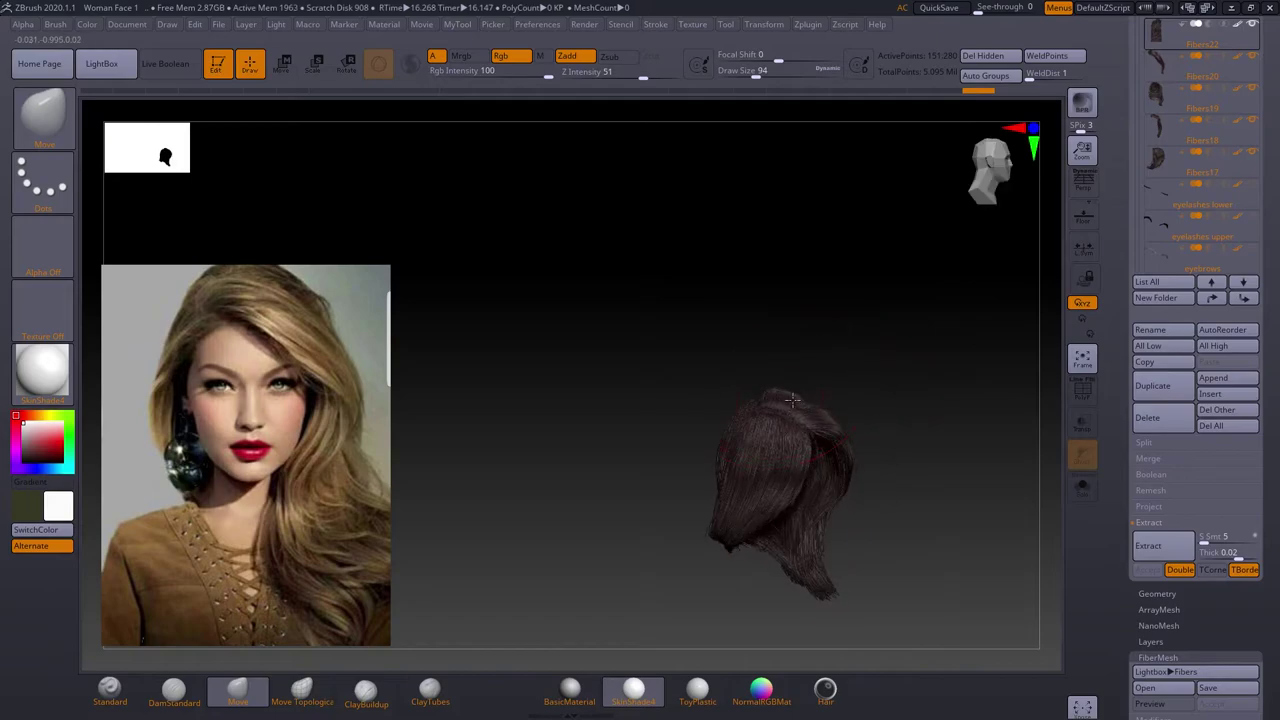
right_click_drag(792, 400, 920, 258)
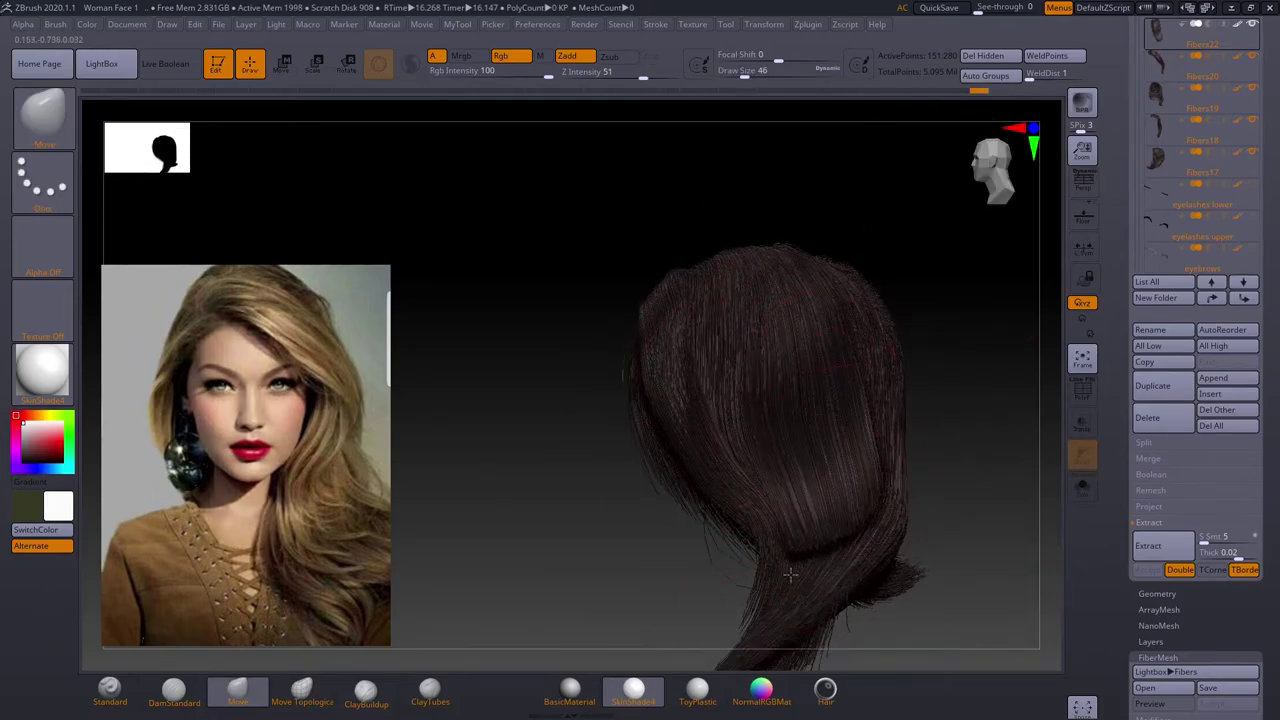
mouse_move(790, 574)
right_mouse_down()
mouse_move(886, 457)
mouse_move(920, 263)
mouse_move(894, 366)
mouse_move(826, 422)
mouse_move(900, 337)
mouse_move(580, 477)
mouse_move(896, 407)
mouse_move(910, 540)
right_mouse_up()
left_click(896, 407, "ctrl+shift")
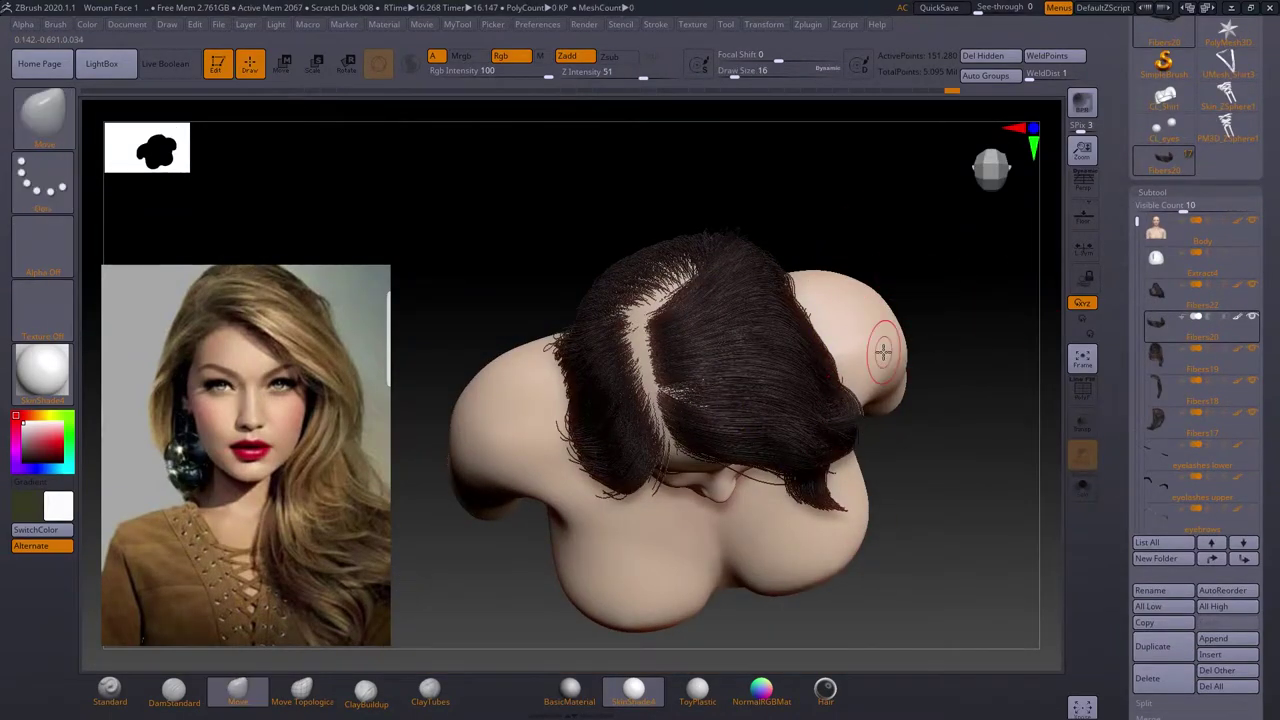
Show hair layers in group colours, select Fibers17, check profiles, then select Body.
mouse_move(709, 387)
right_mouse_down()
mouse_move(871, 203)
mouse_move(563, 323)
mouse_move(897, 420)
mouse_move(581, 252)
mouse_move(786, 237)
mouse_move(465, 237)
mouse_move(614, 354)
mouse_move(891, 228)
right_mouse_up()
key("shift+f")
left_click(581, 252, "alt")
mouse_move(589, 318)
right_mouse_down()
mouse_move(592, 297)
mouse_move(609, 317)
mouse_move(657, 283)
right_mouse_up()
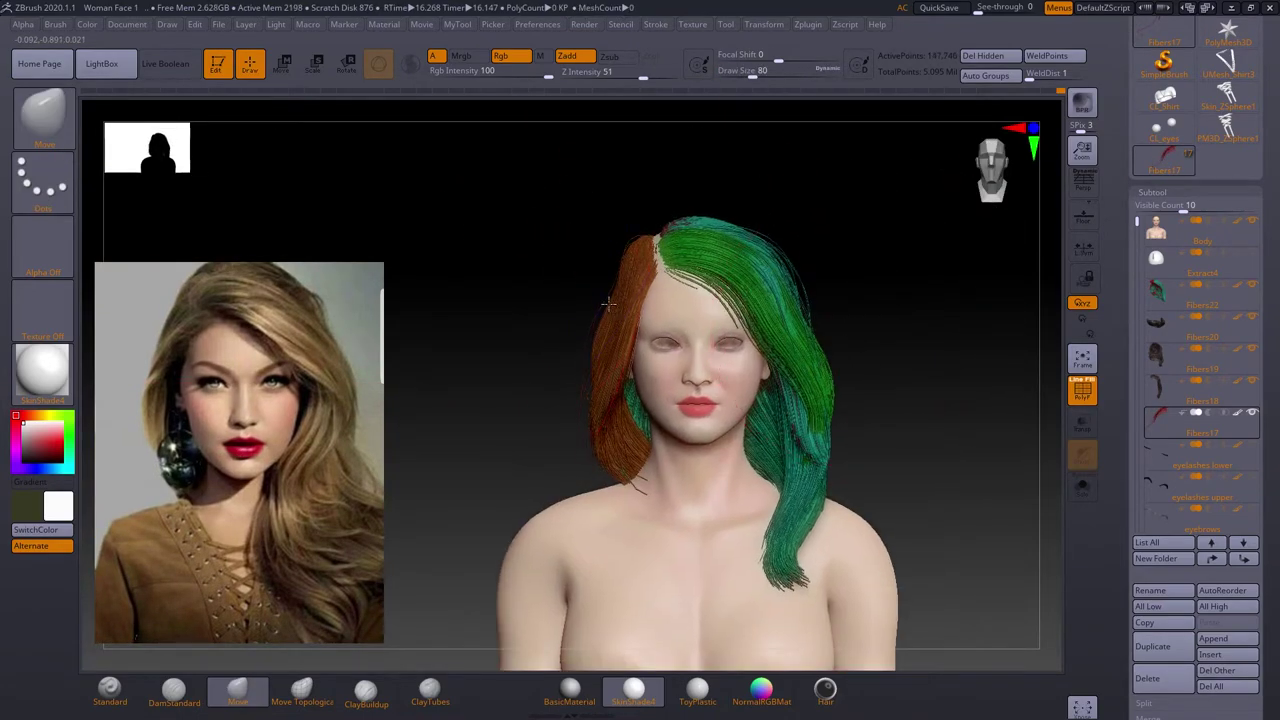
right_click_drag(856, 326, 594, 345)
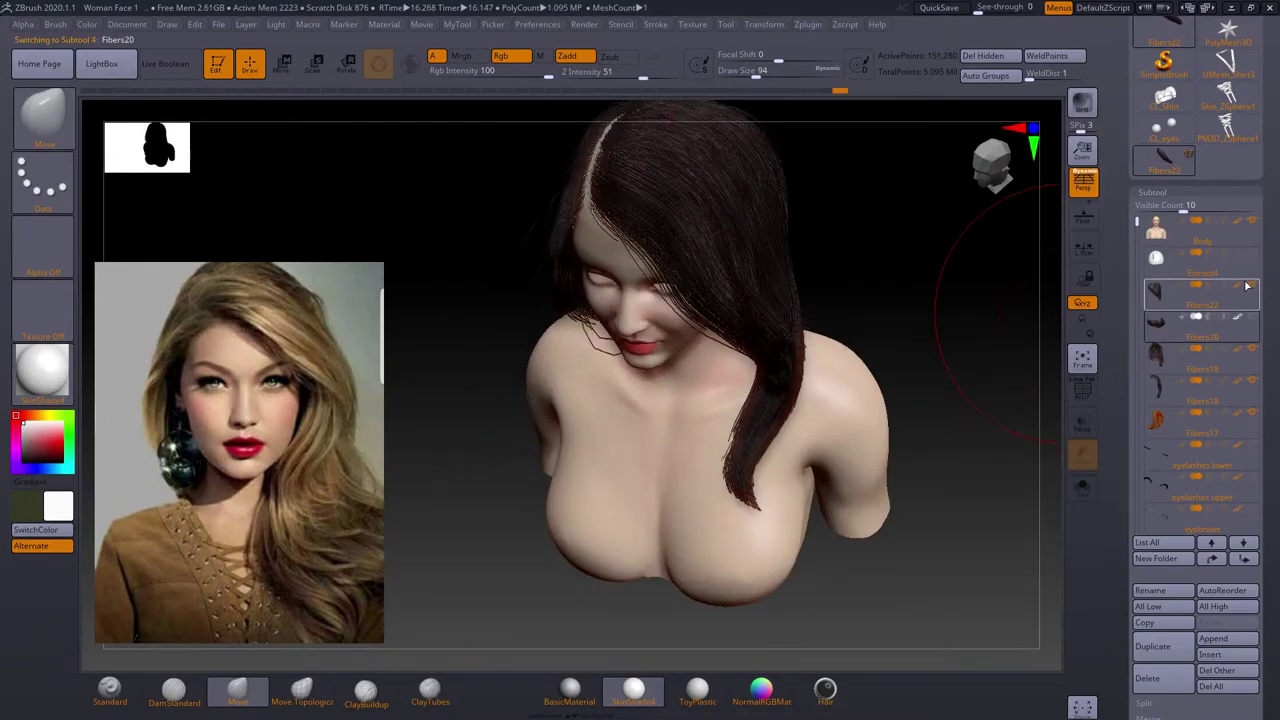
right_click_drag(722, 328, 849, 432)
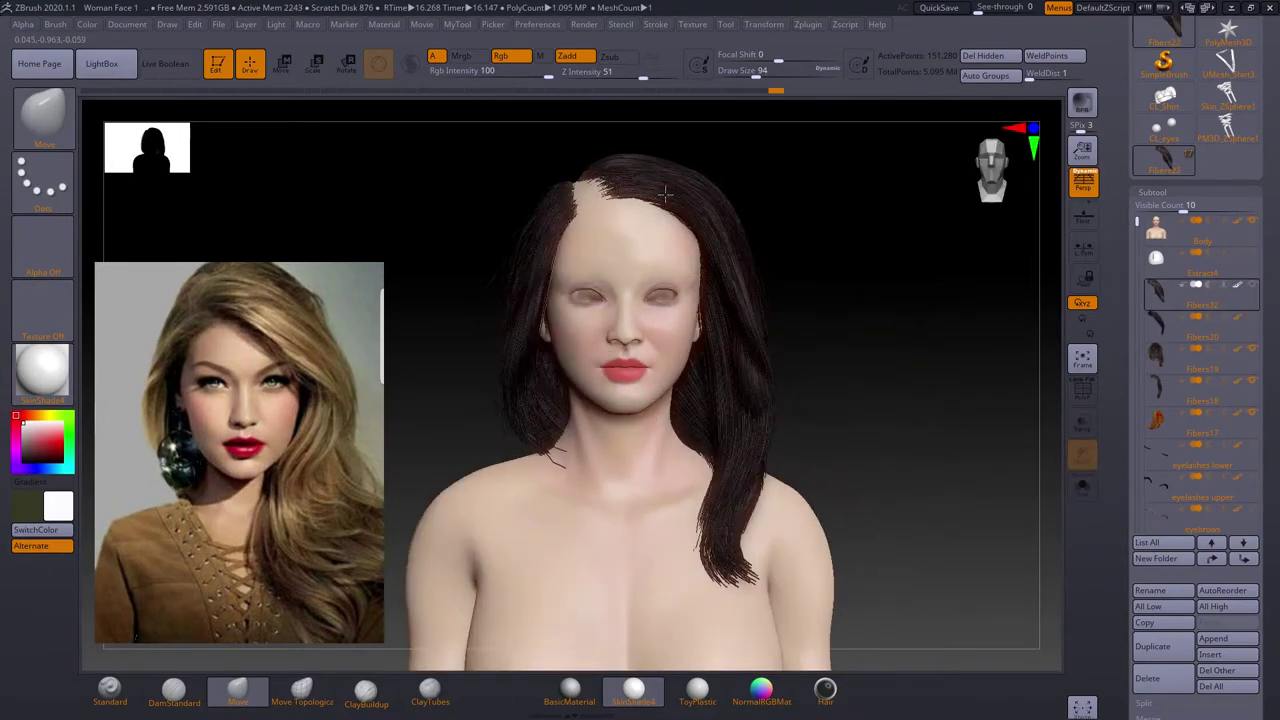
right_click_drag(728, 370, 817, 425)
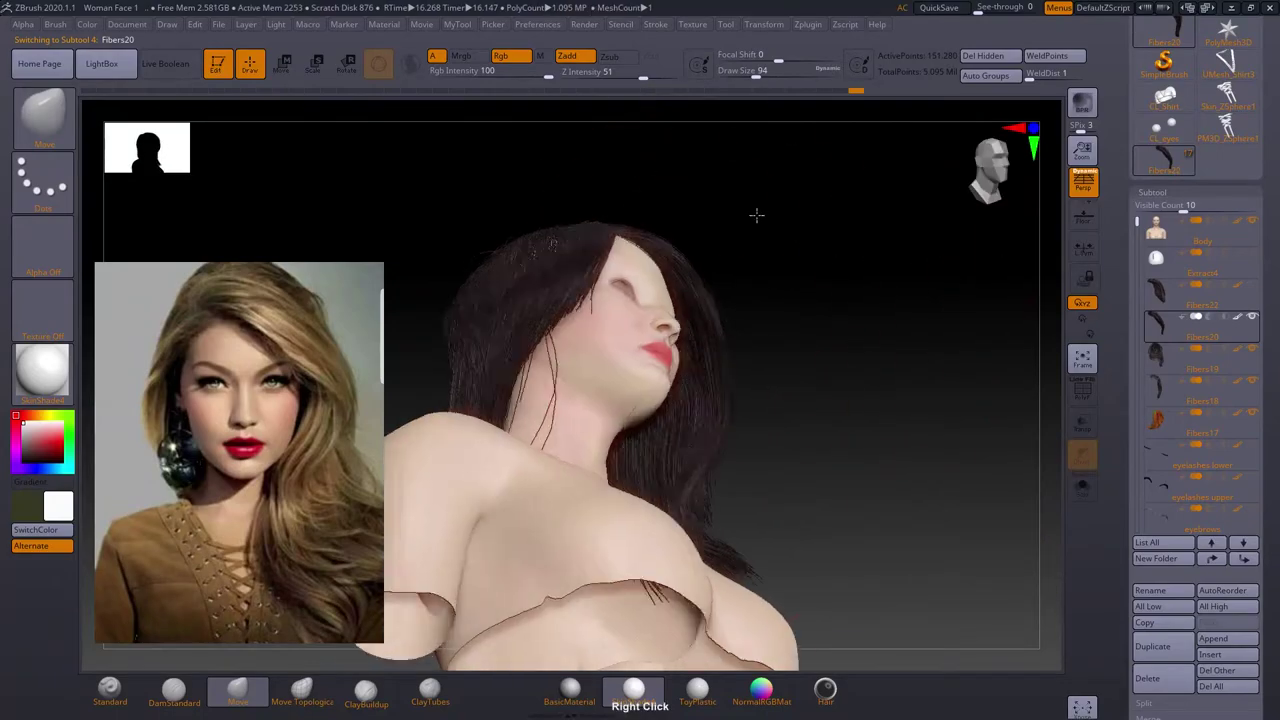
mouse_move(728, 481)
right_mouse_down()
mouse_move(837, 297)
mouse_move(783, 329)
mouse_move(1046, 366)
right_mouse_up()
left_click(1157, 232)
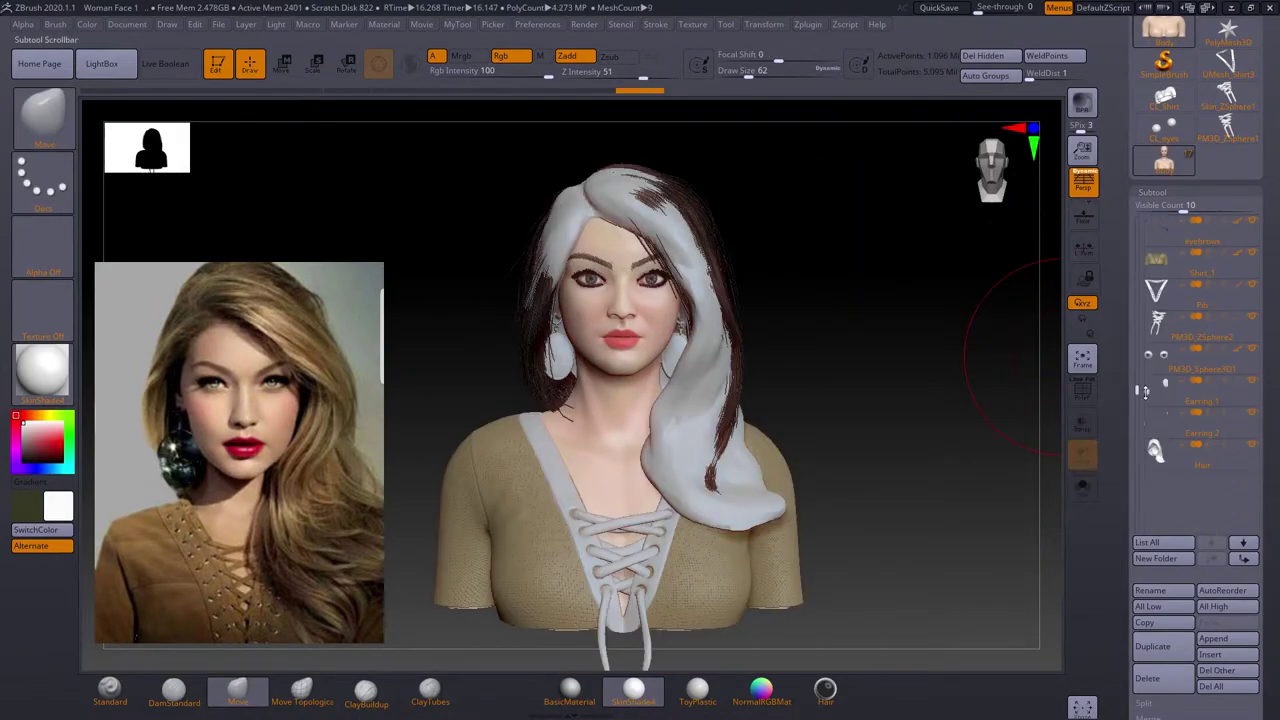
Run BPR preview renders of the dressed bust from front and three-quarter views.
key("shift+r")
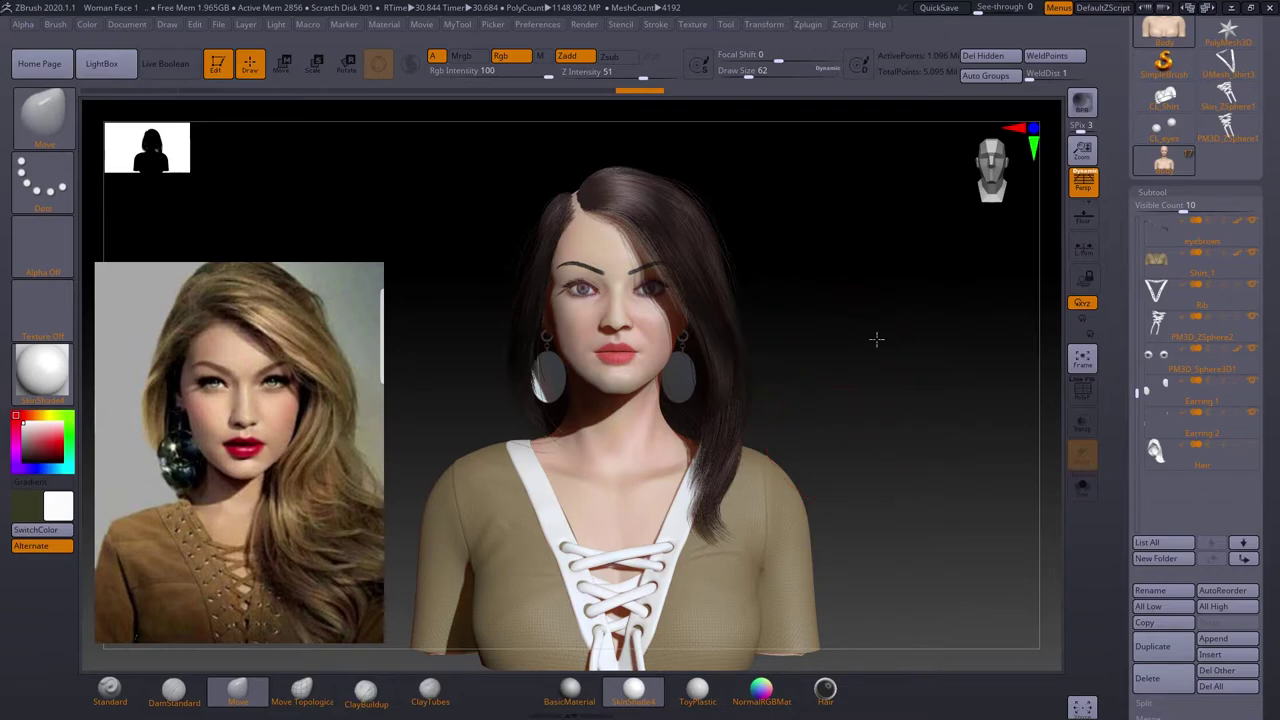
left_click_drag(881, 340, 854, 344)
key("shift+r")
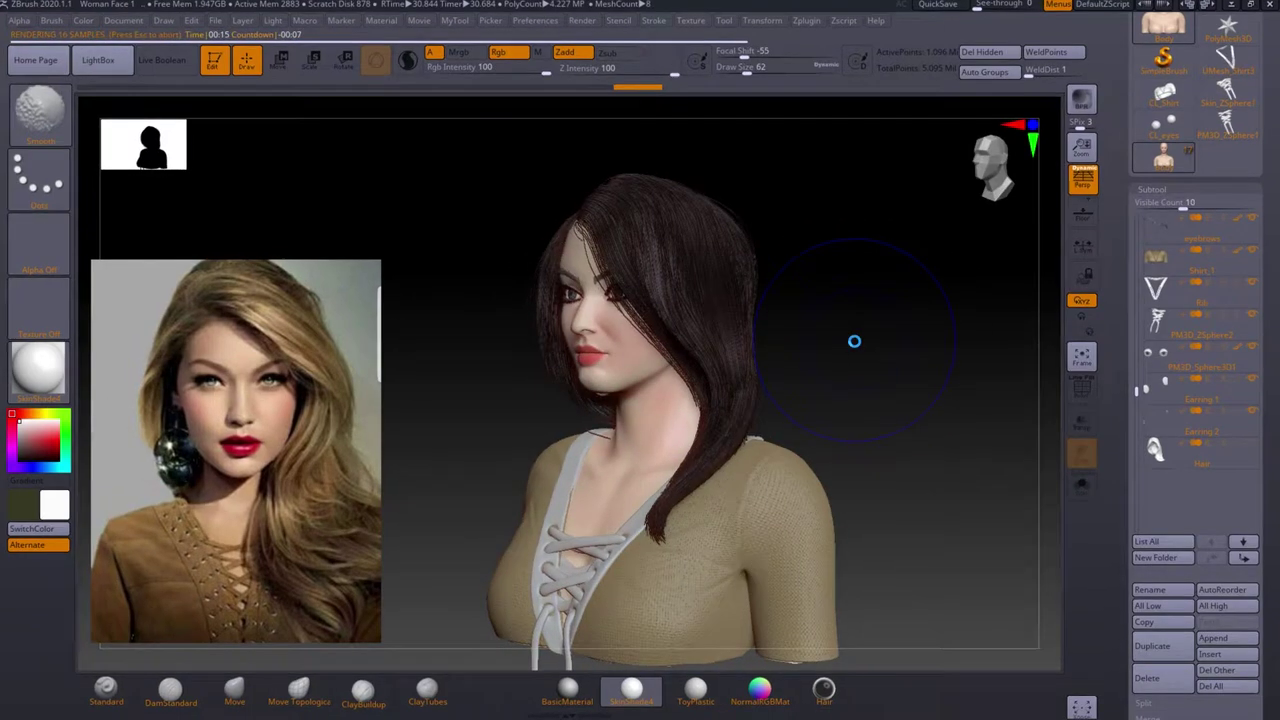
Isolate the Fibers20 hair clump and switch to the Move Topological brush.
left_click(1200, 373)
left_click(1257, 462)
mouse_move(900, 400)
left_mouse_down()
mouse_move(846, 394)
mouse_move(754, 337)
left_mouse_up()
left_click(42, 115)
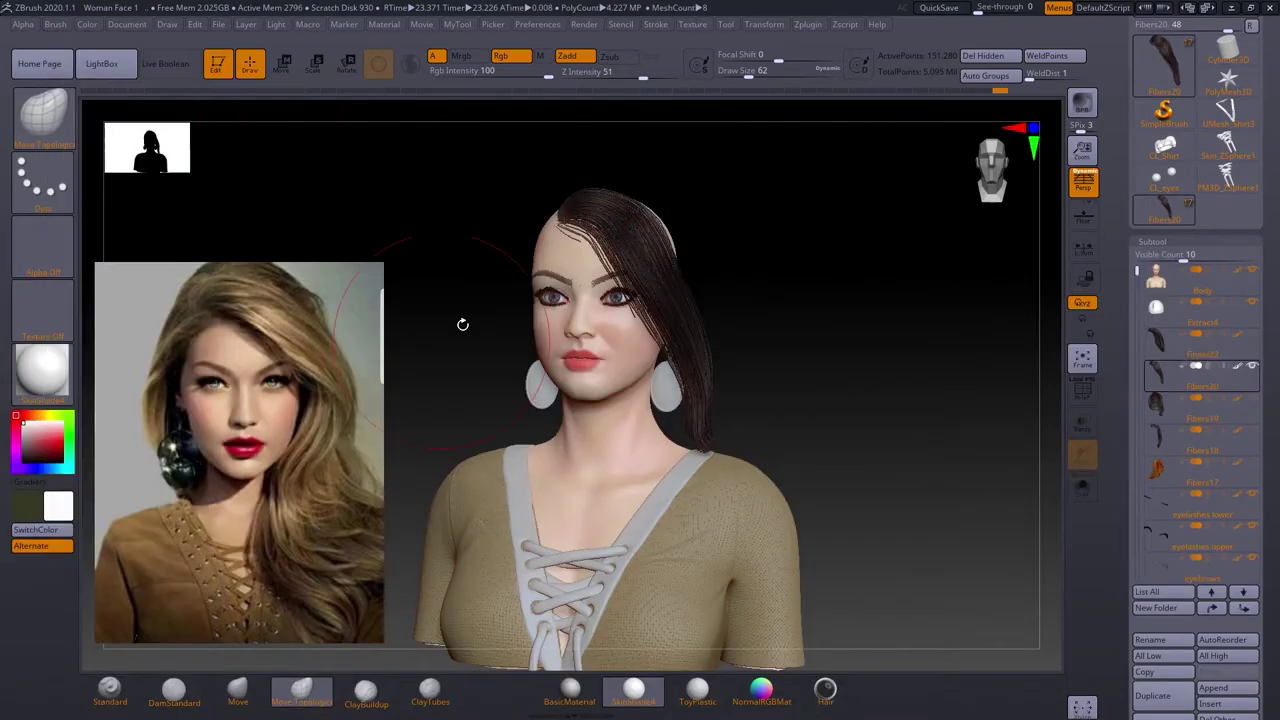
left_click(100, 86)
mouse_move(883, 366)
left_mouse_down()
mouse_move(794, 309)
mouse_move(793, 581)
mouse_move(690, 350)
left_mouse_up()
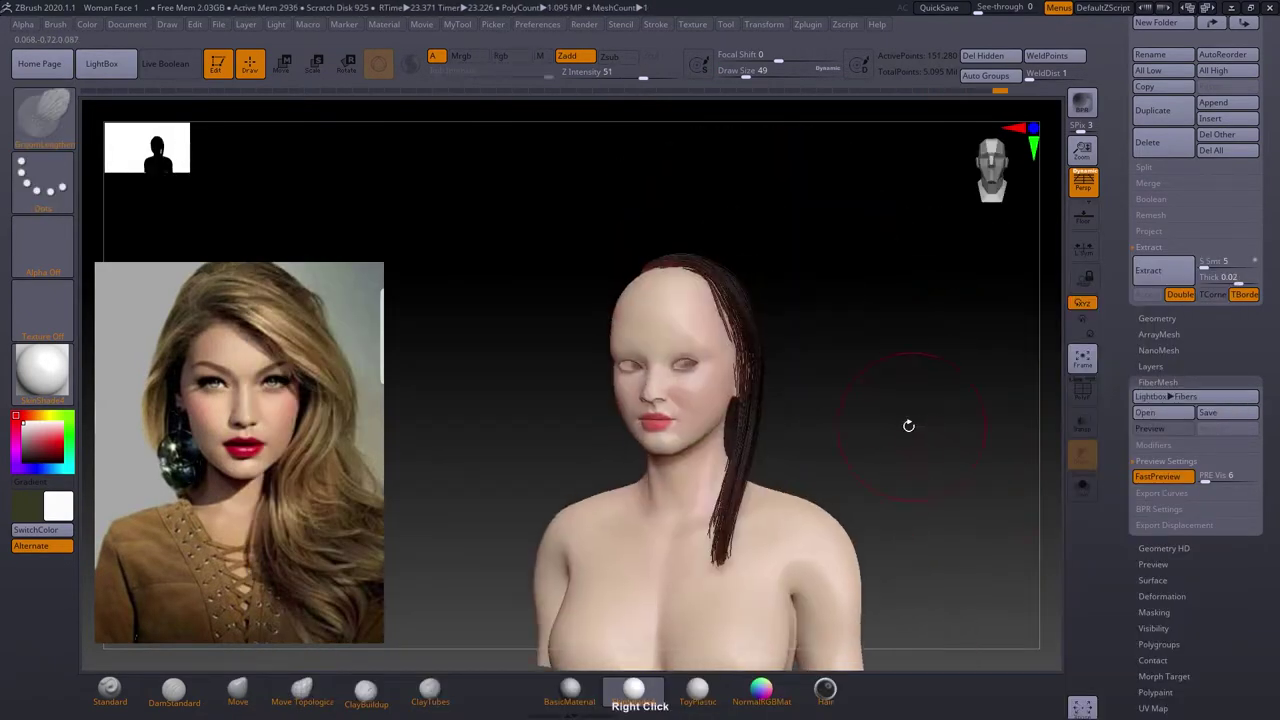
Orbit around the full bust to review the layered hair from back, side and front.
mouse_move(864, 433)
left_mouse_down()
mouse_move(912, 278)
mouse_move(843, 411)
left_mouse_up()
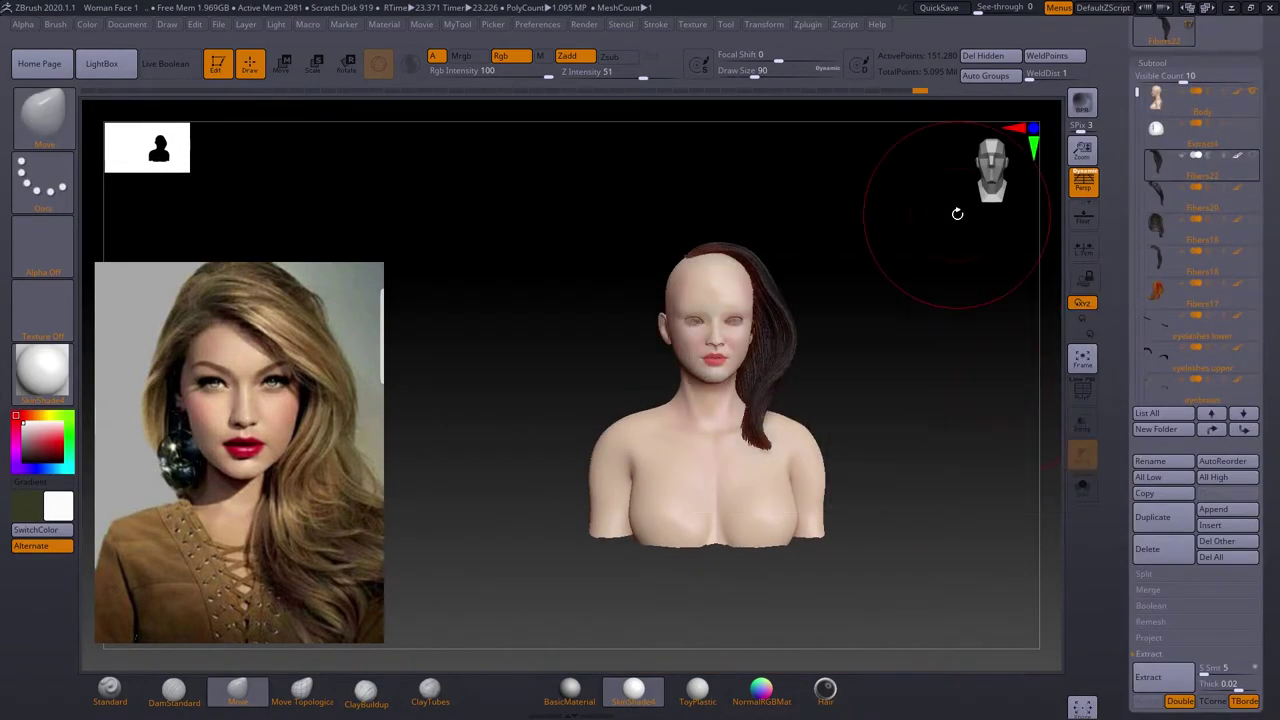
mouse_move(933, 347)
left_mouse_down()
mouse_move(771, 200)
mouse_move(686, 357)
mouse_move(766, 343)
mouse_move(851, 452)
mouse_move(790, 388)
left_mouse_up()
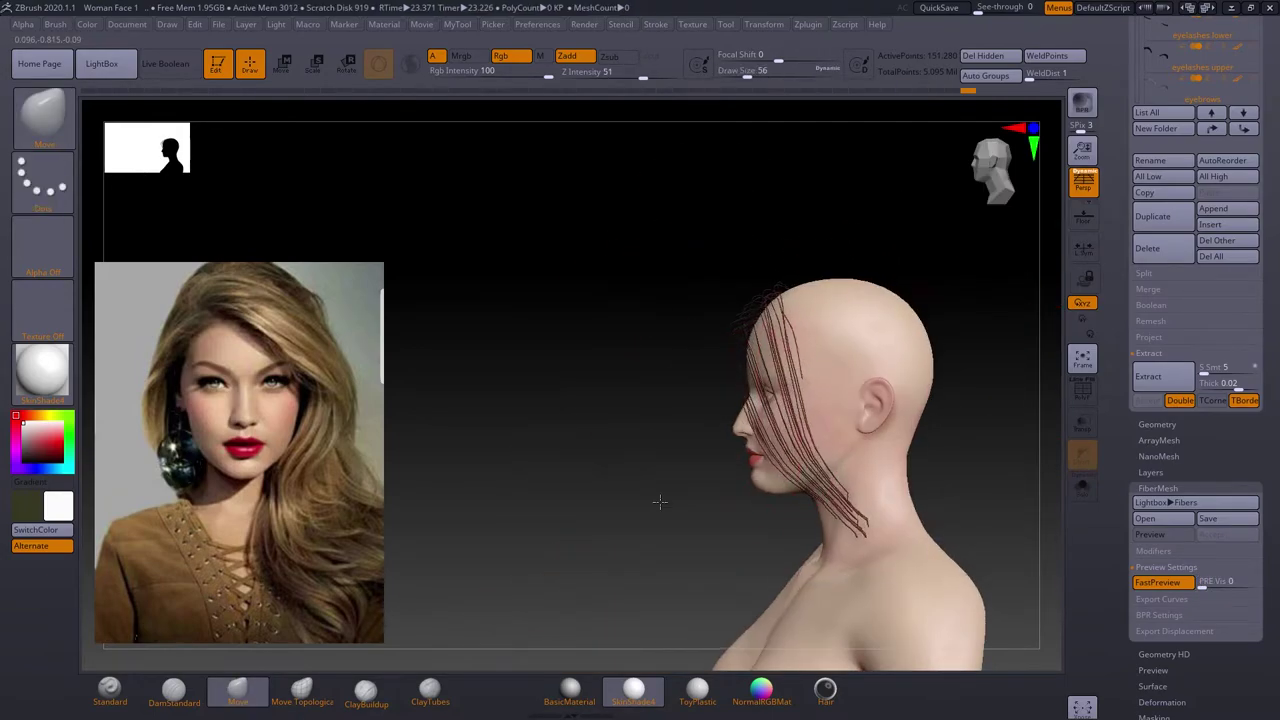
left_click_drag(659, 501, 963, 489)
mouse_move(873, 460)
left_mouse_down()
mouse_move(517, 443)
mouse_move(660, 332)
mouse_move(894, 357)
left_mouse_up()
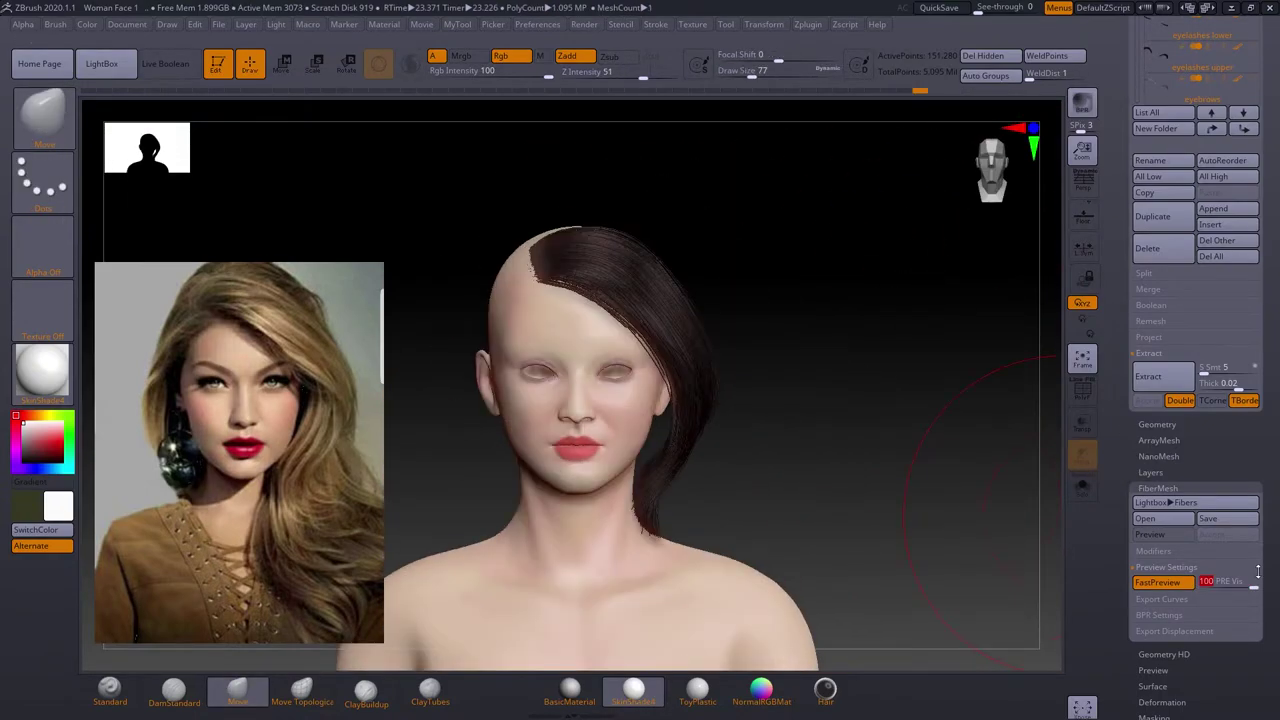
mouse_move(801, 304)
left_mouse_down()
mouse_move(560, 310)
mouse_move(800, 300)
left_mouse_up()
mouse_move(645, 279)
left_mouse_down()
mouse_move(1000, 329)
mouse_move(955, 488)
left_mouse_up()
left_click_drag(830, 510, 873, 530)
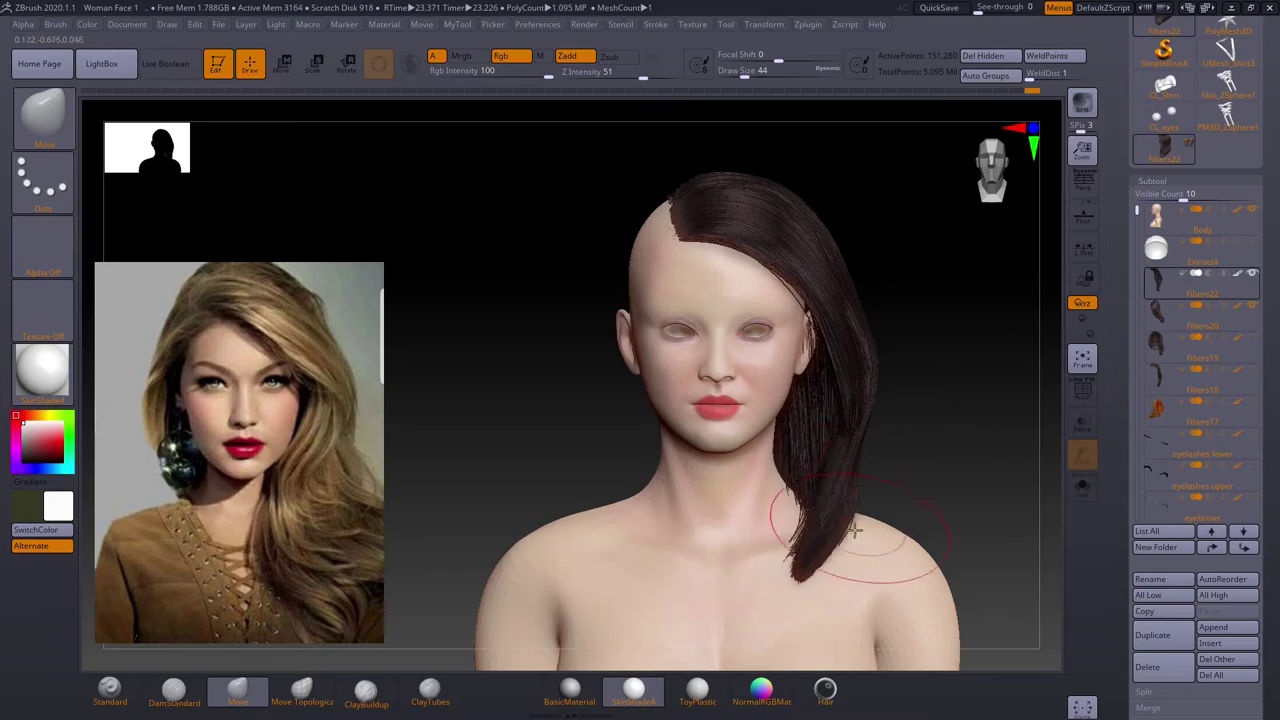
mouse_move(922, 359)
left_mouse_down()
mouse_move(634, 426)
mouse_move(700, 400)
left_mouse_up()
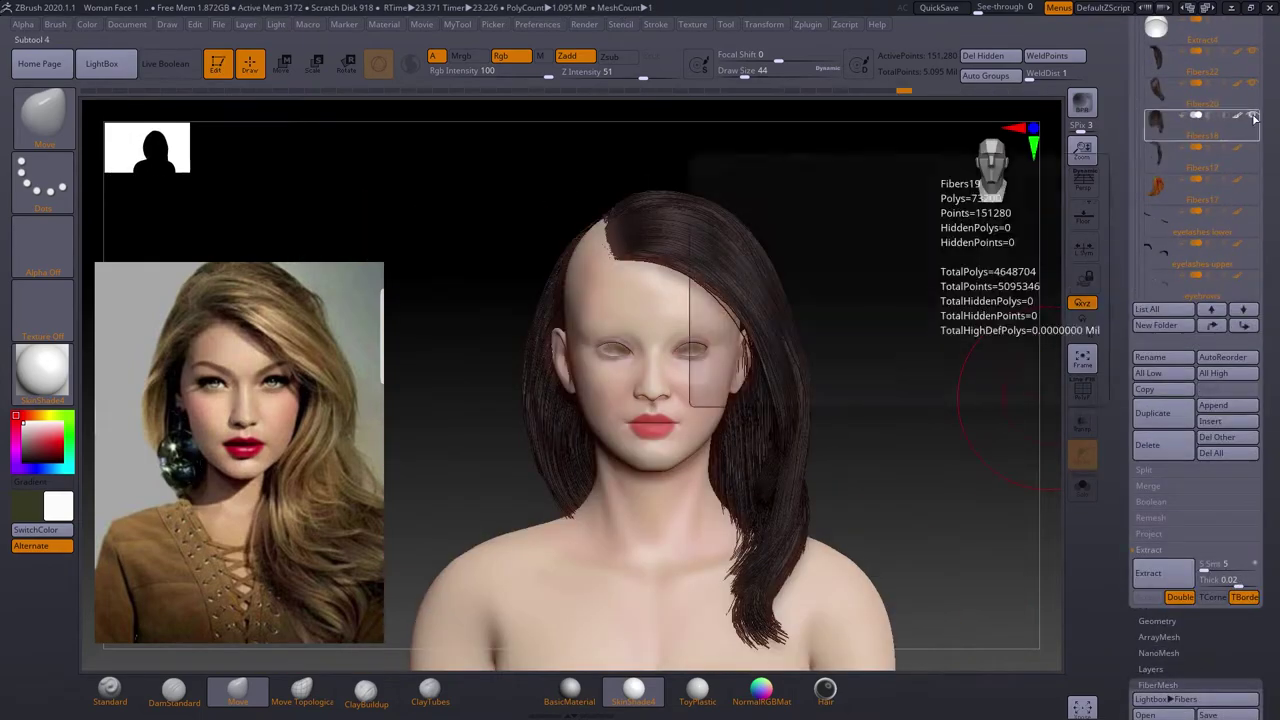
mouse_move(1000, 300)
left_mouse_down()
mouse_move(1011, 234)
mouse_move(550, 425)
left_mouse_up()
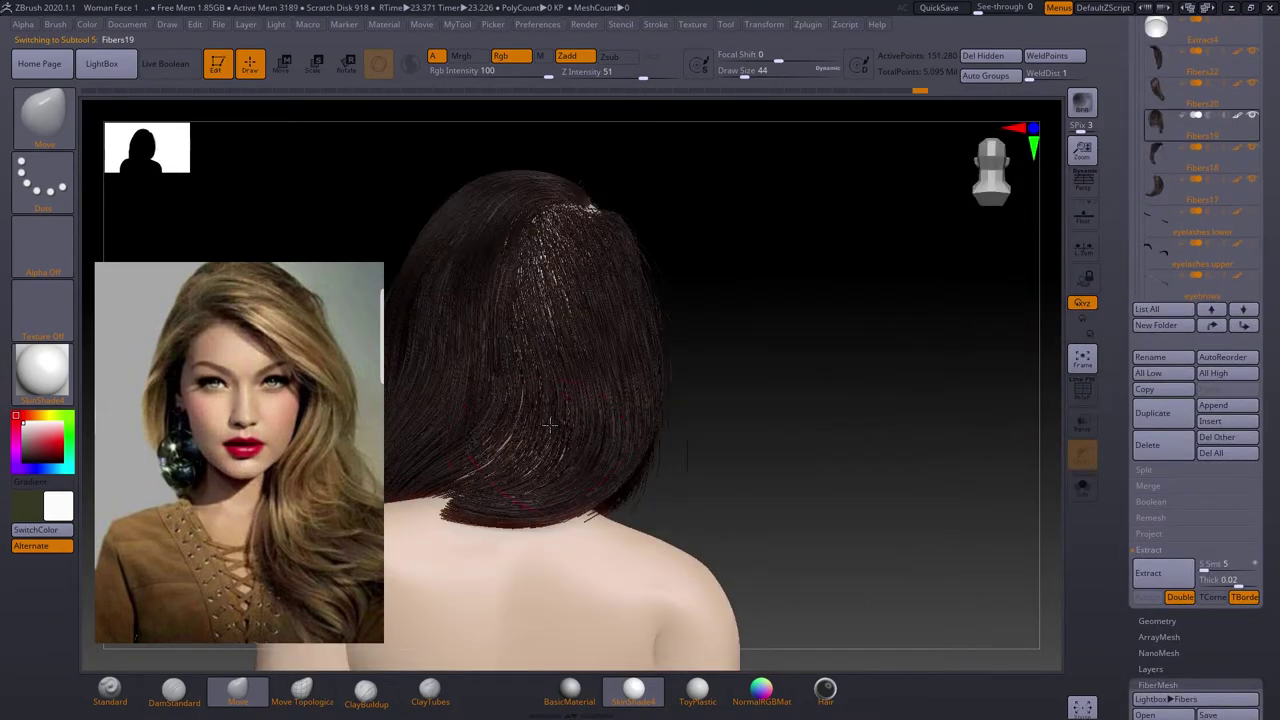
left_click_drag(1000, 540, 886, 514)
left_click_drag(880, 466, 894, 391)
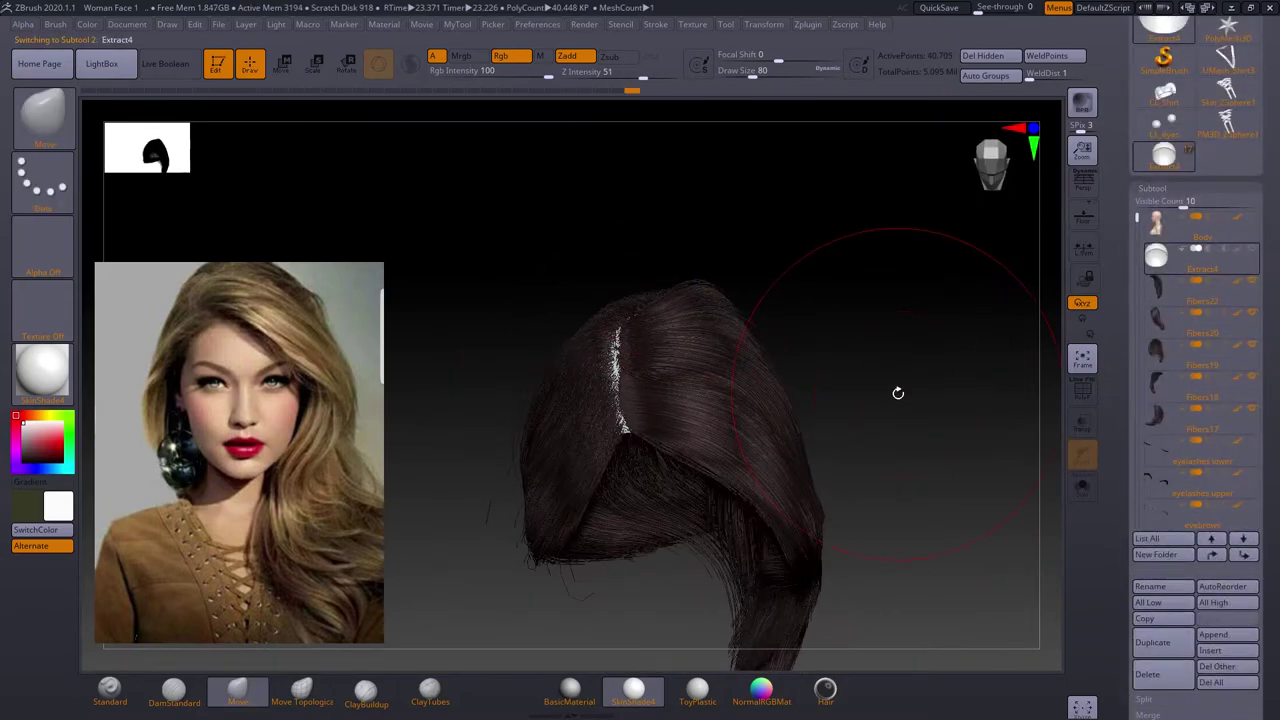
Select the Fibers25 hair layer and inspect it from underneath and zoomed out.
left_click(1165, 552)
left_click_drag(960, 420, 844, 345)
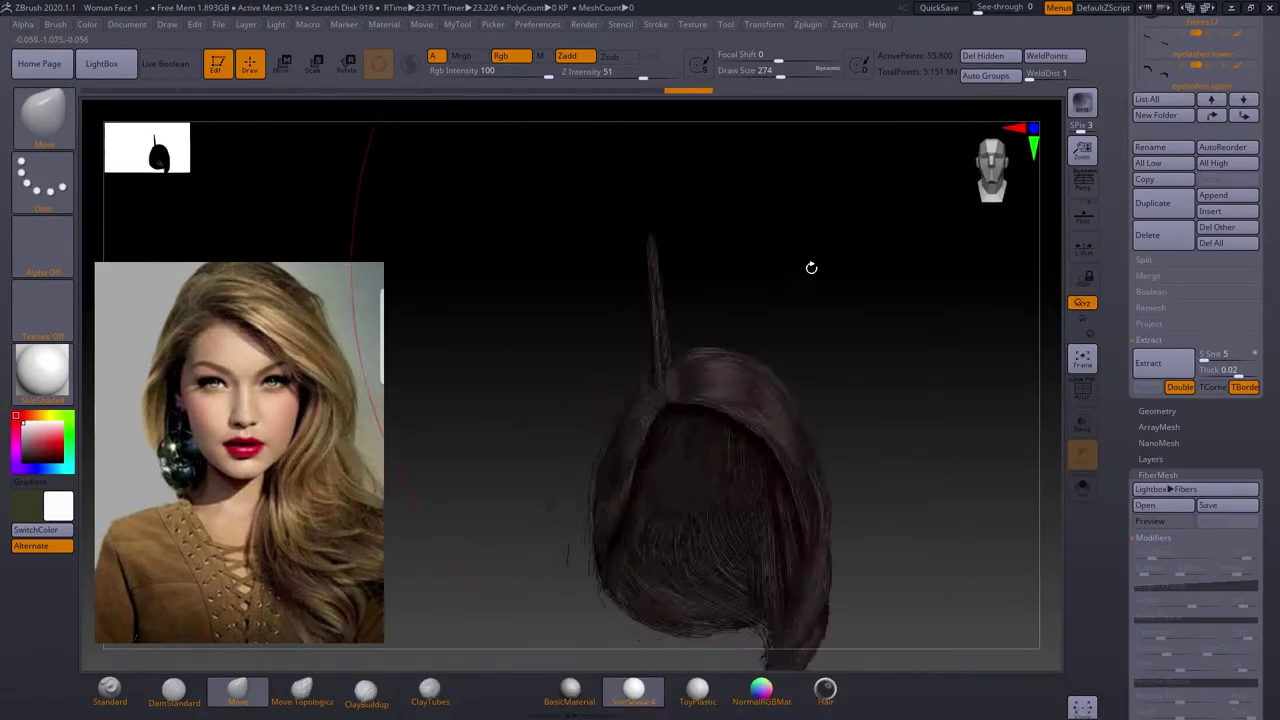
key("s")
left_click_drag(714, 280, 589, 306)
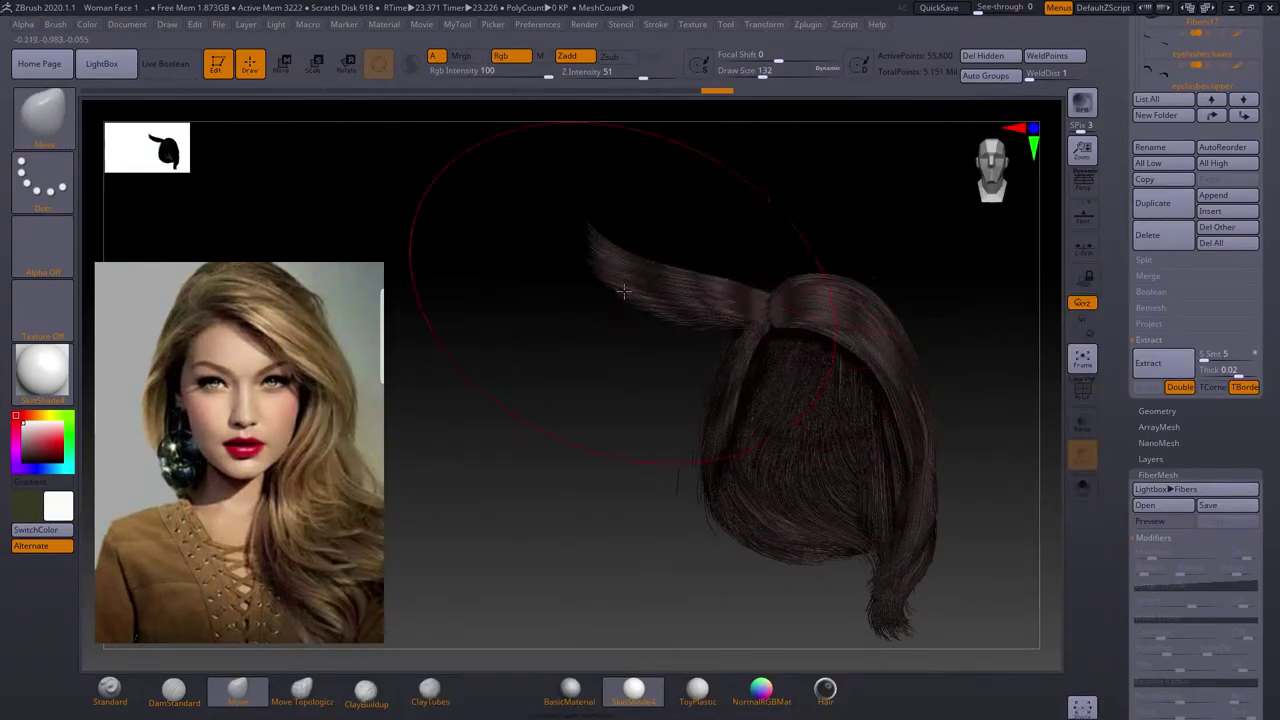
left_click_drag(864, 427, 768, 265)
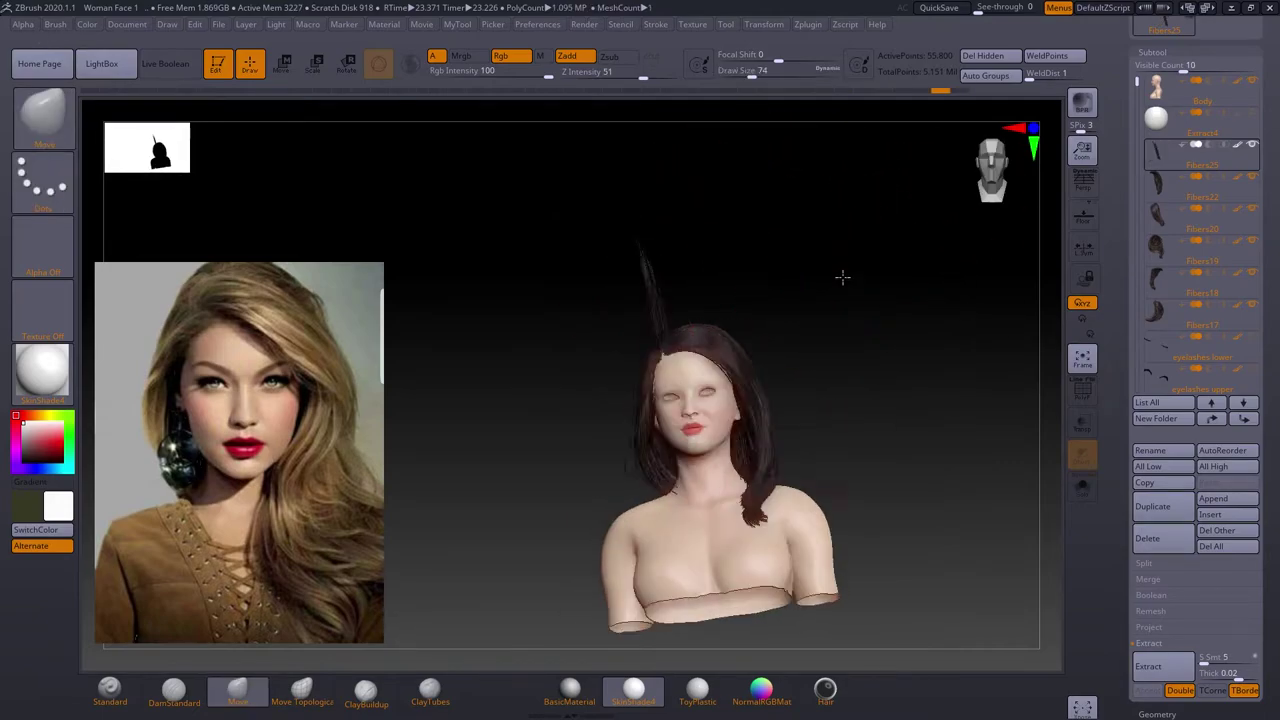
mouse_move(929, 475)
right_mouse_down()
mouse_move(508, 432)
mouse_move(551, 451)
mouse_move(871, 380)
mouse_move(801, 263)
mouse_move(756, 354)
mouse_move(620, 425)
right_mouse_up()
Choose the Move brush (B-M-V) and frame the view on the head and hair.
key("b")
key("m")
key("v")
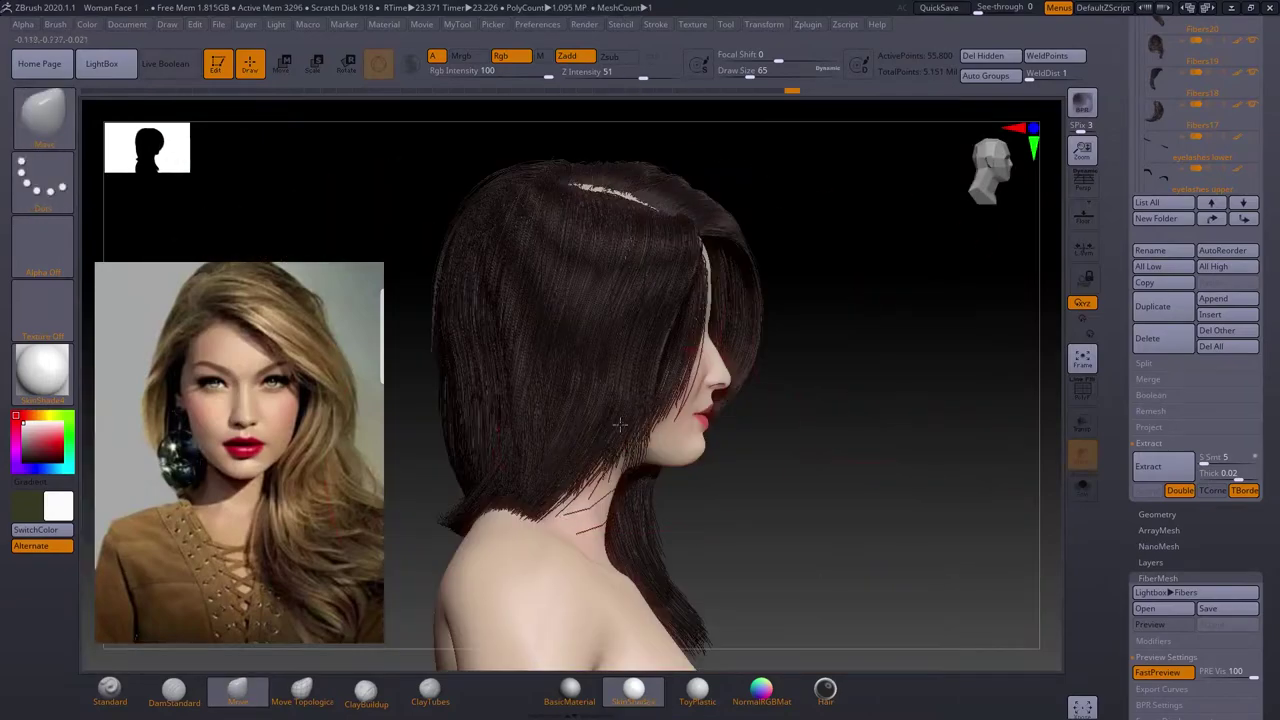
right_click_drag(463, 381, 943, 300)
left_click(1029, 320, "alt")
mouse_move(1029, 320)
right_mouse_down()
mouse_move(941, 462)
mouse_move(852, 443)
right_mouse_up()
key("w")
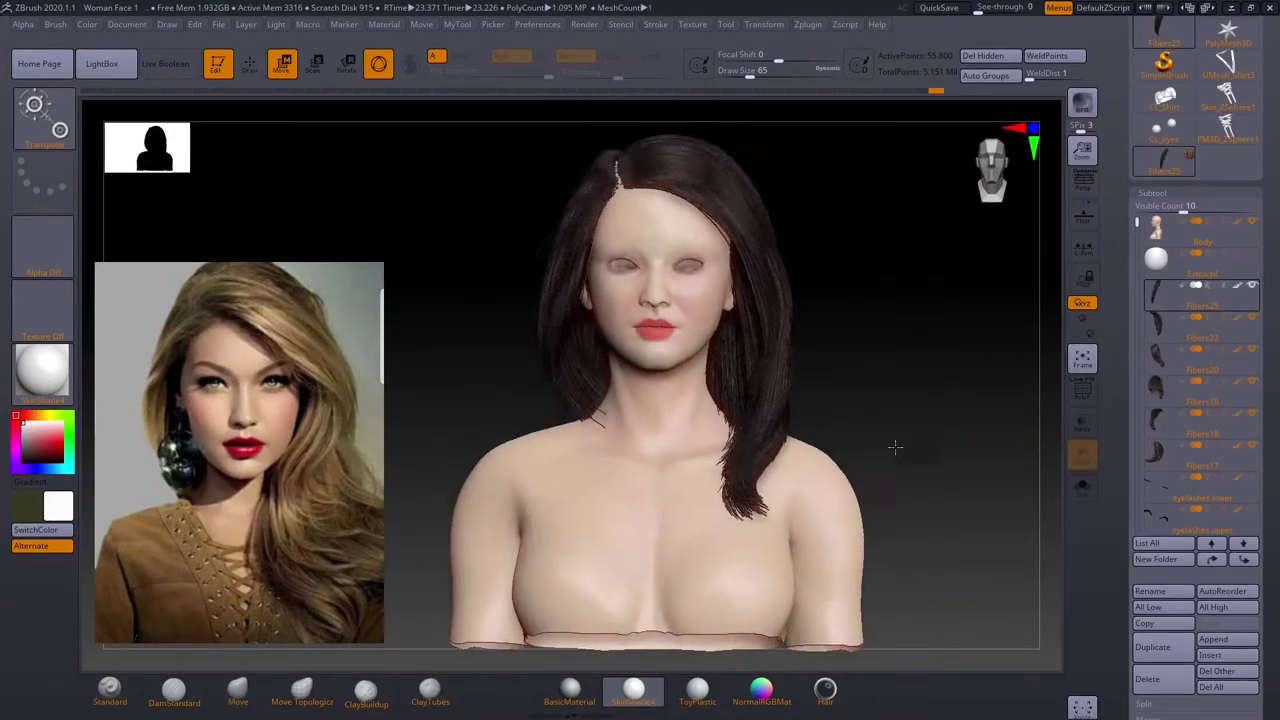
key("f")
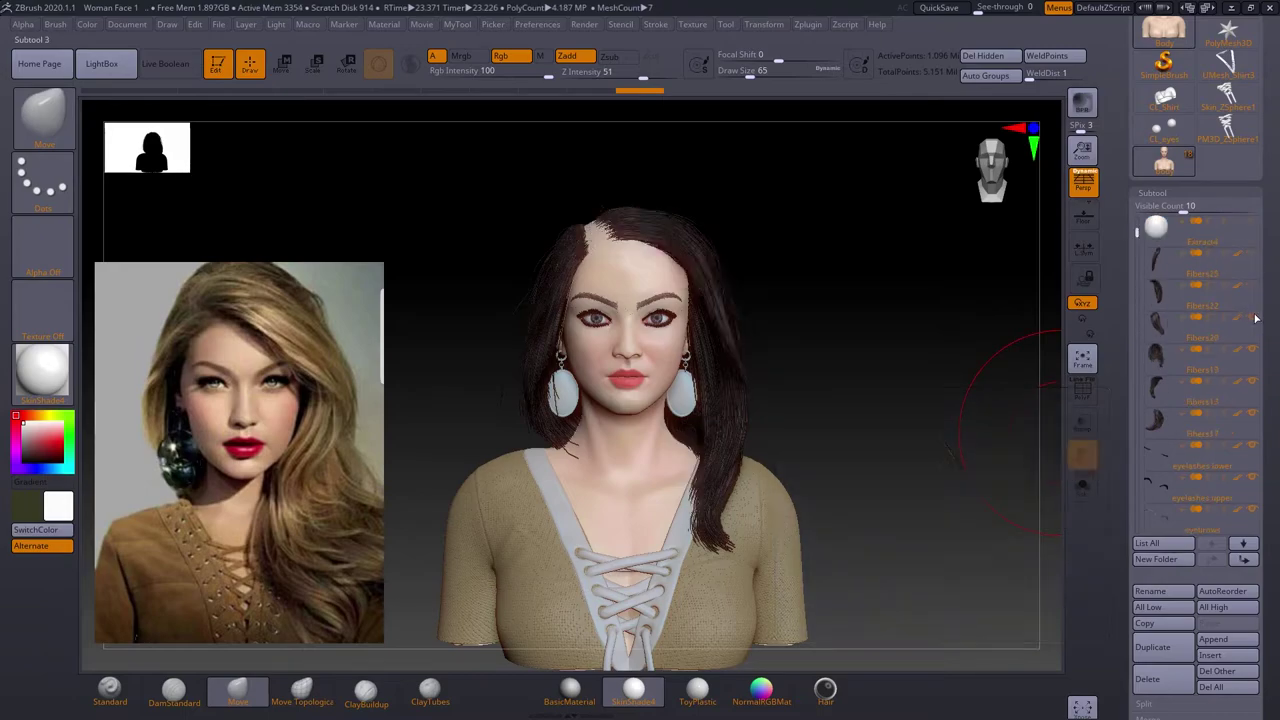
Check the hair from the side, reselect the Move brush and zoom in on the head.
left_click_drag(1006, 343, 678, 256)
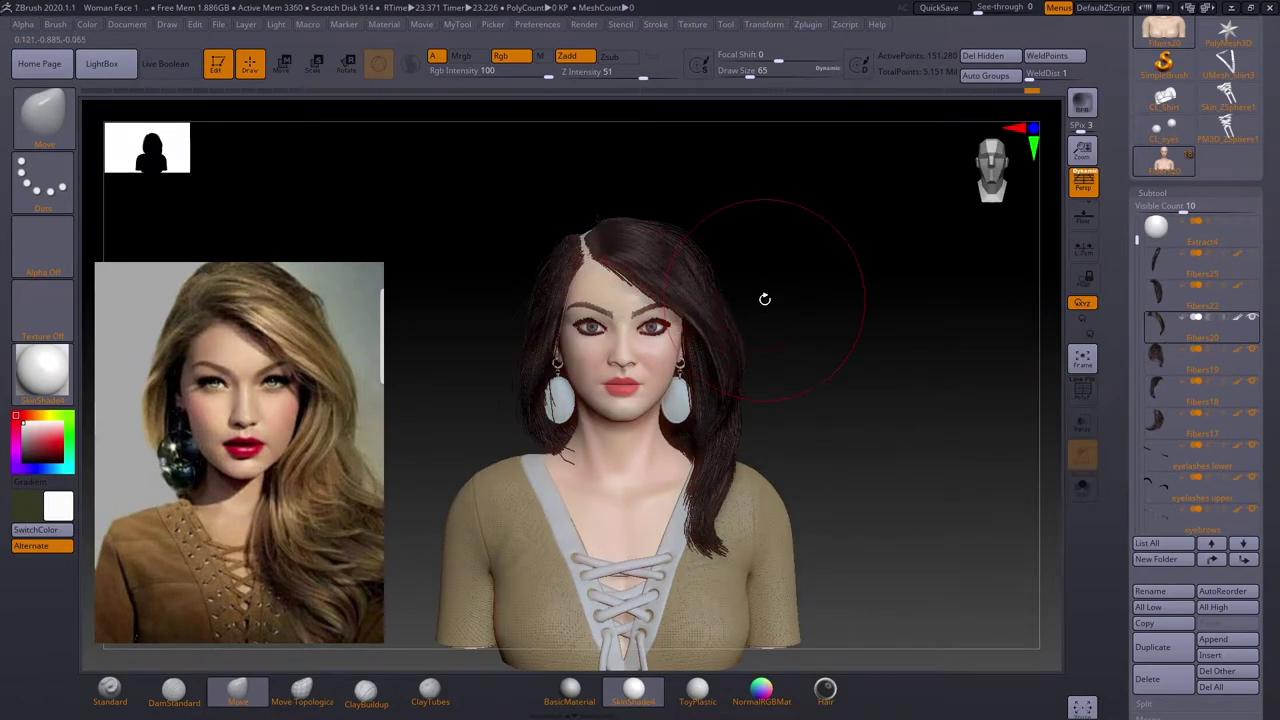
left_click_drag(678, 256, 680, 235)
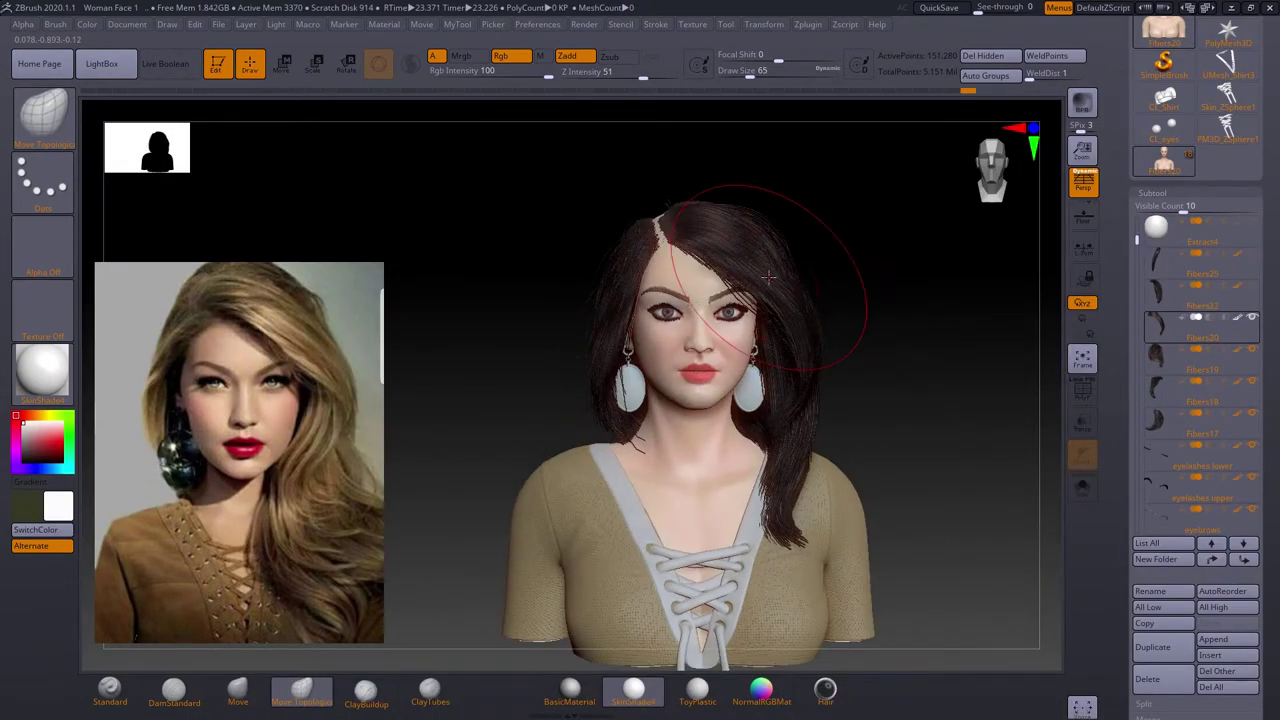
key("b")
key("m")
key("v")
mouse_move(808, 204)
left_mouse_down("alt")
mouse_move(1043, 243)
mouse_move(866, 407)
left_mouse_up("alt")
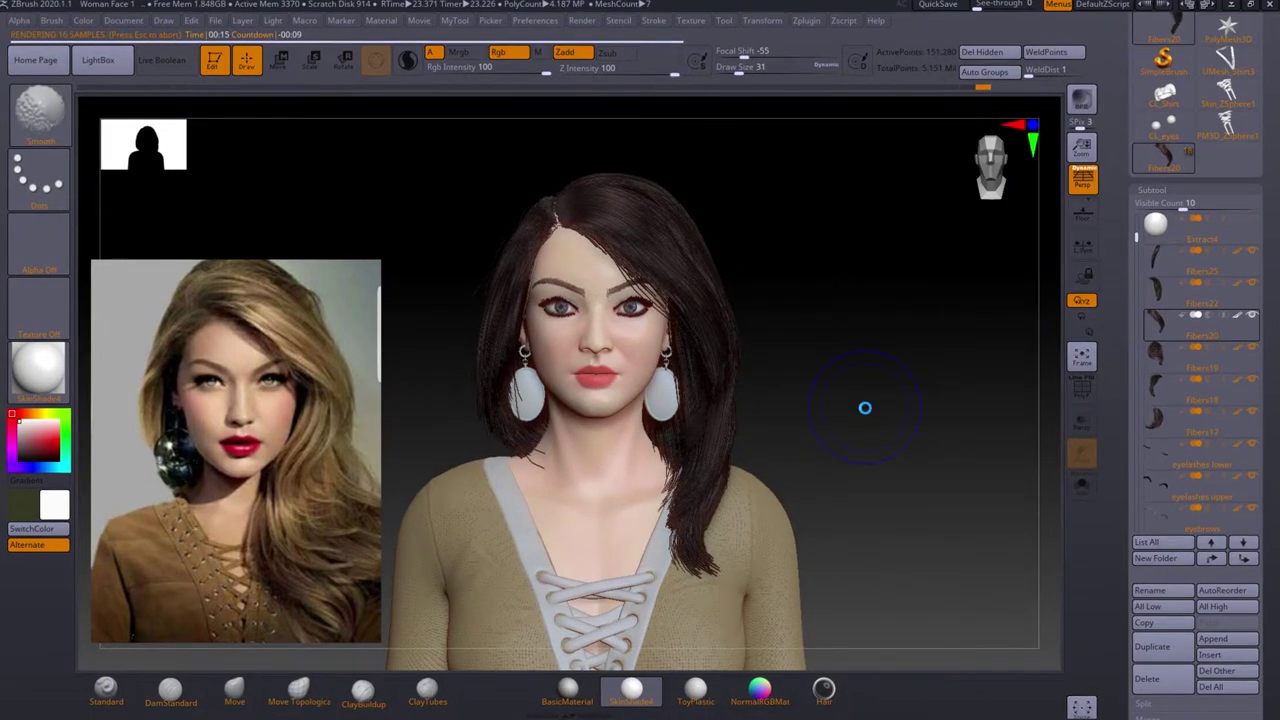
Review the Light and Render > BPR Shadow settings, then save the project.
left_click(276, 24)
left_click(399, 74)
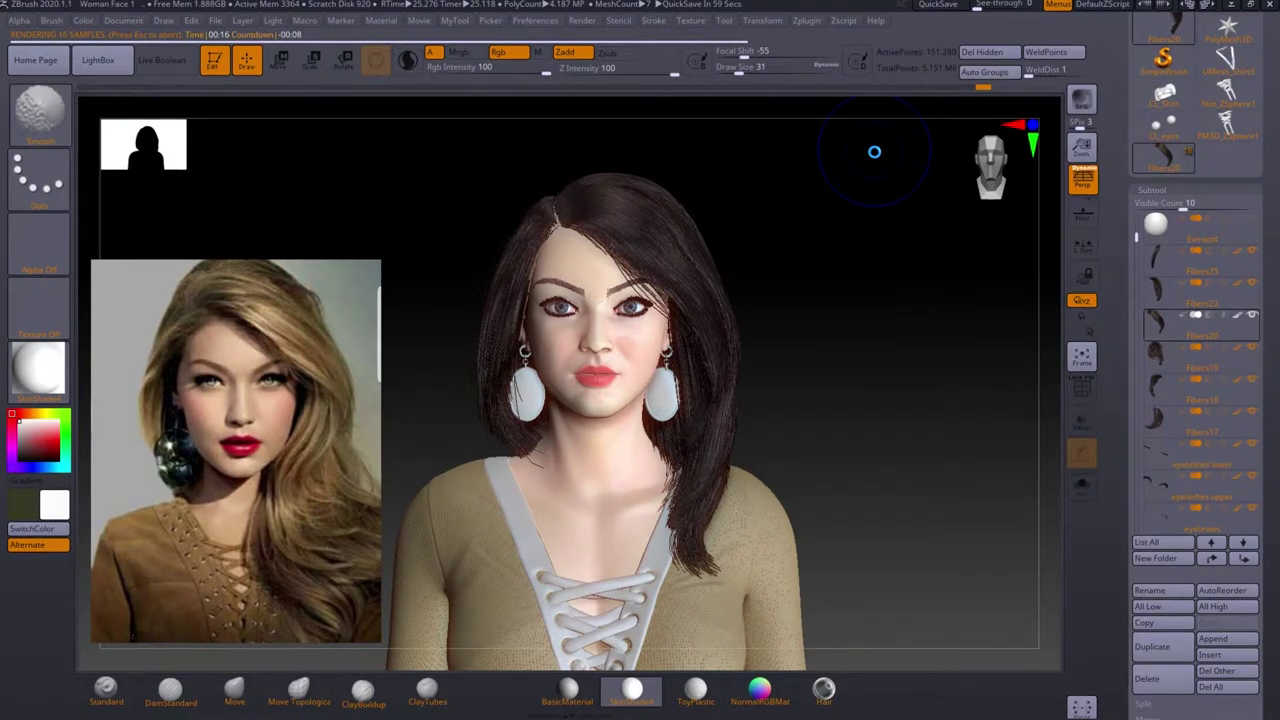
left_click(272, 20)
left_click(582, 20)
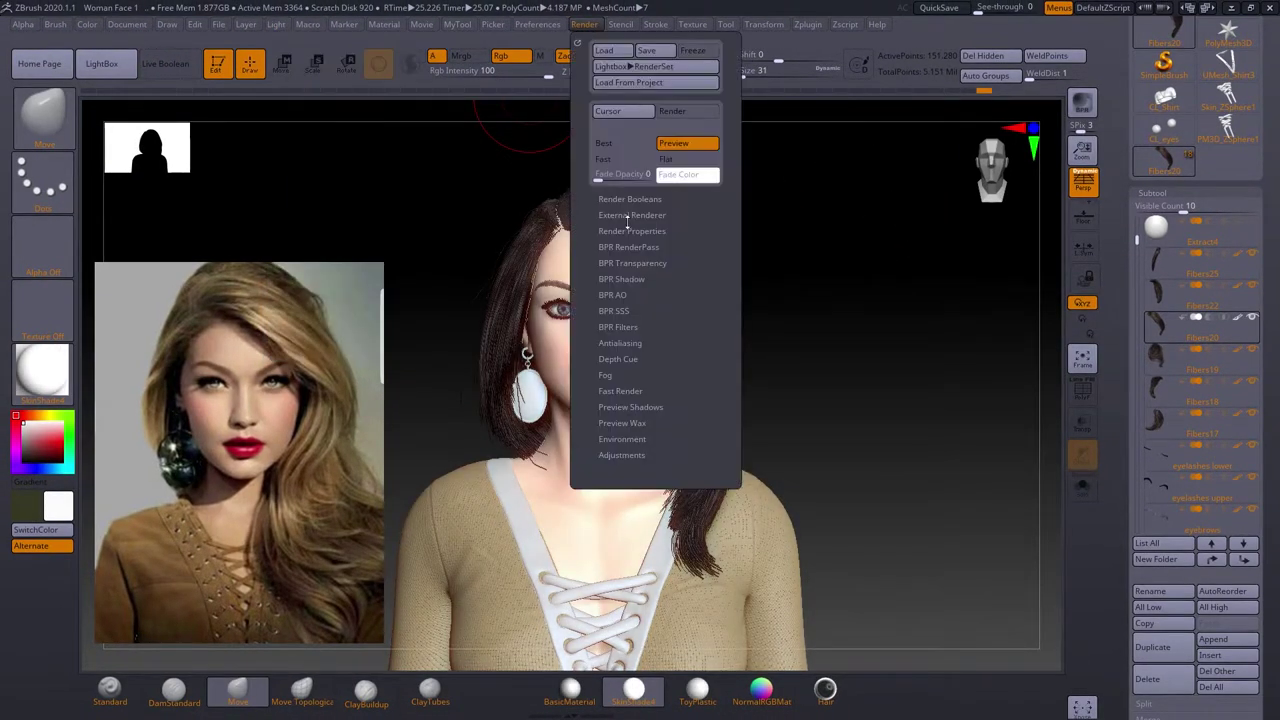
left_click(621, 279)
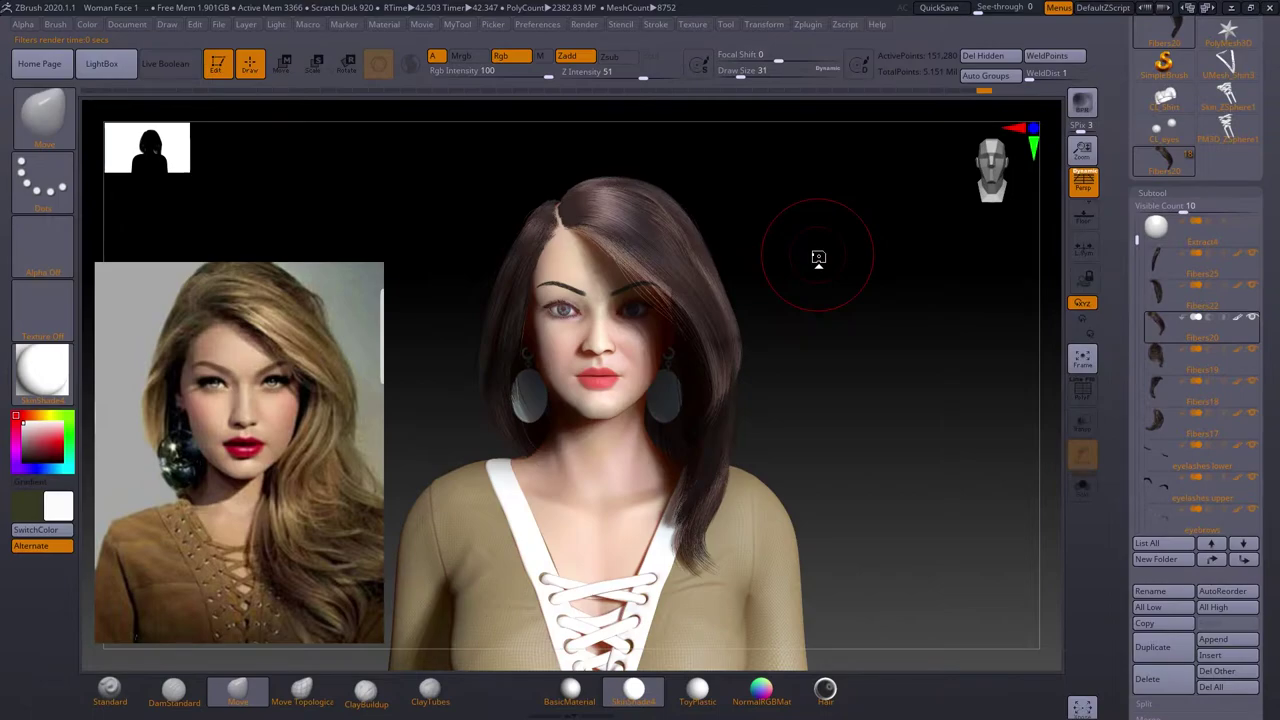
key("shift")
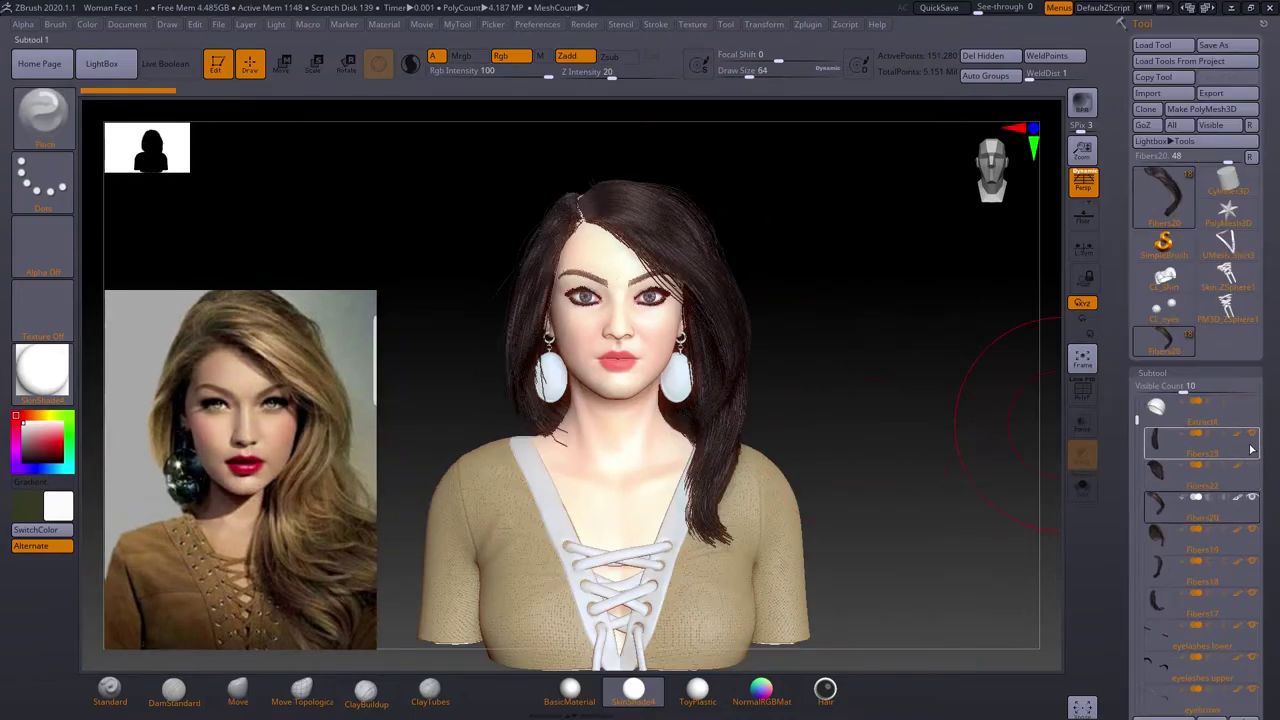
Hide some hair fibre groups and orbit to a rear-side three-quarter view.
left_click(1251, 450)
right_click_drag(900, 420, 811, 421)
mouse_move(722, 334)
right_mouse_down()
mouse_move(650, 340)
mouse_move(918, 349)
right_mouse_up()
Make the Fibers25 and Fibers19 hair groups active while orbiting to a right profile.
key("s")
scroll(1200, 500, "down", 10)
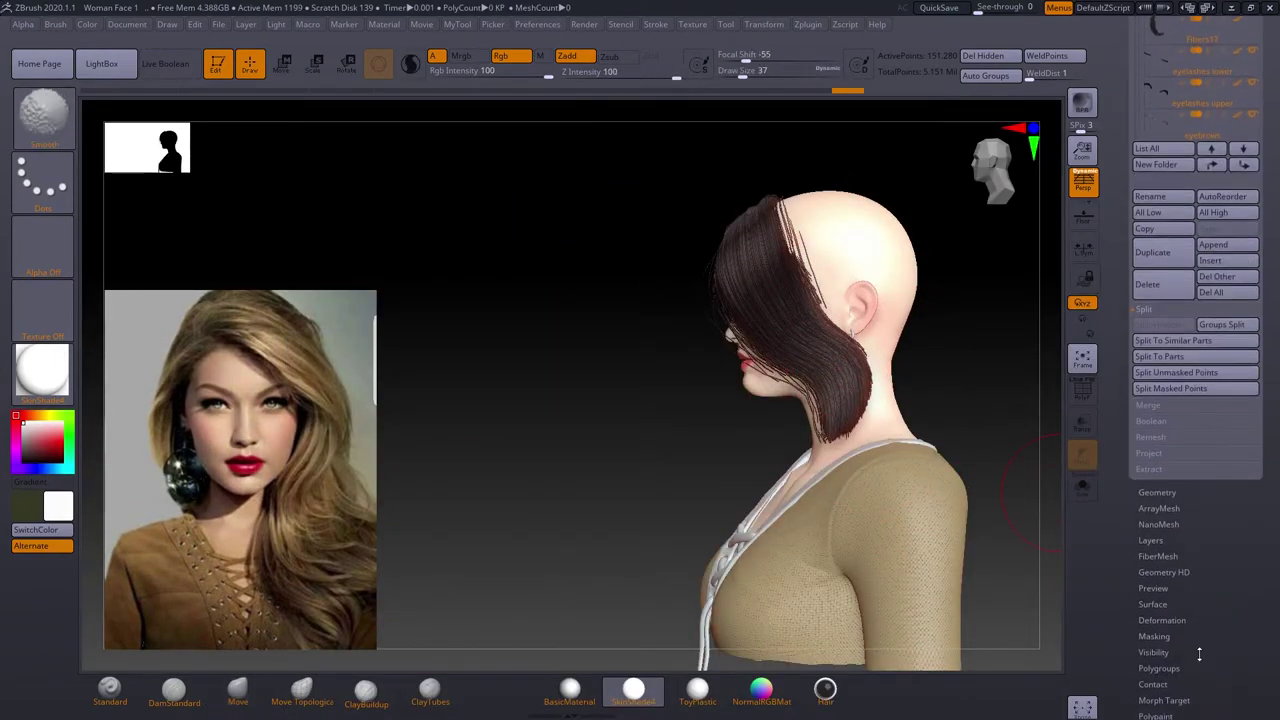
scroll(1230, 560, "down", 5)
mouse_move(847, 396)
right_mouse_down()
mouse_move(780, 330)
mouse_move(787, 412)
mouse_move(857, 366)
right_mouse_up()
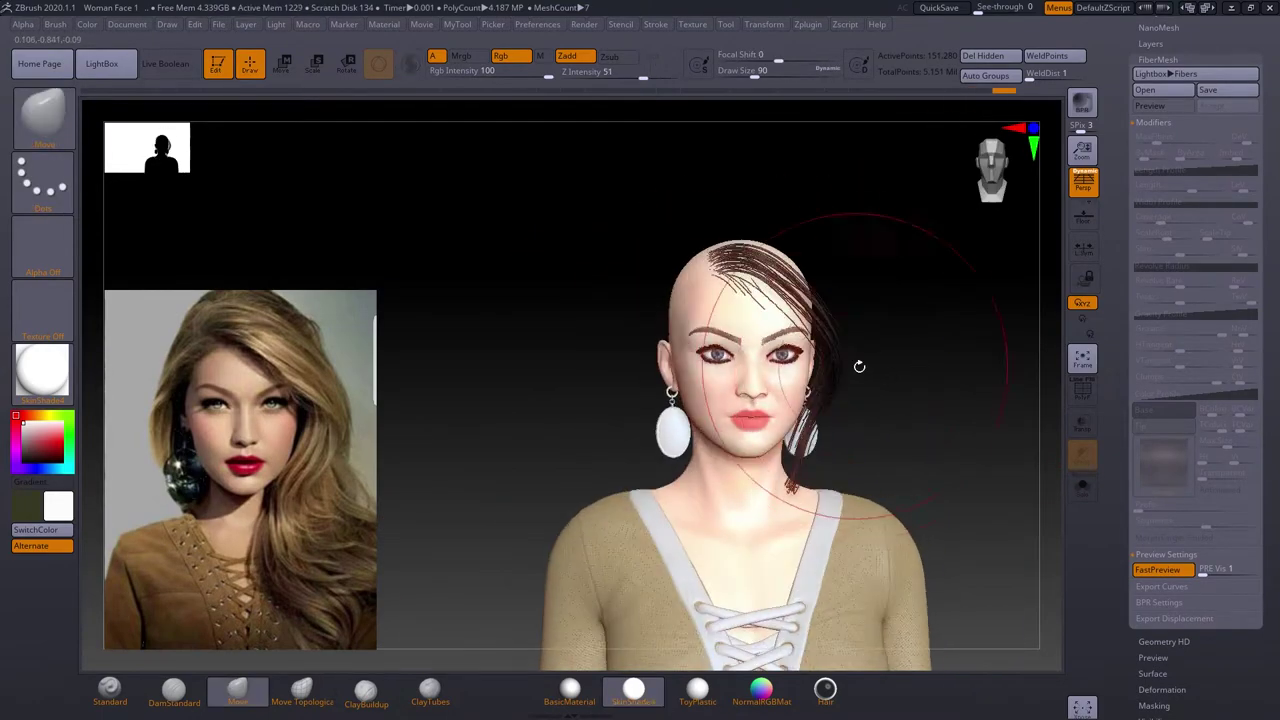
scroll(1195, 250, "up", 10)
left_click(1157, 165)
left_click(1157, 229)
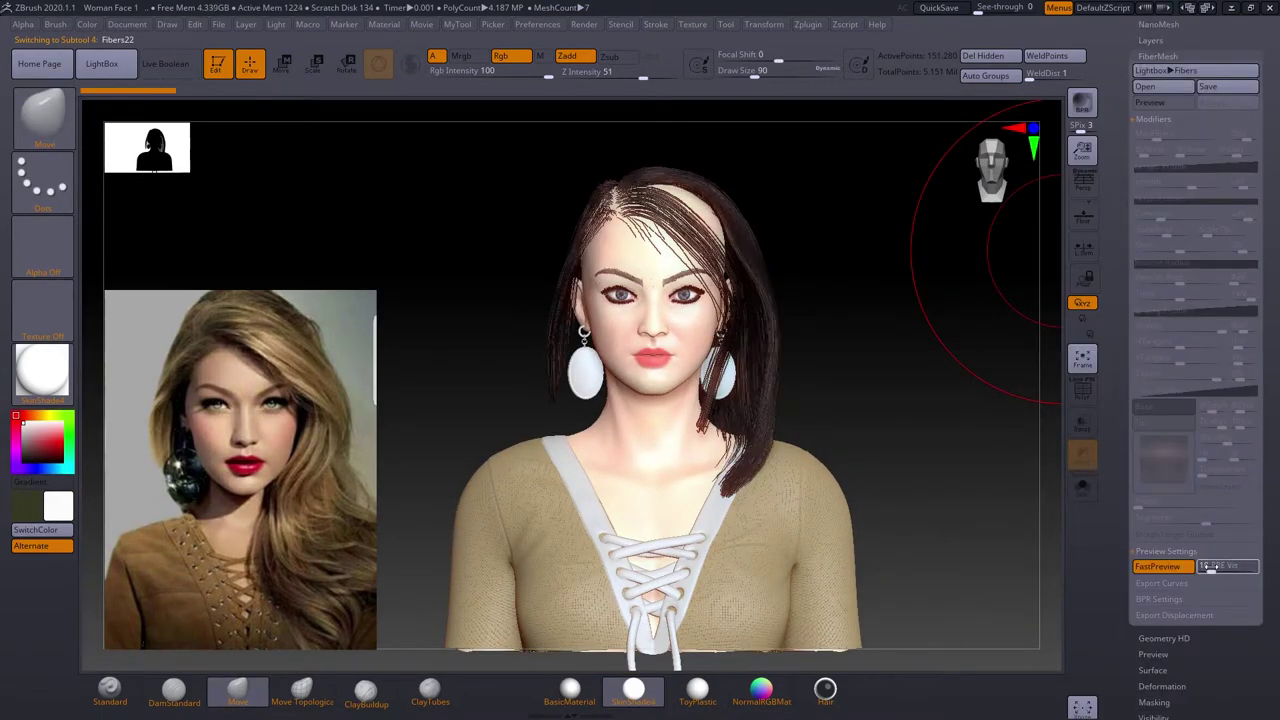
right_click_drag(880, 420, 740, 420)
scroll(1200, 400, "down", 5)
scroll(1200, 438, "down", 10)
mouse_move(900, 420)
right_mouse_down()
mouse_move(750, 420)
mouse_move(893, 388)
mouse_move(929, 414)
mouse_move(800, 414)
mouse_move(929, 414)
mouse_move(606, 290)
right_mouse_up()
scroll(1195, 300, "up", 10)
Activate Fibers17, view the top of the head and solo the orange hair group.
left_click(1157, 260)
scroll(1195, 400, "down", 10)
scroll(1195, 300, "up", 10)
mouse_move(693, 286)
right_mouse_down()
mouse_move(650, 260)
mouse_move(620, 200)
mouse_move(637, 296)
mouse_move(686, 357)
right_mouse_up()
key("w")
key("q")
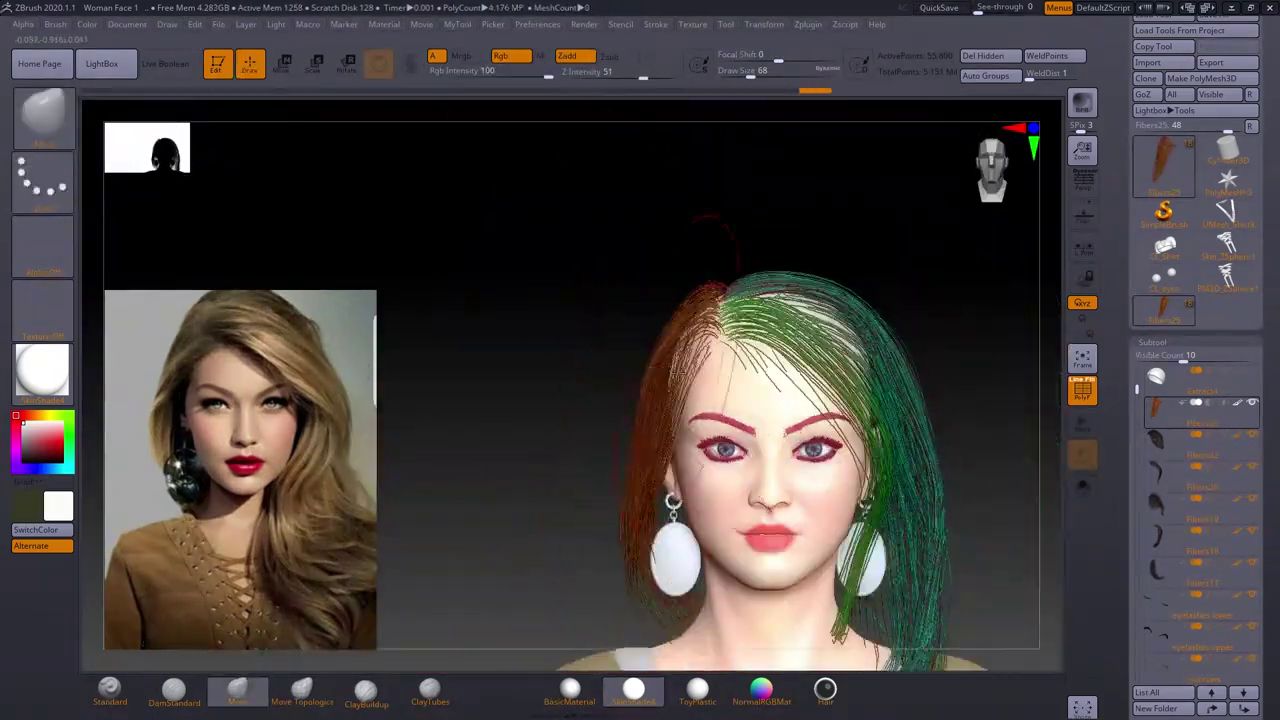
right_click_drag(715, 235, 560, 300)
left_click(600, 380, "ctrl+shift")
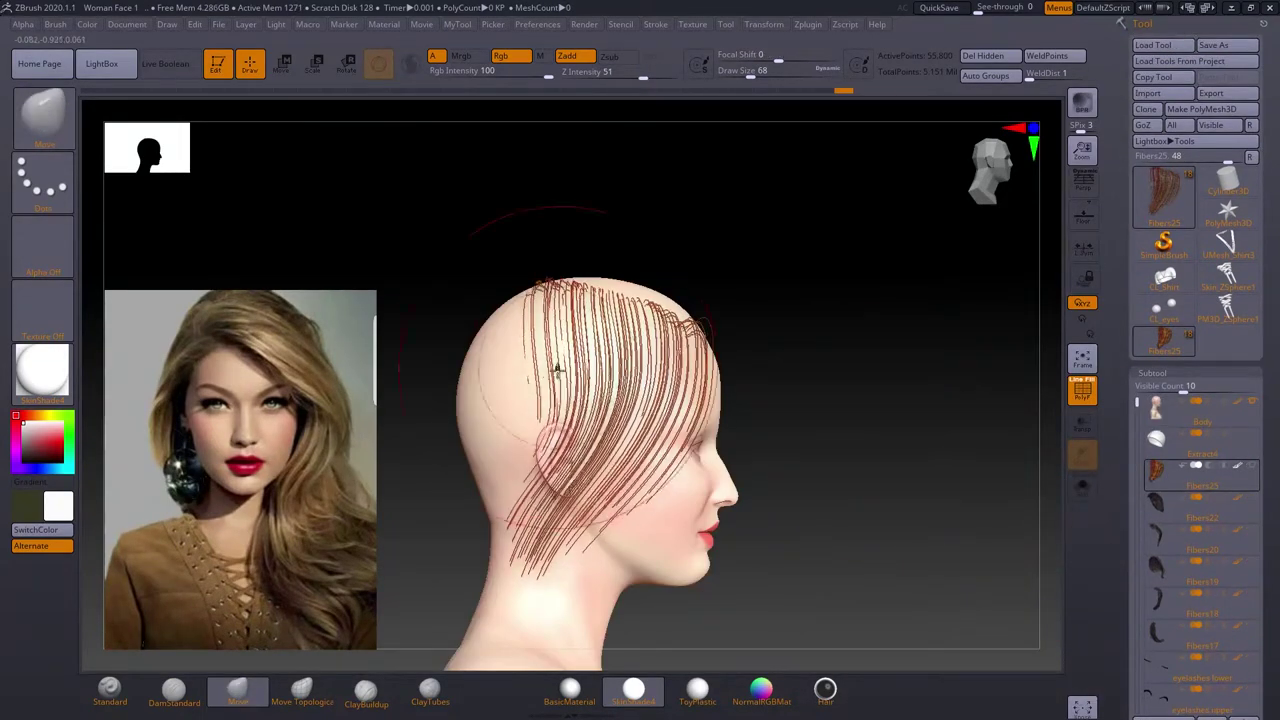
Switch to the Move brush and shape strands around the scalp parting.
key("b")
key("g")
key("s")
mouse_move(590, 491)
right_mouse_down()
mouse_move(620, 537)
mouse_move(846, 411)
mouse_move(880, 420)
right_mouse_up()
key("b")
key("m")
key("v")
scroll(1137, 292, "down", 3)
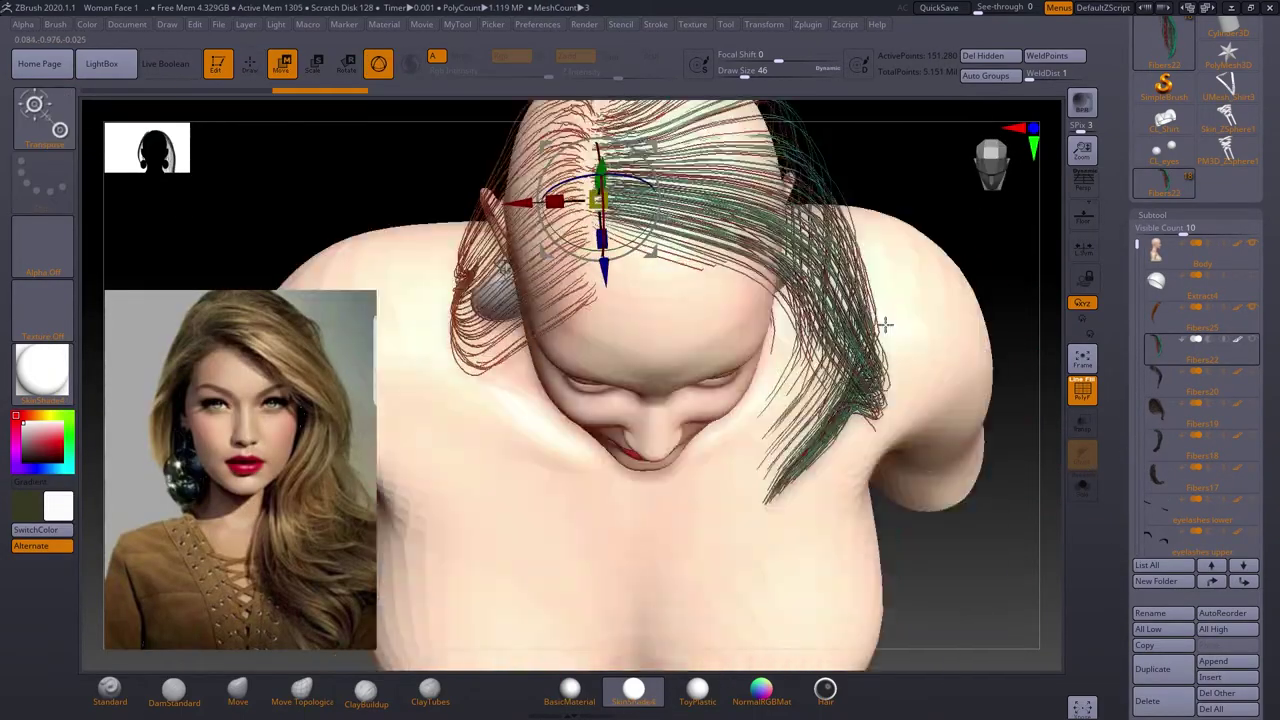
right_click_drag(886, 323, 734, 334)
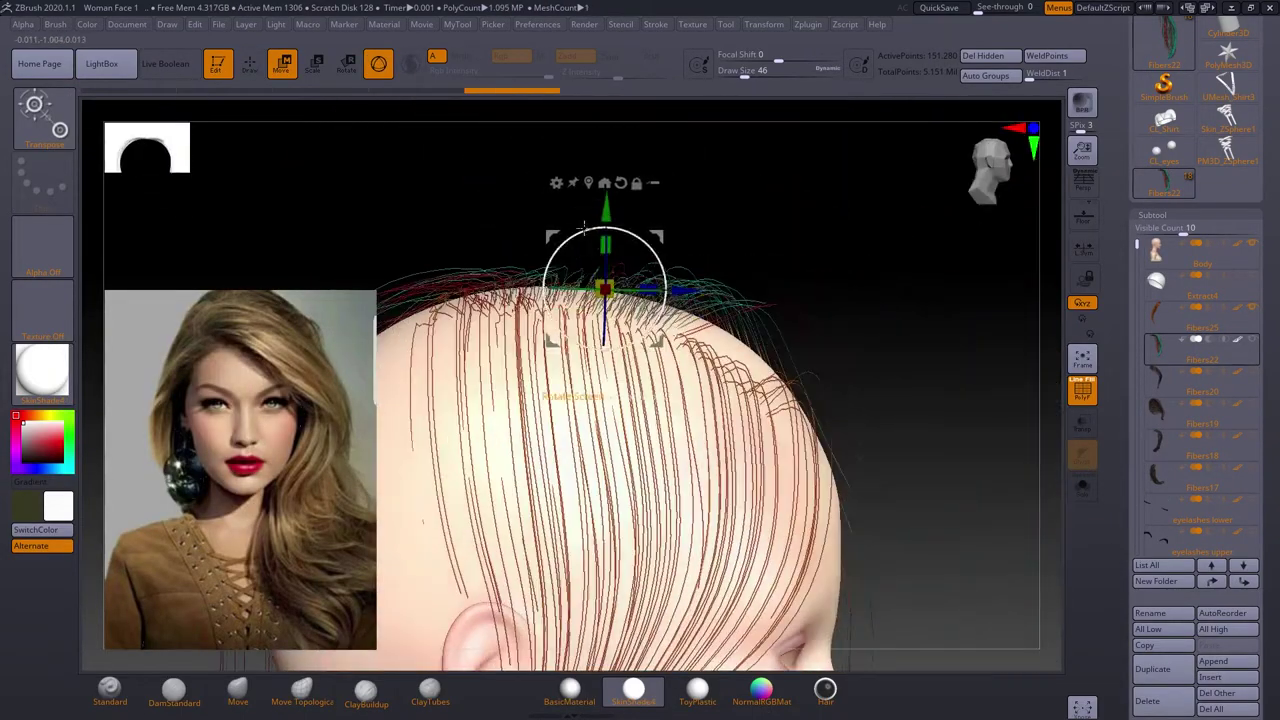
right_click_drag(806, 403, 830, 219)
key("q")
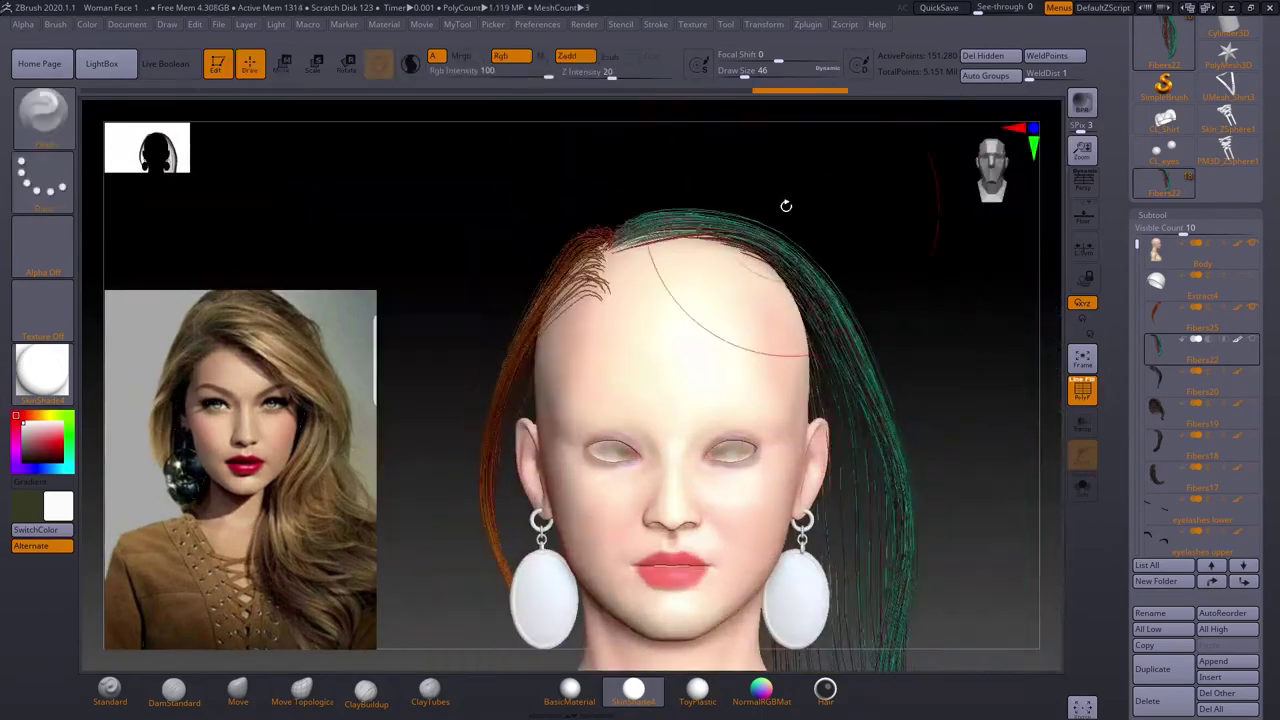
Adjust brush size and reshape the front strands, checking from back, sides and front.
mouse_move(699, 225)
right_mouse_down()
mouse_move(789, 321)
mouse_move(892, 313)
right_mouse_up()
key("s")
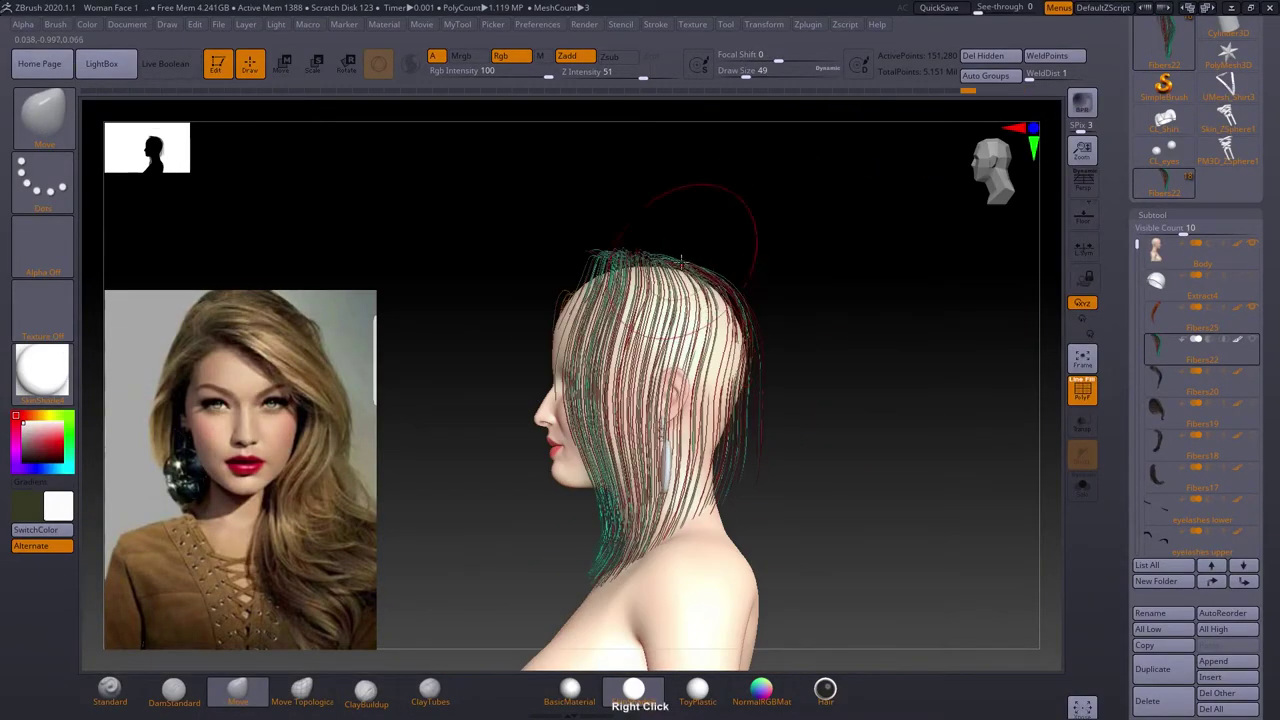
right_click_drag(636, 418, 919, 366)
right_click_drag(778, 485, 751, 556)
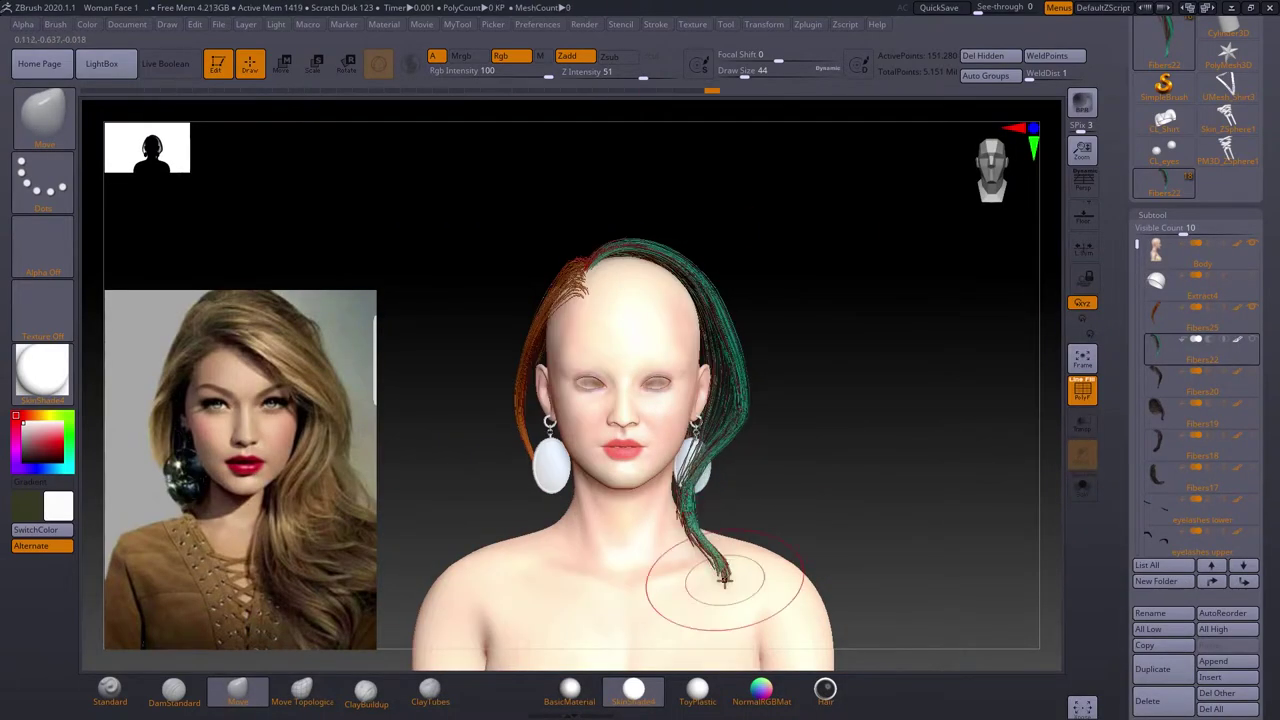
key("w")
mouse_move(789, 407)
right_mouse_down()
mouse_move(640, 300)
mouse_move(620, 400)
right_mouse_up()
key("q")
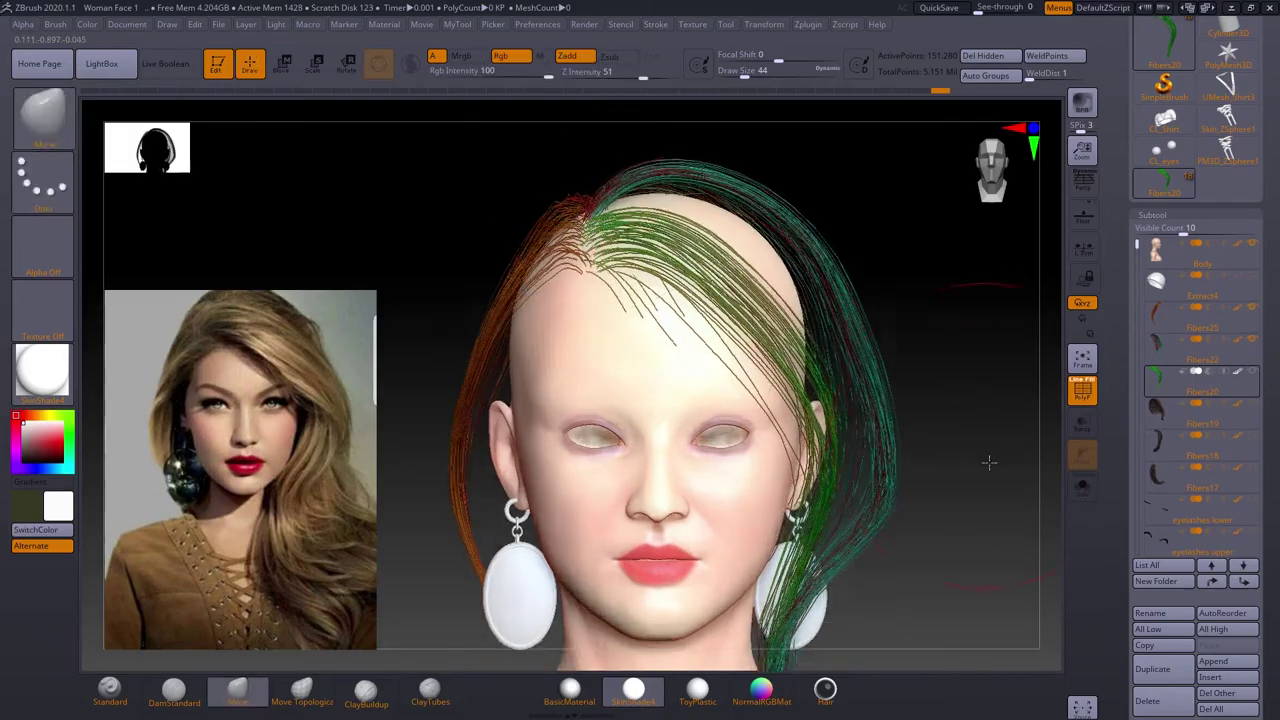
mouse_move(983, 434)
right_mouse_down()
mouse_move(908, 271)
mouse_move(718, 245)
mouse_move(600, 320)
mouse_move(670, 358)
right_mouse_up()
mouse_move(793, 326)
right_mouse_down()
mouse_move(929, 386)
mouse_move(614, 406)
mouse_move(755, 338)
right_mouse_up()
mouse_move(738, 295)
right_mouse_down()
mouse_move(700, 220)
mouse_move(749, 409)
mouse_move(800, 300)
mouse_move(688, 253)
mouse_move(843, 413)
right_mouse_up()
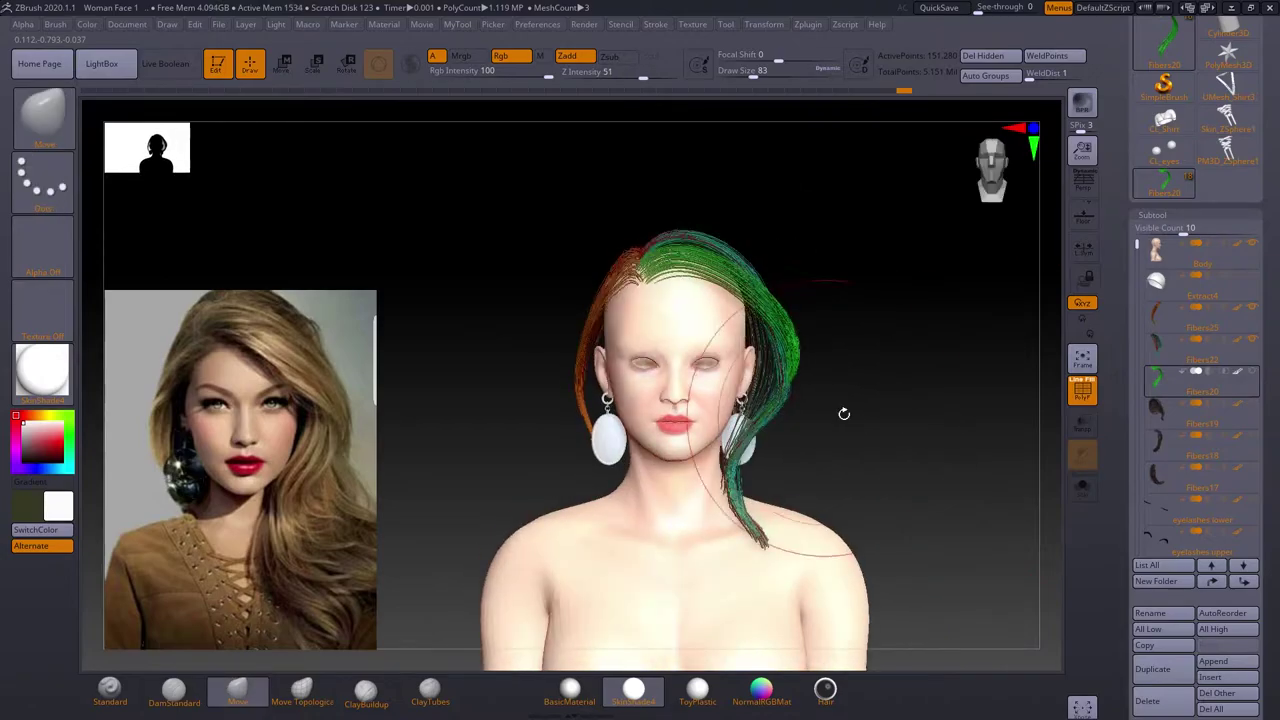
Shape Fibers19 with the Move Topological brush, then make Fibers18 active.
left_click(1198, 402)
mouse_move(880, 300)
right_mouse_down()
mouse_move(857, 263)
mouse_move(808, 286)
mouse_move(901, 323)
right_mouse_up()
key("b")
key("m")
key("t")
mouse_move(820, 414)
right_mouse_down()
mouse_move(897, 370)
mouse_move(850, 372)
right_mouse_up()
mouse_move(916, 449)
right_mouse_down()
mouse_move(811, 343)
mouse_move(891, 345)
mouse_move(871, 371)
mouse_move(840, 340)
mouse_move(870, 360)
mouse_move(851, 314)
mouse_move(800, 316)
mouse_move(830, 360)
mouse_move(790, 380)
mouse_move(800, 400)
mouse_move(748, 509)
right_mouse_up()
left_click(851, 314, "alt")
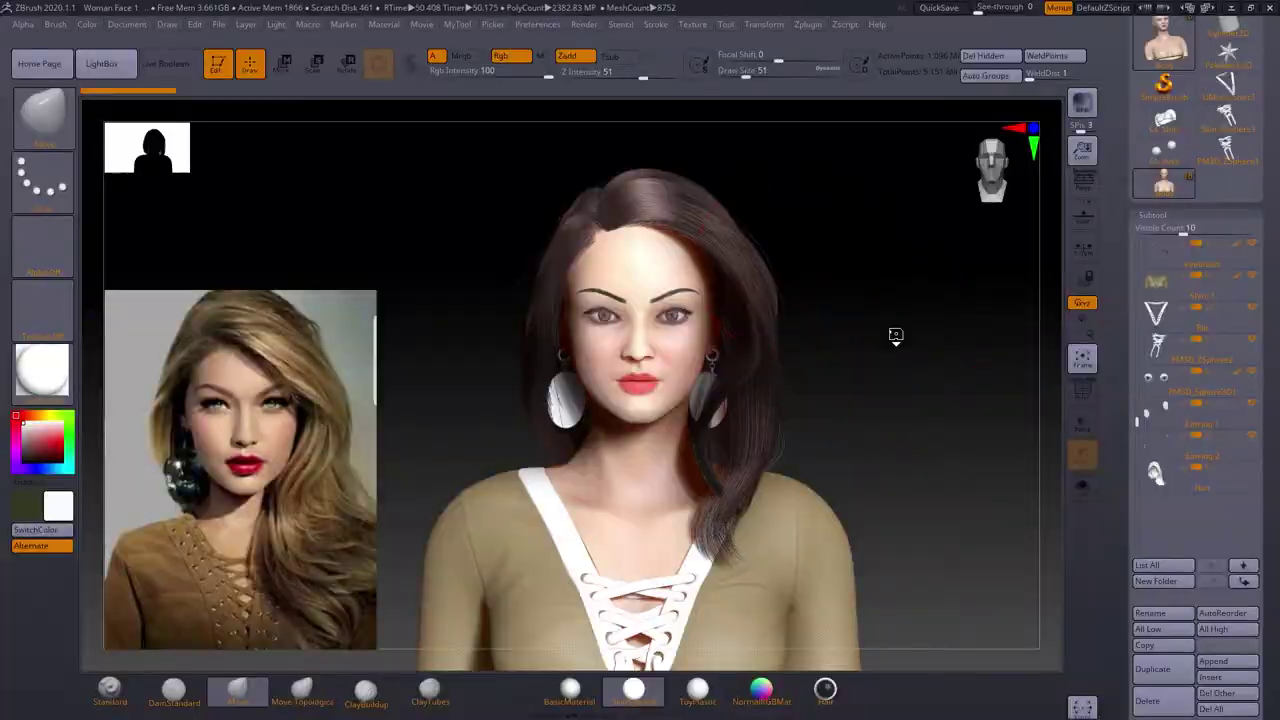
Orbit the bust, select another hair fibre group and switch to perspective view.
mouse_move(943, 314)
left_mouse_down()
mouse_move(883, 397)
mouse_move(723, 317)
left_mouse_up()
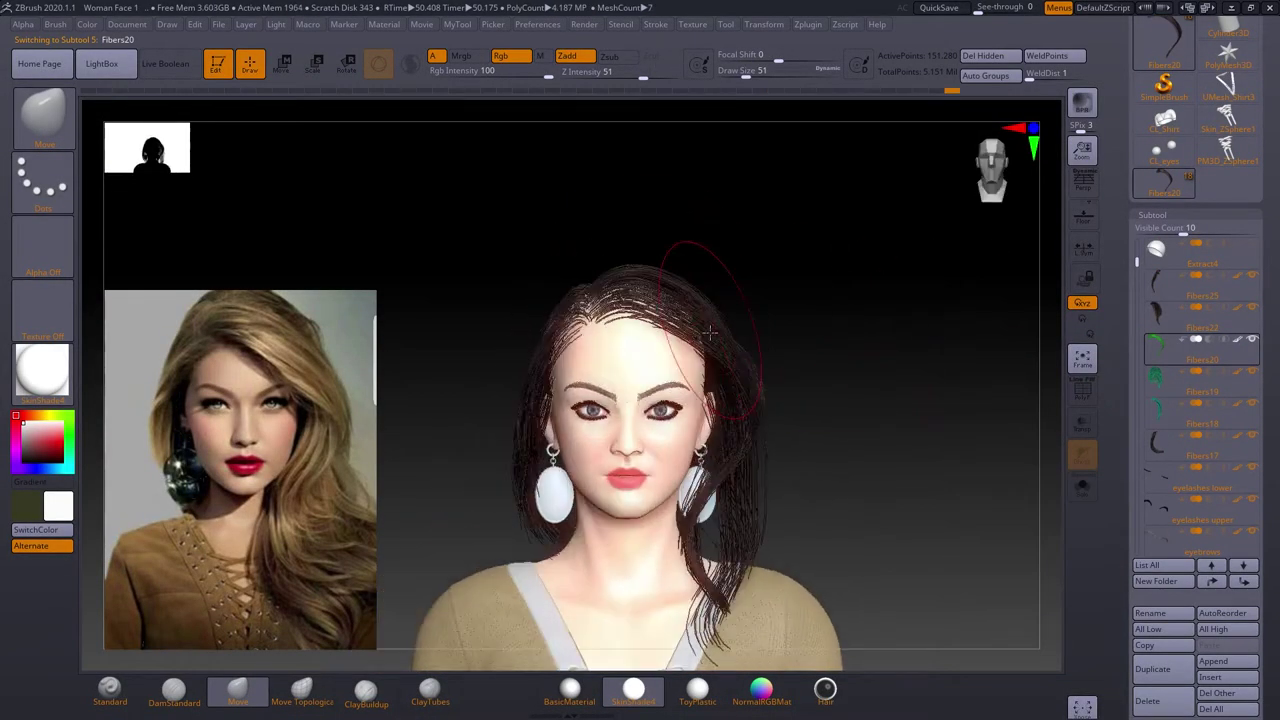
scroll(1154, 287, "down", 3)
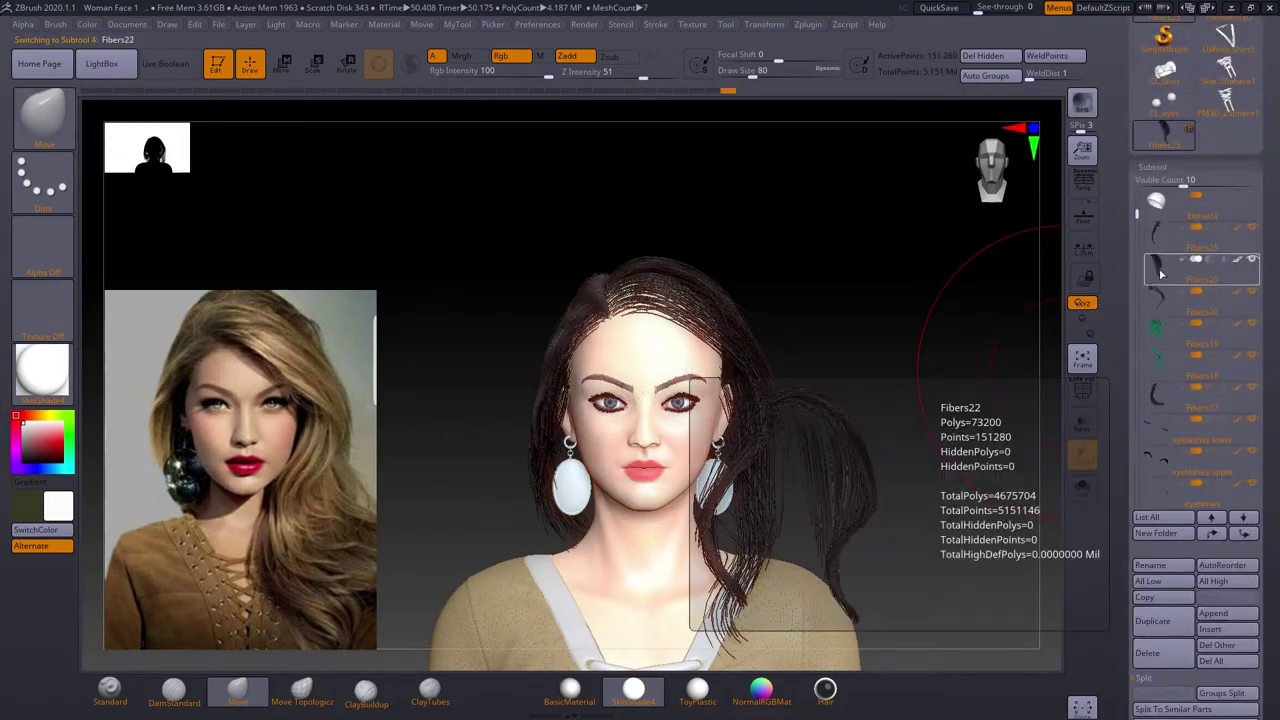
scroll(1195, 400, "down", 15)
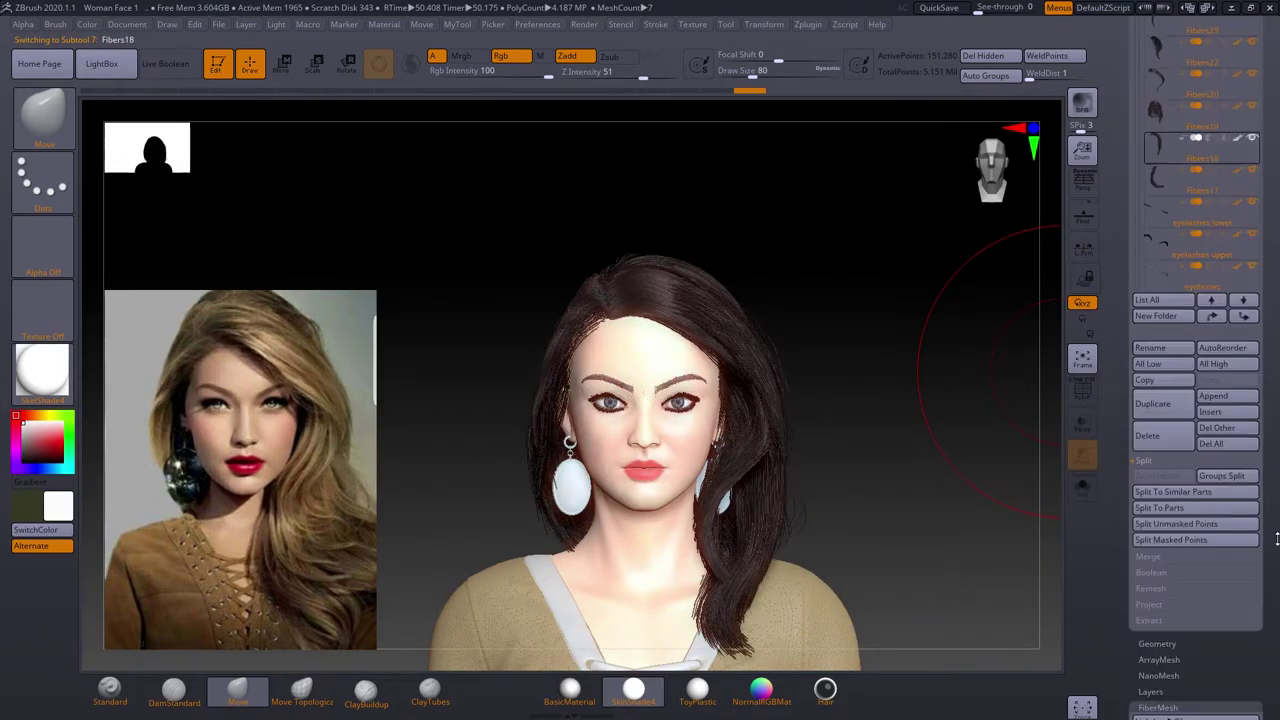
left_click_drag(831, 447, 1000, 447)
scroll(1157, 127, "up", 10)
left_click(1155, 183)
mouse_move(900, 420)
left_mouse_down()
mouse_move(699, 420)
mouse_move(834, 320)
mouse_move(765, 412)
mouse_move(740, 394)
mouse_move(770, 400)
mouse_move(797, 383)
mouse_move(689, 345)
mouse_move(913, 317)
left_mouse_up()
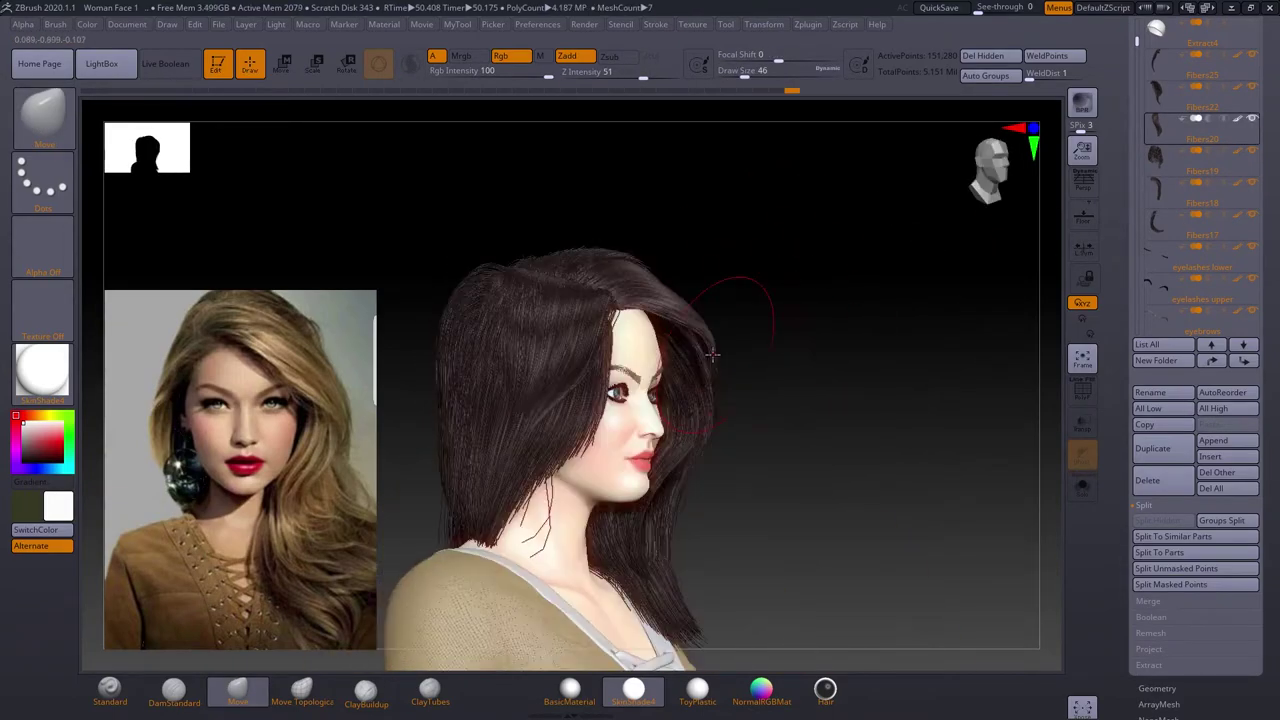
left_click(1083, 180)
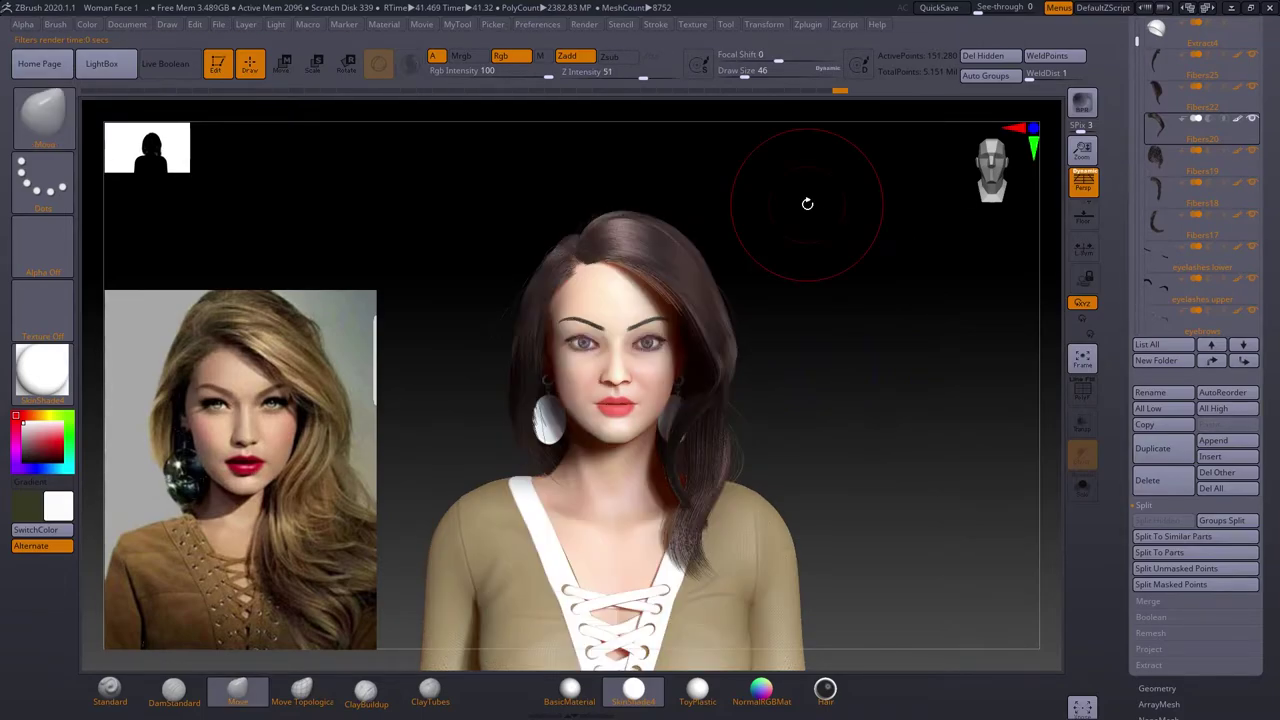
Activate Fibers22 and orbit from the back of the hair round to the face.
left_click_drag(836, 381, 869, 409, "alt")
left_click(694, 578, "alt")
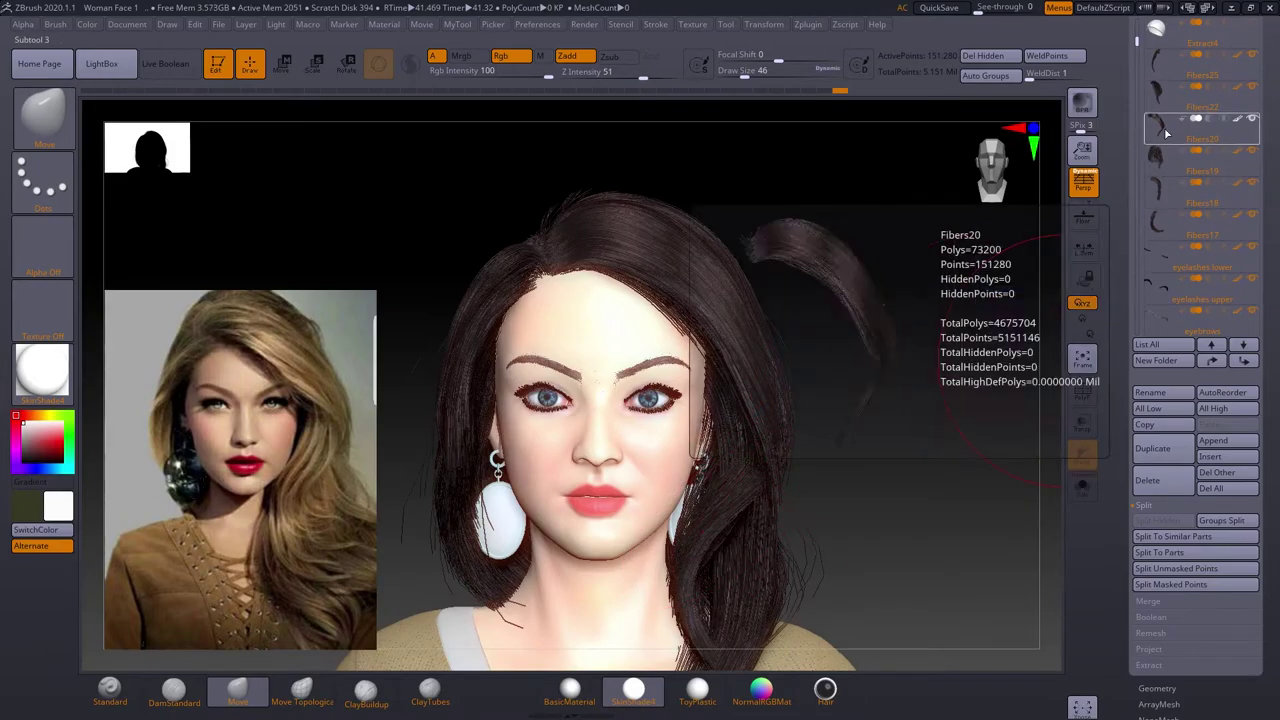
mouse_move(694, 578)
right_mouse_down()
mouse_move(838, 355)
mouse_move(734, 443)
right_mouse_up()
right_click_drag(683, 240, 757, 364)
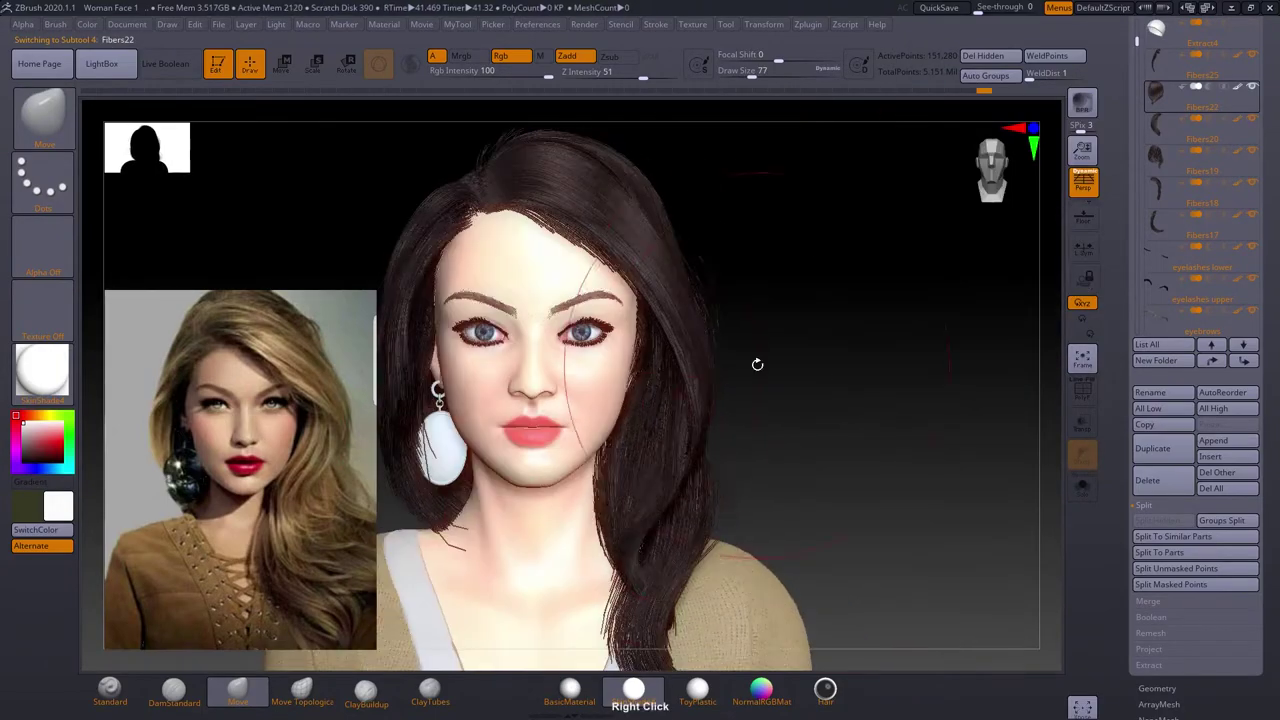
right_click_drag(673, 480, 922, 430)
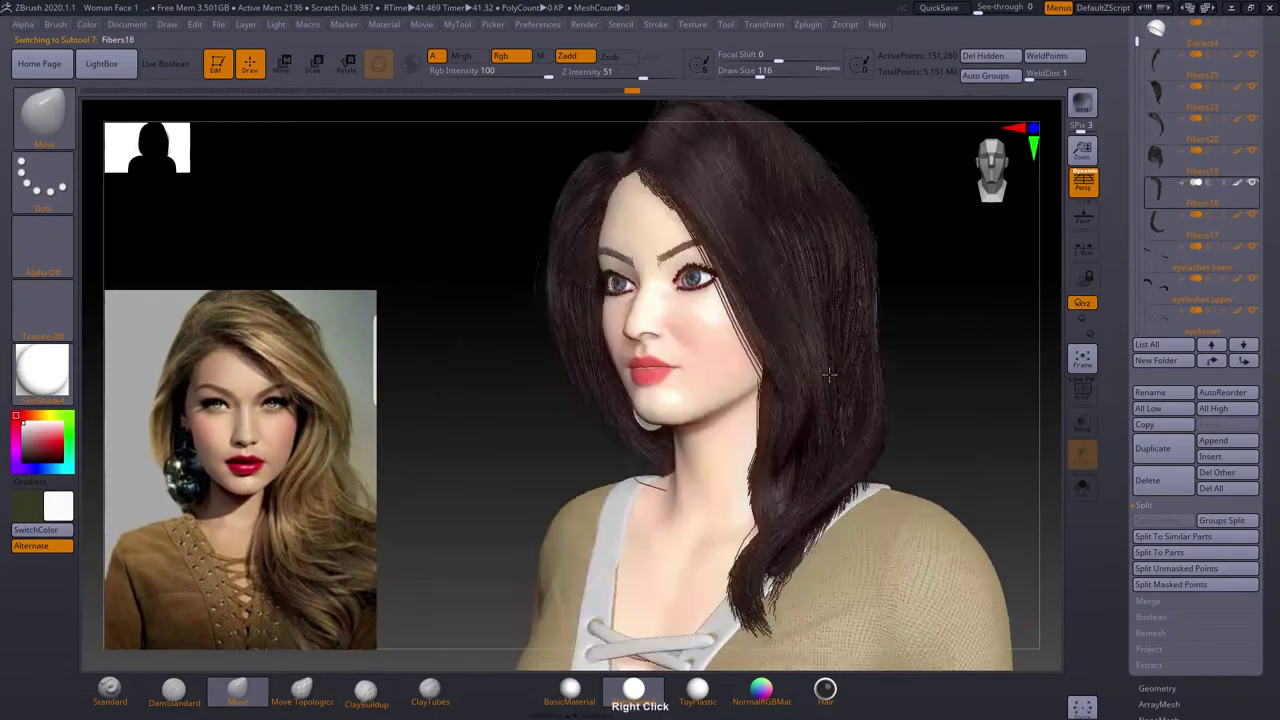
Pick Move Topological, reselect Fibers22, recheck the hair and save the project.
key("b")
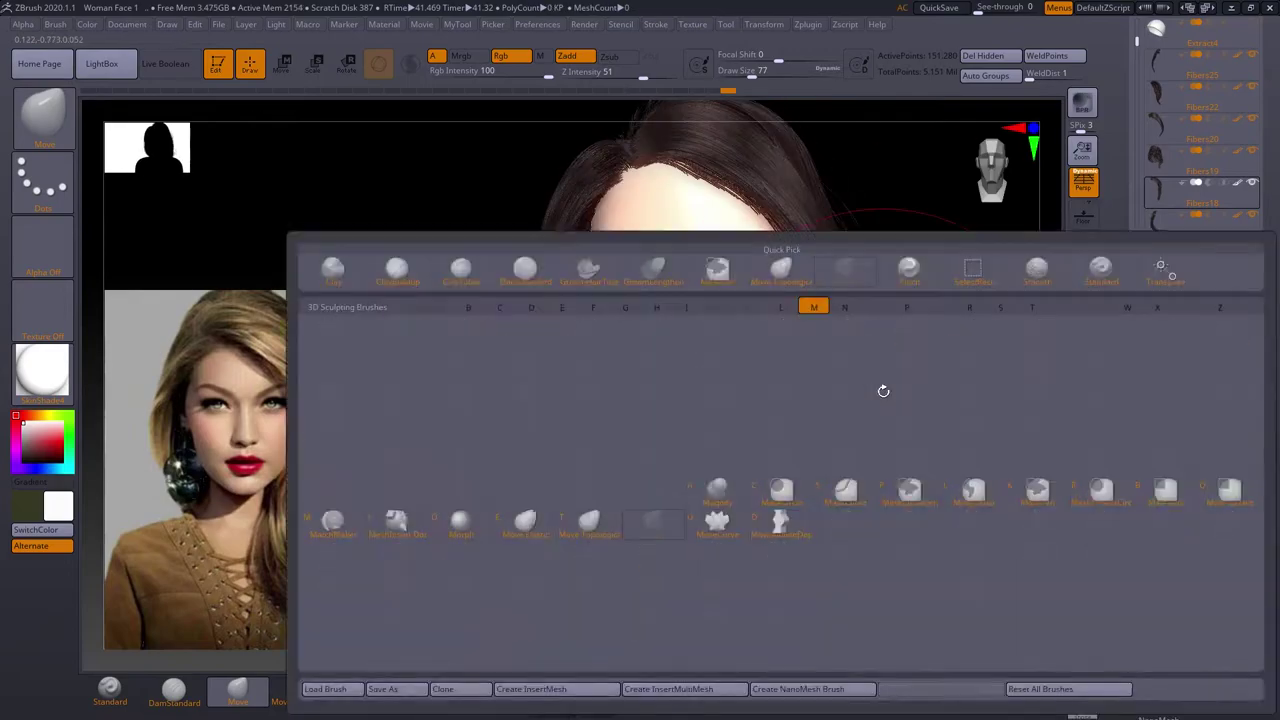
key("m")
key("t")
left_click(1165, 92)
mouse_move(746, 248)
right_mouse_down()
mouse_move(652, 233)
mouse_move(655, 363)
right_mouse_up()
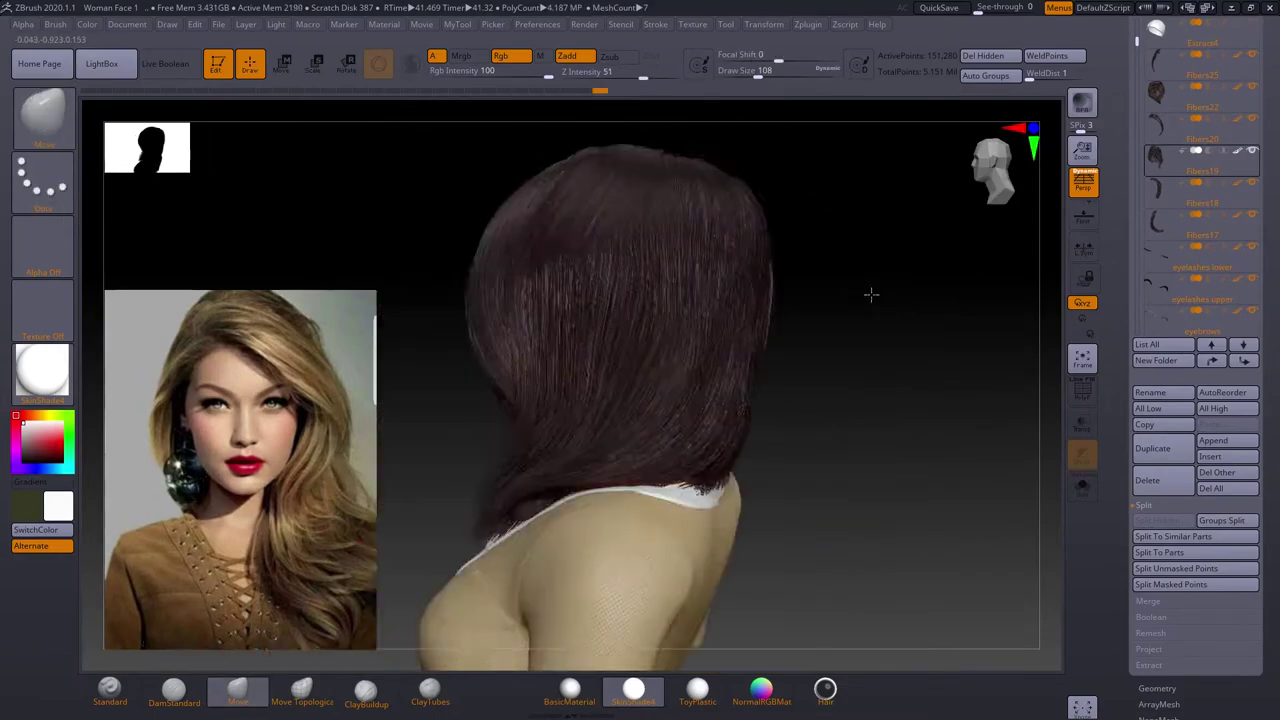
right_click_drag(655, 363, 800, 351)
key("ctrl+s")
left_click(678, 357)
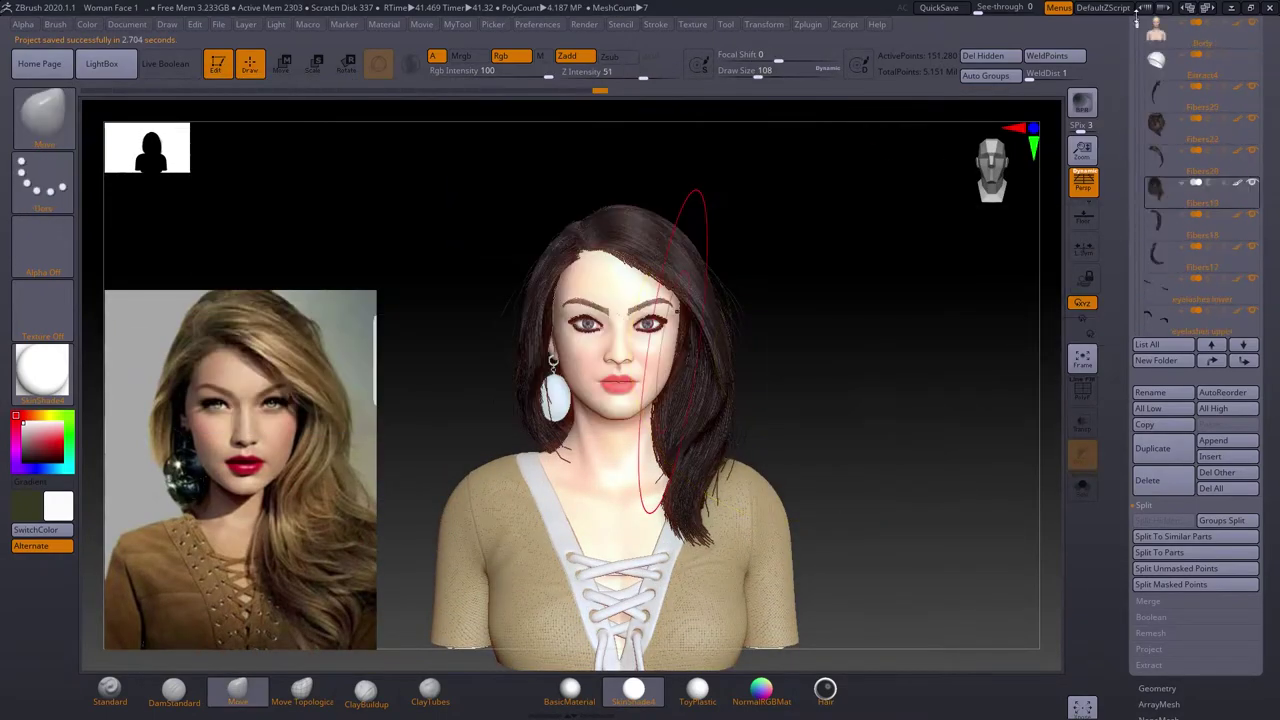
Drop the head to SDiv 1 and orbit the bust between side, three-quarter and front views.
left_click(1157, 607)
key("shift+d")
key("shift+d")
right_click_drag(620, 390, 924, 342)
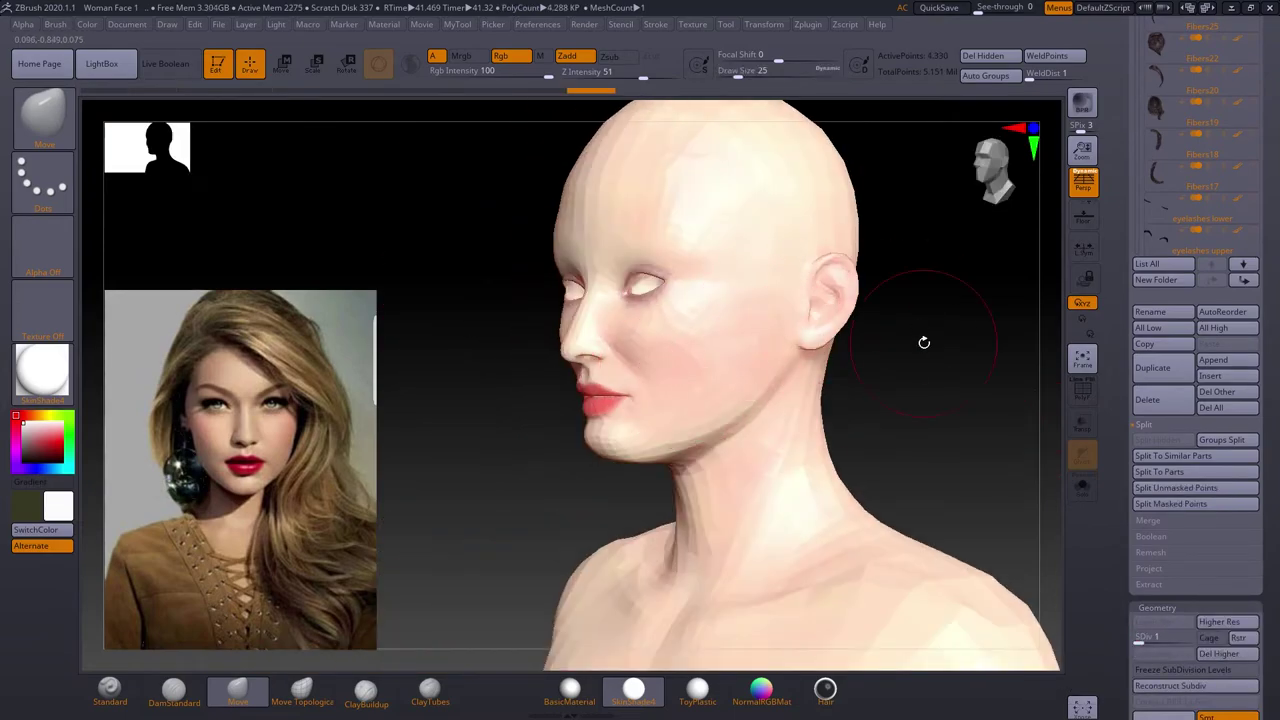
mouse_move(923, 345)
right_mouse_down()
mouse_move(657, 457)
mouse_move(826, 686)
mouse_move(880, 463)
mouse_move(878, 360)
mouse_move(718, 329)
right_mouse_up()
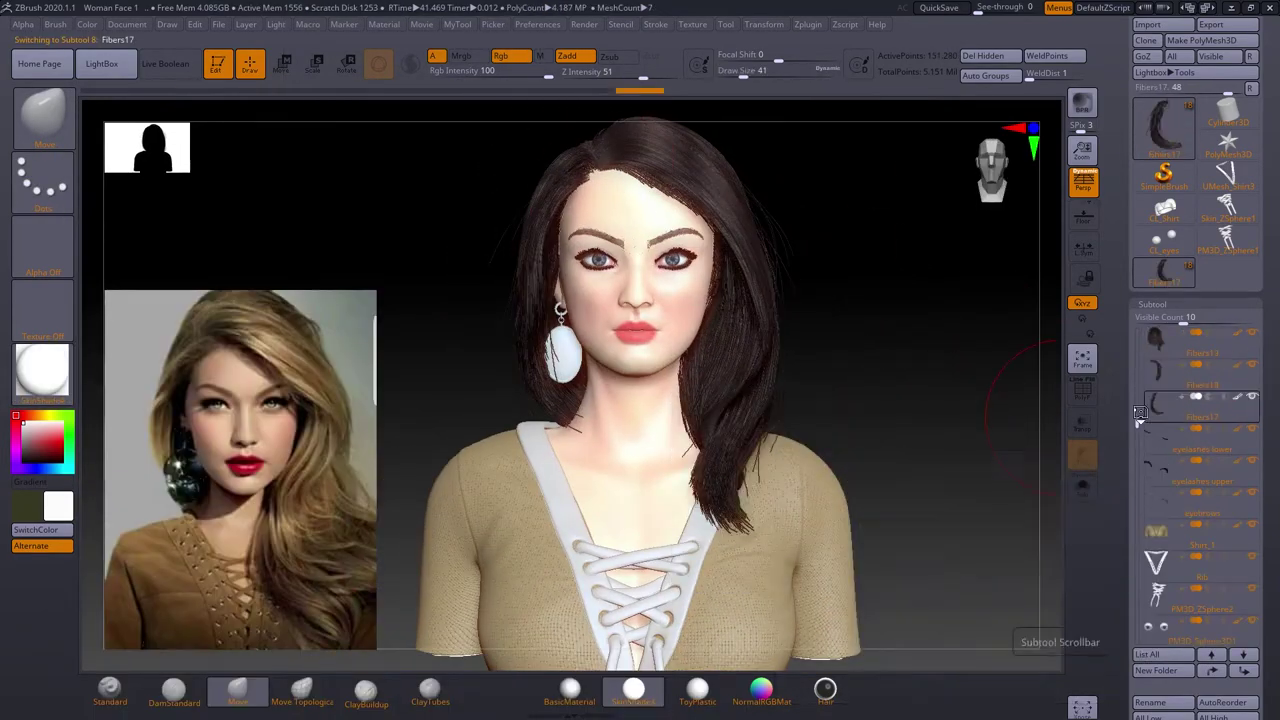
right_click_drag(1139, 415, 595, 180)
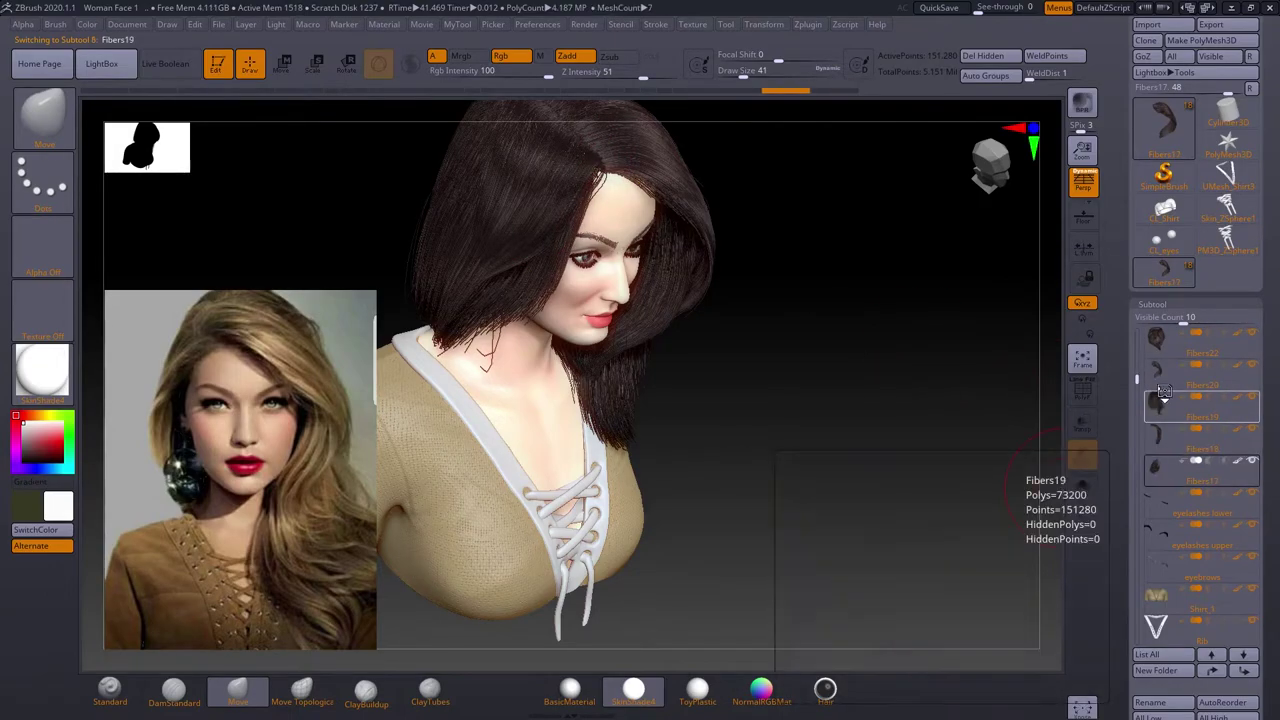
right_click_drag(570, 200, 800, 300)
Inspect the Fibers17 and Fibers25 hair pieces from the right profile, then select the Body subtool.
right_click(908, 271)
key("w")
left_click(705, 487, "alt")
mouse_move(705, 487)
right_mouse_down()
mouse_move(570, 463)
mouse_move(800, 470)
right_mouse_up()
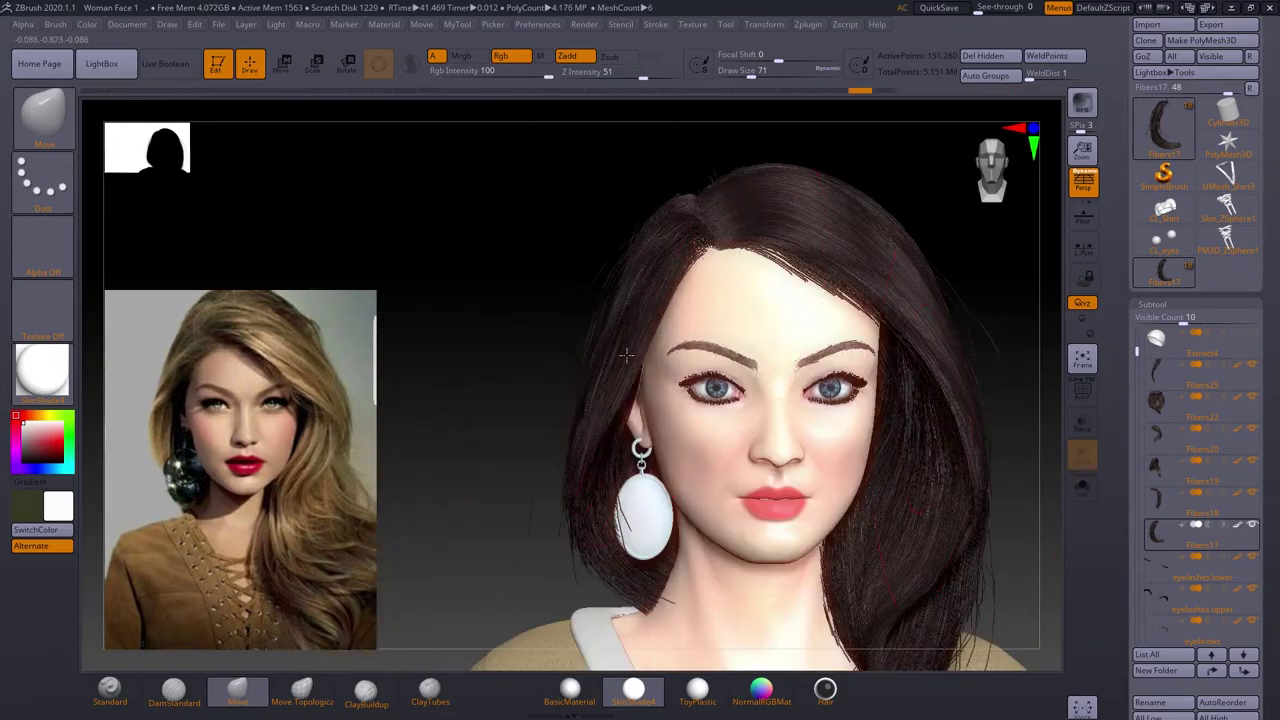
left_click(1163, 376)
right_click_drag(677, 414, 851, 374)
left_click(1157, 345)
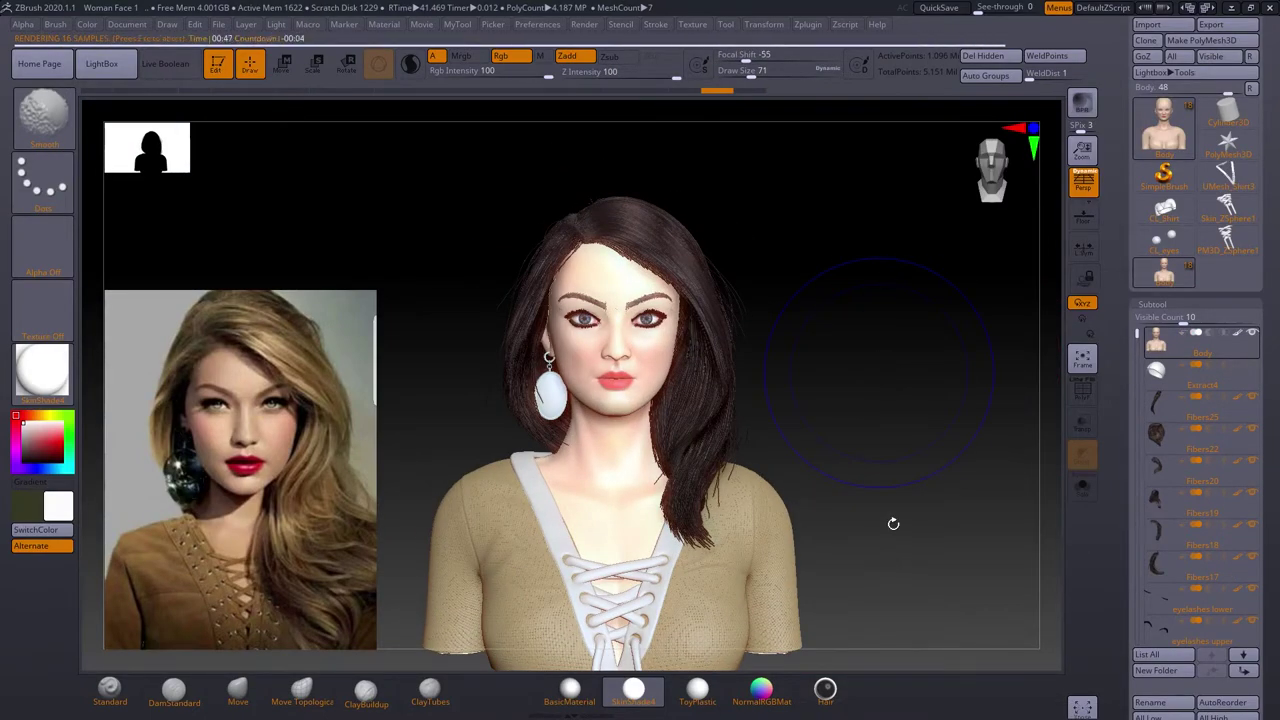
Select Earring 2 and orbit with the gizmo to check its placement from the side.
left_click_drag(1082, 148, 1082, 170)
left_click(1157, 370)
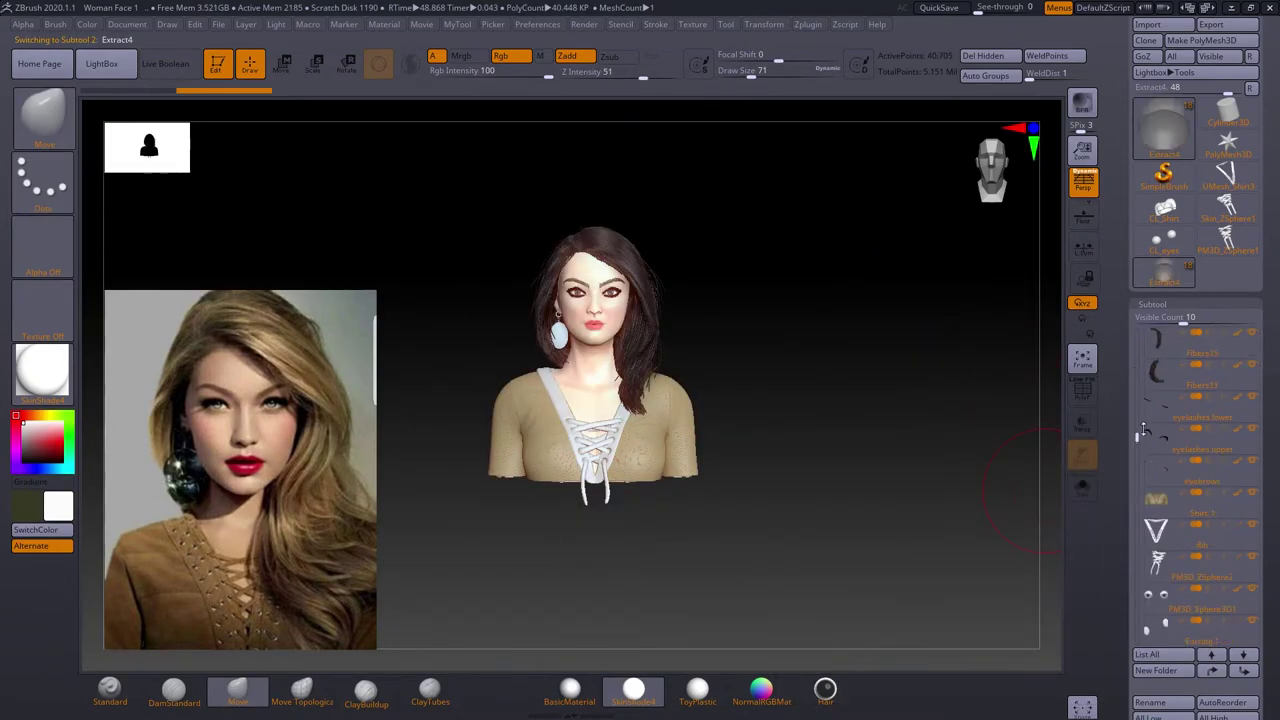
left_click(558, 335, "alt")
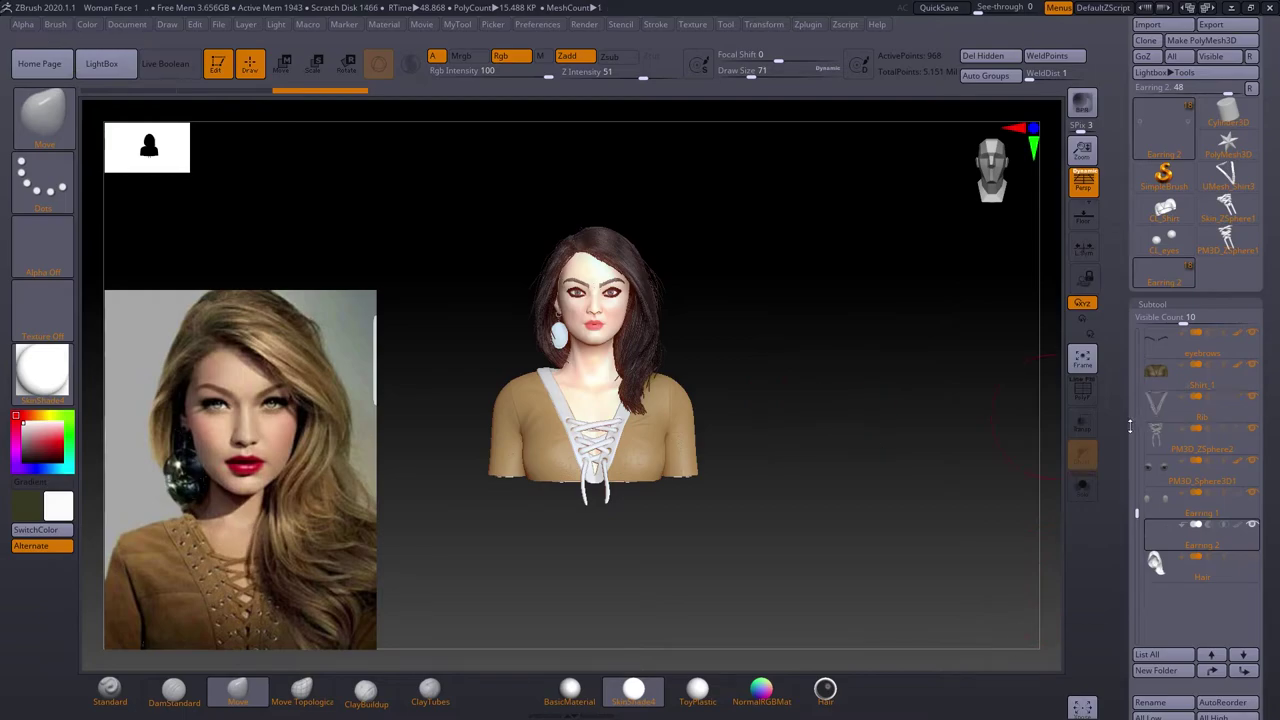
key("w")
left_click_drag(700, 300, 785, 303)
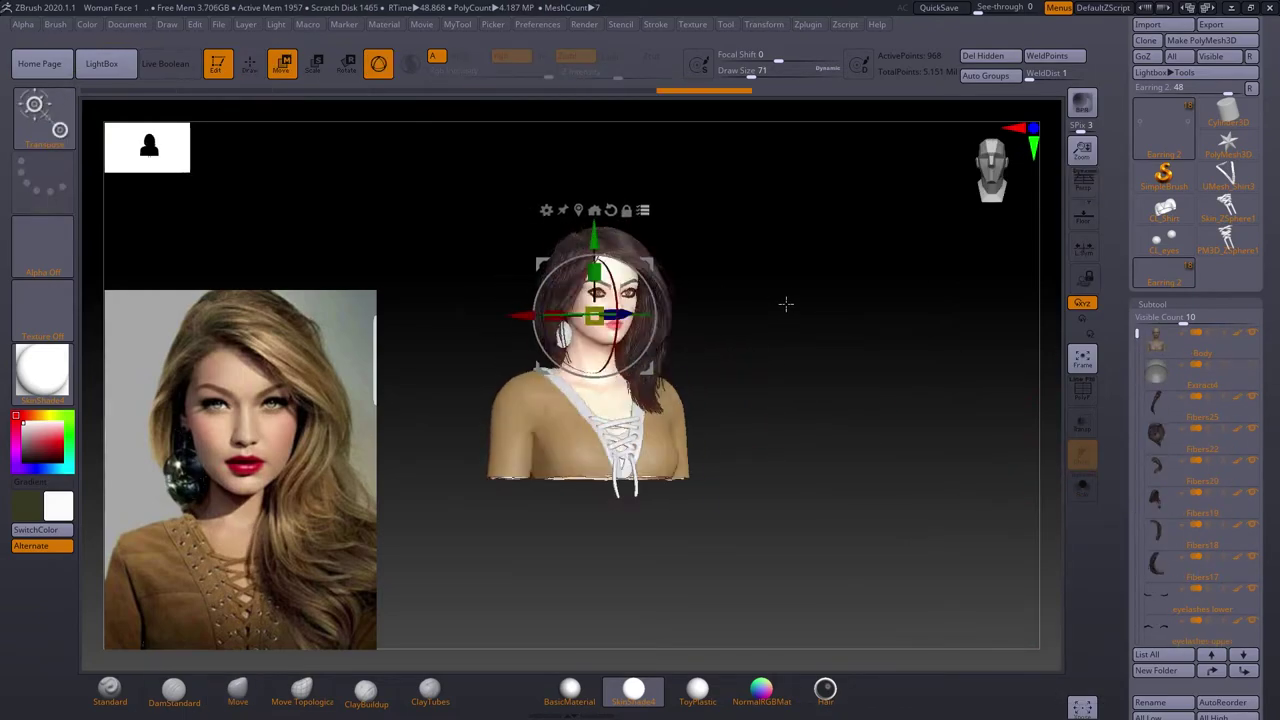
key("q")
Pick the Move brush, select the PM3D_ZSphere2 lacing piece and save the project.
key("b")
key("m")
key("v")
key("f")
scroll(1155, 418, "down", 3)
left_click(1140, 598)
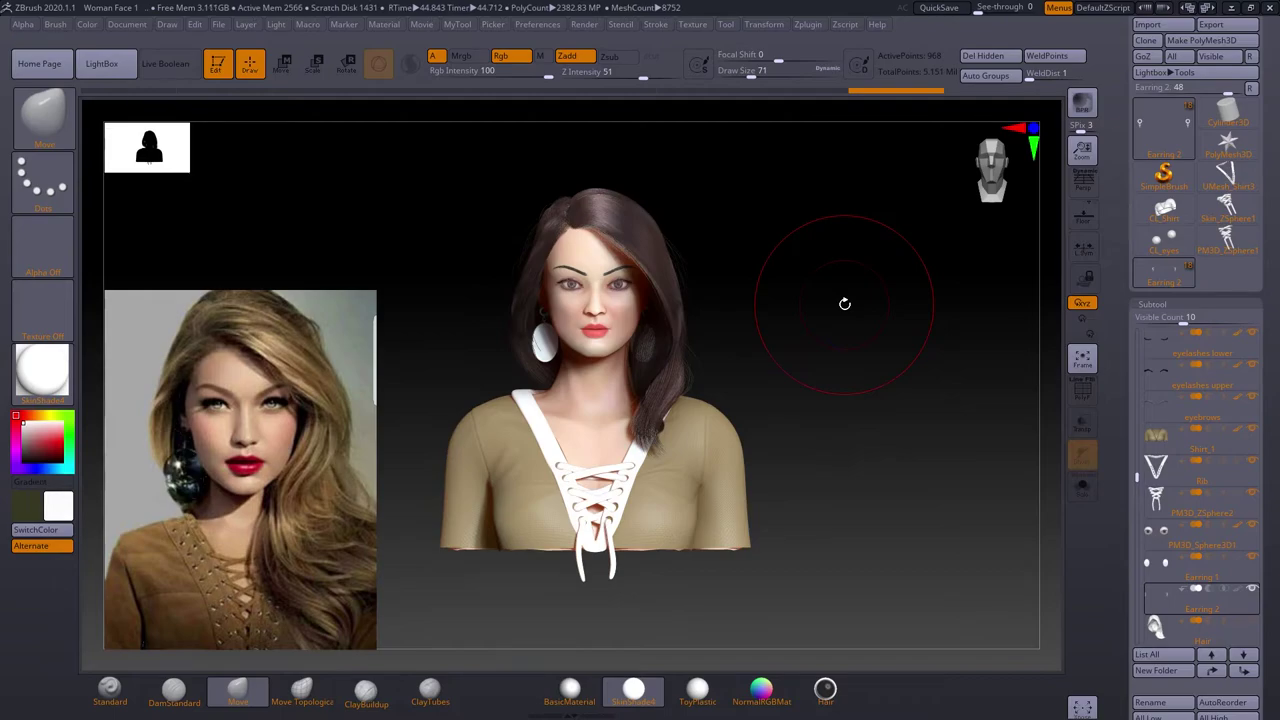
key("ctrl+s")
key("Return")
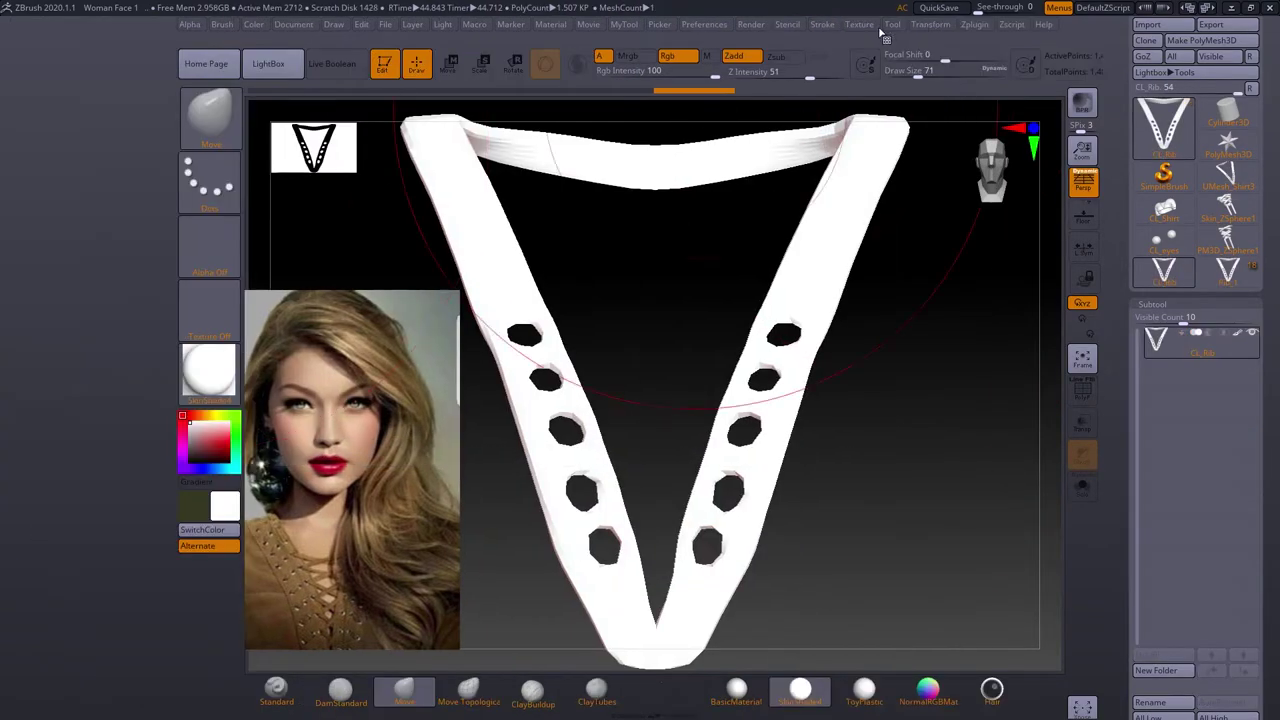
Unwrap the neckline band and eyes, then clone the body and paint Protect over the face.
left_click(40, 338)
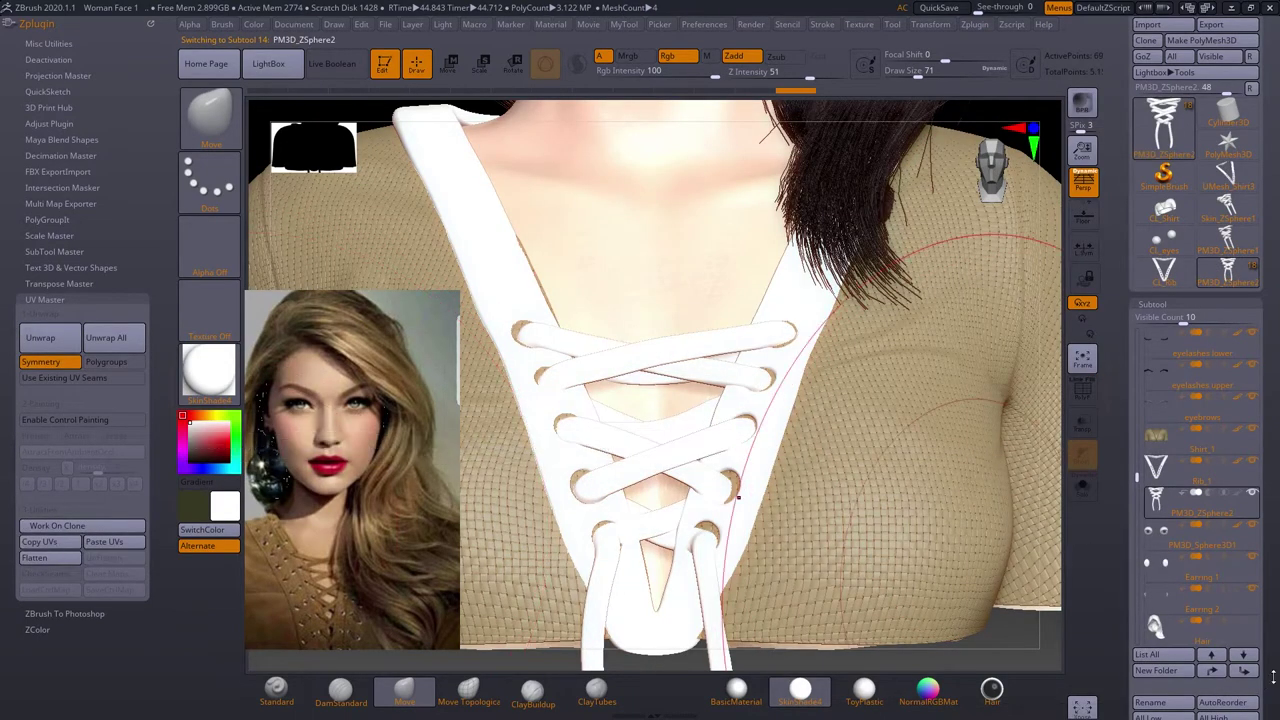
left_click(1192, 207)
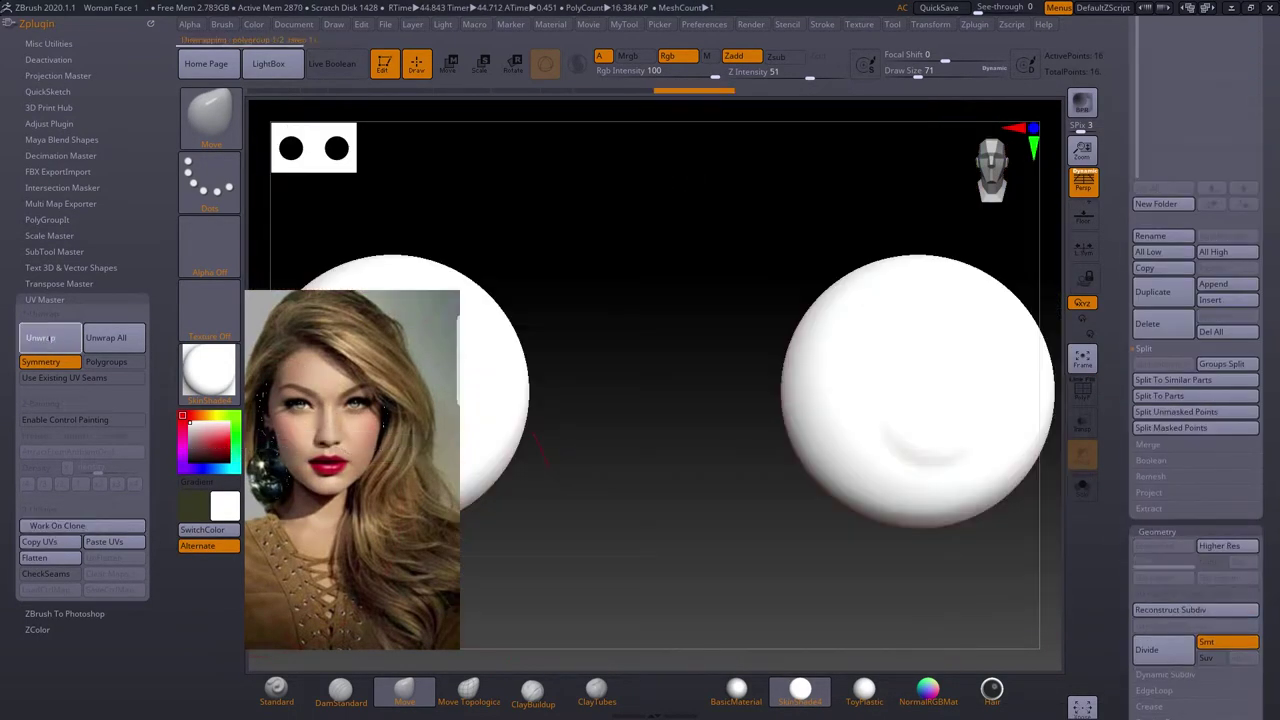
left_click(1192, 207)
left_click(40, 338)
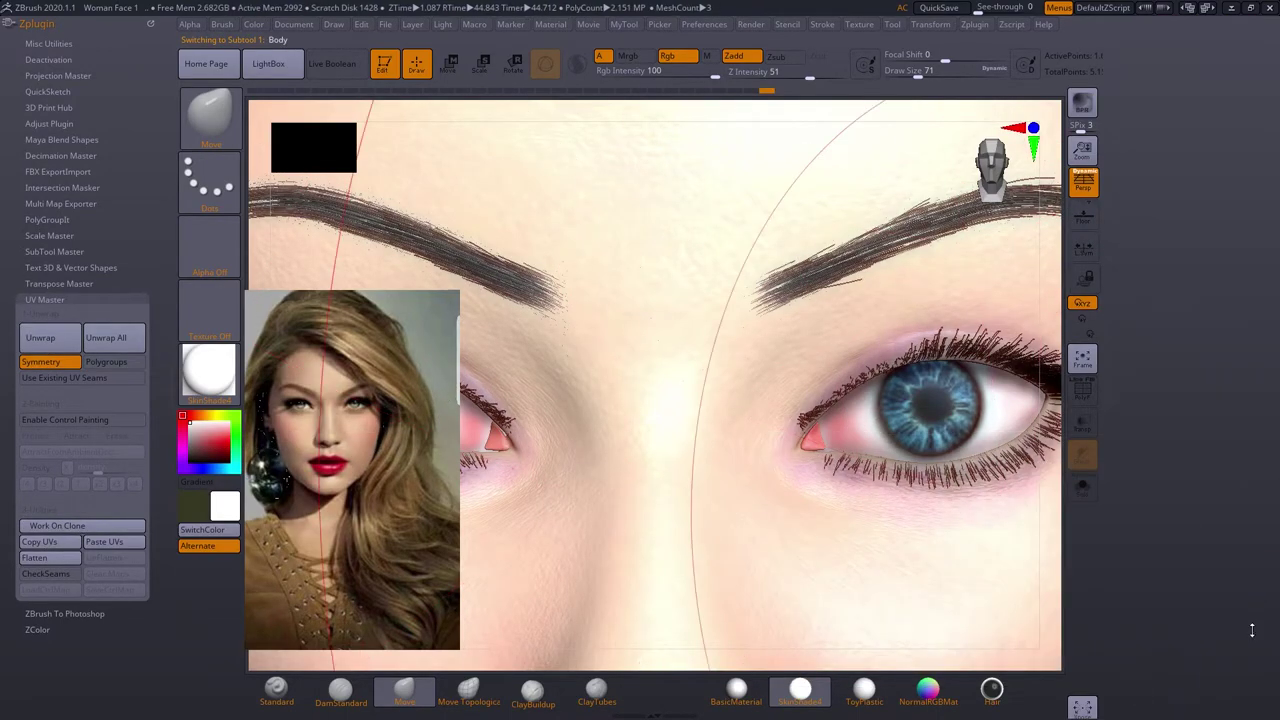
left_click(58, 526)
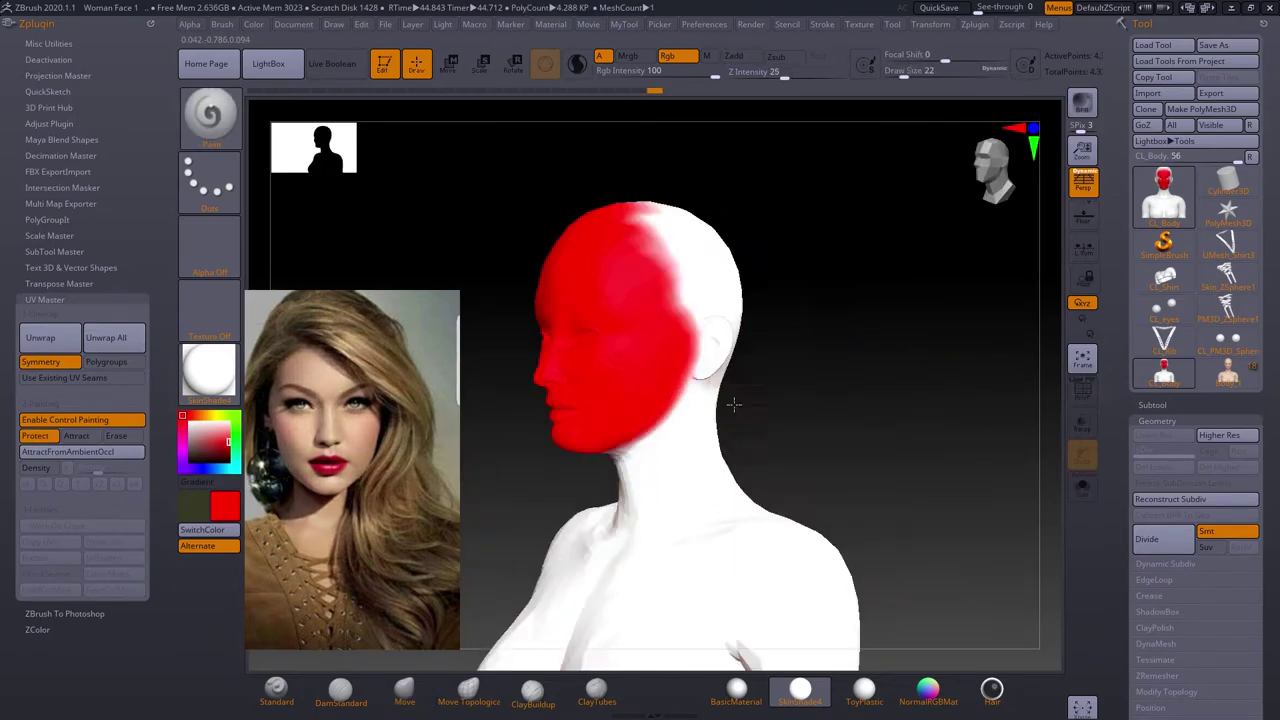
left_click_drag(766, 284, 853, 430)
left_click(76, 436)
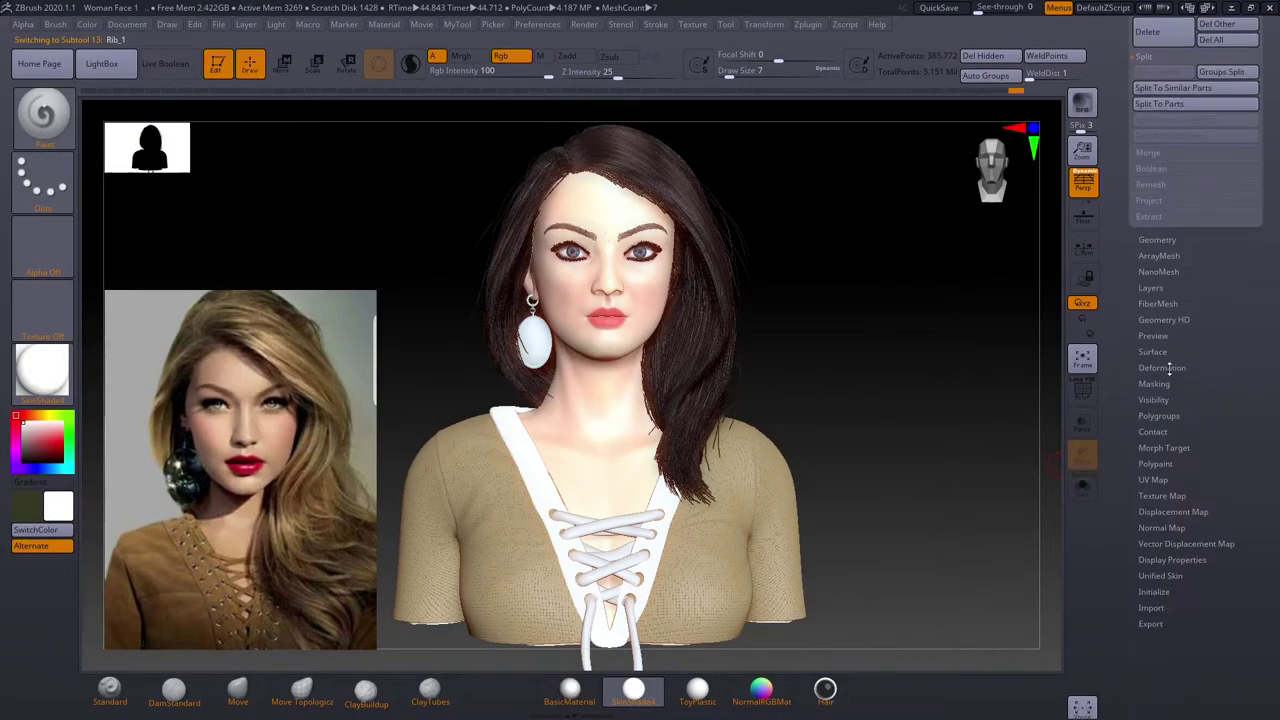
Apply a NoiseMaker preset to the neckline band and give the earring a metal material.
left_click(1167, 341)
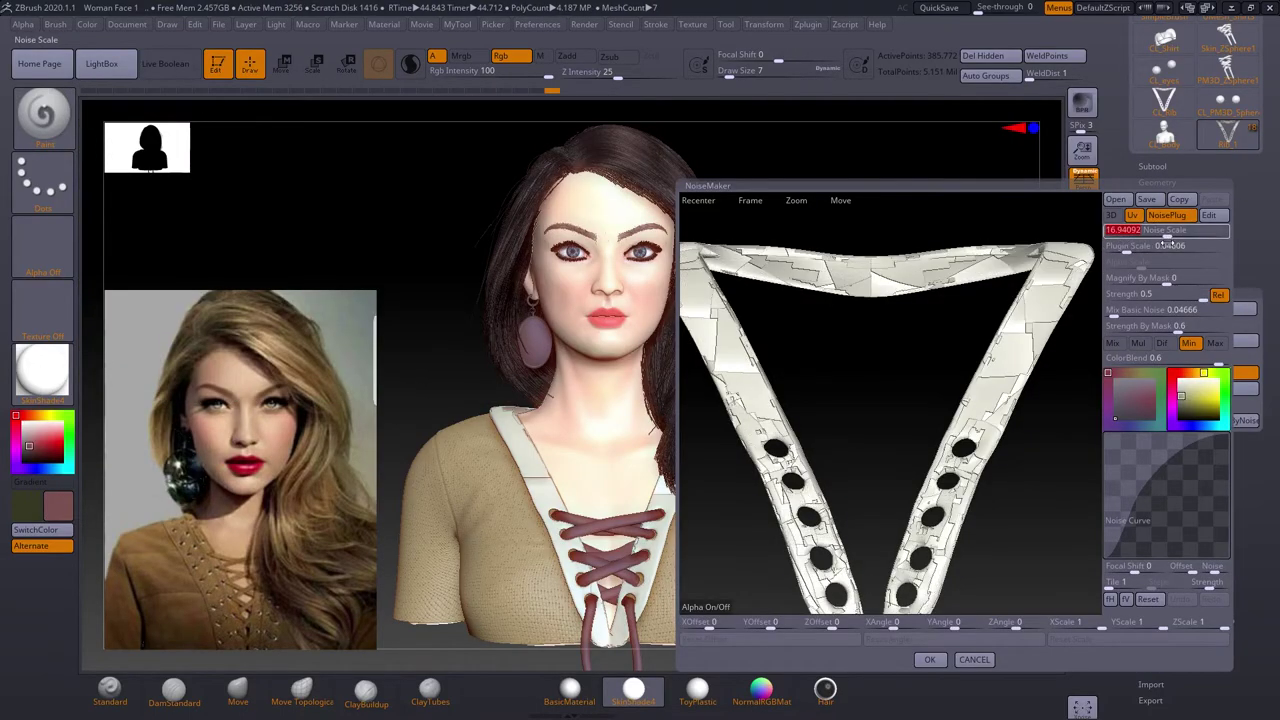
left_click(990, 659)
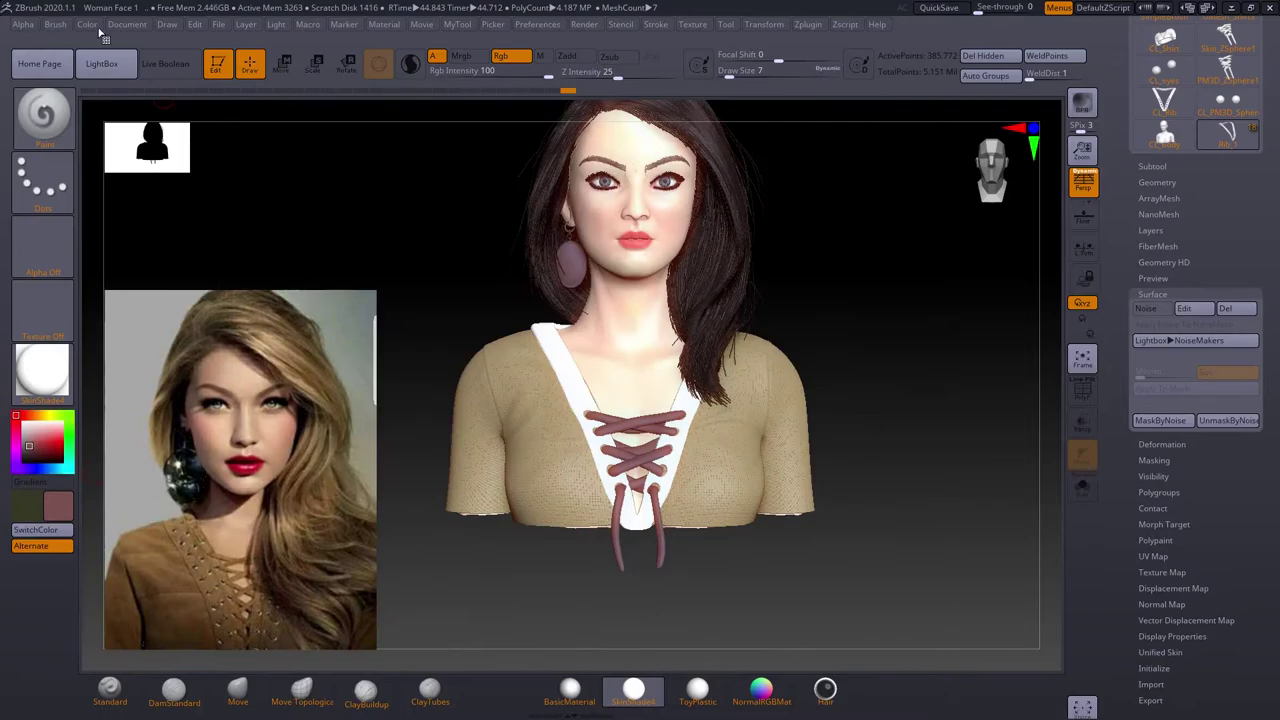
left_click(1152, 166)
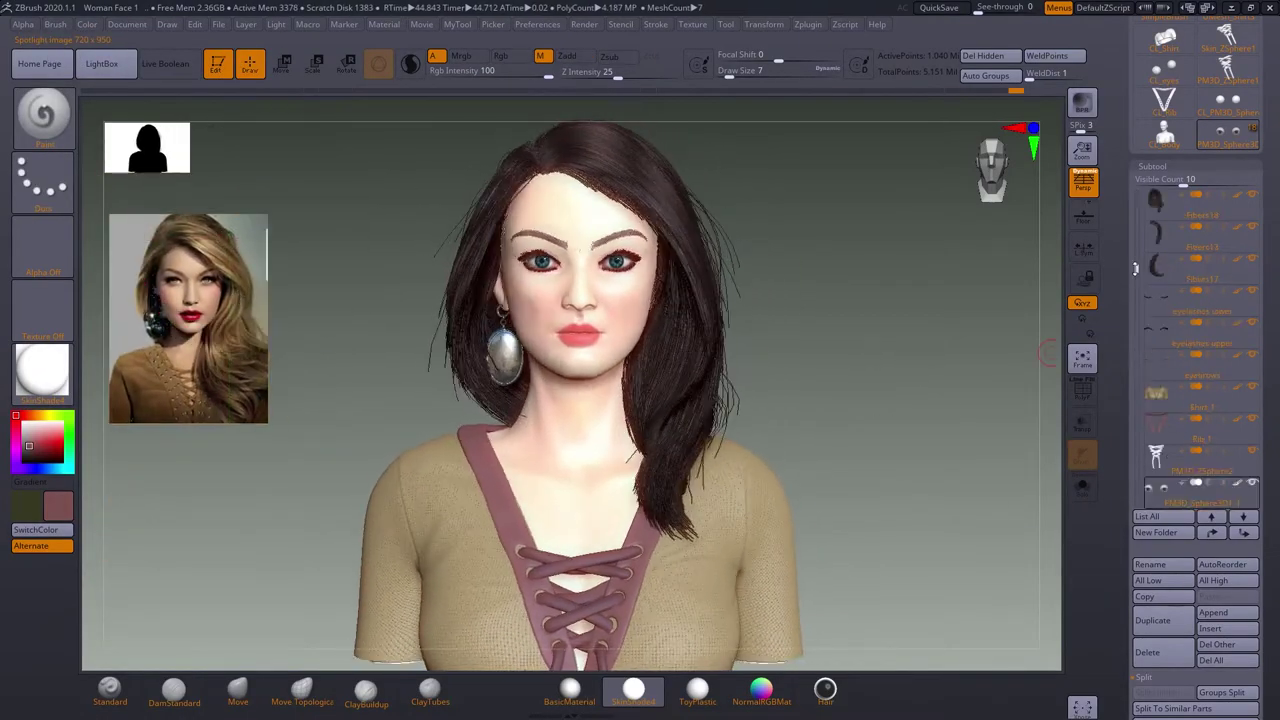
Orbit the head to check the render and cycle subdivision levels back to SDiv 1.
key("shift")
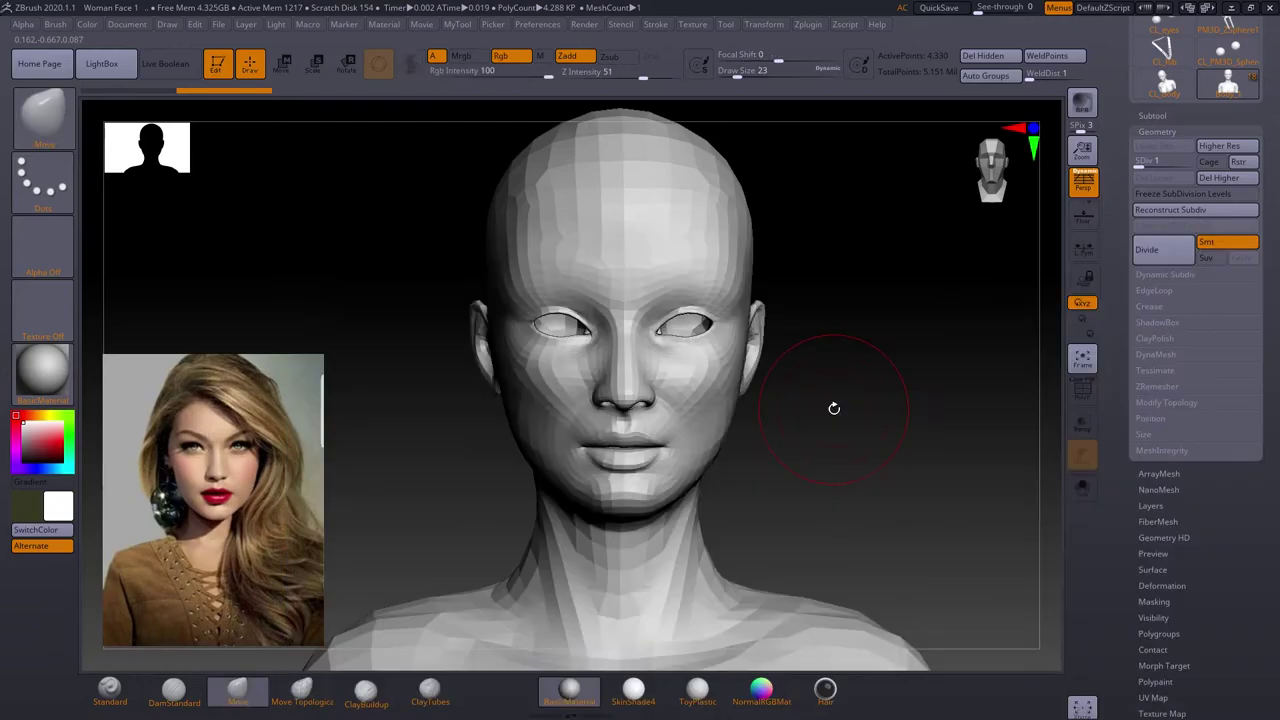
mouse_move(831, 408)
right_mouse_down()
mouse_move(575, 447)
mouse_move(800, 460)
mouse_move(737, 471)
right_mouse_up()
mouse_move(742, 420)
right_mouse_down()
mouse_move(911, 451)
mouse_move(857, 390)
mouse_move(800, 486)
right_mouse_up()
key("d")
key("d")
key("d")
key("shift+d")
key("shift+d")
key("shift+d")
mouse_move(786, 371)
right_mouse_down()
mouse_move(1006, 443)
mouse_move(625, 495)
mouse_move(720, 450)
mouse_move(829, 366)
mouse_move(909, 421)
right_mouse_up()
Pick the Move brush, shift the head view left and bring up brush size.
key("b")
key("m")
key("v")
right_click_drag(785, 412, 923, 409)
key("s")
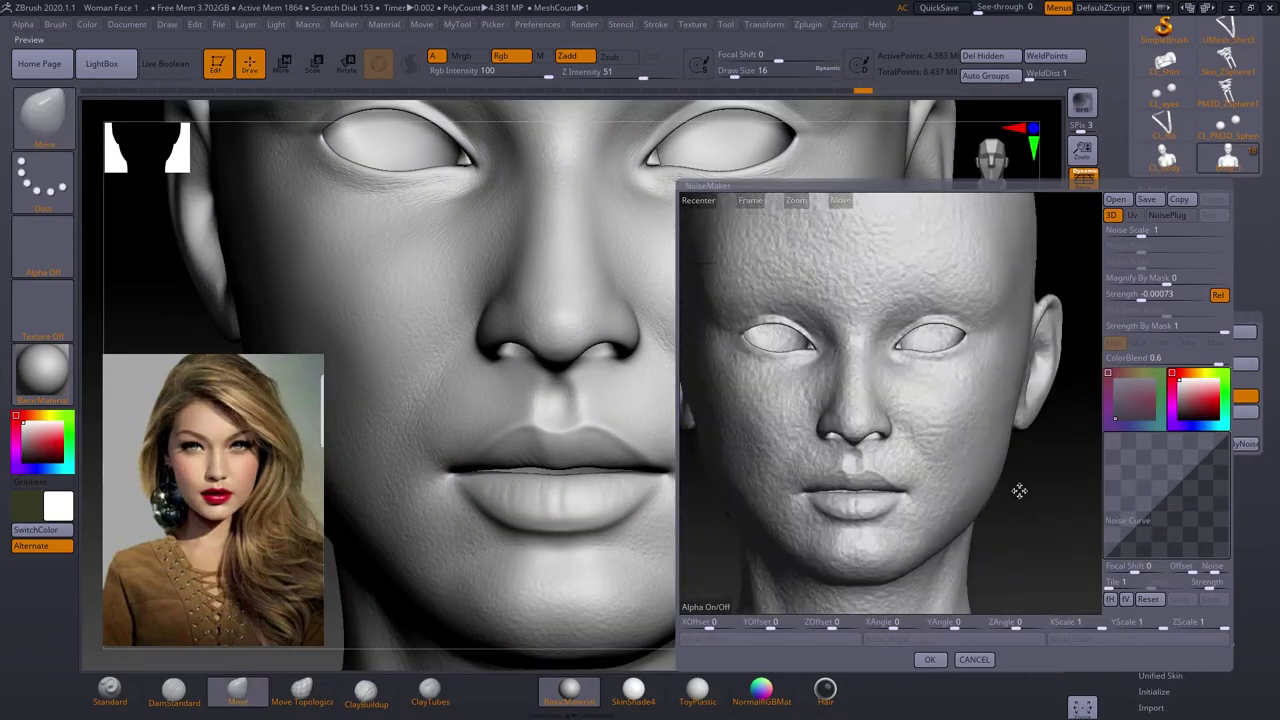
Set the skin noise scale to 0.47191 and carve a vertical crease into the lower lip.
left_click_drag(1141, 233, 1137, 231)
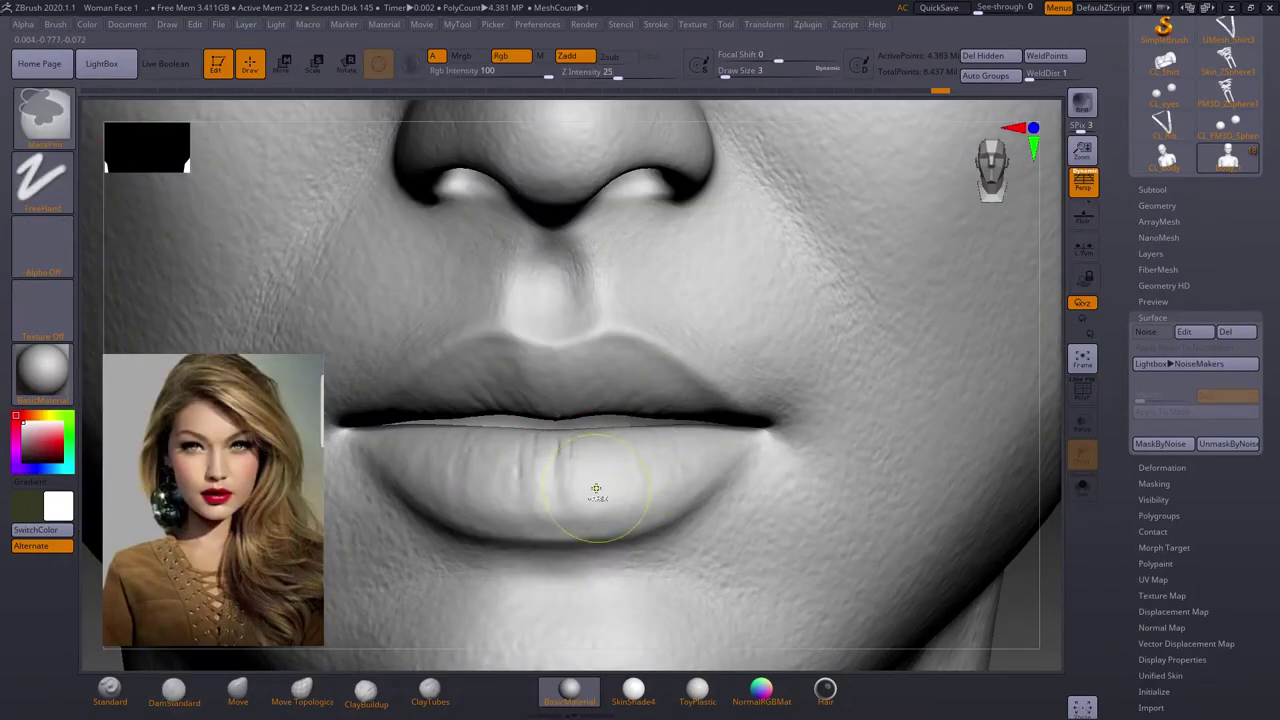
key("ctrl+i")
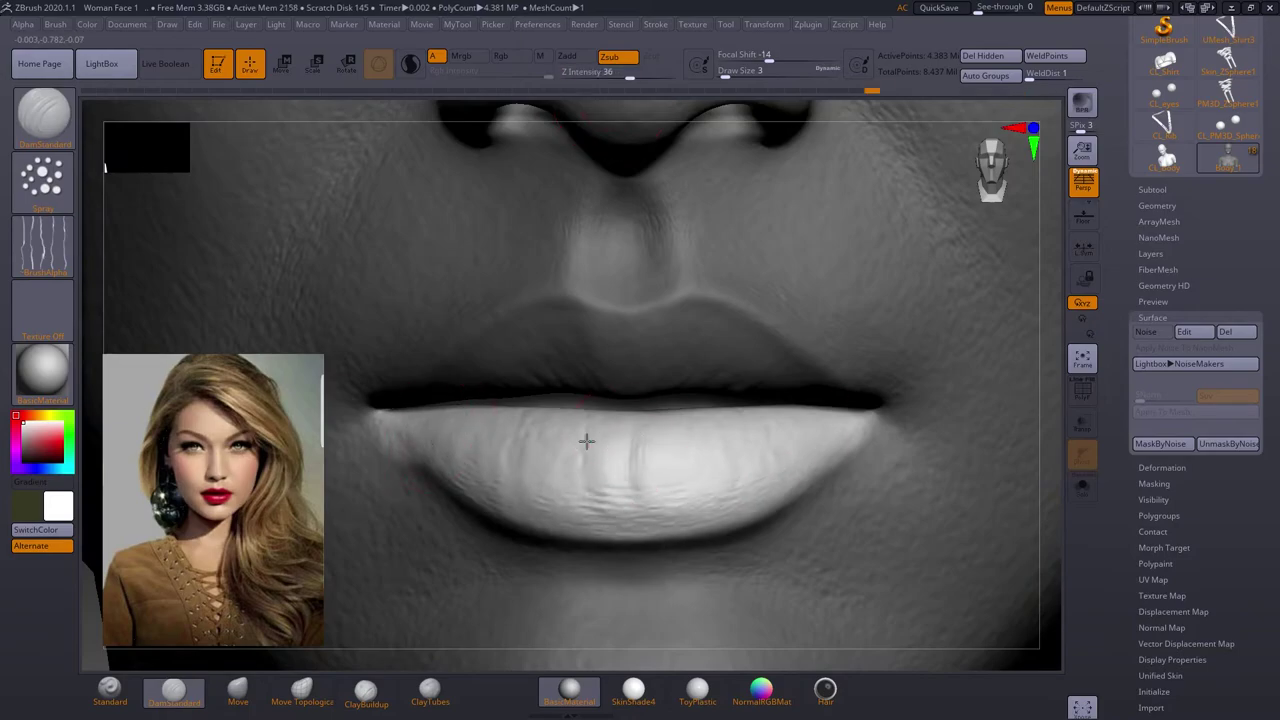
key("s")
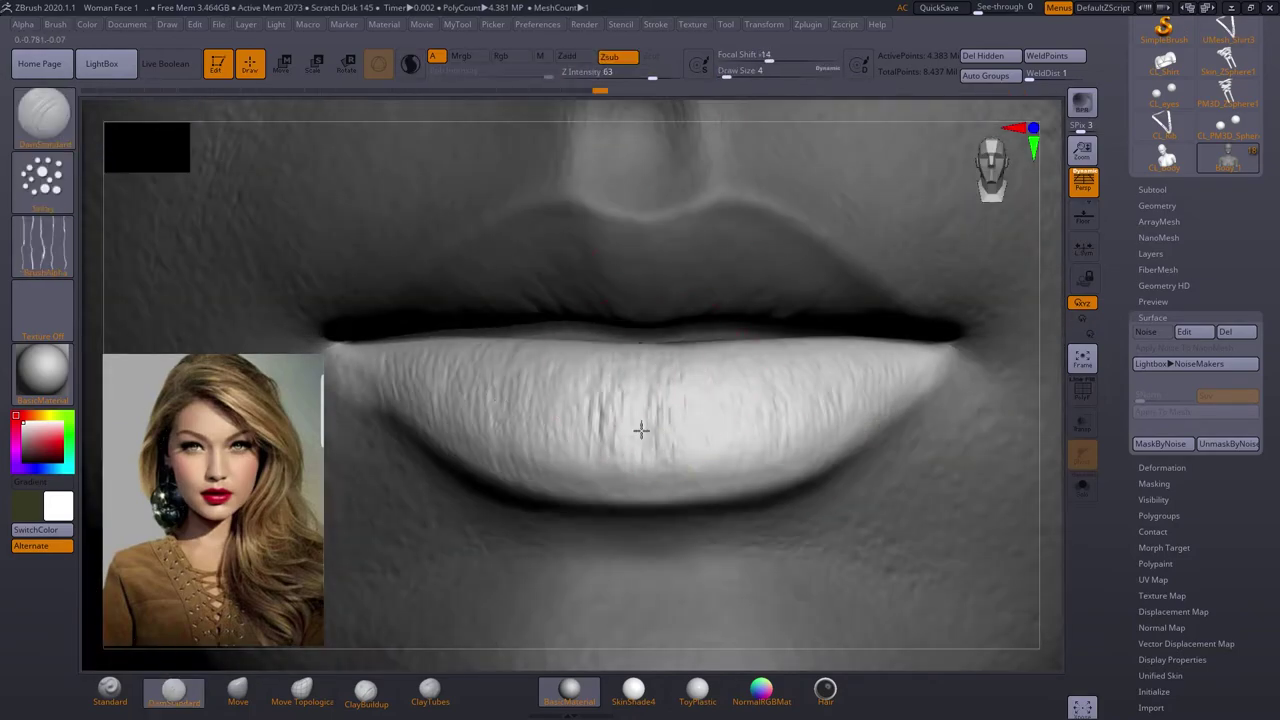
left_click_drag(656, 364, 649, 490)
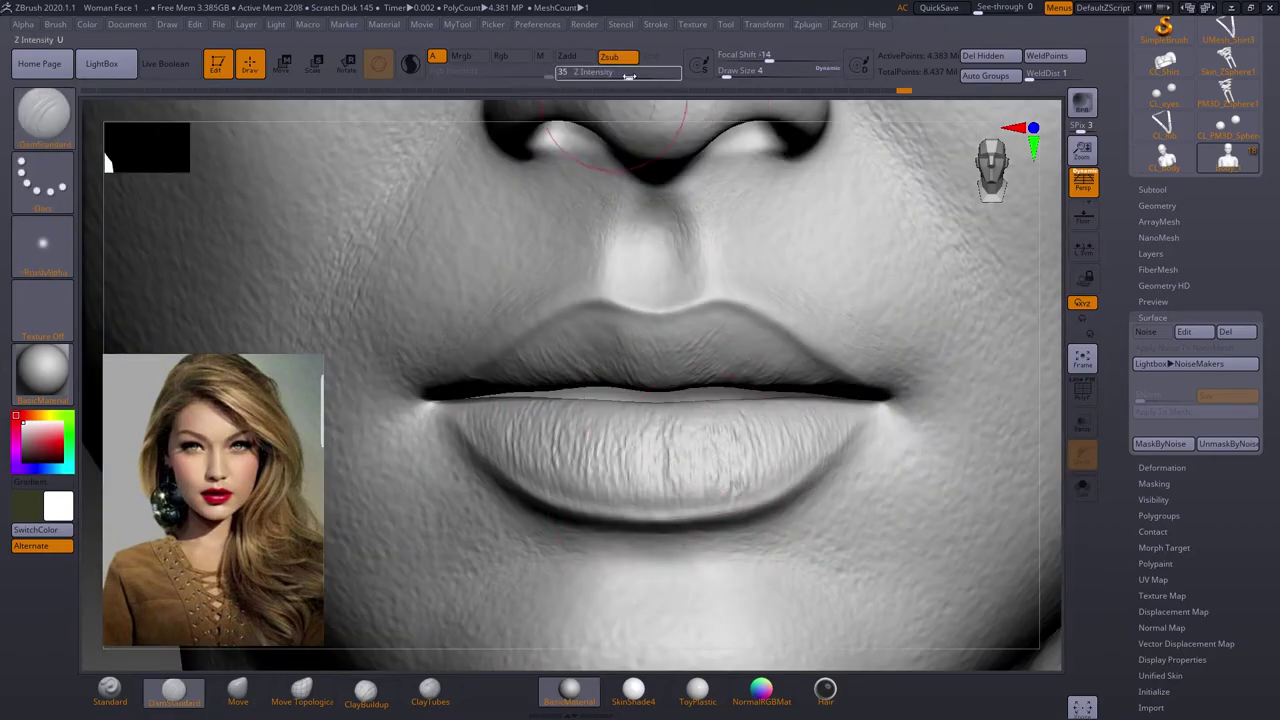
Turn the head back to a front view and apply the skin shade material.
right_click_drag(560, 300, 463, 318)
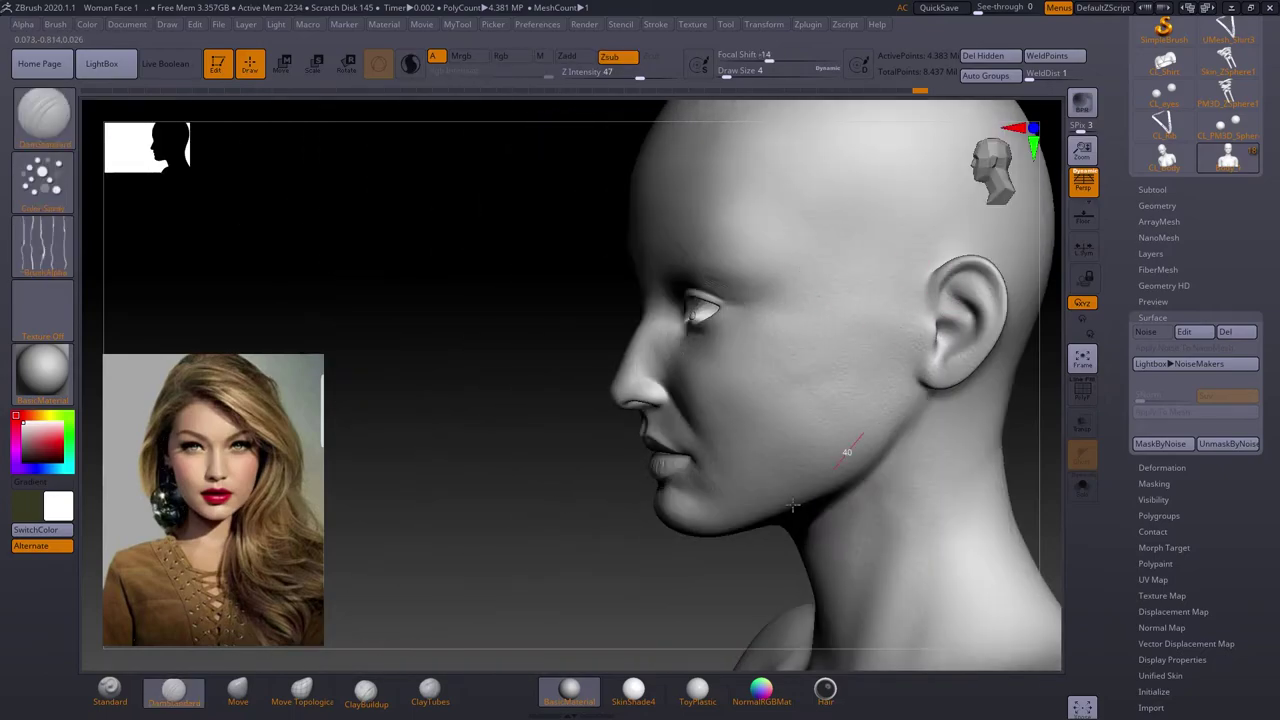
left_click_drag(793, 506, 911, 450)
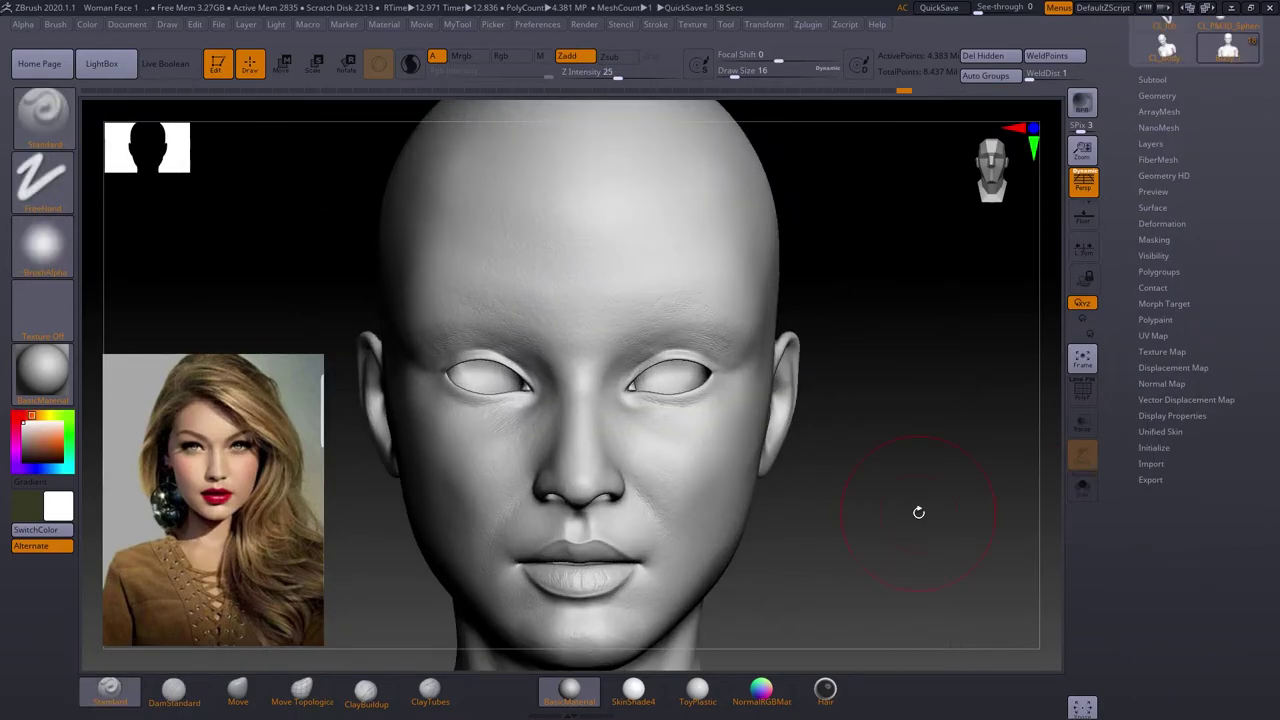
left_click(1155, 319)
left_click(42, 370)
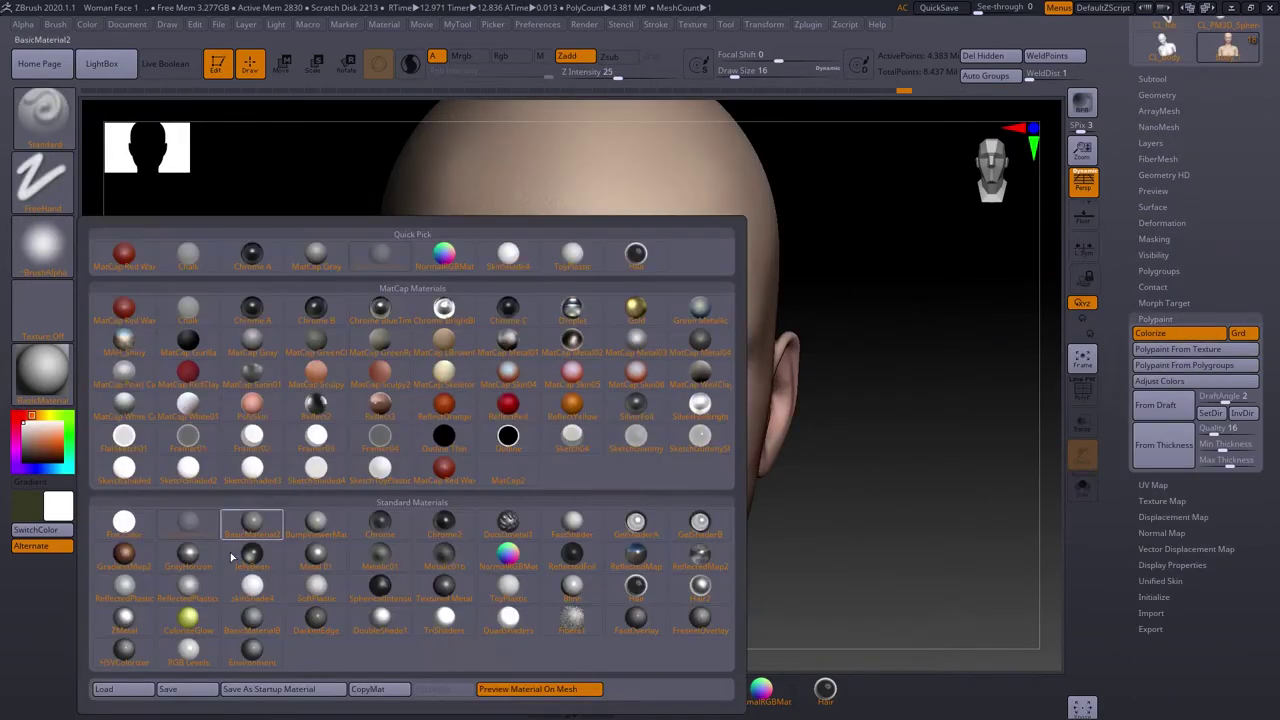
Load the face reference into Spotlight and position the overlay over the model.
left_click(692, 24)
left_click(730, 95)
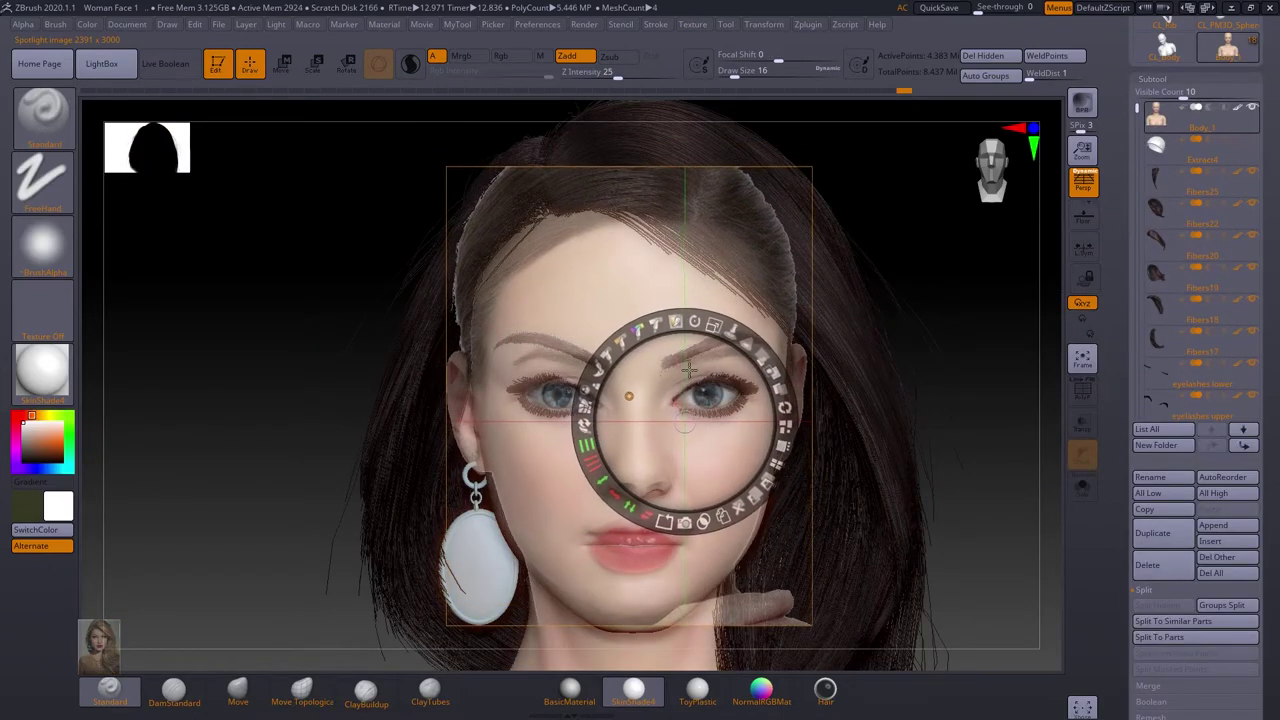
left_click_drag(689, 370, 770, 368)
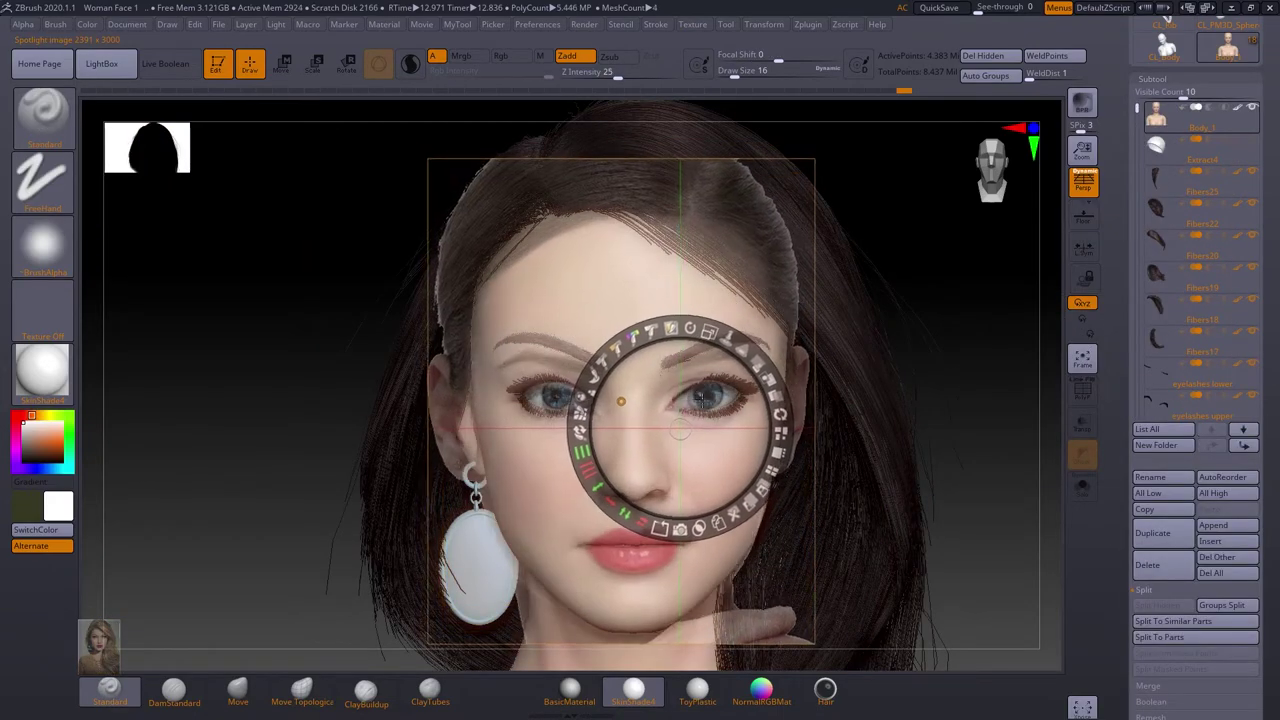
key("shift+z")
Paint a brown hairline onto the scalp in Rgb-only mode, then restore the reference overlay.
left_click(500, 55)
left_click_drag(566, 229, 680, 190)
mouse_move(480, 250)
left_mouse_down()
mouse_move(750, 261)
mouse_move(570, 195)
mouse_move(785, 250)
left_mouse_up()
key("shift+z")
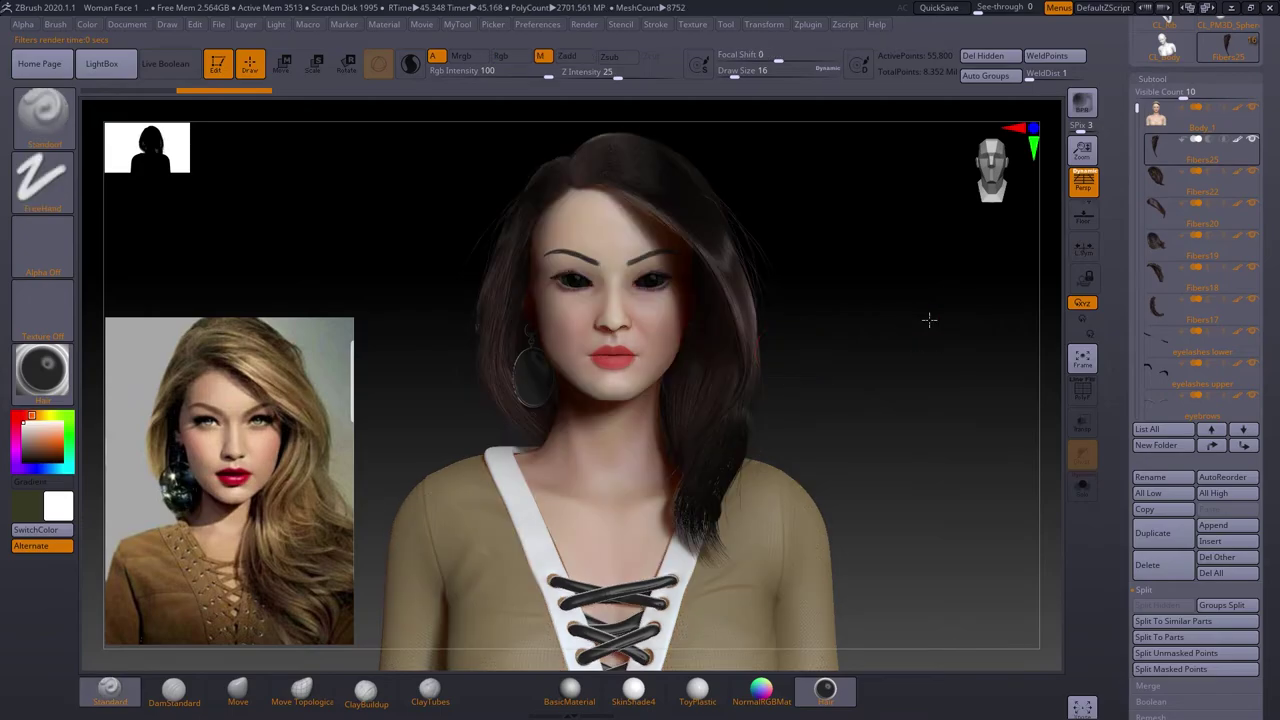
Select Shirt_1, render the bust and preview short dense FiberMesh fibers across the shirt.
key("Down")
key("Down")
key("Down")
key("Down")
key("Down")
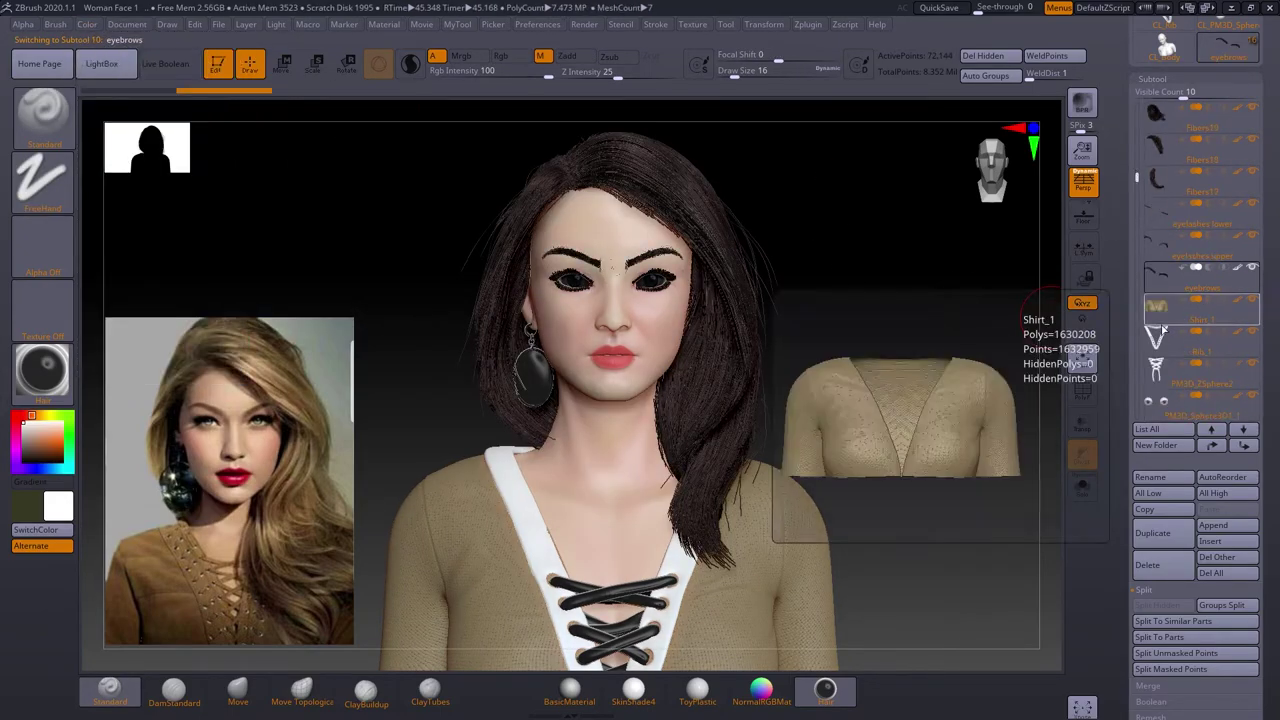
key("shift+r")
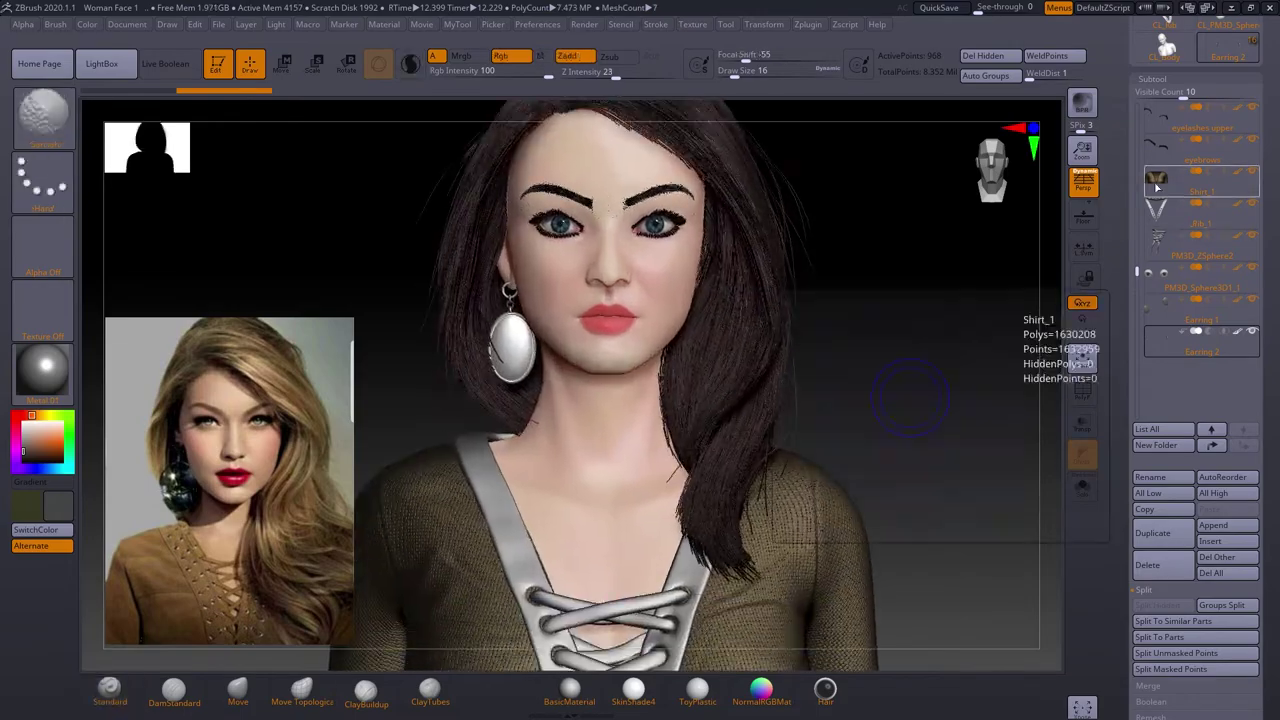
left_click(1150, 327)
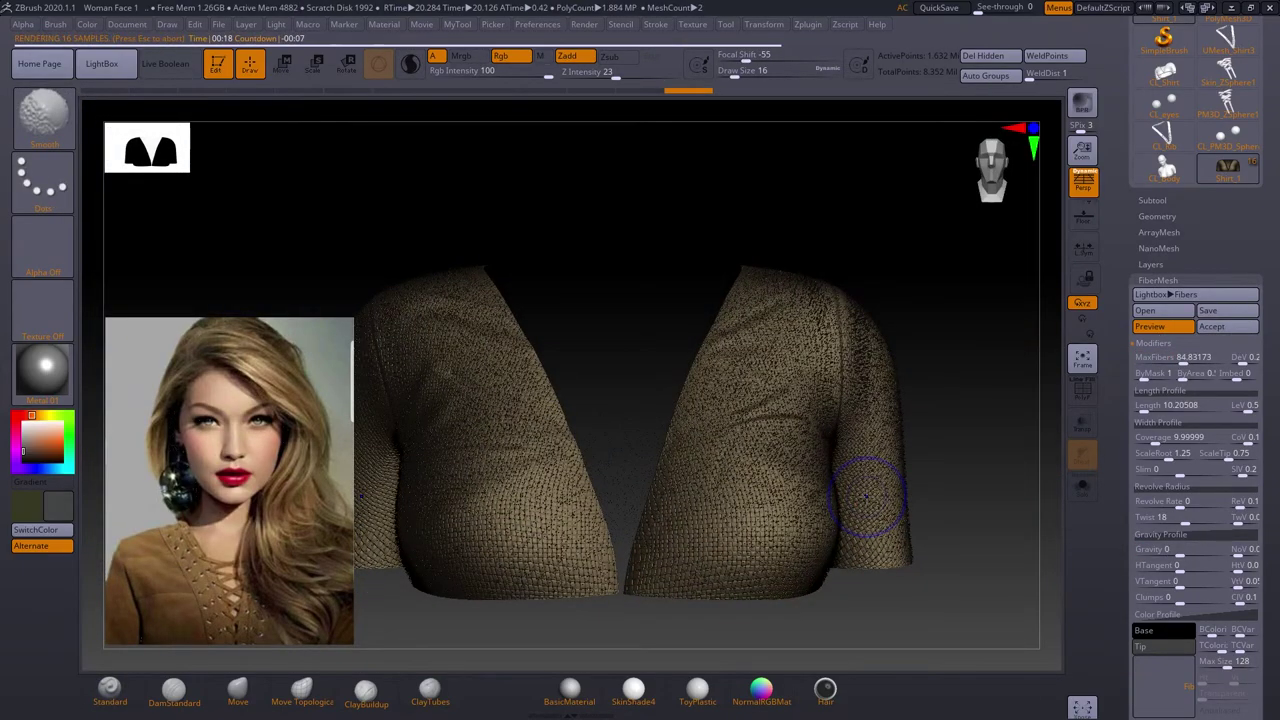
Accept the shirt fibers as a new subtool, select Rib_1, and turn the bust for a render.
left_click(1211, 326)
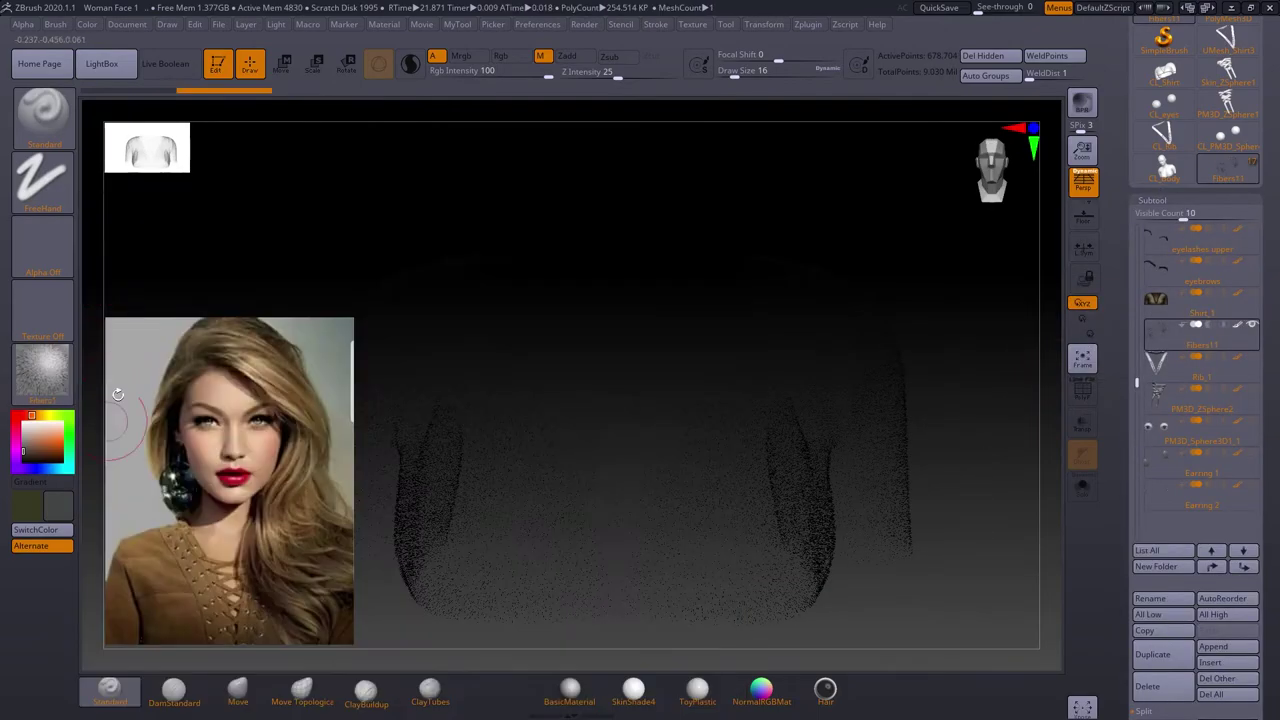
left_click(1155, 298)
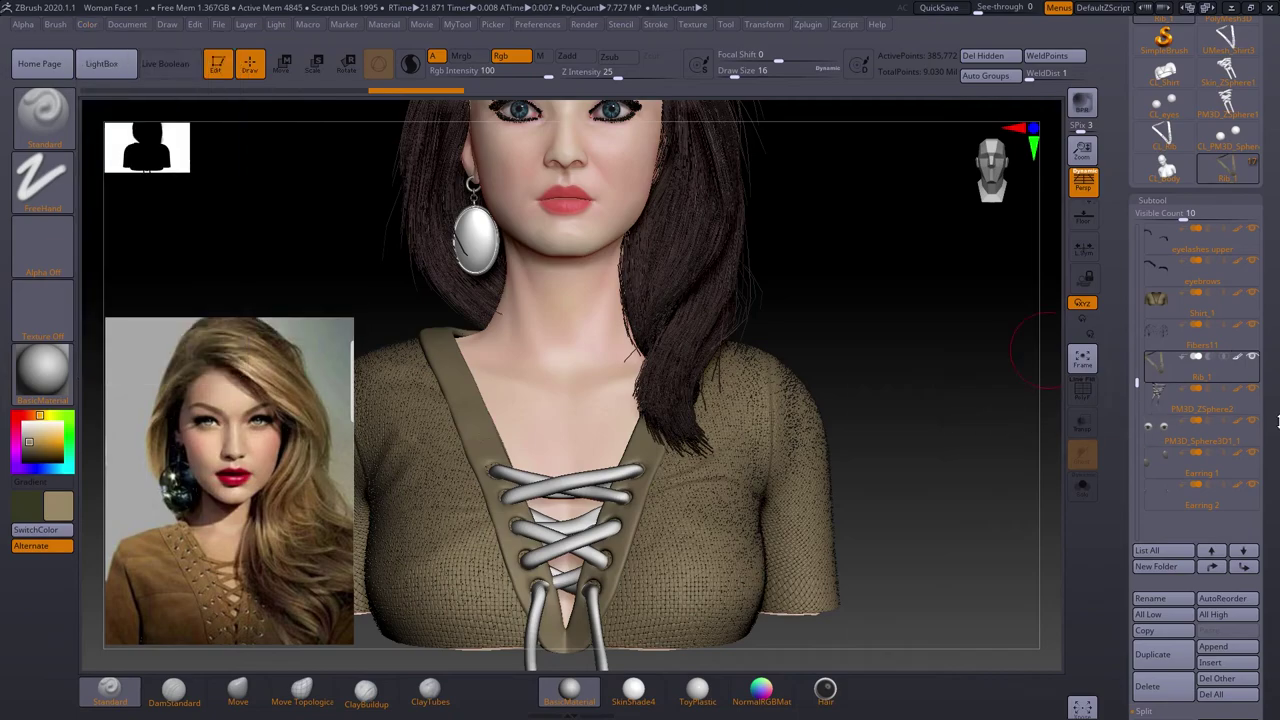
left_click(1162, 372)
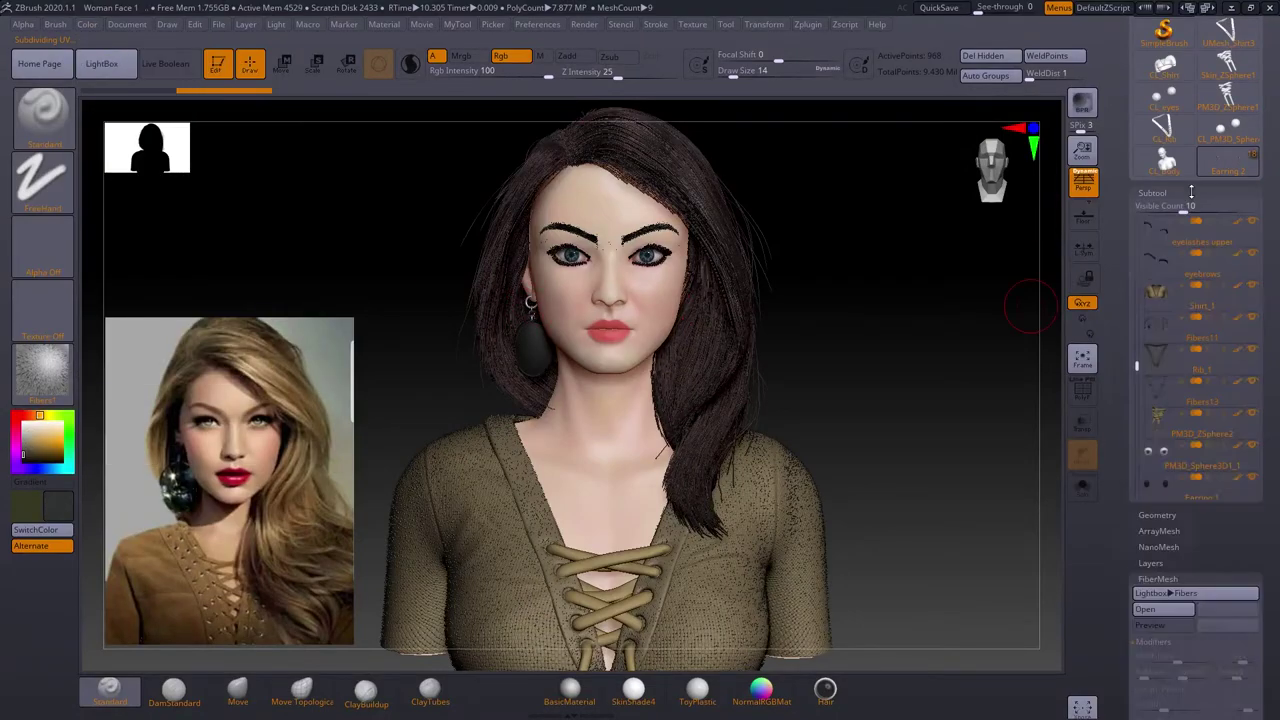
left_click_drag(836, 390, 852, 268, "shift")
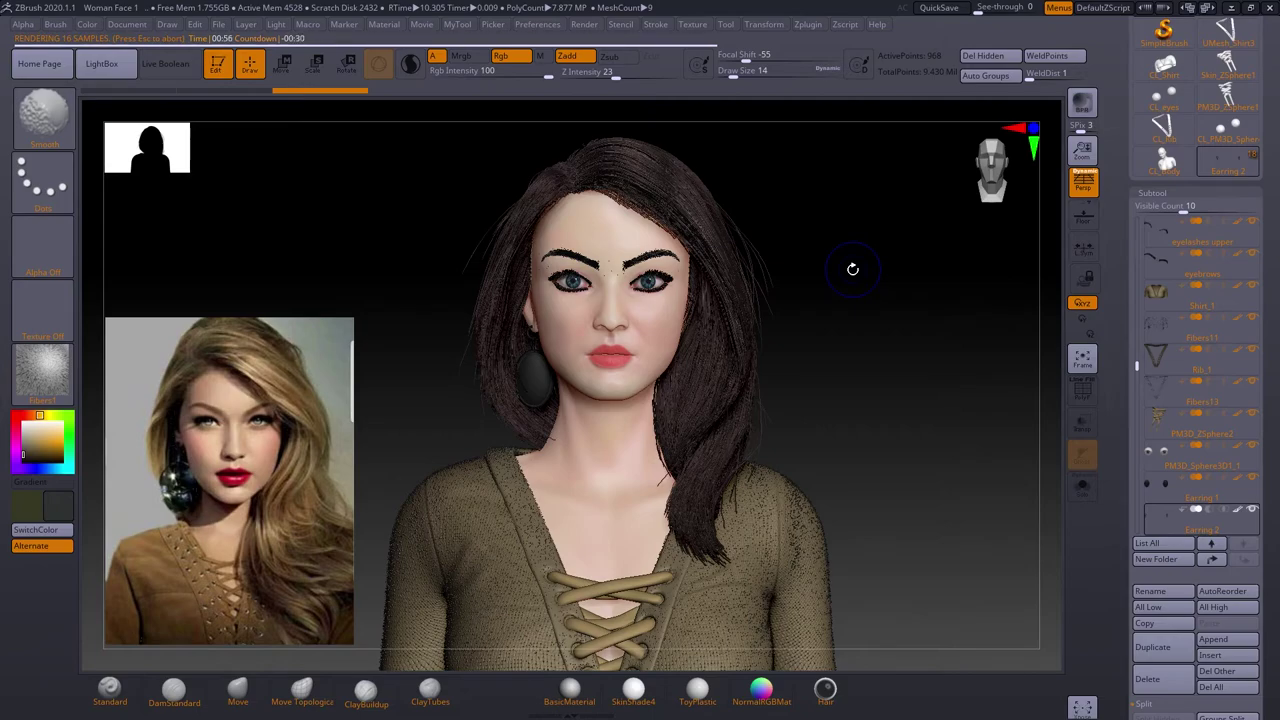
Solo Body_1 and set the SkinShade4 material's Ambient to 9 and Specular to 27.
left_click(740, 440, "alt")
left_click(384, 24)
left_click(413, 407)
left_click(633, 690)
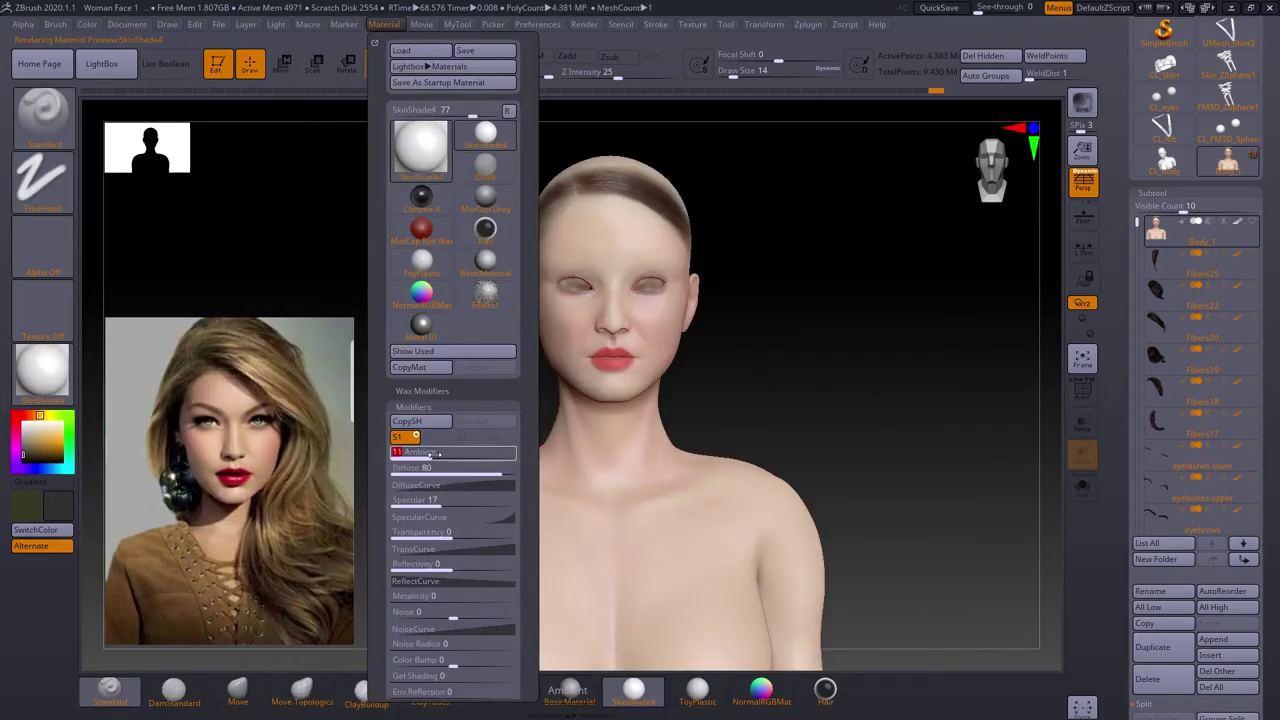
left_click_drag(444, 452, 436, 452)
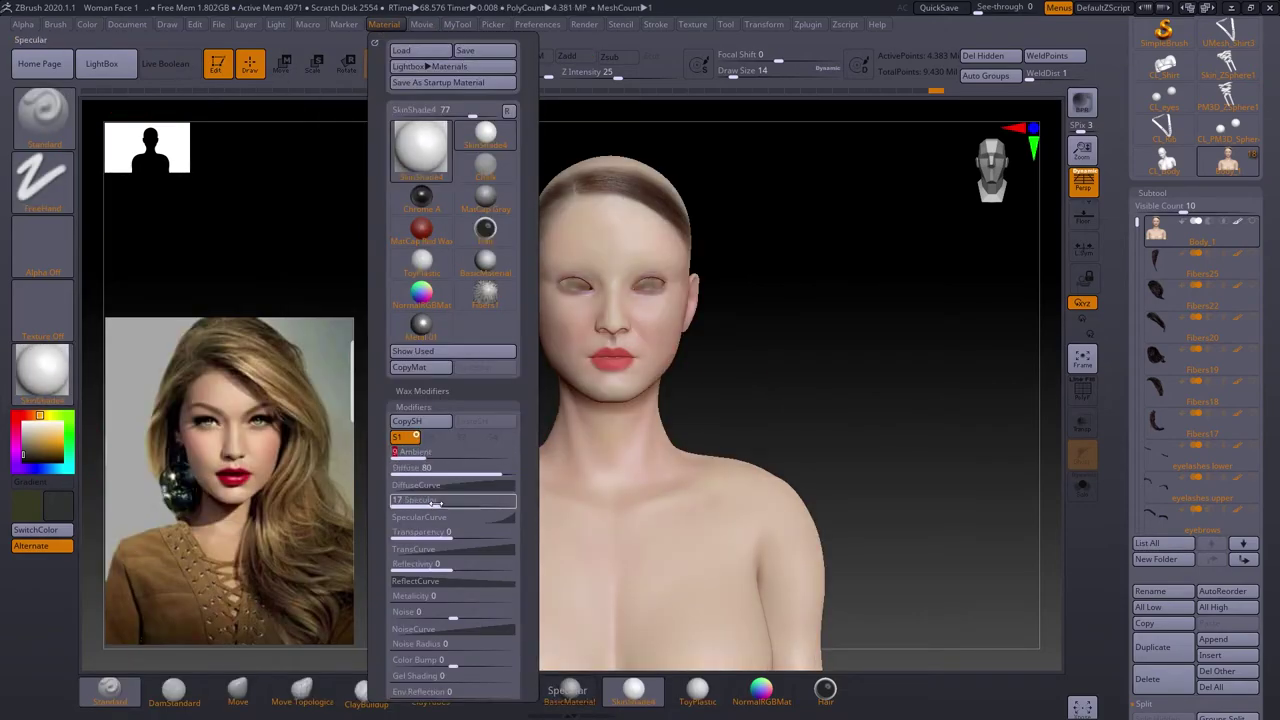
left_click_drag(440, 500, 455, 500)
left_click(420, 517)
left_click(384, 24)
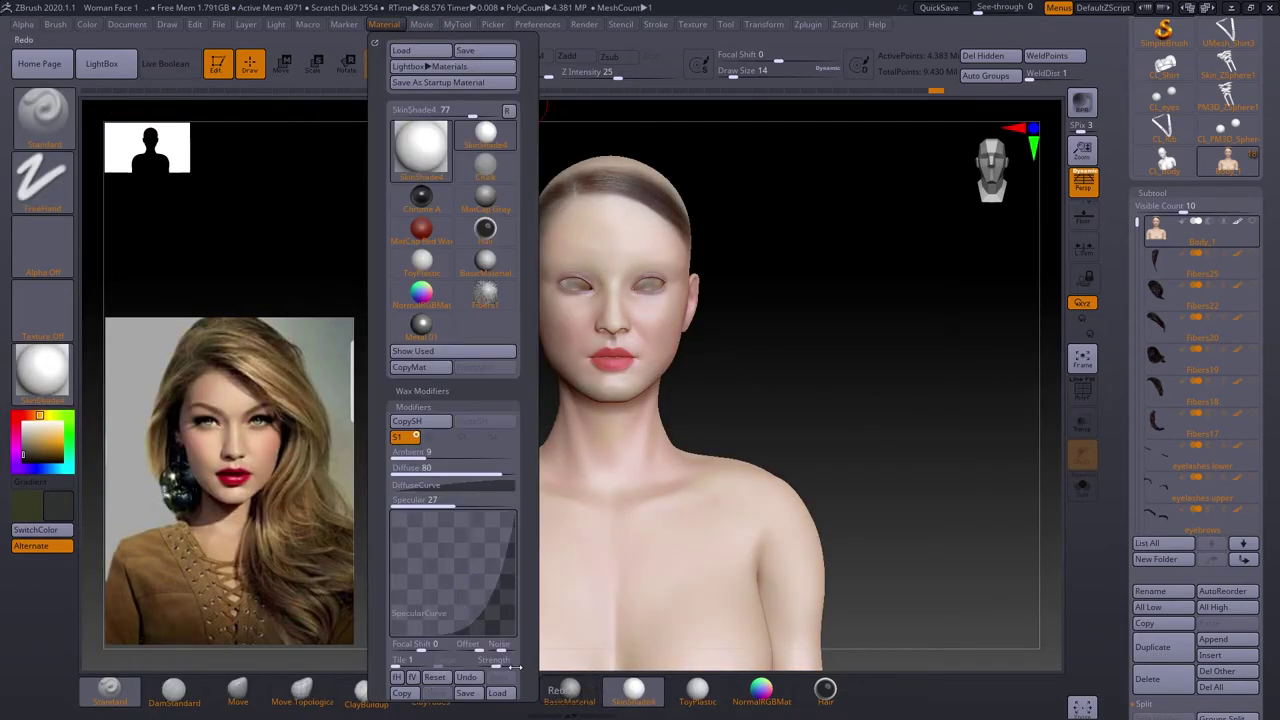
Add a 0.08471 Color Bump to SkinShade4, inspect the face, and set Diffuse to 80.
left_click(455, 598)
scroll(452, 590, "down", 2)
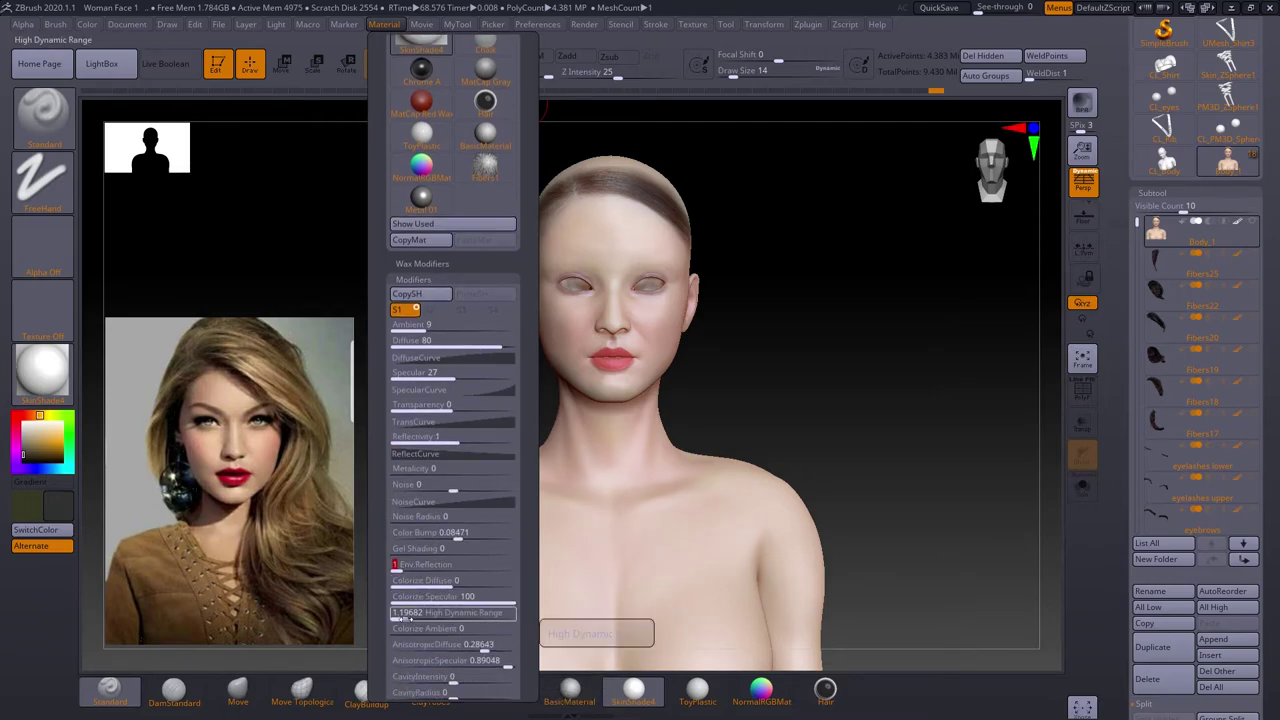
scroll(450, 560, "down", 2)
mouse_move(740, 420)
right_mouse_down("ctrl")
mouse_move(814, 515)
mouse_move(887, 539)
right_mouse_up("ctrl")
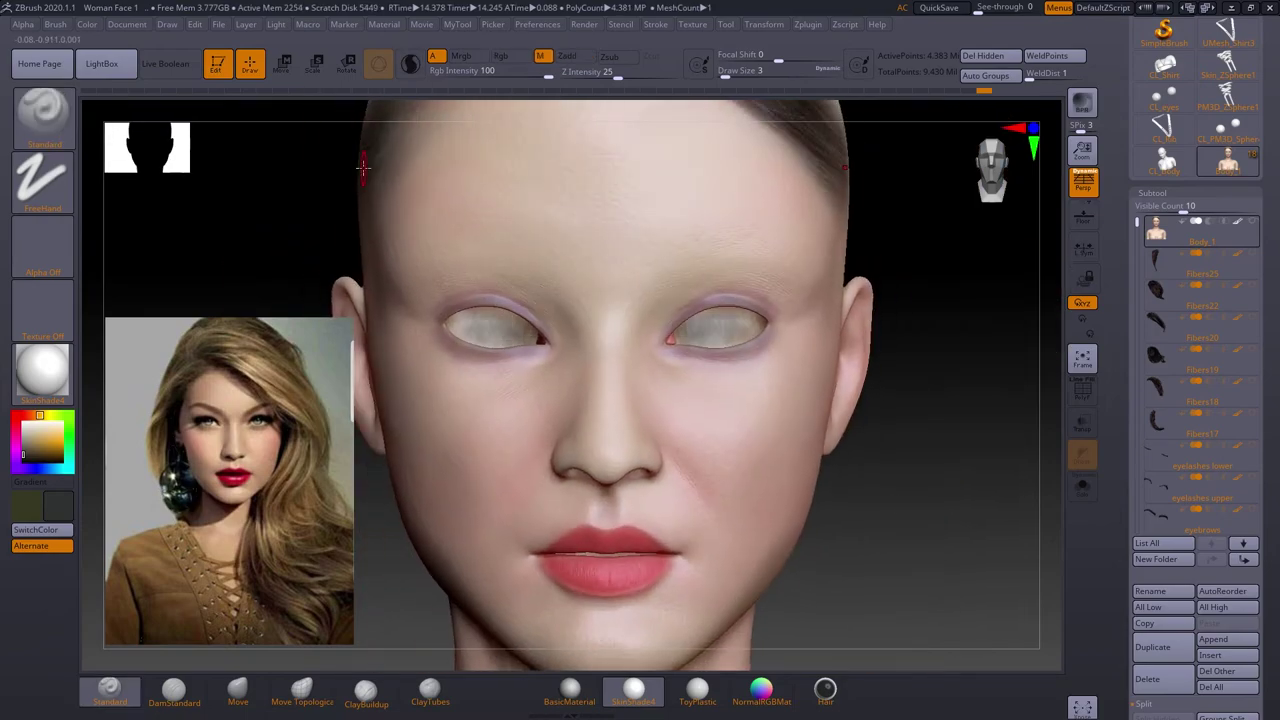
left_click(383, 24)
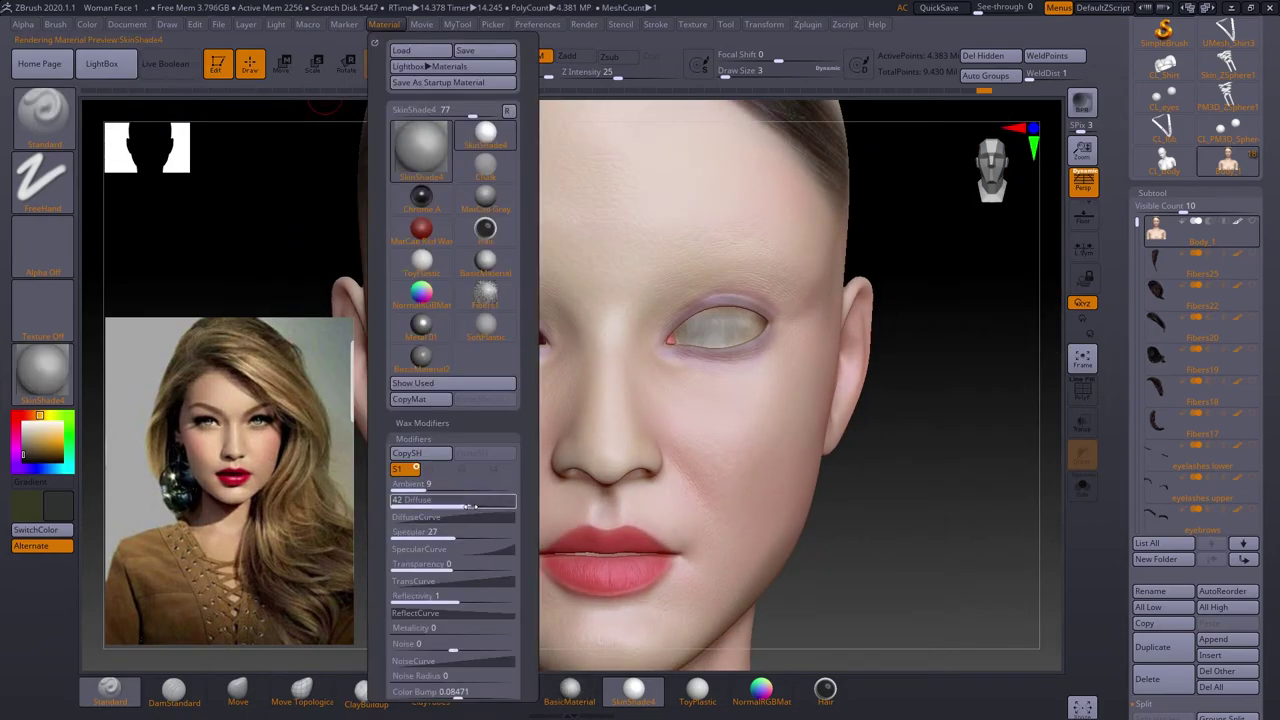
left_click_drag(461, 537, 455, 537)
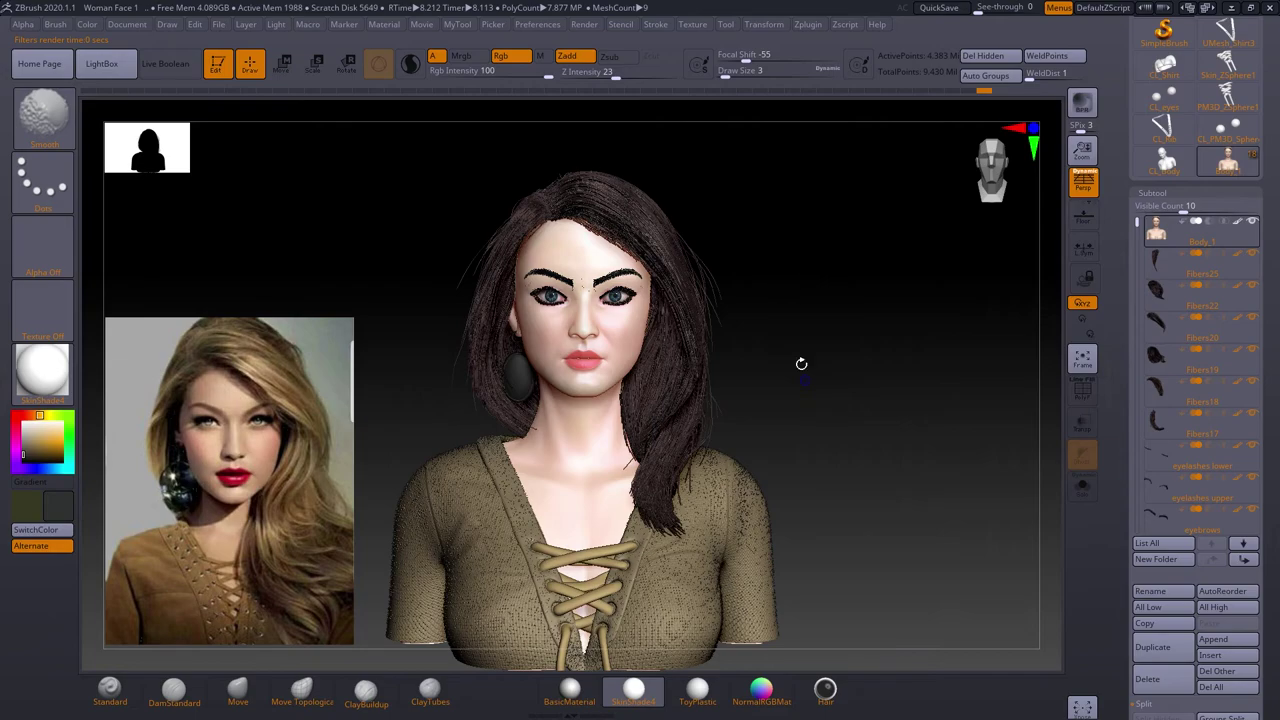
Lower the skin material's Specular to 18 and adjust the first light's colour and intensity.
left_click(383, 24)
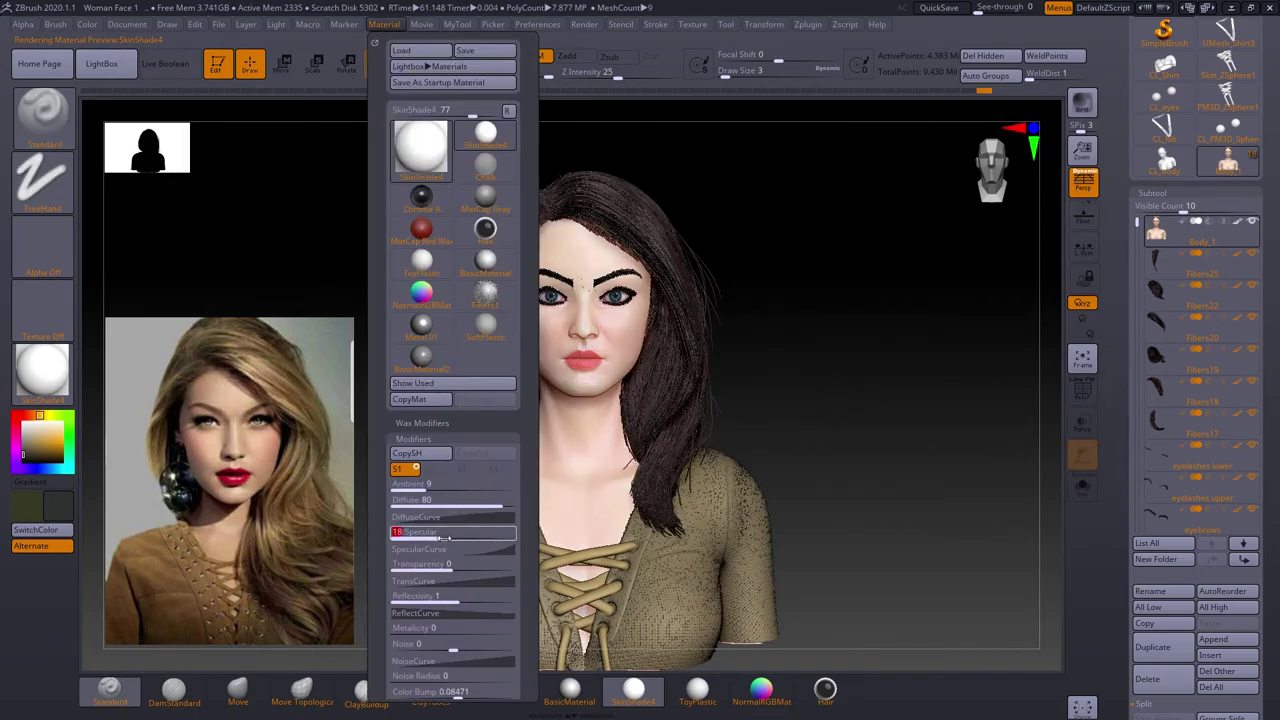
left_click(276, 24)
left_click_drag(303, 161, 356, 163)
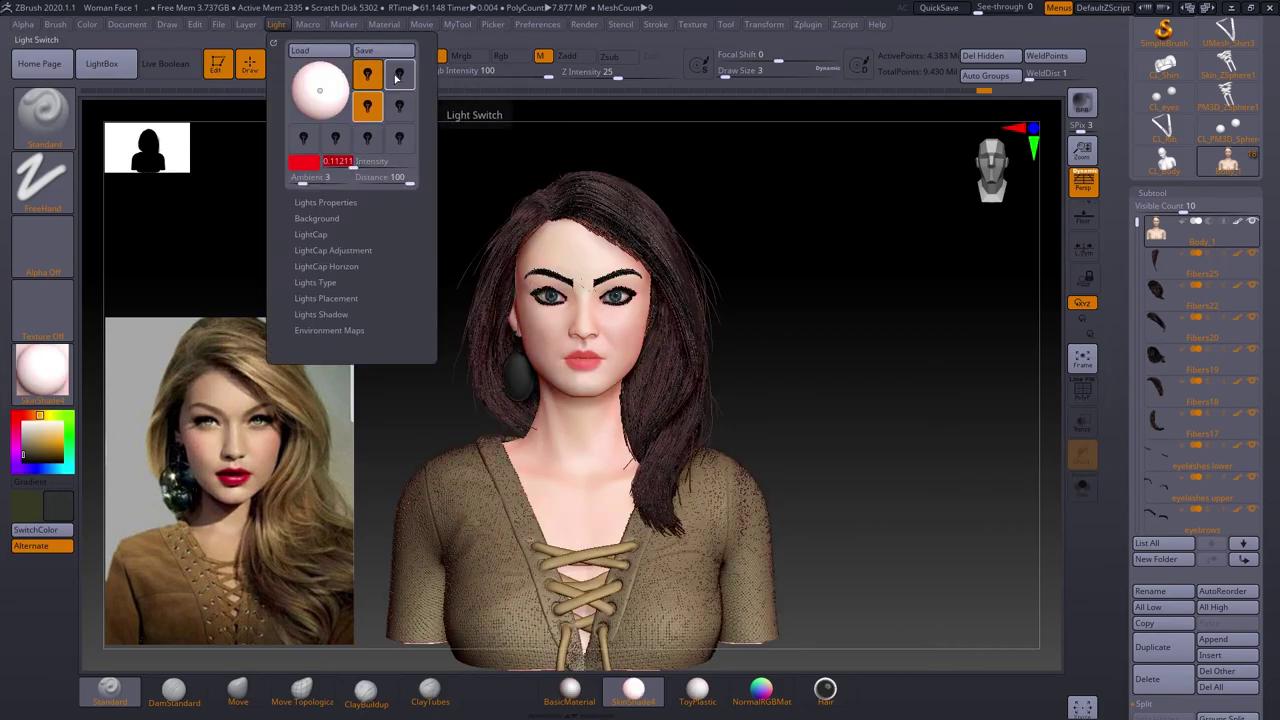
Make a second light warm orange at 0.549 intensity and switch on additional light bulbs.
left_click(399, 105)
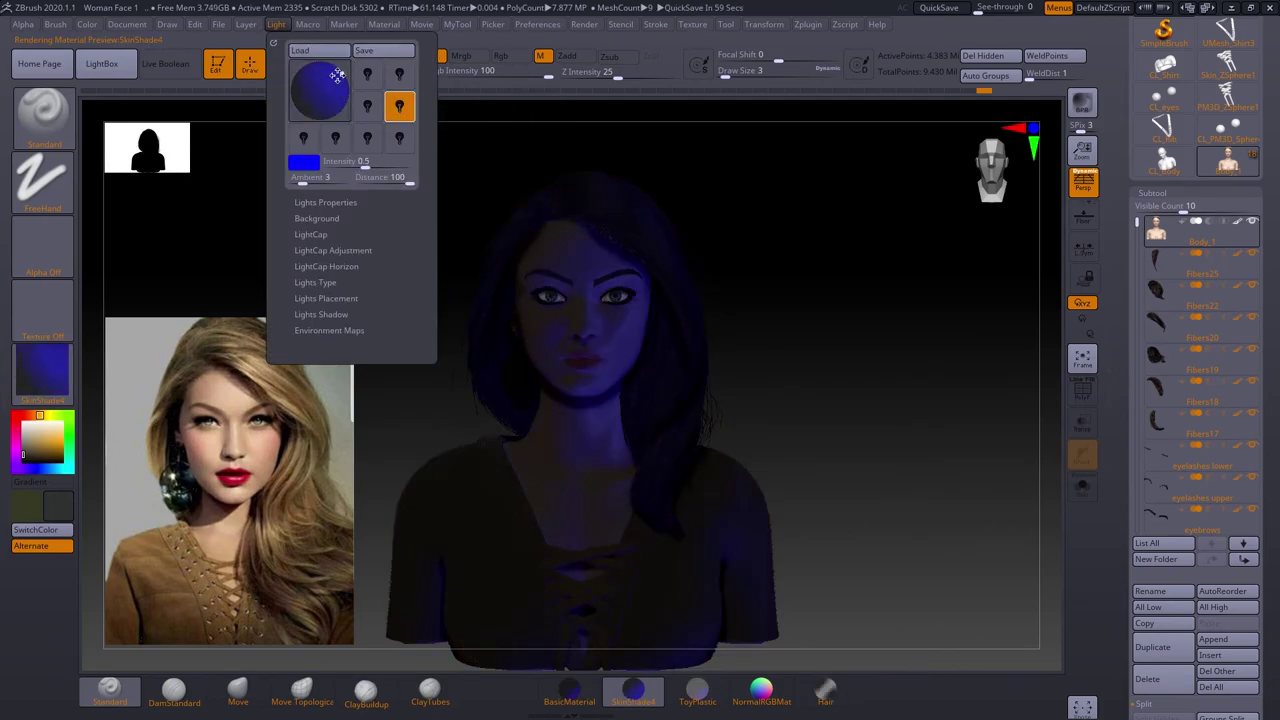
left_click_drag(303, 161, 403, 163)
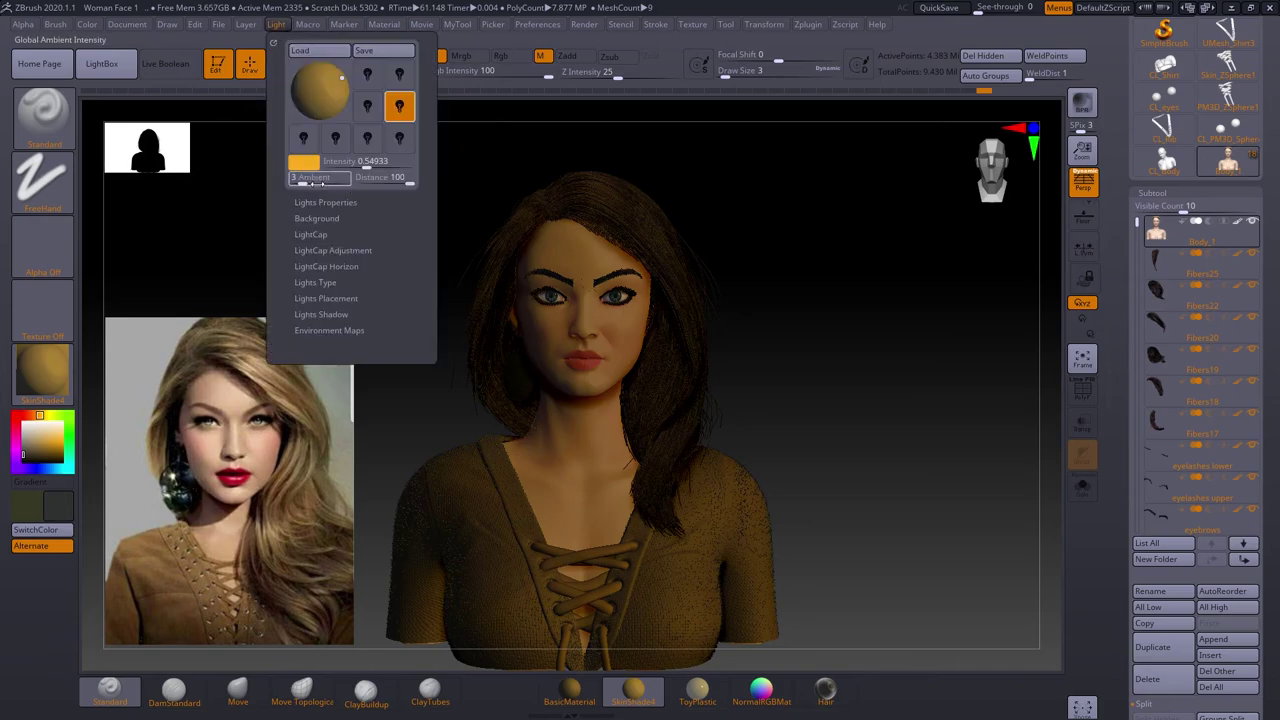
left_click(325, 202)
left_click(367, 105)
left_click(399, 105)
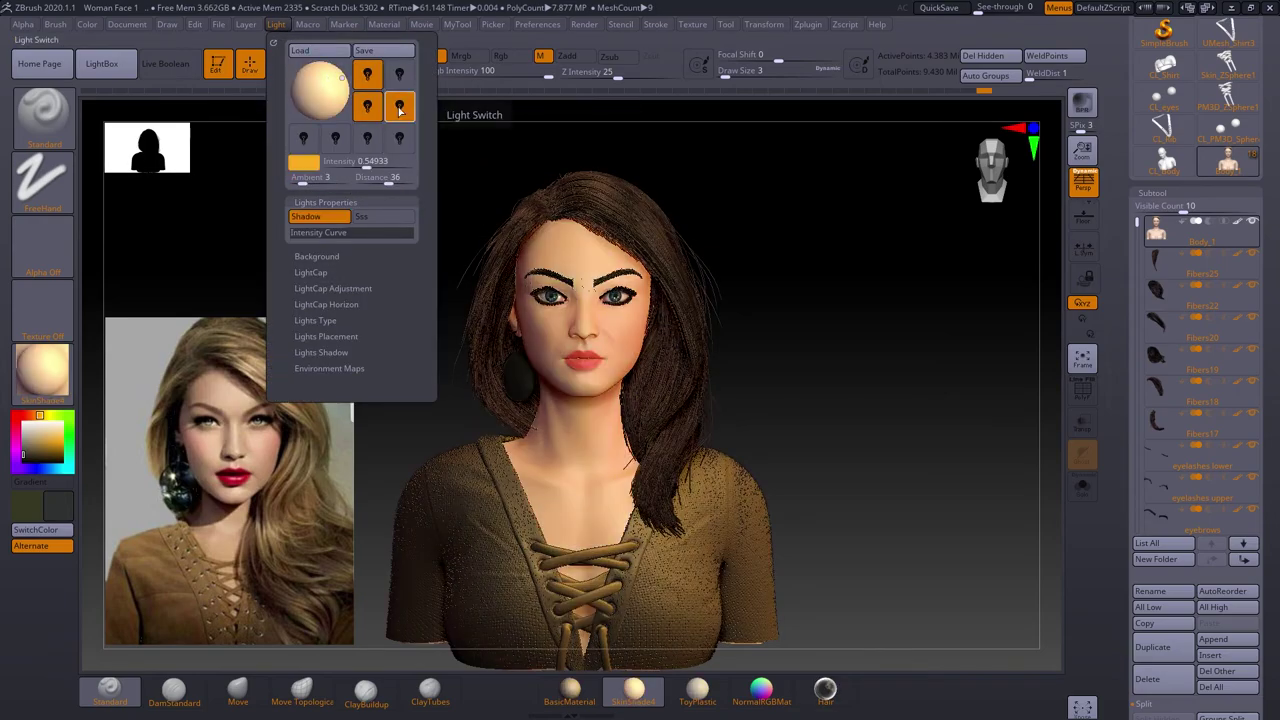